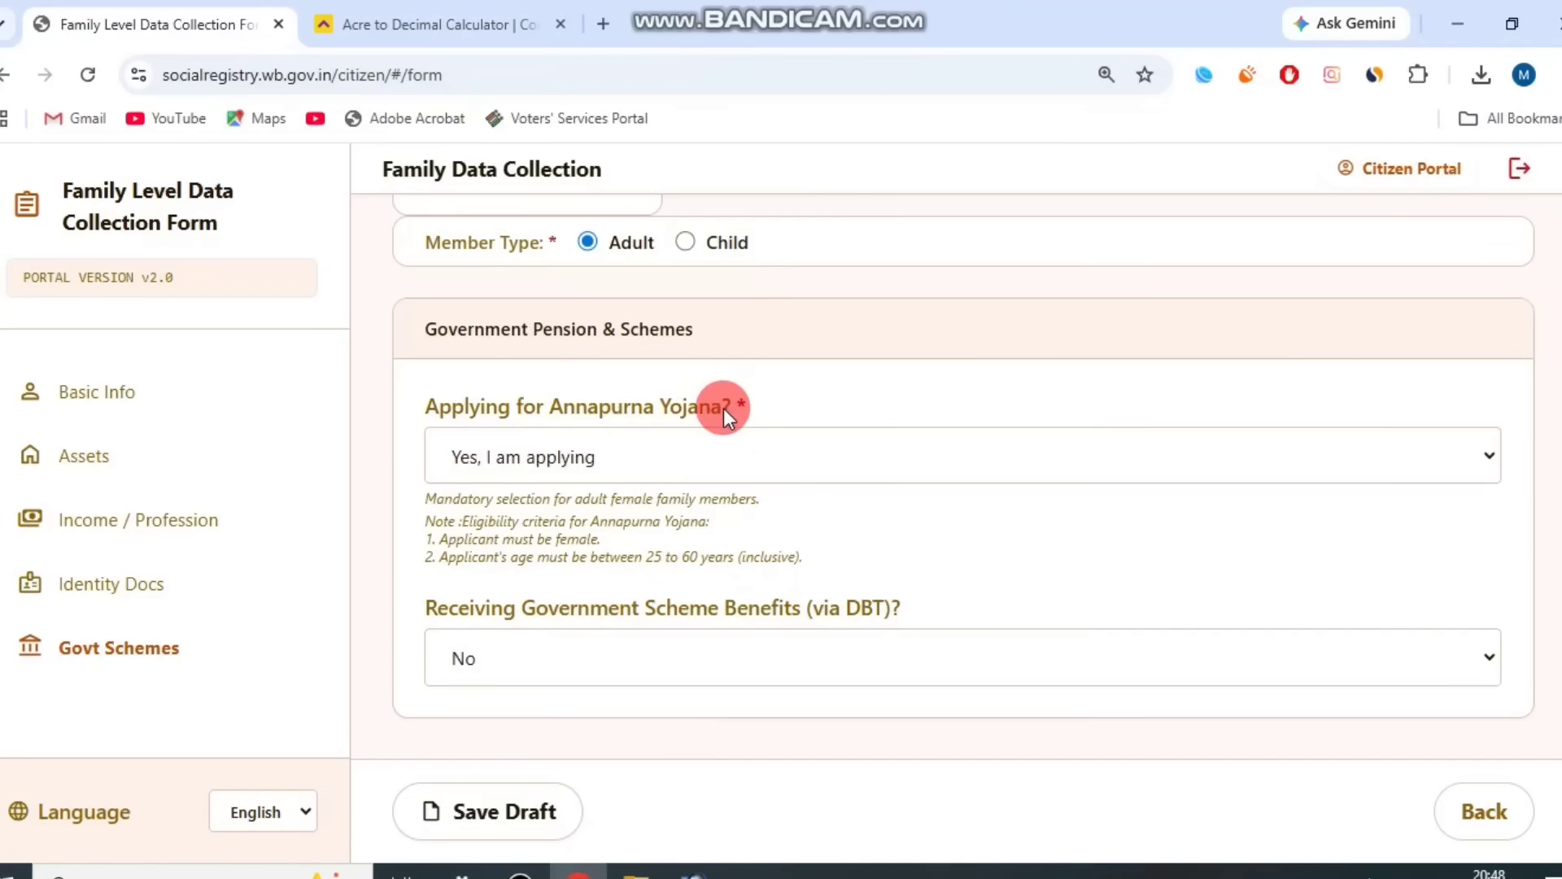
Leave the Annapurna Yojana answer at "Yes, I am applying" and set receiving government scheme benefits via DBT to Yes
left_click(662, 453)
left_click(649, 448)
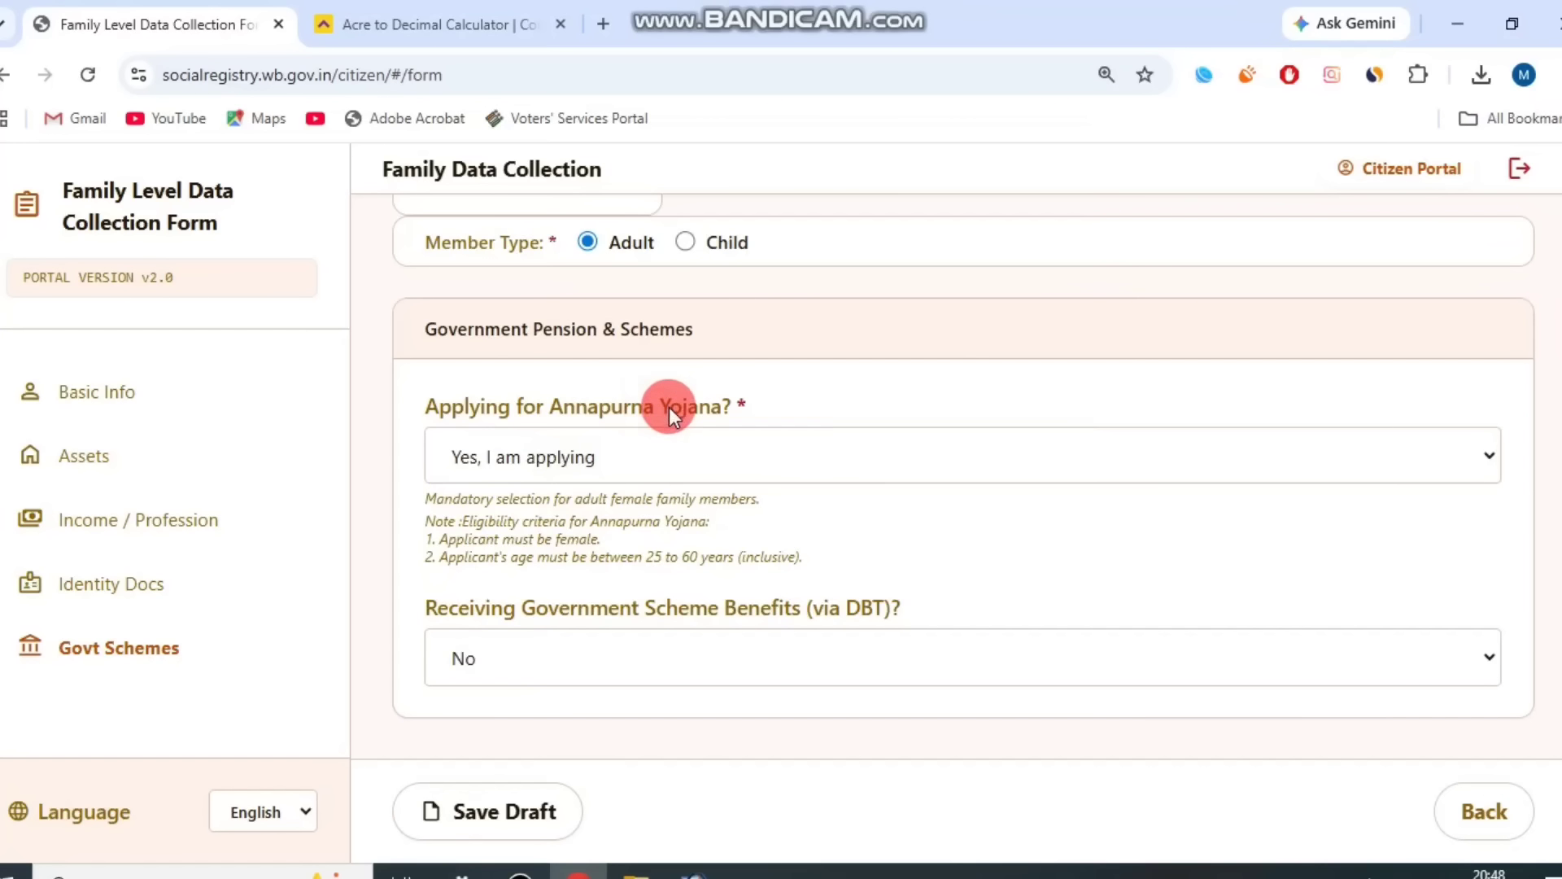
left_click_drag(453, 608, 990, 607)
left_click(809, 660)
left_click(689, 737)
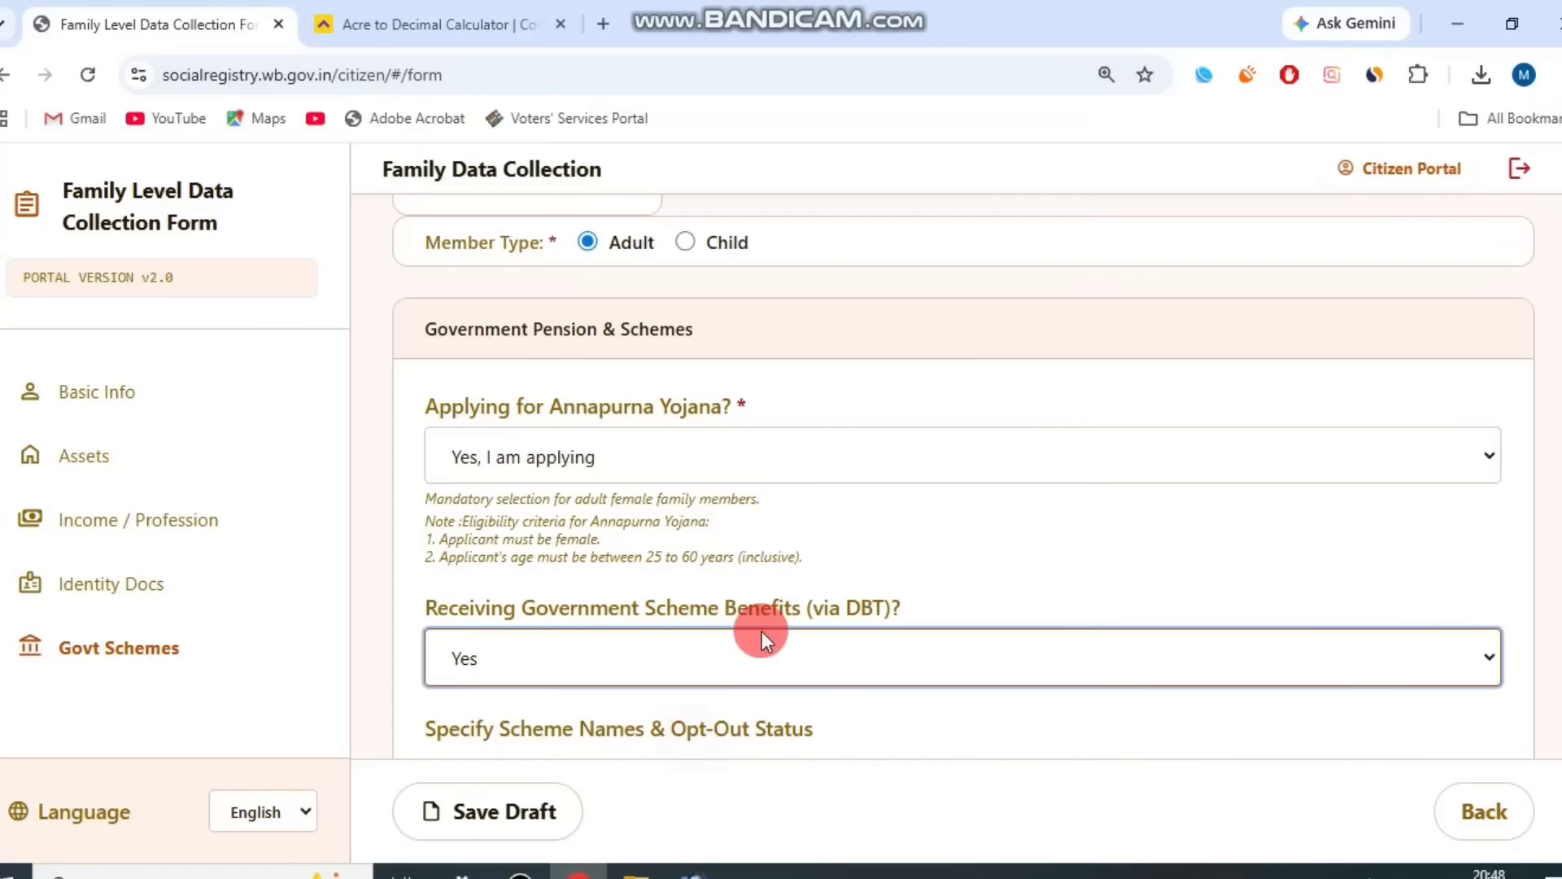
Specify Lakshmir Bhandar as Scheme 1 and set its opt-out choice to Yes
scroll(761, 631, "down", 3)
left_click_drag(514, 476, 822, 490)
left_click(781, 605)
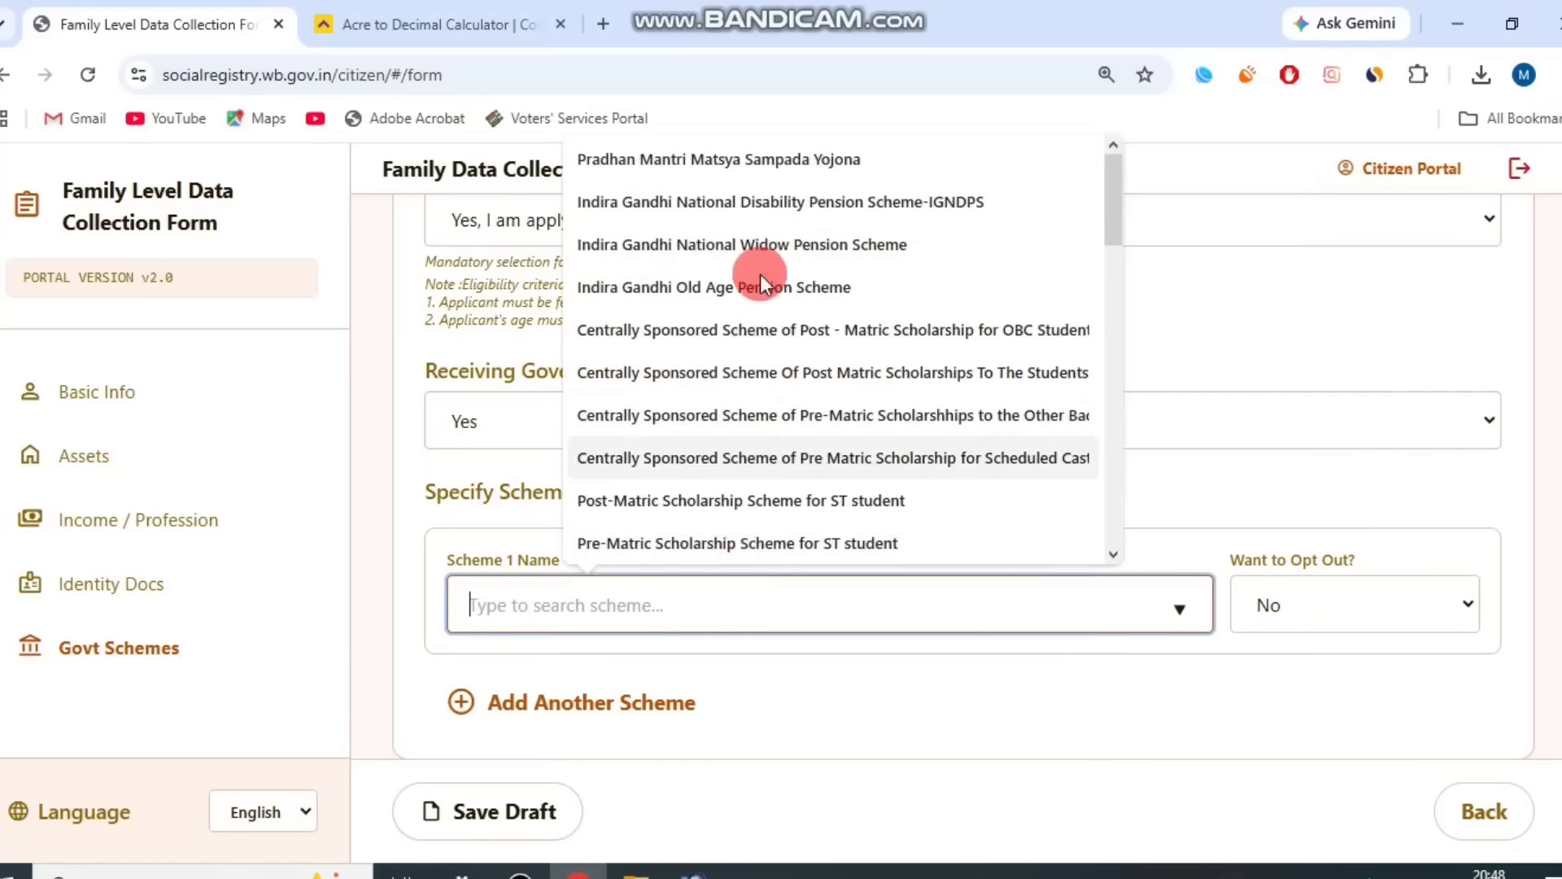
left_click_drag(1115, 203, 1118, 402)
left_click(1000, 396)
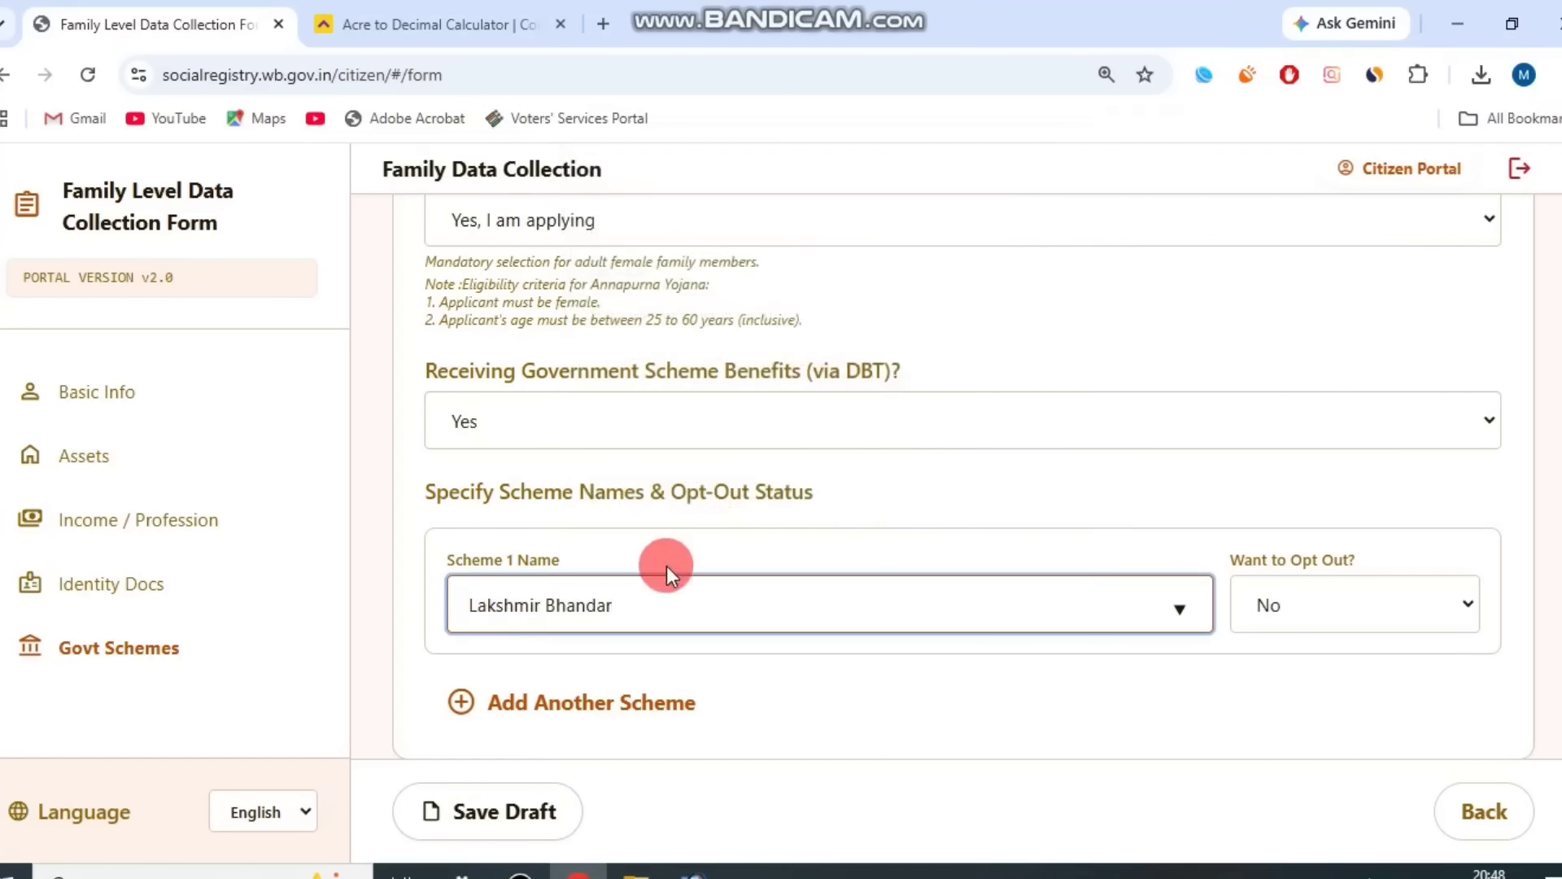
left_click(755, 496)
left_click(1350, 605)
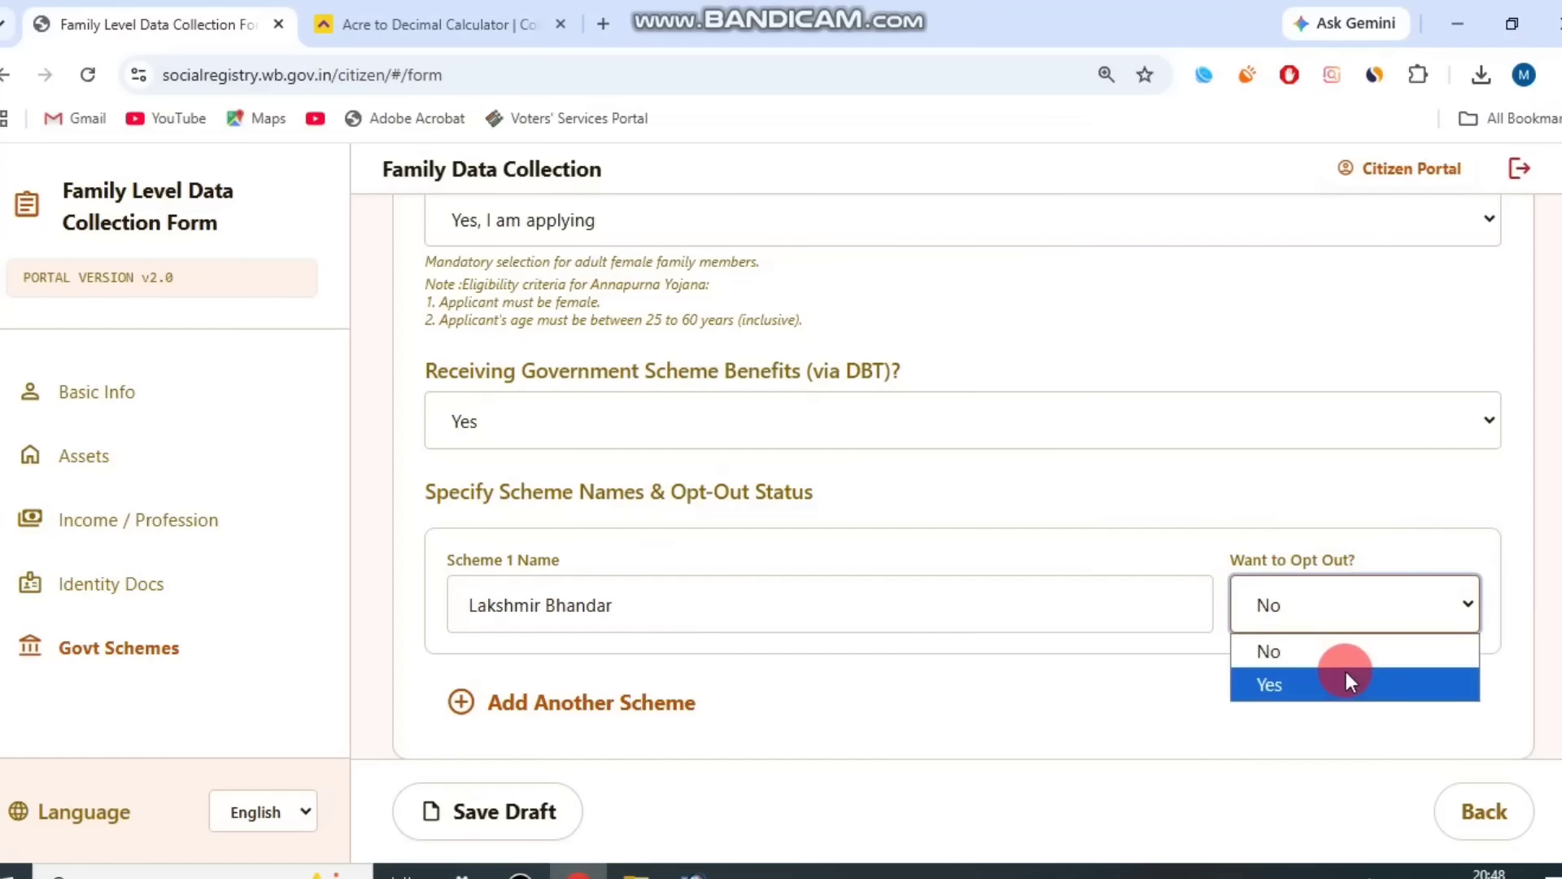
left_click(1346, 671)
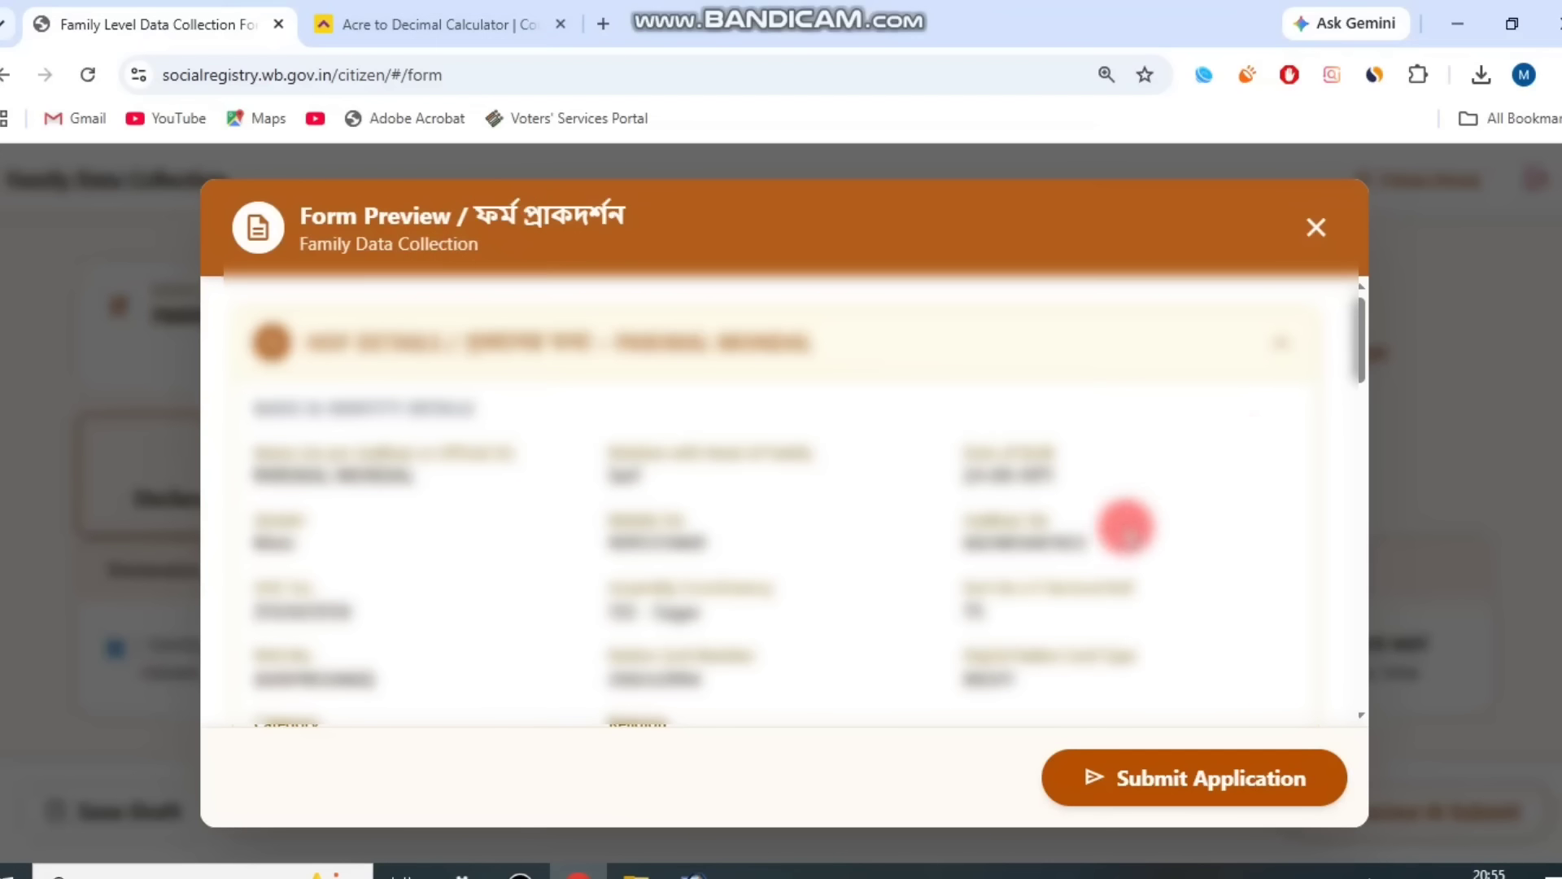
Review the head of family and second member's details in the form preview, and submit the application
scroll(1122, 523, "down", 10)
scroll(1077, 498, "up", 1)
scroll(1253, 440, "up", 4)
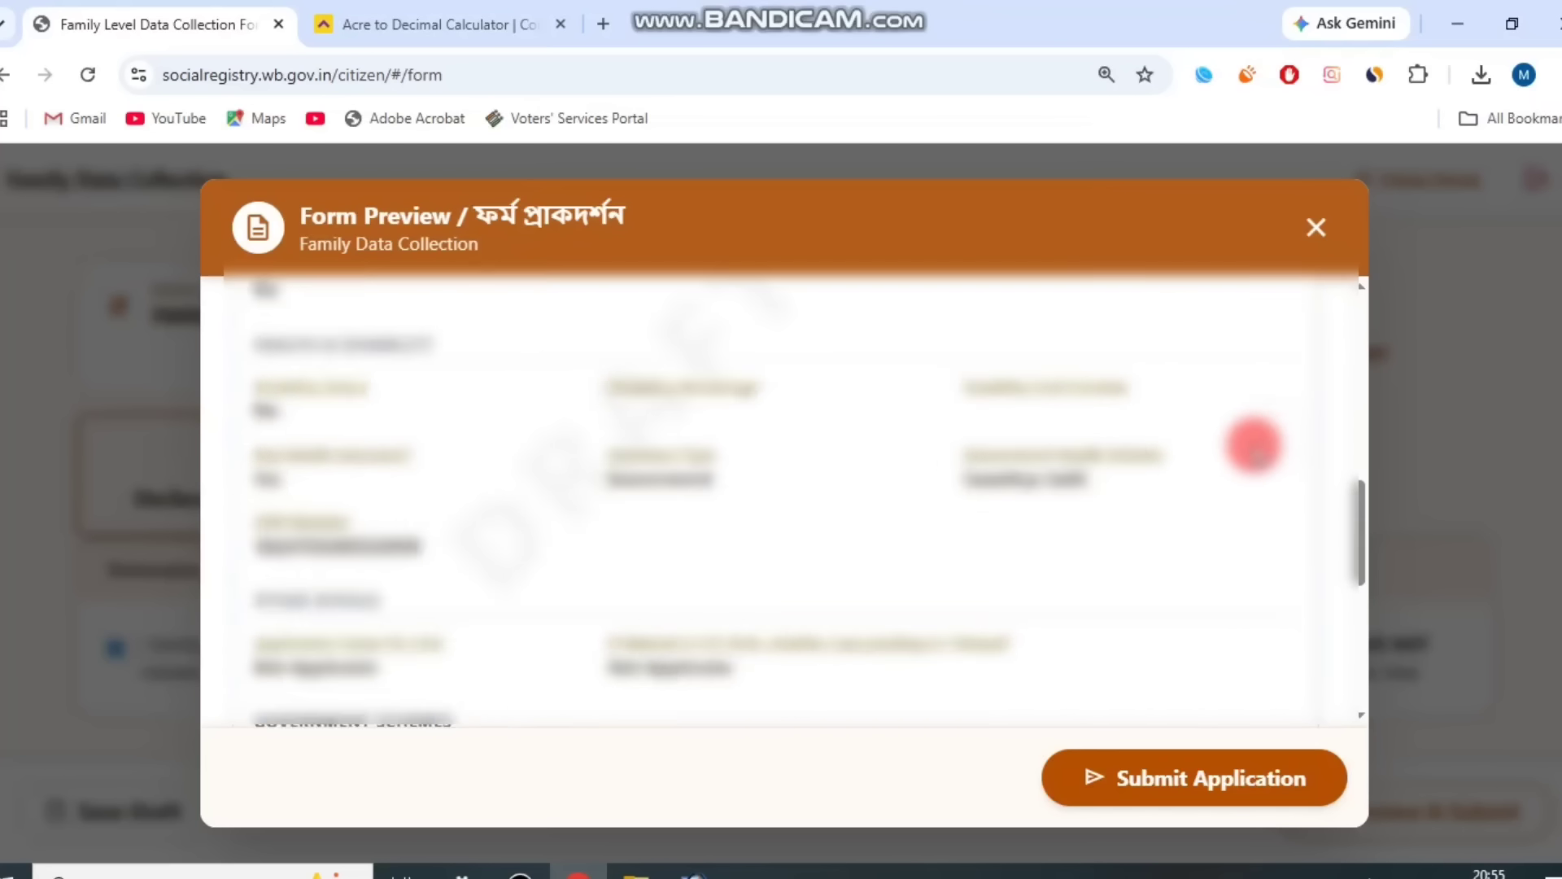
scroll(1158, 510, "down", 6)
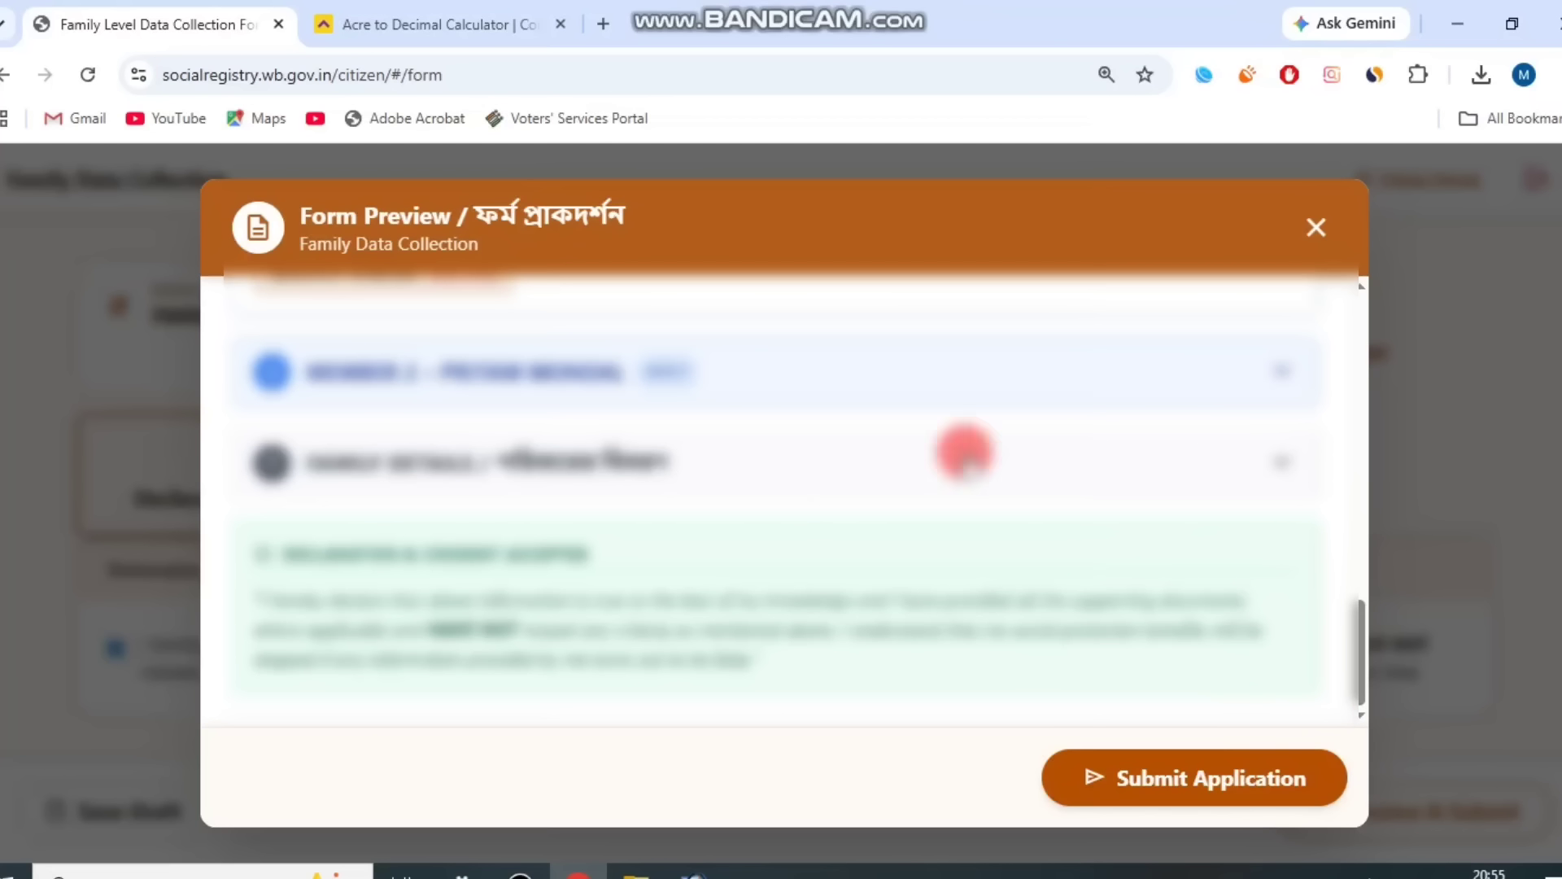
left_click(577, 872)
left_click(865, 390)
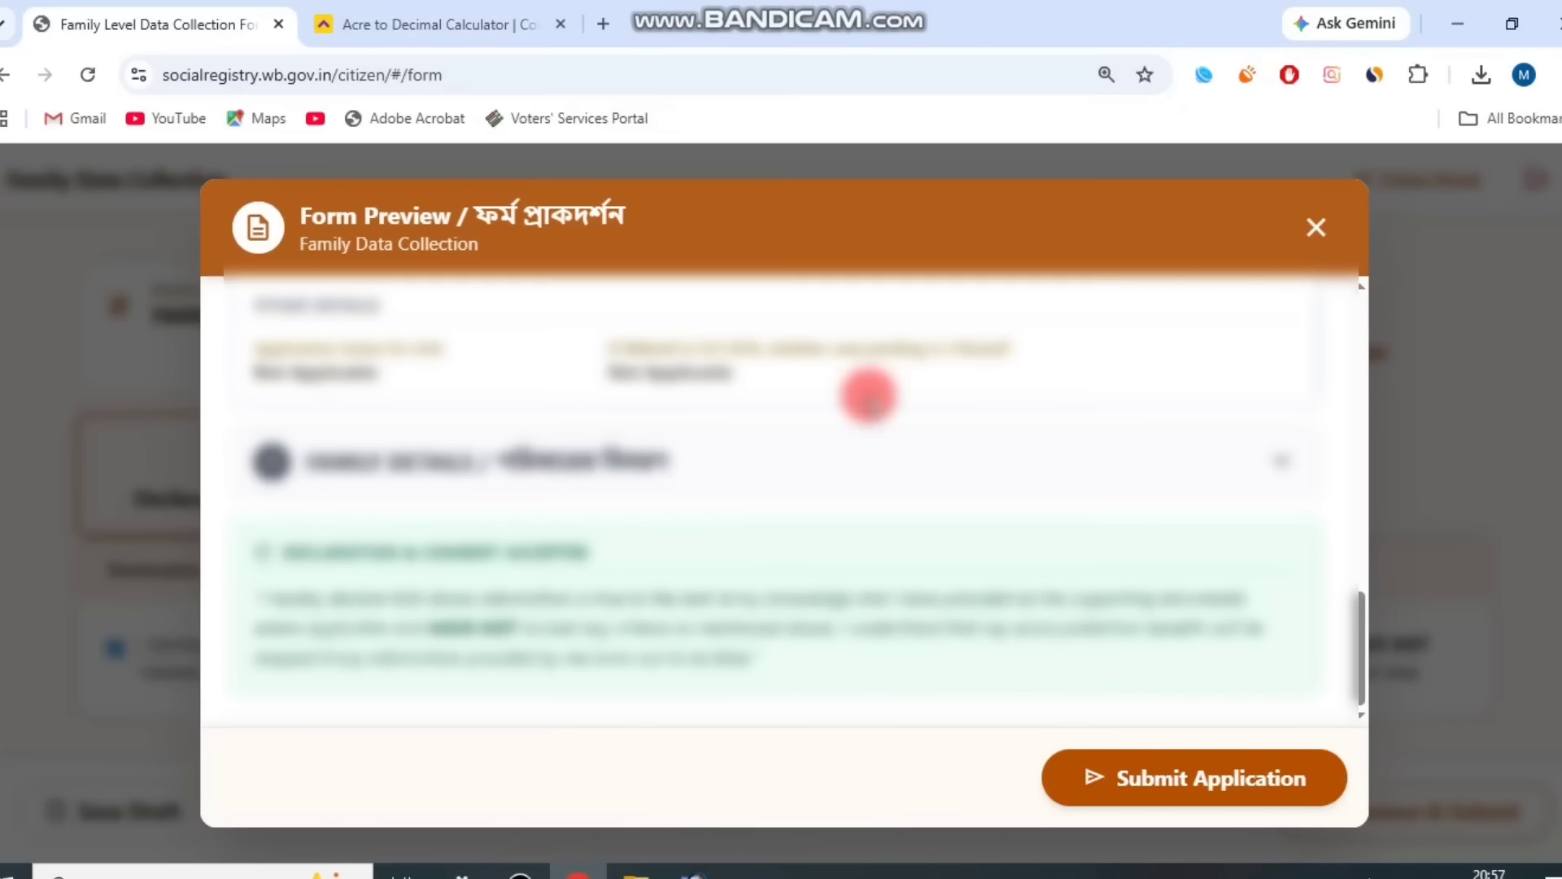
left_click(1185, 780)
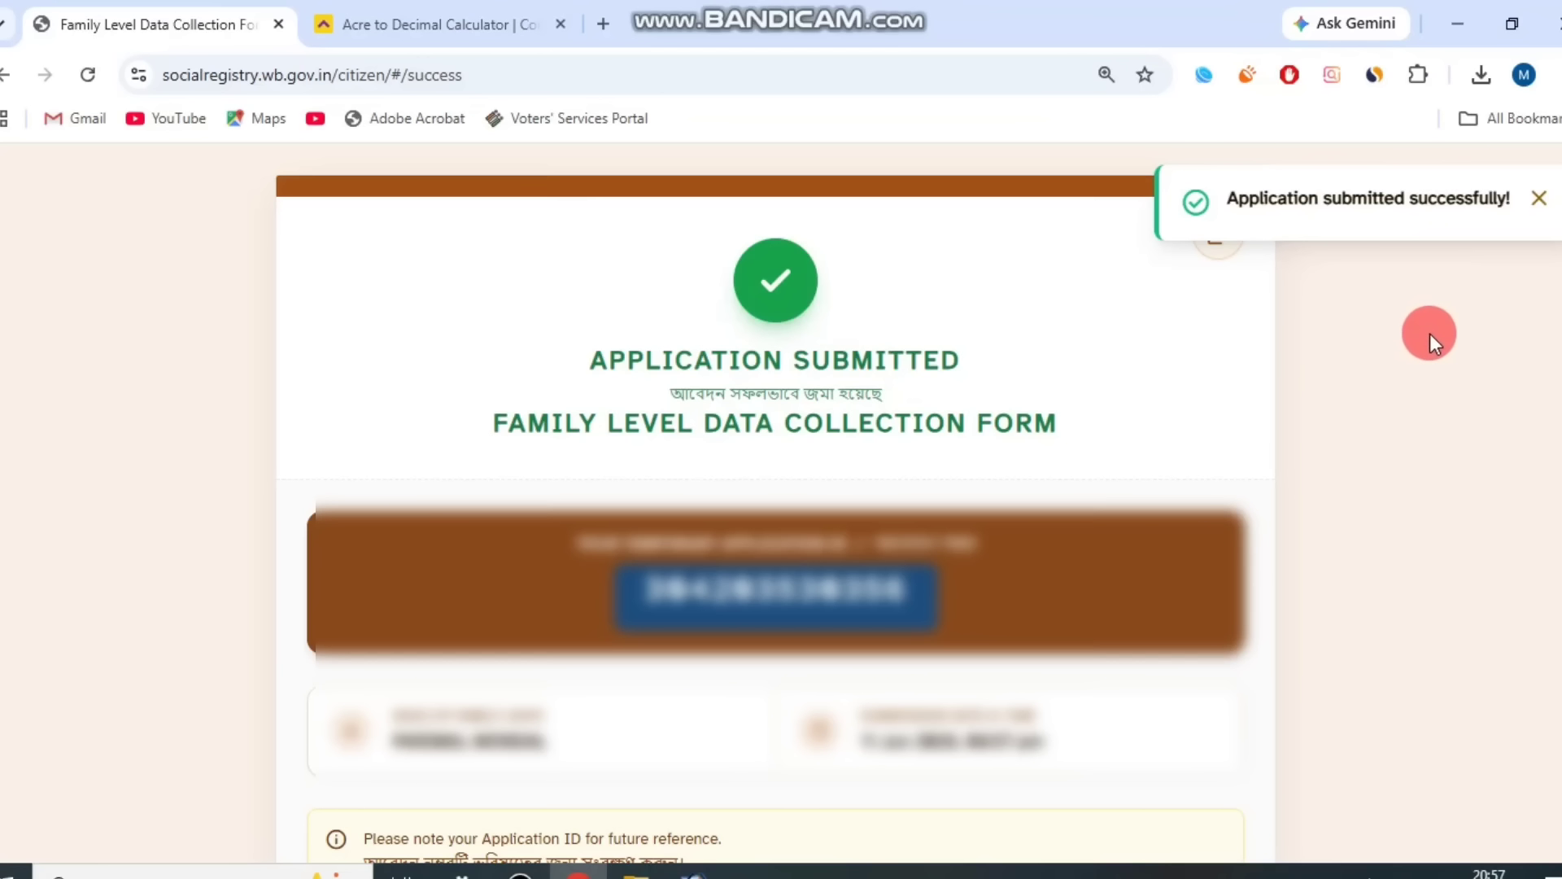
Print one portrait copy of the application submission confirmation page
key("ctrl+p")
left_click(1214, 787)
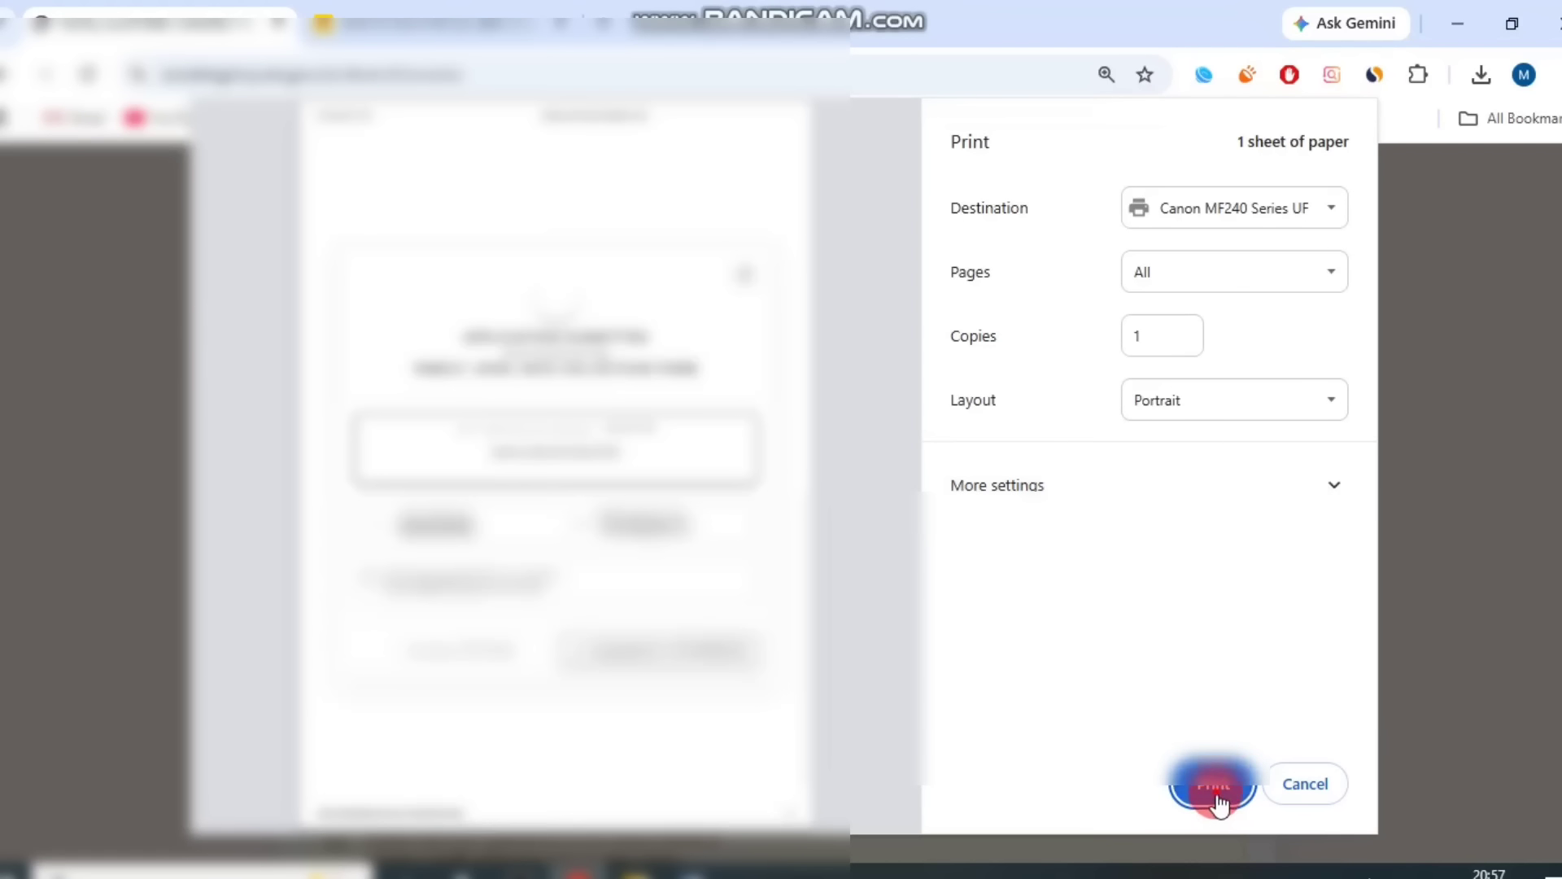
scroll(1383, 393, "down", 2)
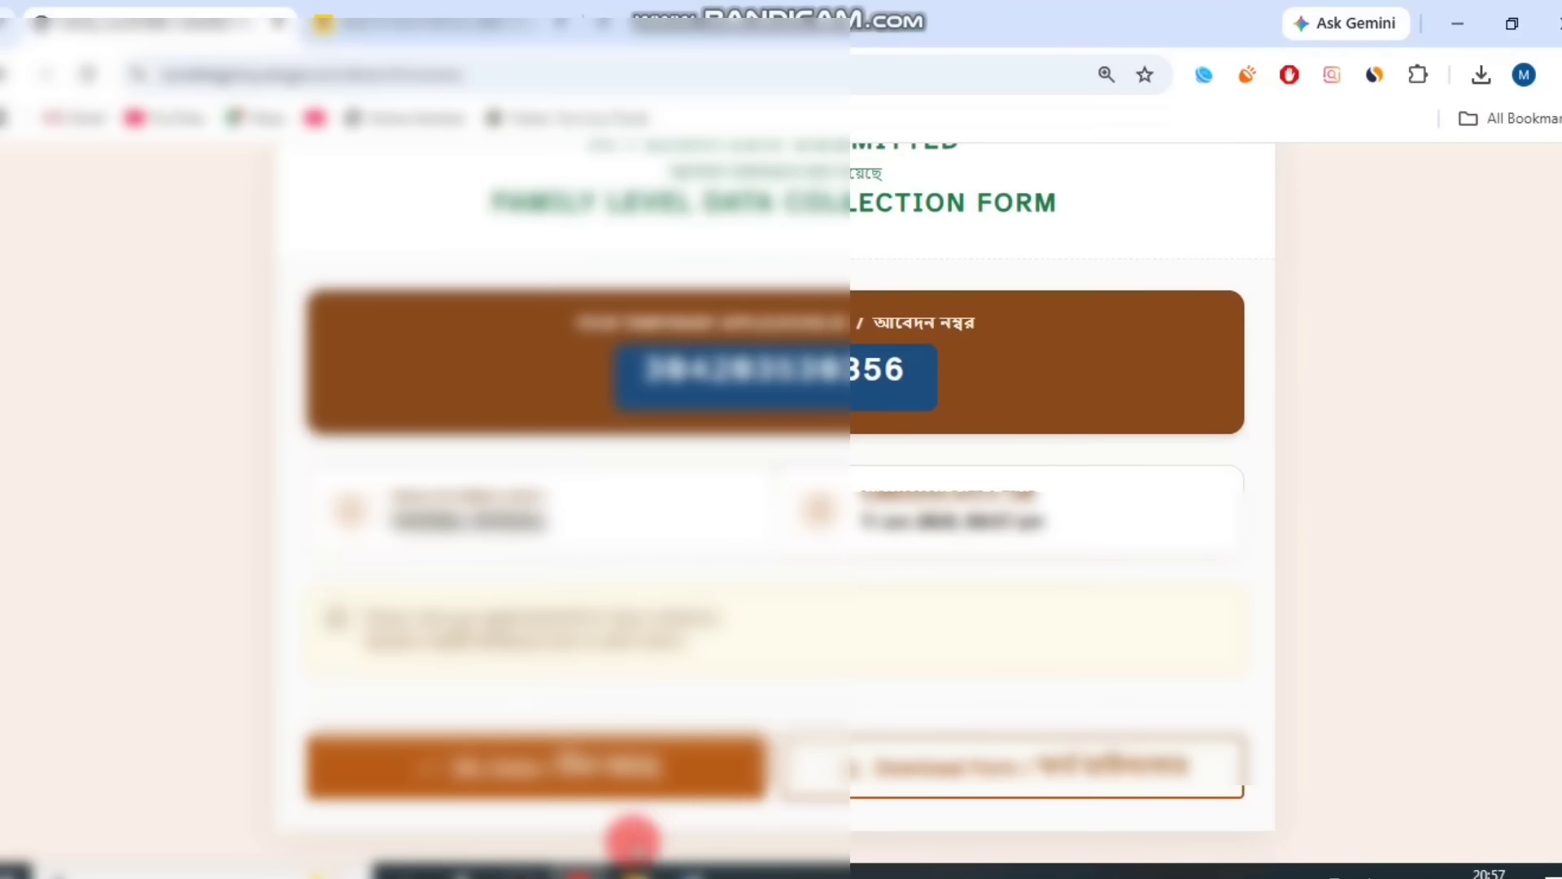
Download the submitted family data form as a PDF and open it to check its pages
left_click(520, 868)
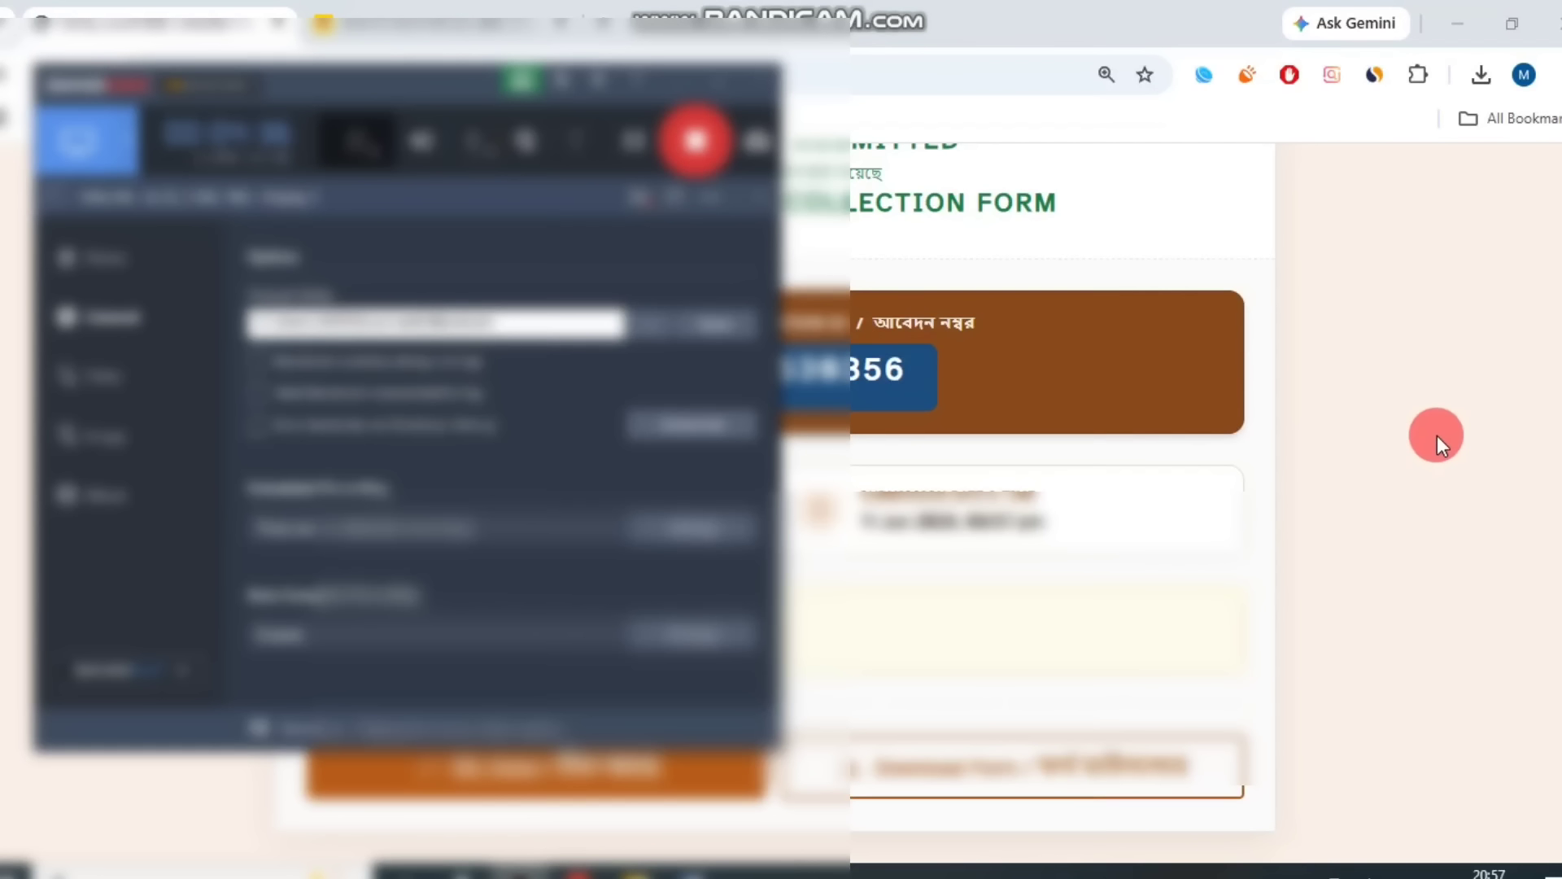
left_click(806, 443)
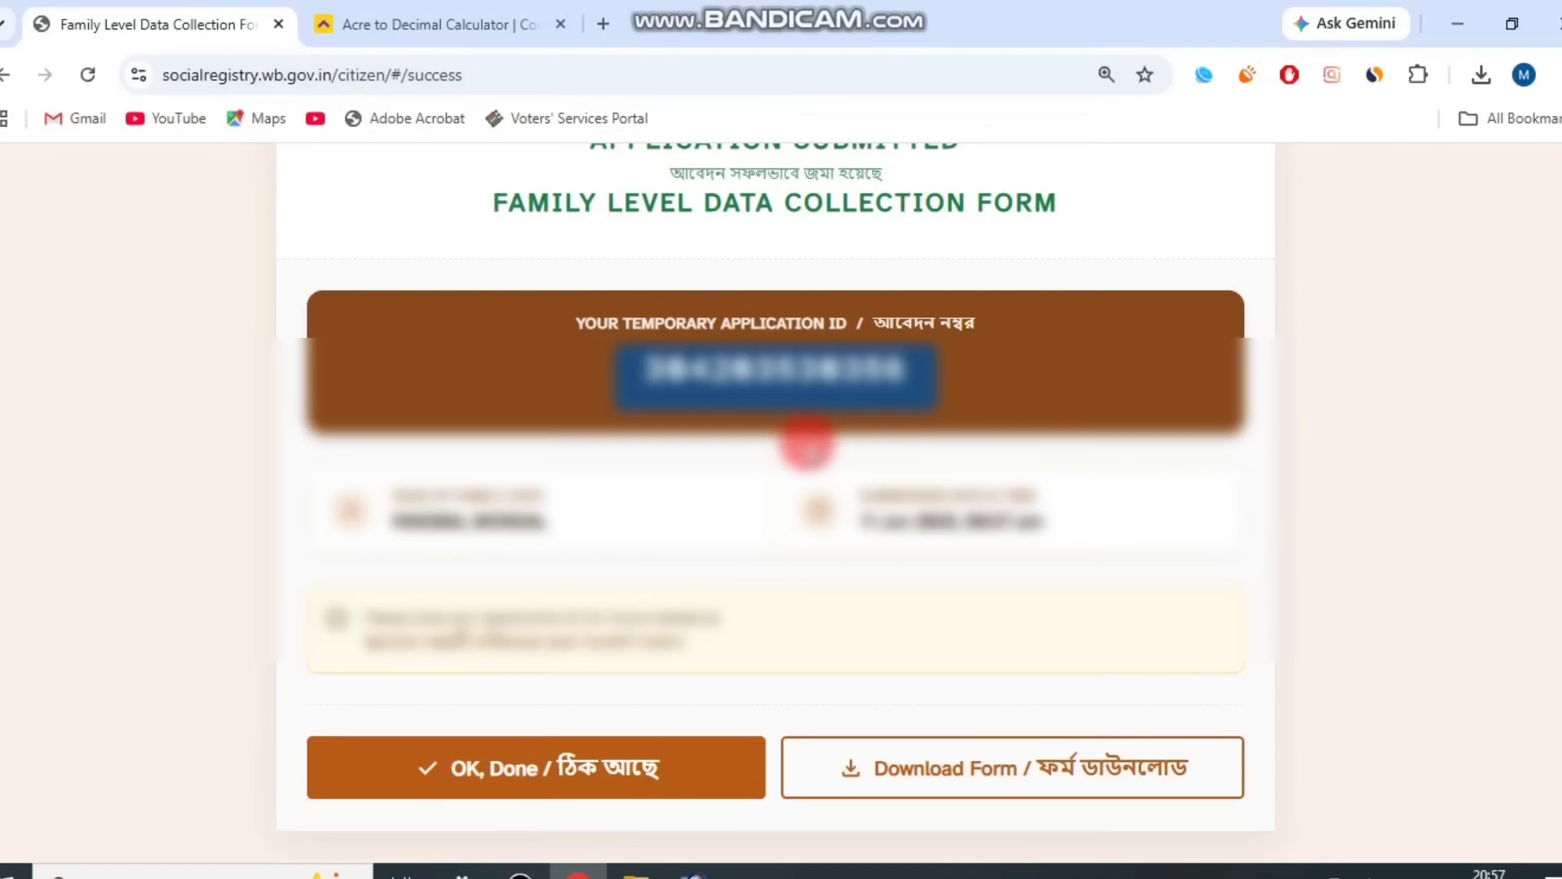
left_click(1046, 790)
left_click(1255, 147)
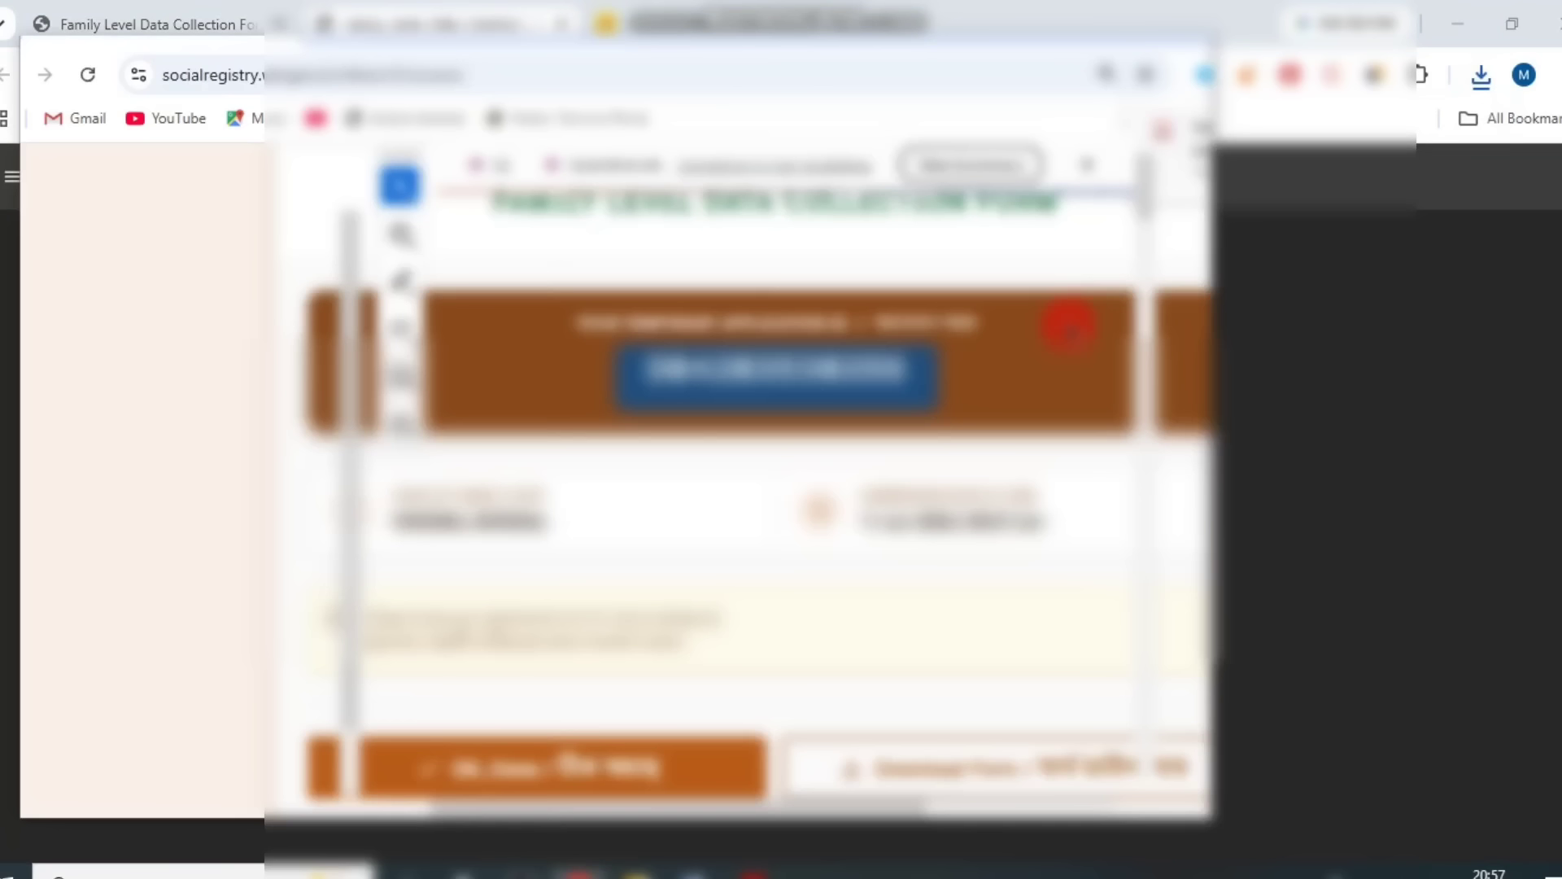
left_click(578, 869)
left_click(1081, 470)
scroll(1081, 470, "down", 15)
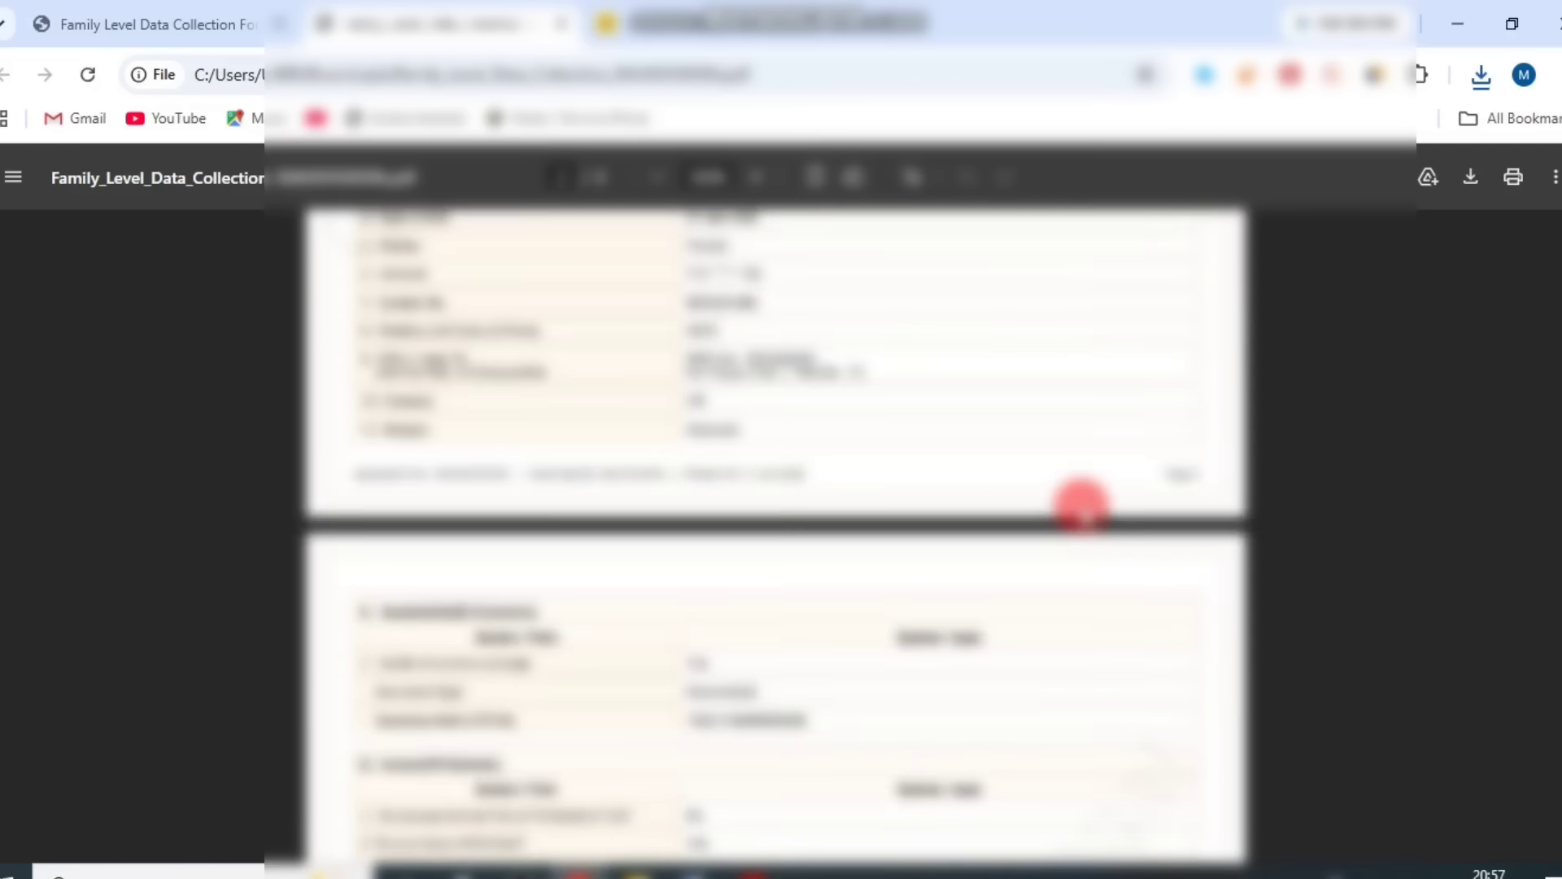
scroll(1013, 560, "down", 15)
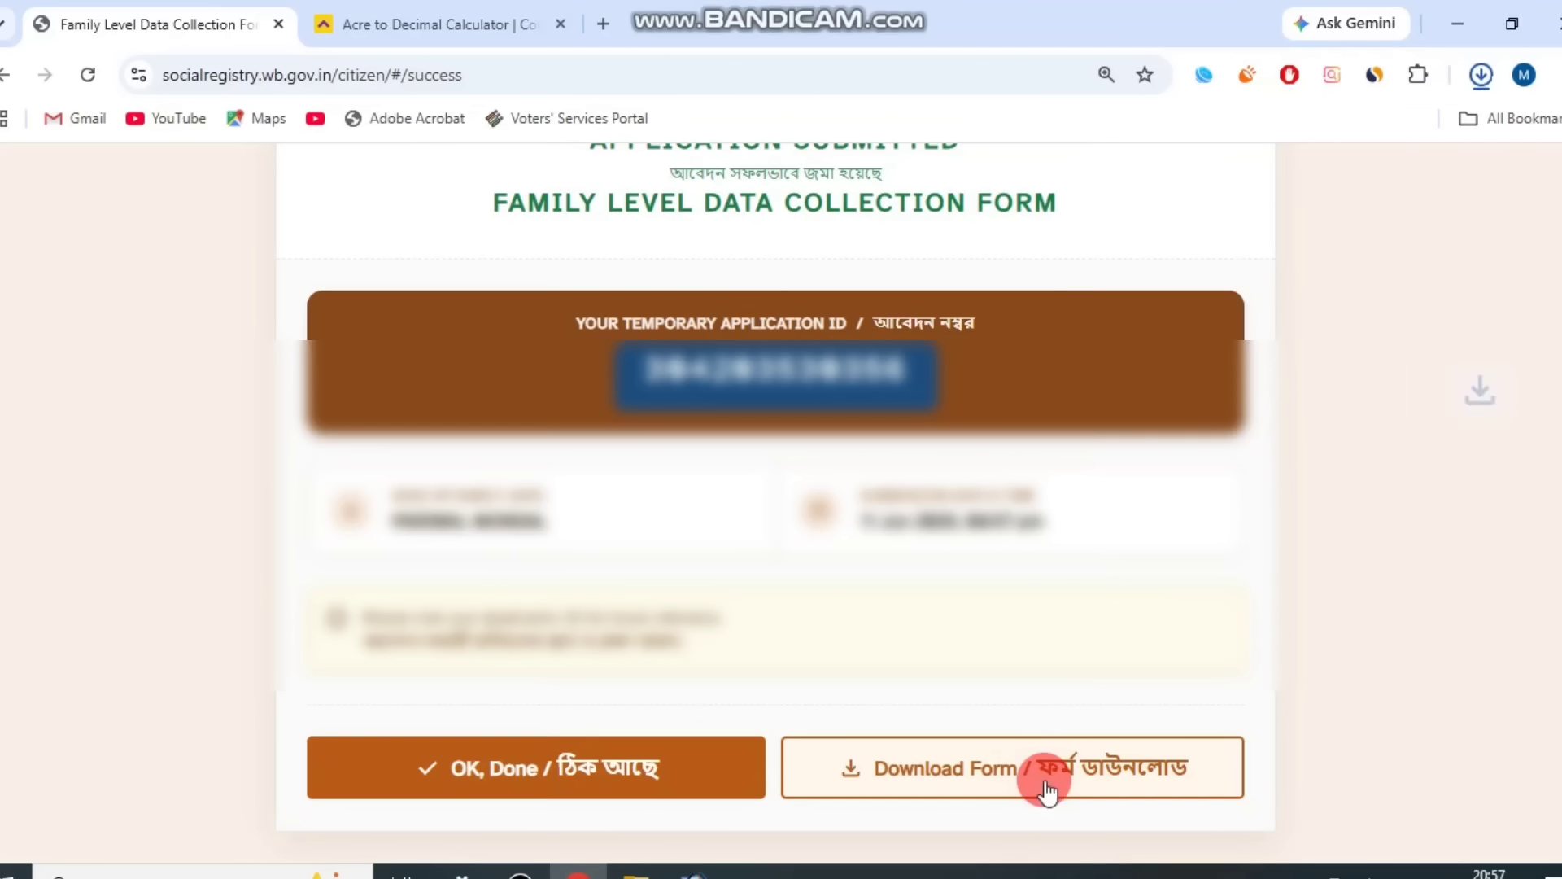
Download the submitted form once more and look through the member details in the opened PDF
left_click(1047, 791)
left_click(1261, 153)
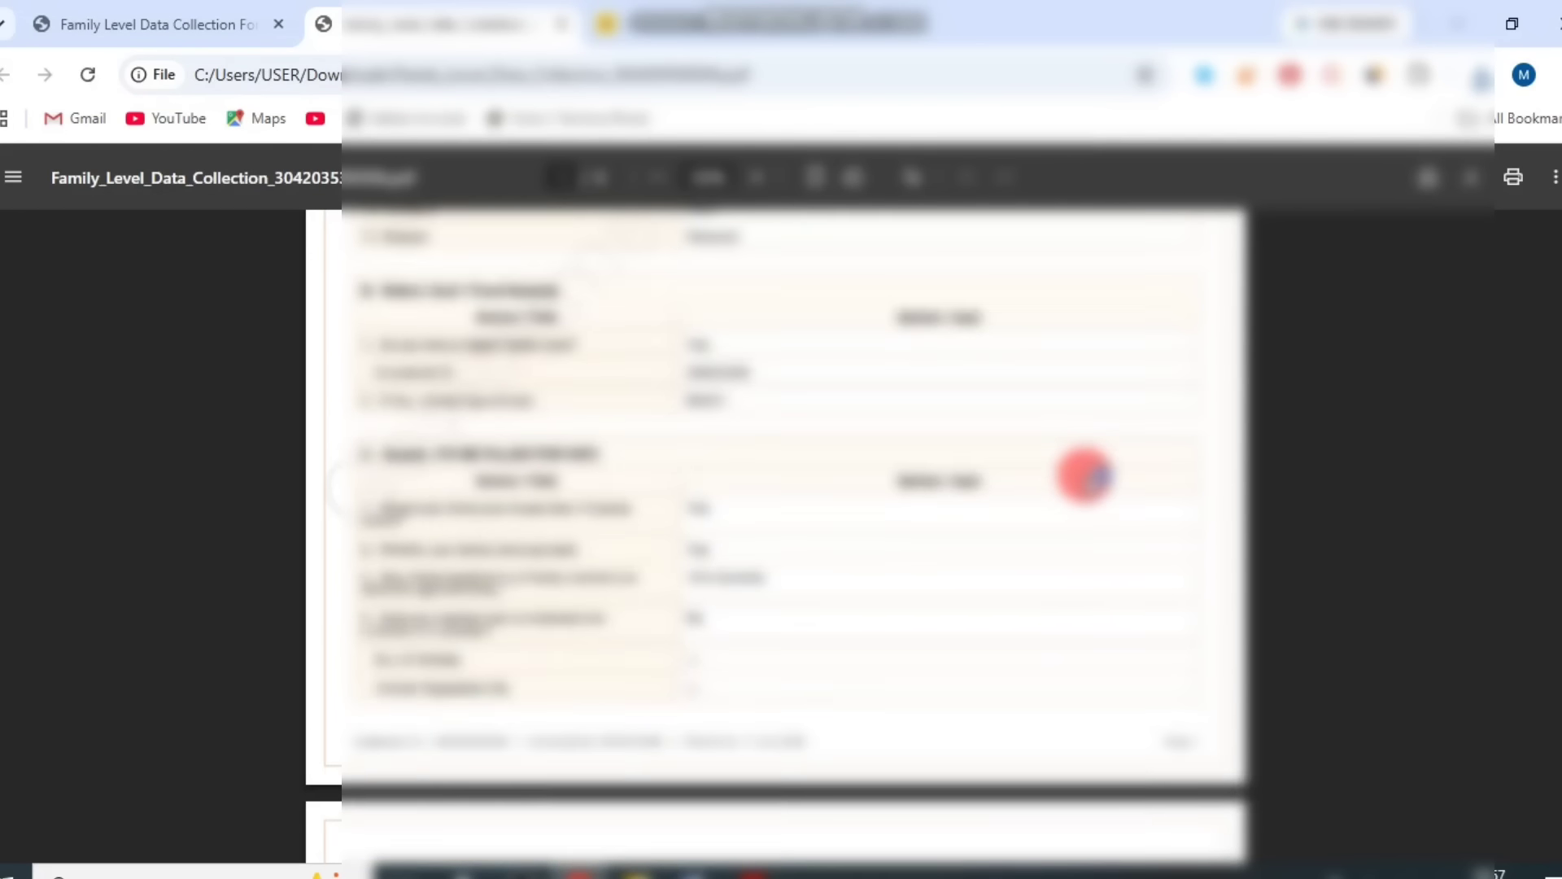
scroll(1082, 488, "down", 15)
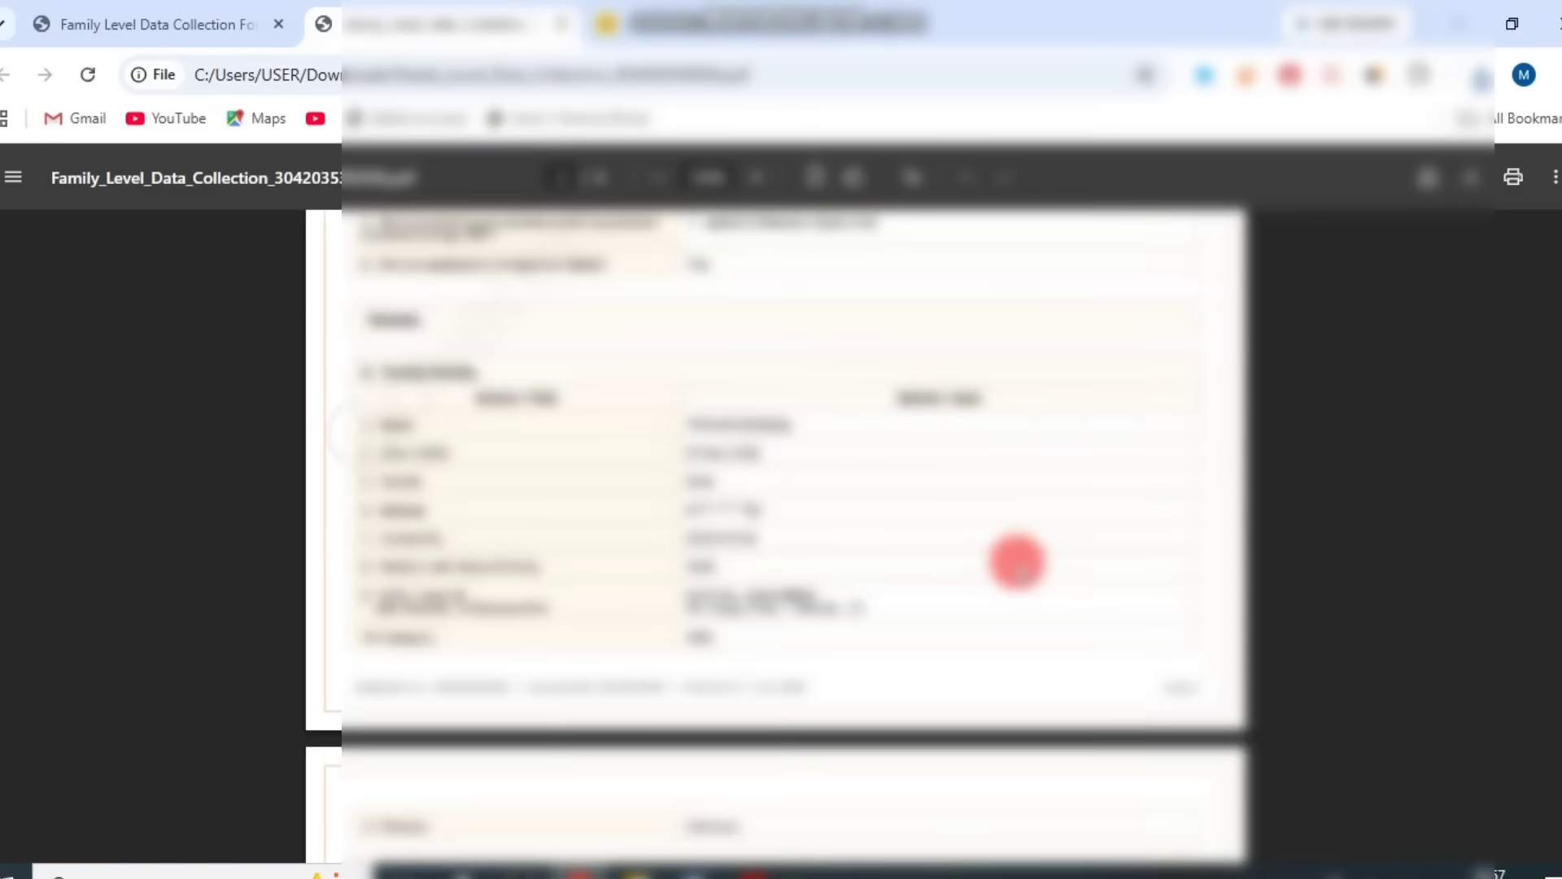
scroll(1017, 562, "down", 10)
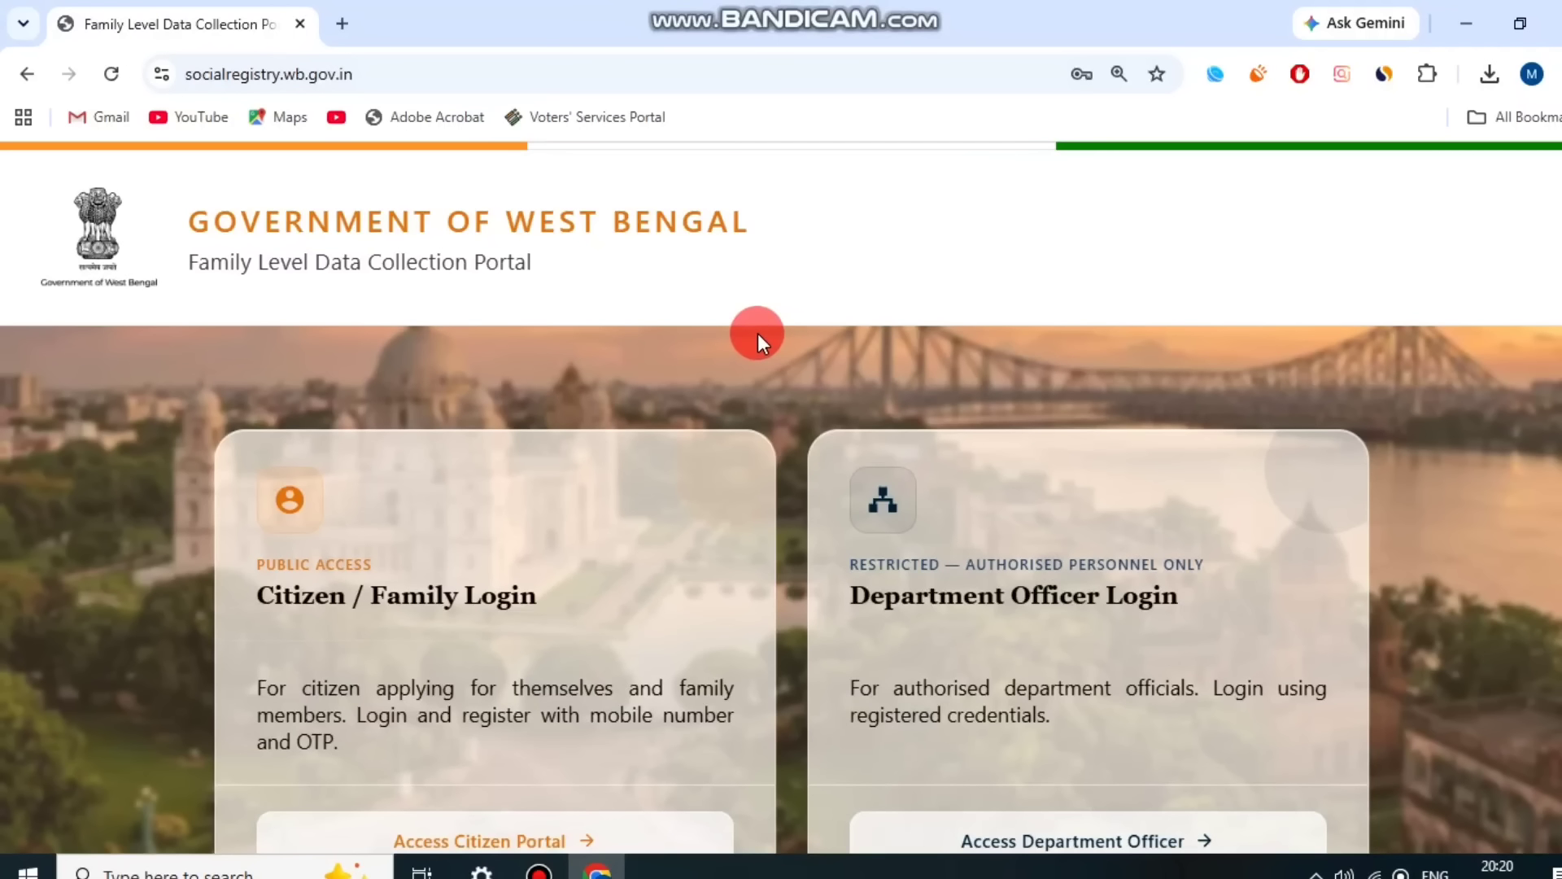
Open the applicant login page for citizens and families from the Family Level Data Collection Portal home page
scroll(758, 332, "down", 3)
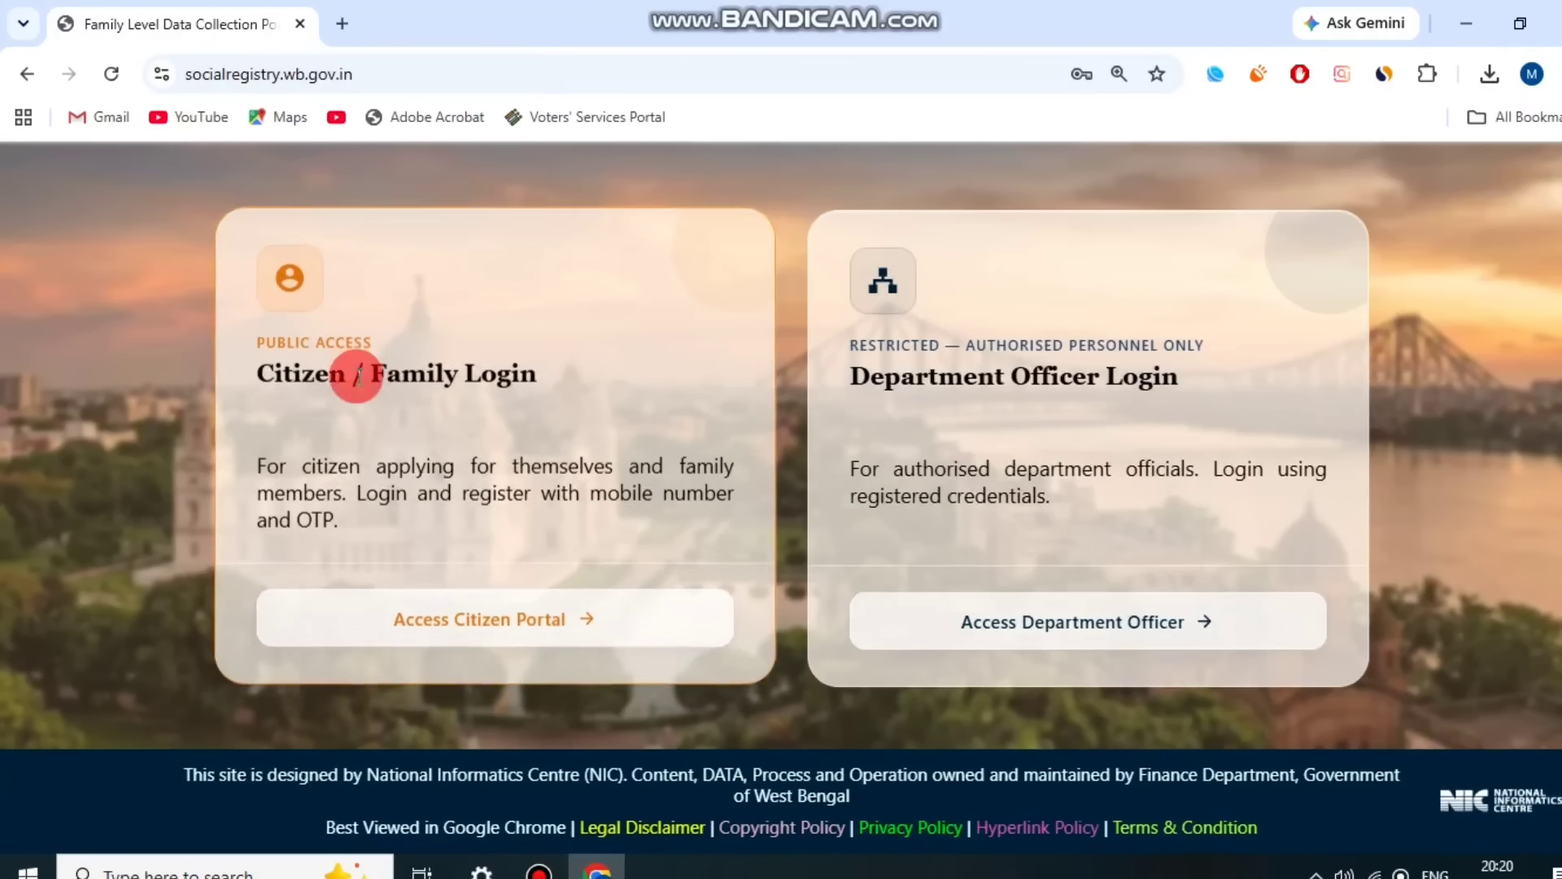
left_click_drag(277, 372, 577, 379)
left_click(578, 379)
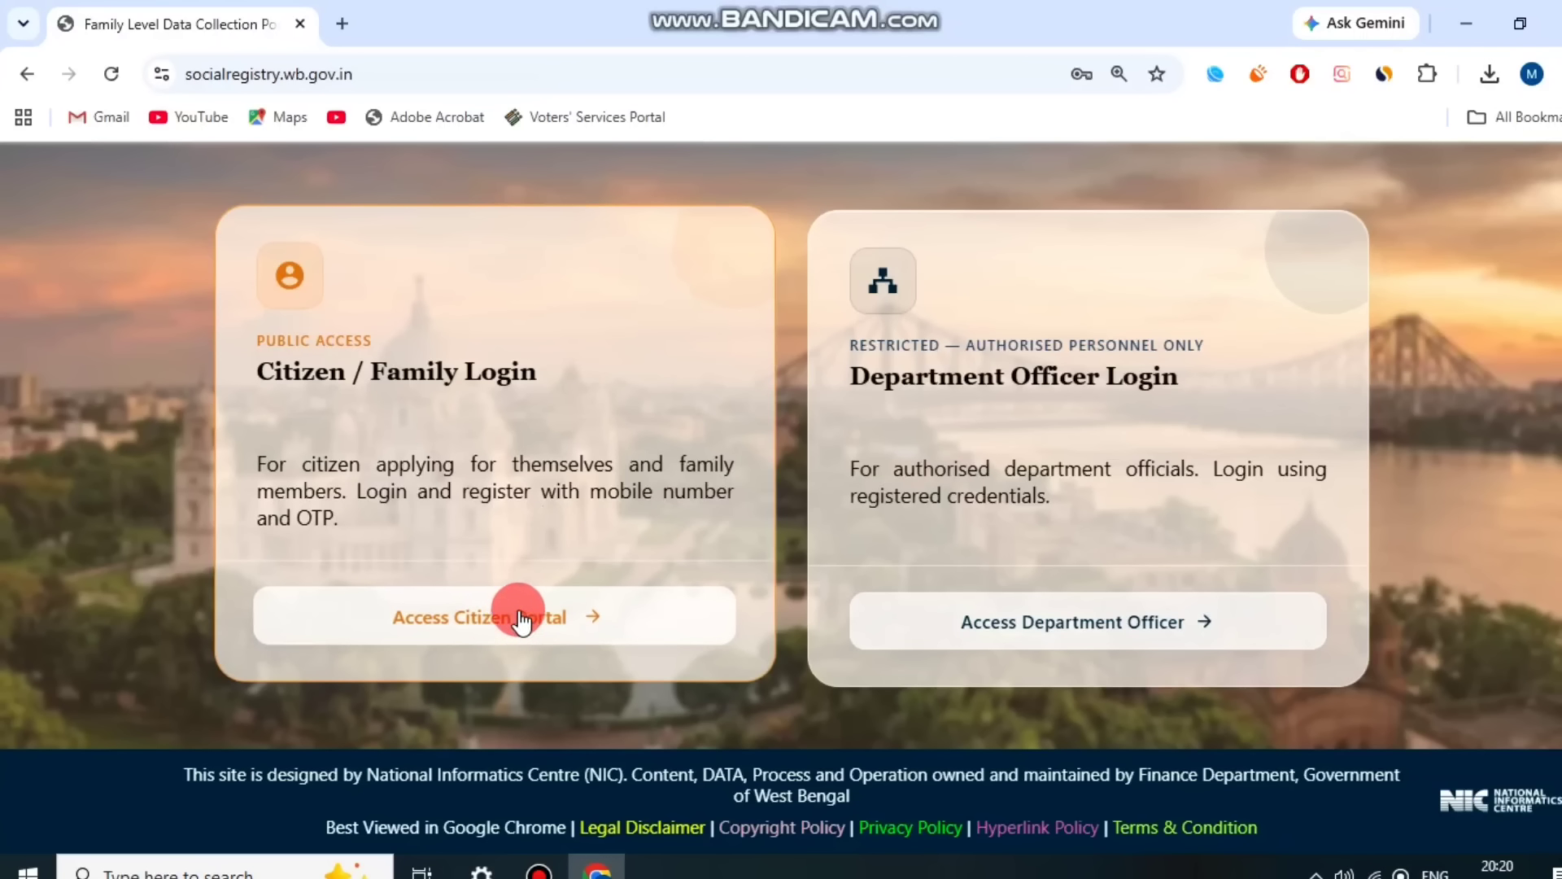
left_click(503, 627)
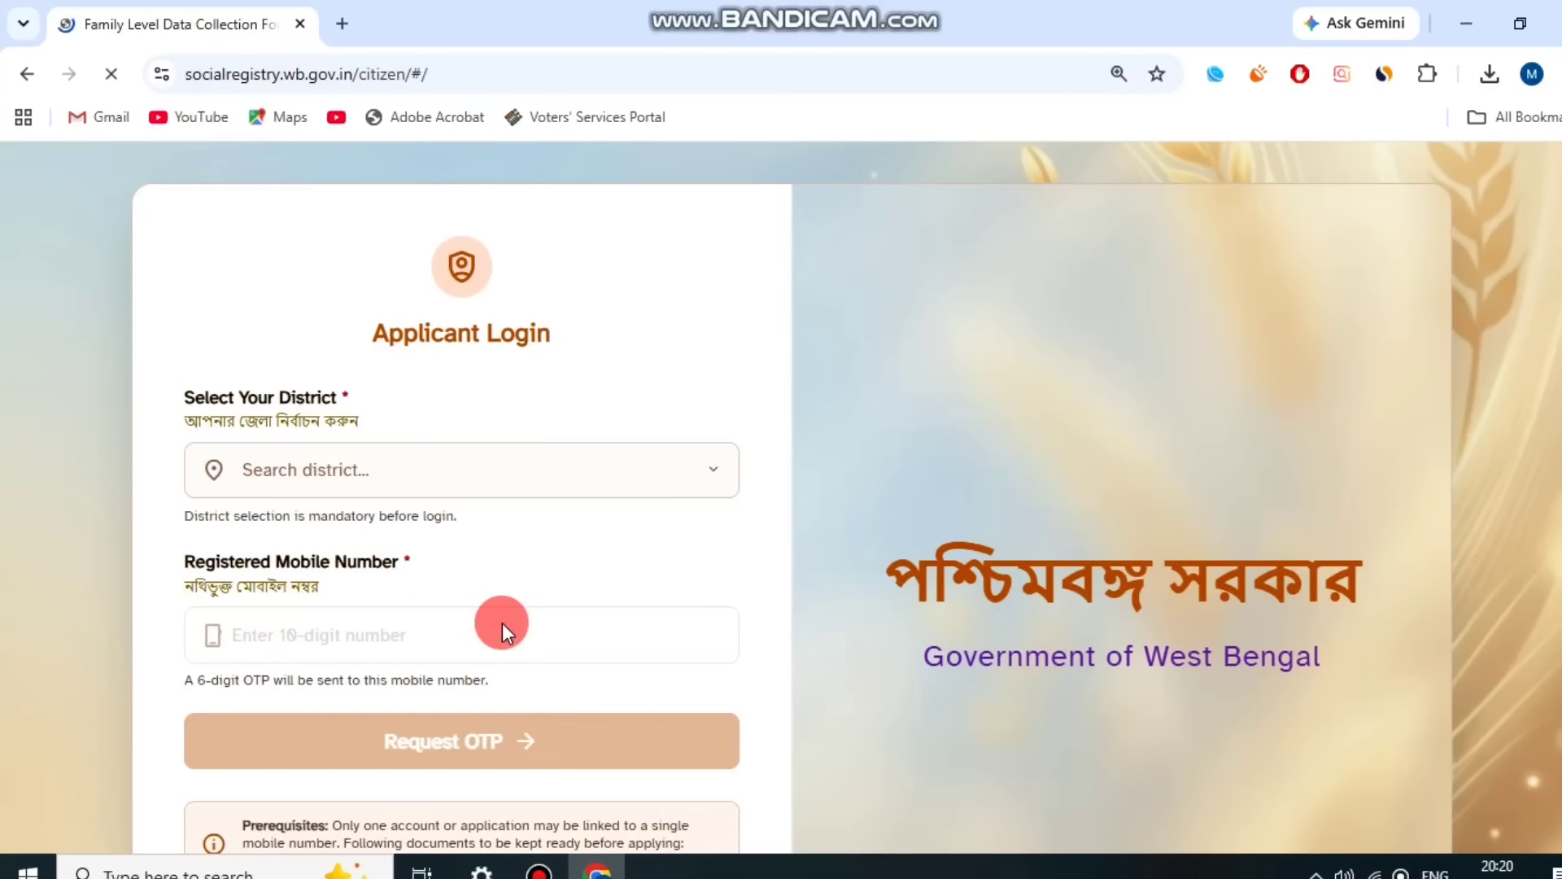
scroll(758, 333, "down", 3)
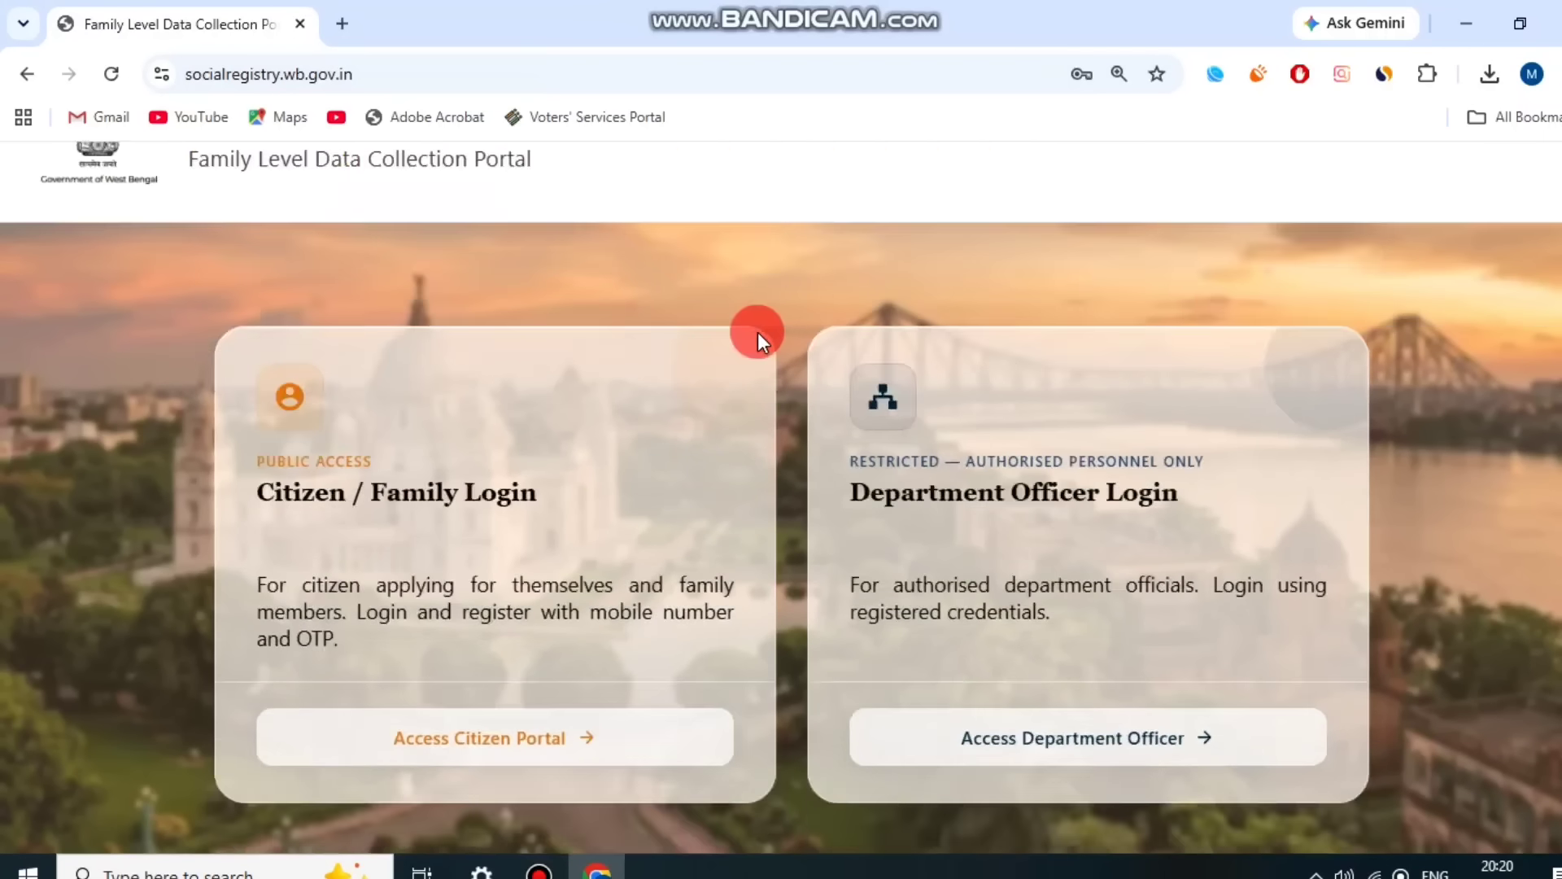
left_click_drag(274, 372, 575, 376)
left_click(575, 377)
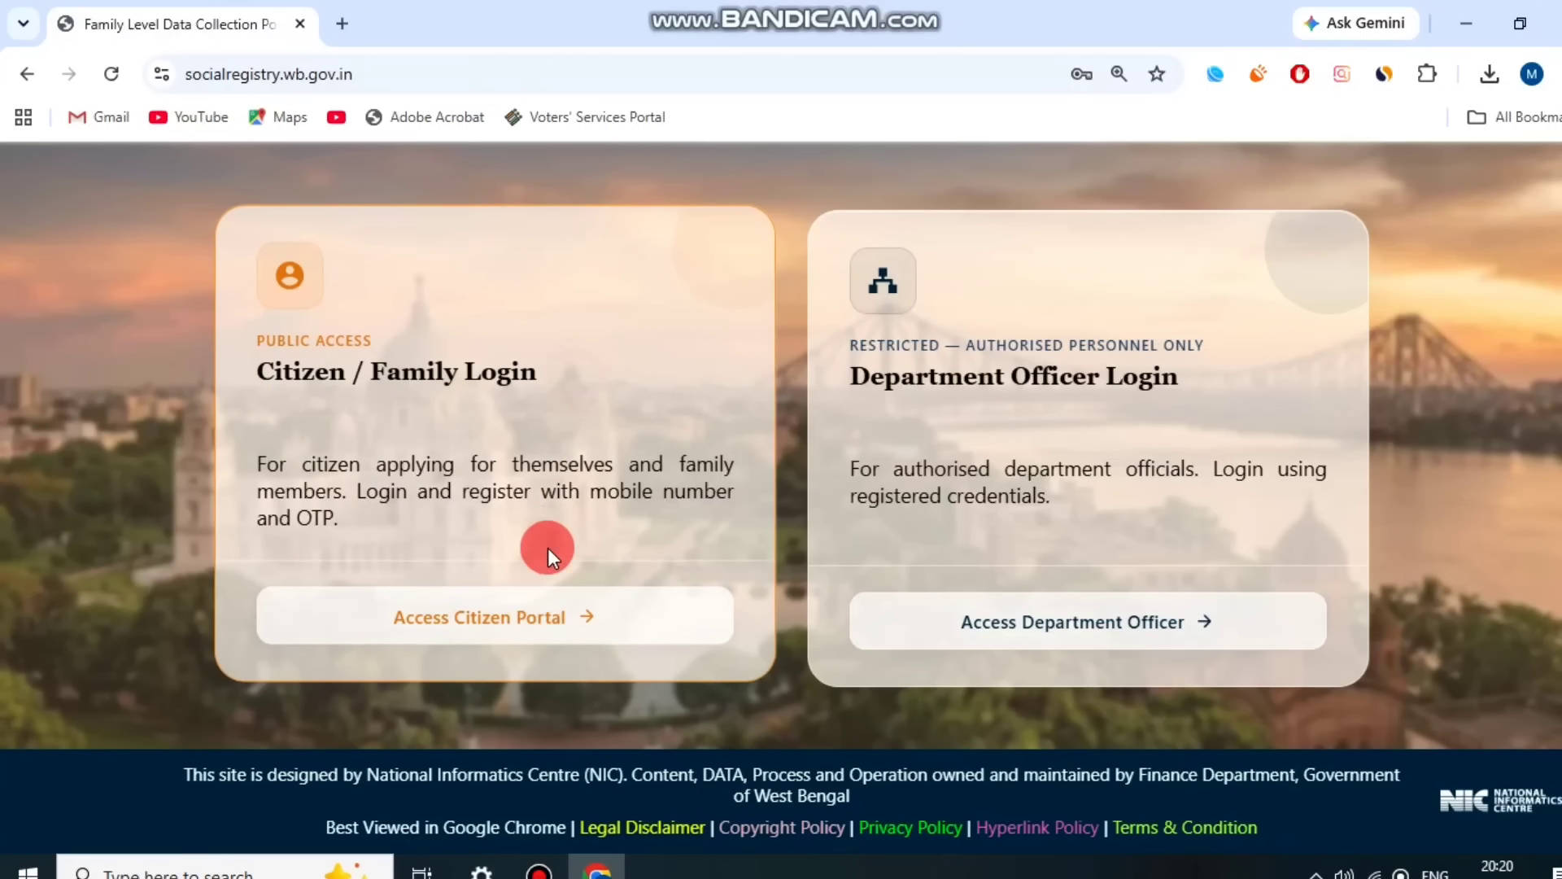
left_click(502, 627)
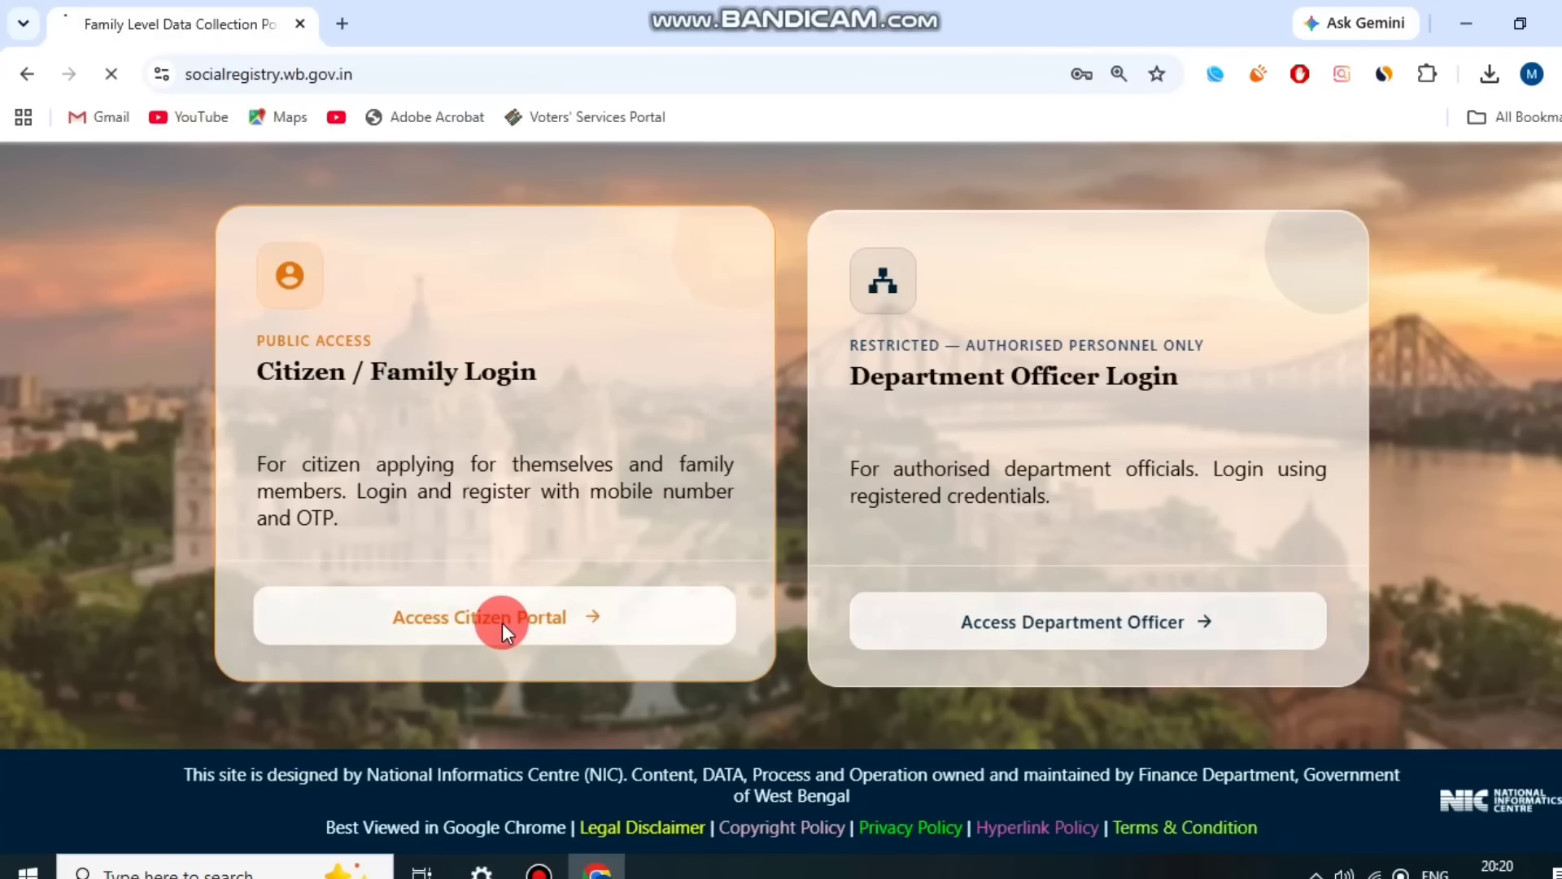
Select 24 PARAGANAS SOUTH as the district for the applicant login
scroll(462, 442, "down", 1)
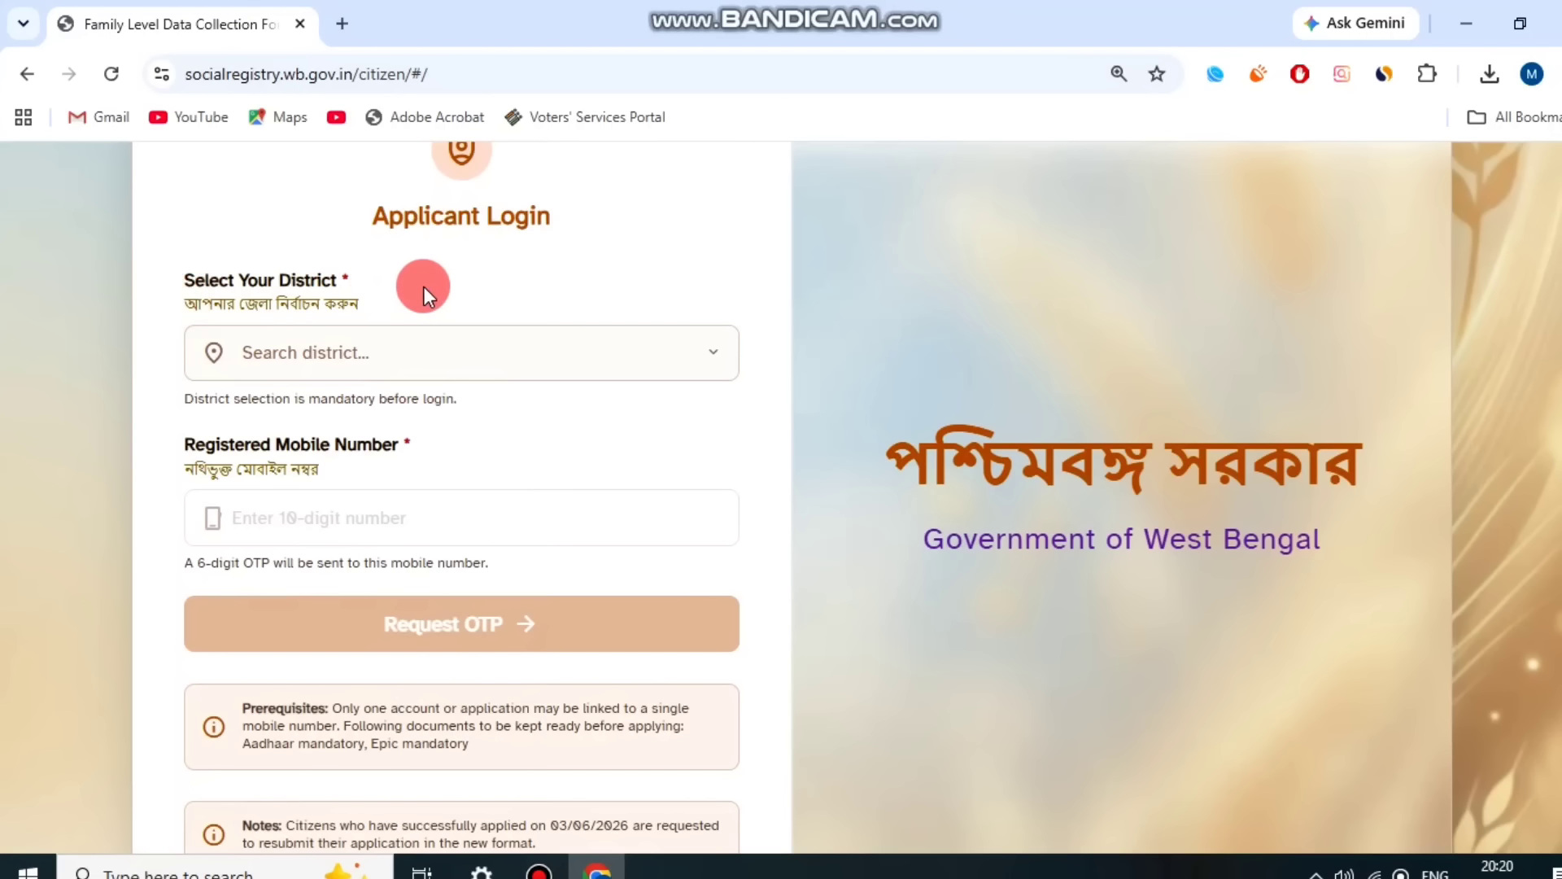
left_click_drag(197, 280, 415, 292)
left_click(429, 349)
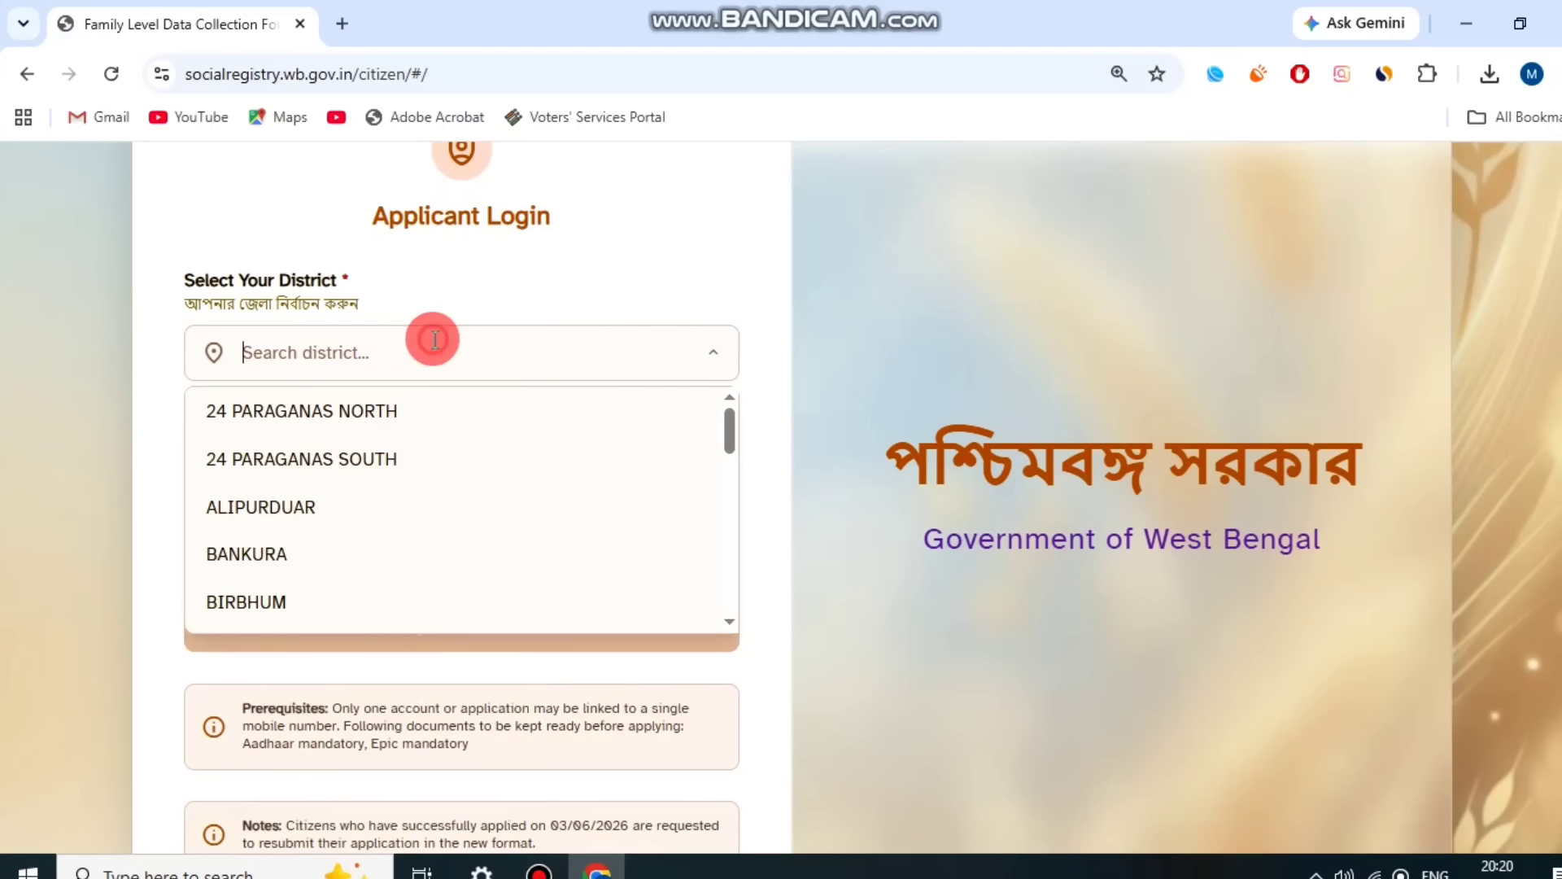
left_click(422, 455)
left_click_drag(206, 422, 524, 403)
left_click(524, 404)
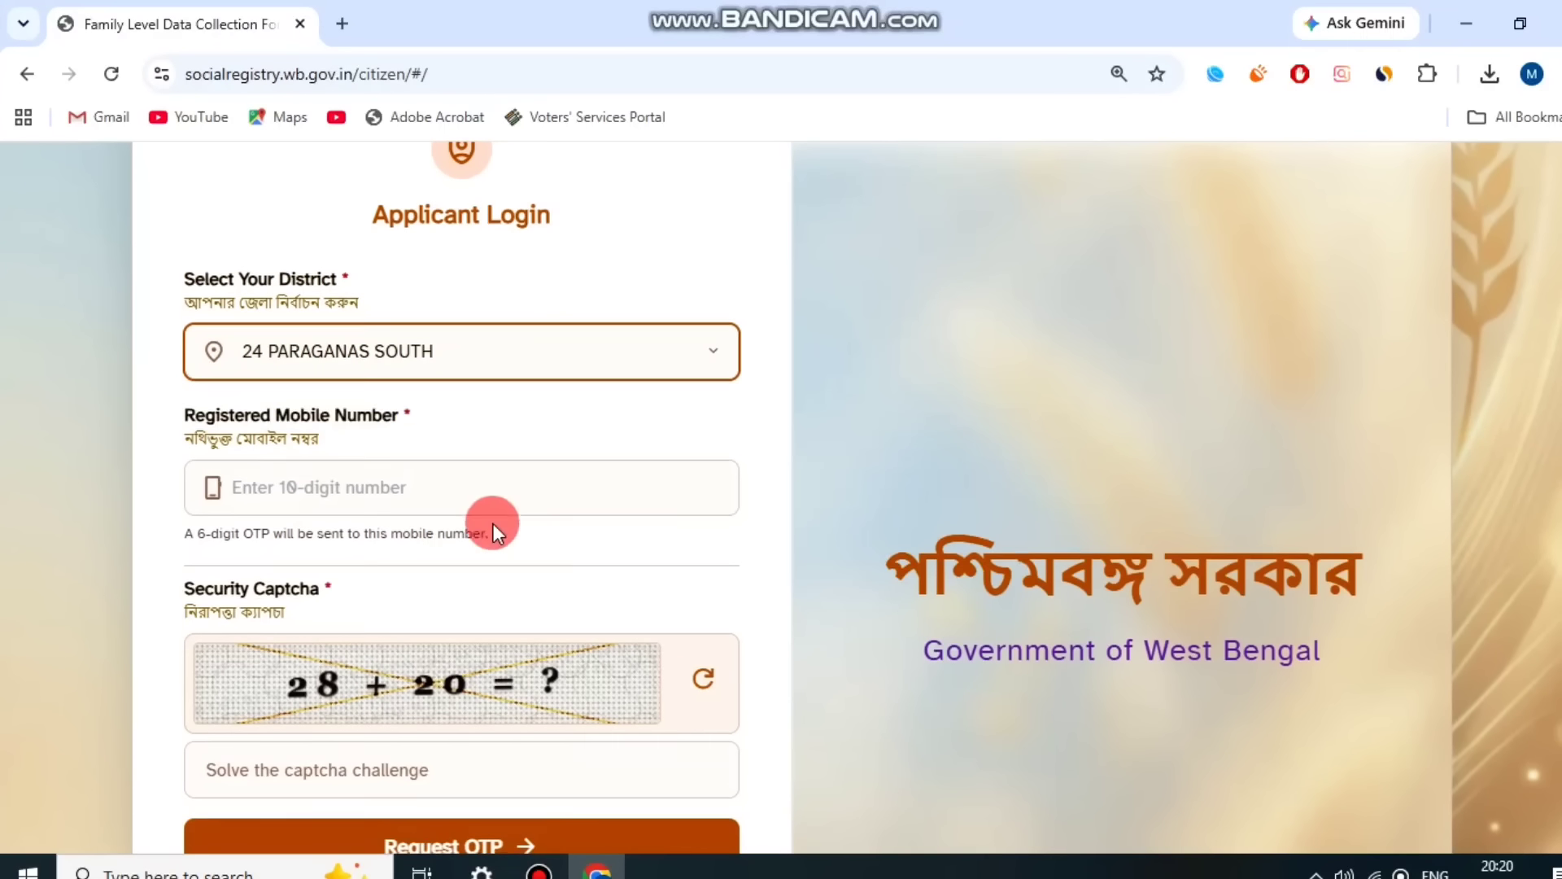
Enter 48 as the answer to the security captcha
scroll(493, 524, "down", 1)
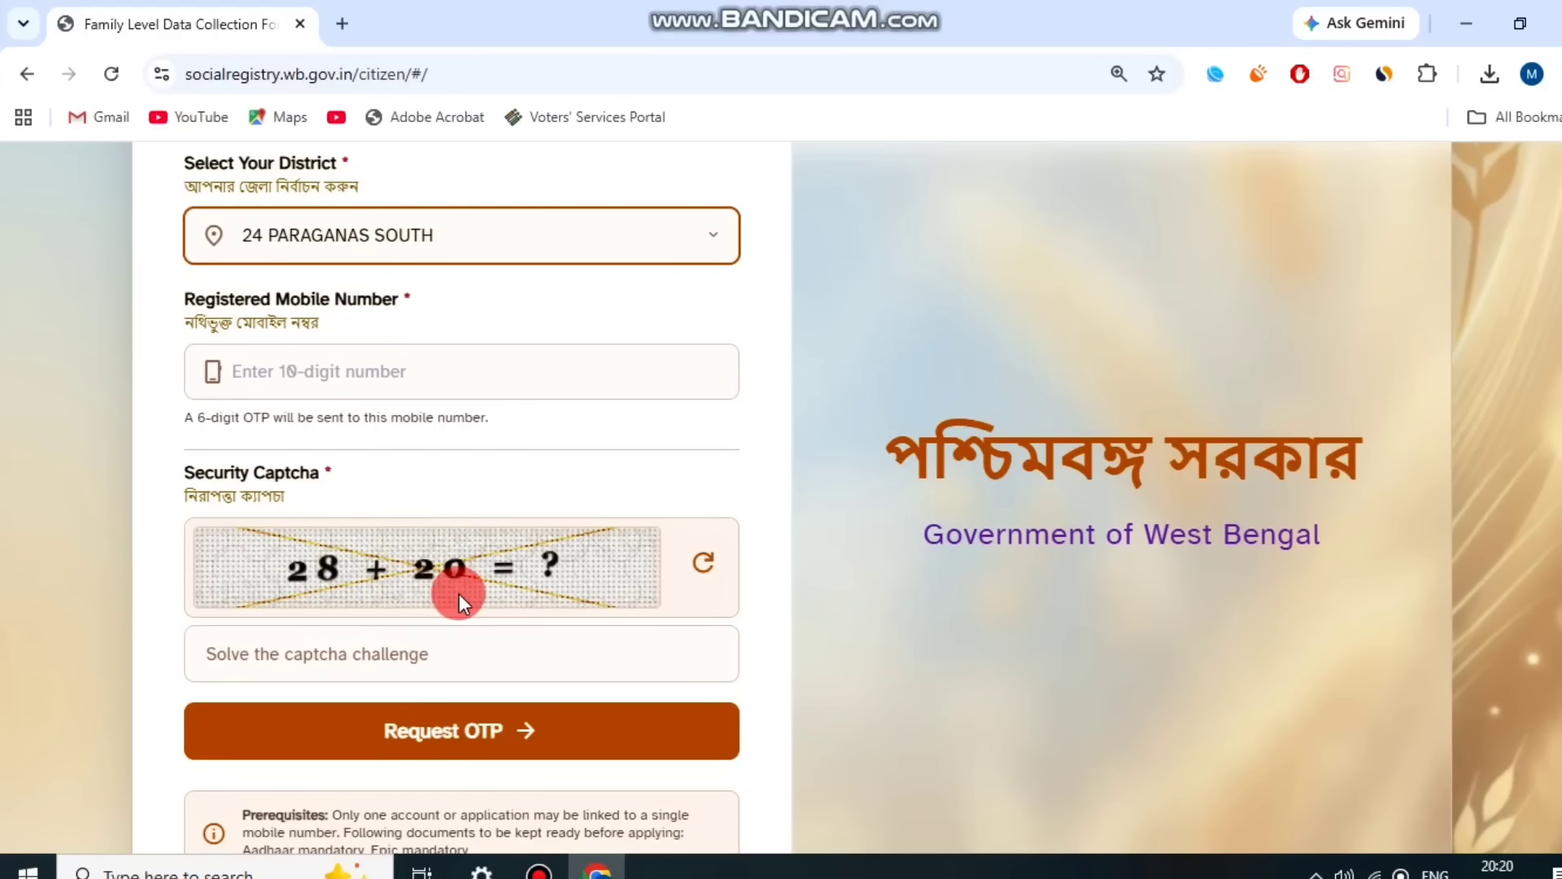
left_click(526, 654)
type("48")
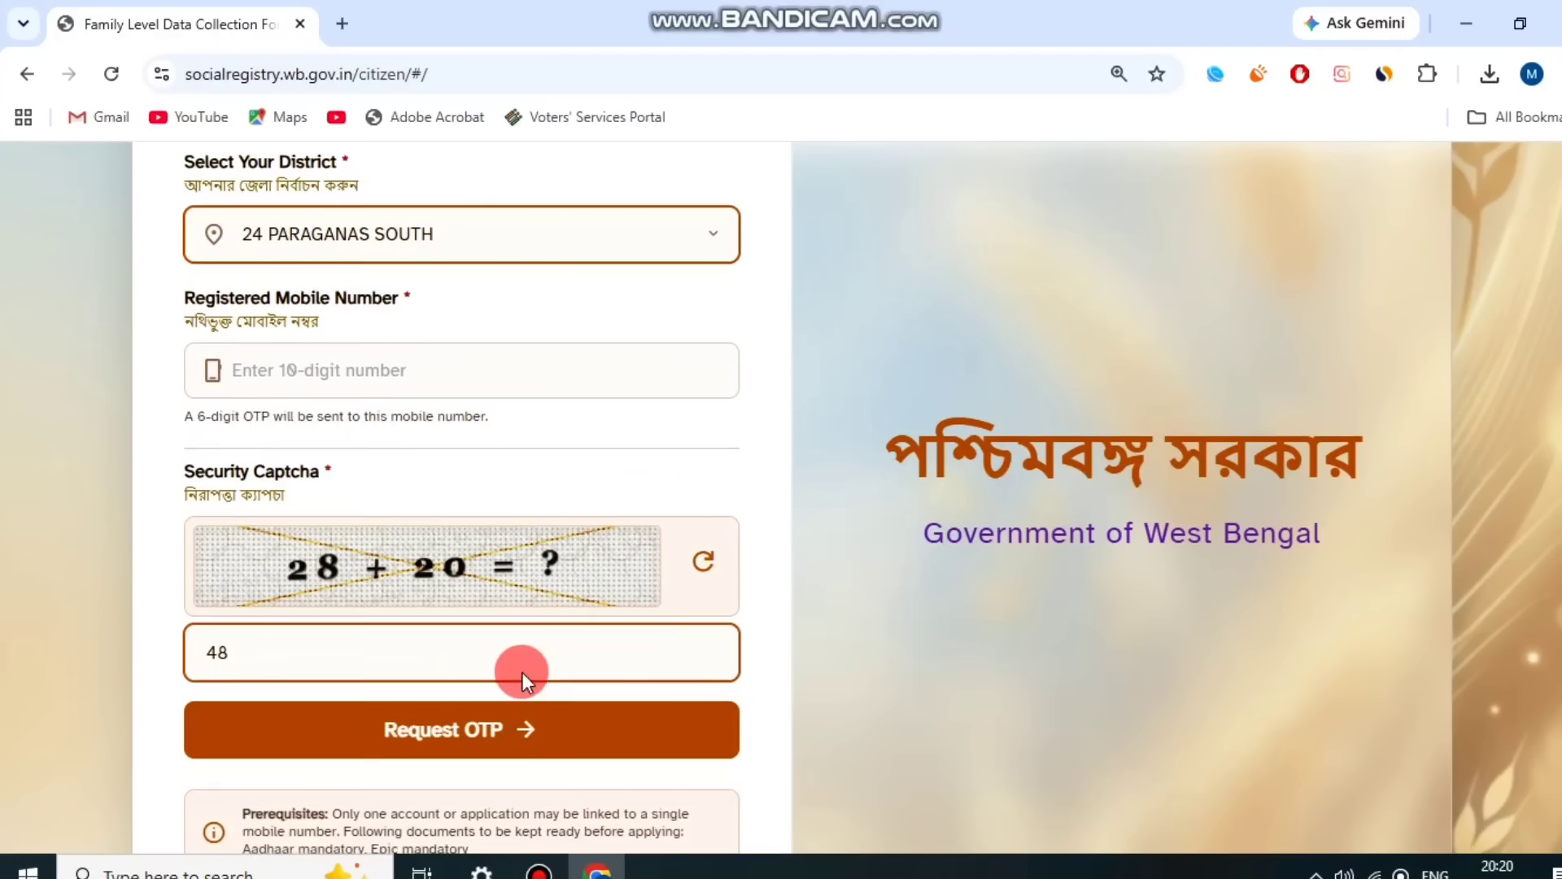
Read the resubmission note and the prerequisites about linked accounts and mandatory documents below the OTP request
scroll(522, 672, "down", 2)
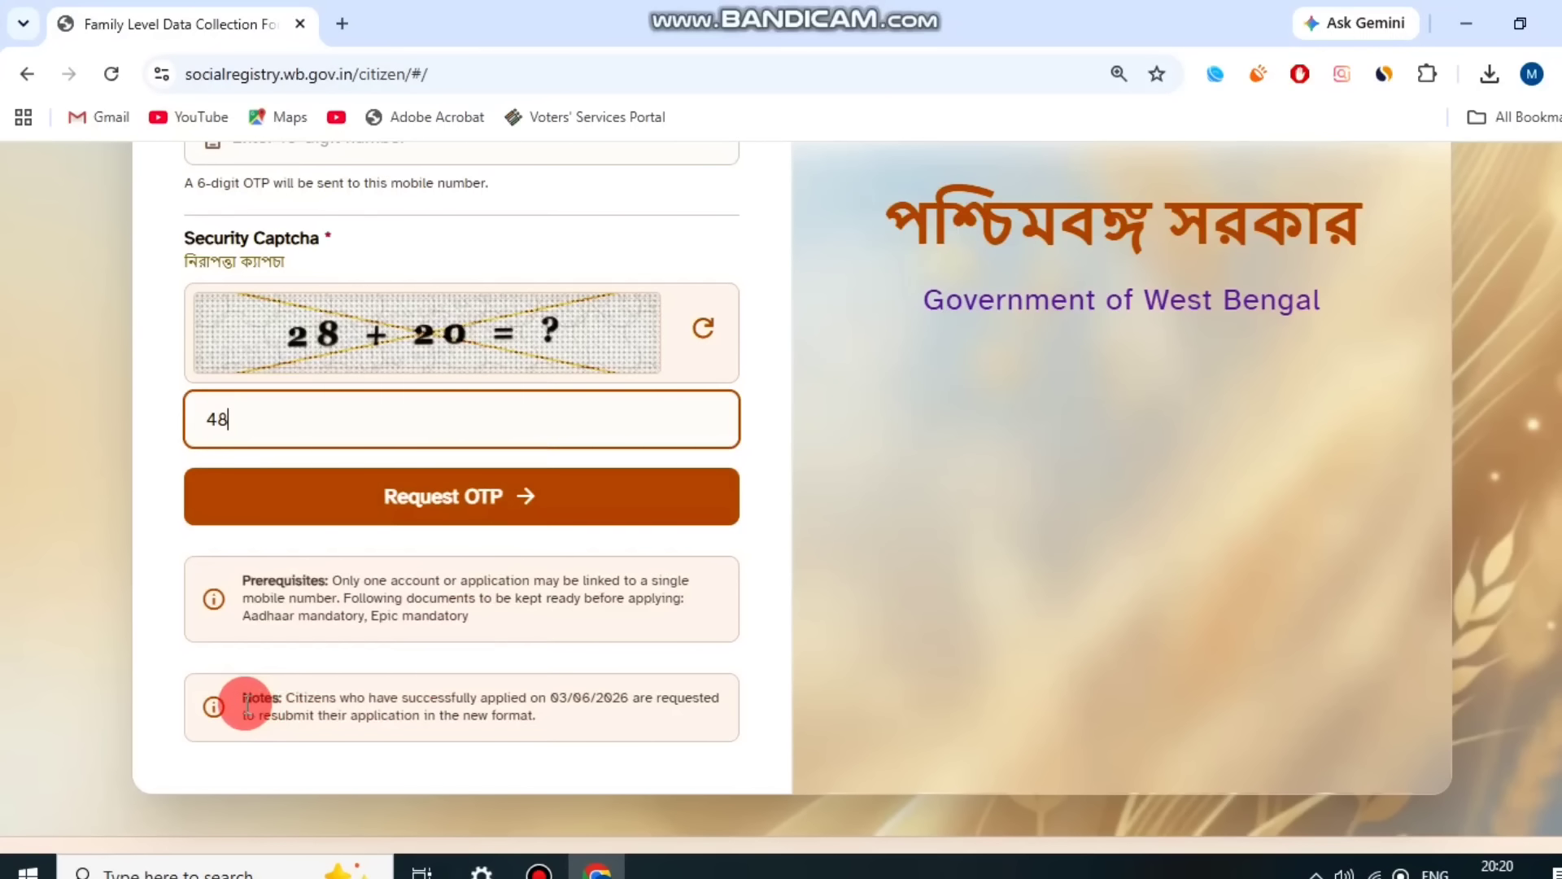
left_click_drag(246, 704, 558, 714)
left_click(560, 714)
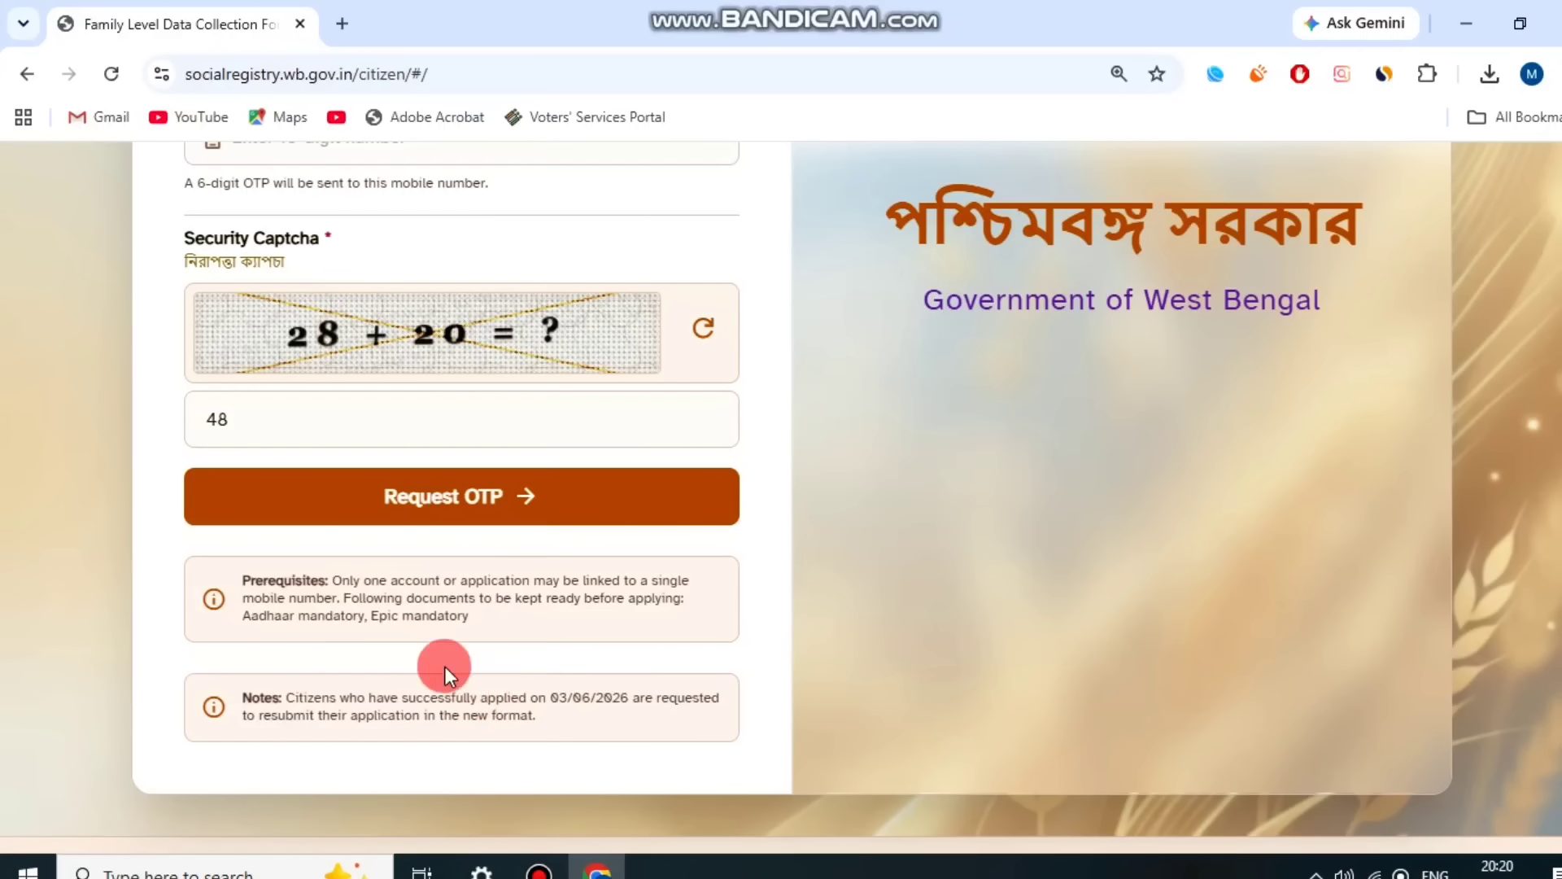
left_click_drag(355, 581, 614, 584)
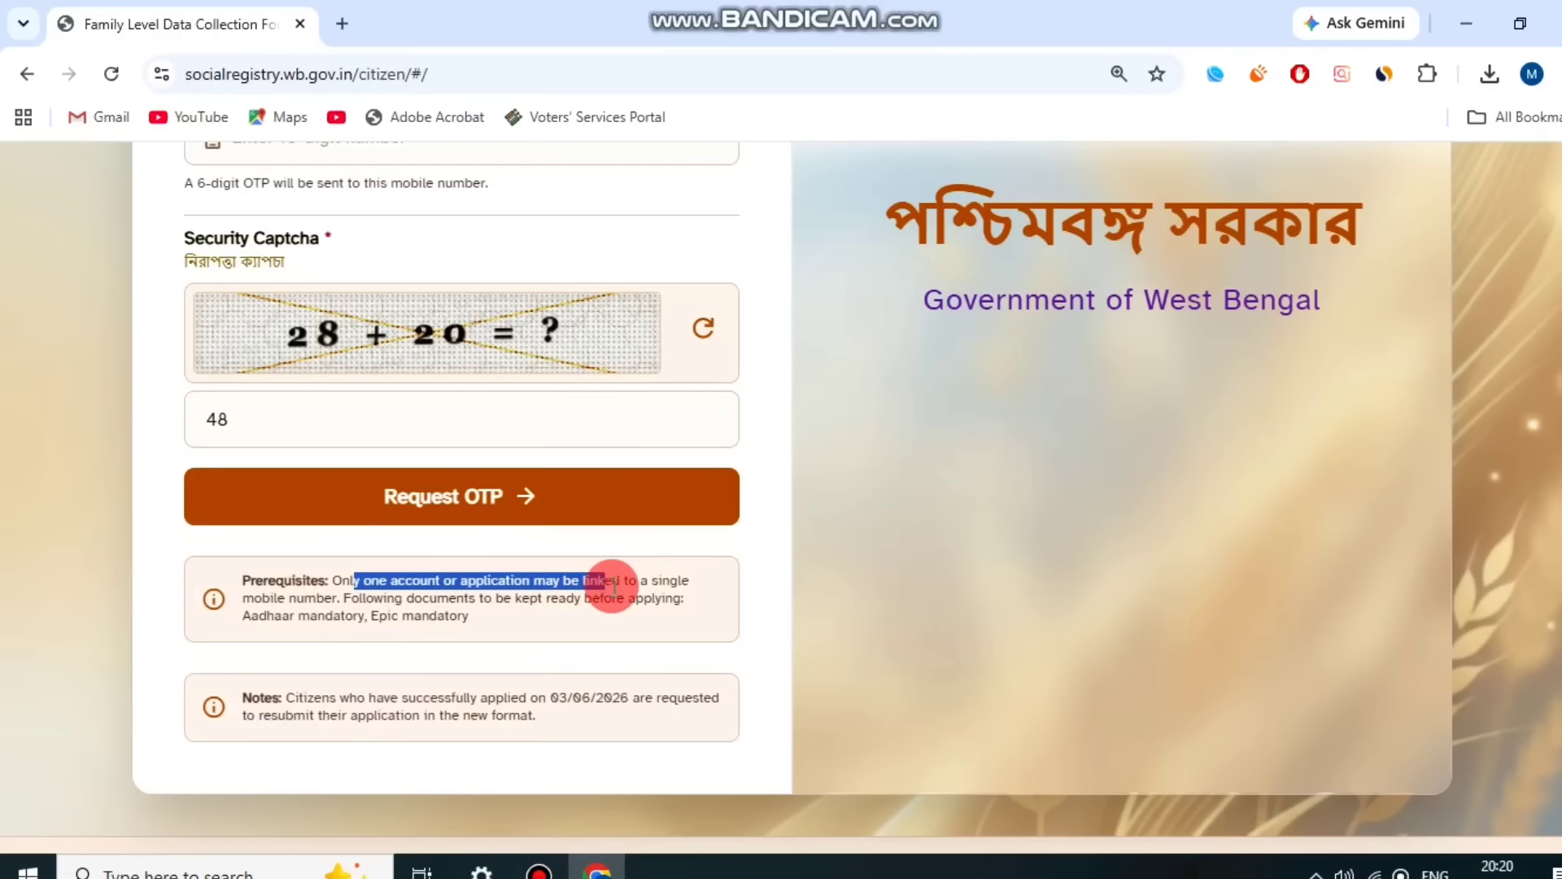
left_click(618, 583)
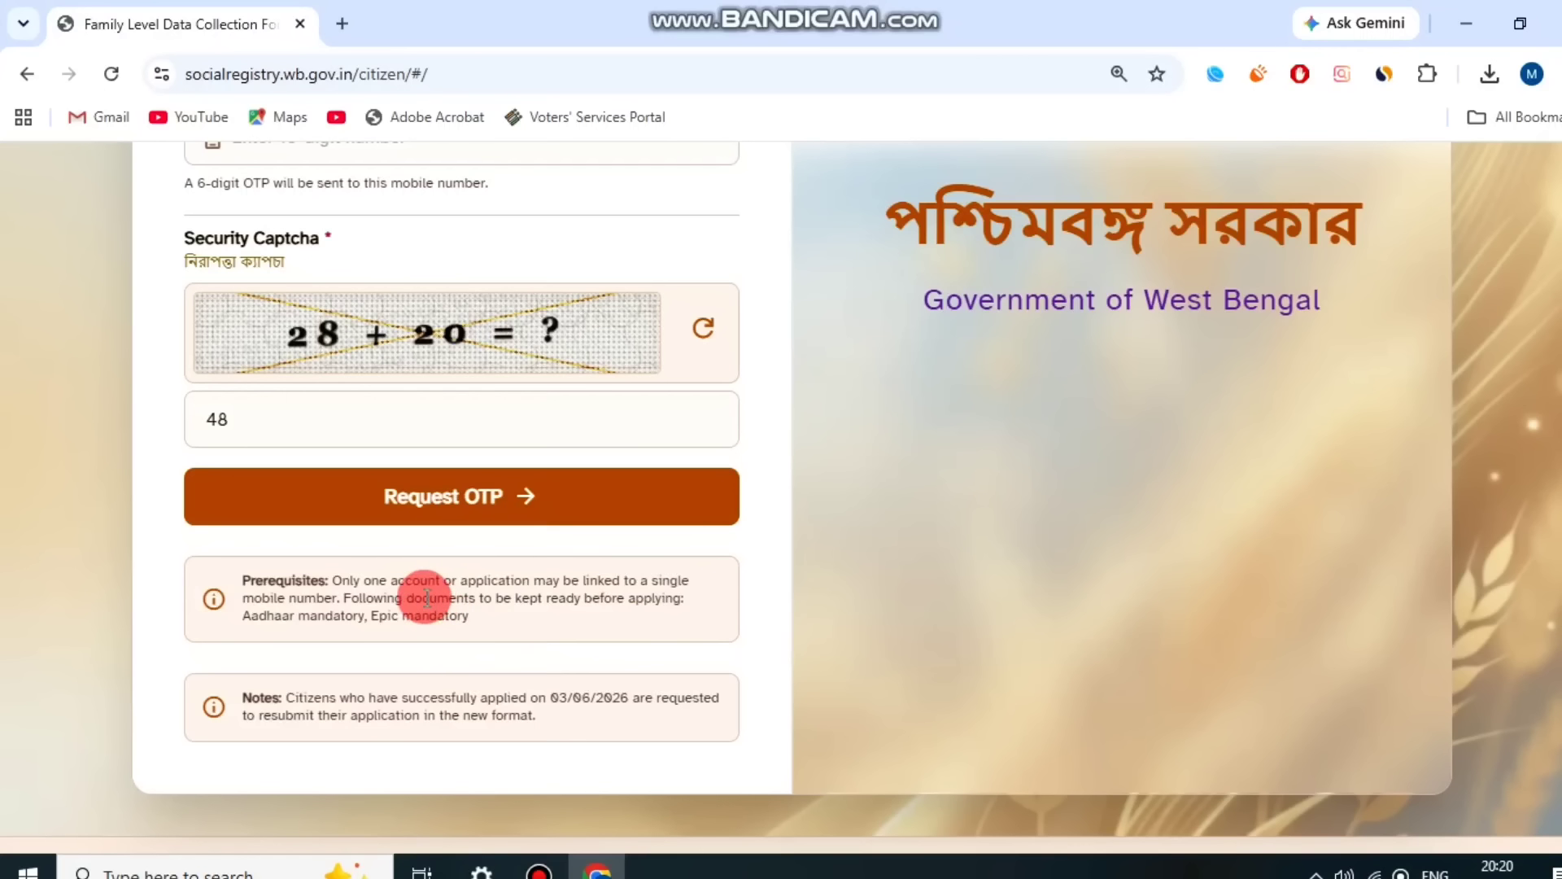
Read the prerequisites, enter the registered mobile number and request the login OTP
left_click_drag(297, 577, 523, 621)
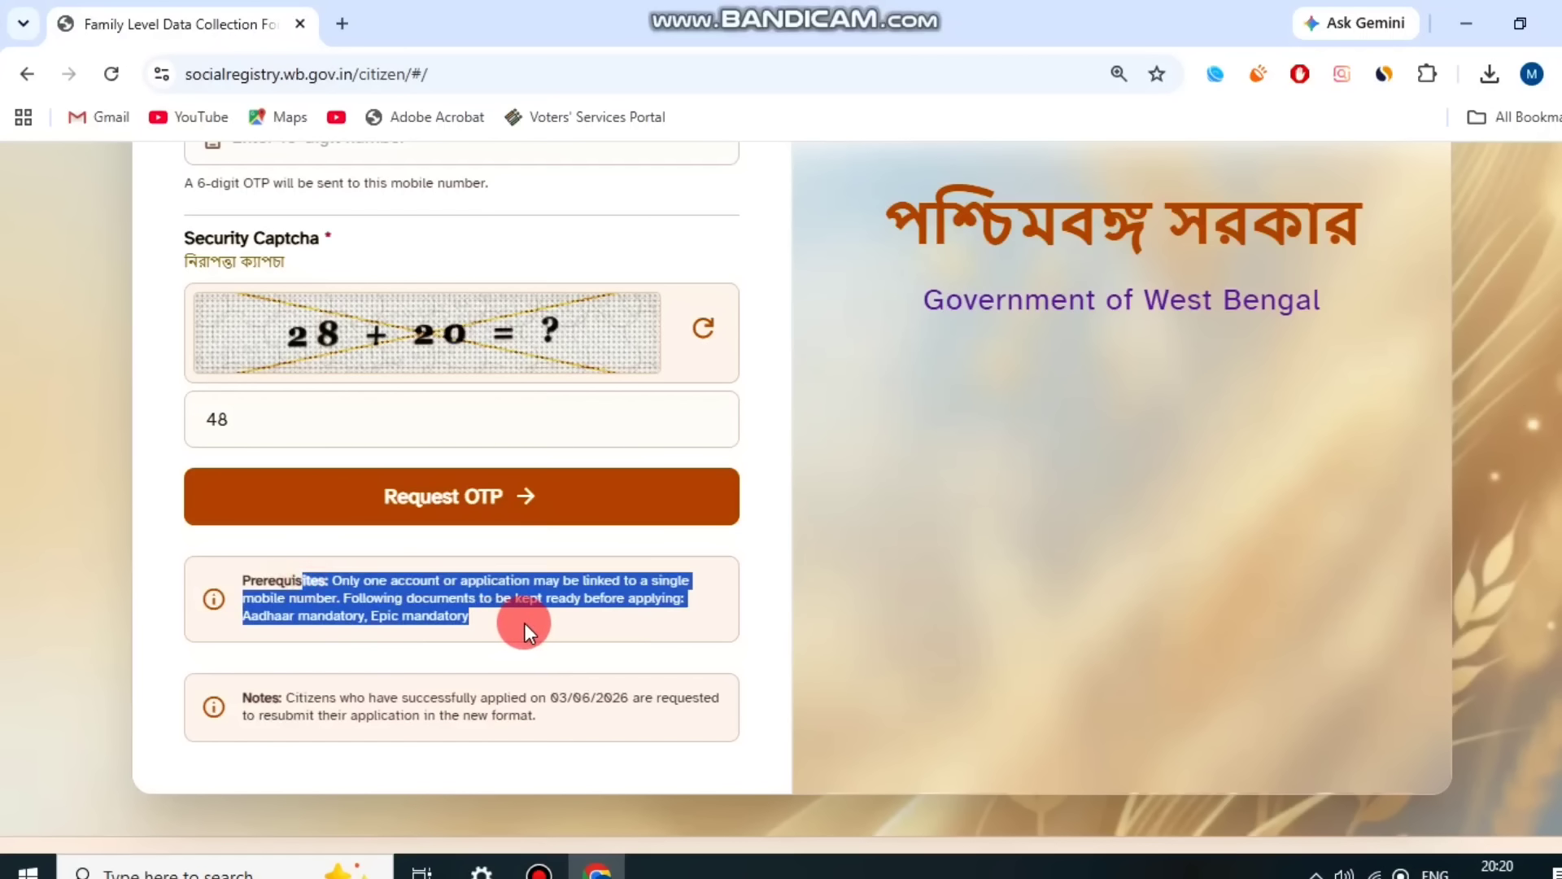
left_click(524, 622)
scroll(524, 622, "up", 3)
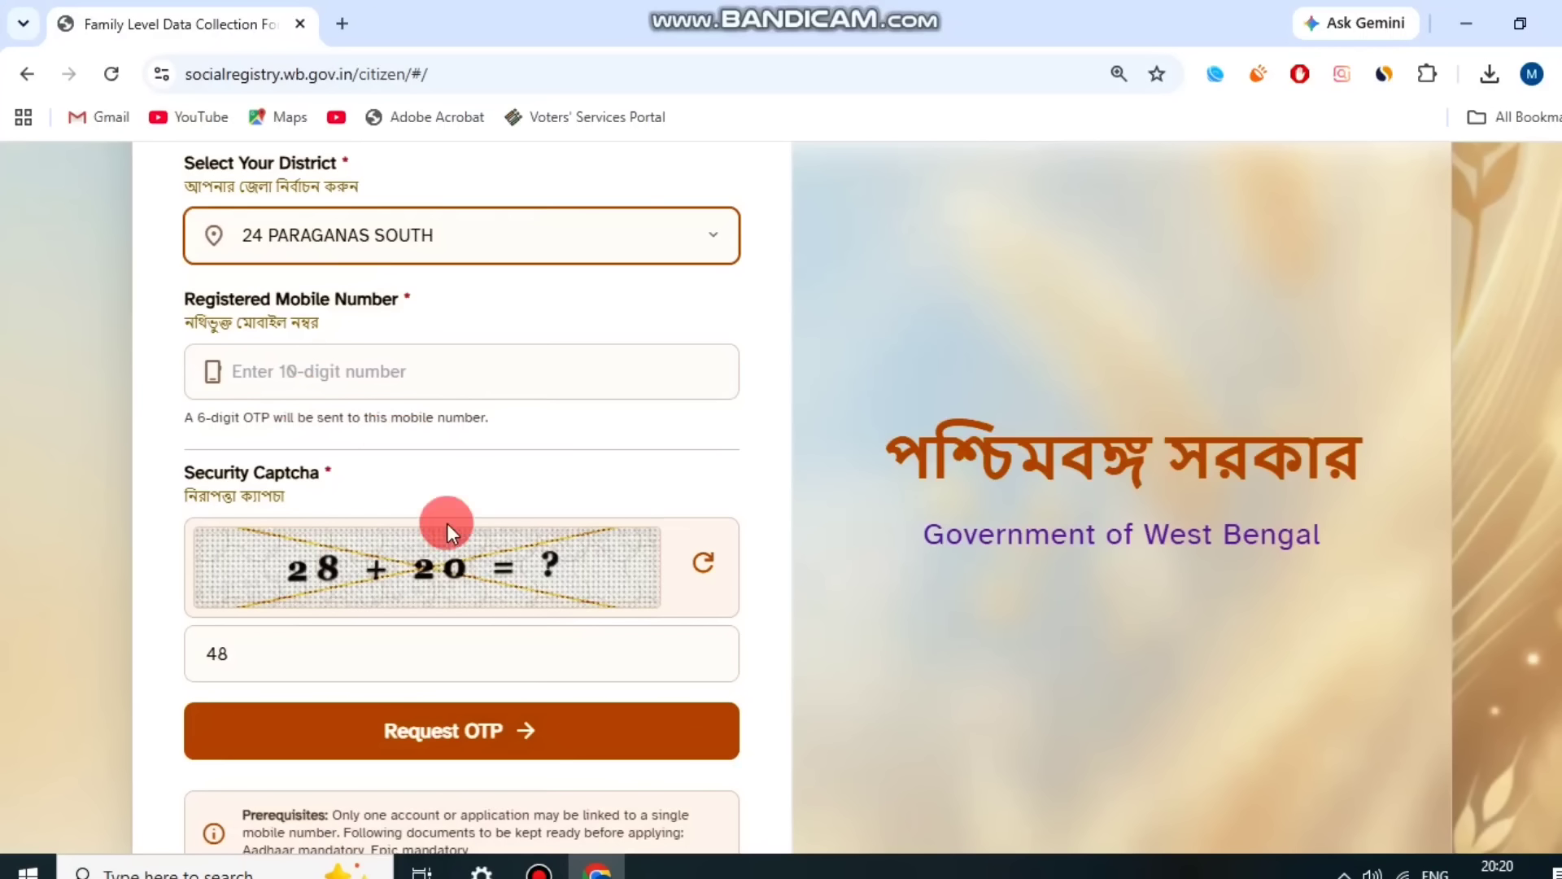
left_click(539, 869)
left_click(651, 138)
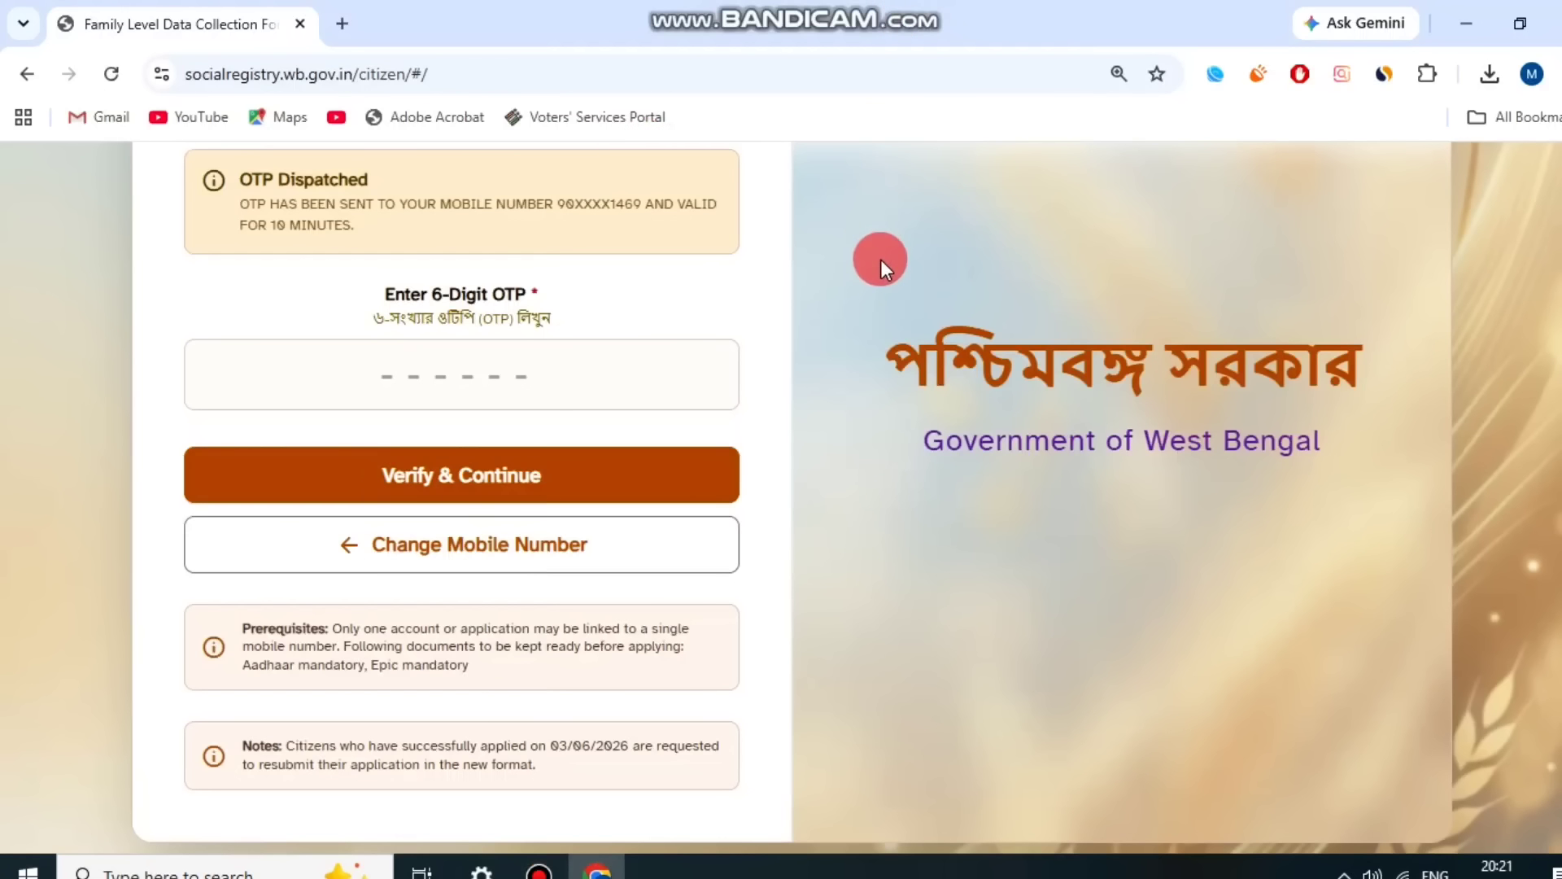
Enter the 6-digit OTP and verify it to open the Family Data Collection form
left_click(536, 276)
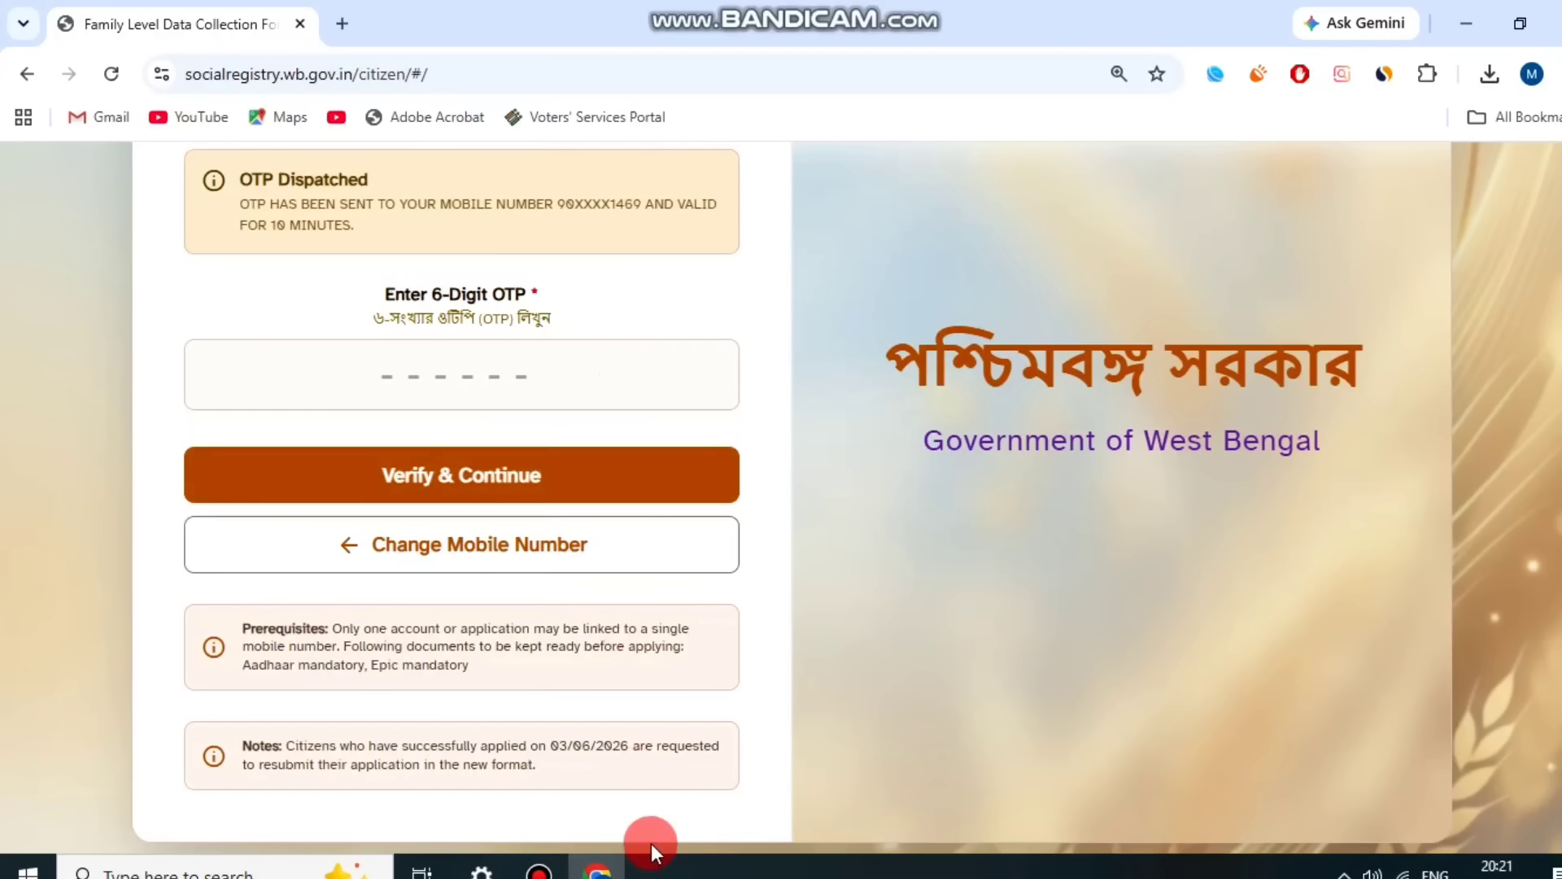
left_click(538, 871)
left_click(646, 140)
left_click(830, 124)
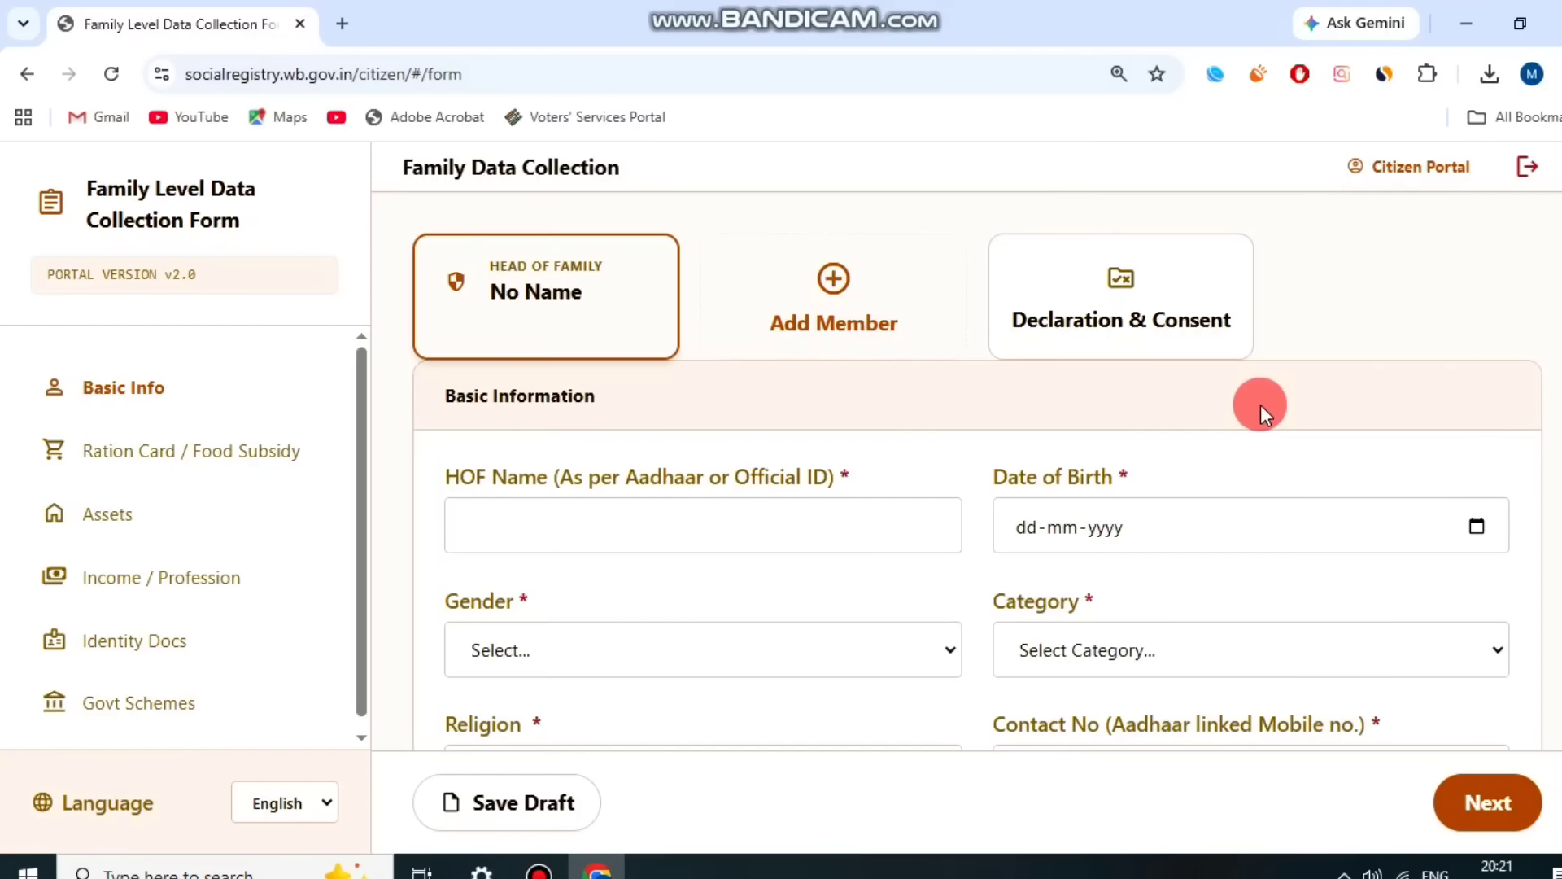
Review the head of family's Basic Information section, including the HOF name and date of birth fields
left_click(543, 364)
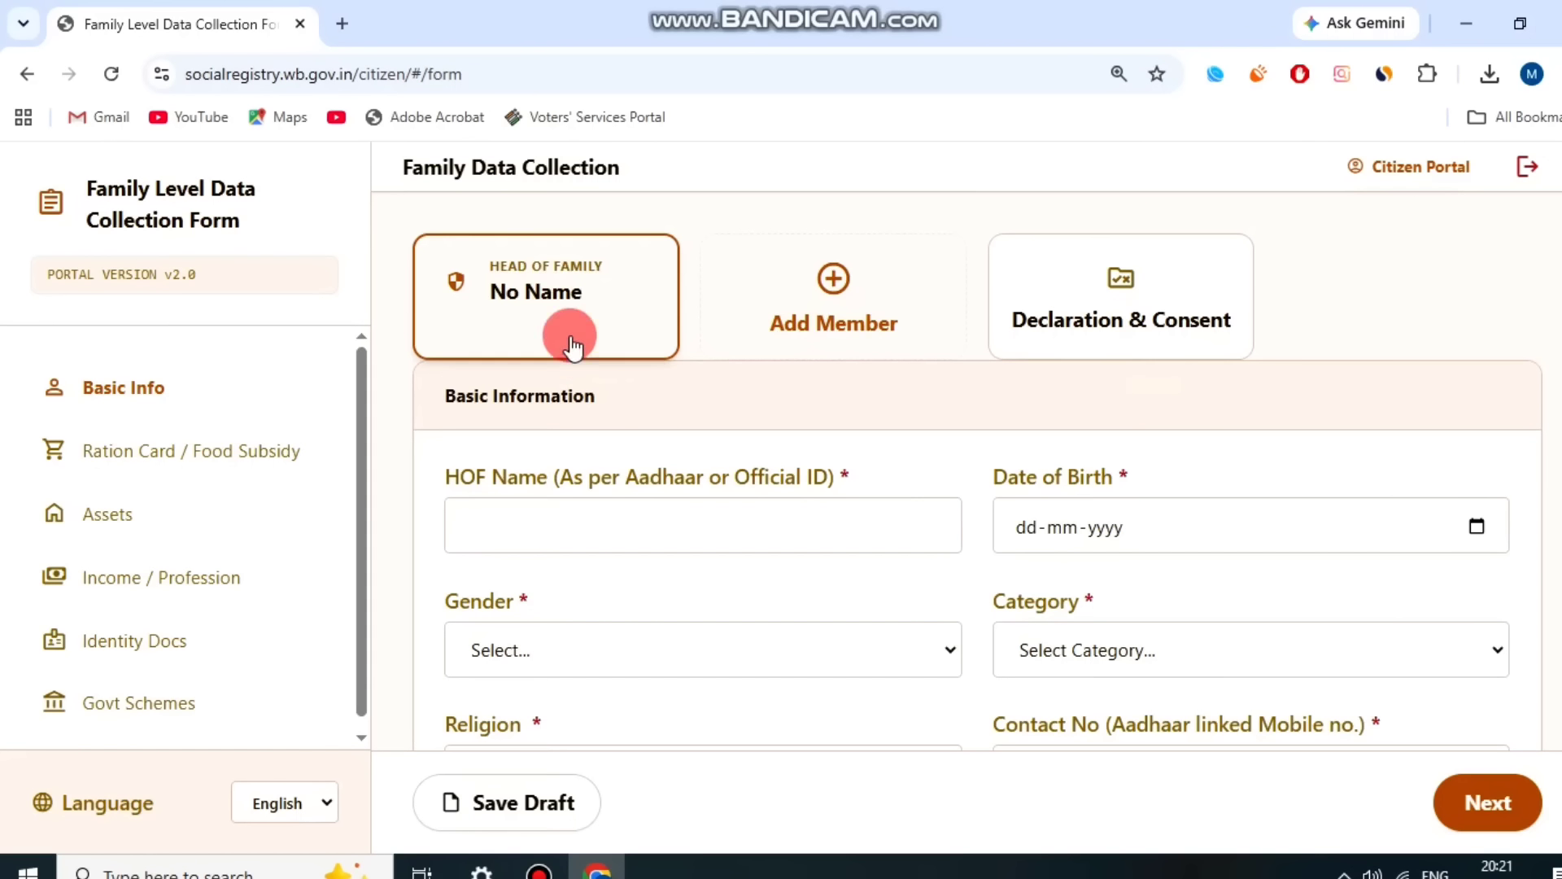
left_click_drag(453, 394, 607, 393)
left_click(607, 394)
scroll(606, 407, "down", 1)
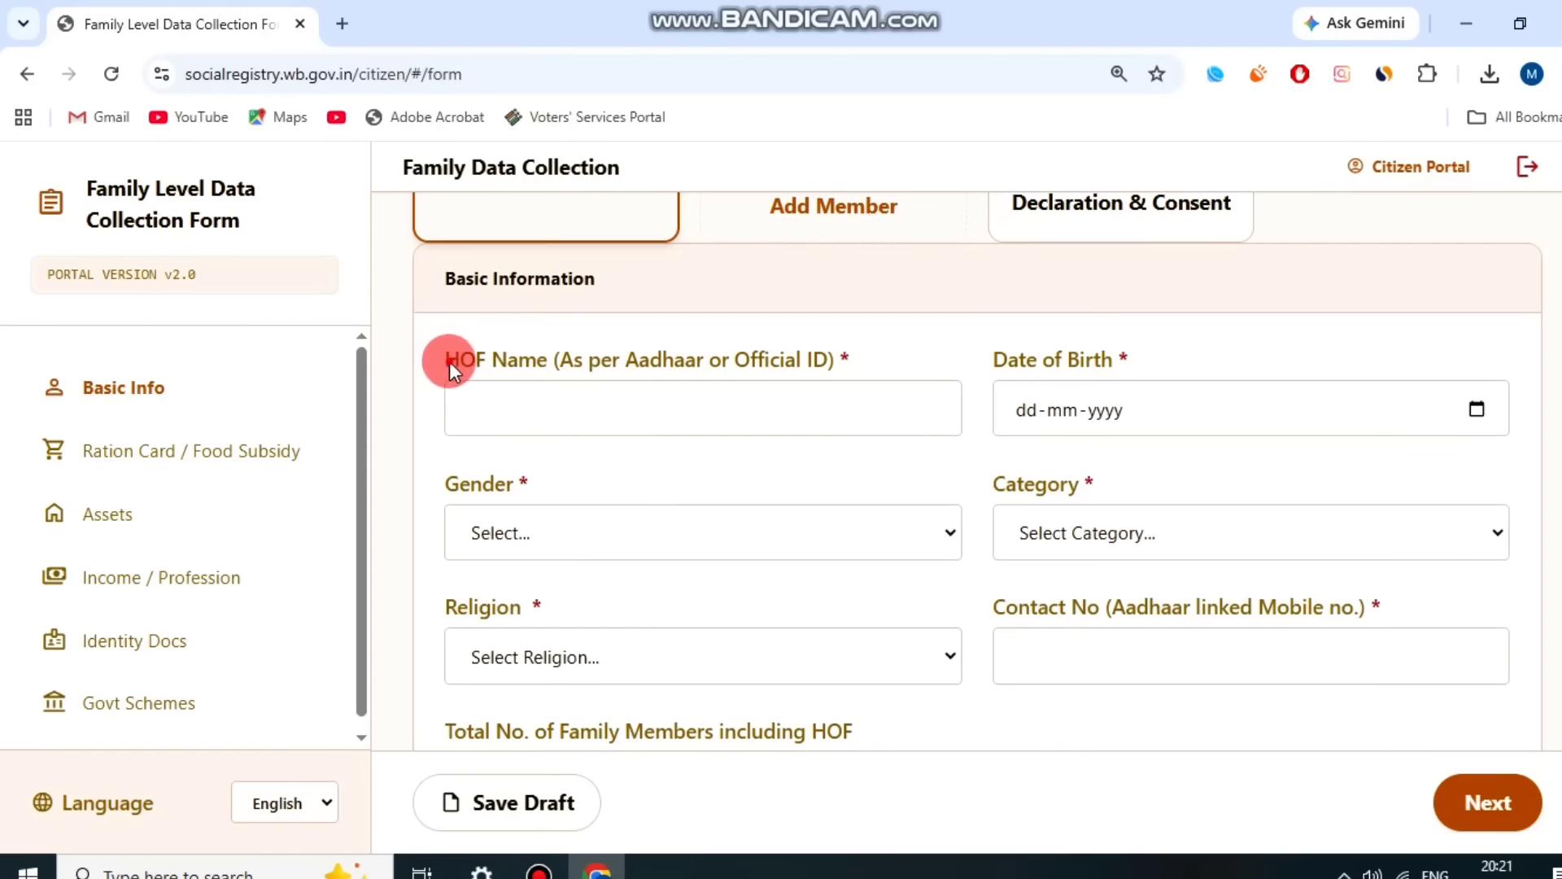
scroll(520, 379, "up", 1)
scroll(631, 414, "down", 1)
left_click_drag(682, 361, 860, 350)
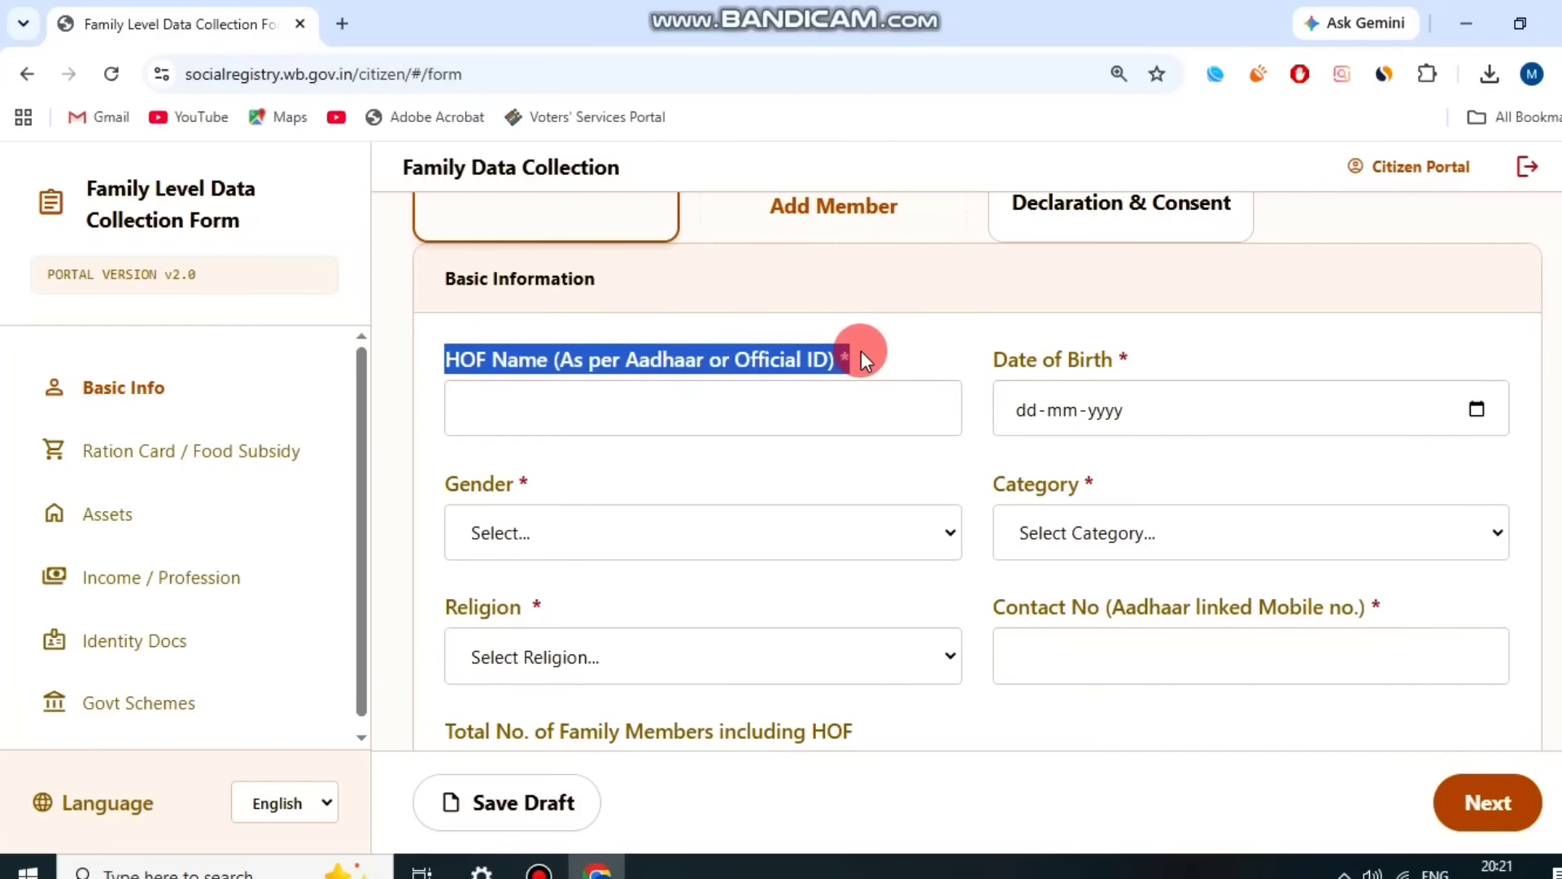
left_click(867, 350)
left_click_drag(966, 358, 1165, 356)
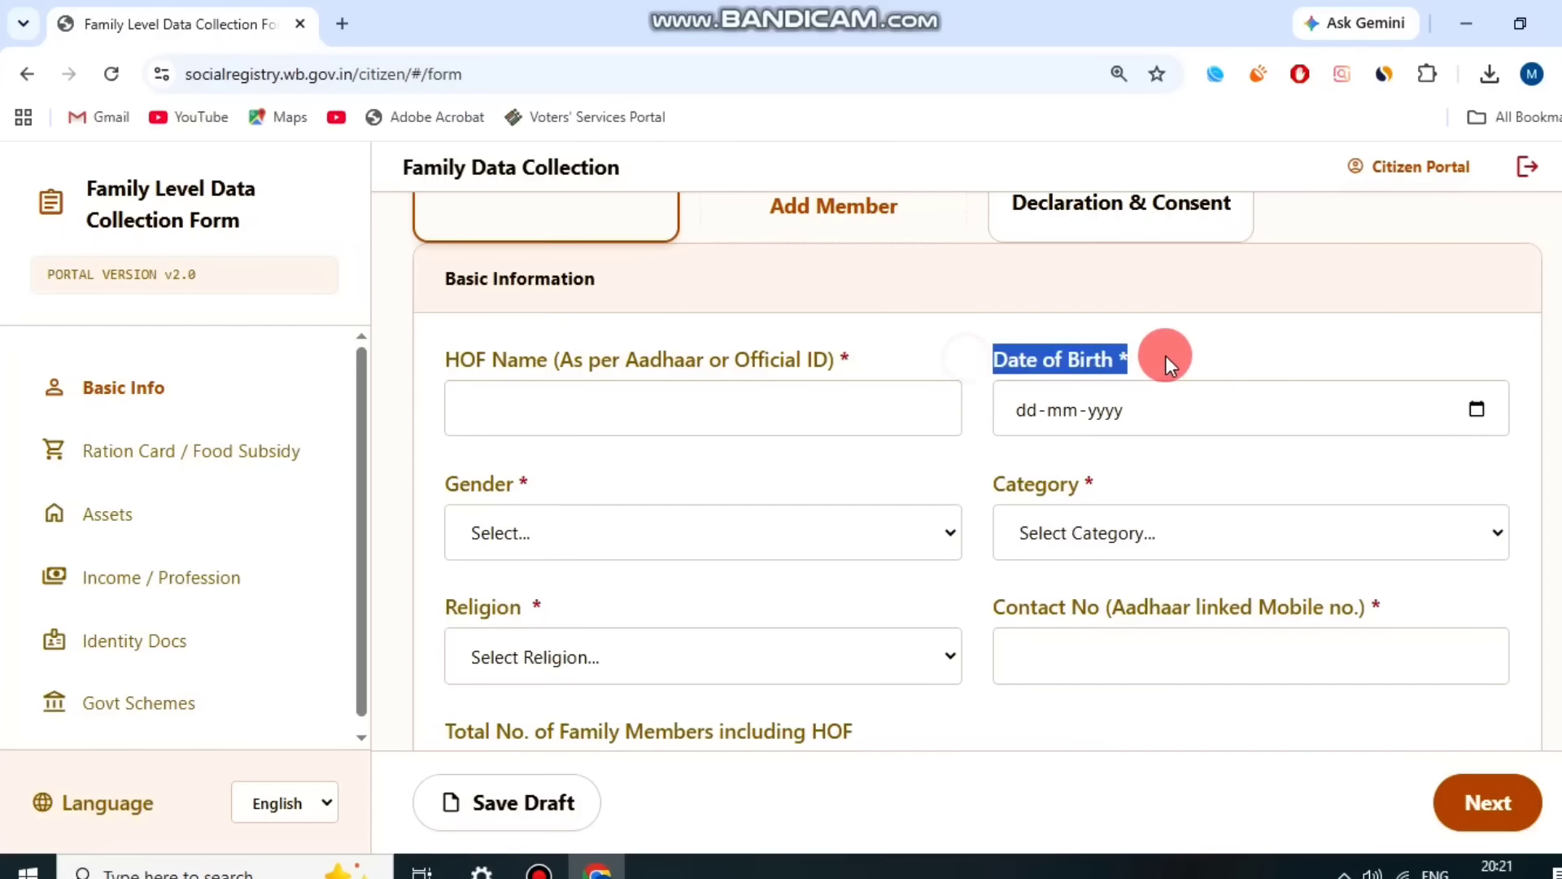
left_click(1202, 358)
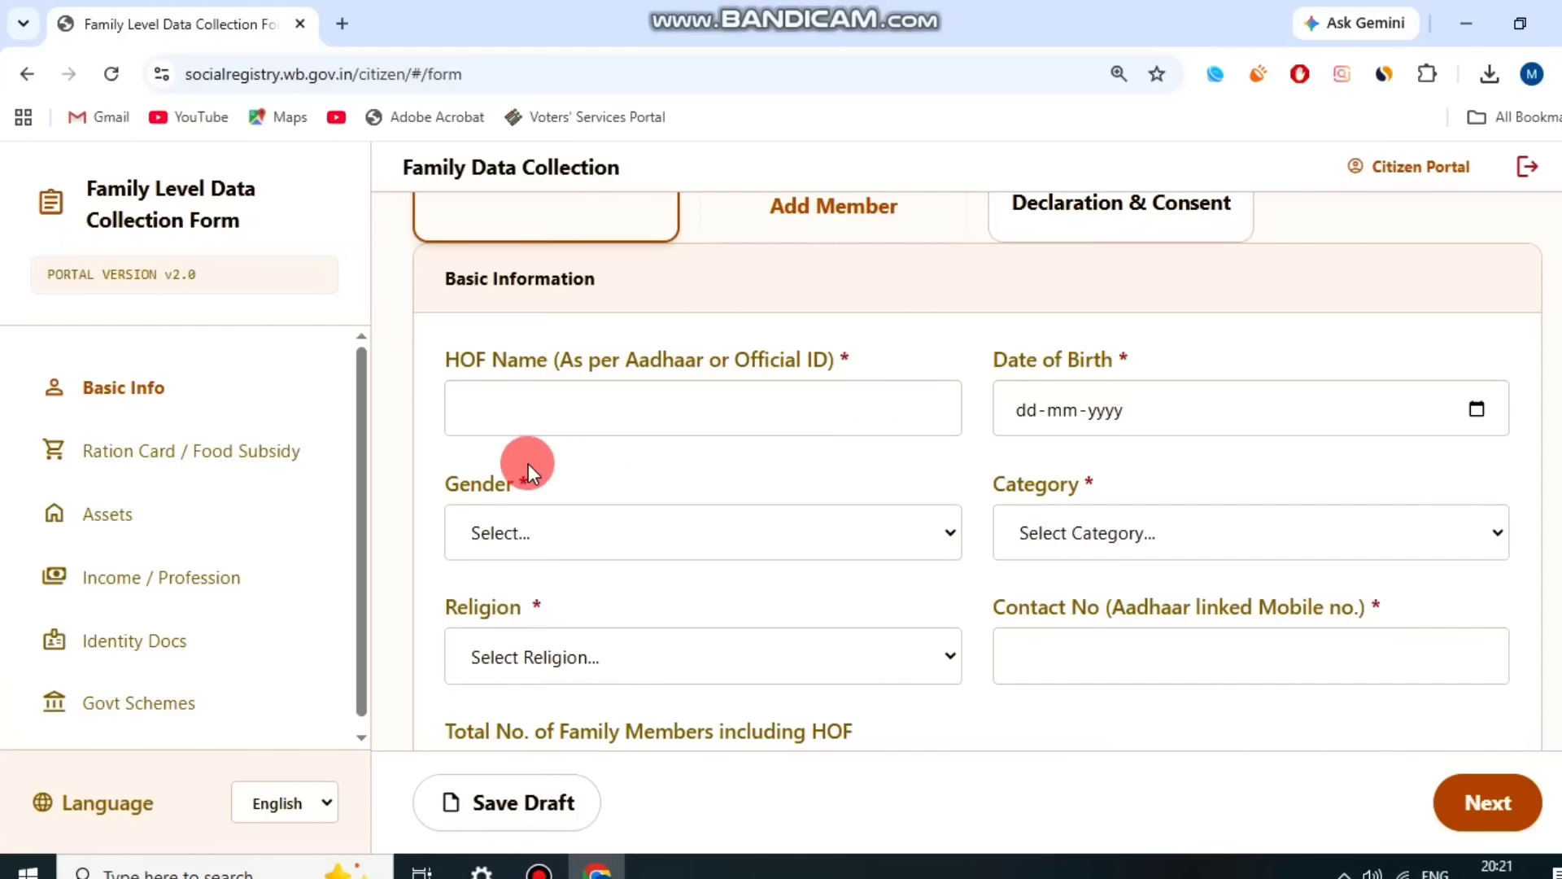
Set the head of family's gender to Male and category to OBC (Other Backward Classes)
left_click_drag(451, 477, 529, 483)
left_click(596, 524)
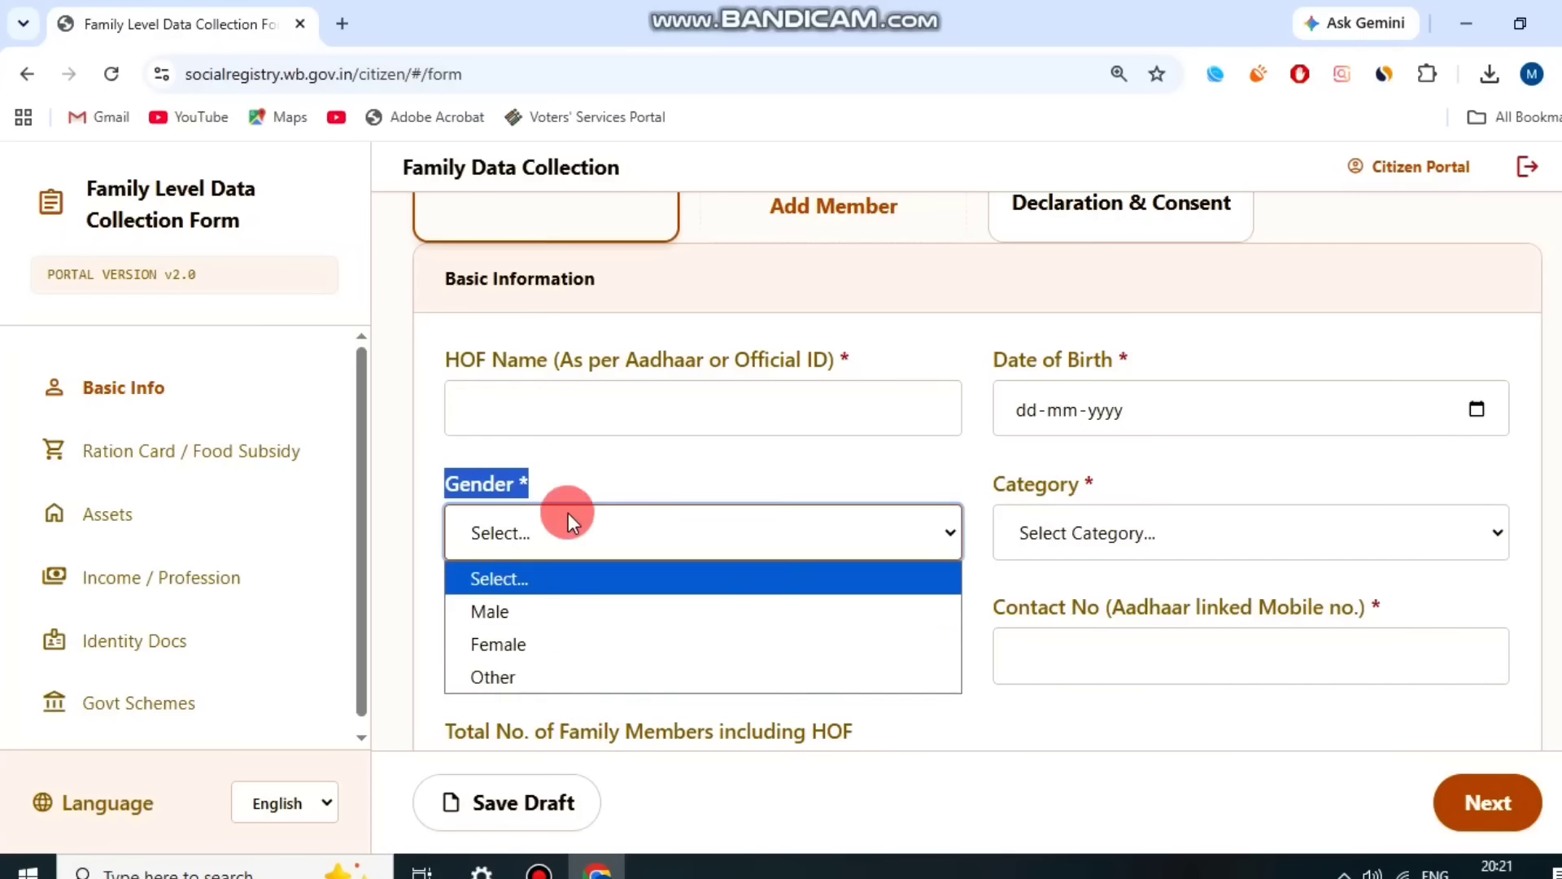
left_click(558, 621)
left_click(948, 490)
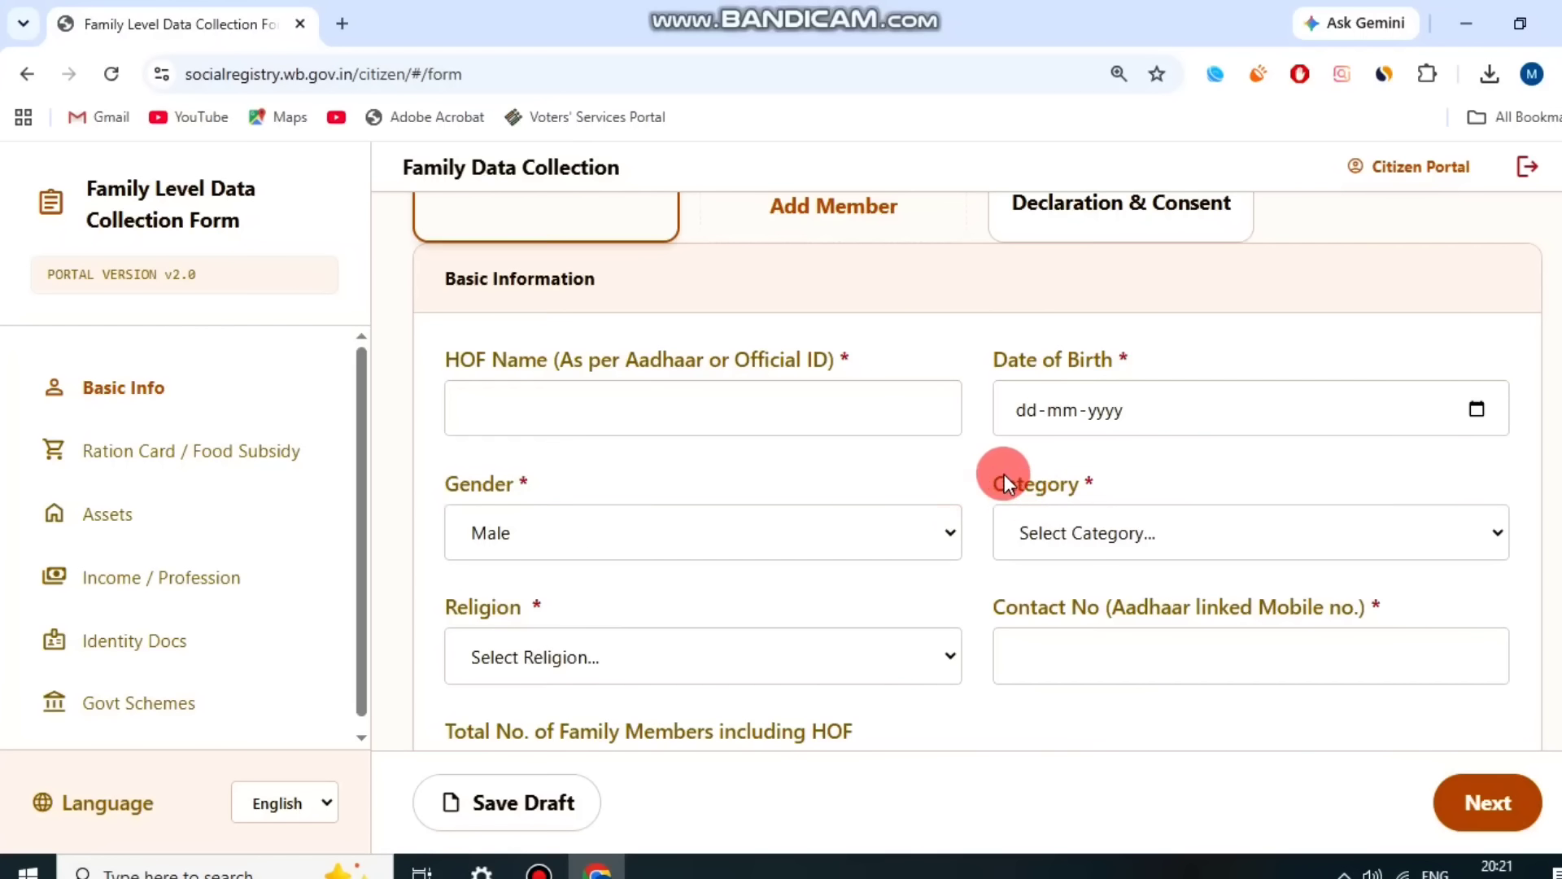
left_click(1165, 510)
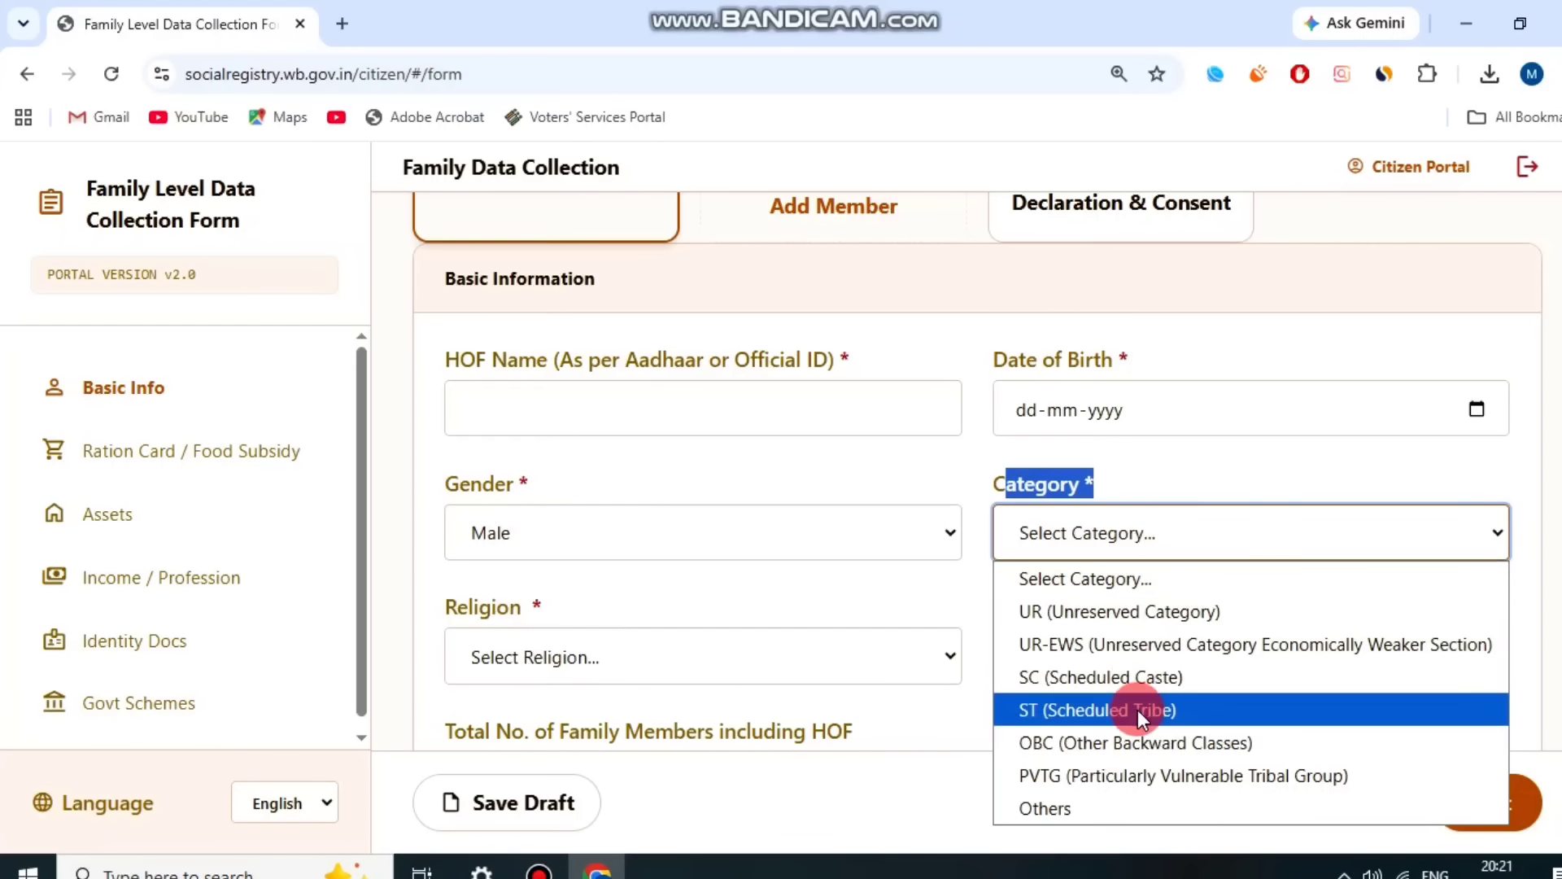
left_click(1147, 742)
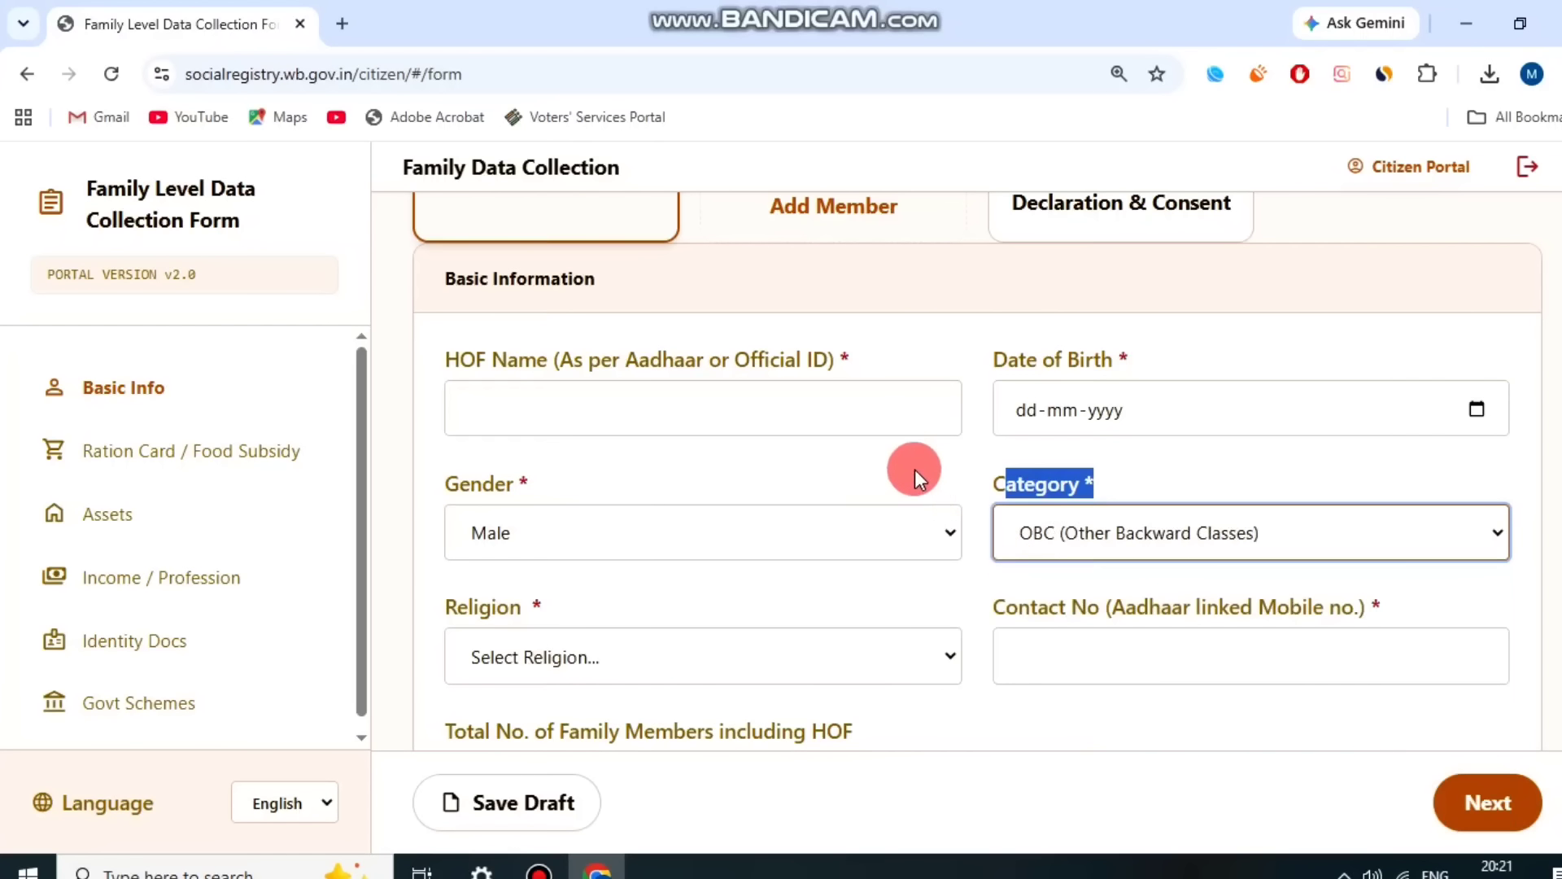
left_click(917, 468)
Set the head of family's religion to Hinduism and check the Aadhaar-linked contact number field
scroll(622, 536, "down", 1)
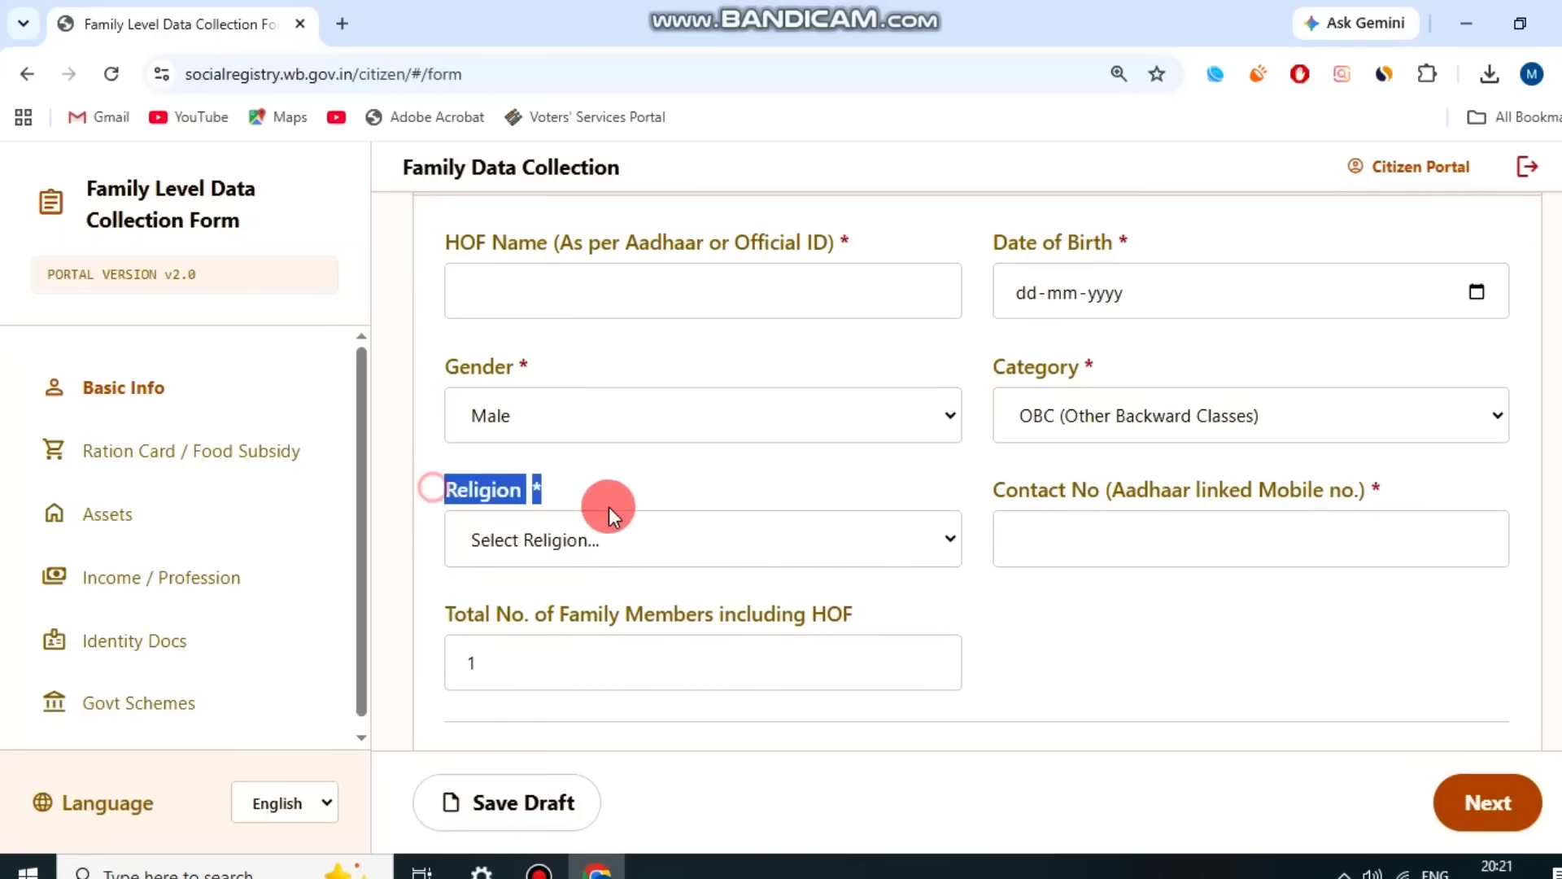
left_click(615, 534)
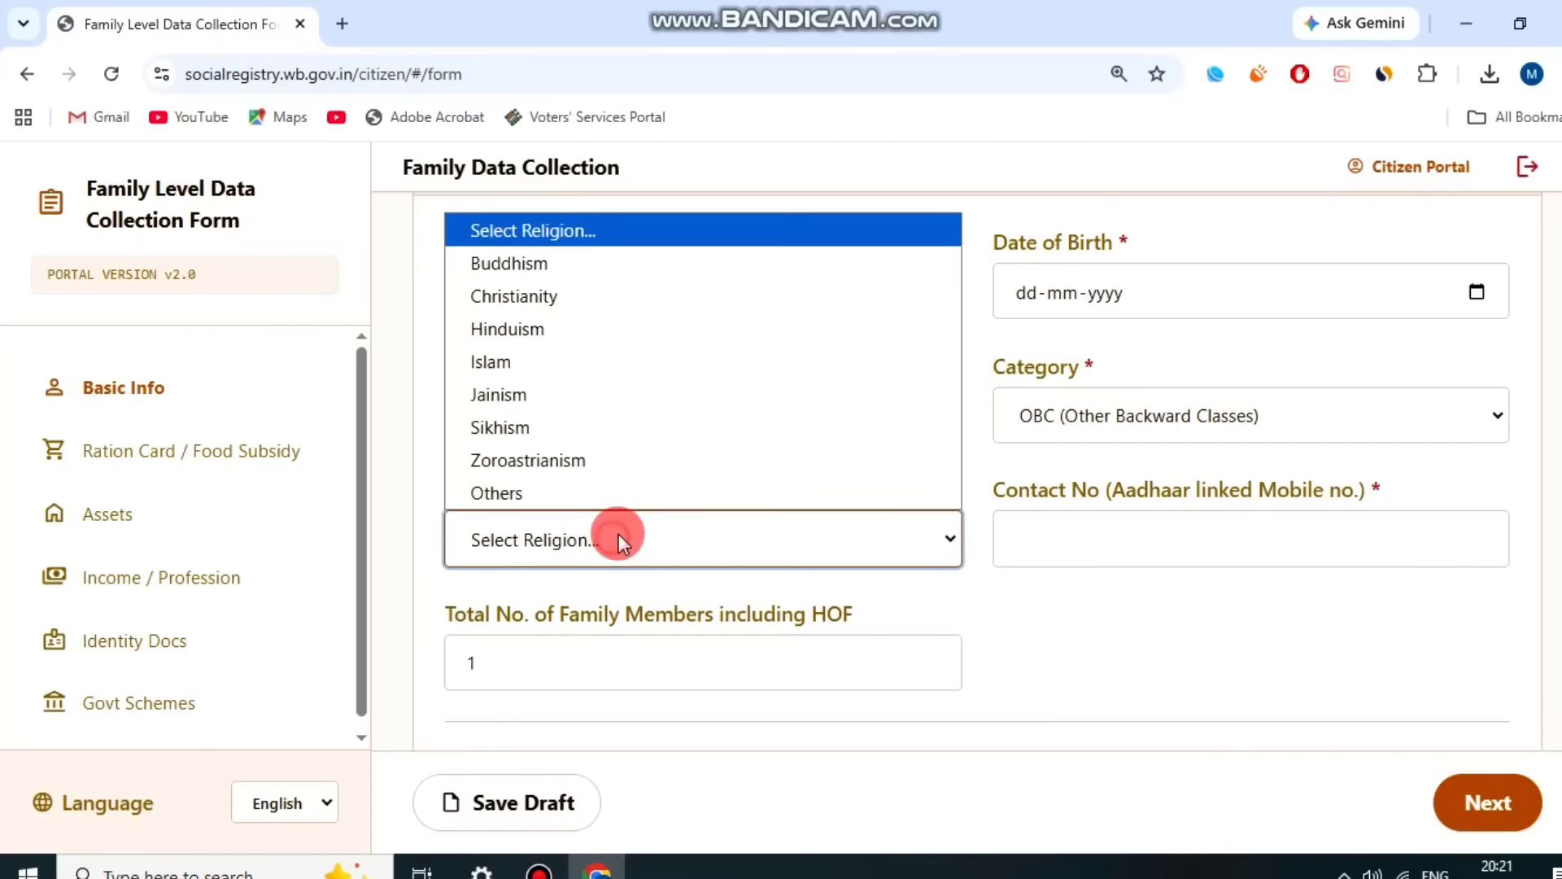
left_click(626, 328)
left_click(995, 500)
left_click_drag(975, 485, 1390, 488)
left_click(1355, 482)
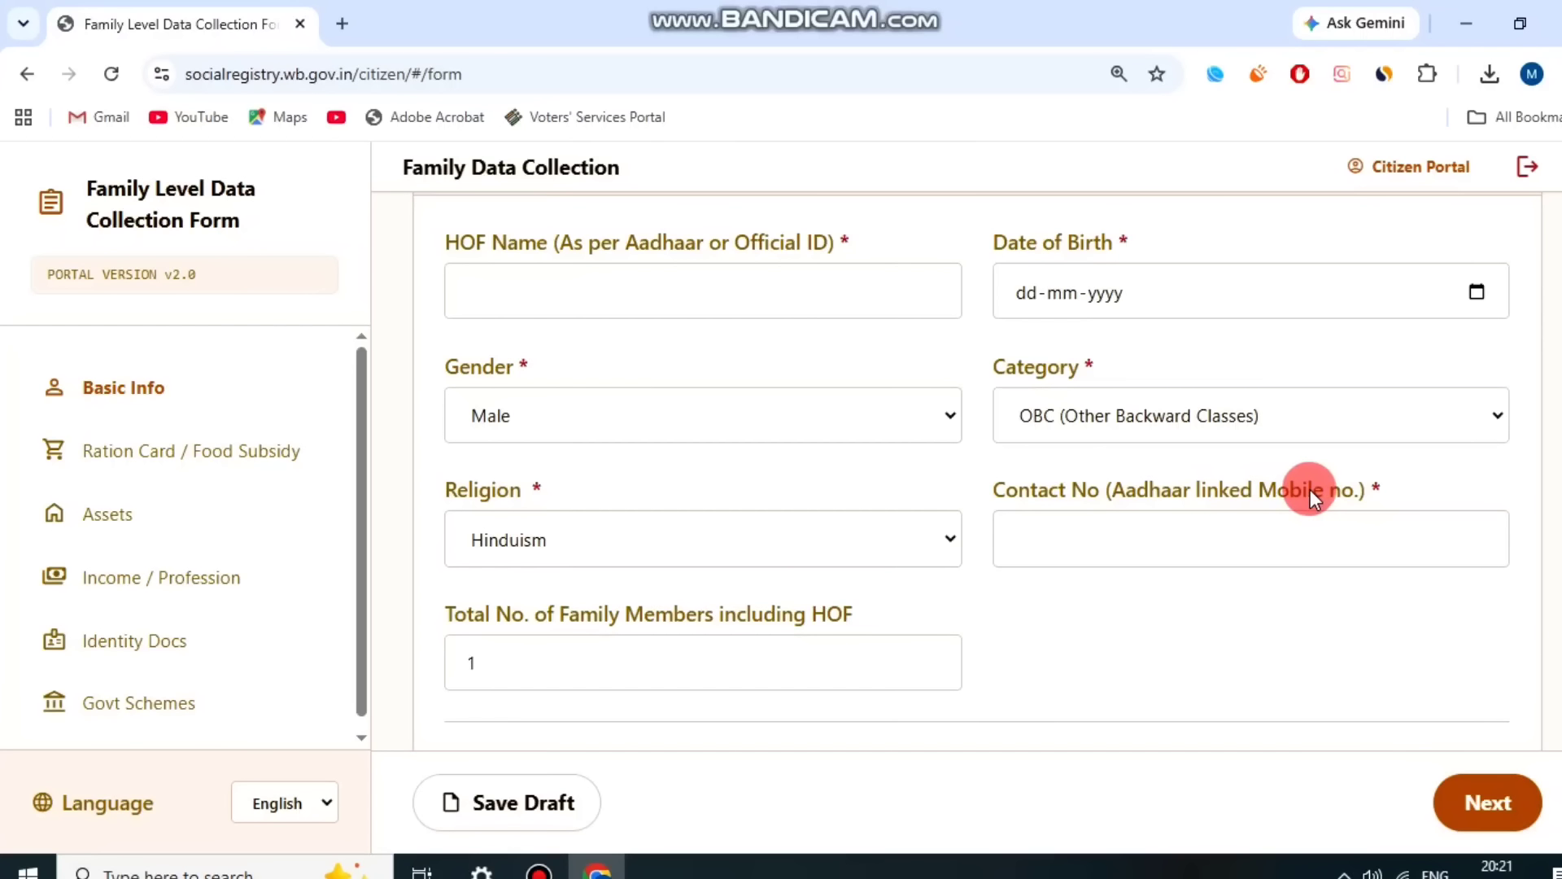
Set the total number of family members including HOF to 3 and check the member cards above the form
scroll(716, 485, "down", 3)
scroll(581, 412, "up", 1)
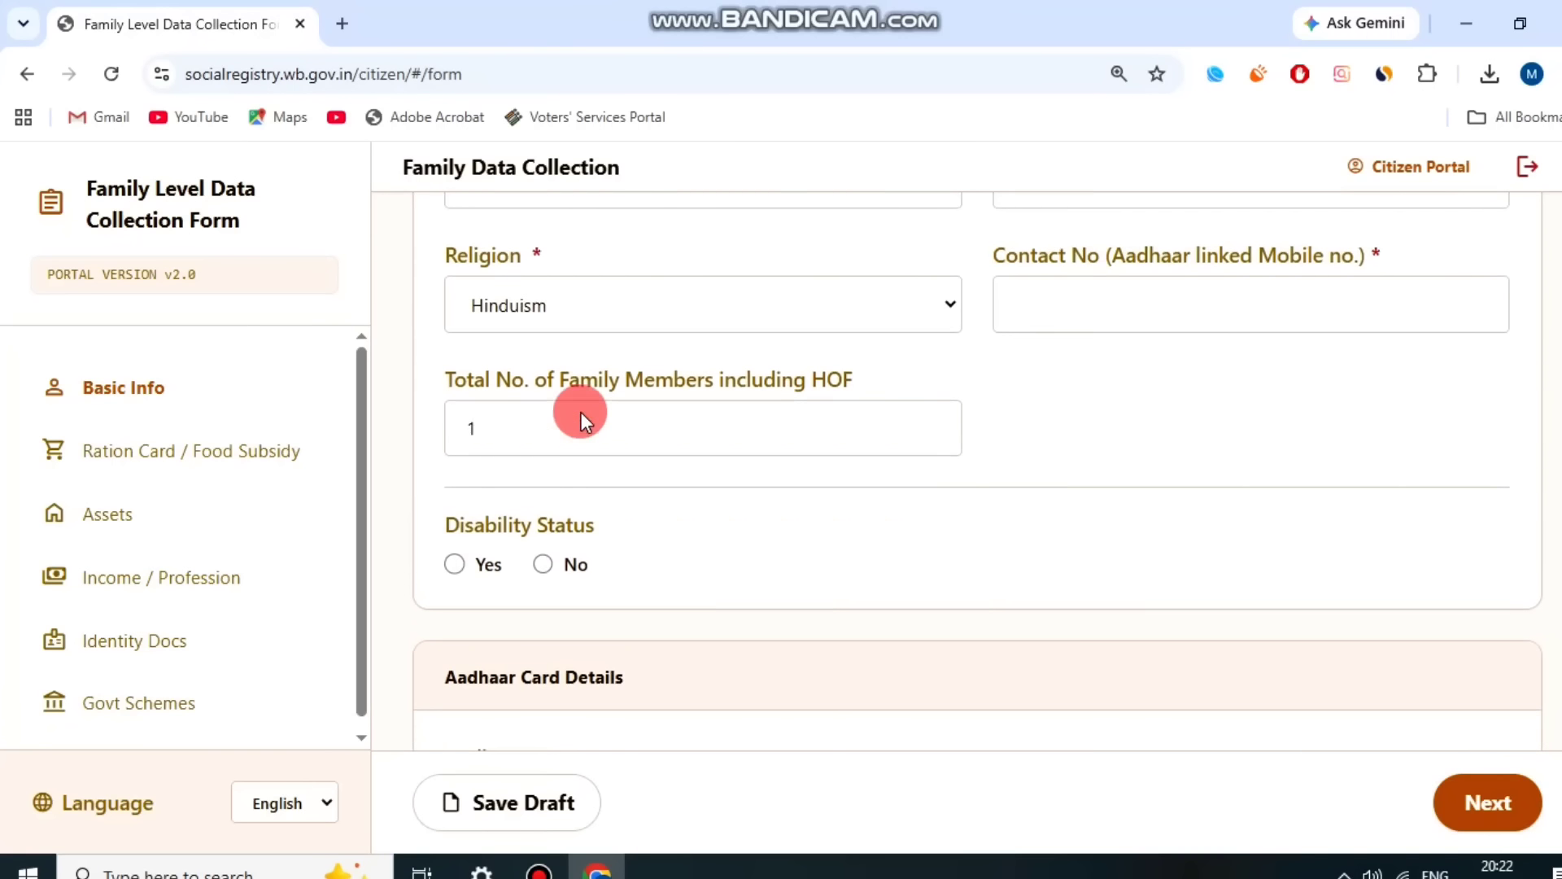
left_click(581, 412)
left_click_drag(454, 389, 795, 377)
left_click(802, 377)
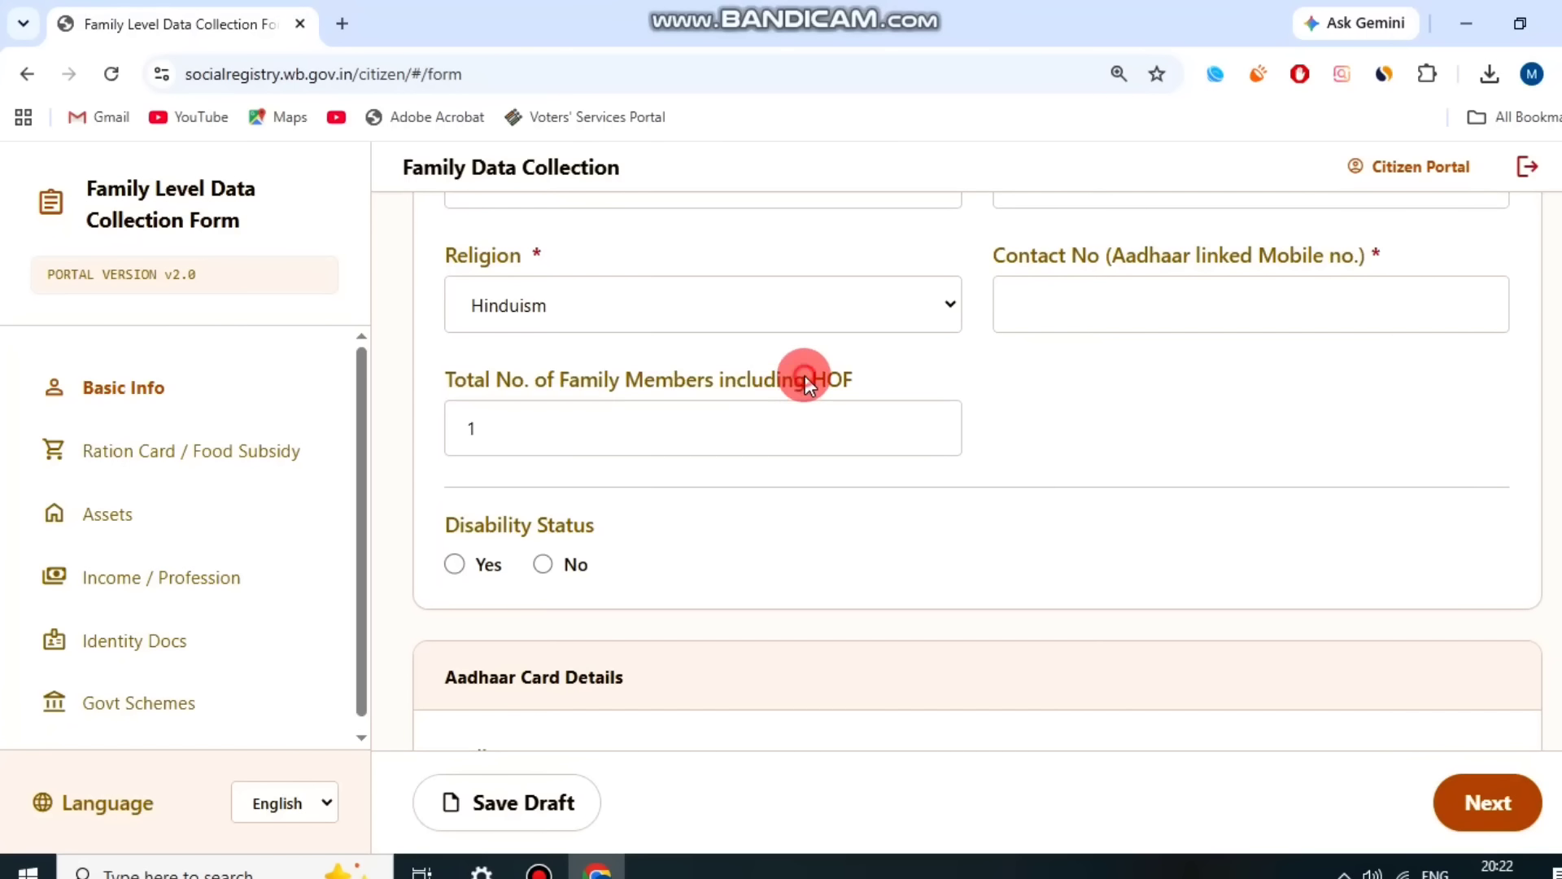
left_click(536, 428)
left_click_drag(497, 431, 417, 436)
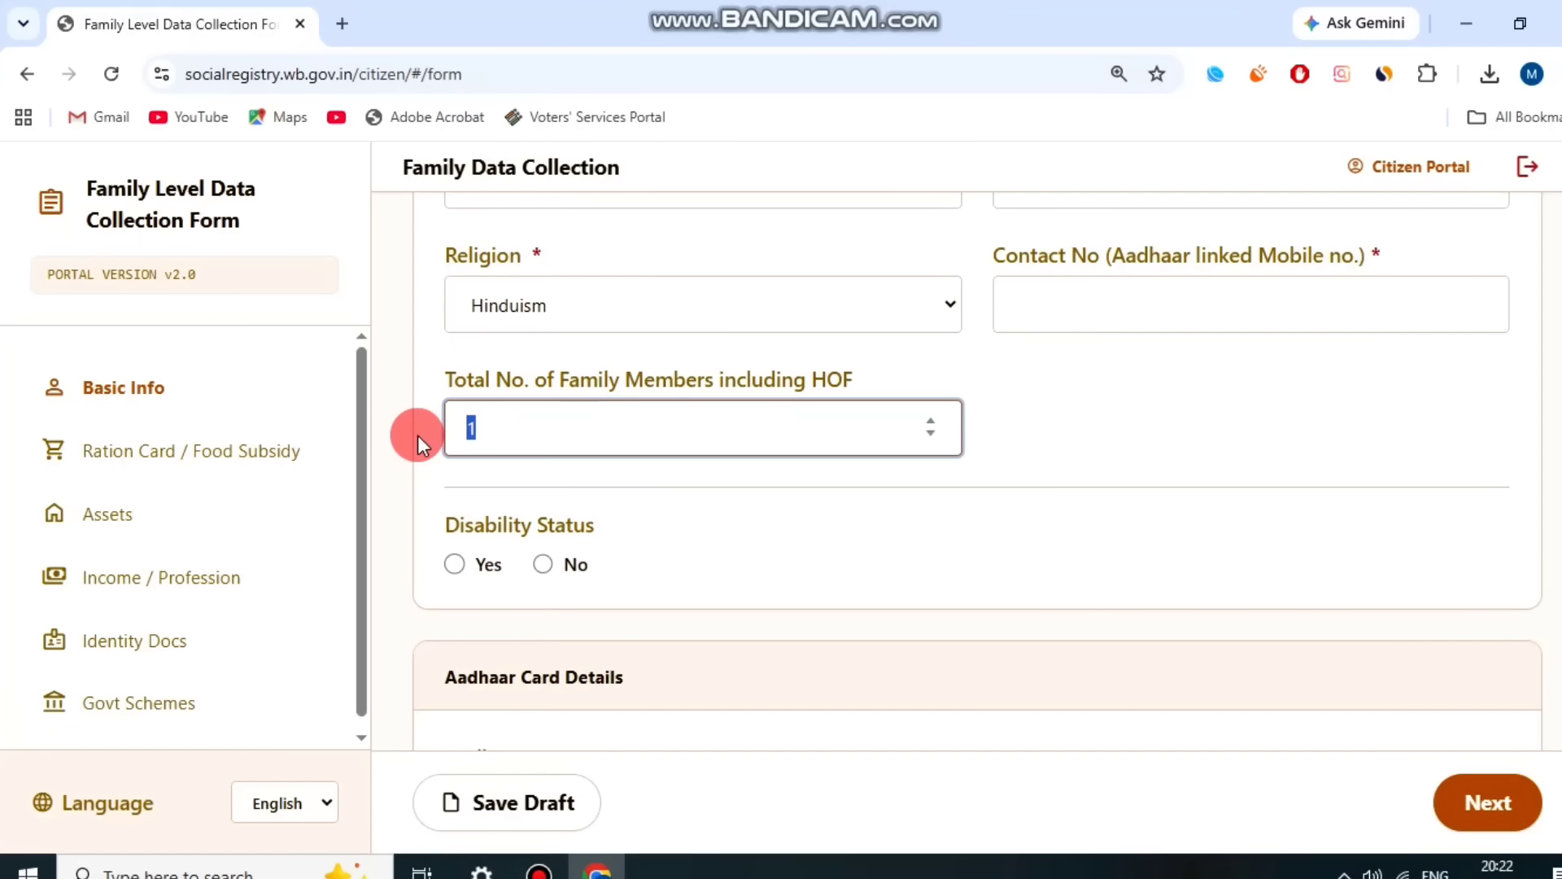
type("3")
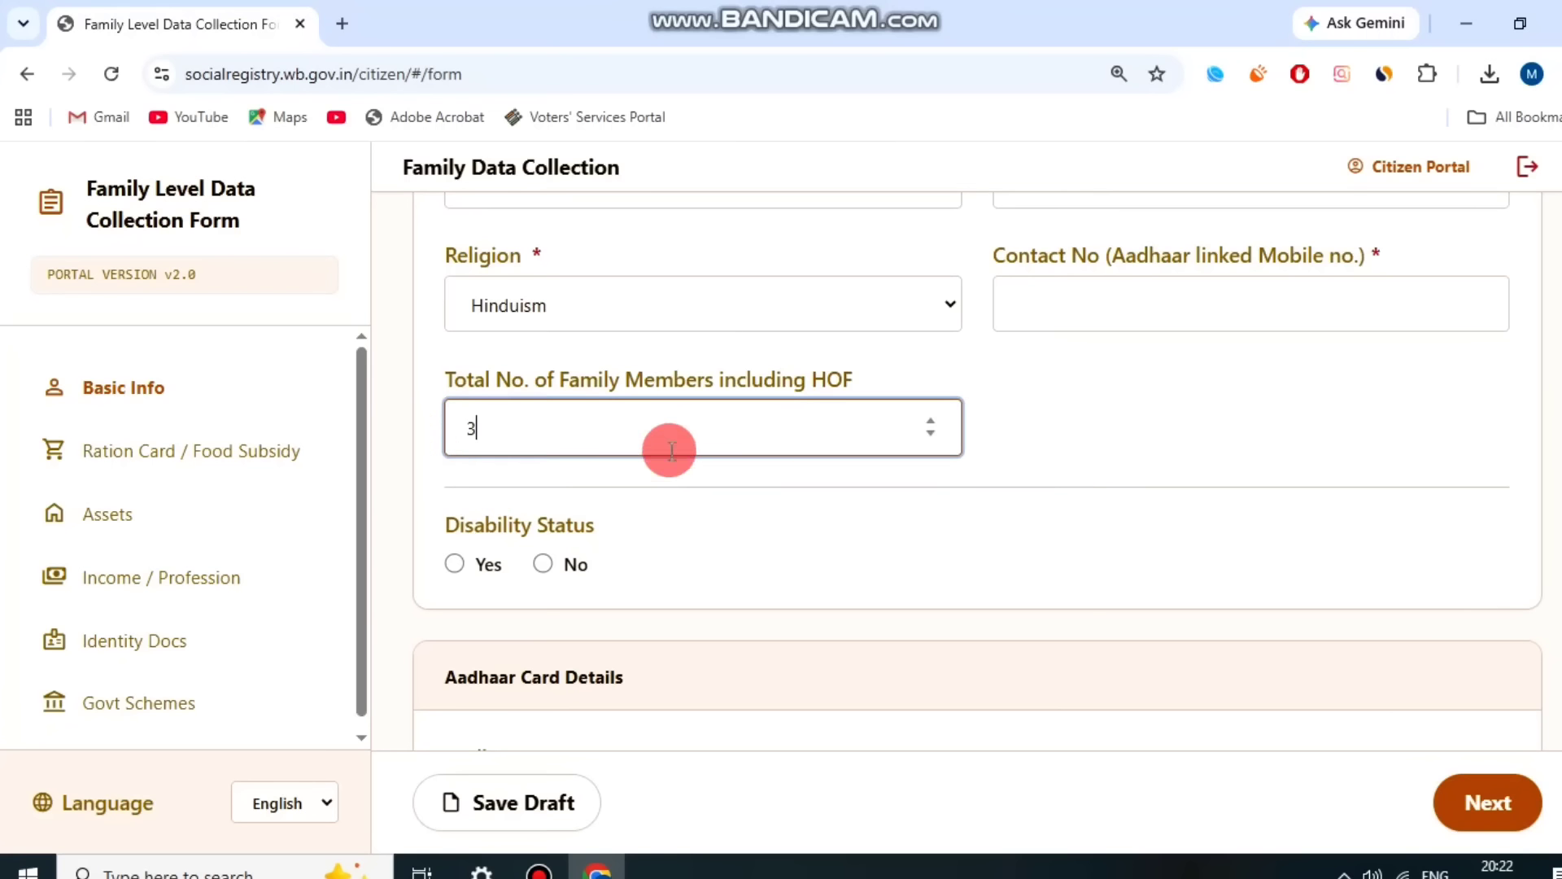
scroll(719, 530, "up", 7)
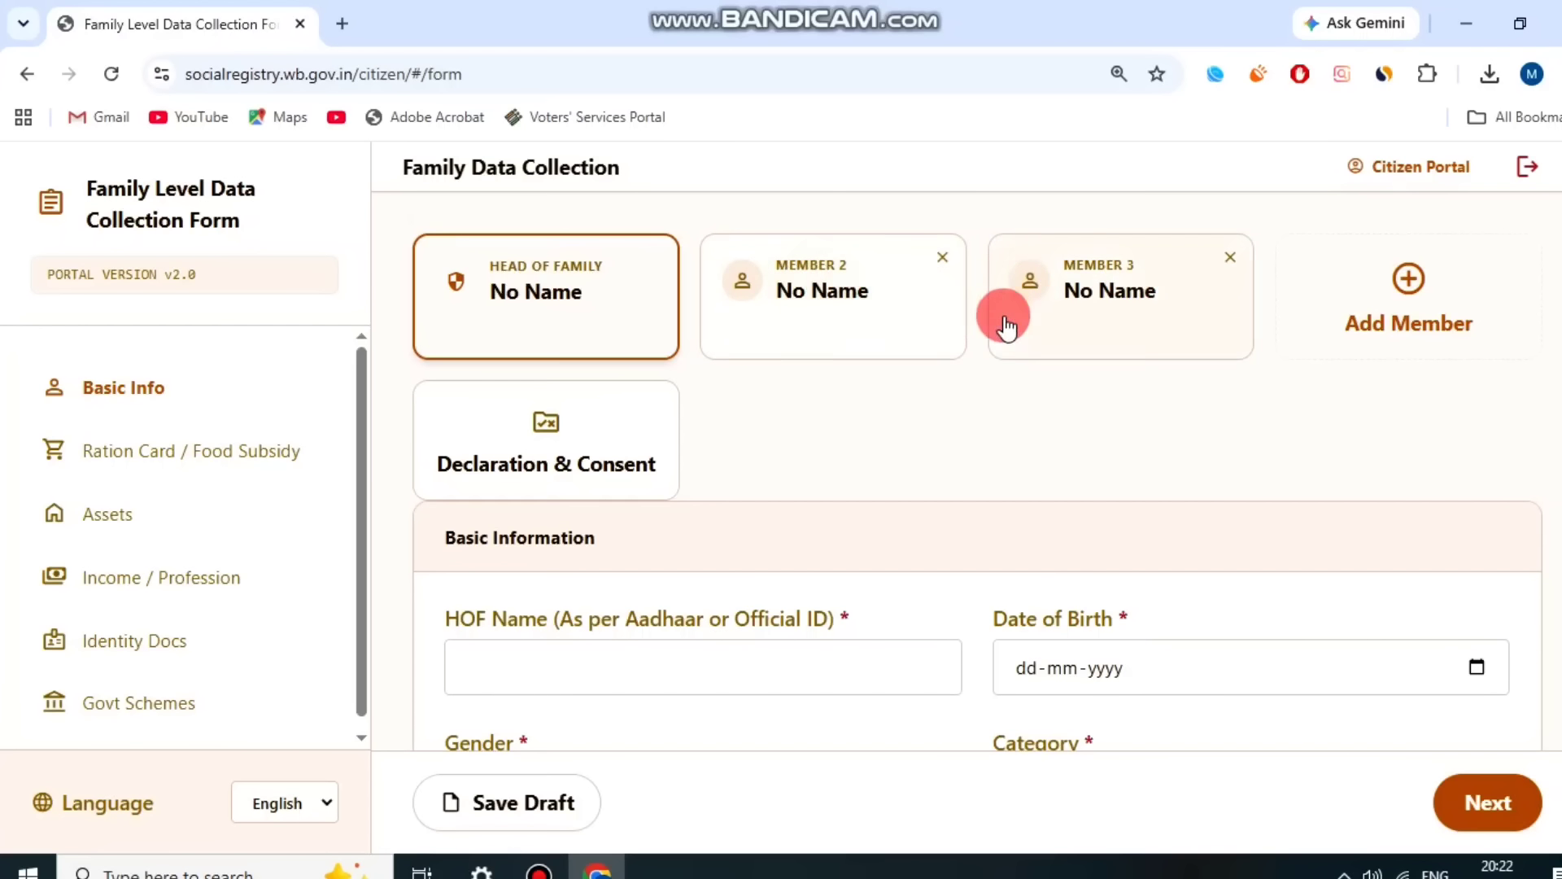
scroll(1028, 512, "down", 4)
scroll(909, 539, "down", 2)
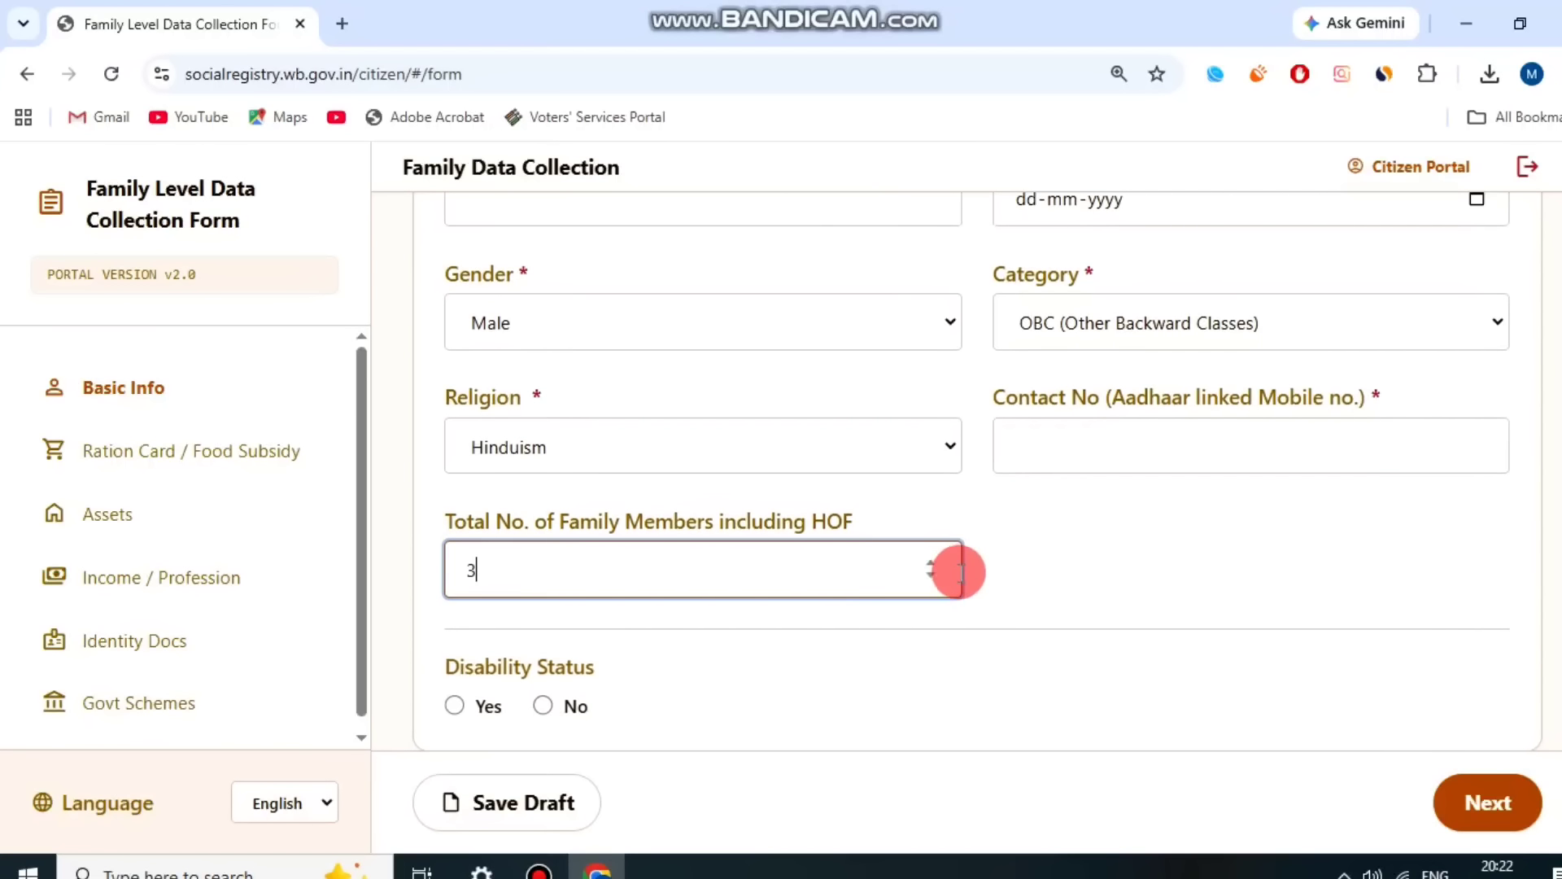
Preview the certificate fields required for a disability, and set the head of family's Disability Status to No
scroll(849, 569, "down", 2)
left_click_drag(452, 551, 579, 540)
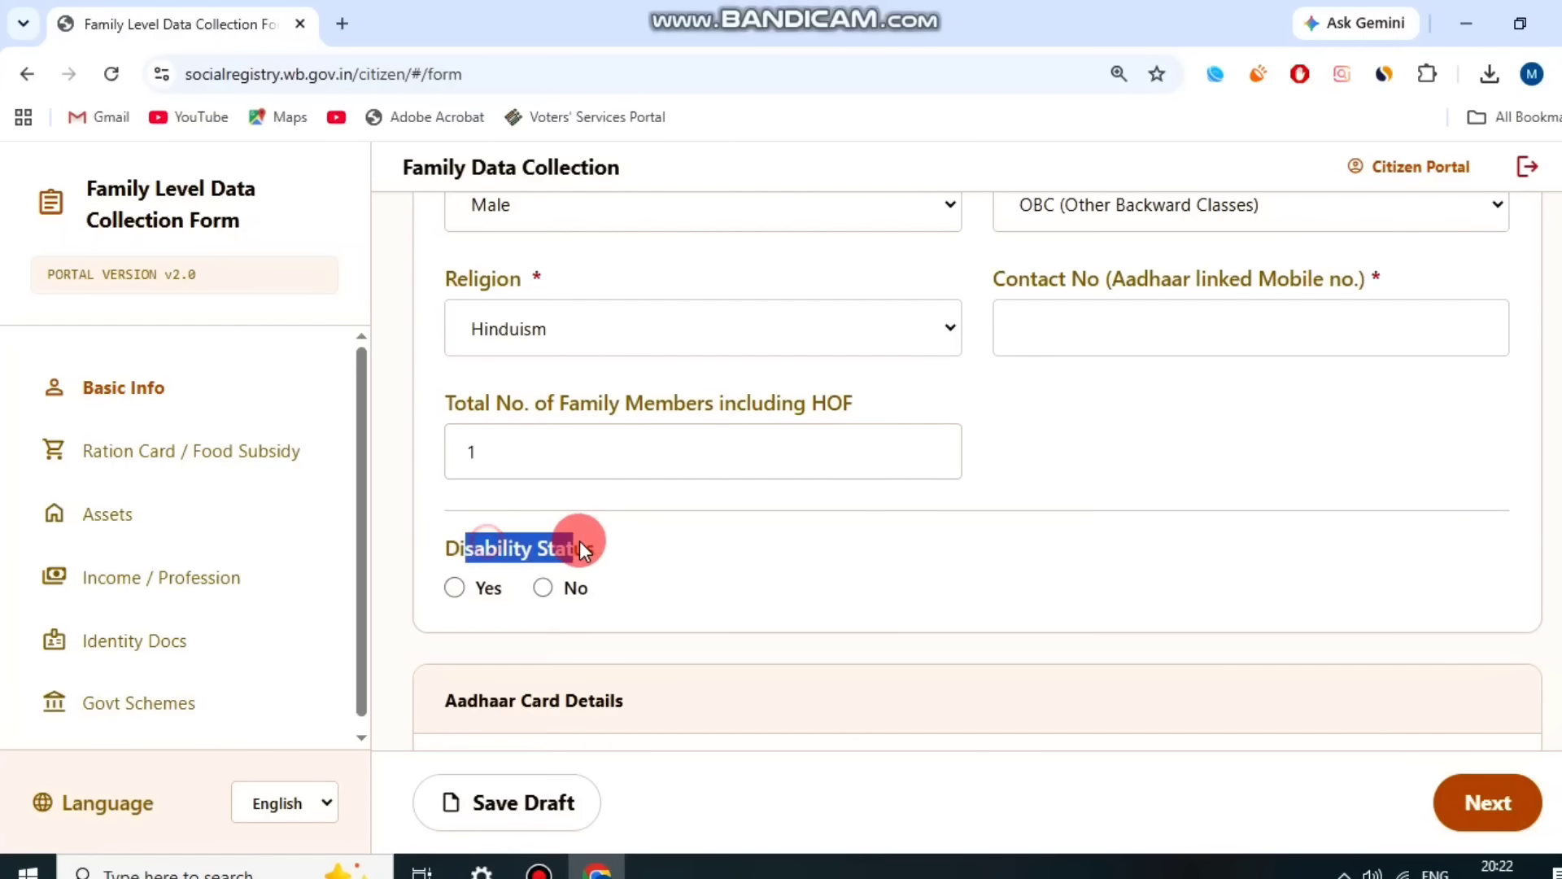
left_click(470, 574)
left_click(565, 598)
left_click(454, 587)
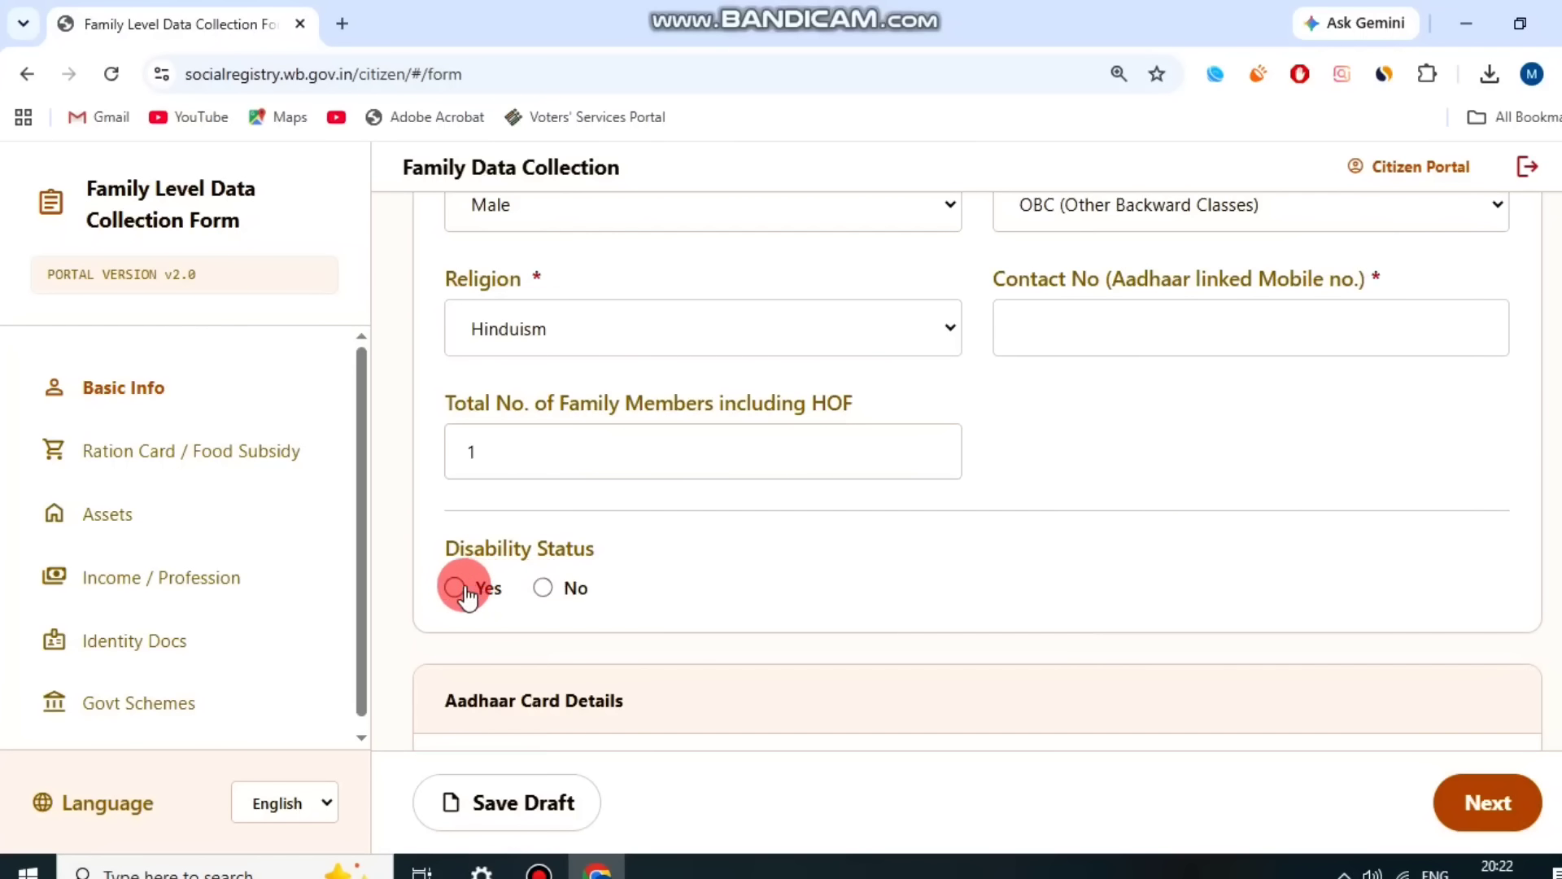
scroll(536, 593, "down", 2)
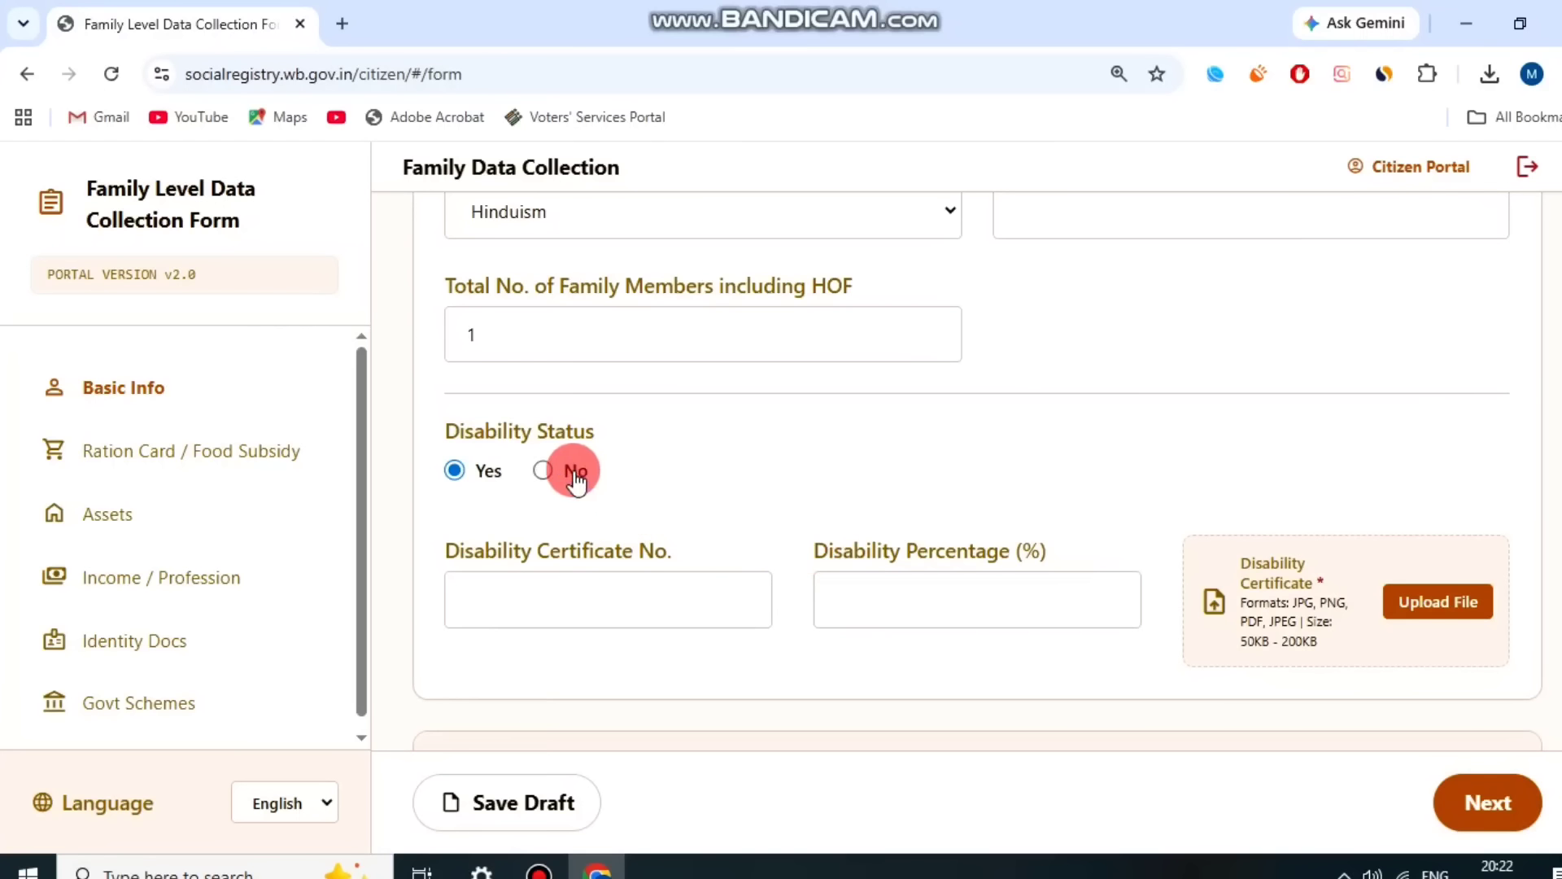
left_click(544, 471)
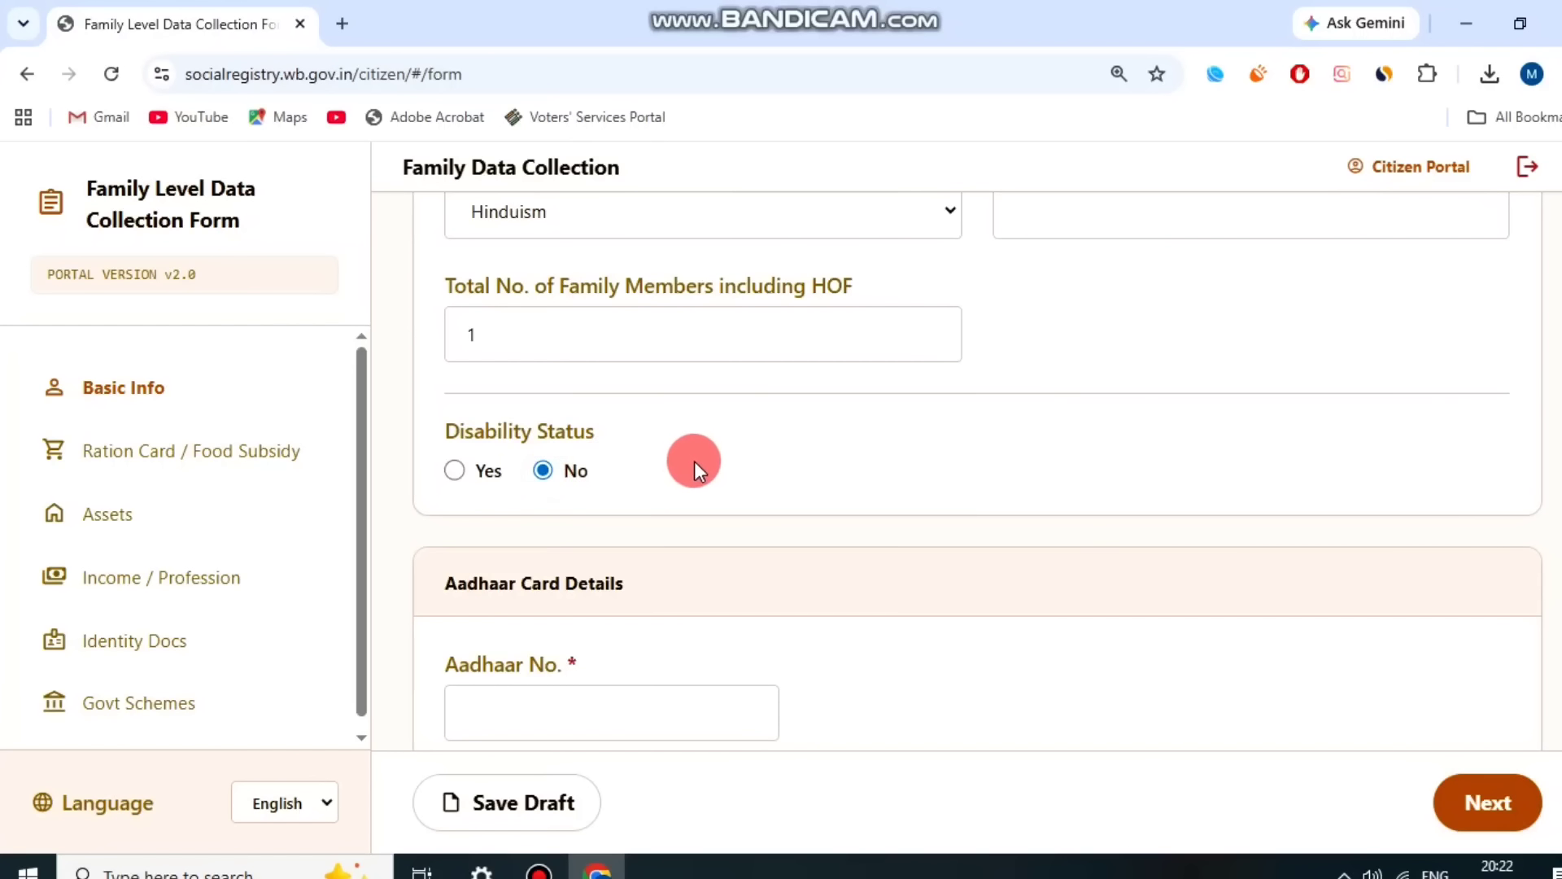
Enter the head of family's Aadhaar number under Aadhaar Card Details and dismiss the OneDrive backup notification
scroll(708, 460, "down", 3)
left_click_drag(507, 421, 648, 421)
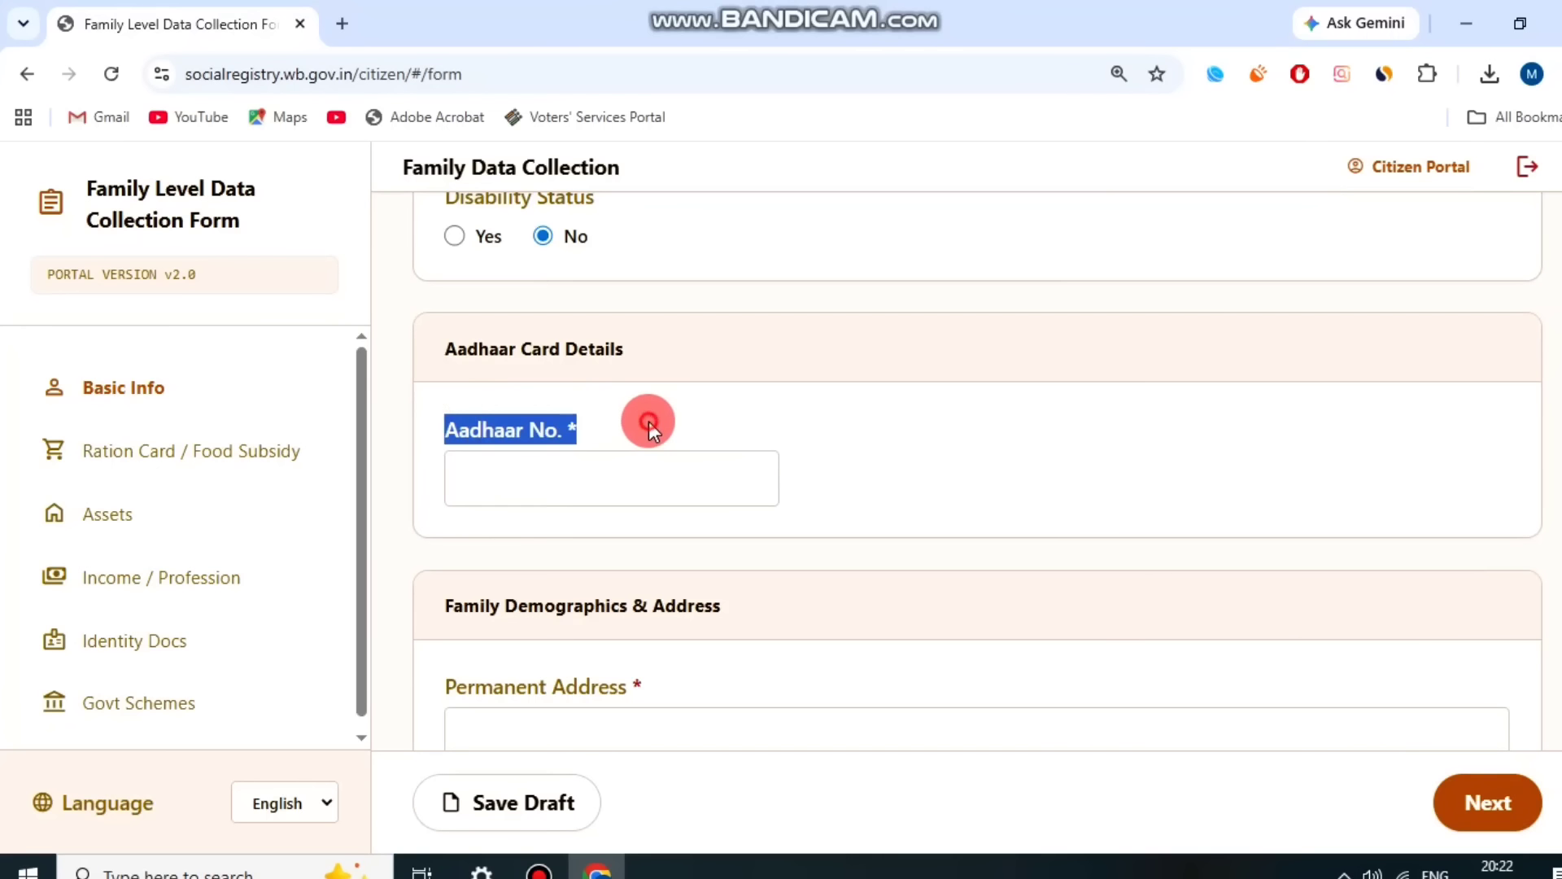
left_click(648, 421)
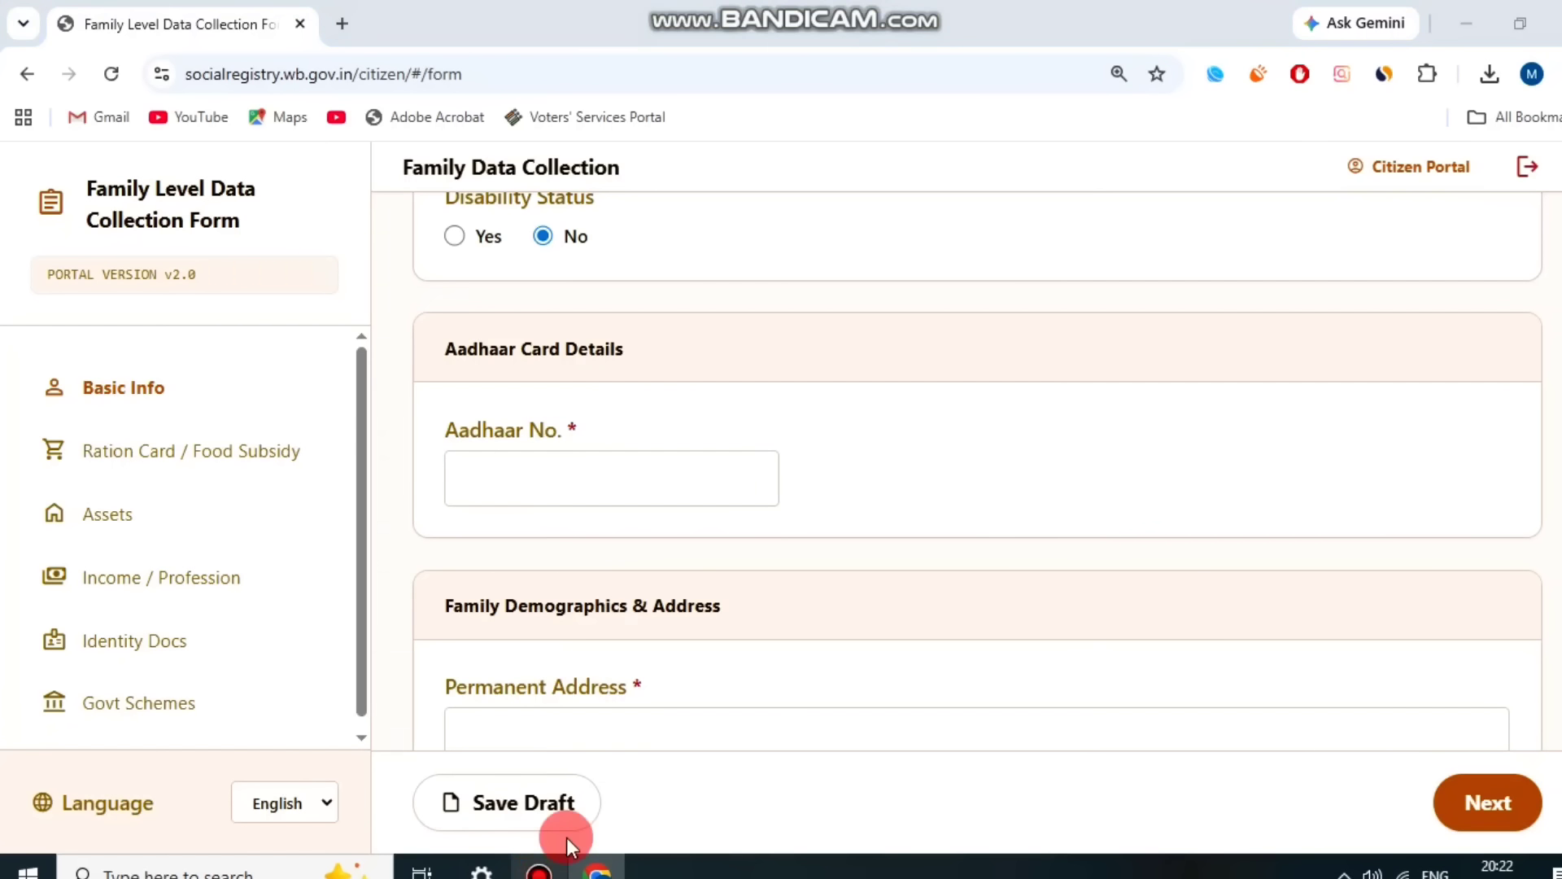
left_click(539, 869)
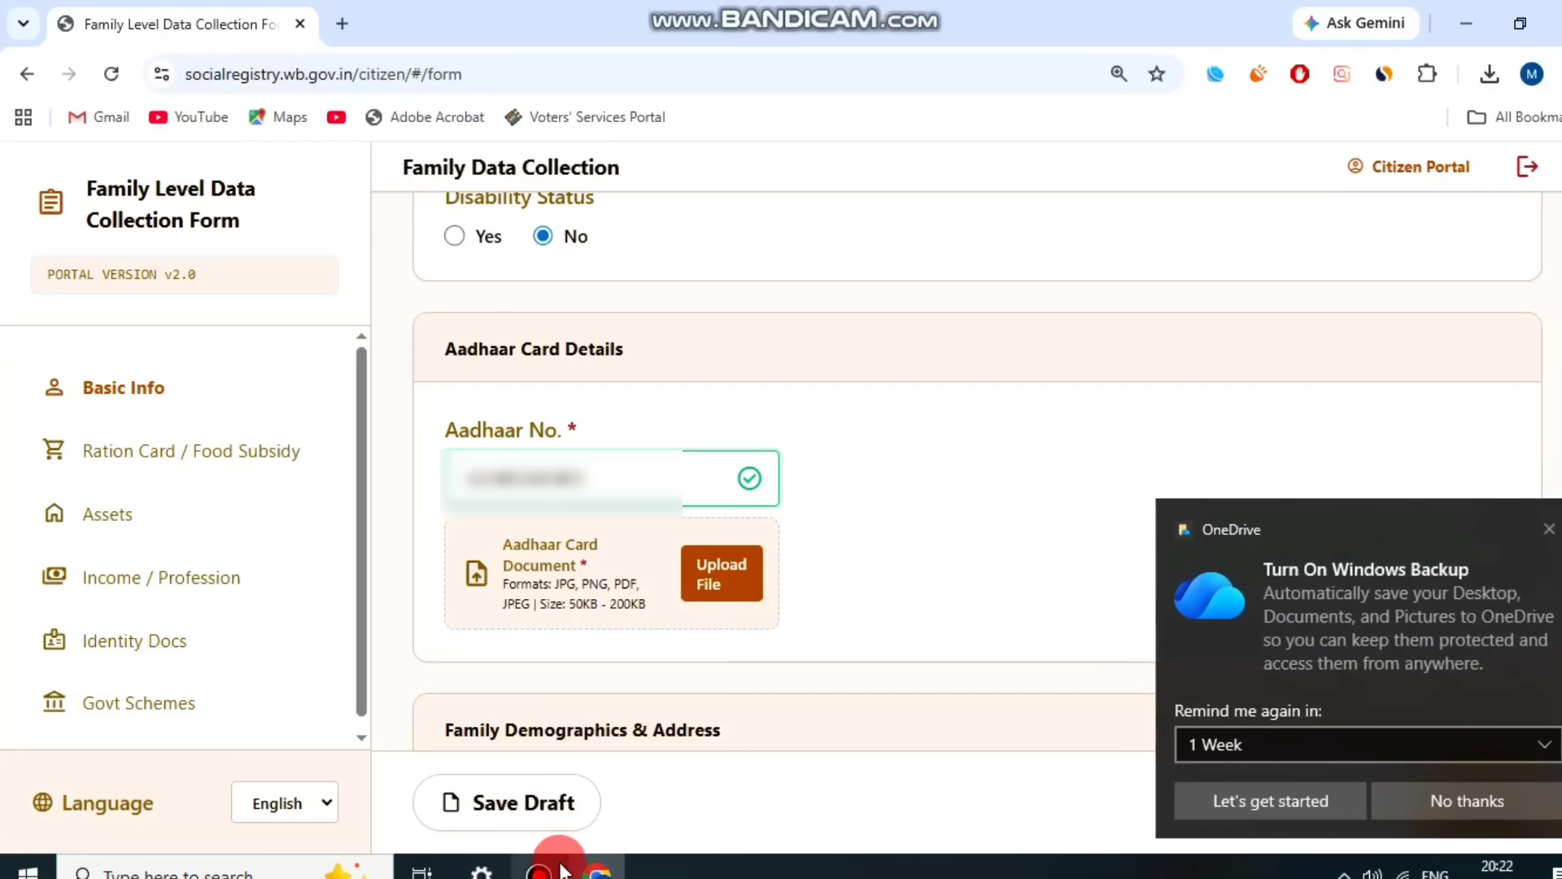
left_click(1549, 525)
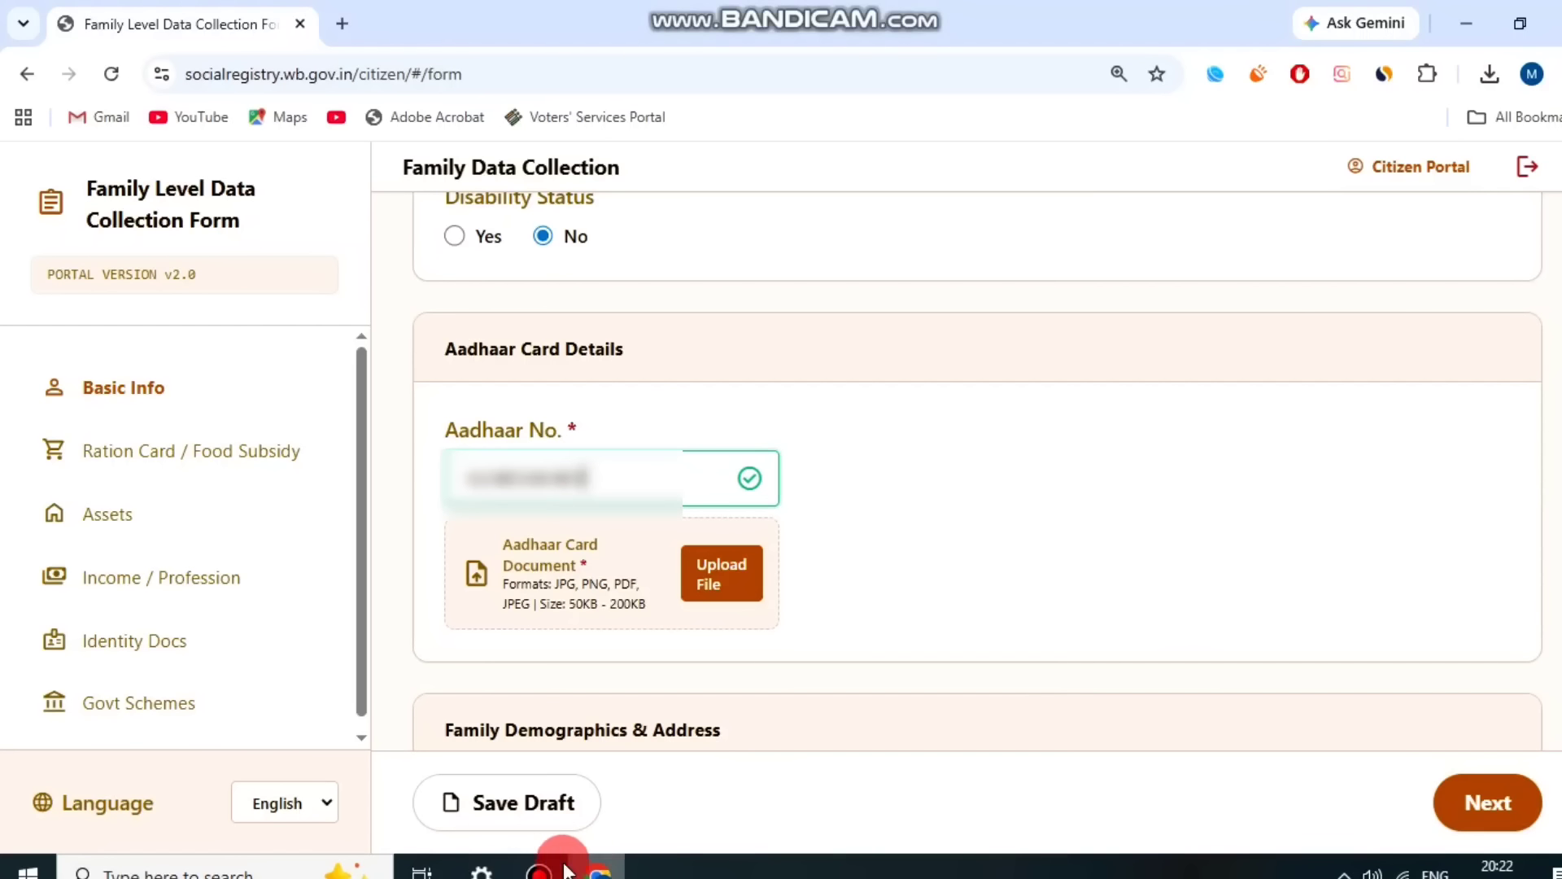
left_click(539, 869)
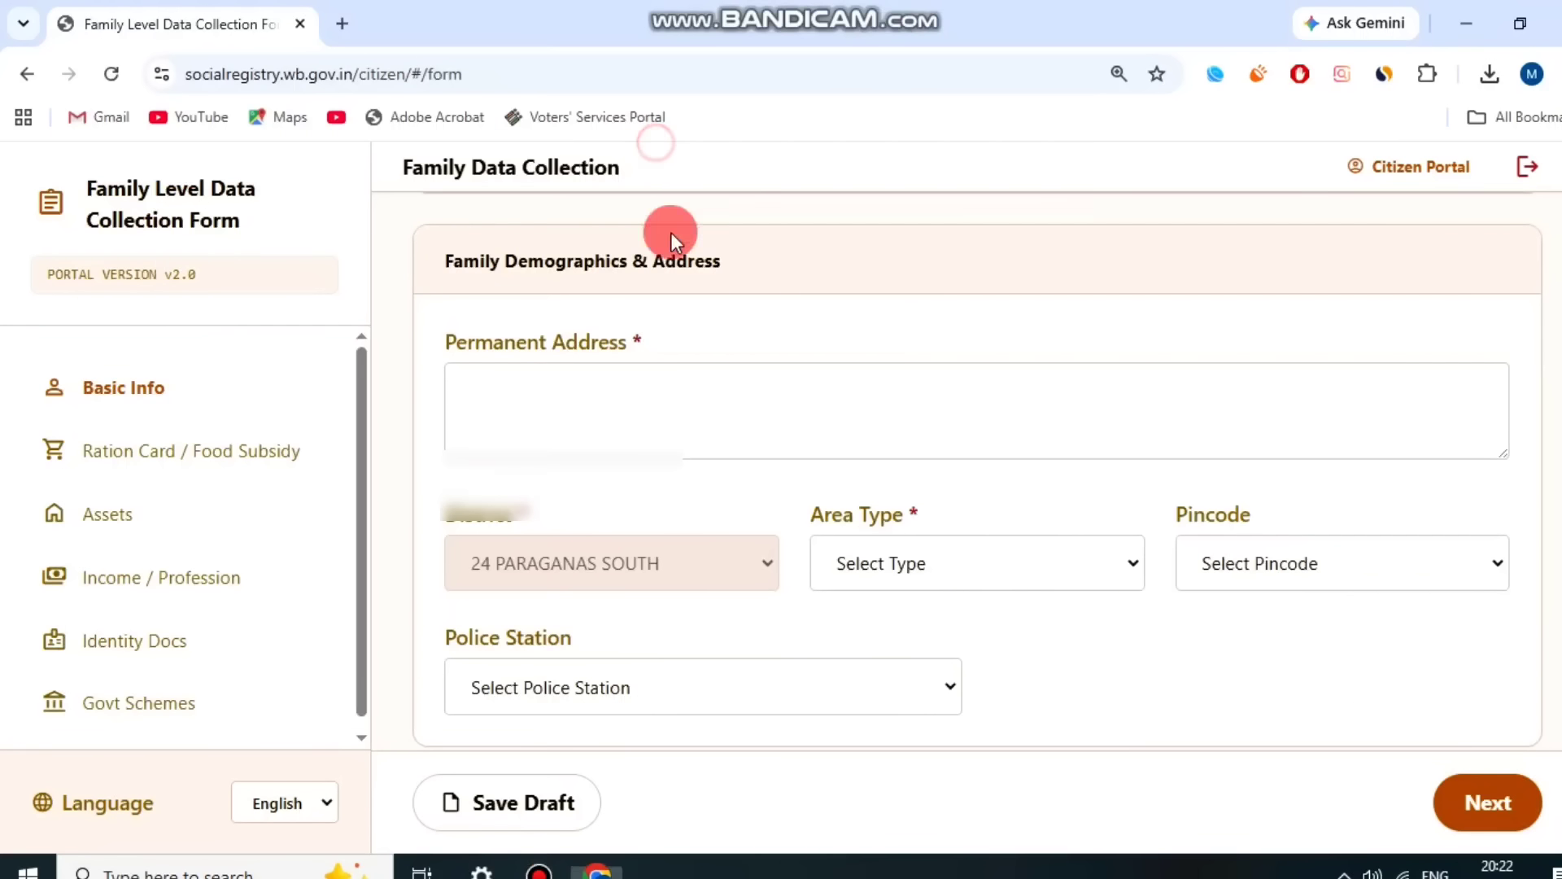
Check the Permanent Address field and set the Area Type to Rural
left_click_drag(452, 330, 695, 342)
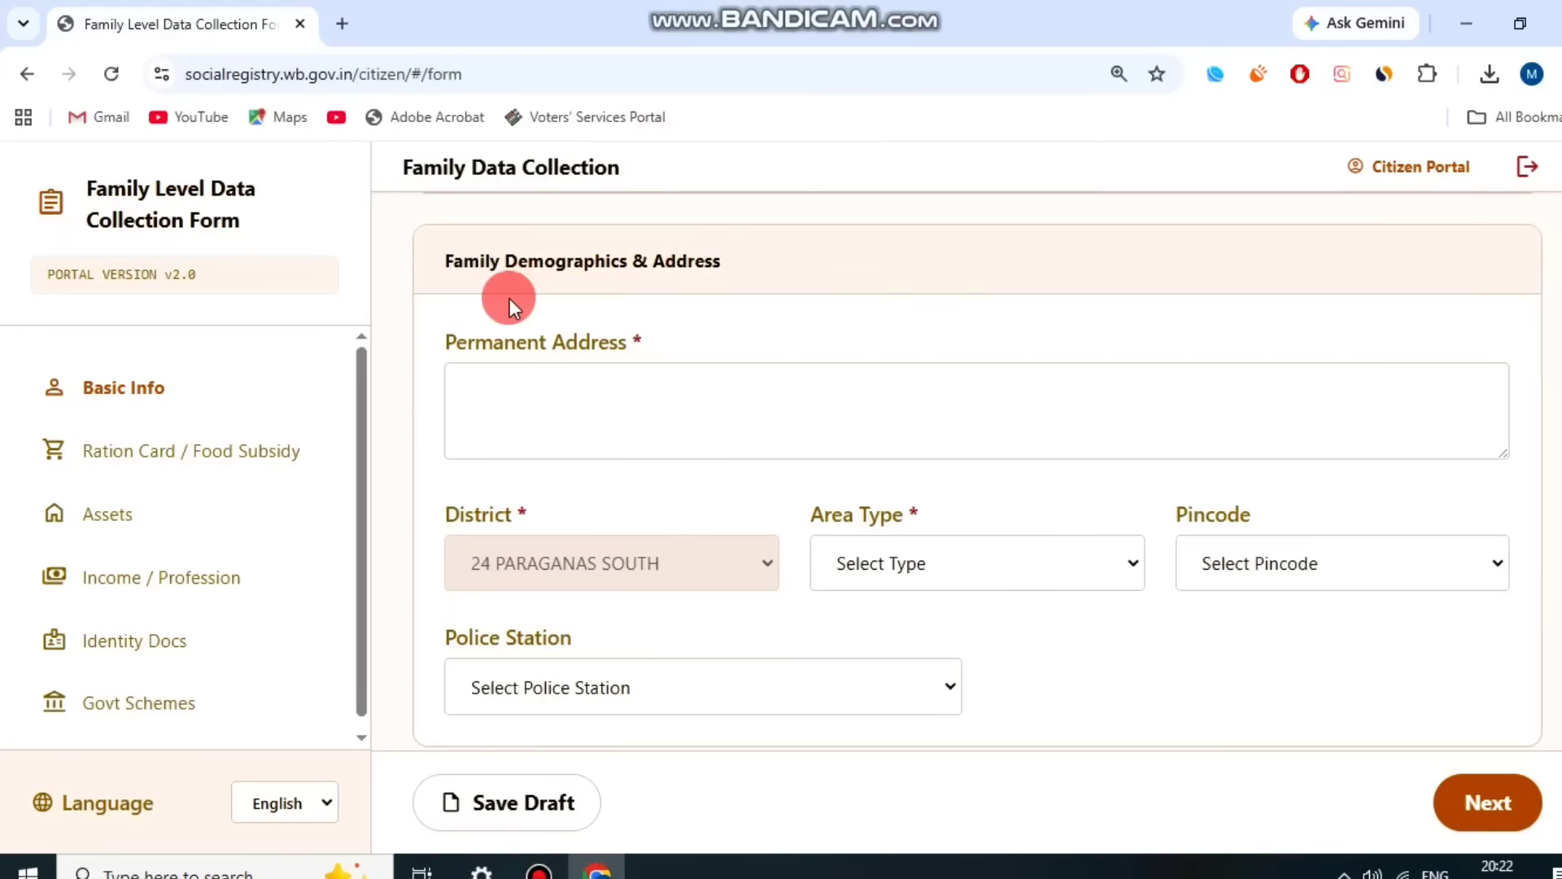
left_click_drag(449, 334, 704, 331)
left_click(680, 392)
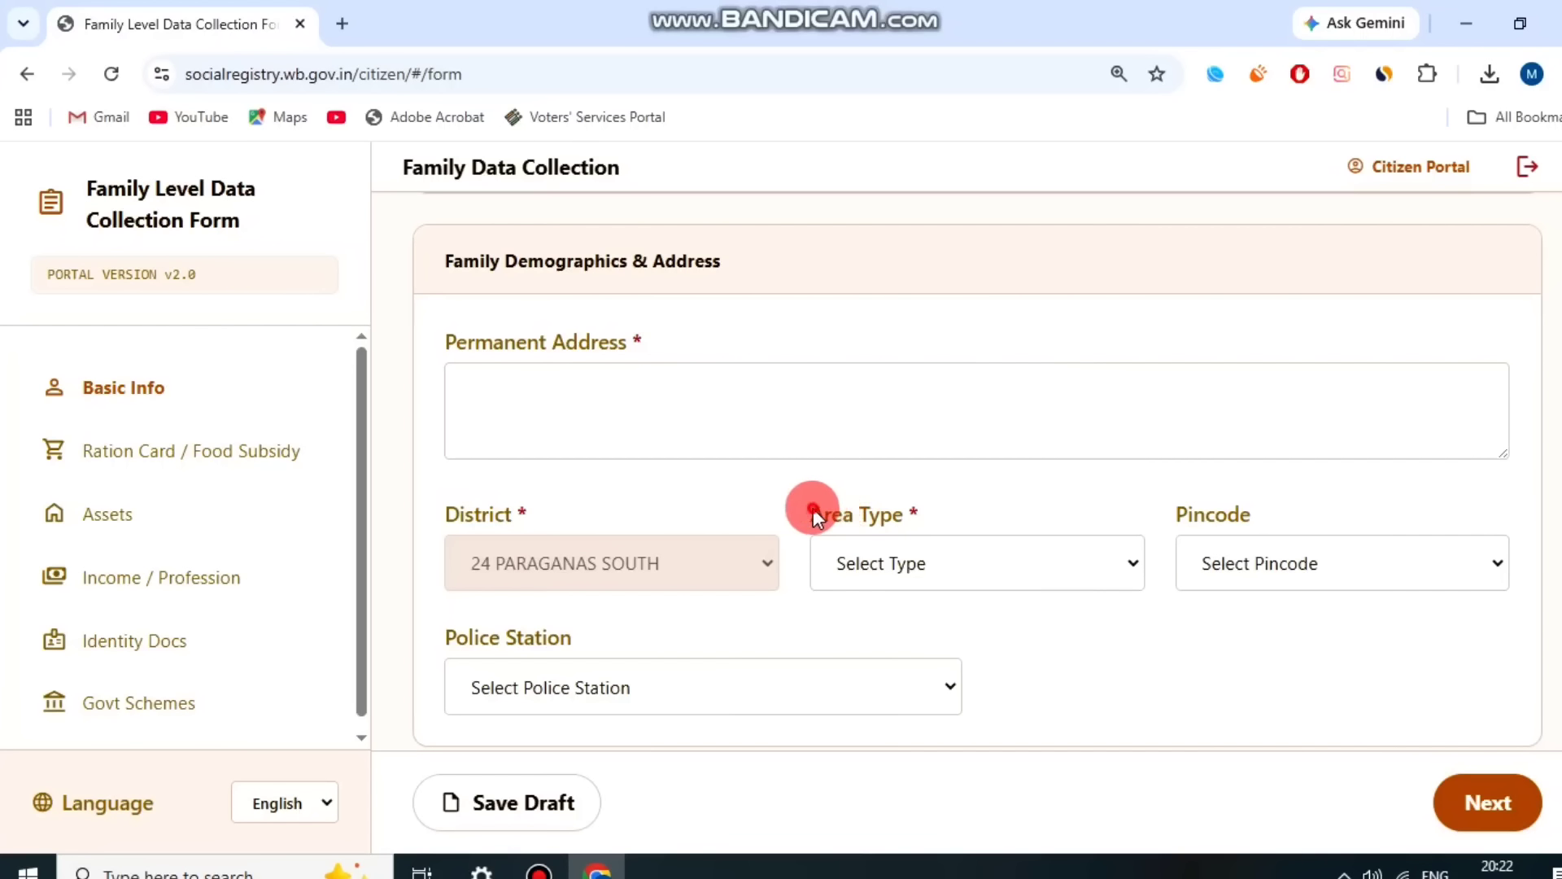
left_click_drag(812, 512, 1031, 559)
left_click(1032, 559)
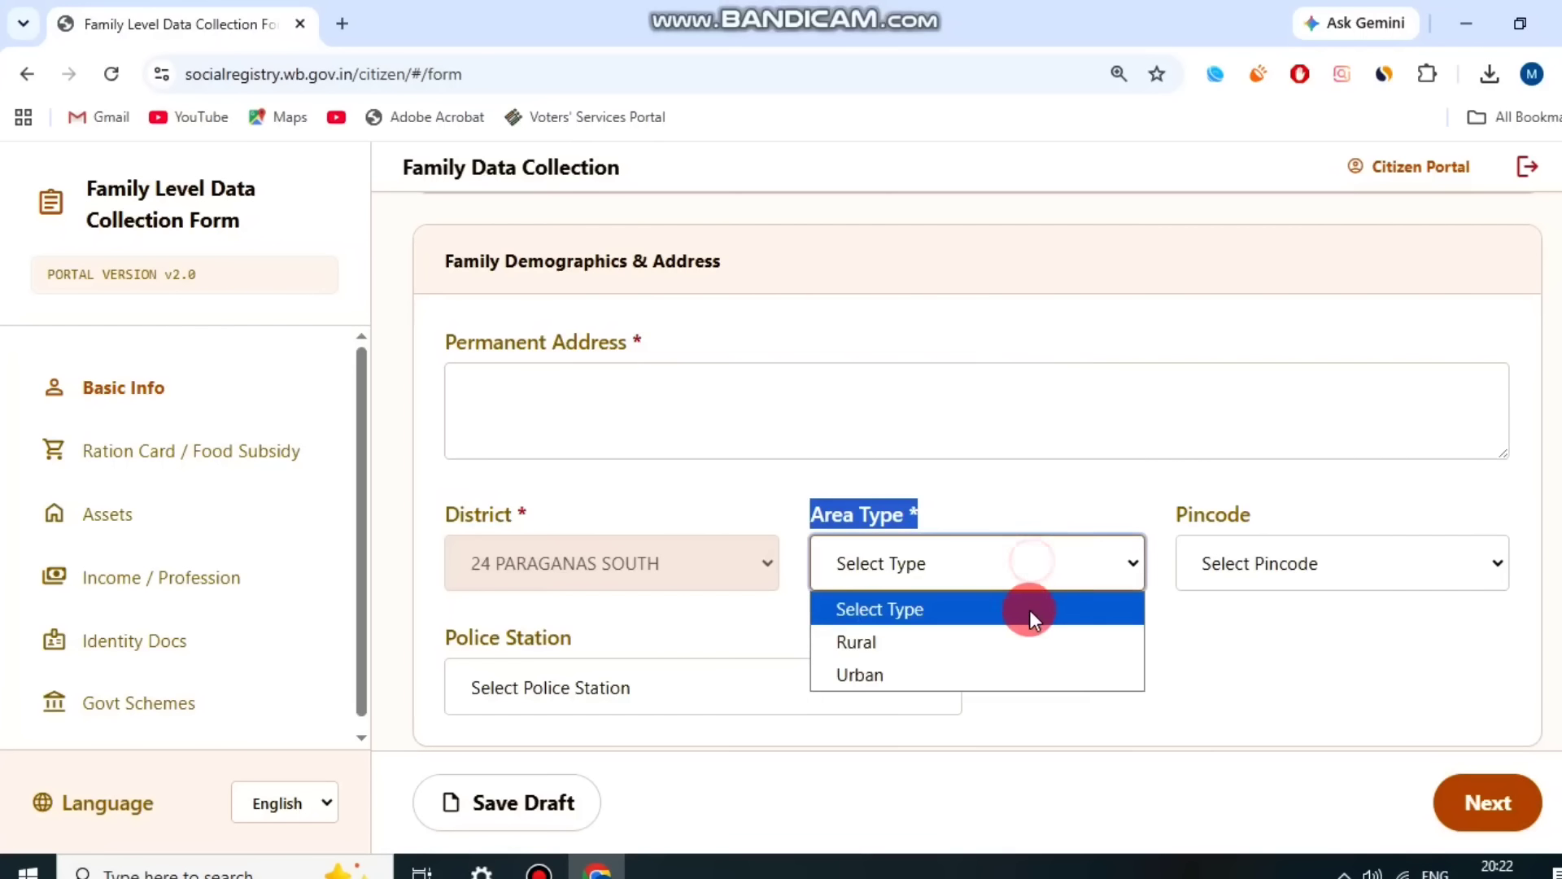
left_click(922, 641)
Set the Pincode to 743373 under Family Demographics & Address
left_click_drag(1151, 498, 1334, 535)
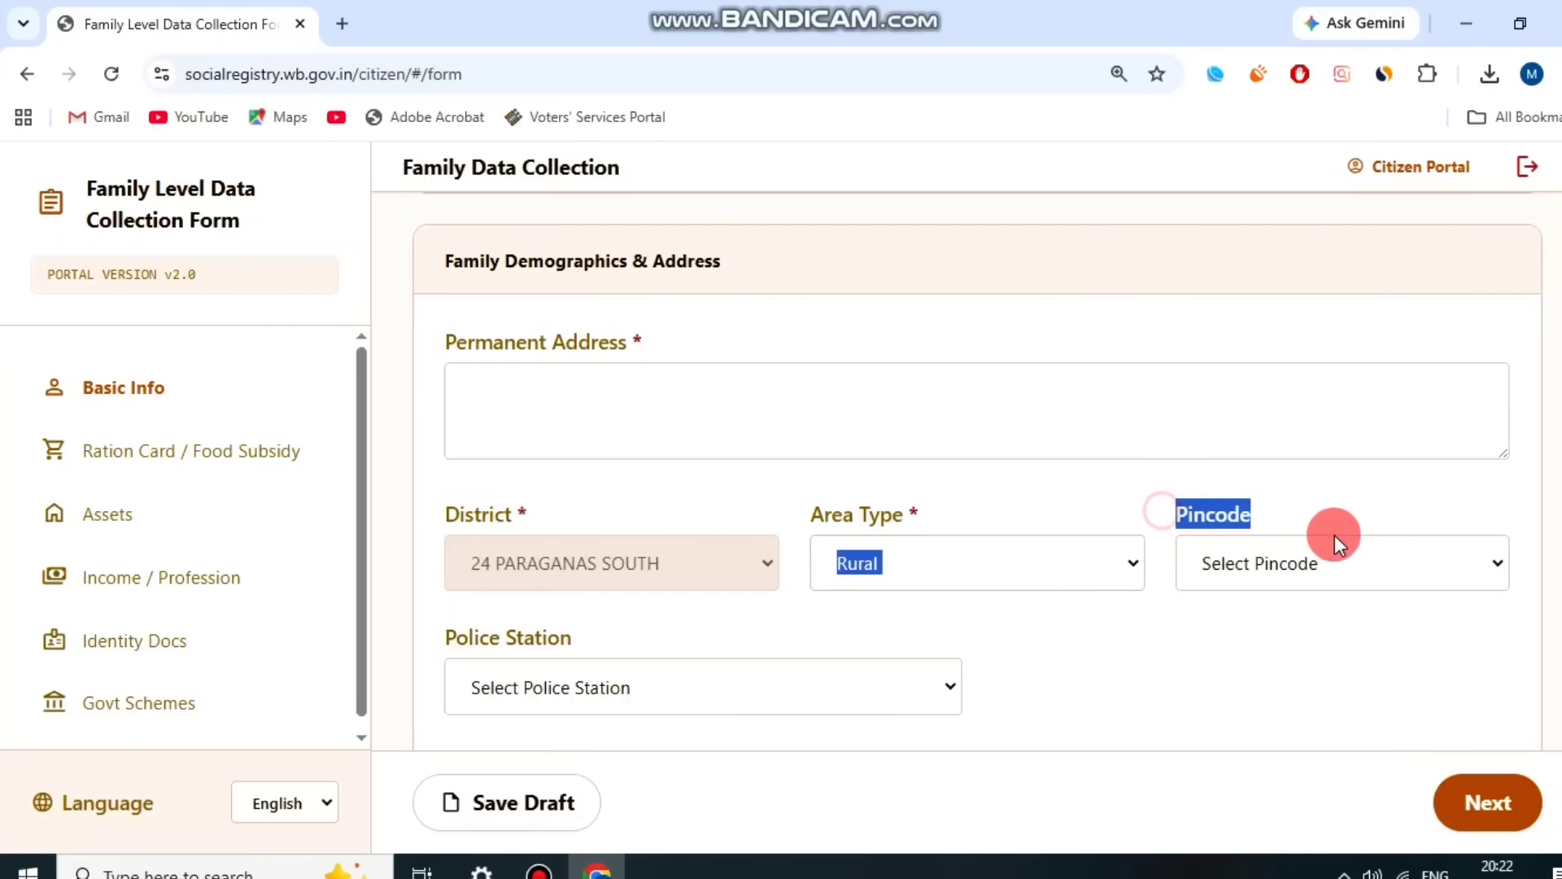
left_click(1320, 565)
scroll(1299, 260, "down", 8)
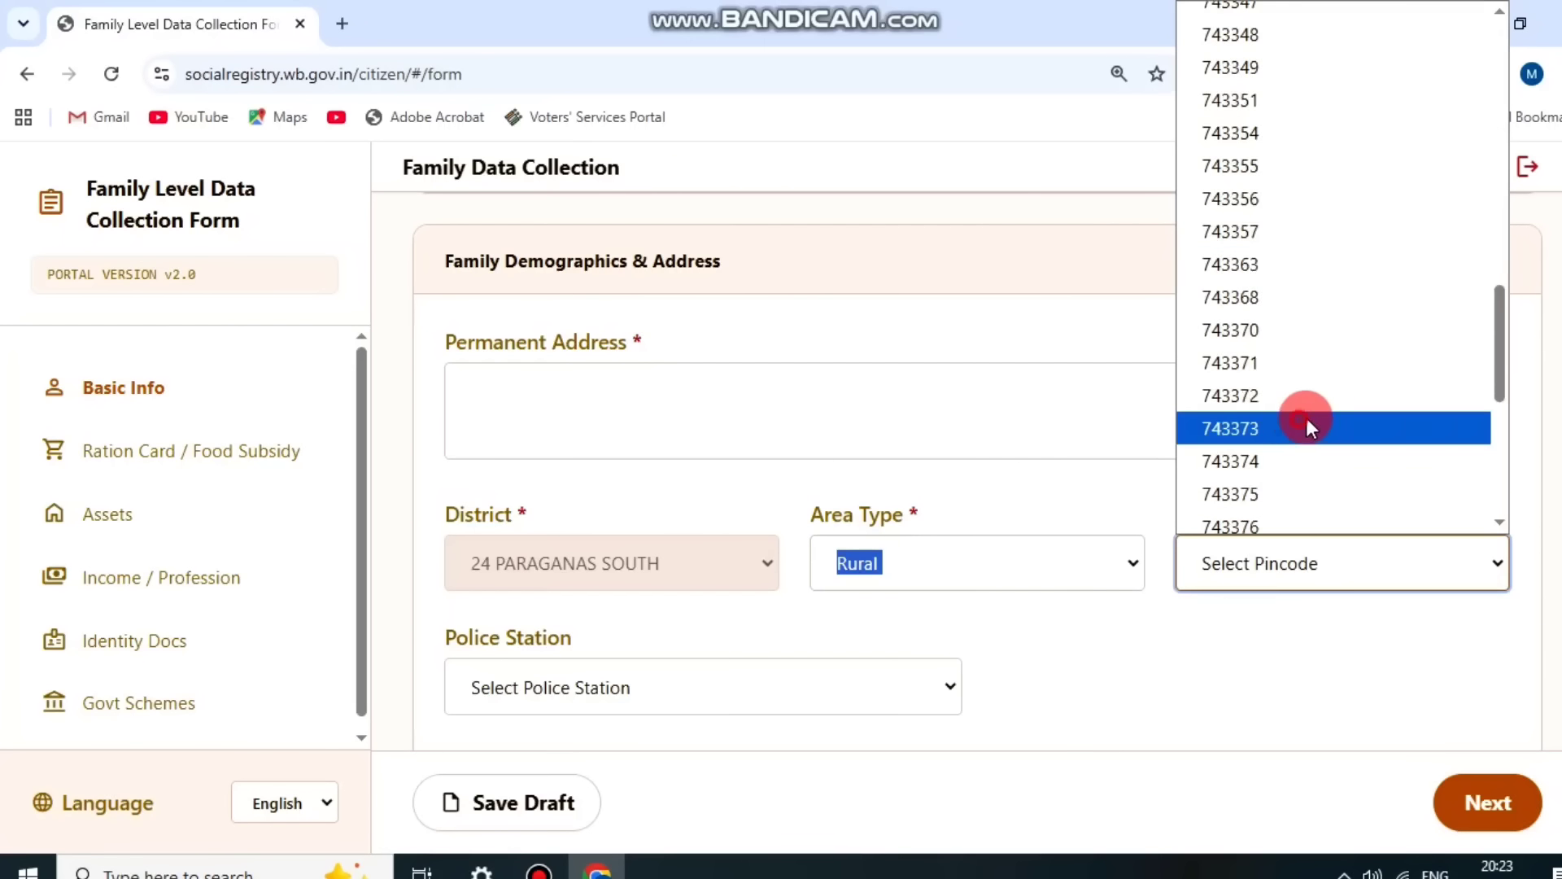
left_click(1306, 428)
left_click(1344, 606)
scroll(1245, 529, "down", 1)
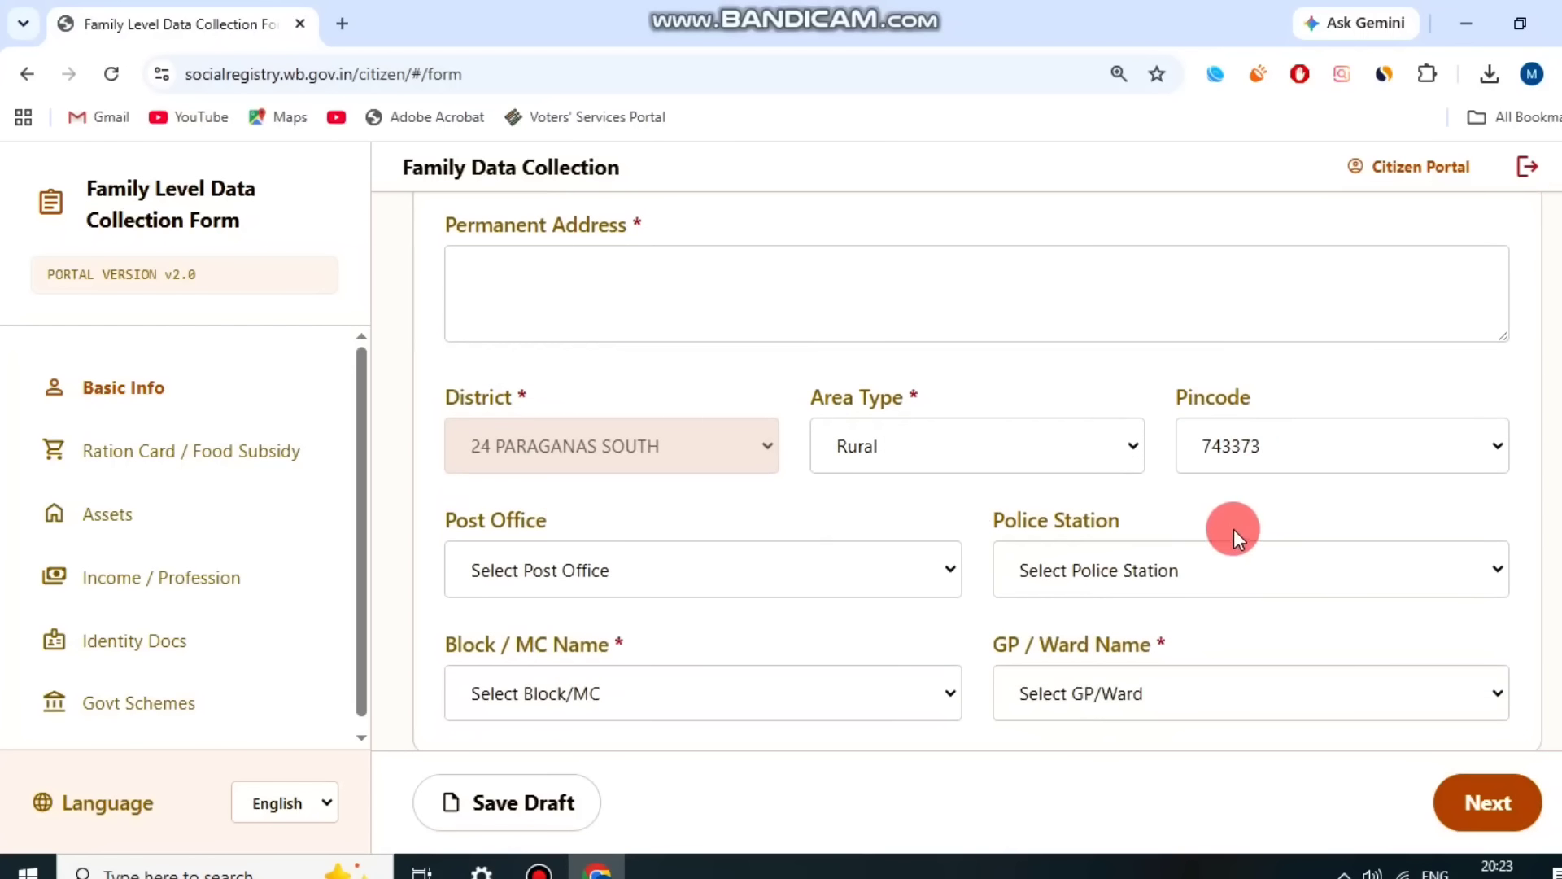
Choose Sagar Krishna Nagar BO as the Post Office
left_click_drag(450, 521, 603, 534)
left_click(605, 566)
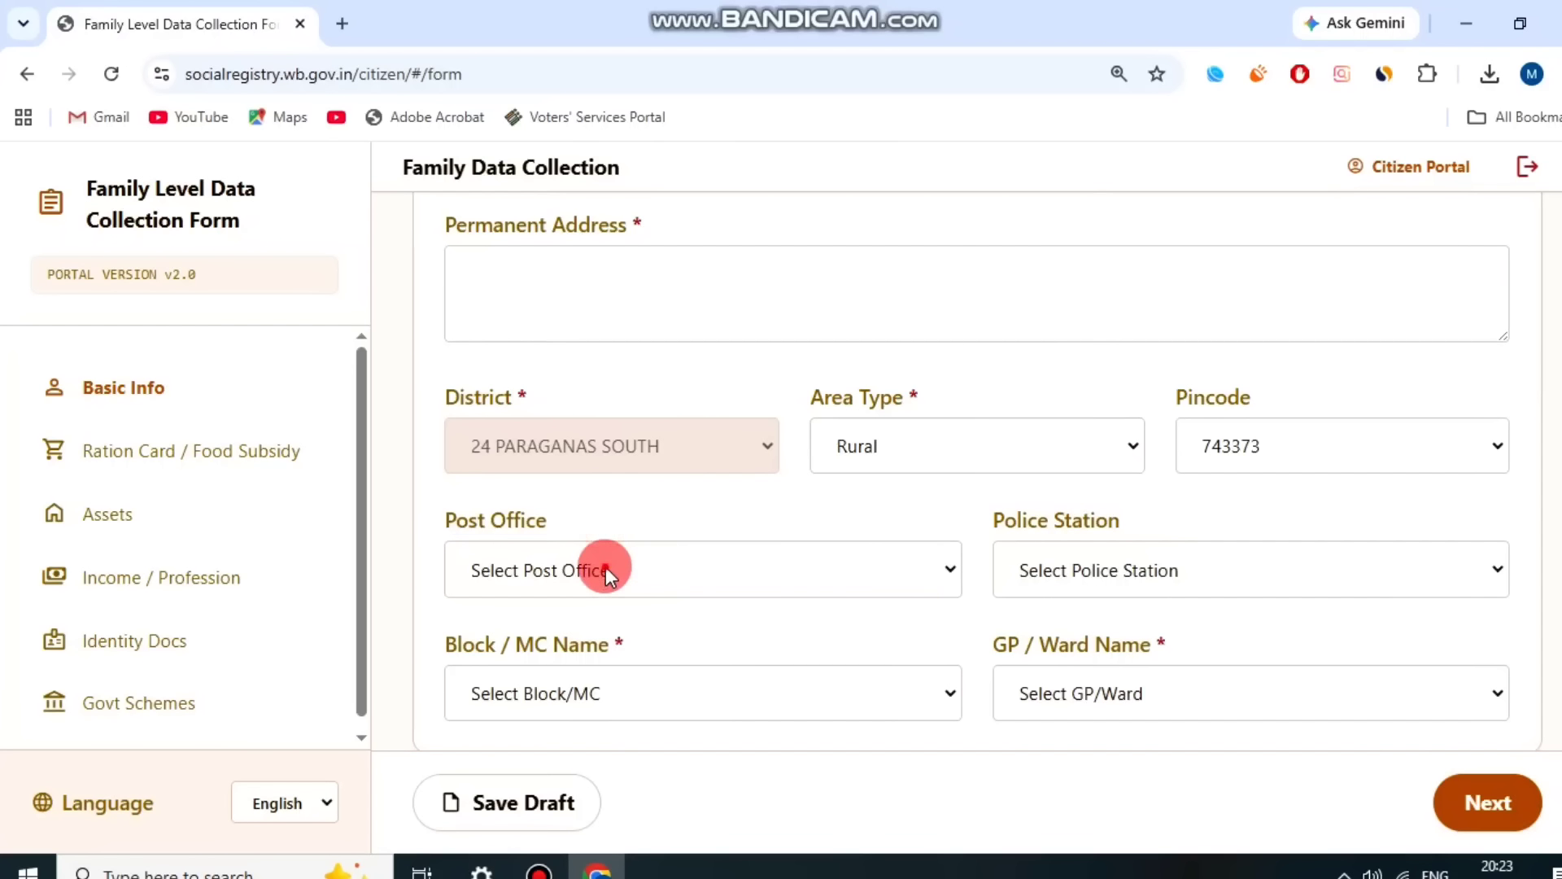
scroll(622, 439, "down", 5)
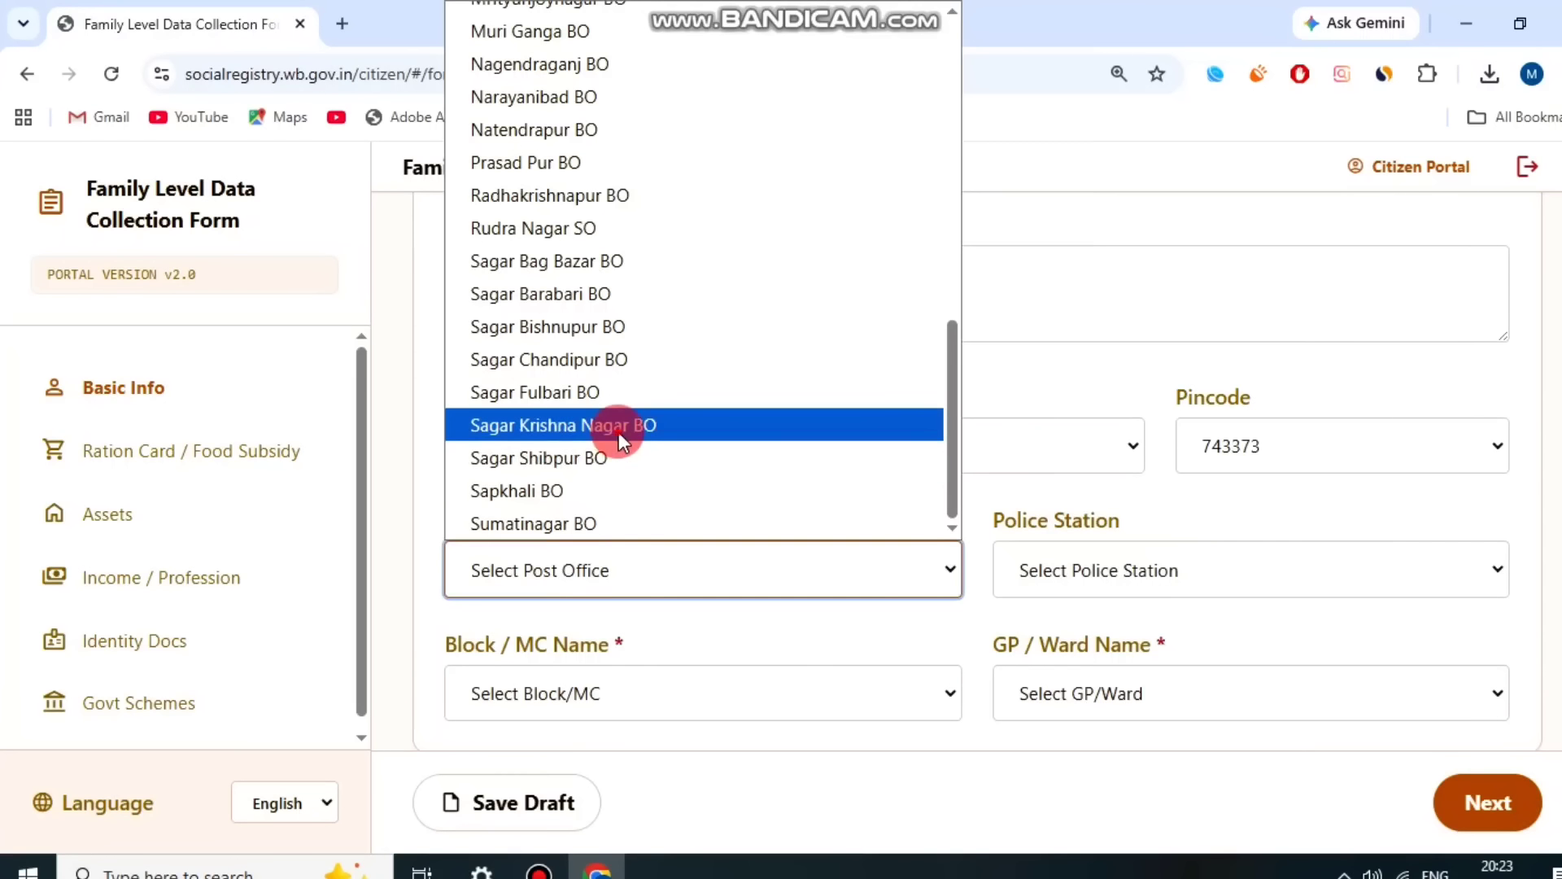
left_click(619, 426)
Choose Sagar PS as the Police Station
left_click_drag(993, 516, 1194, 515)
left_click(1175, 553)
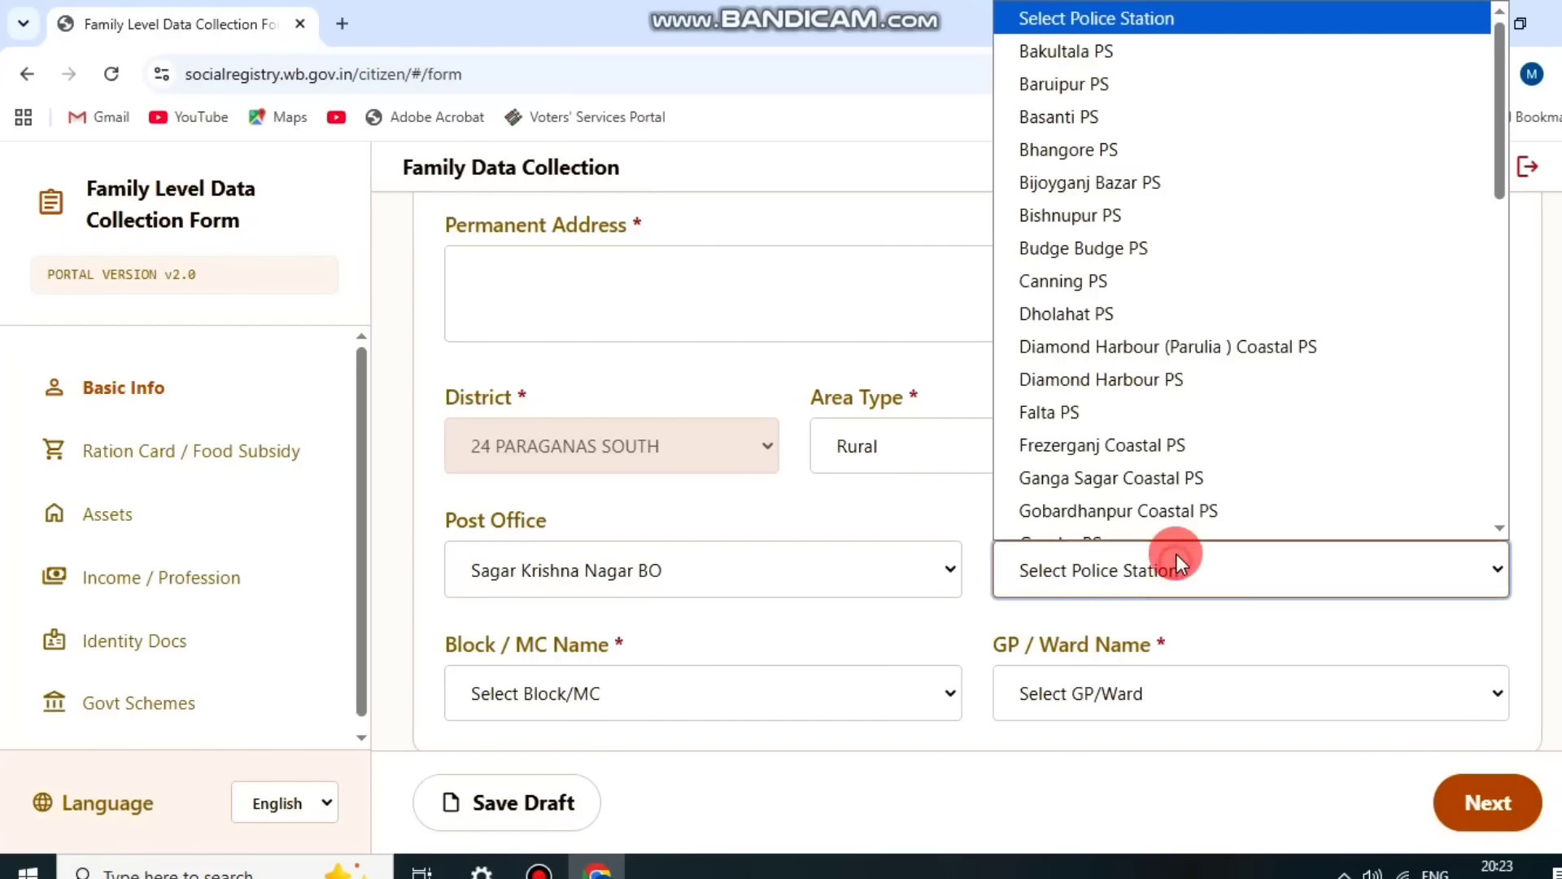
scroll(1116, 266, "down", 8)
left_click(1101, 385)
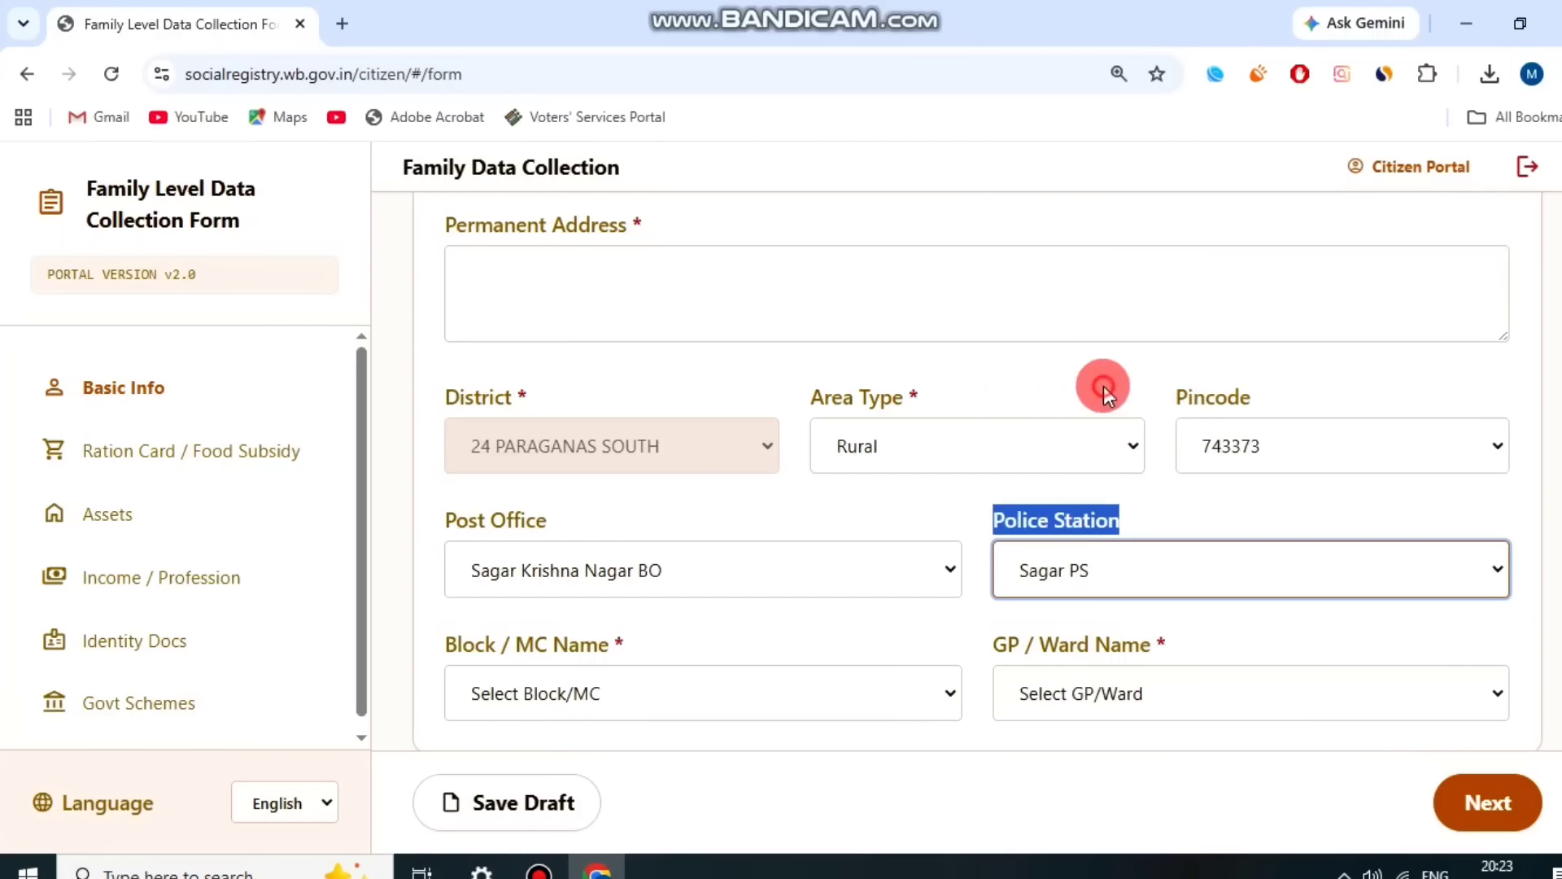
left_click(928, 512)
Set the Block / MC Name to SAGAR
scroll(732, 529, "down", 1)
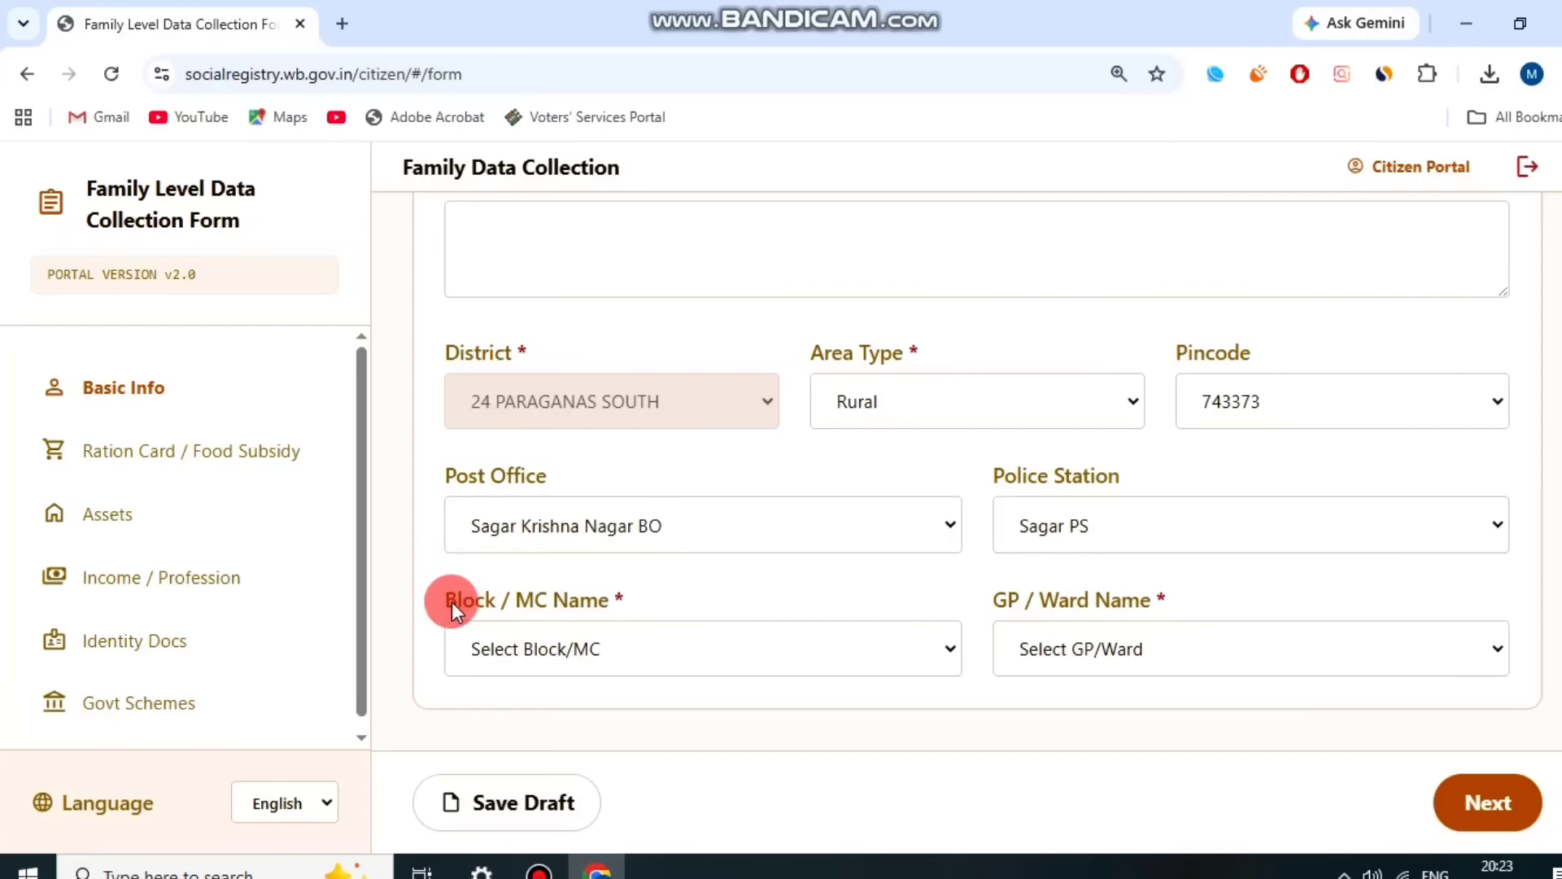
left_click_drag(452, 608, 729, 614)
left_click(715, 634)
scroll(628, 262, "down", 4)
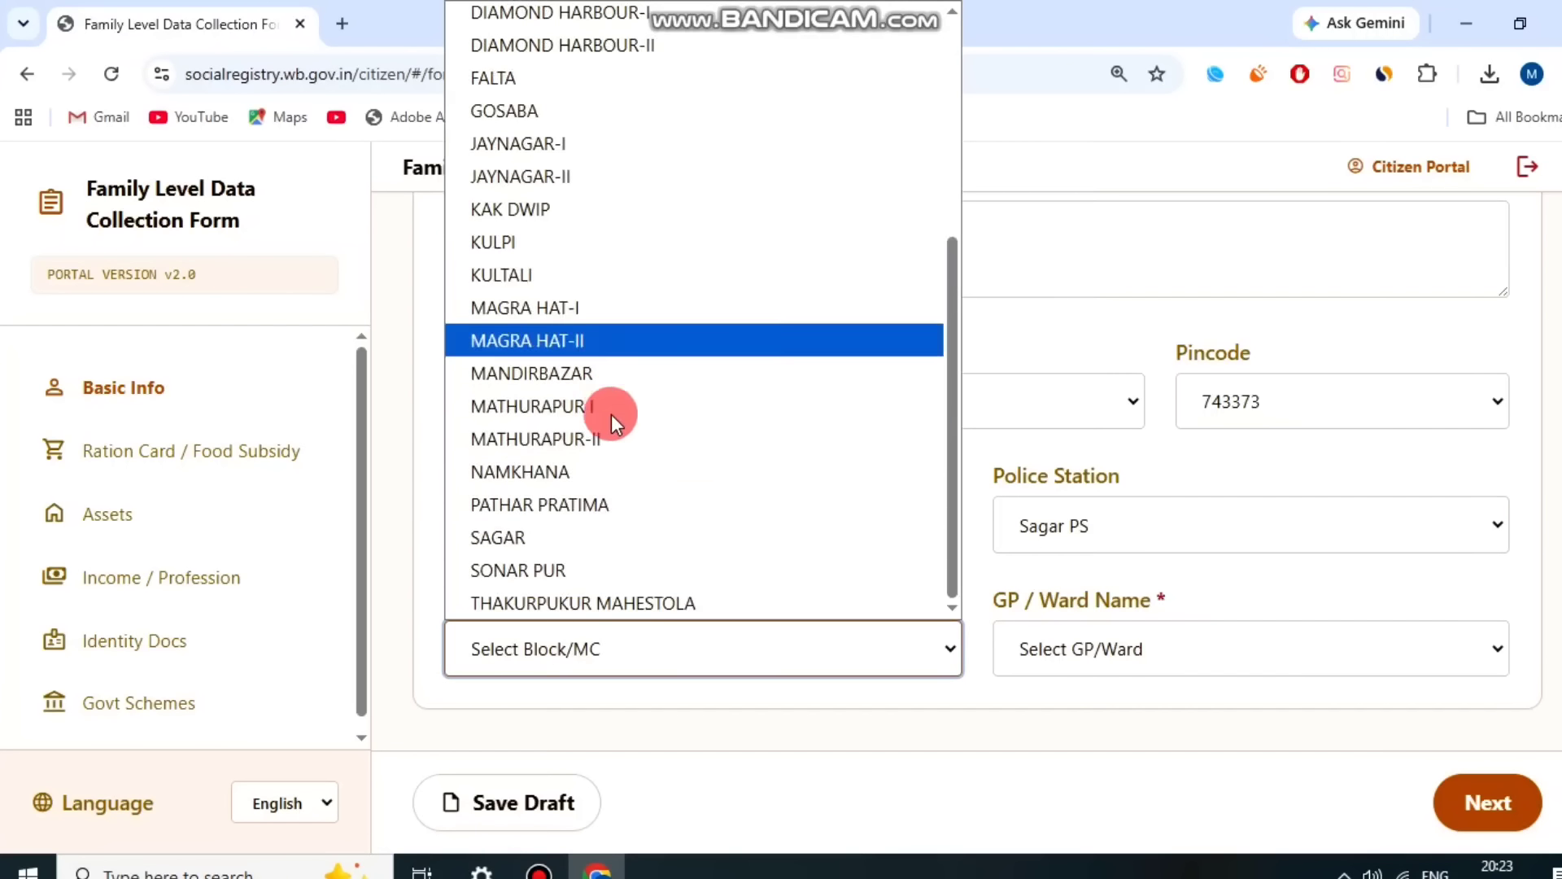
left_click(554, 533)
left_click(732, 580)
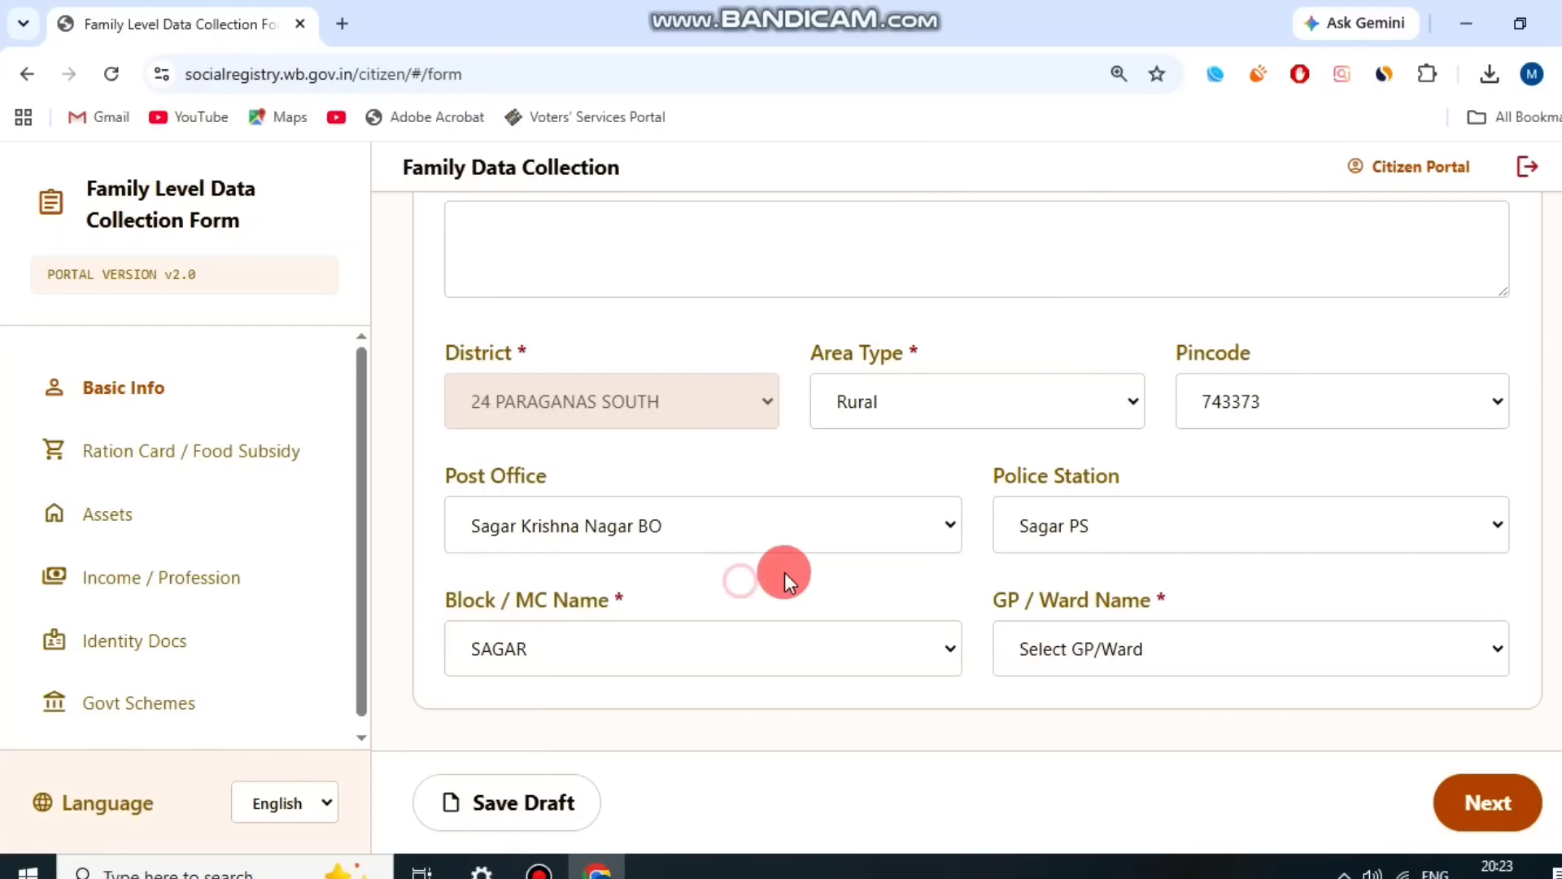
Set the GP / Ward Name to RAMKARCHAR
left_click_drag(989, 602, 1284, 608)
left_click(1278, 608)
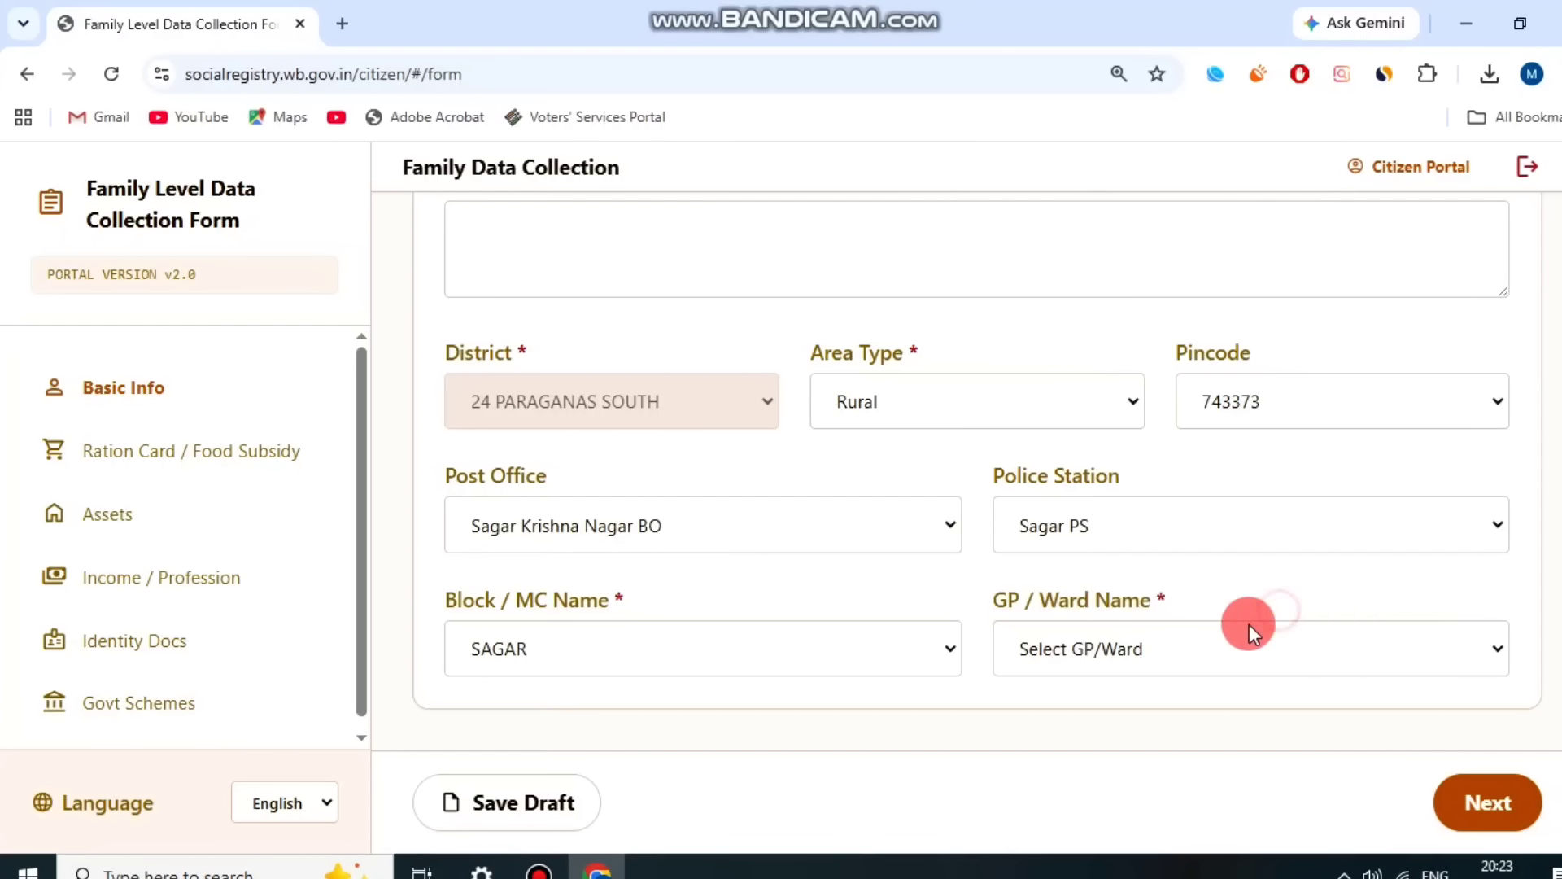
left_click(1226, 632)
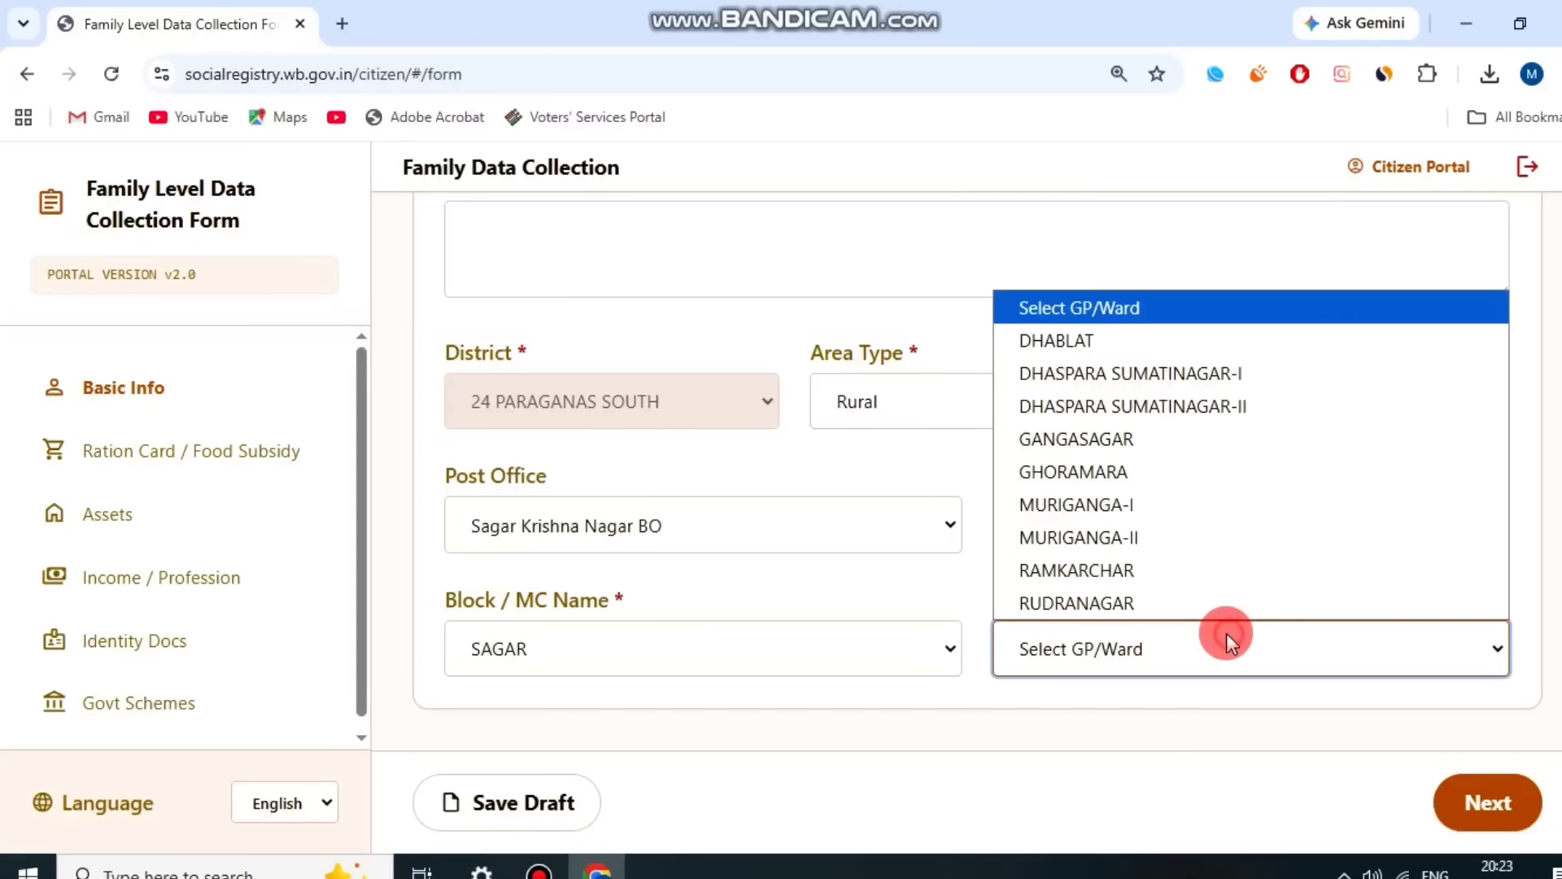
left_click(1168, 569)
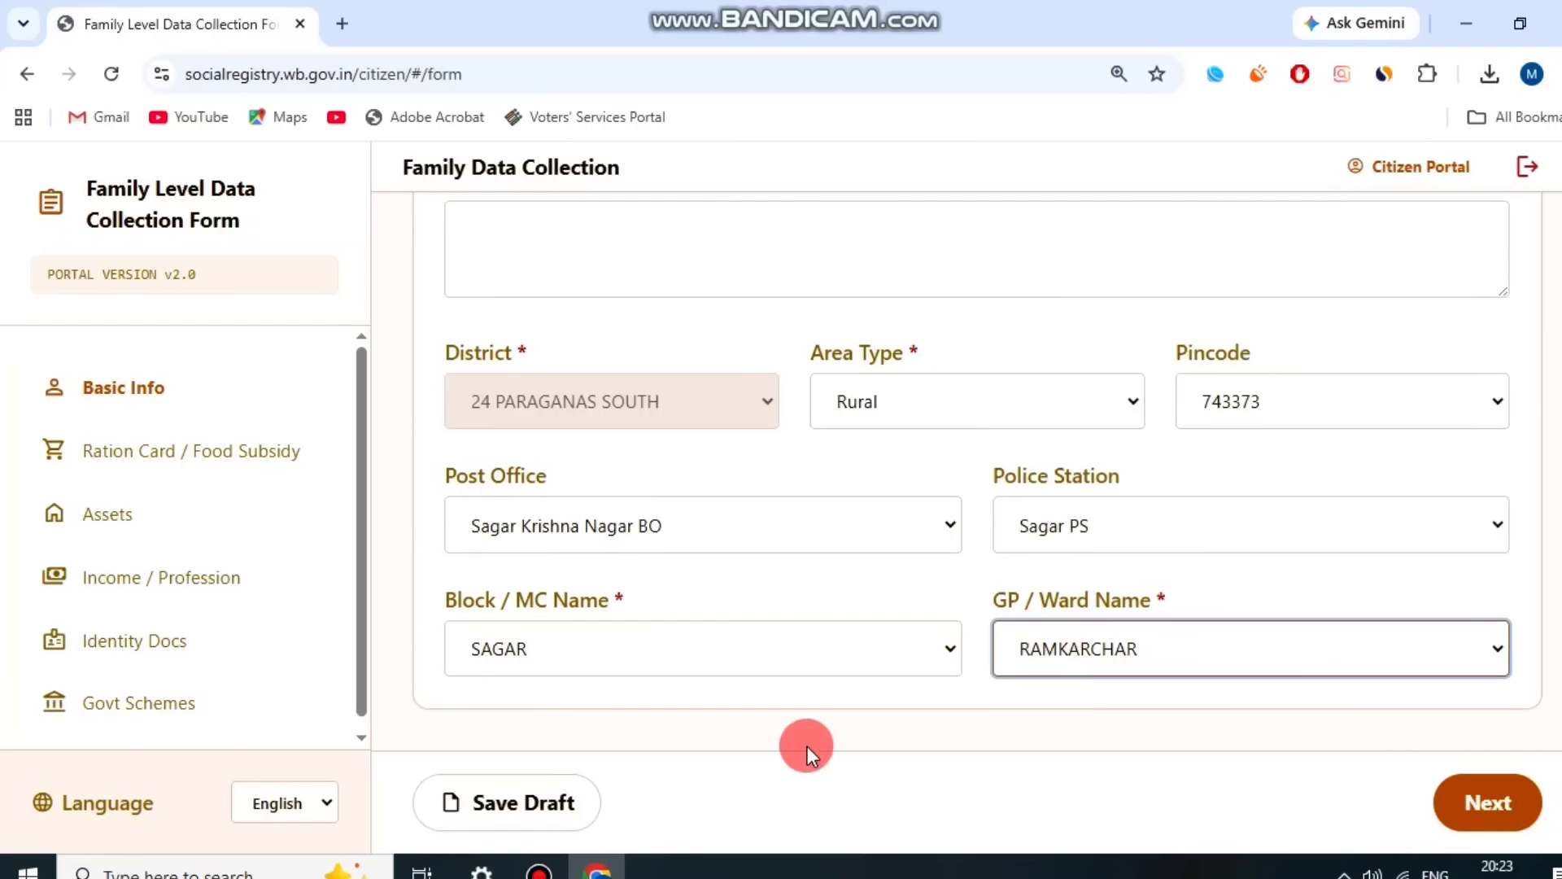
left_click(539, 867)
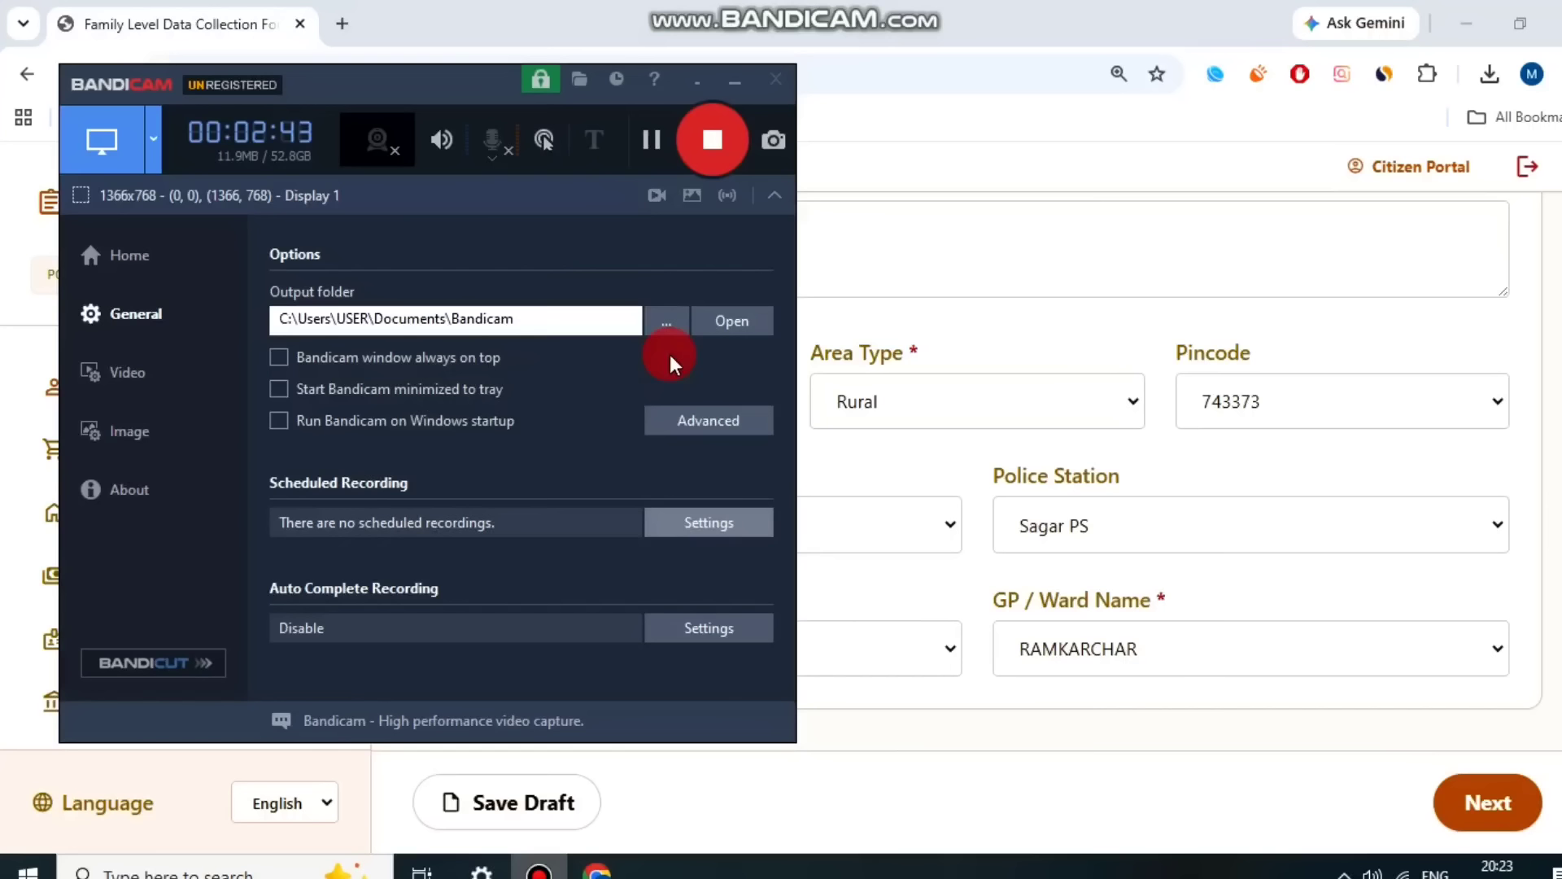
left_click(656, 151)
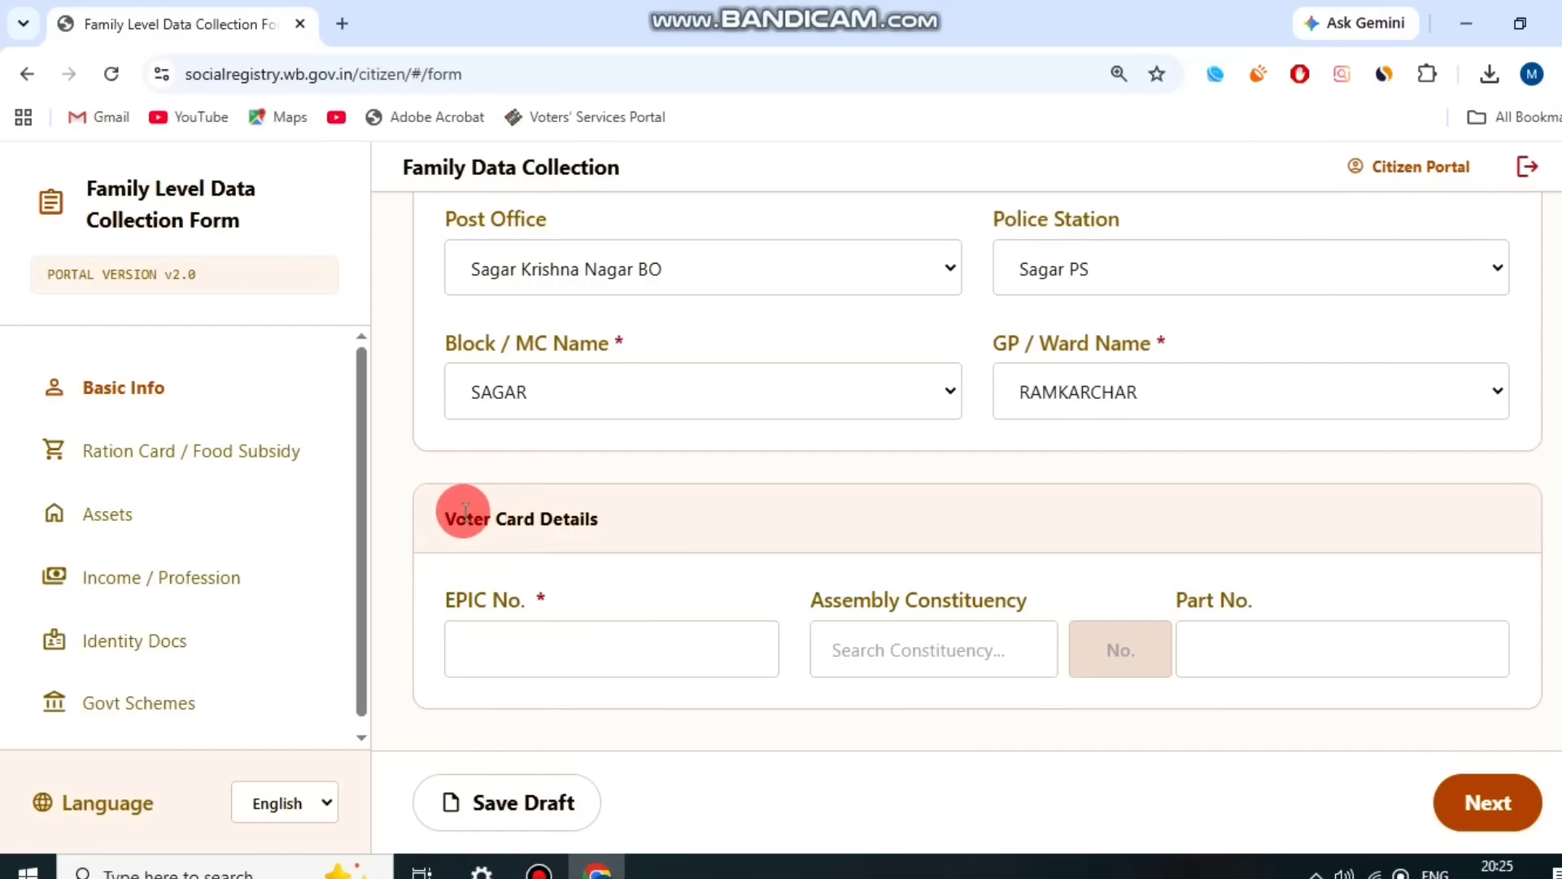
Examine the EPIC No., Assembly Constituency and Part No. fields under Voter Card Details
left_click_drag(453, 513, 659, 513)
left_click(491, 614)
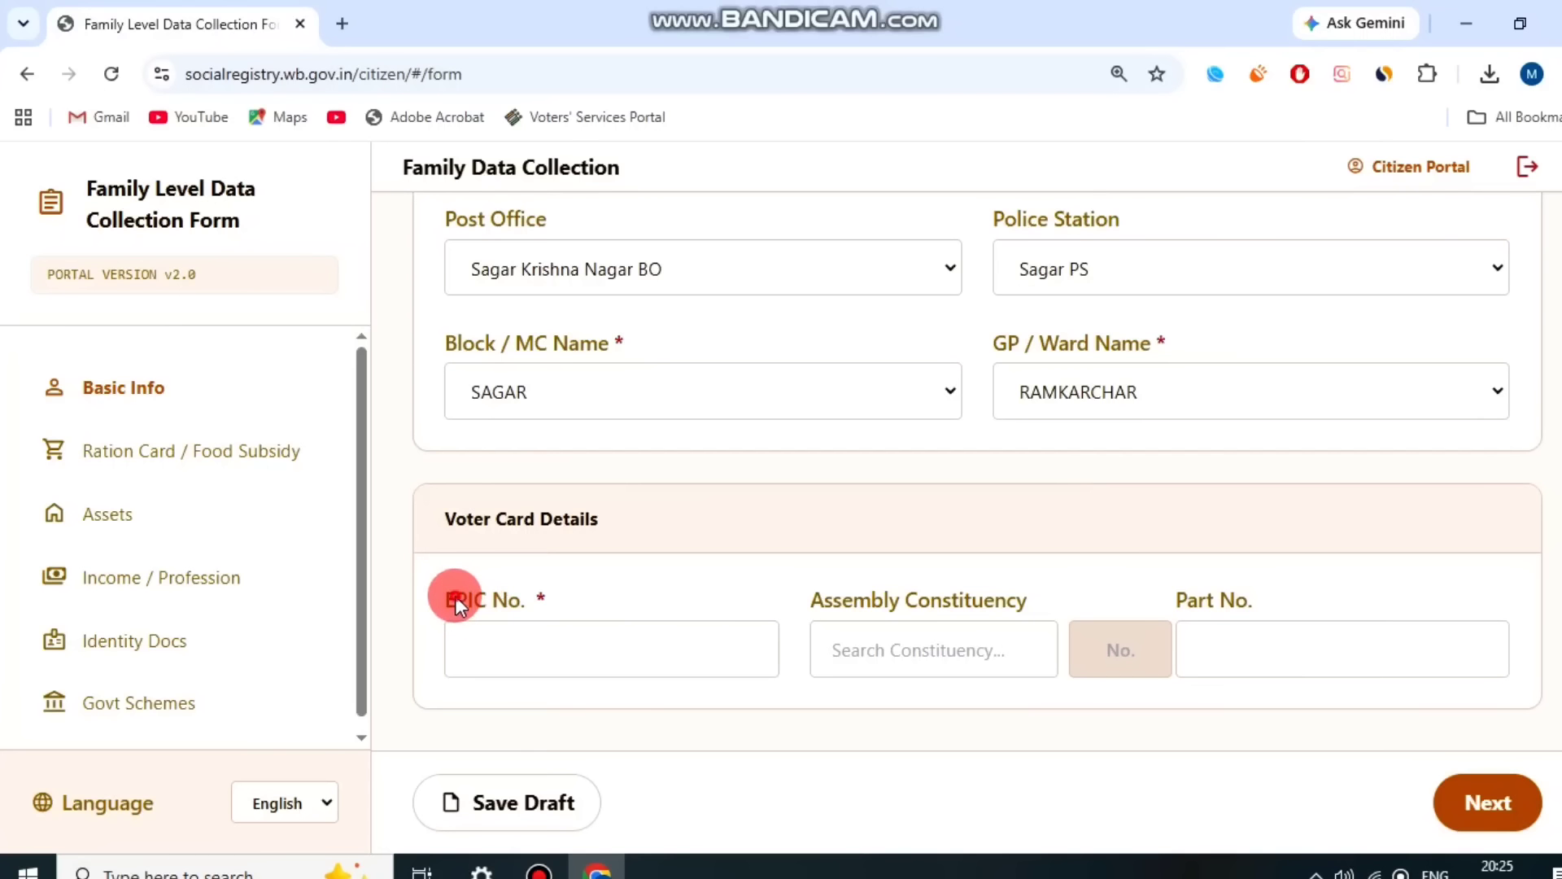
left_click_drag(453, 596, 593, 596)
left_click(593, 594)
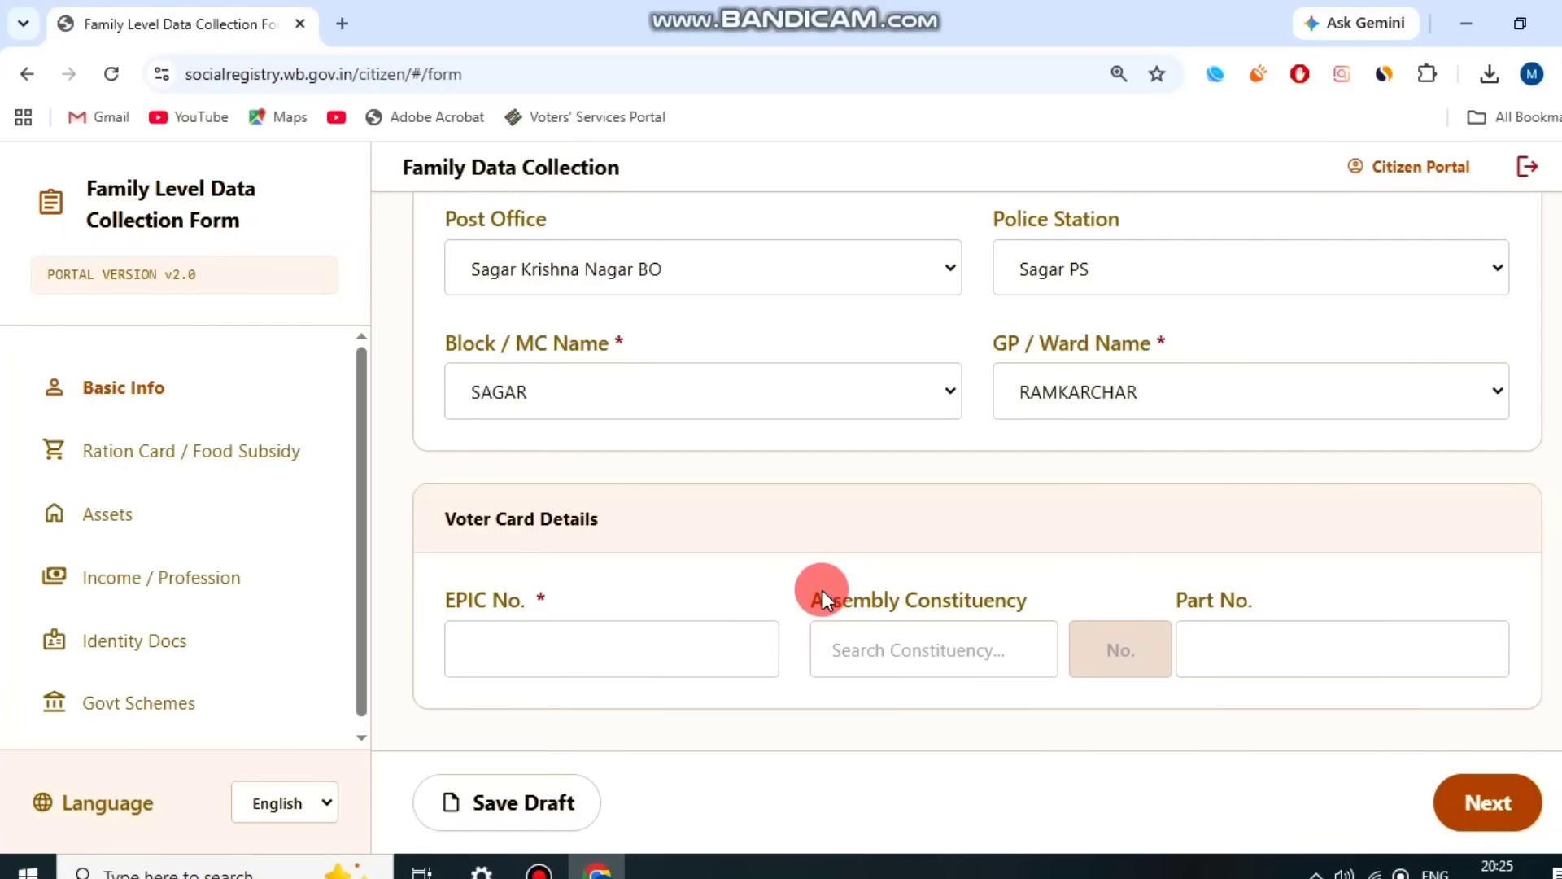
left_click_drag(817, 593, 996, 593)
left_click(995, 594)
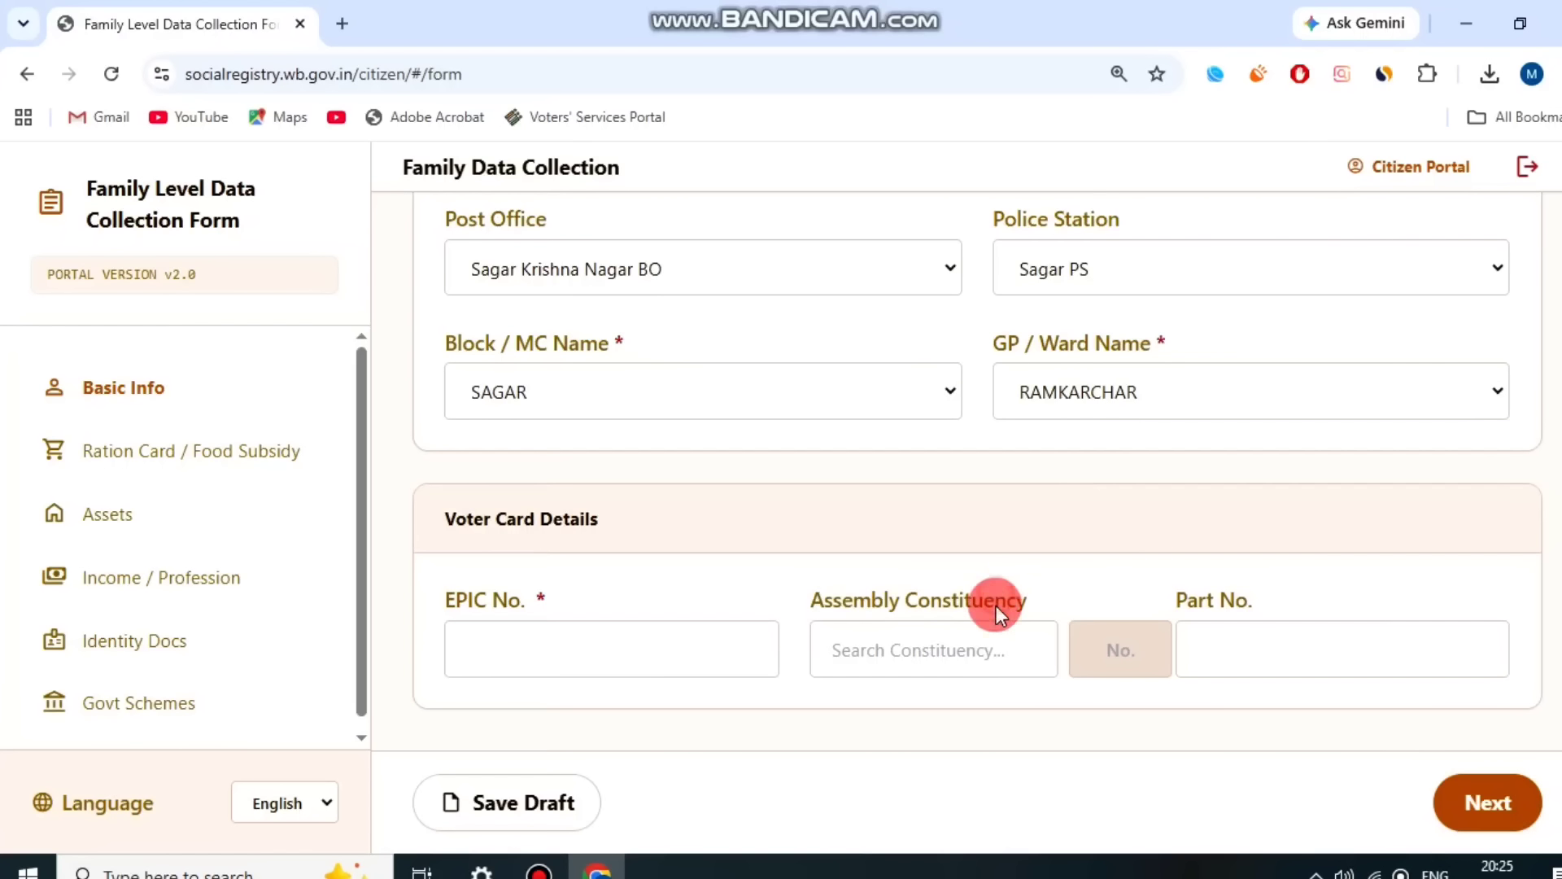
left_click_drag(1173, 601, 1349, 587)
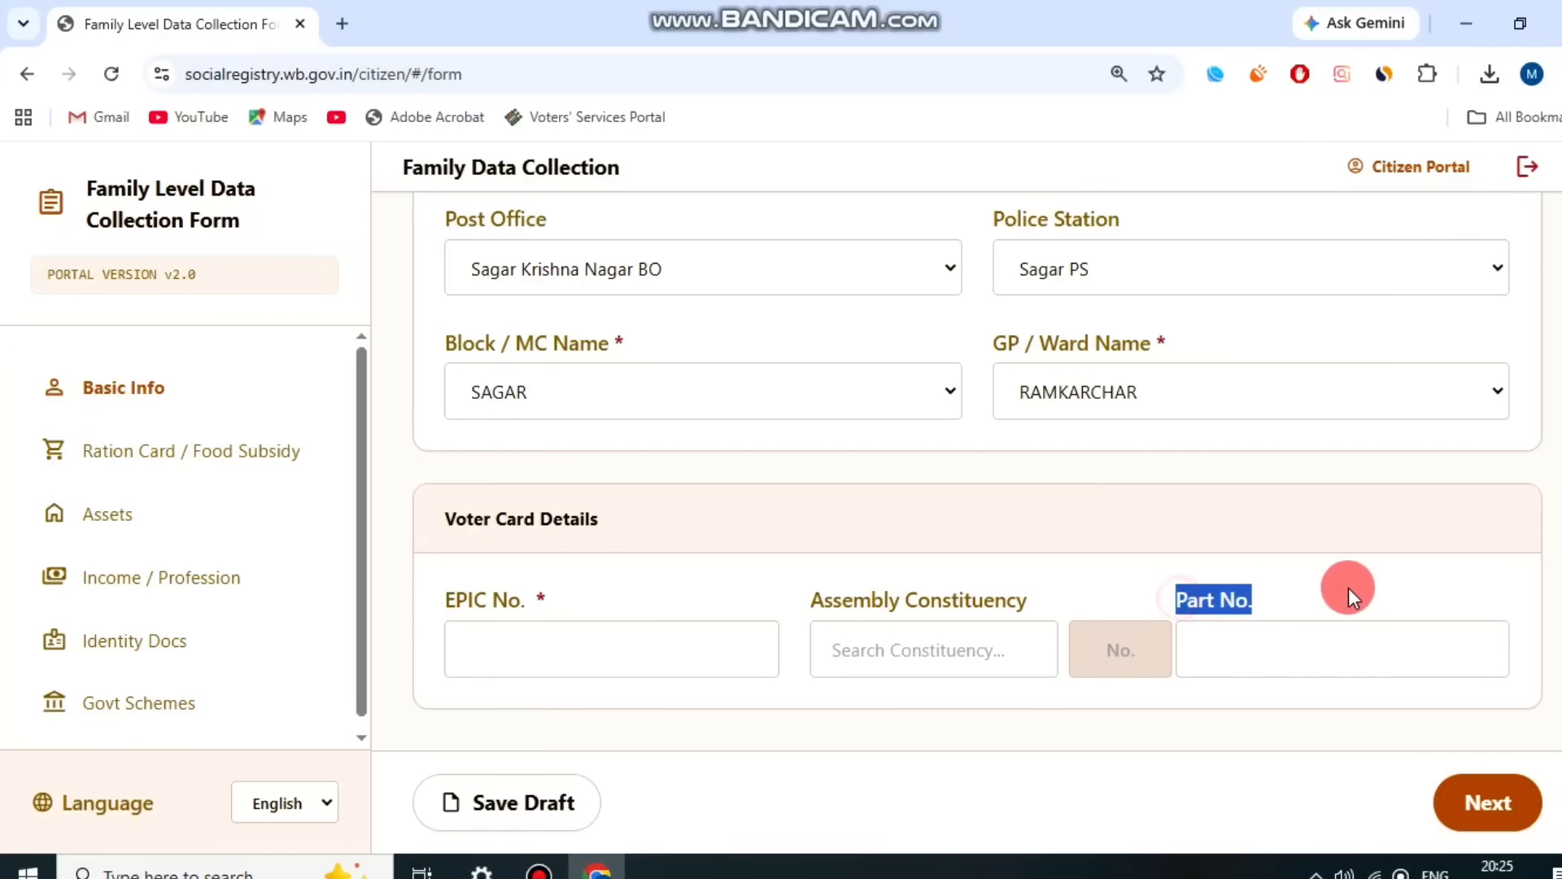
left_click(1335, 589)
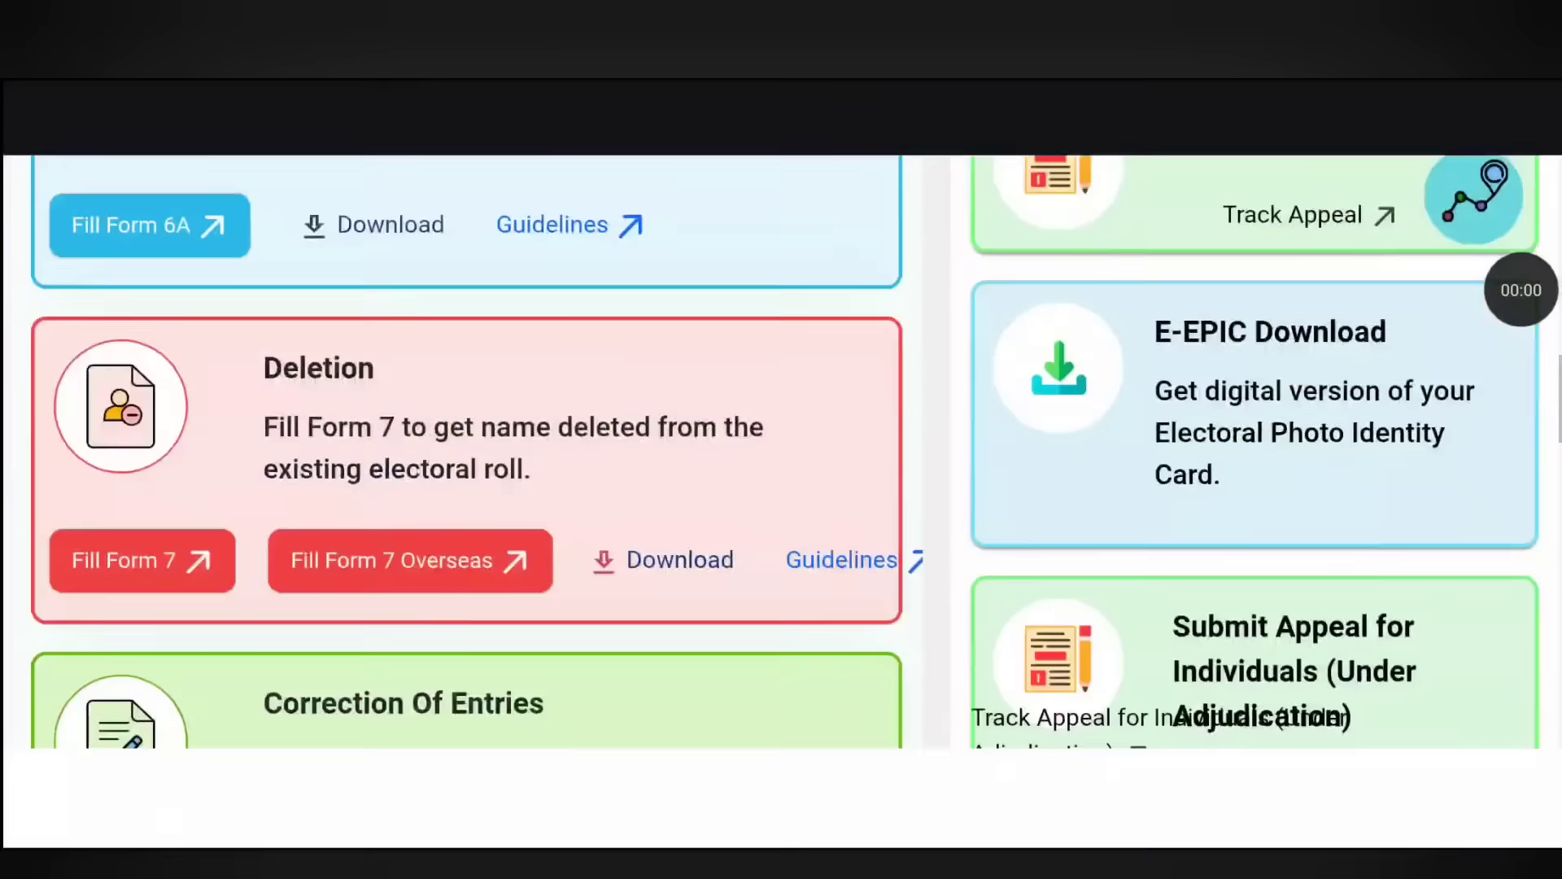
On voters.eci.gov.in, find the Search Your Name in Voter List service and mark it with an arrow
scroll(781, 504, "down", 5)
scroll(781, 504, "up", 1)
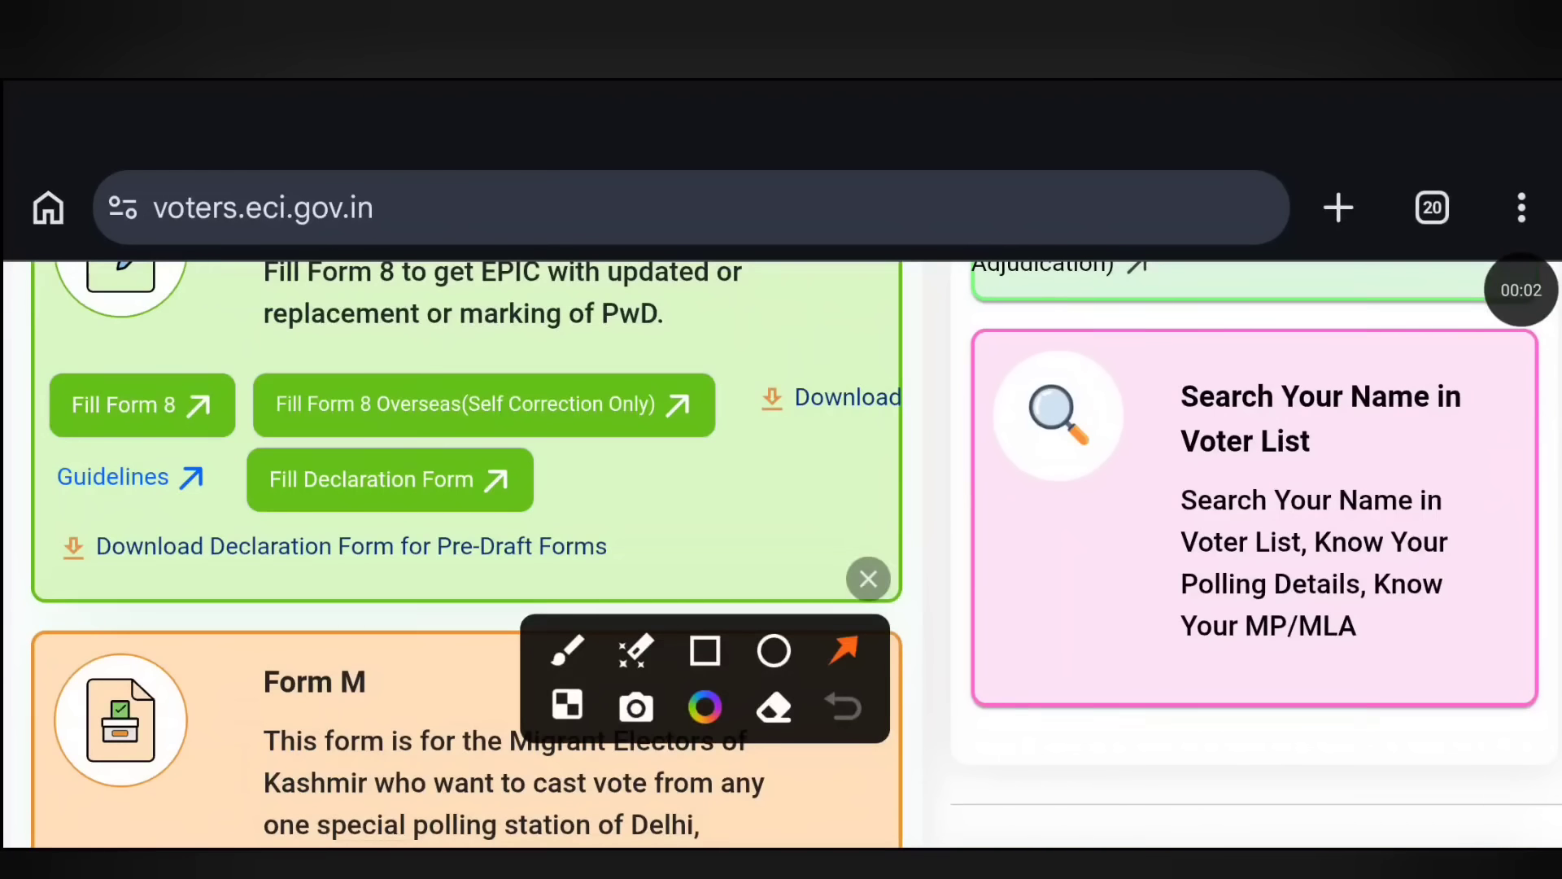
left_click_drag(952, 765, 1090, 541)
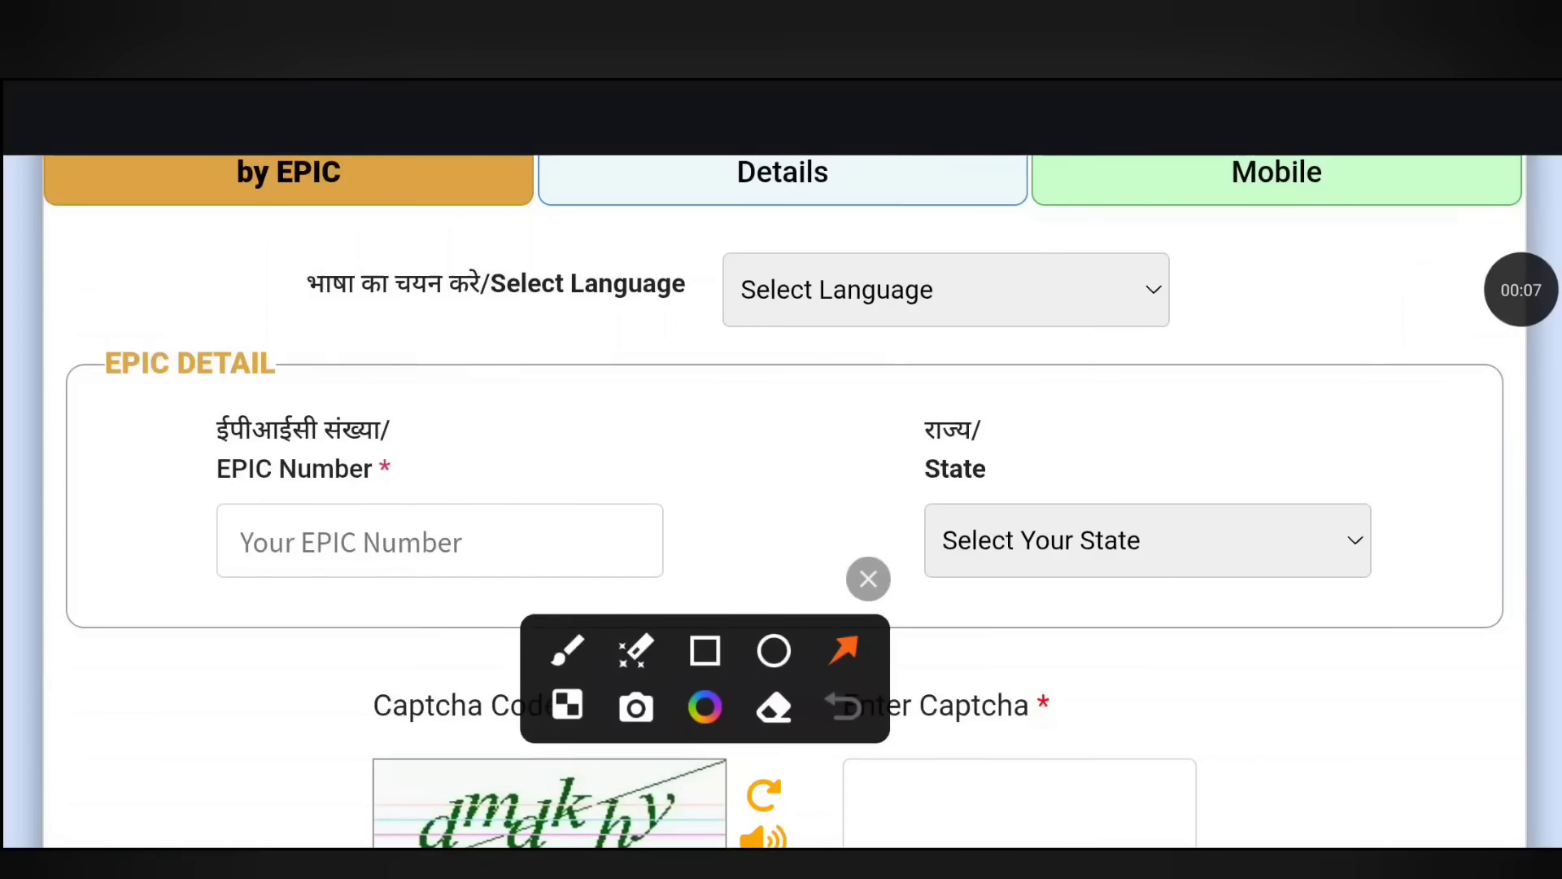
Mark the EPIC Number, State and captcha fields and the search control of the search-by-EPIC form with arrows
left_click_drag(662, 350, 511, 511)
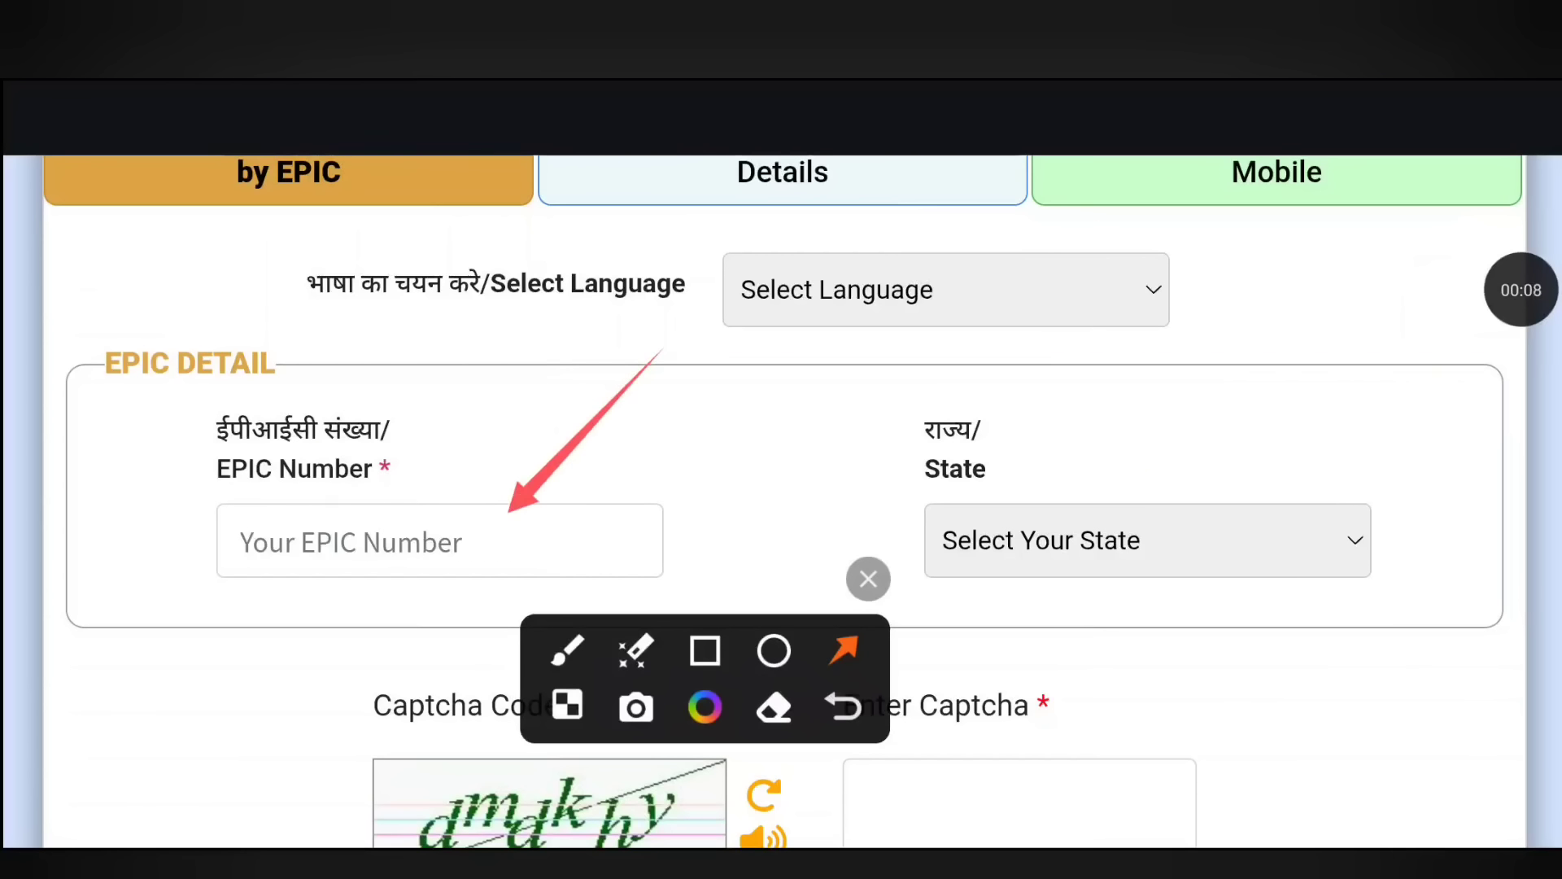
left_click_drag(1179, 388, 1108, 516)
left_click(868, 579)
scroll(781, 505, "down", 5)
left_click(1422, 348)
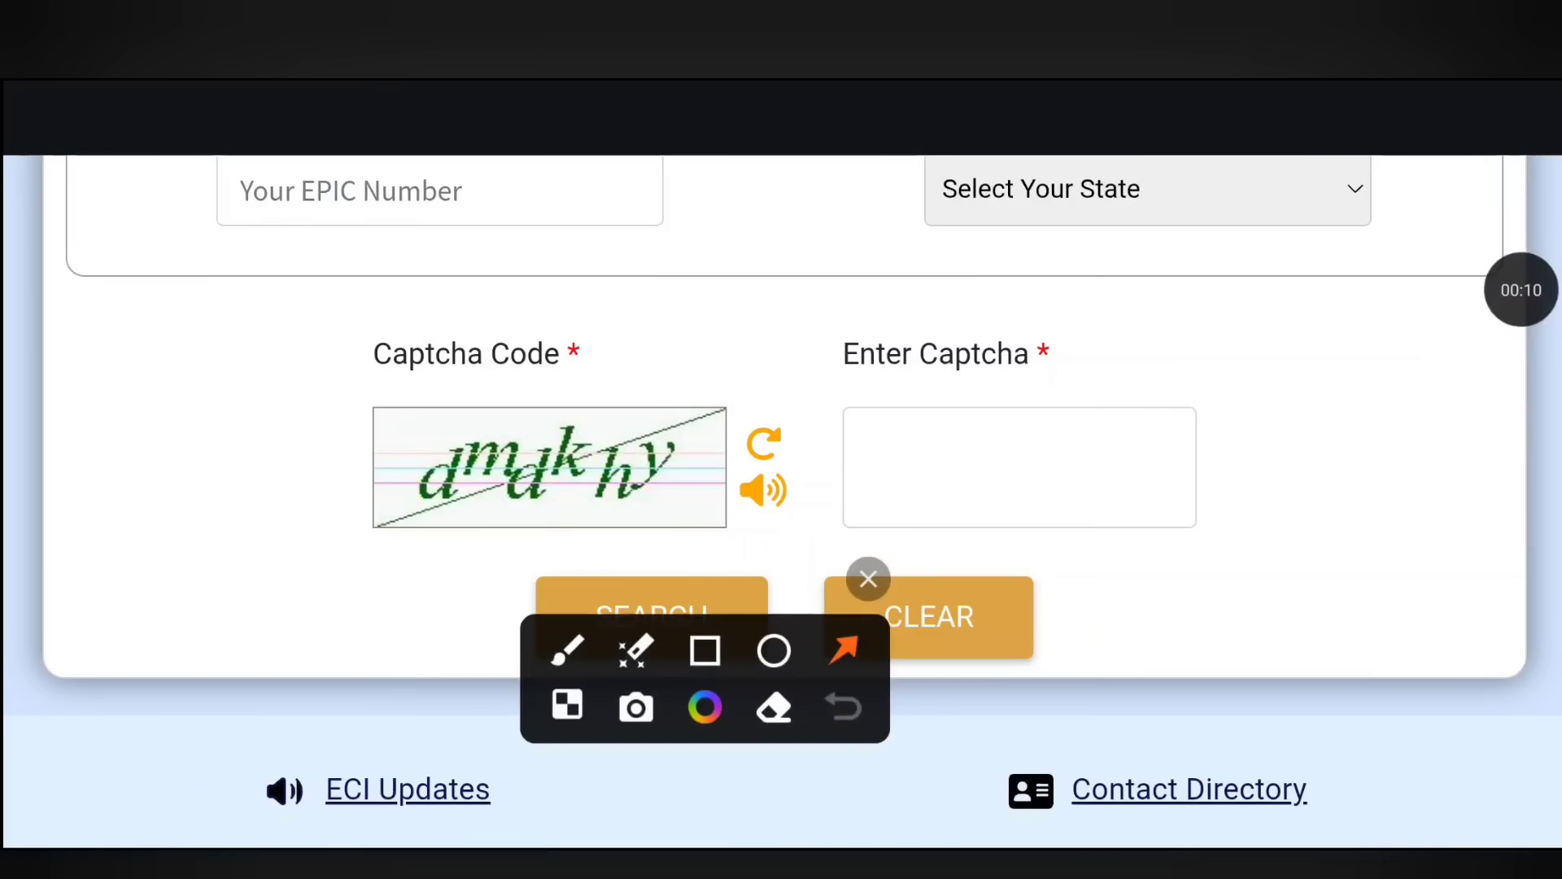
left_click_drag(1191, 310, 1047, 436)
left_click_drag(814, 716, 1310, 754)
left_click_drag(366, 653, 531, 635)
left_click(1479, 666)
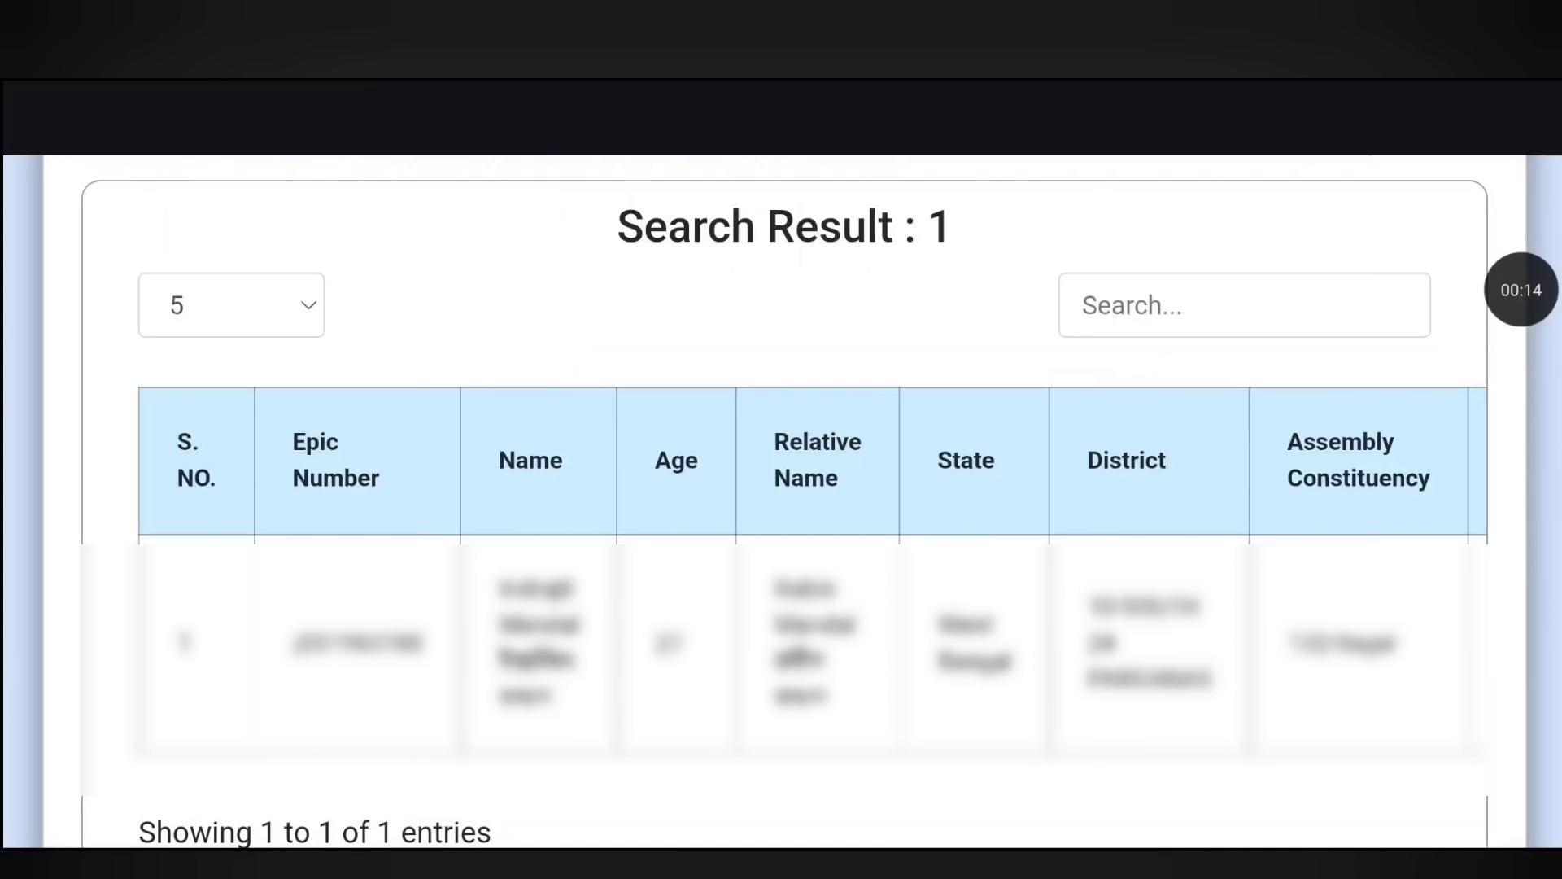
Examine the voter search result and outline its Assembly Constituency, Part and Part Serial Number columns
scroll(781, 643, "right", 7)
scroll(781, 643, "right", 3)
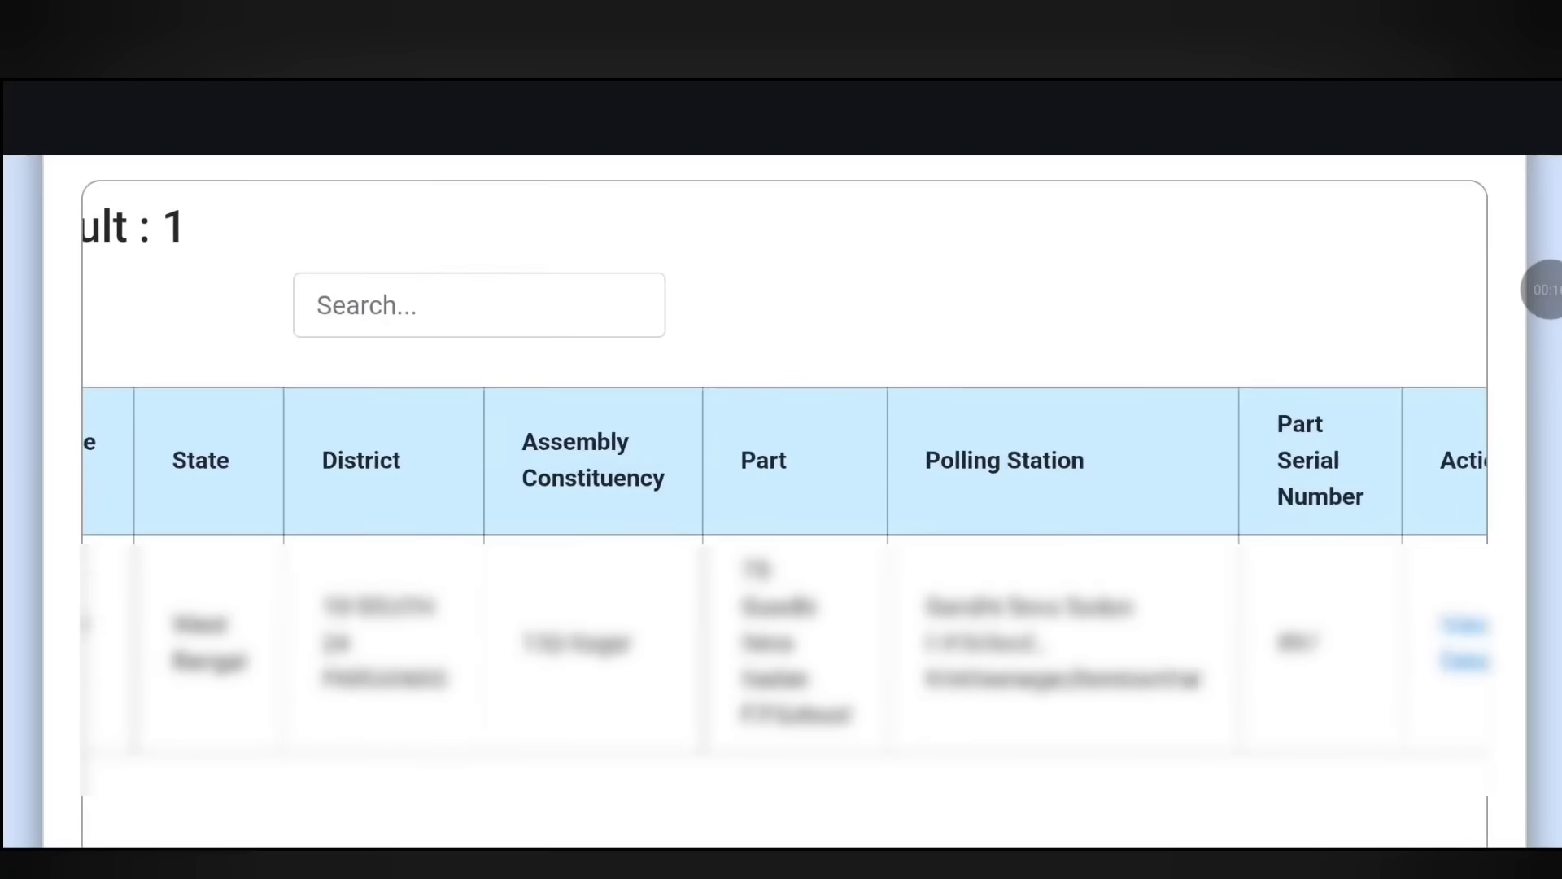
left_click(1521, 289)
left_click(1417, 349)
left_click(1316, 736)
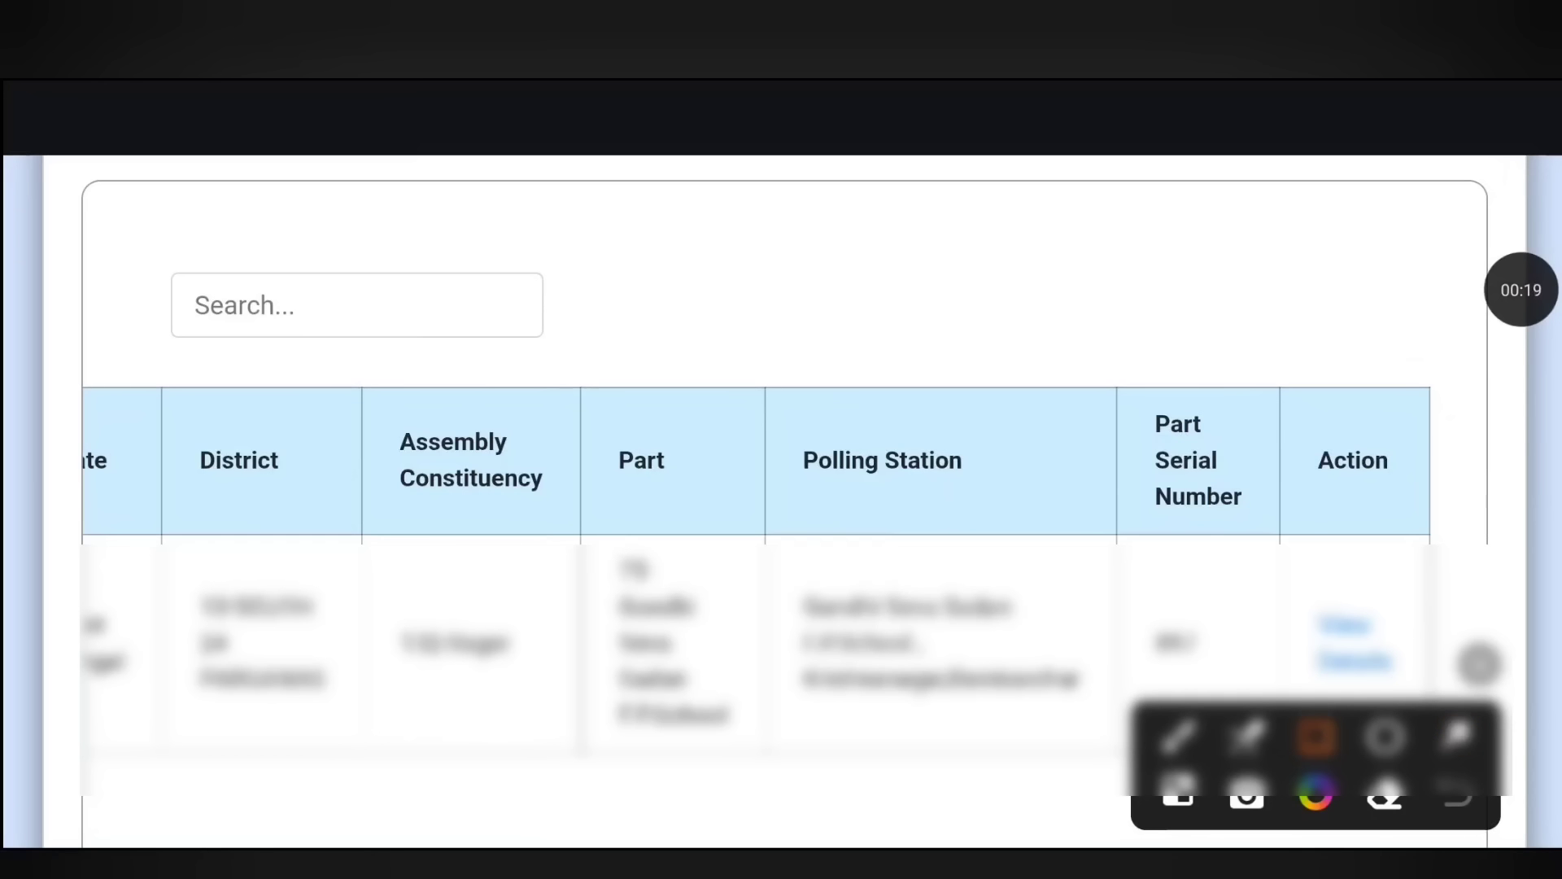
mouse_move(336, 377)
left_mouse_down()
mouse_move(554, 746)
mouse_move(589, 769)
mouse_move(765, 773)
left_mouse_up()
mouse_move(1094, 379)
left_mouse_down()
mouse_move(1143, 638)
mouse_move(1269, 747)
left_mouse_up()
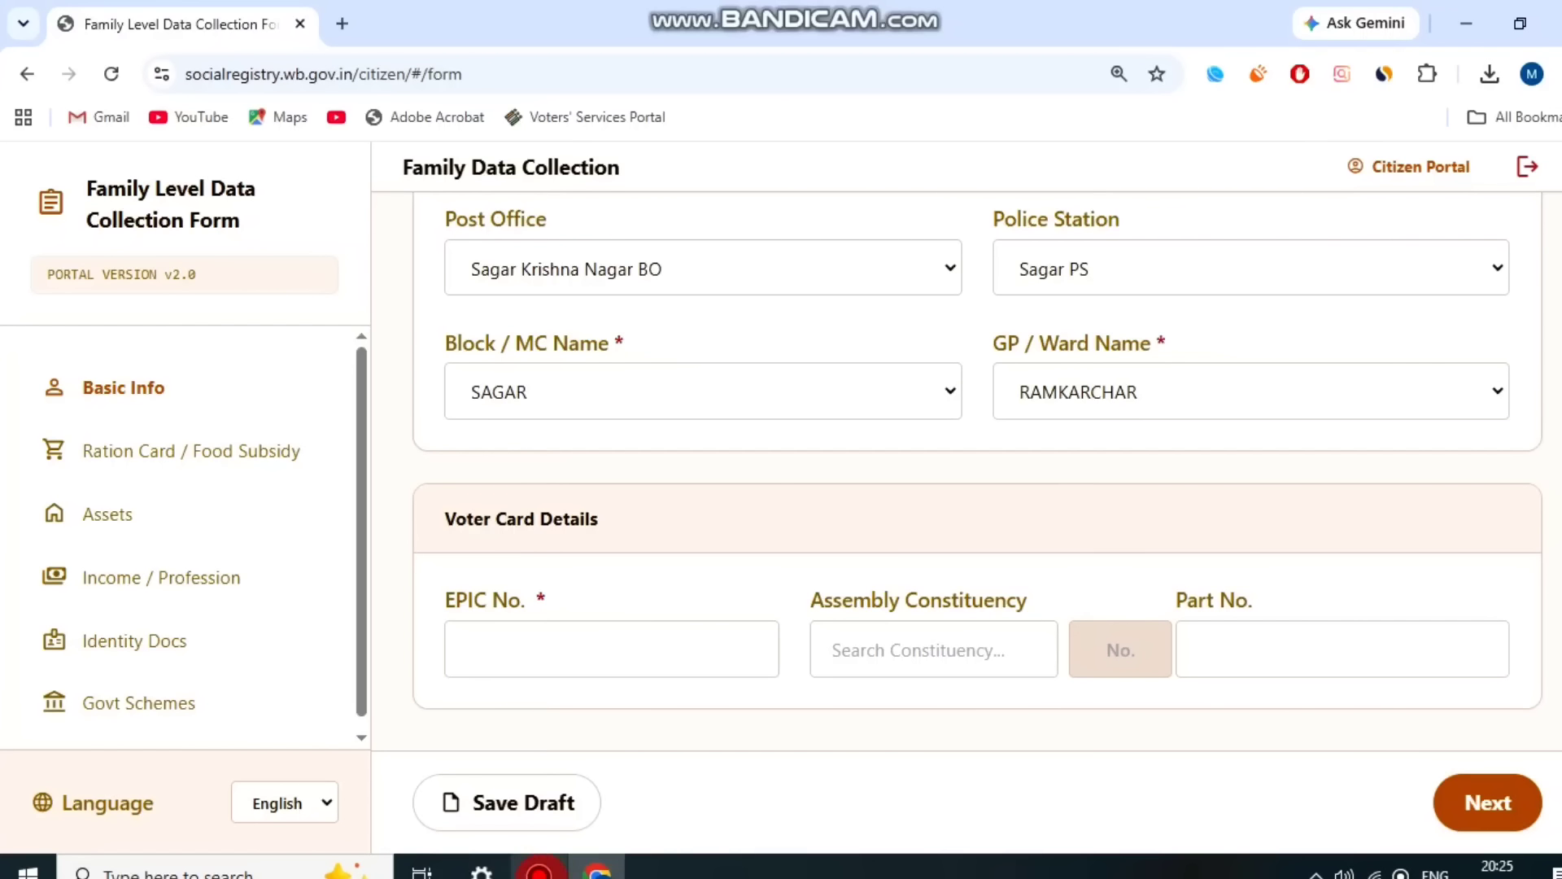
left_click(539, 869)
left_click(647, 143)
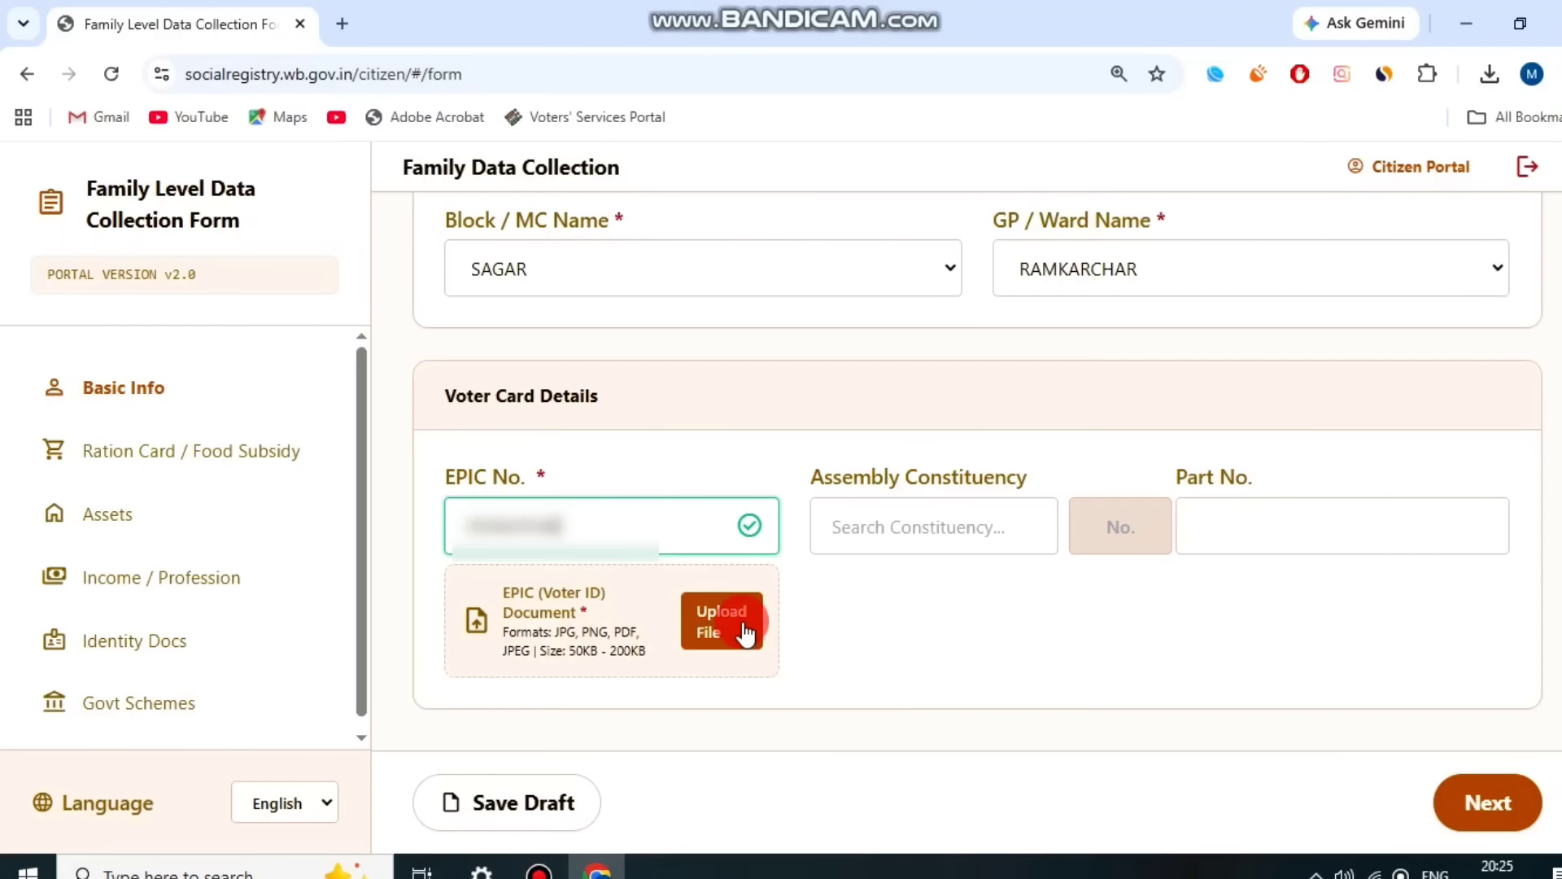
Set the Assembly Constituency to 26 - Siliguri under Voter Card Details
left_click(900, 526)
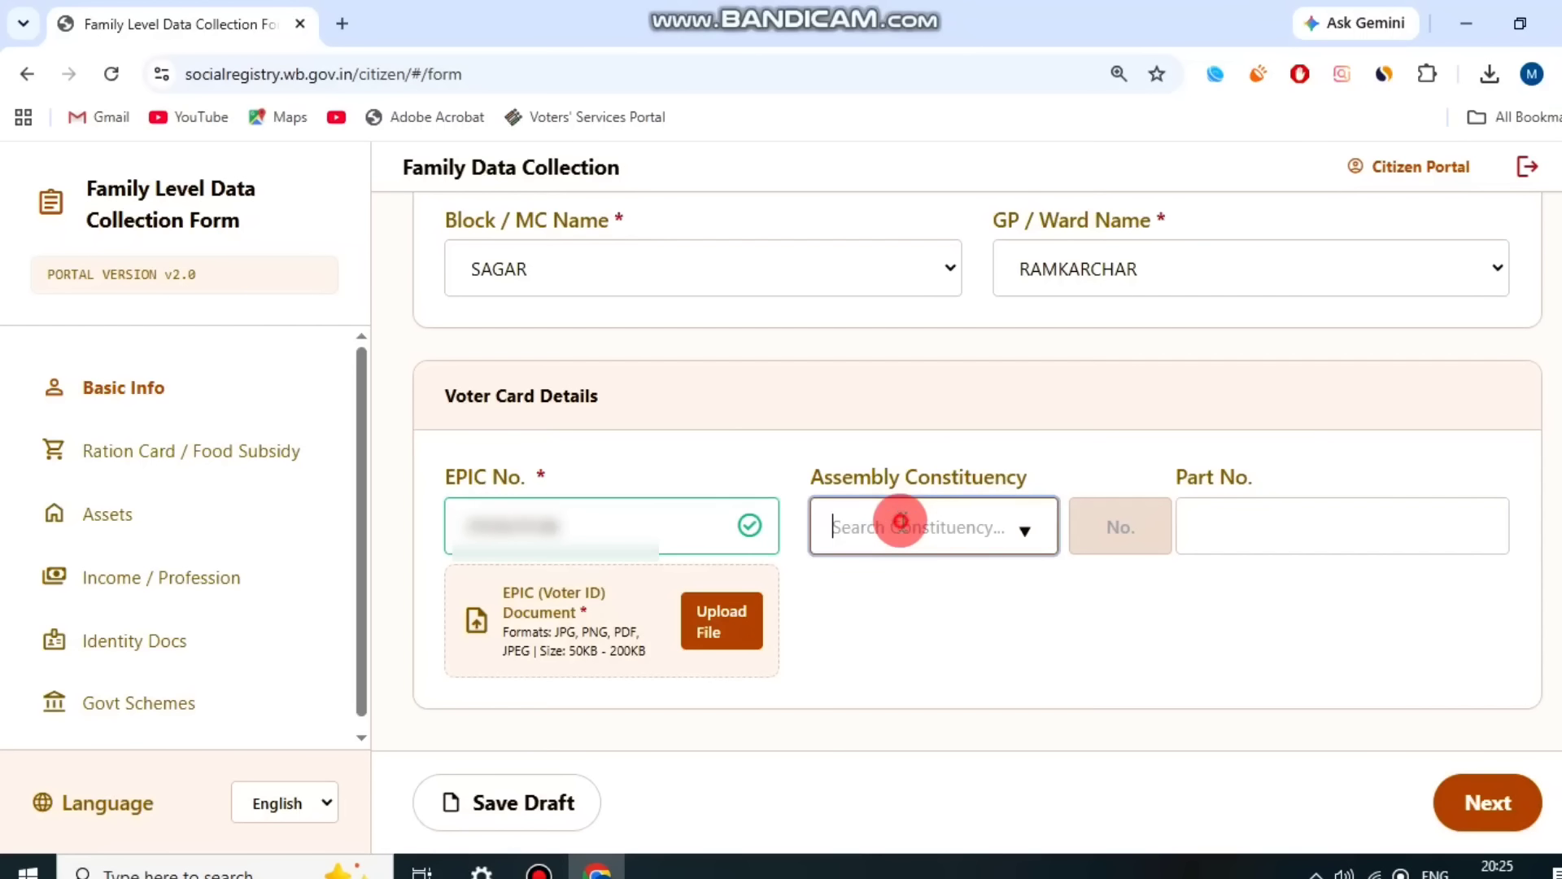
scroll(1164, 414, "down", 9)
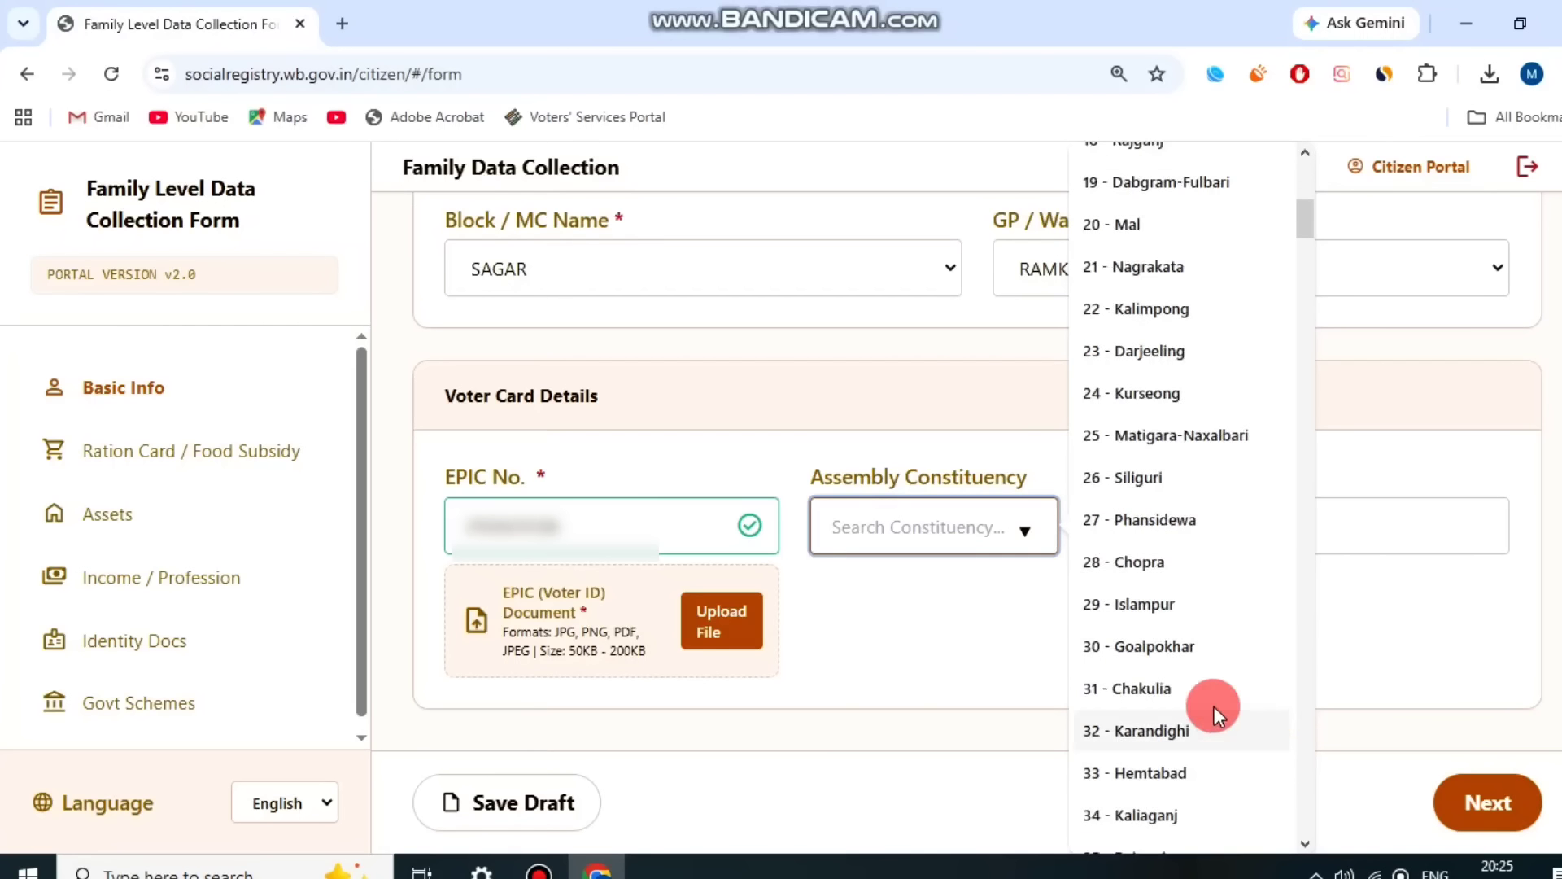
left_click(1157, 489)
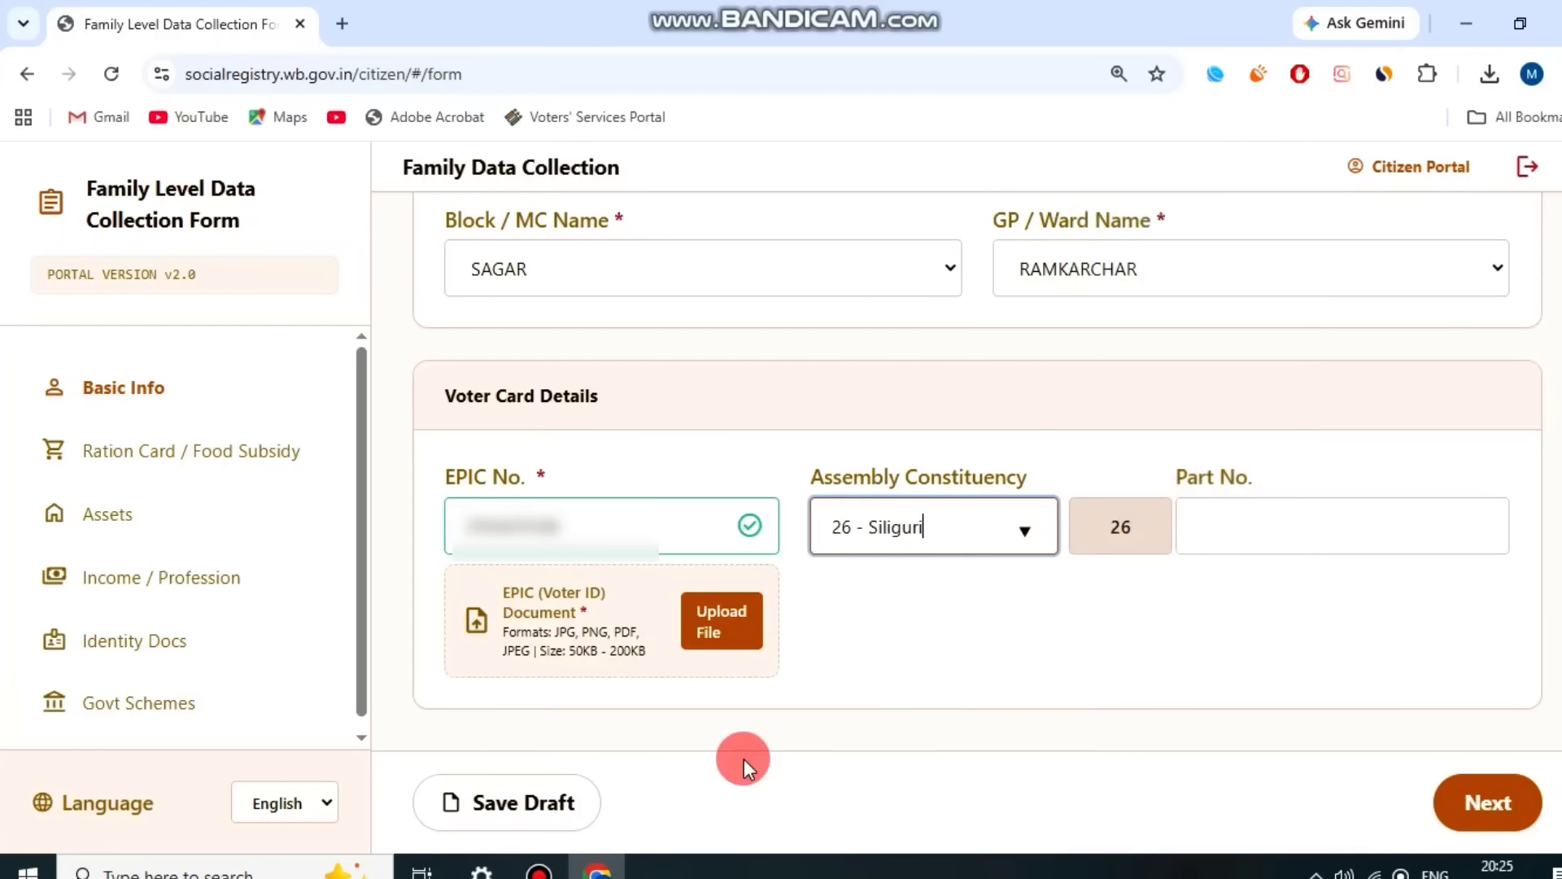
left_click(538, 869)
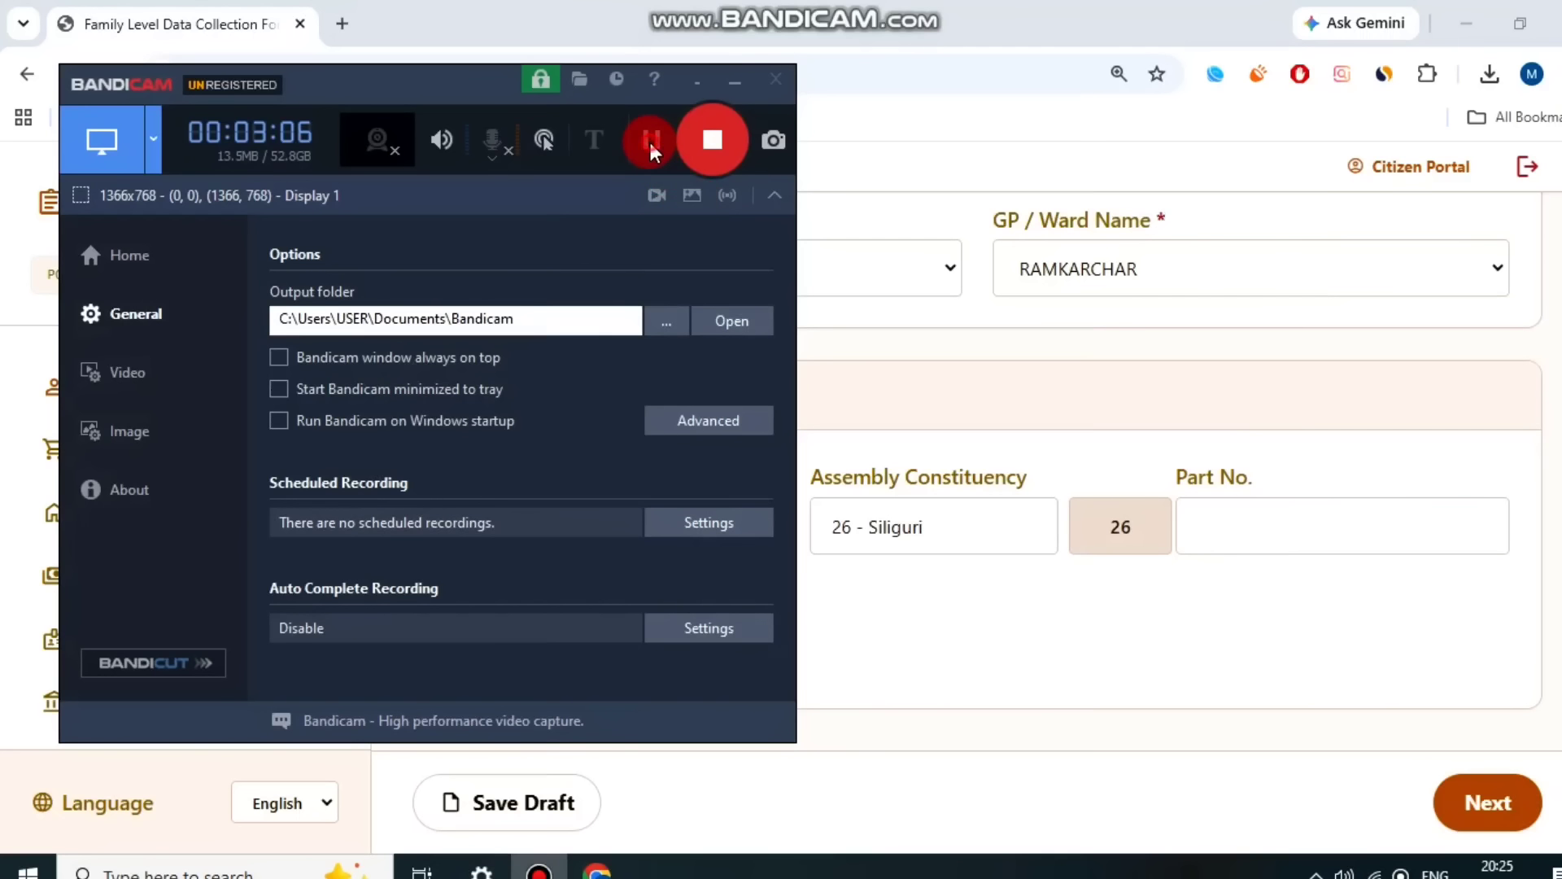
left_click(651, 143)
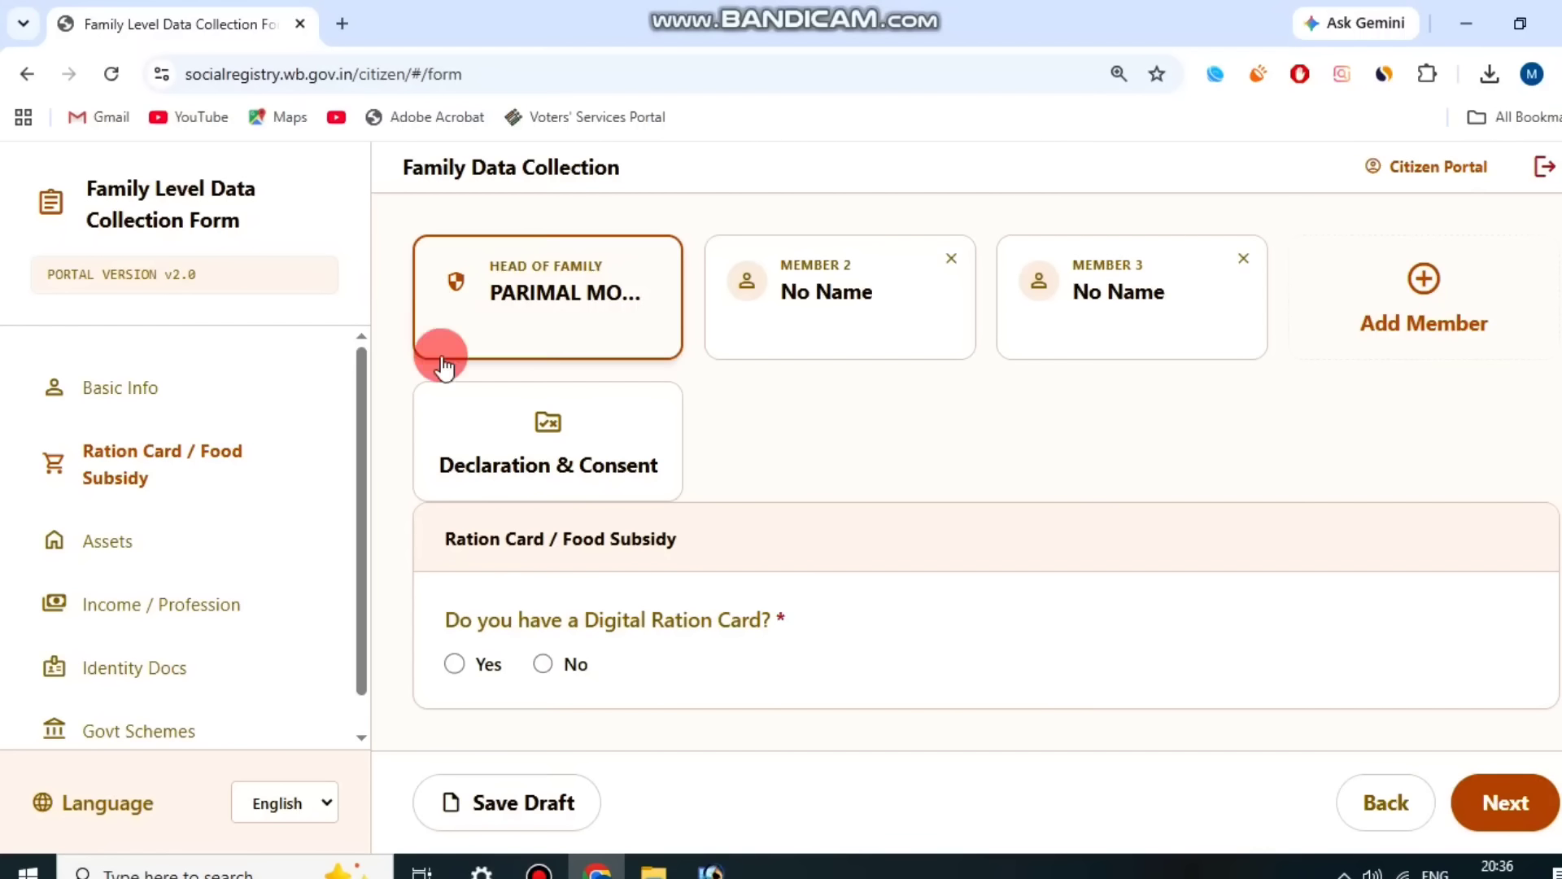
Highlight the Ration Card / Food Subsidy section and answer Yes to having a Digital Ration Card
left_click_drag(439, 539, 737, 538)
left_click(735, 551)
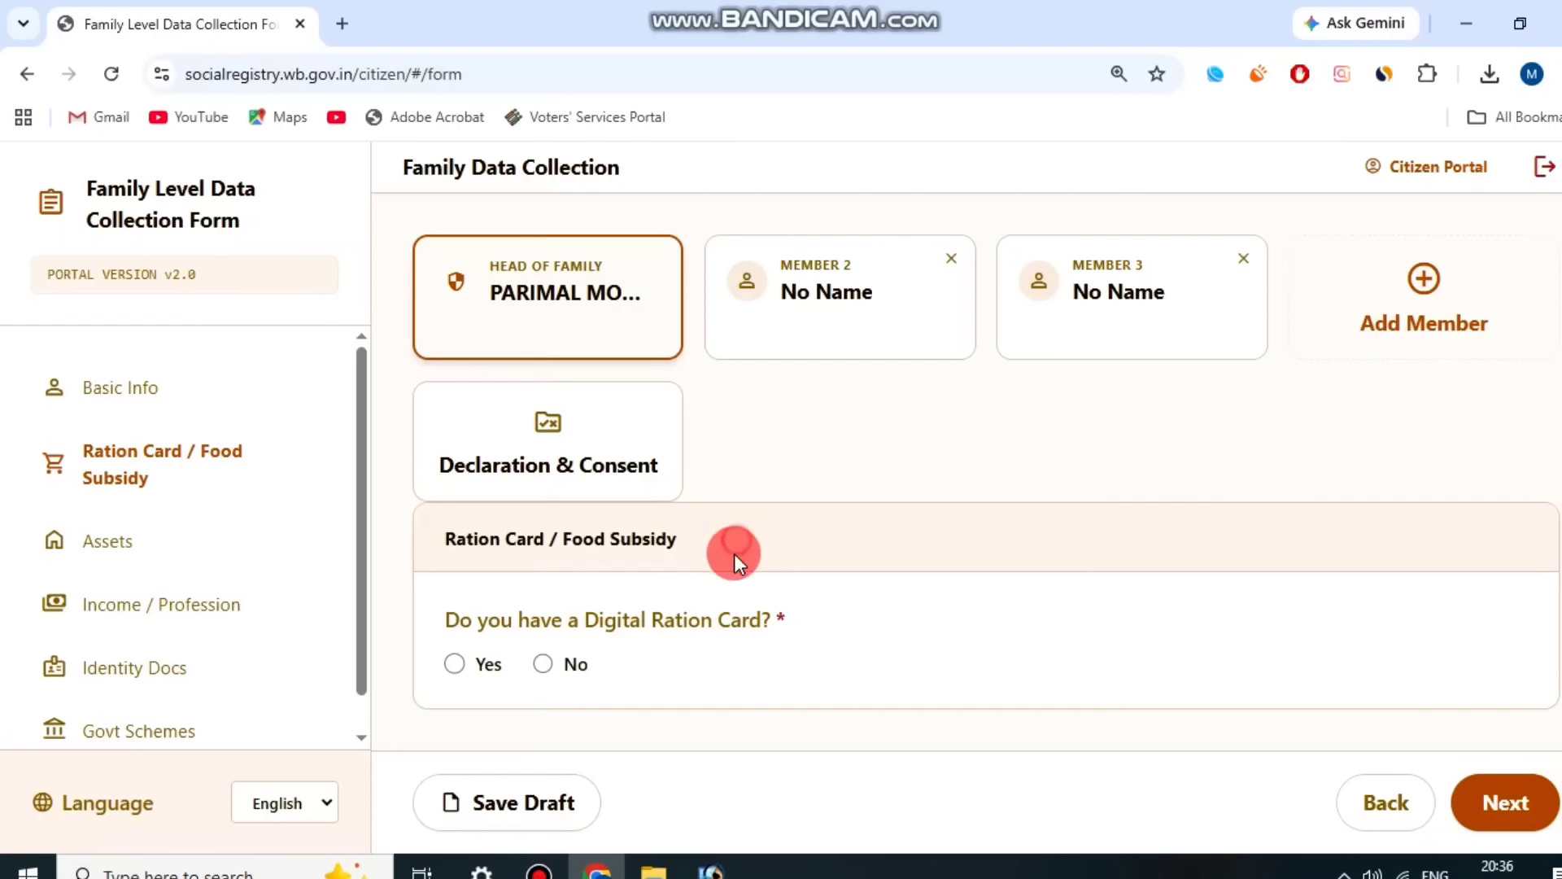
left_click_drag(477, 642, 829, 585)
left_click(832, 589)
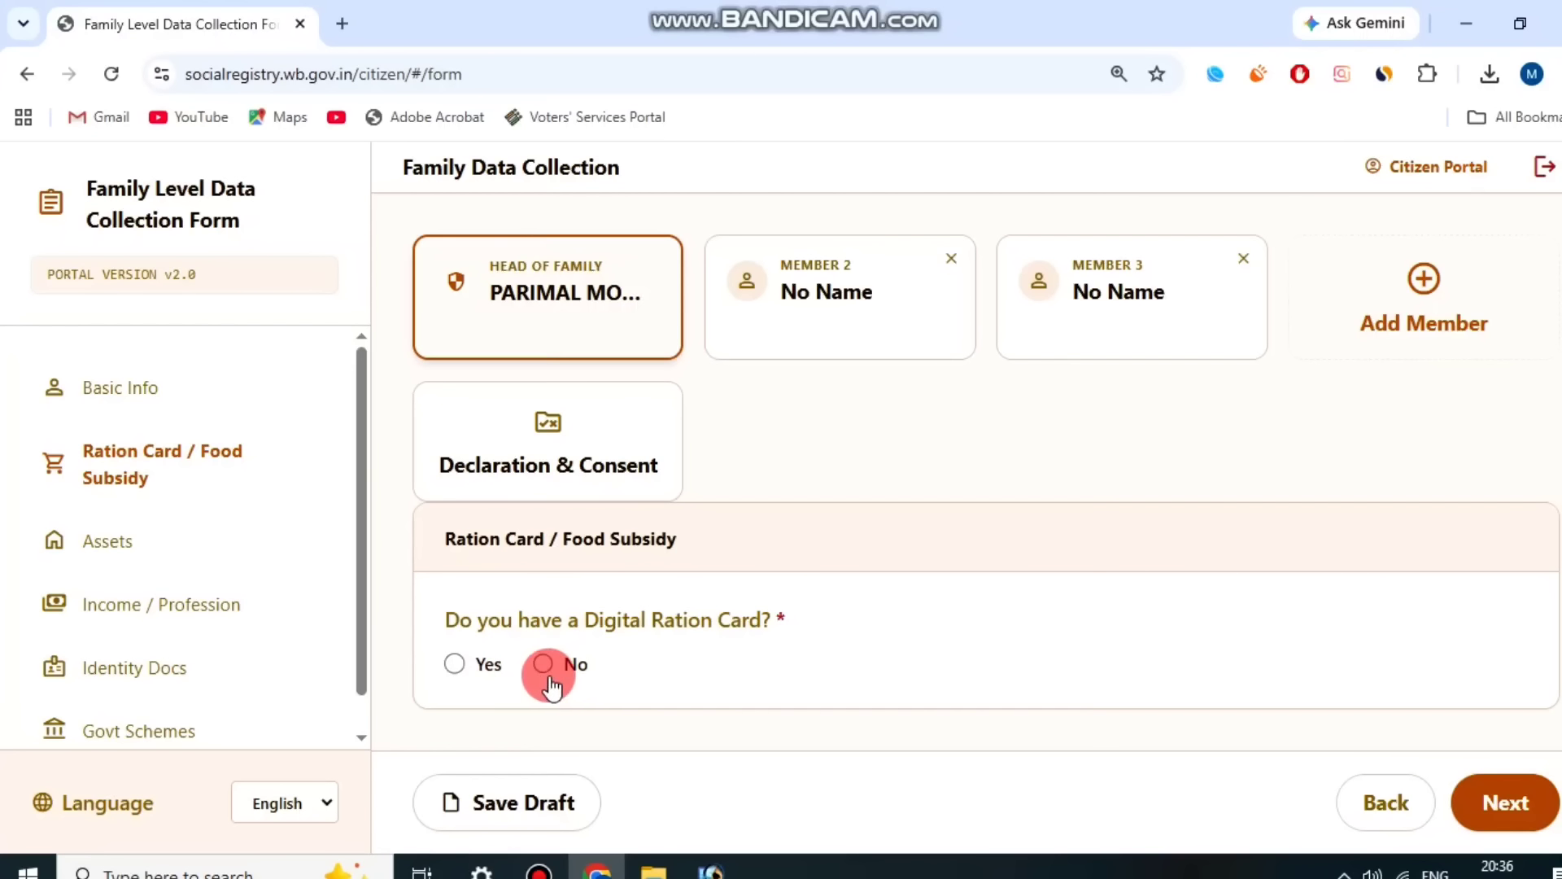
left_click(454, 664)
scroll(667, 602, "down", 2)
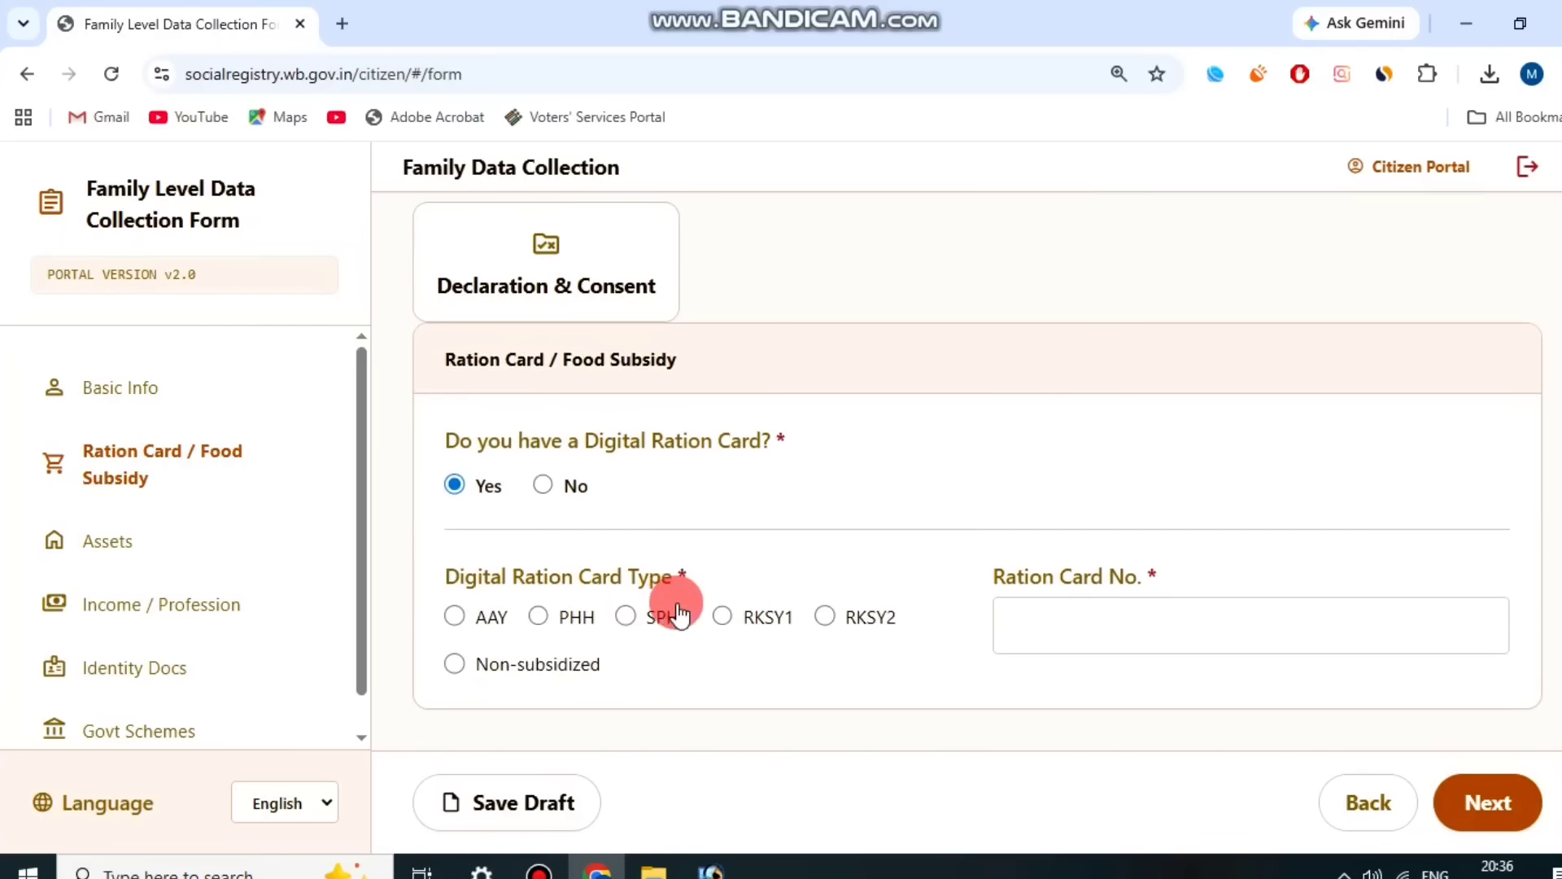
Set the Digital Ration Card Type to RKSY1 and point out the Ration Card No. field
left_click_drag(567, 580, 665, 577)
left_click(664, 577)
left_click(642, 631)
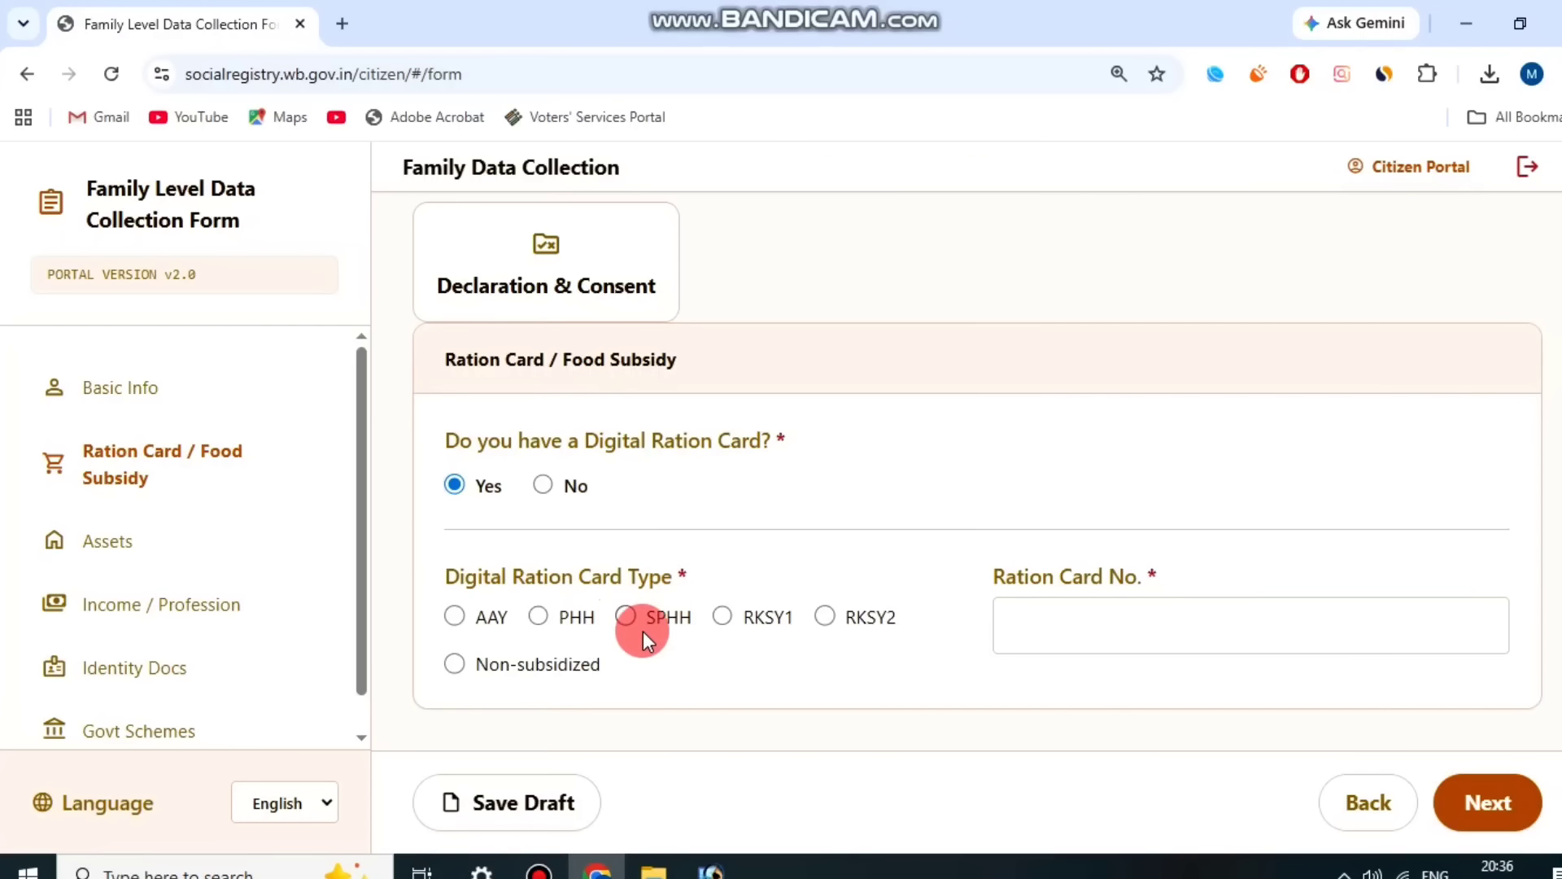
left_click(726, 631)
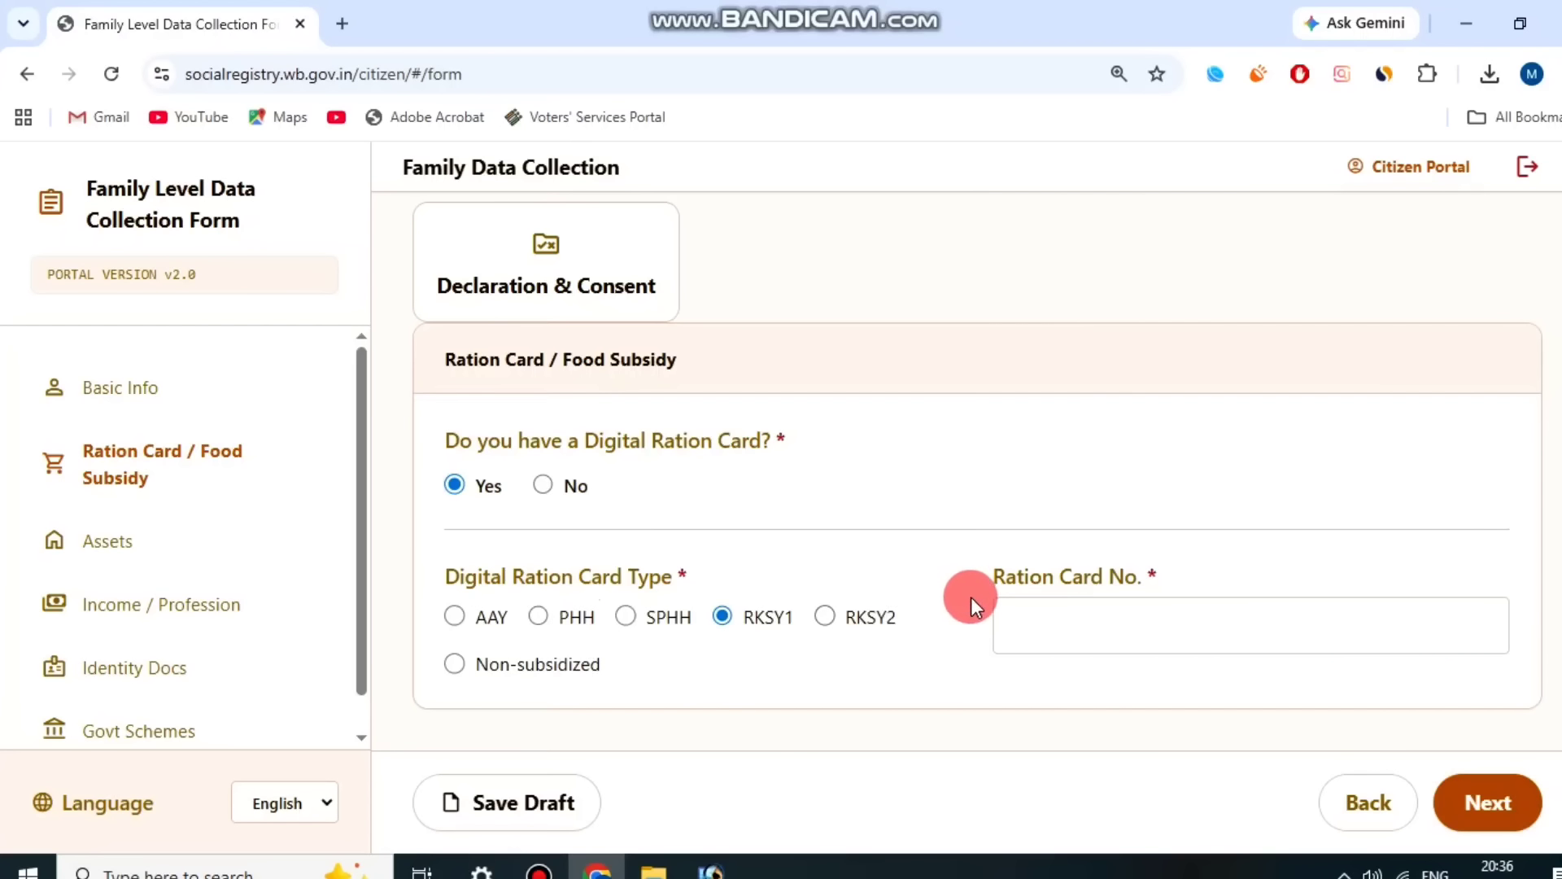
left_click_drag(984, 579, 1204, 574)
left_click(1205, 574)
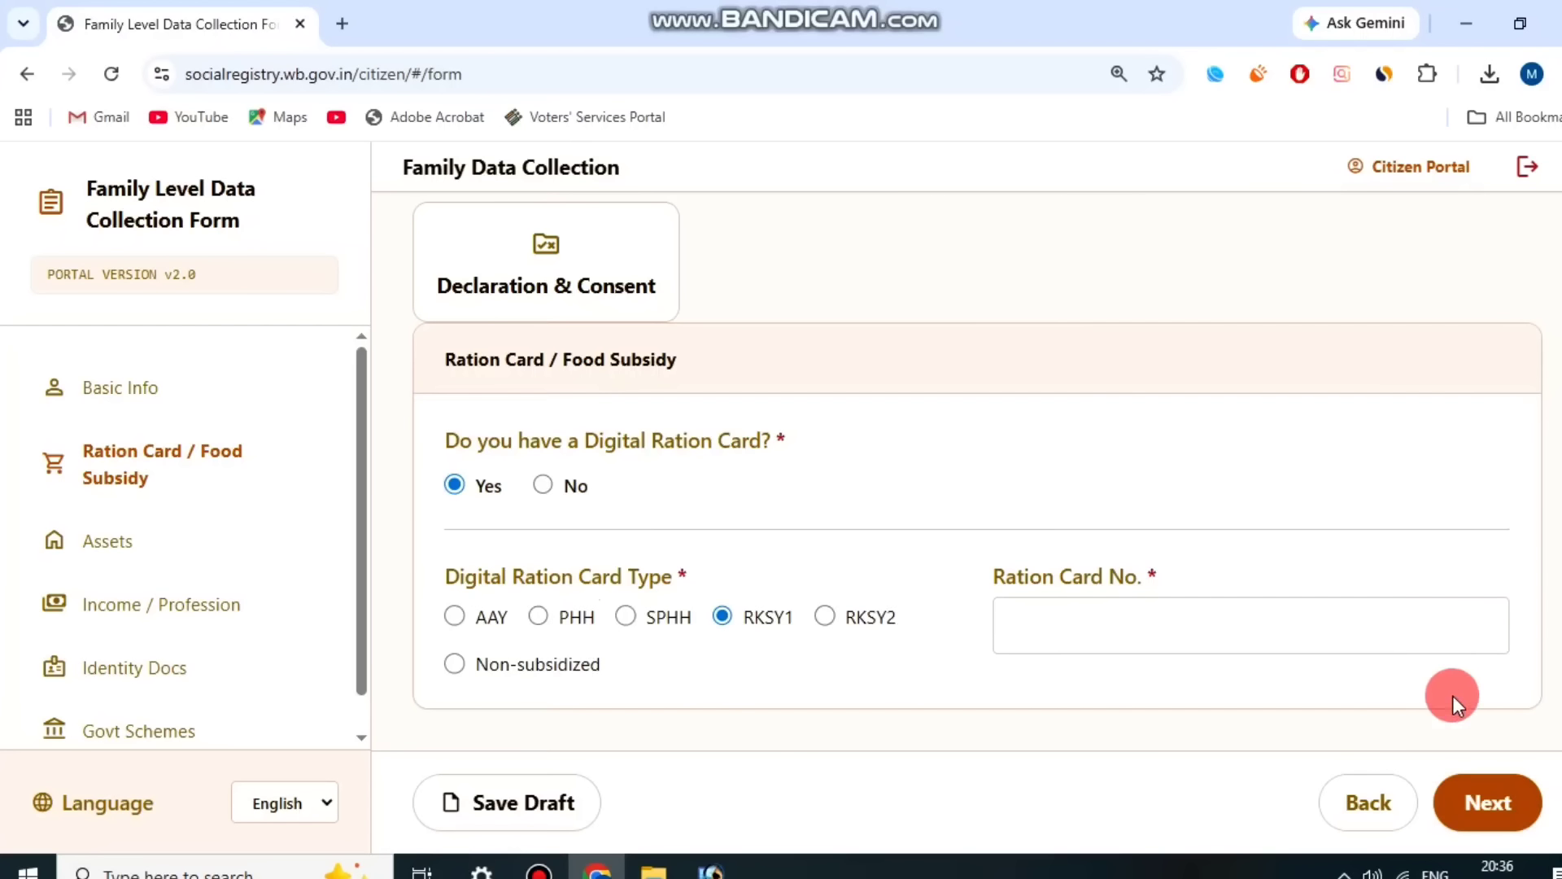
left_click(556, 872)
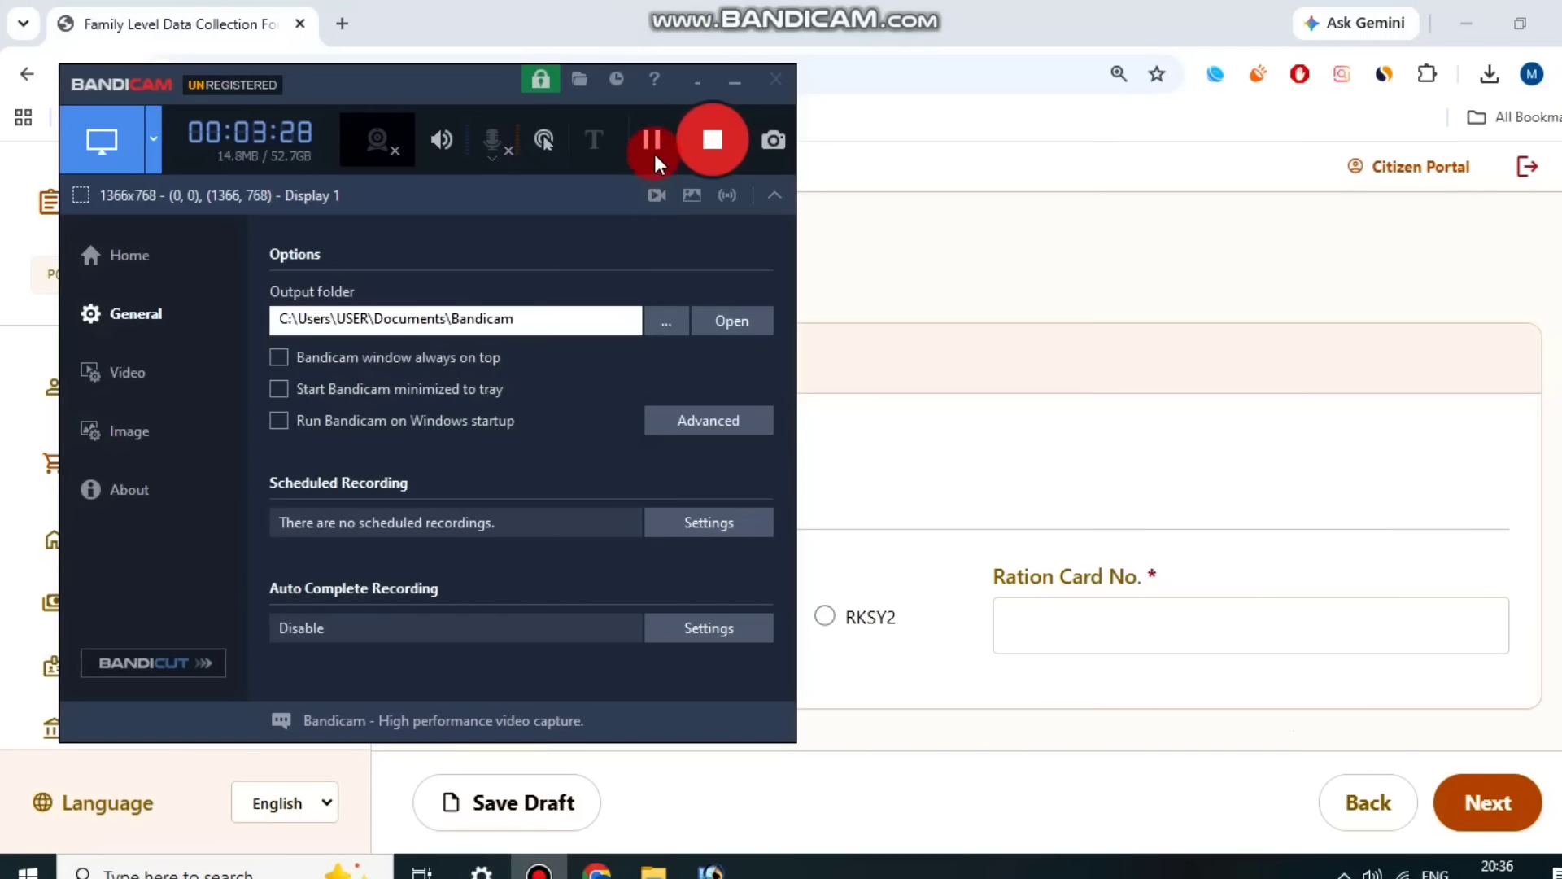
left_click(654, 153)
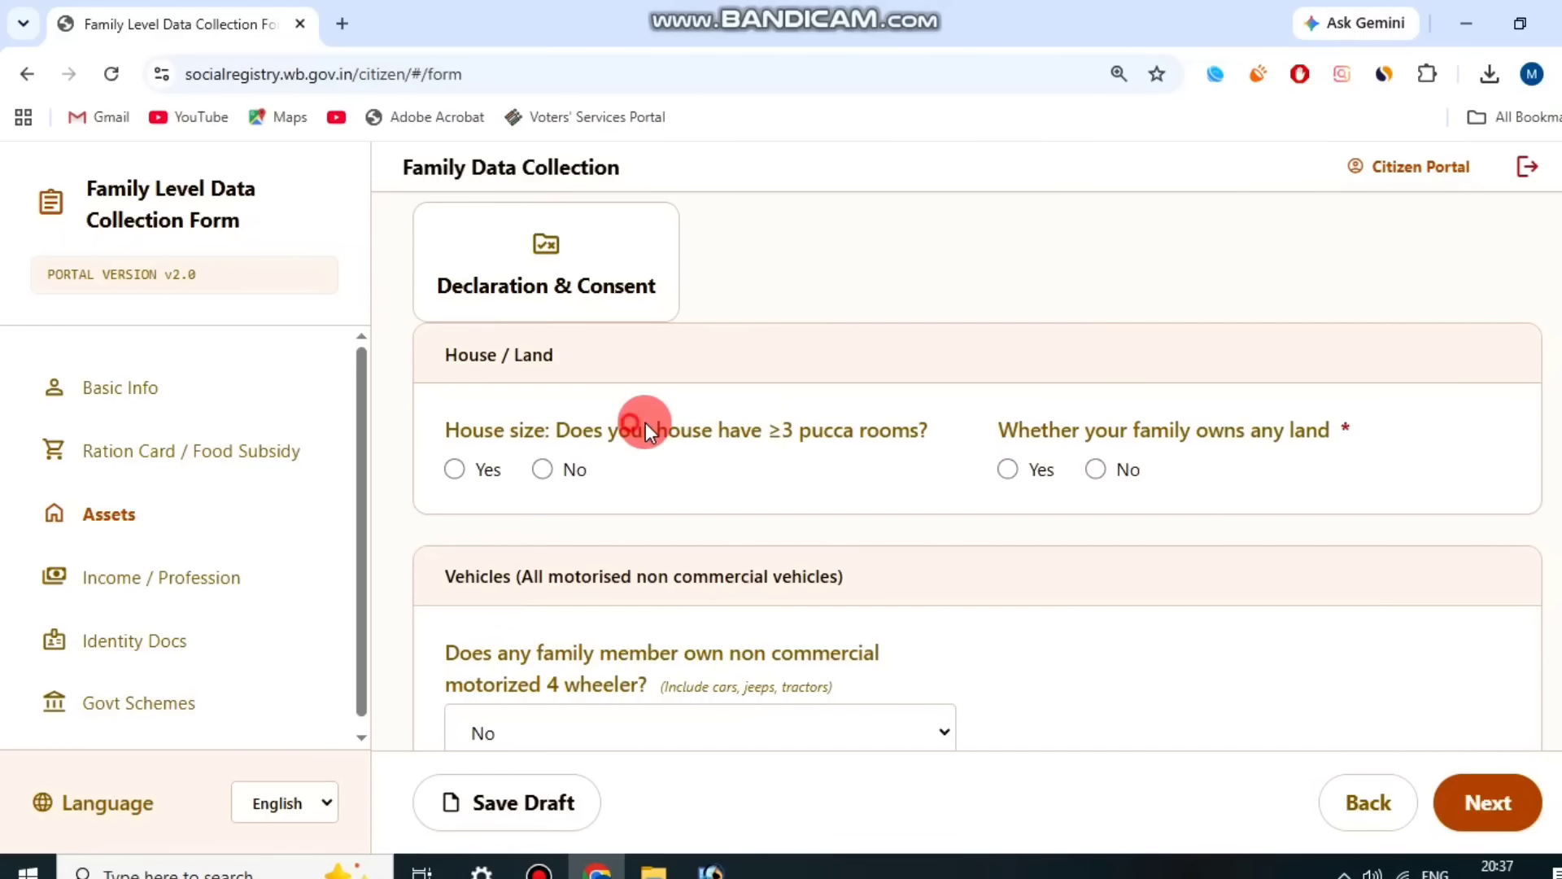
Highlight the house size question and answer Yes to having three or more pucca rooms
left_click_drag(646, 422, 812, 420)
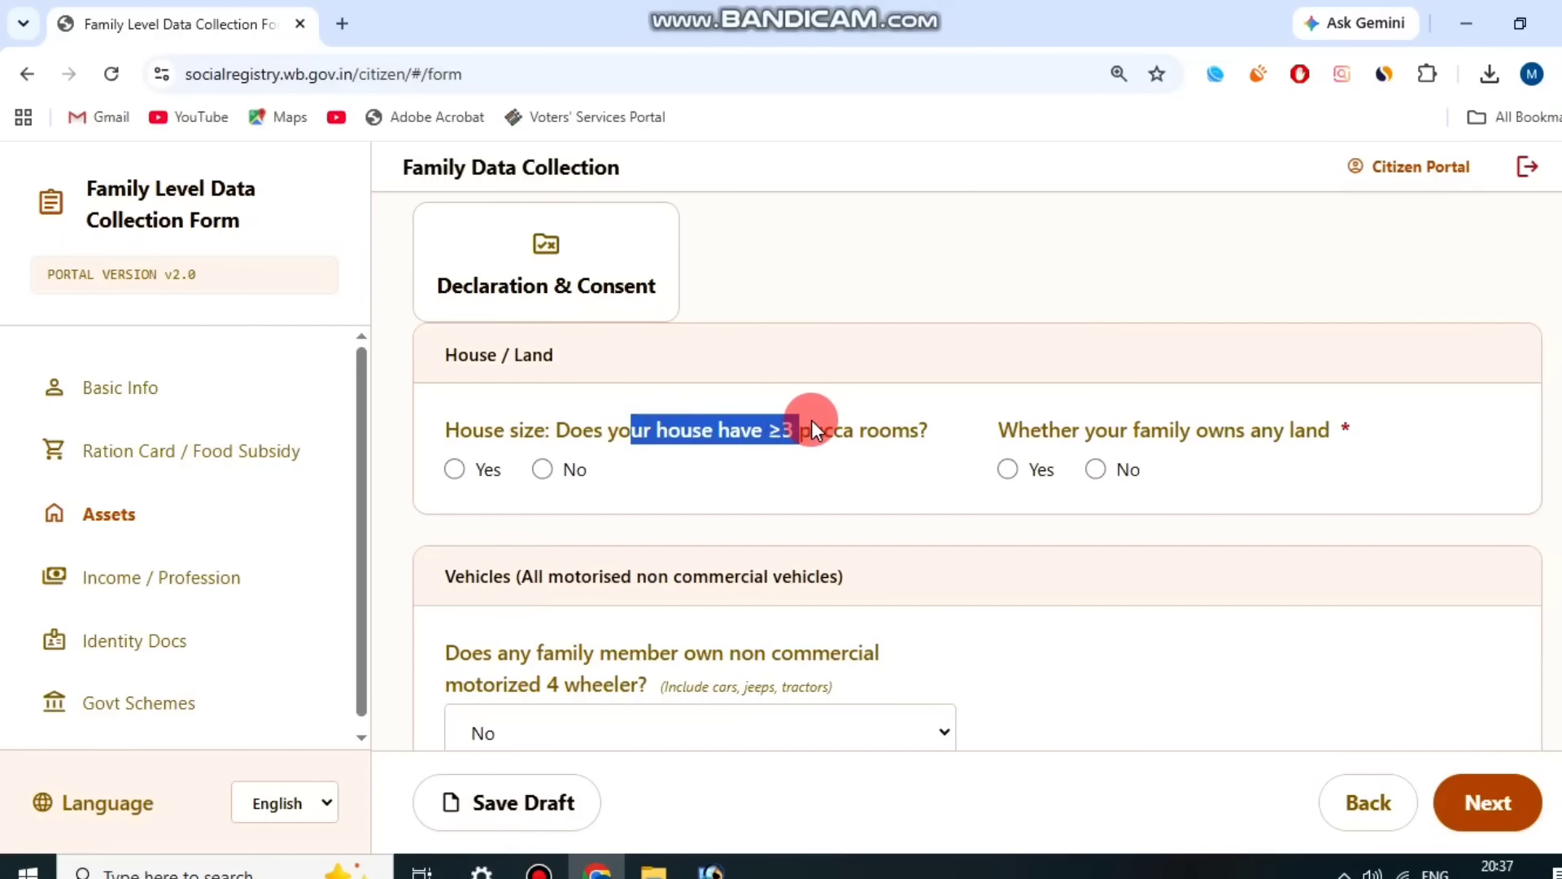
left_click(832, 432)
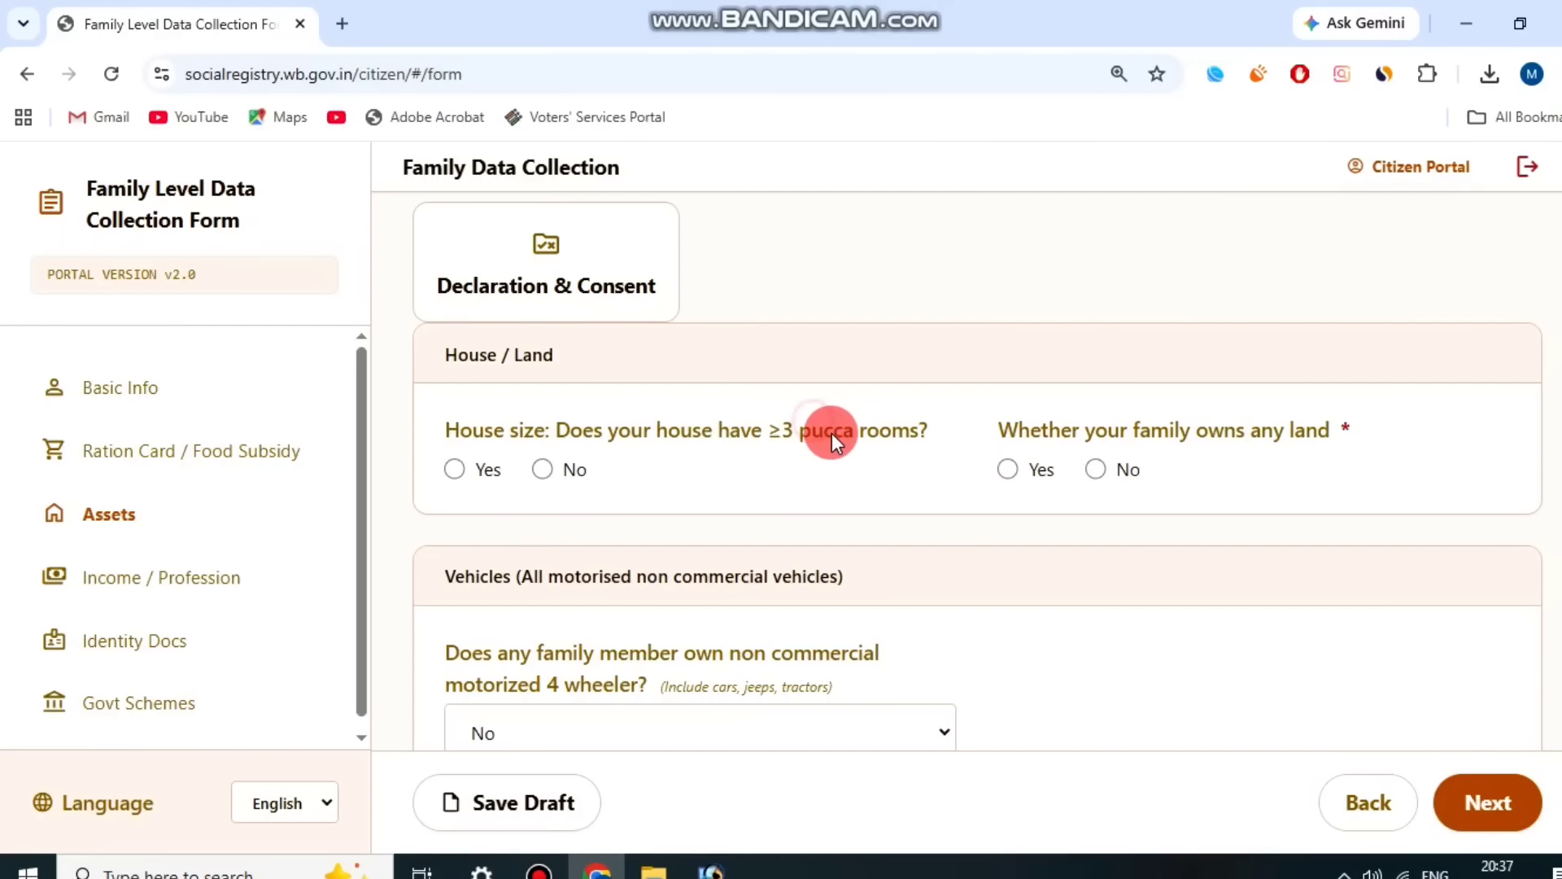
left_click(461, 469)
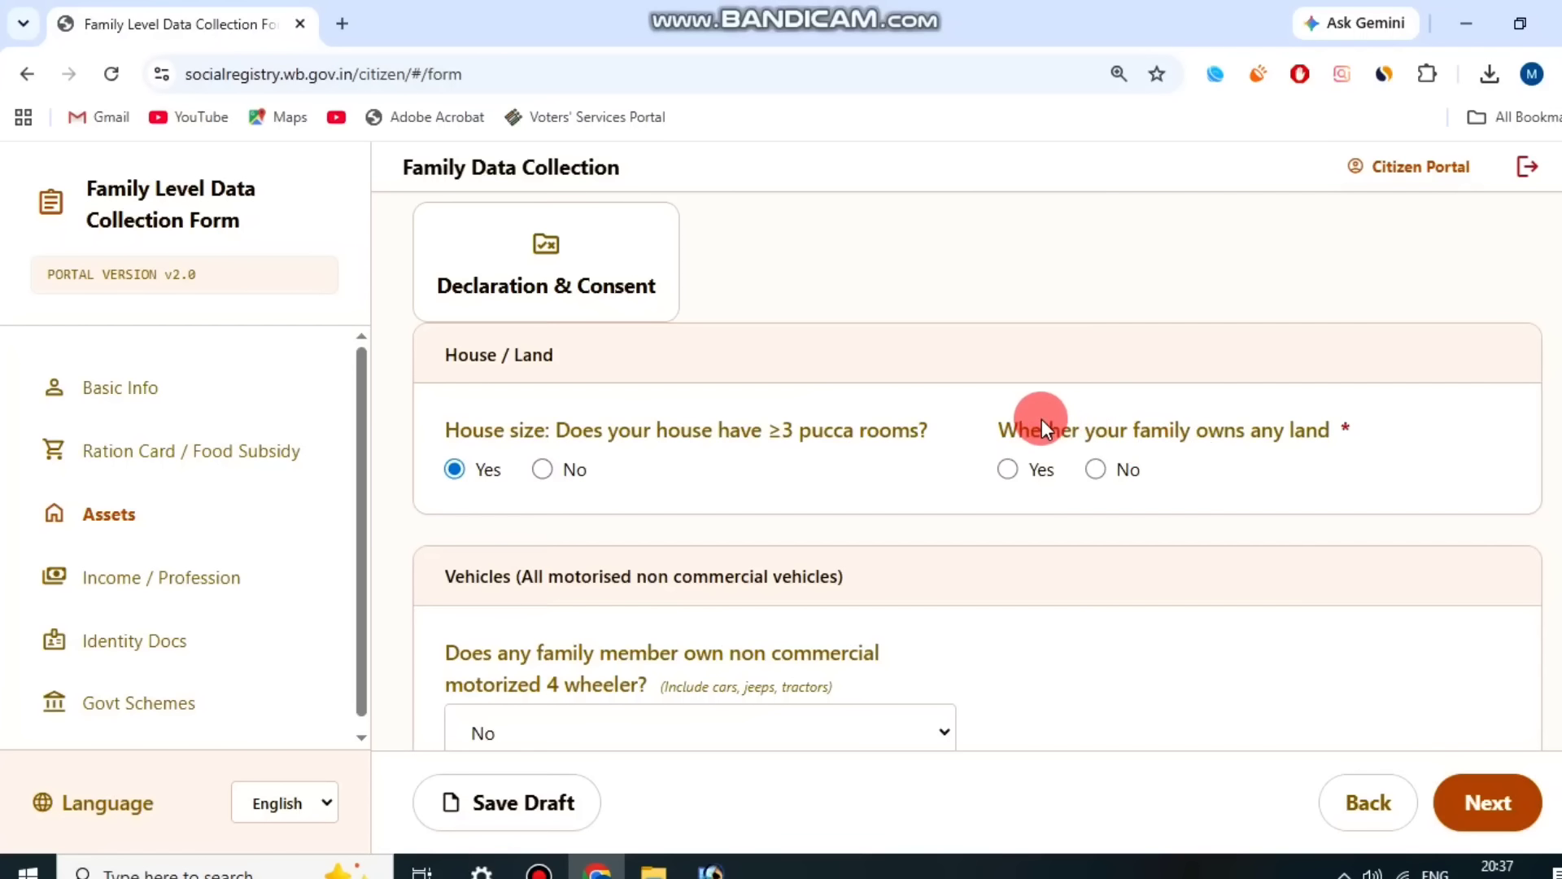
Answer Yes to the family owning land and highlight the total landholding size field label
left_click_drag(1039, 418, 1306, 420)
left_click(1302, 422)
left_click(1008, 469)
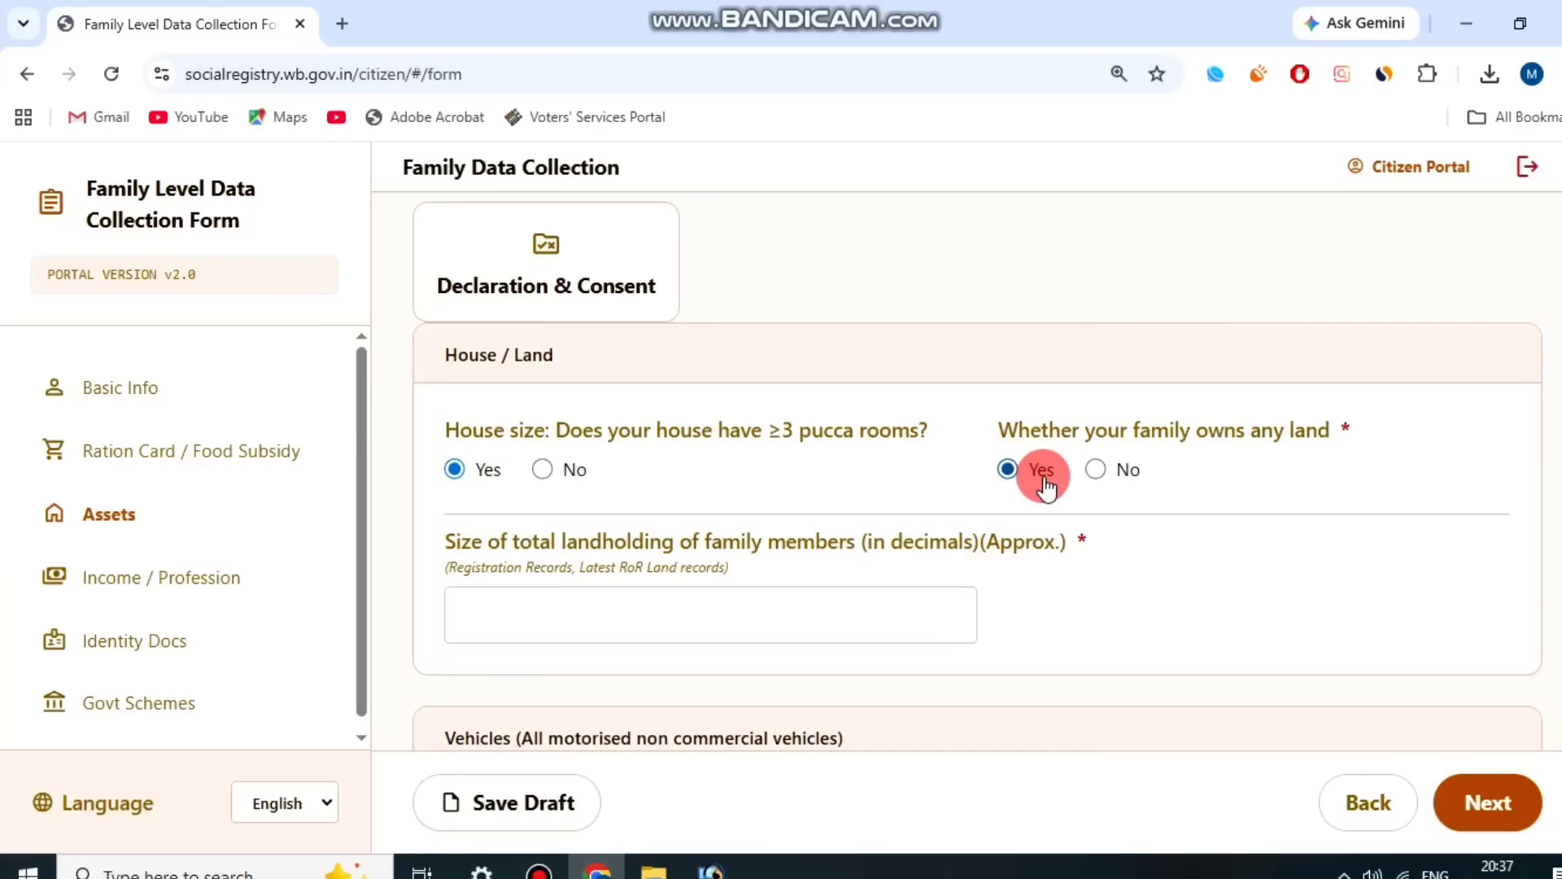
left_click_drag(1171, 423, 1329, 423)
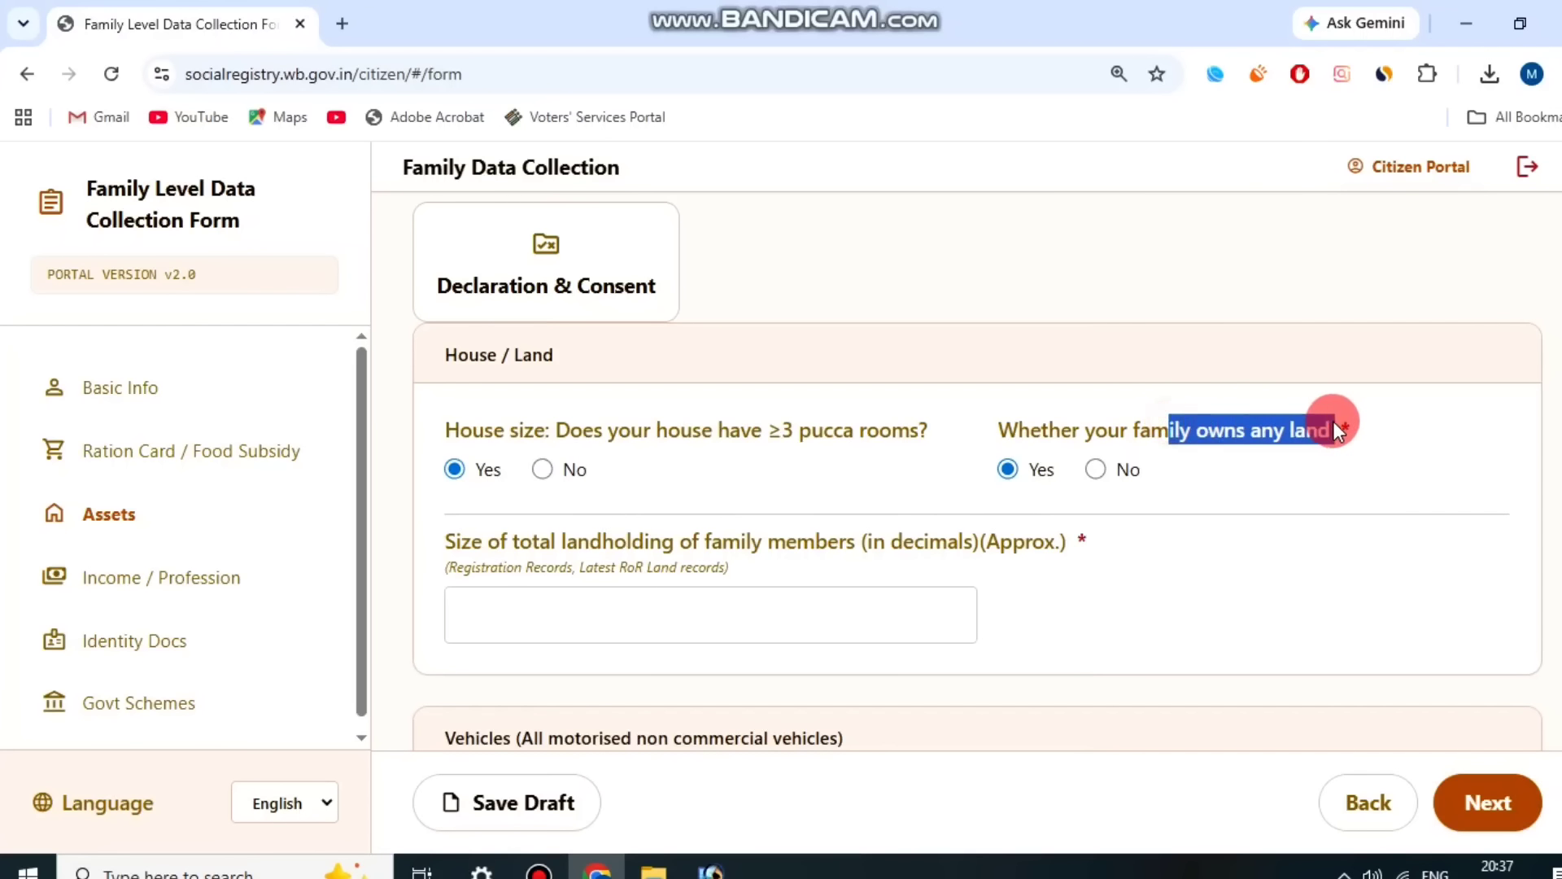
left_click(1345, 422)
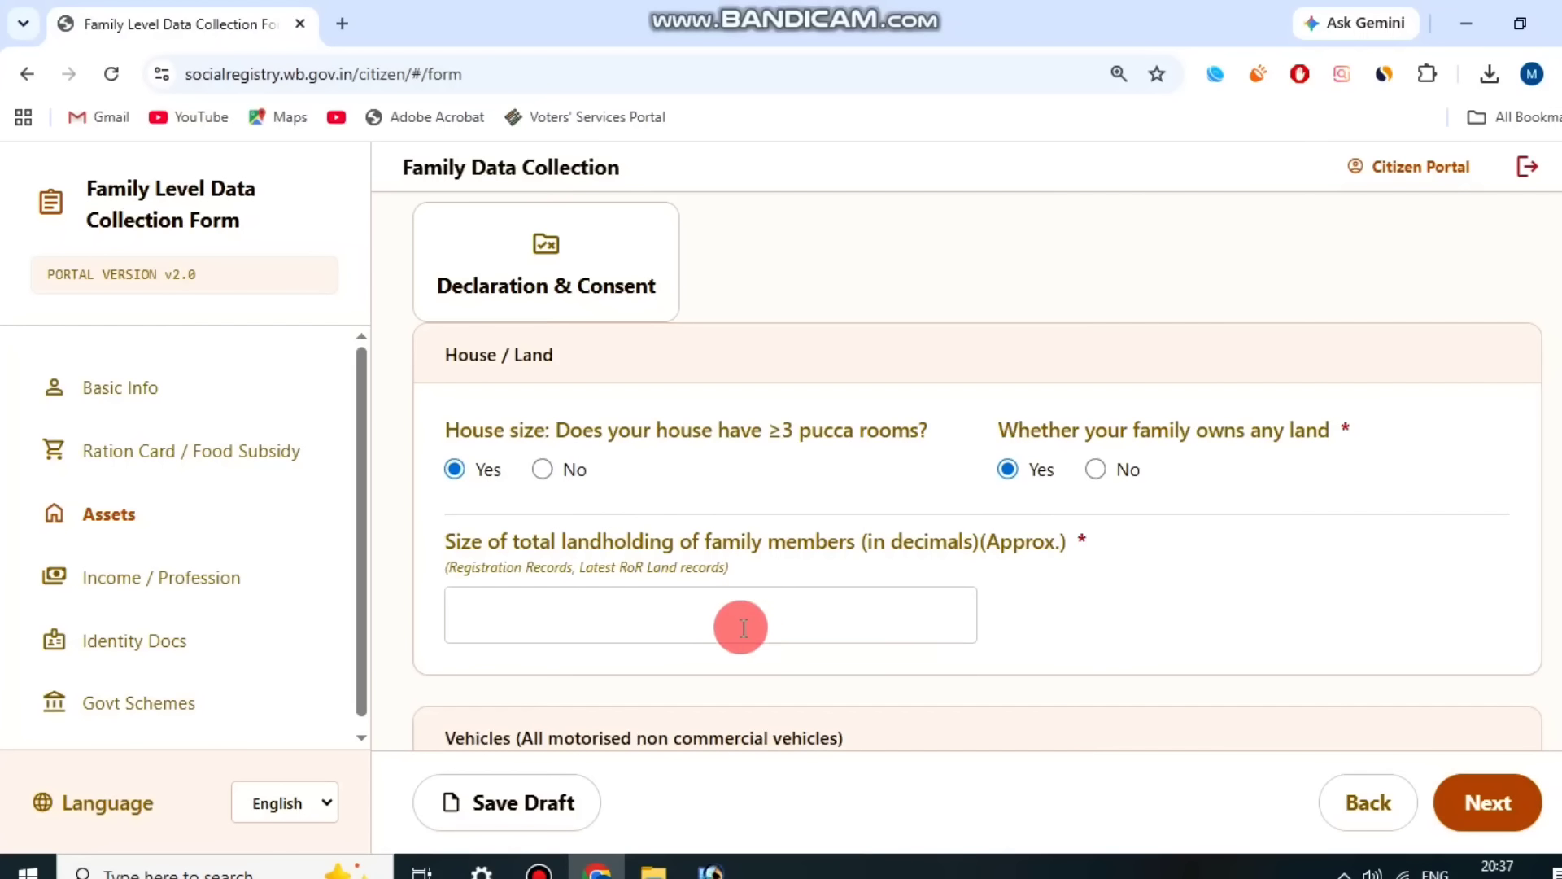
left_click_drag(859, 534, 1043, 529)
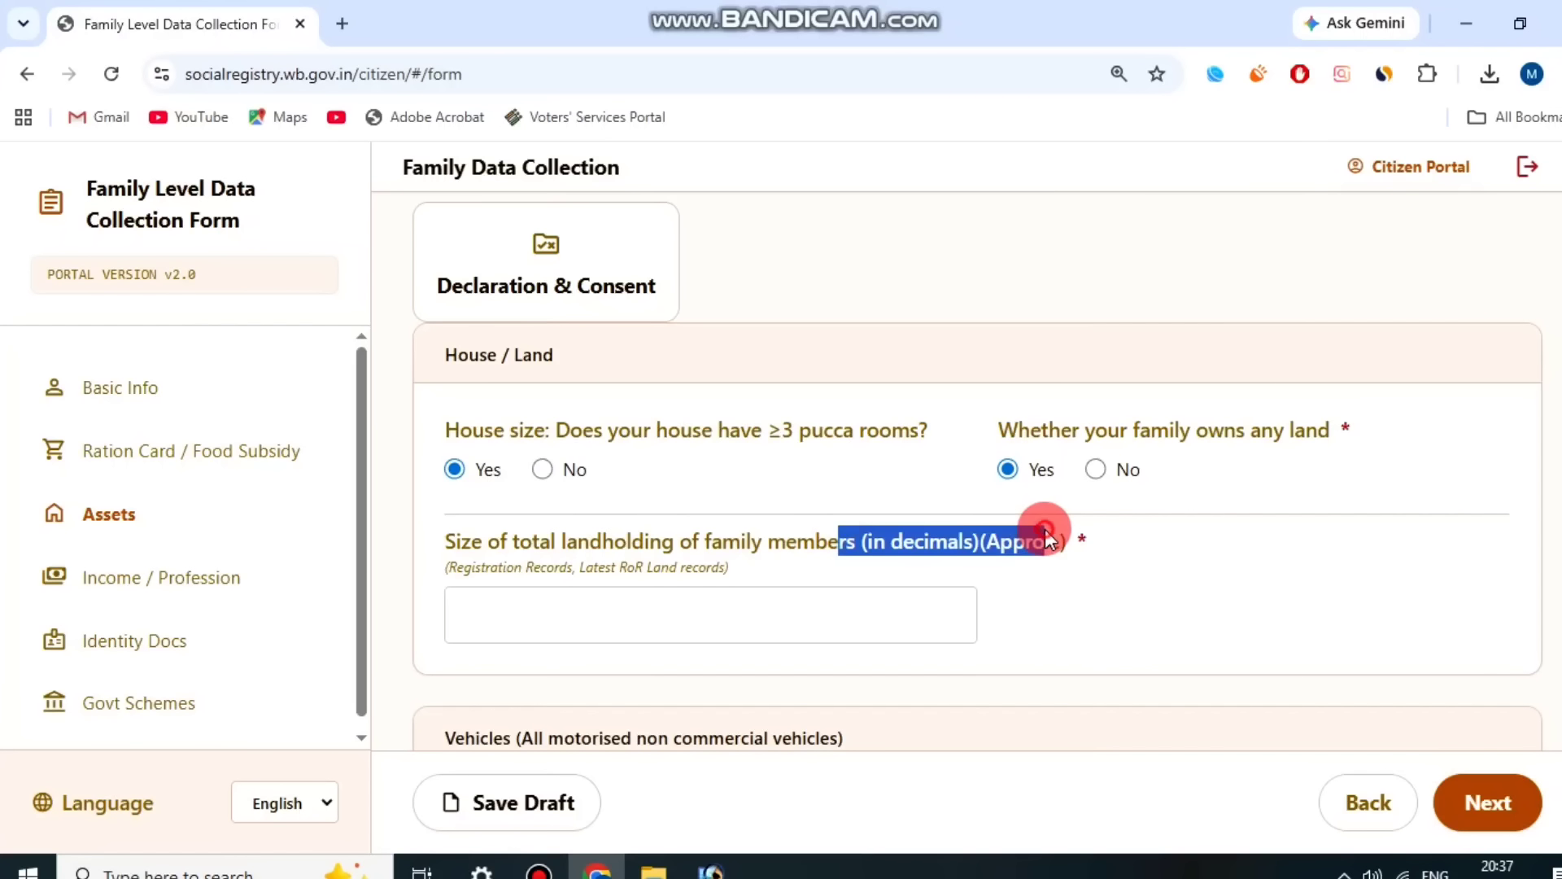
left_click(1062, 547)
Answer Yes to owning a non-commercial motorized 4 wheeler and point out the Number of Vehicles and Vehicle Registration No(s). fields
scroll(1062, 547, "down", 4)
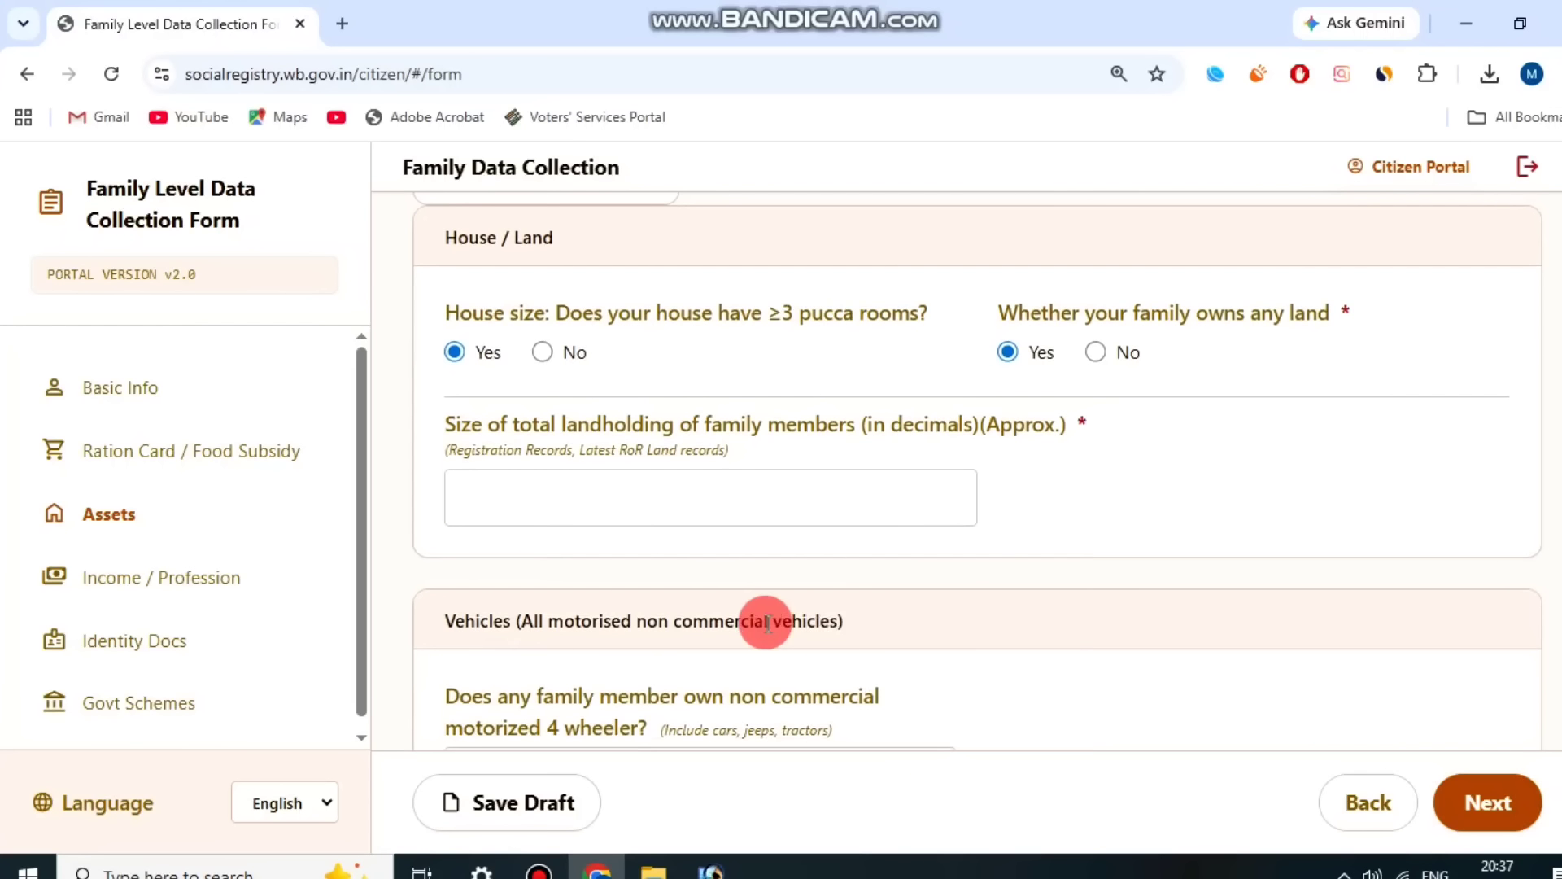
left_click_drag(462, 457, 685, 483)
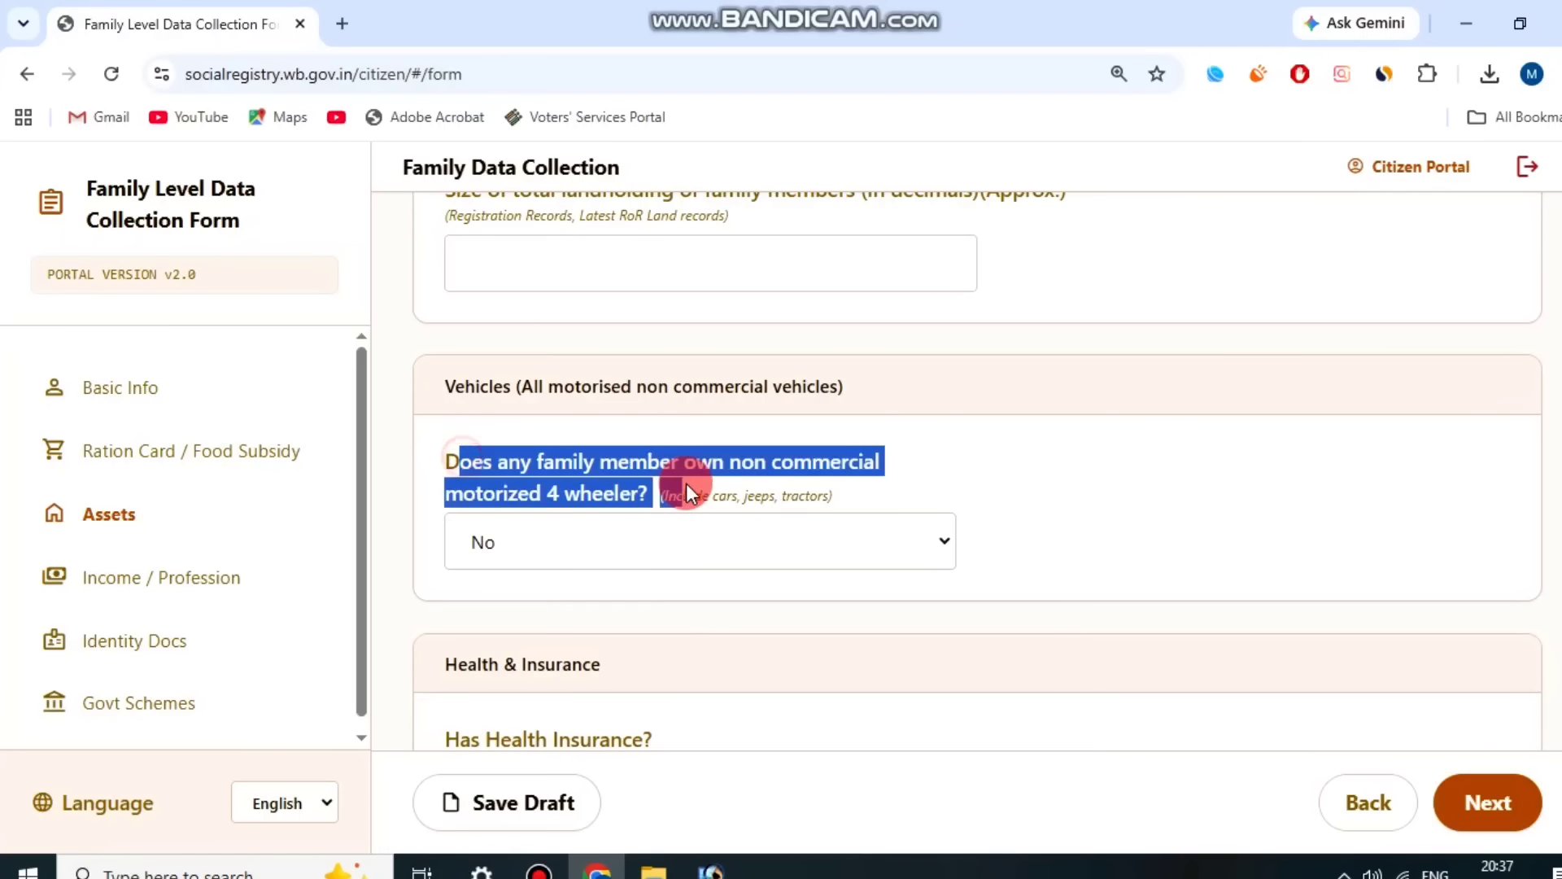
left_click(683, 484)
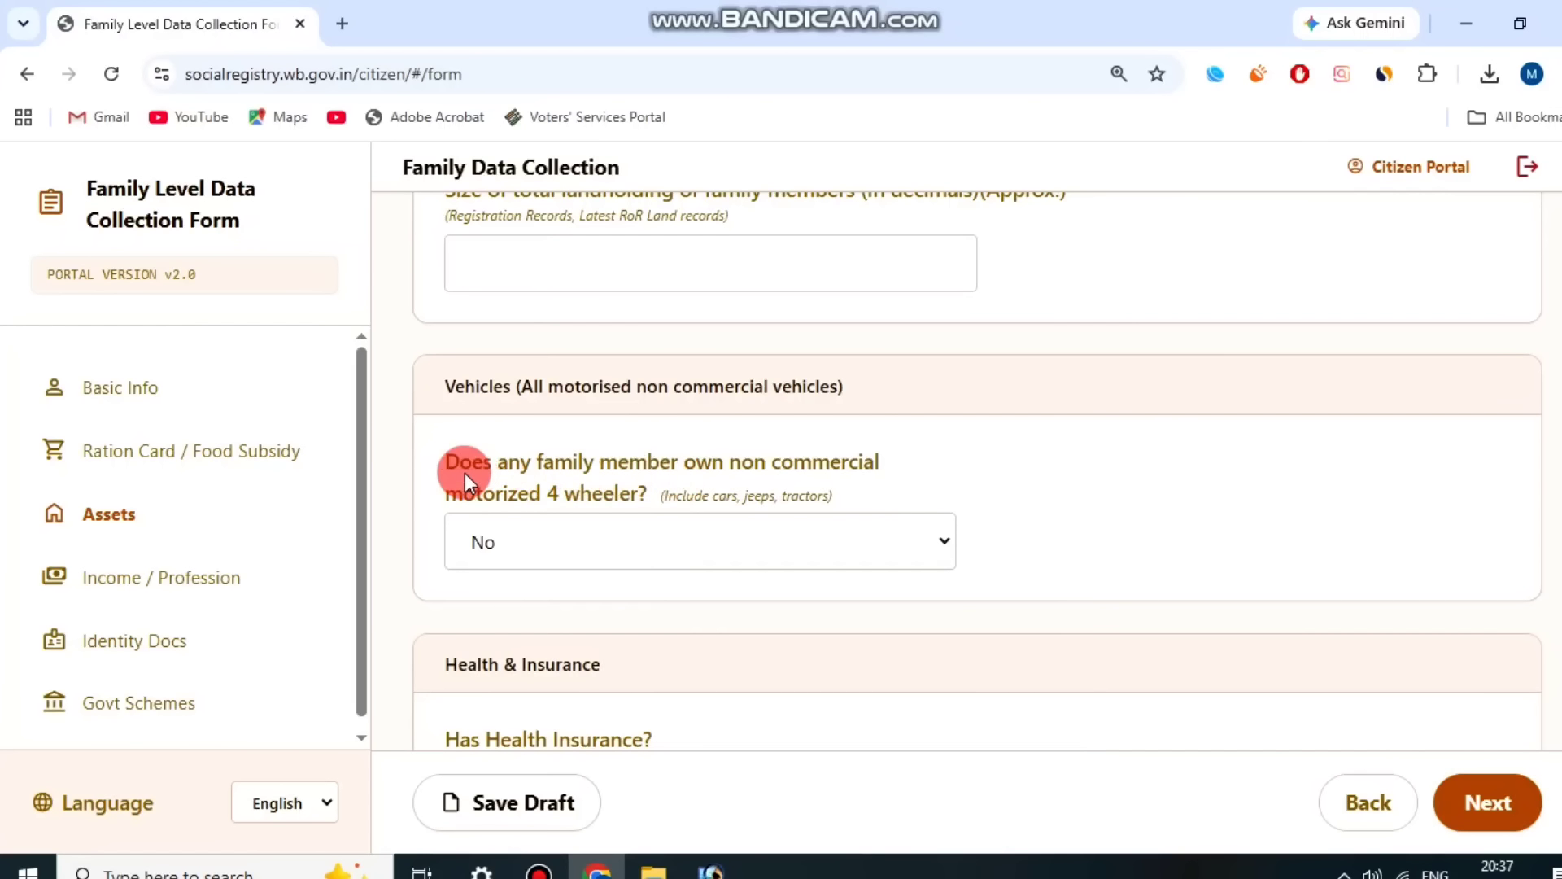
left_click(650, 533)
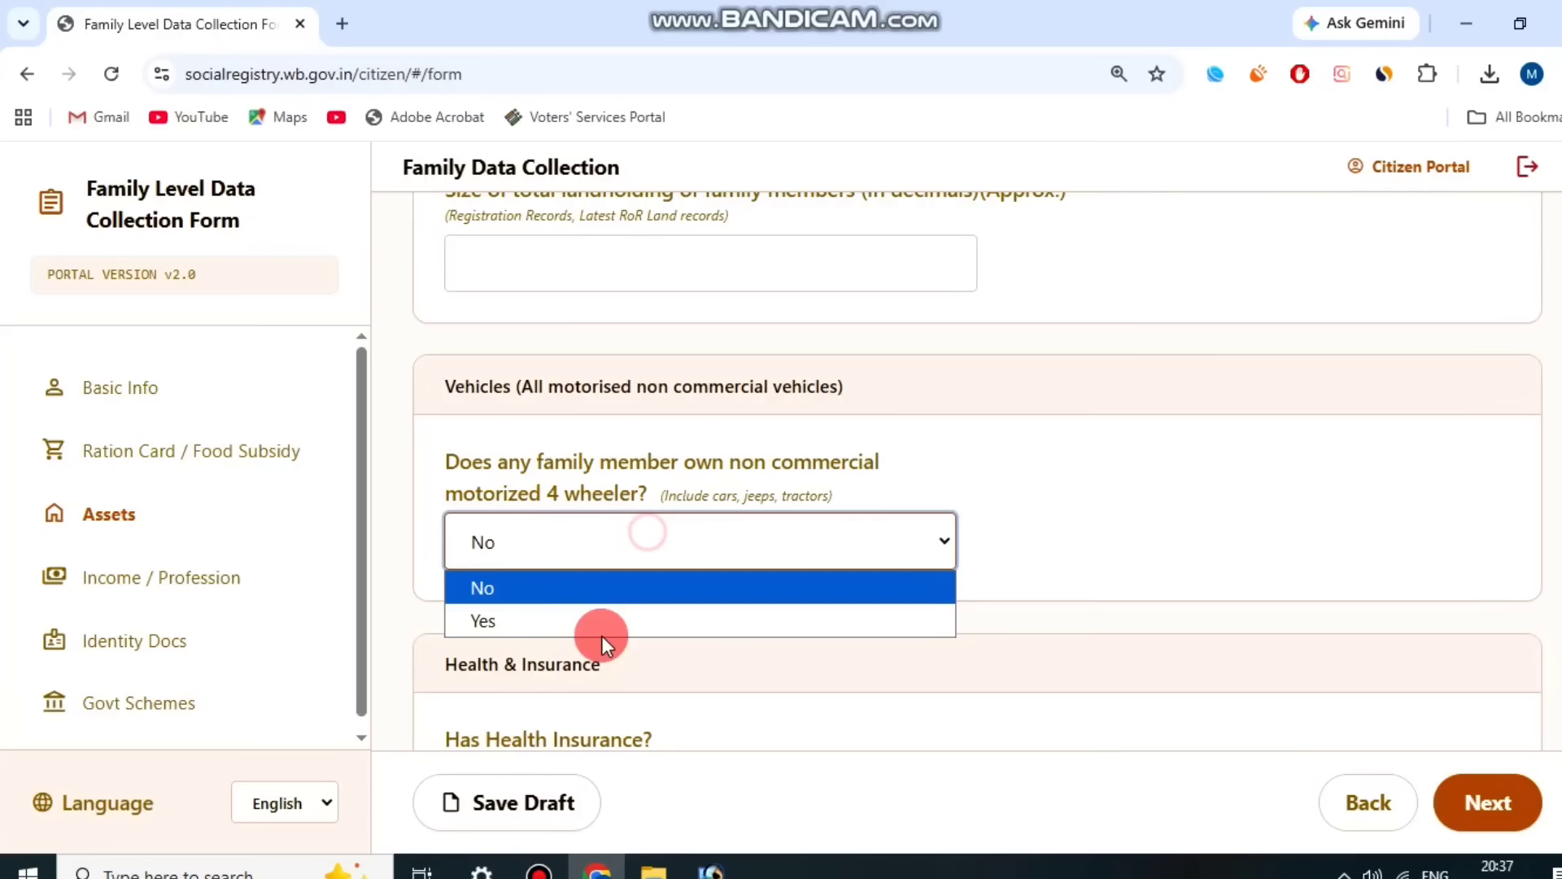
left_click(547, 616)
scroll(1041, 452, "down", 1)
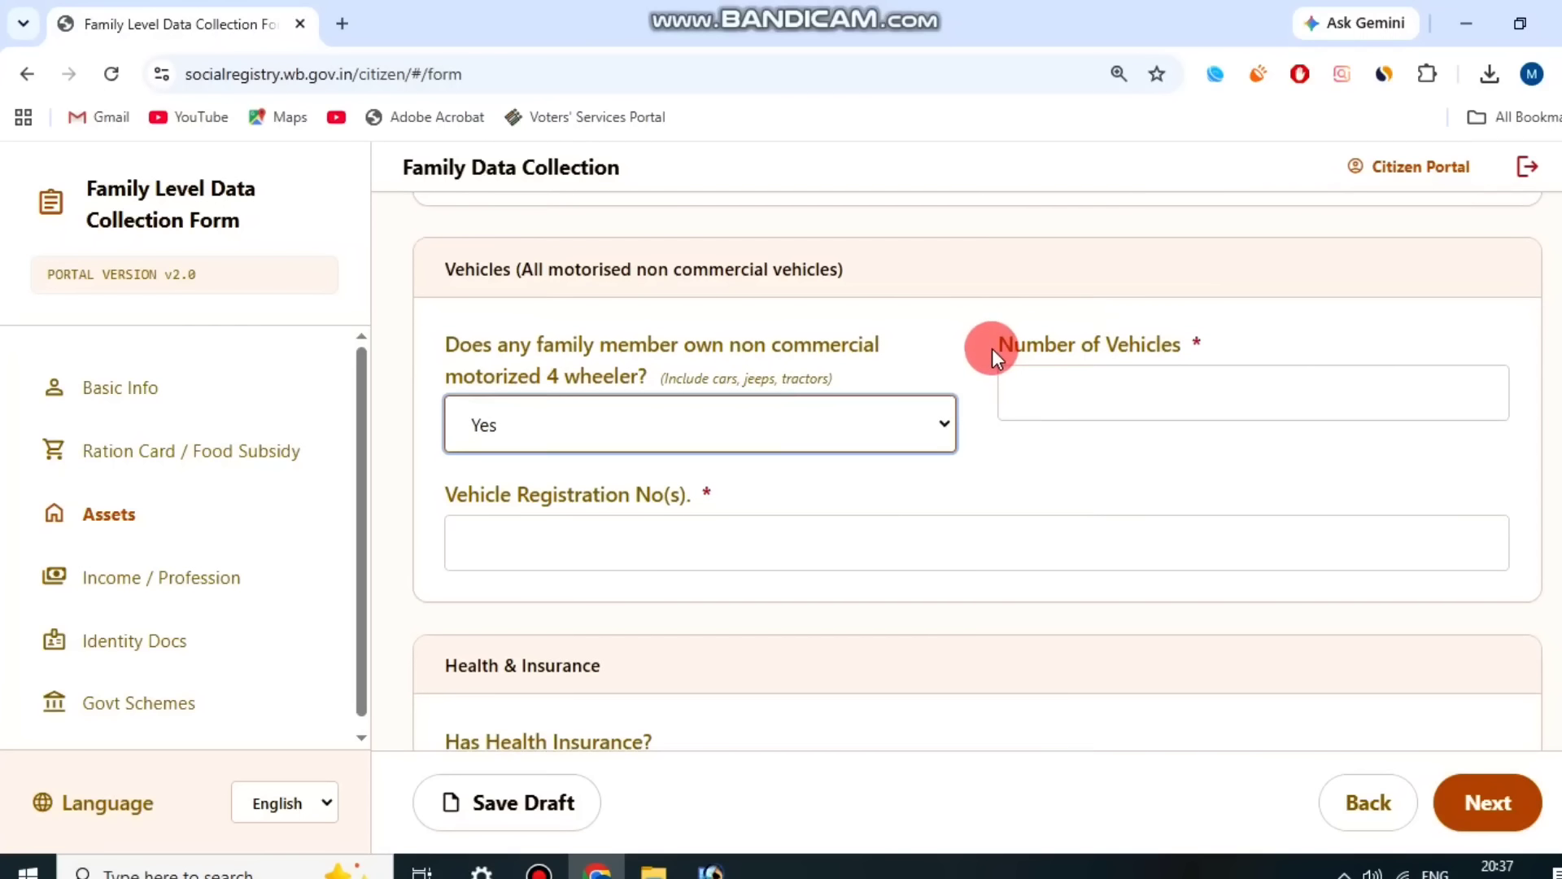
left_click_drag(993, 346, 1196, 337)
left_click(651, 480)
left_click(657, 482)
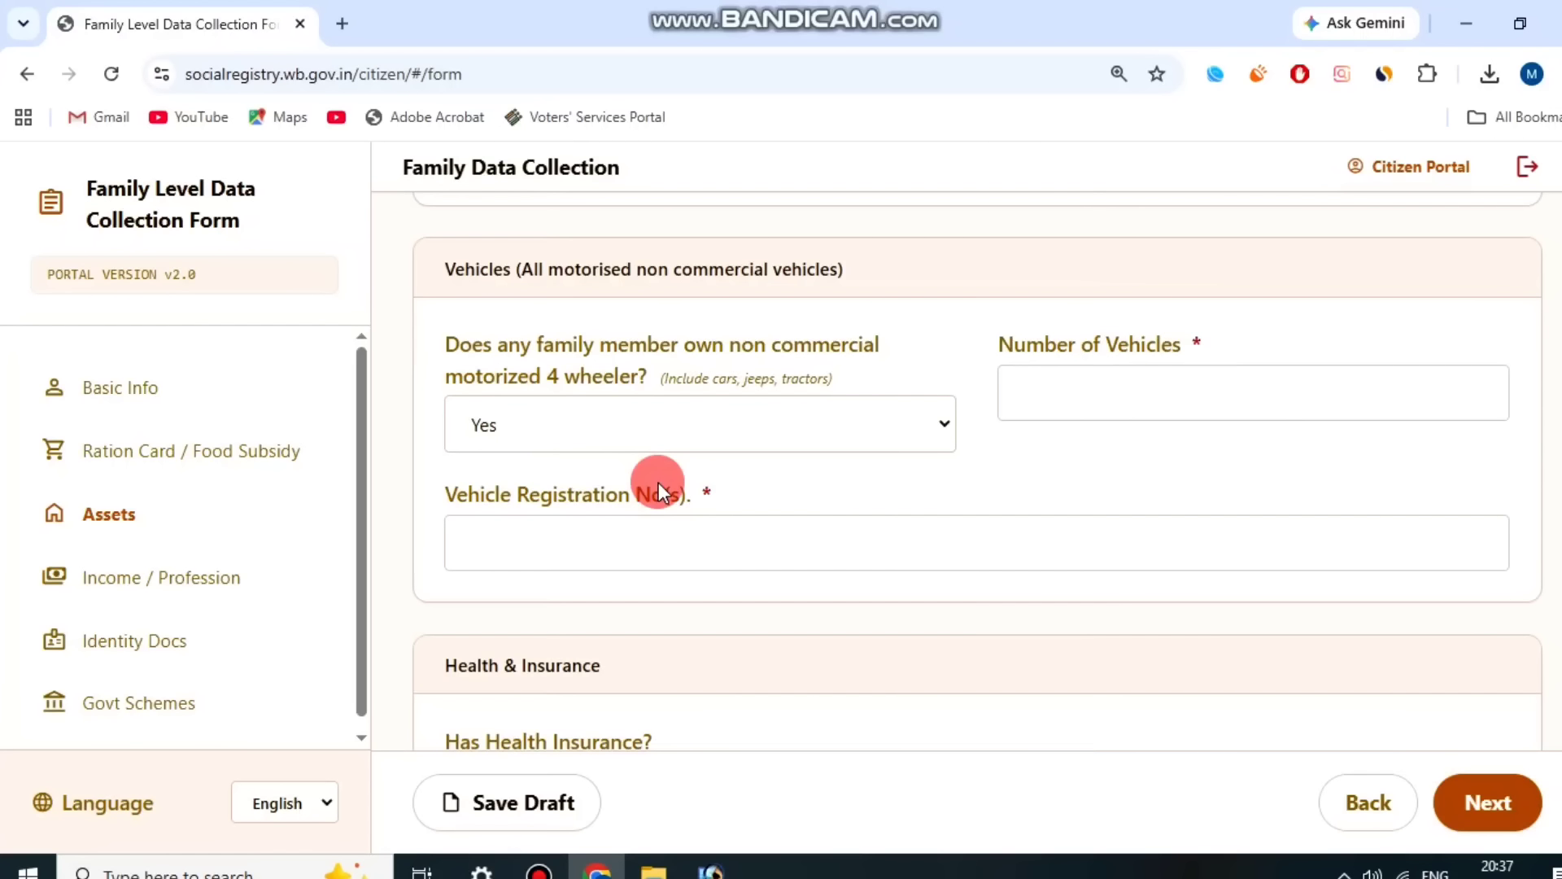
Set the non-commercial motorized 4 wheeler ownership answer to No
left_click(798, 431)
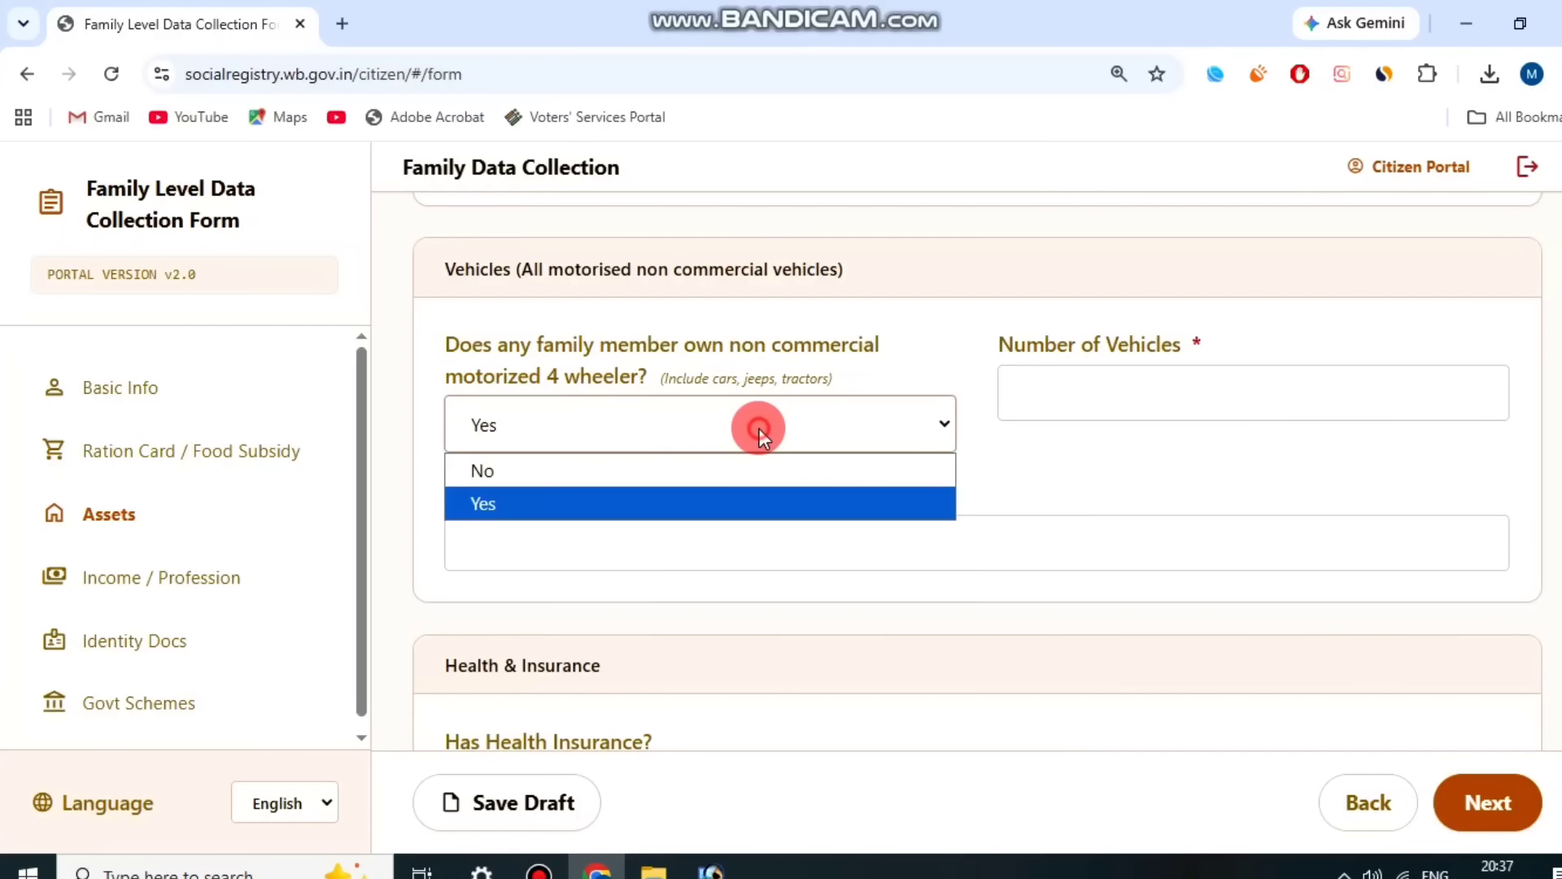
left_click(629, 476)
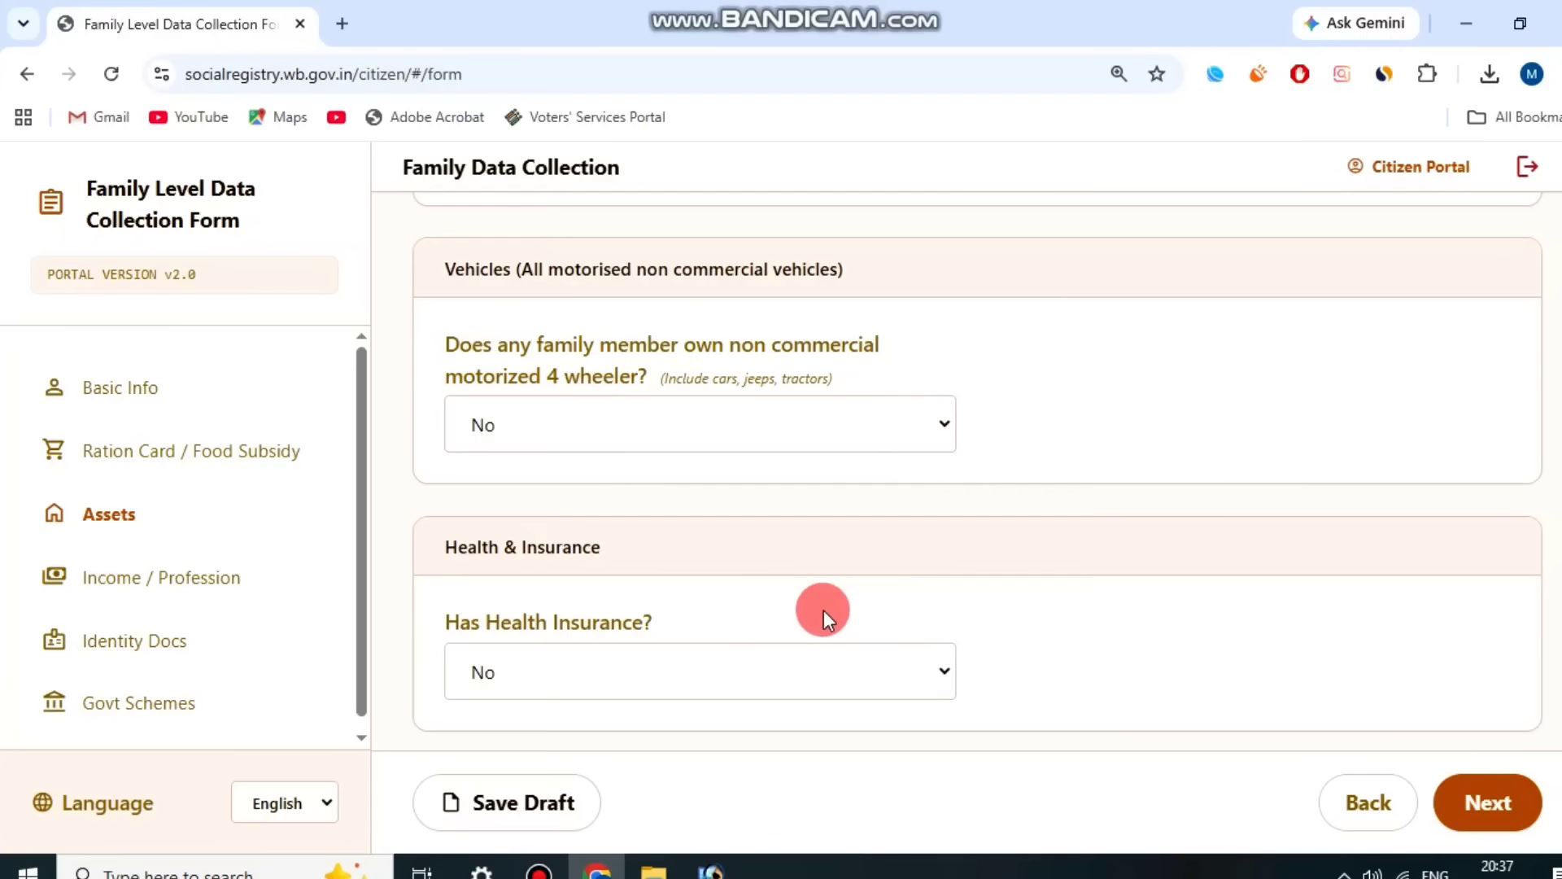
Highlight the Has Health Insurance question and set its answer to Yes
left_click_drag(449, 598, 685, 590)
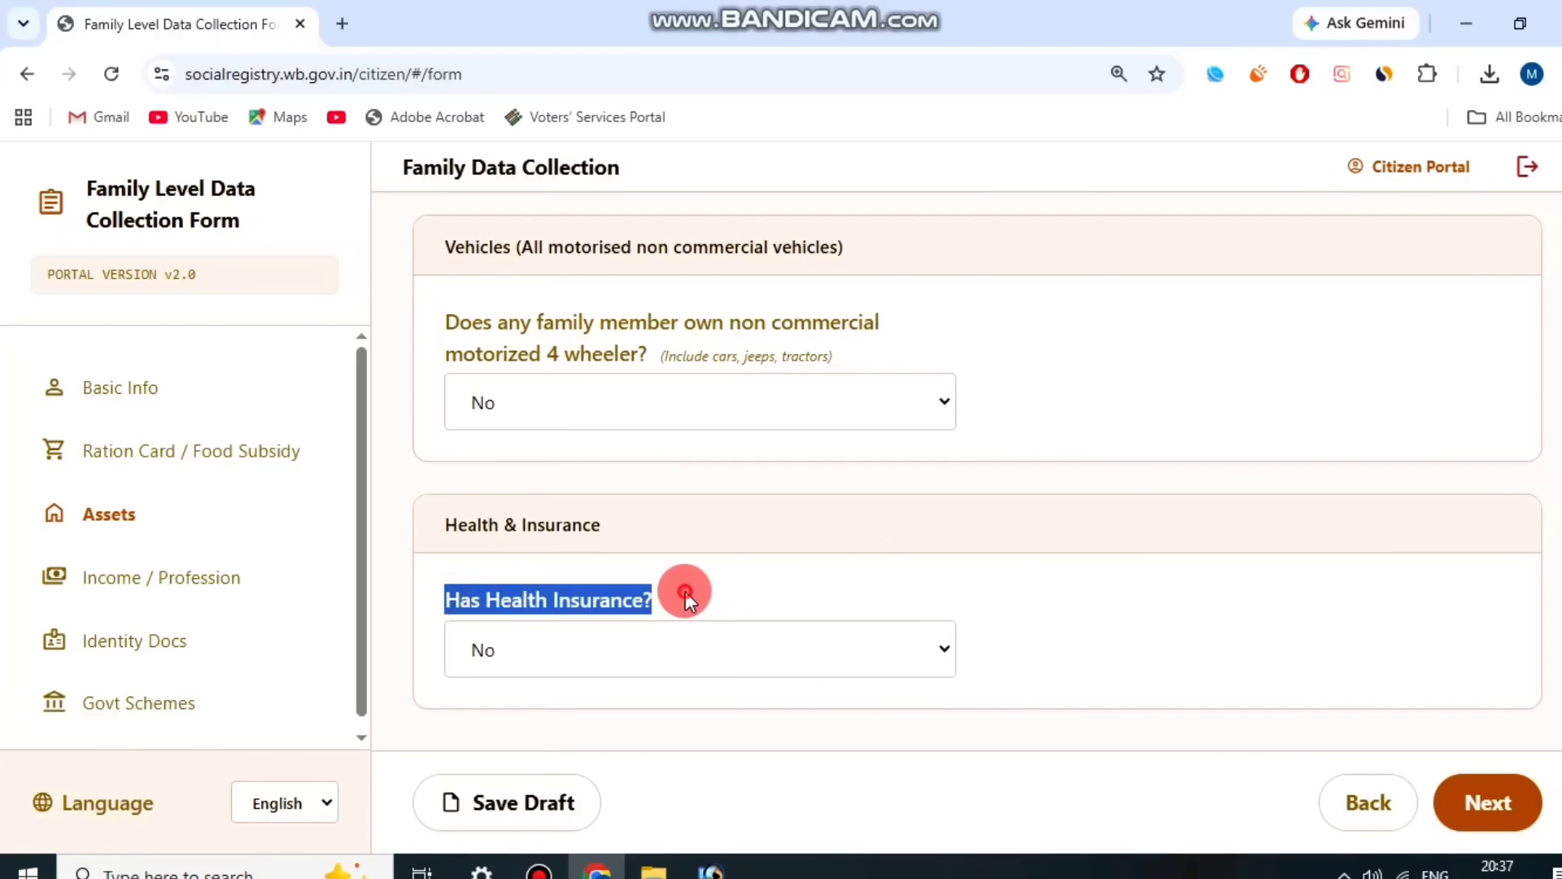
left_click(681, 643)
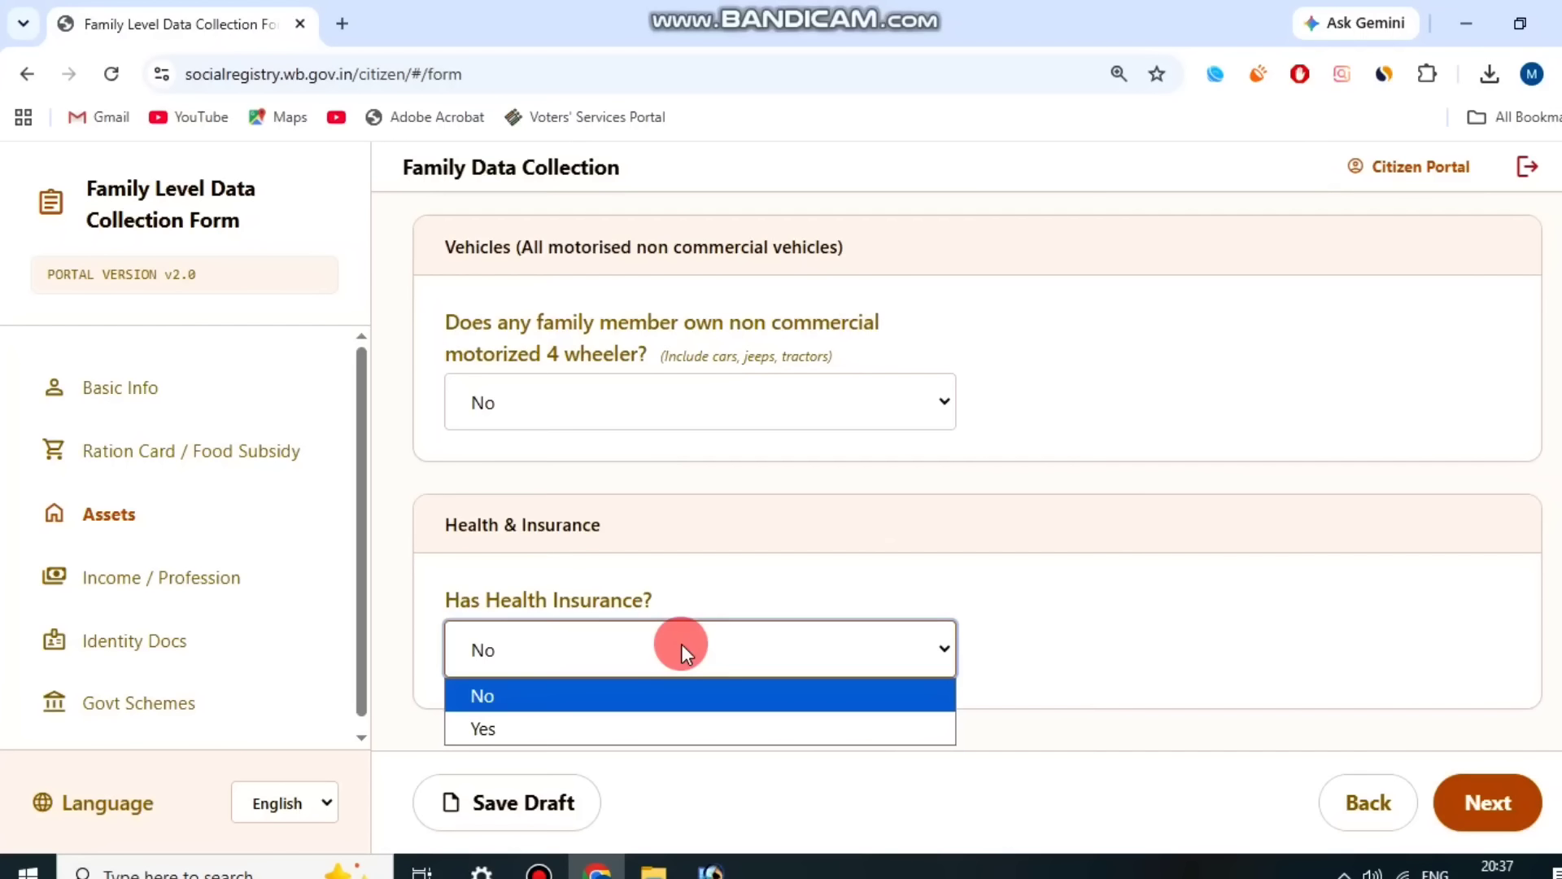
left_click(681, 579)
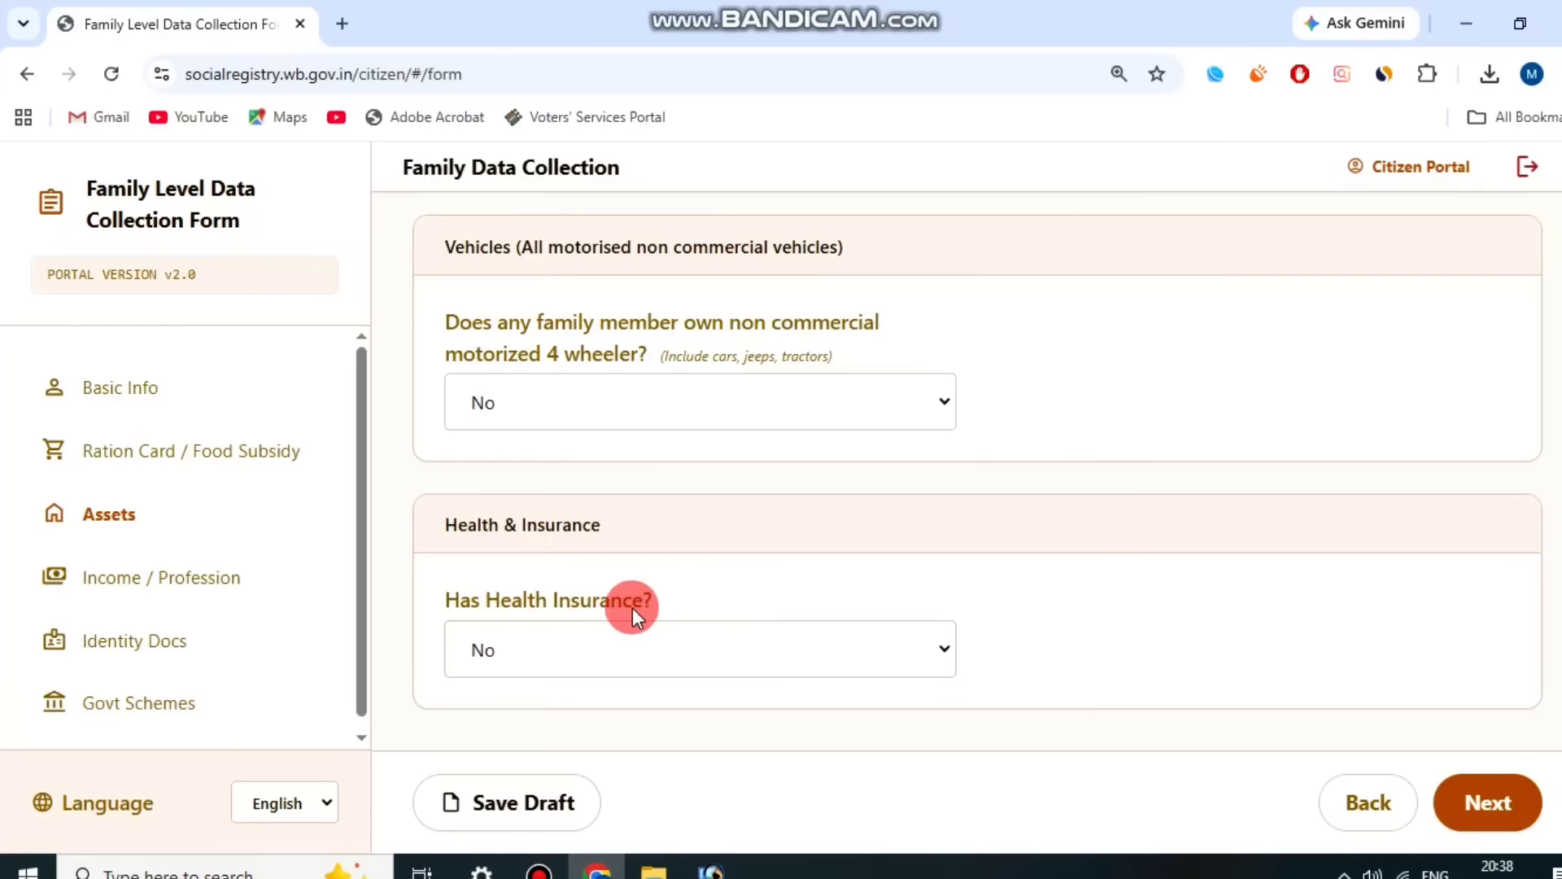
left_click(661, 643)
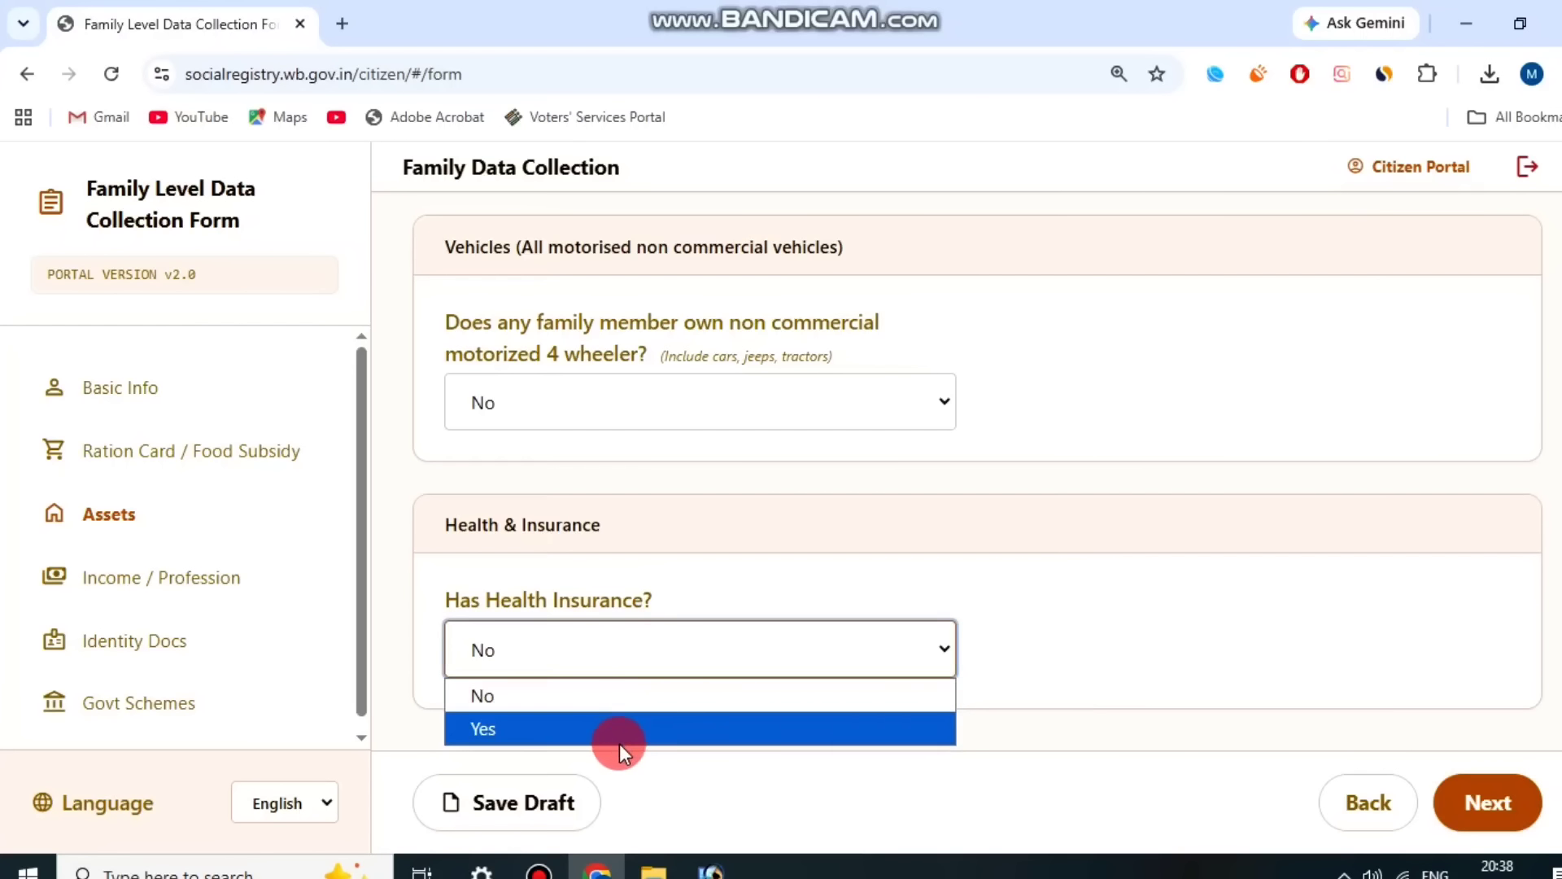
left_click(608, 731)
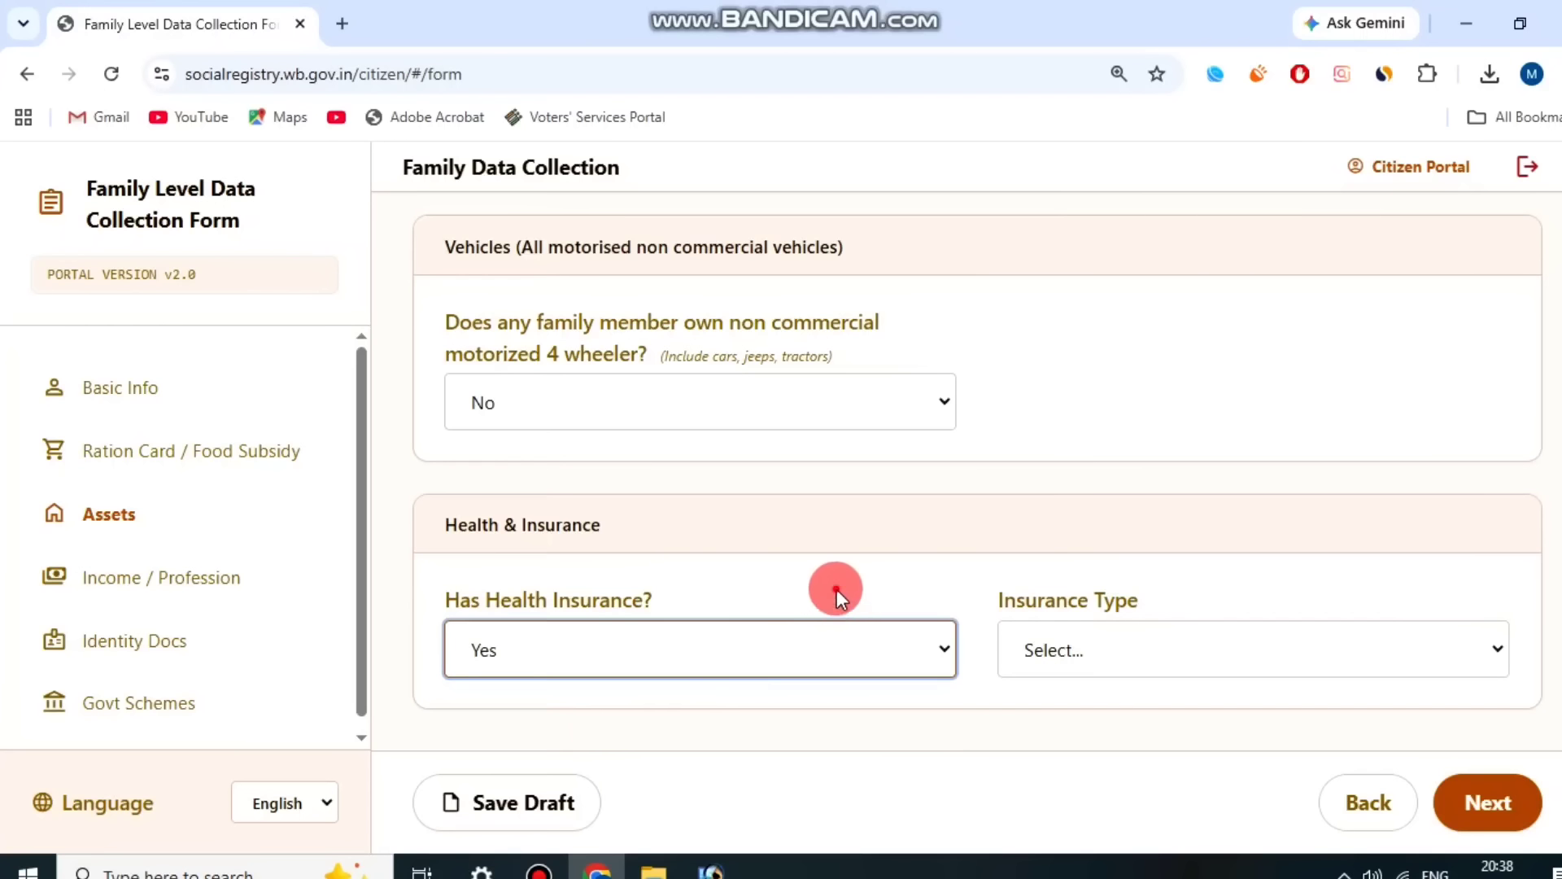
Highlight the Insurance Type label and set the insurance type to Government
left_click_drag(997, 584, 1221, 600)
left_click(1221, 599)
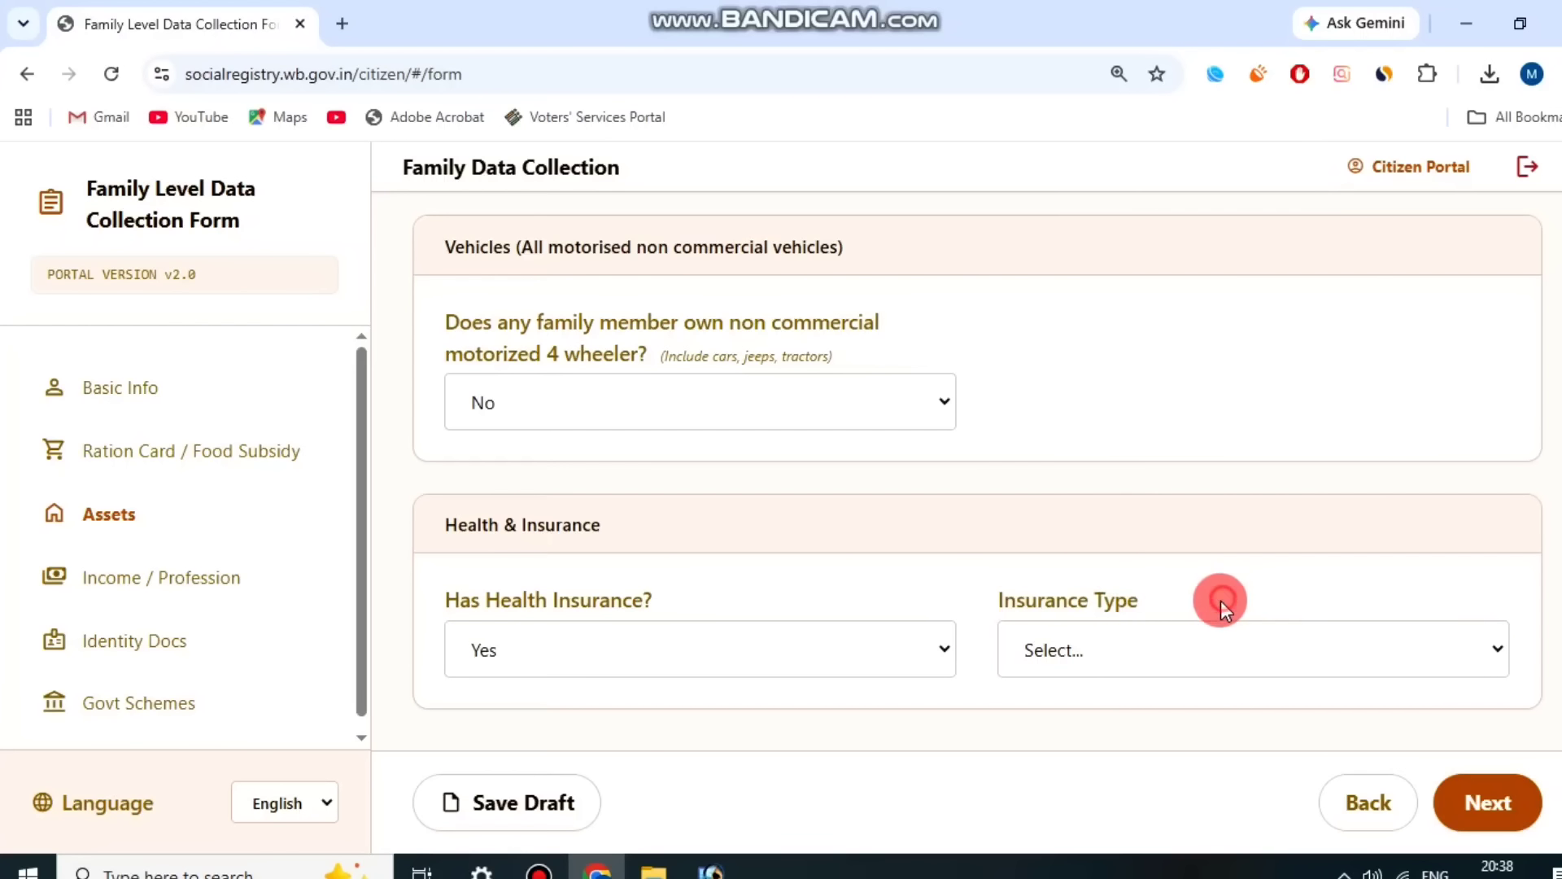
left_click(1127, 648)
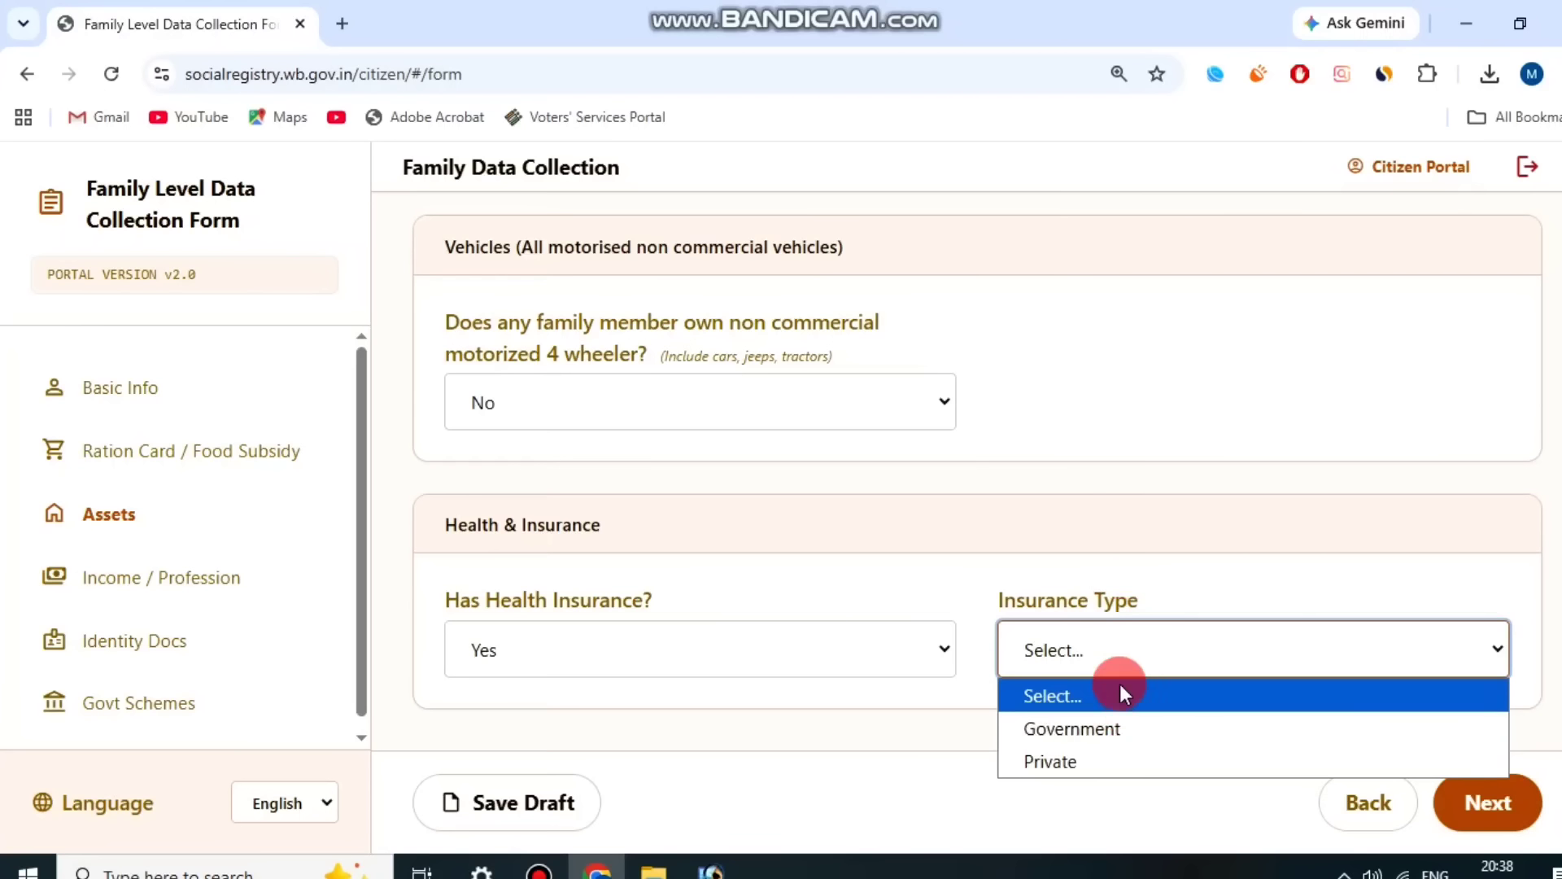
left_click(1106, 727)
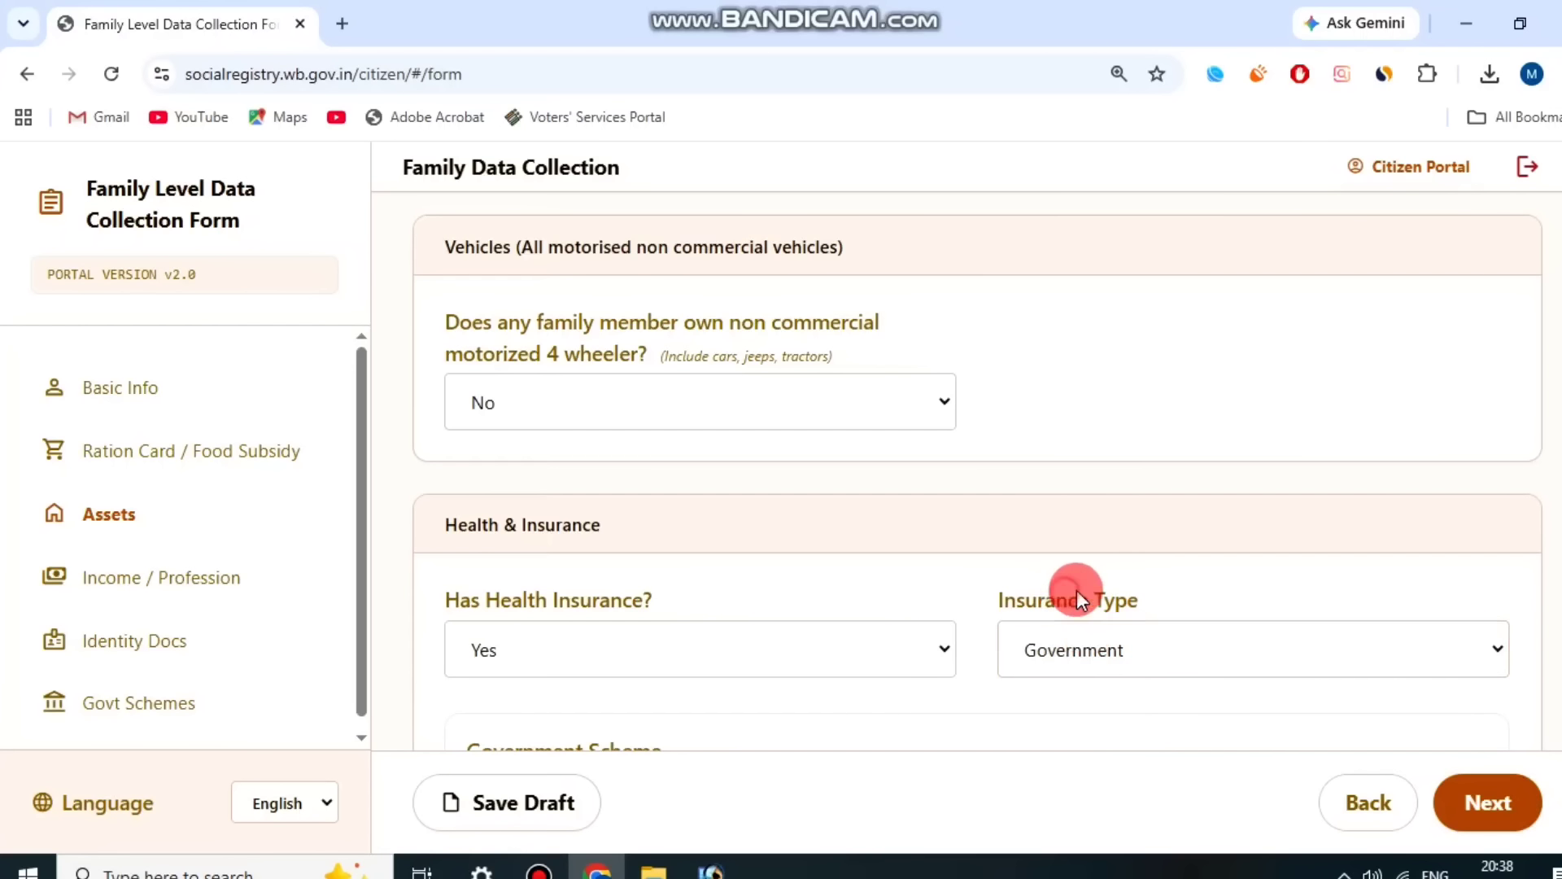
Highlight the Government Scheme label and choose Swasthya Sathi as the health insurance scheme
scroll(1139, 600, "down", 2)
left_click_drag(642, 558, 687, 554)
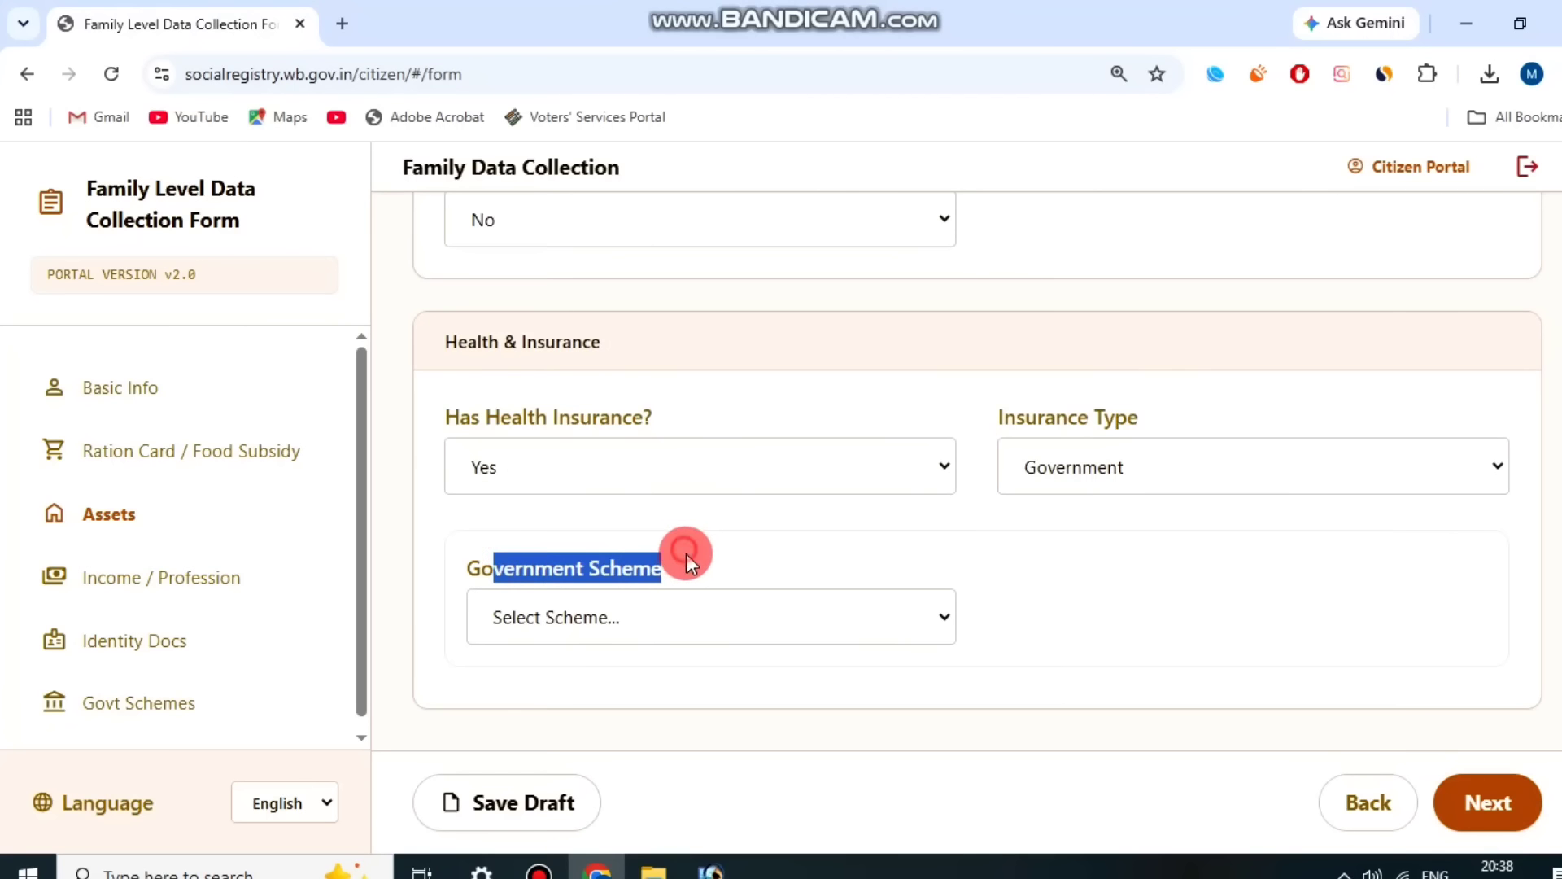
left_click(648, 616)
left_click(632, 694)
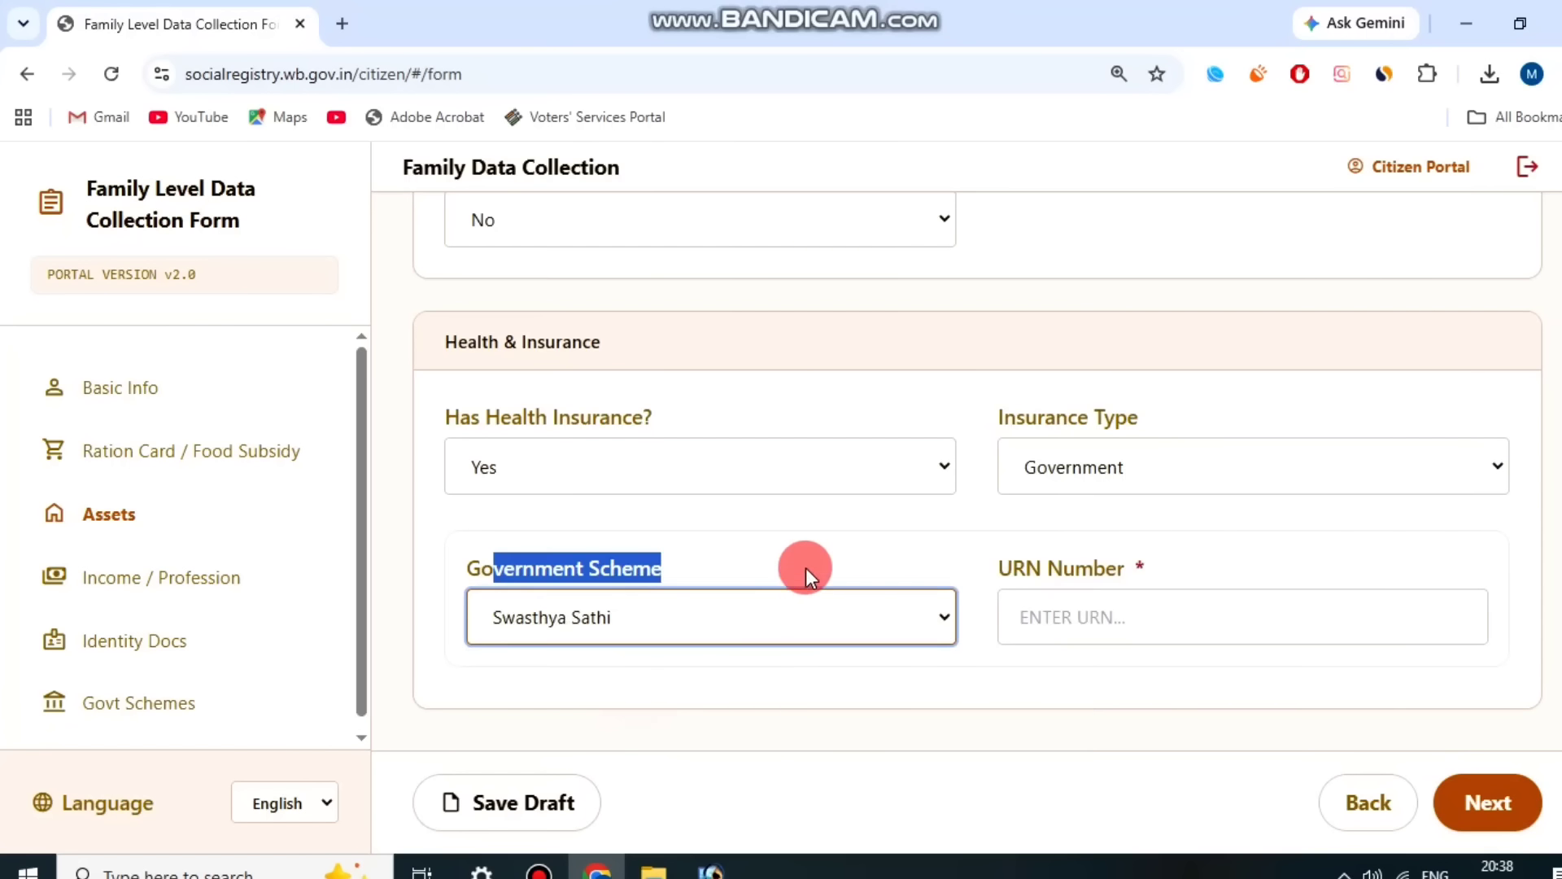
Highlight the URN Number label beside the Government Scheme field, leaving the field empty
left_click(805, 568)
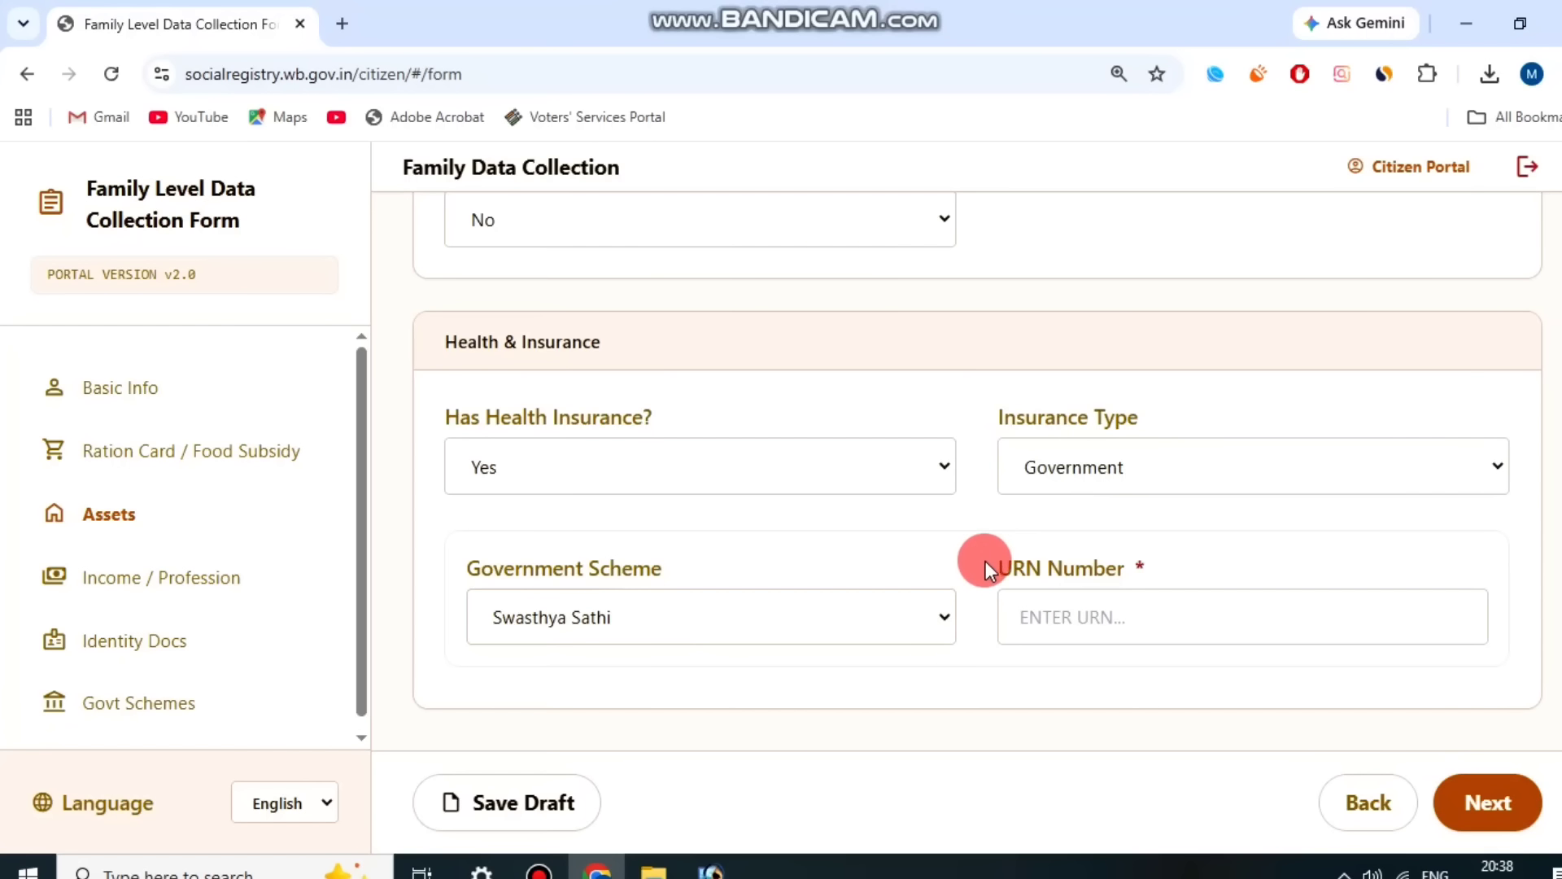
left_click_drag(984, 559, 1159, 562)
left_click(1175, 561)
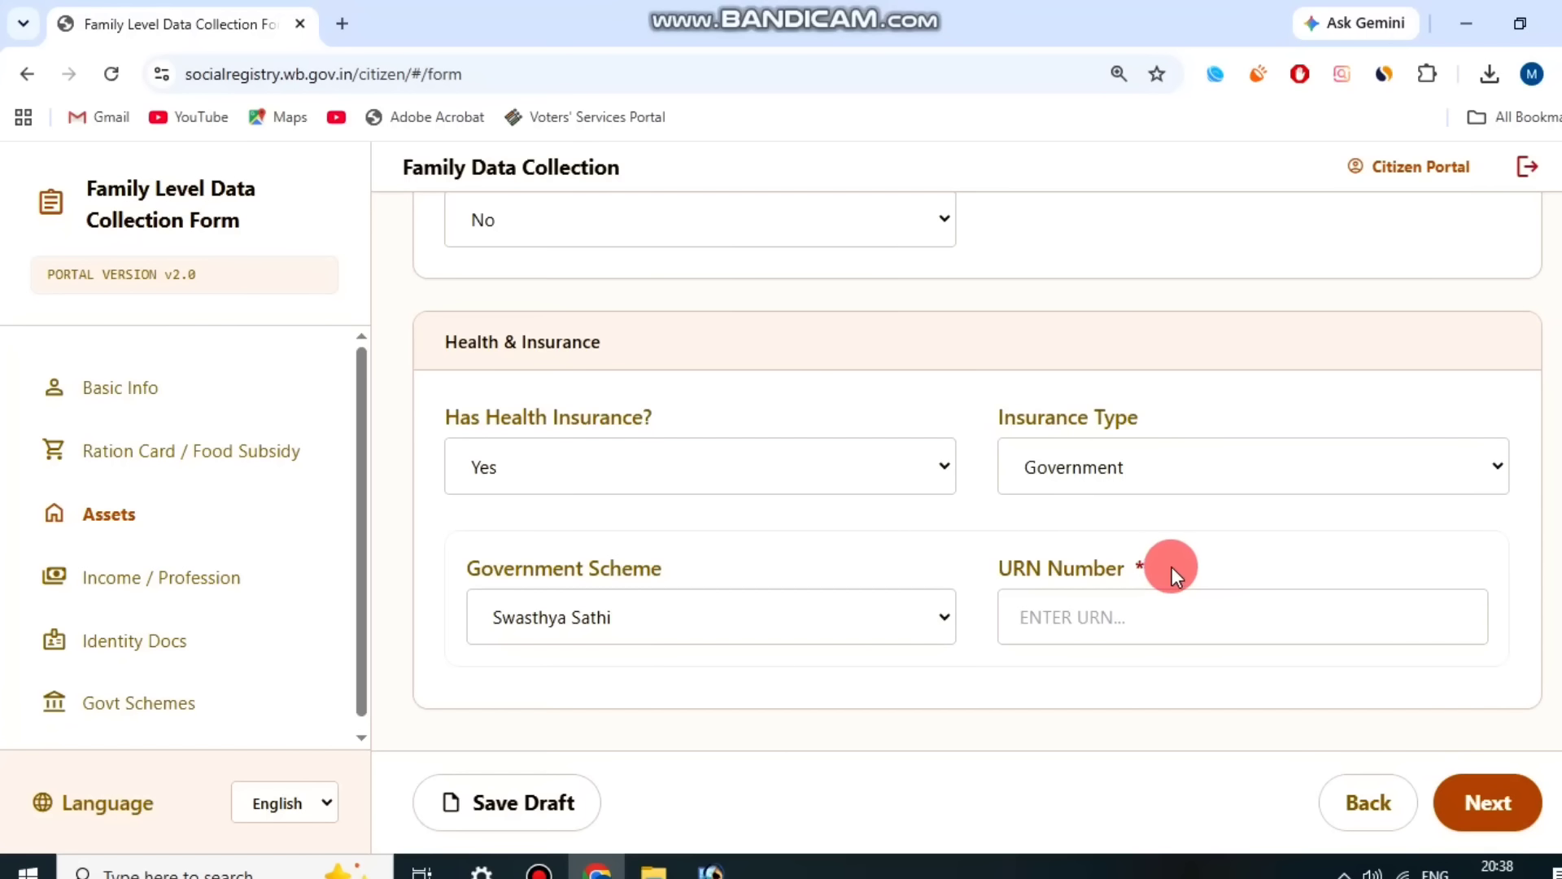
left_click(545, 869)
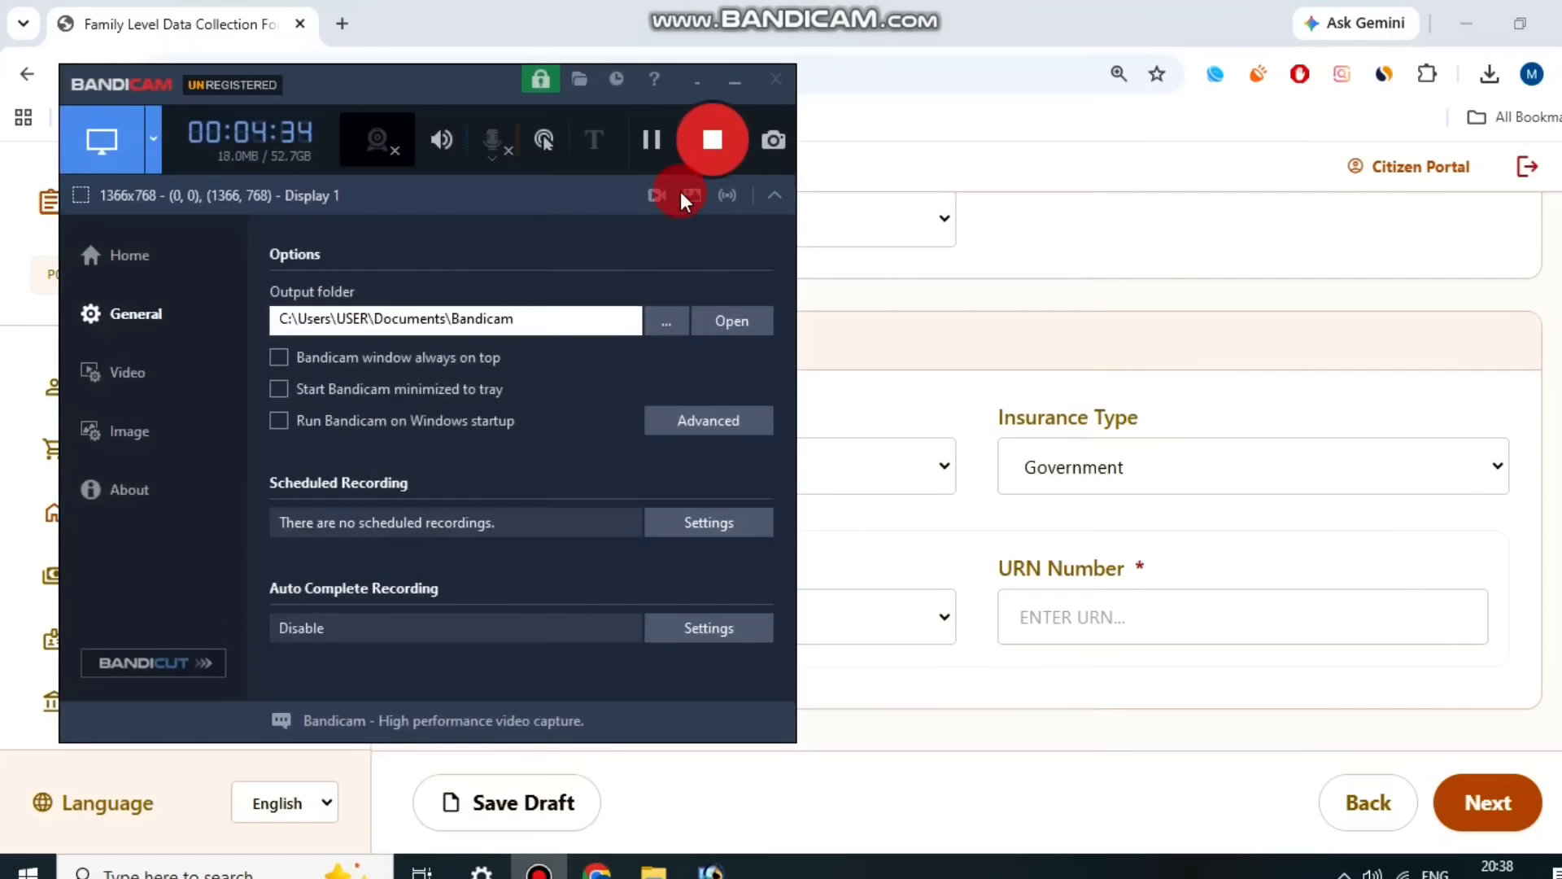
left_click(651, 139)
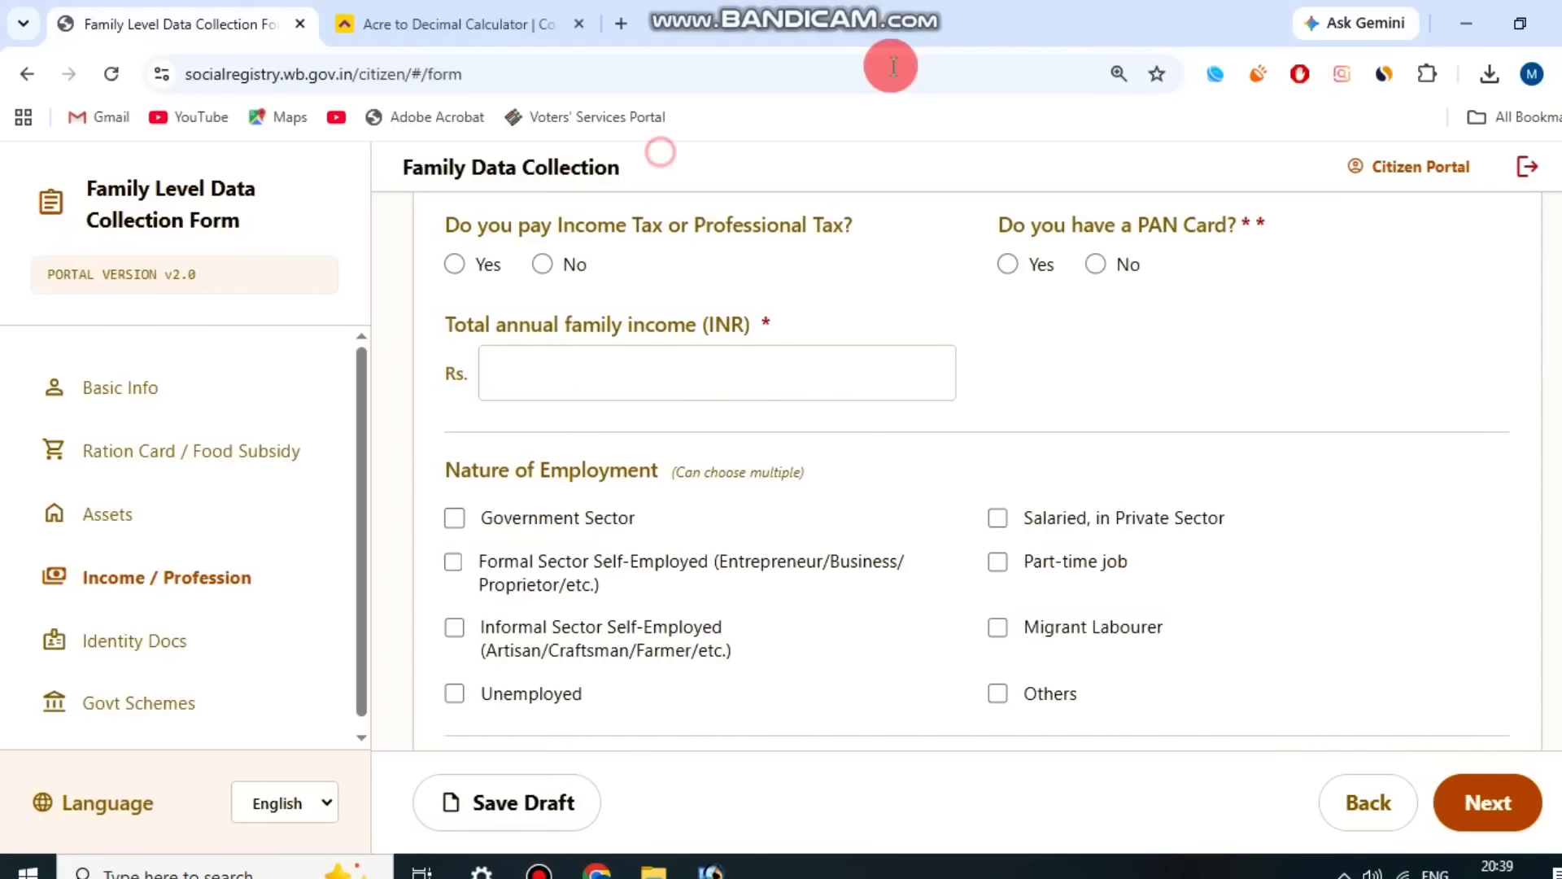
Highlight the income tax or professional tax question in the Income / Profession section and answer it No
scroll(871, 247, "up", 1)
scroll(871, 248, "up", 2)
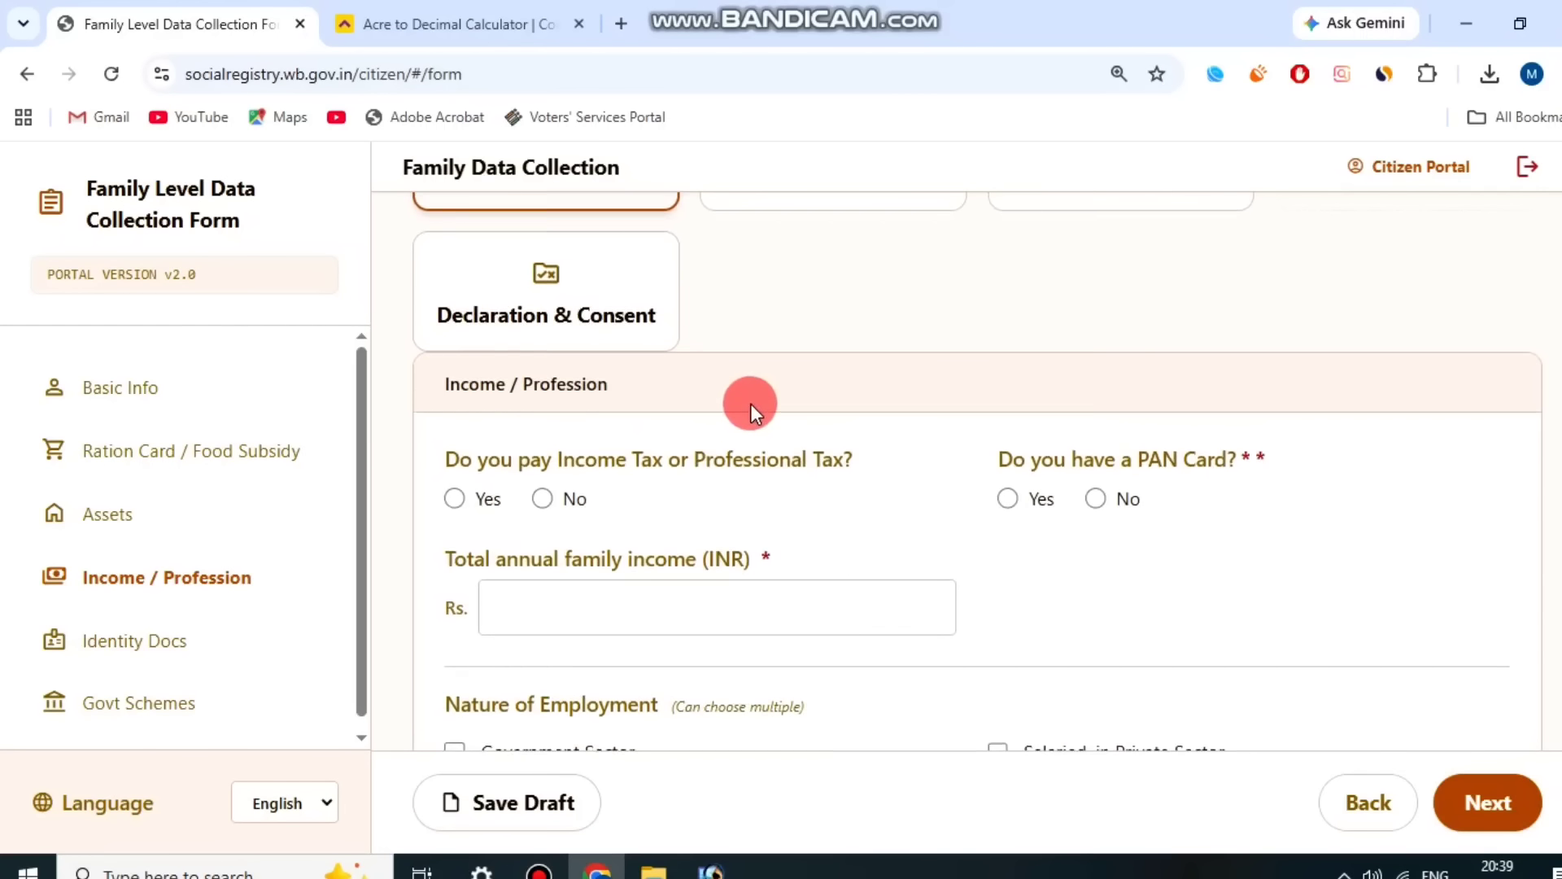
scroll(750, 404, "down", 1)
left_click_drag(510, 345, 896, 331)
left_click(896, 330)
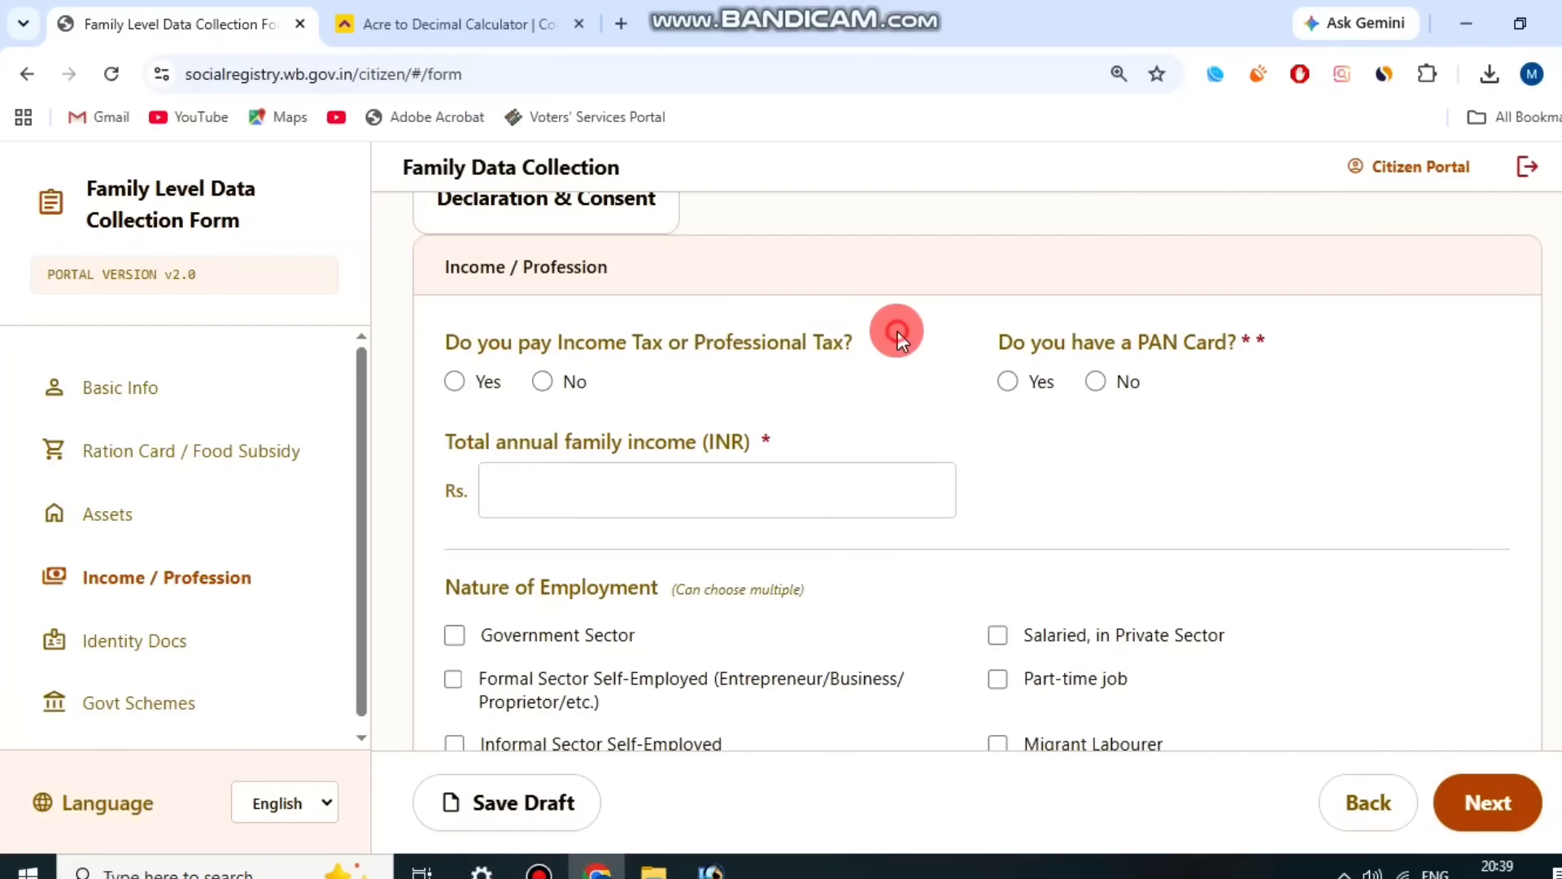
mouse_move(453, 387)
left_mouse_down()
mouse_move(499, 384)
mouse_move(461, 387)
left_mouse_up()
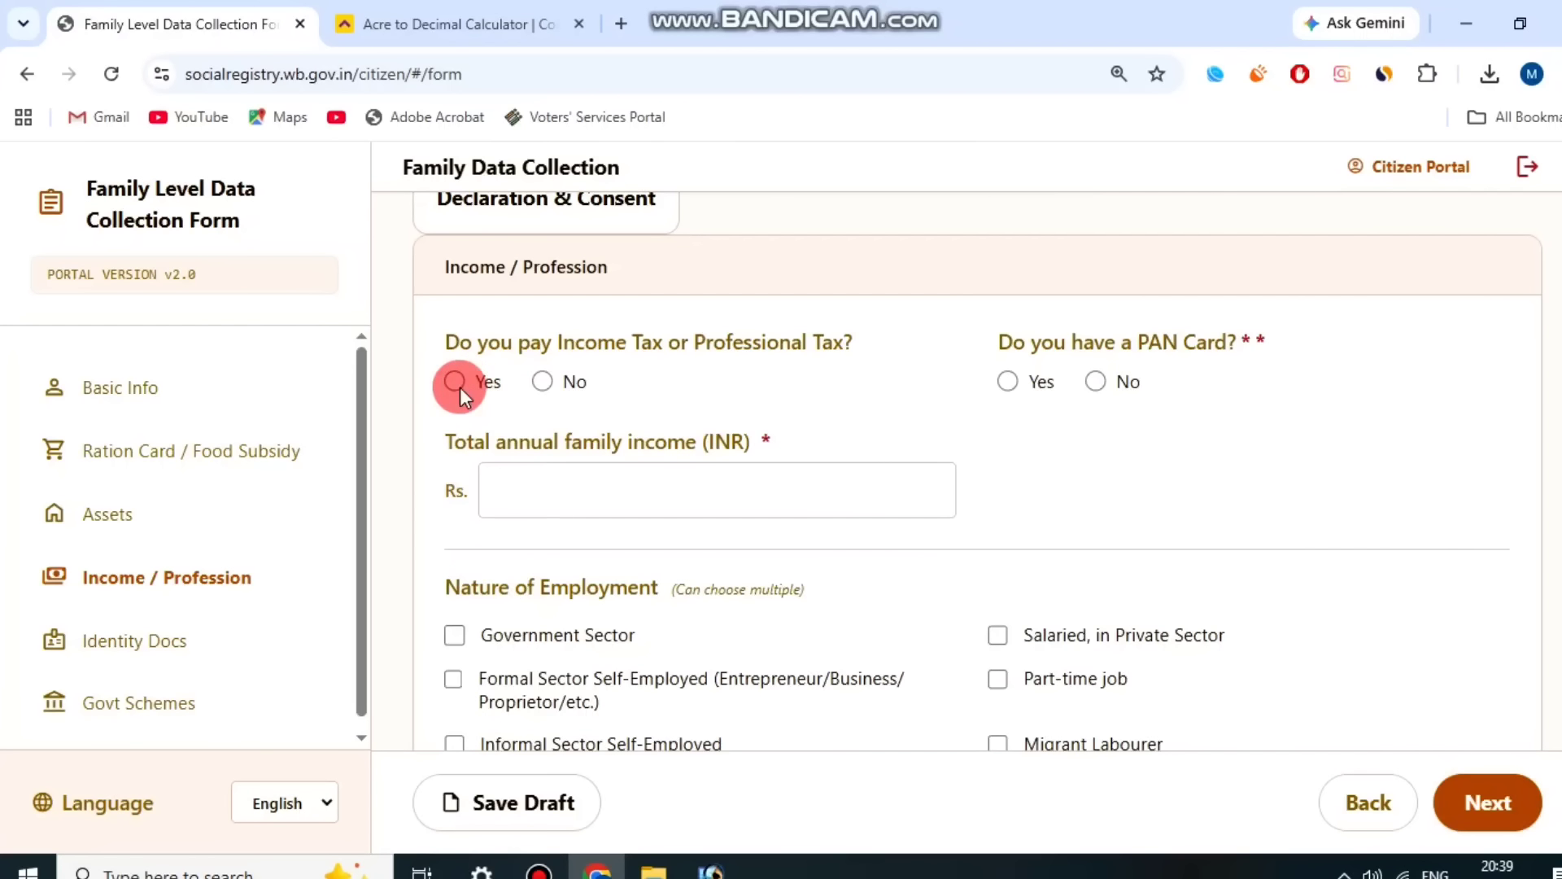
left_click(543, 382)
Highlight the PAN Card question, answer it Yes, and highlight the PAN No. label
left_click_drag(1023, 337, 1315, 326)
left_click(1317, 329)
mouse_move(1039, 390)
left_mouse_down()
mouse_move(1087, 385)
mouse_move(1019, 389)
left_mouse_up()
left_click(1027, 389)
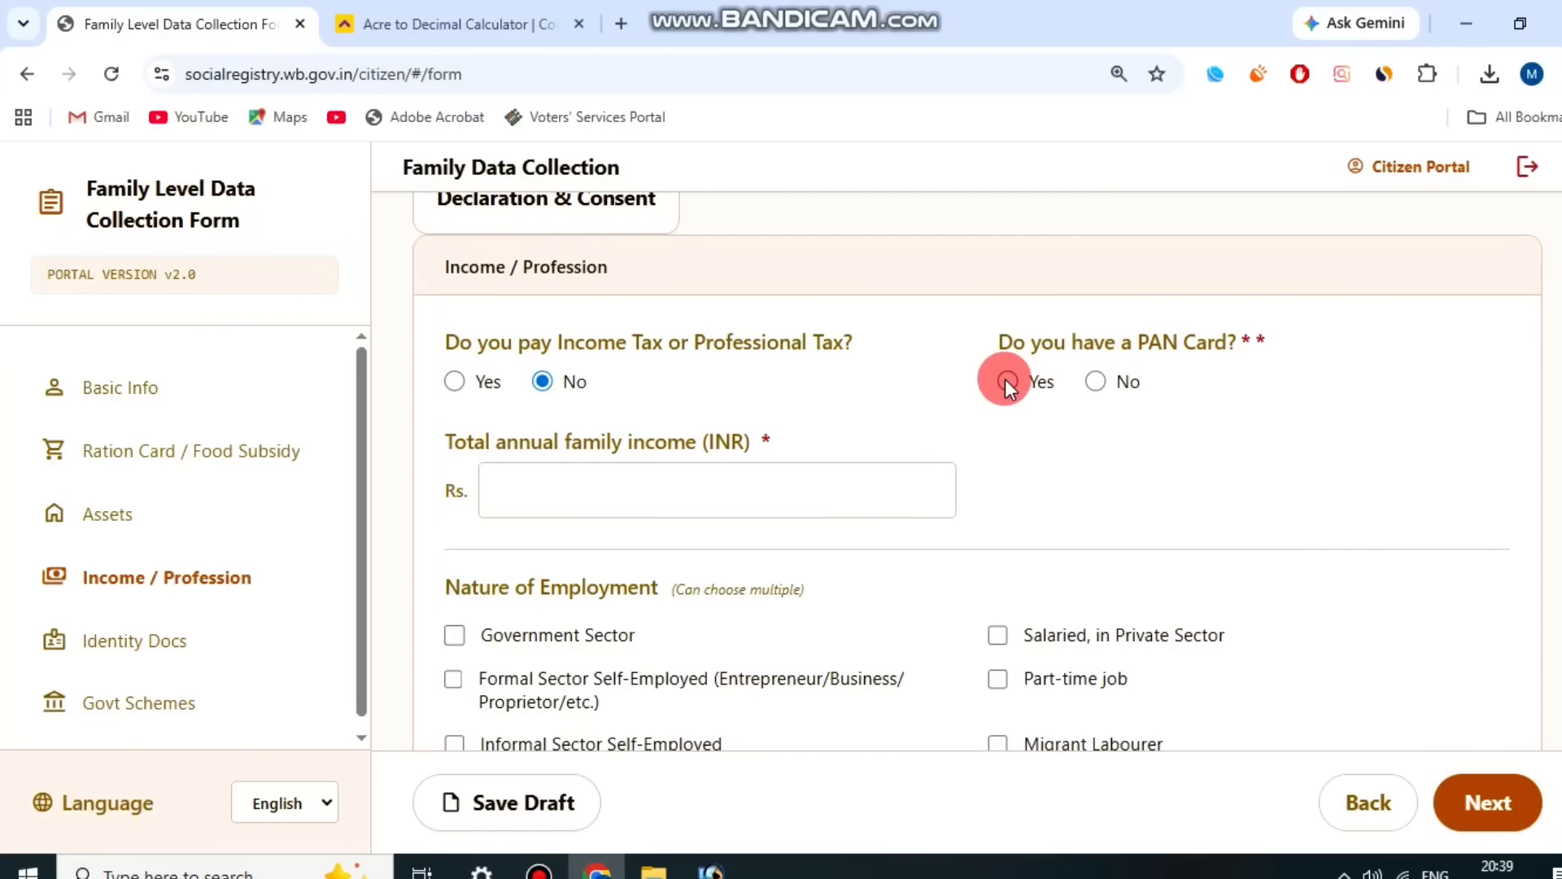
left_click_drag(1007, 384, 1010, 384)
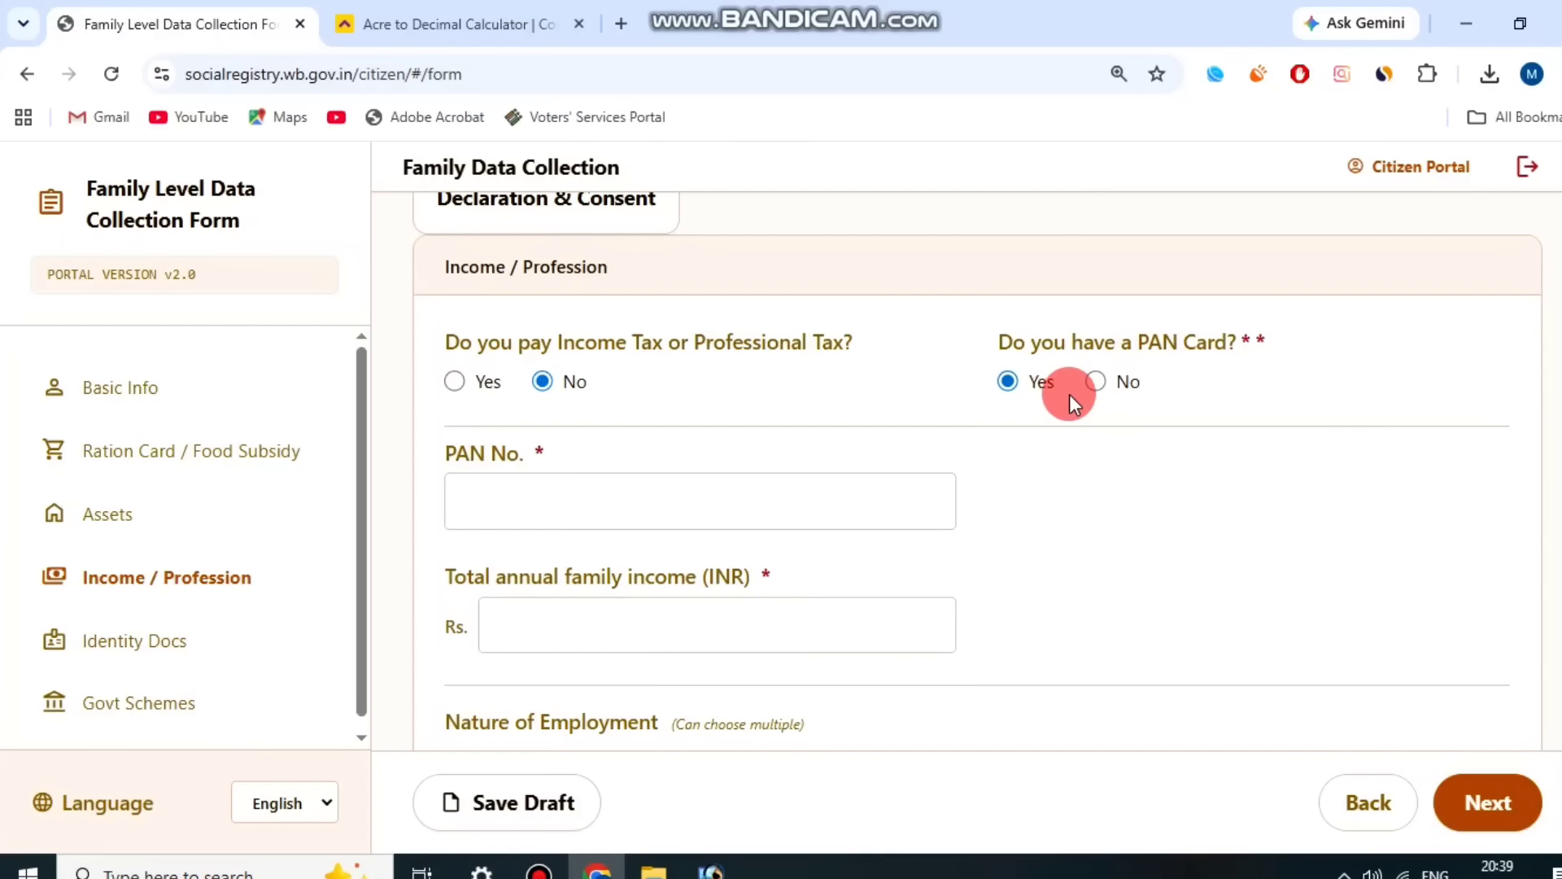
left_click_drag(1092, 384, 544, 555)
Highlight the Total annual family income (INR) label and enter an annual family income of 72000
scroll(543, 555, "down", 1)
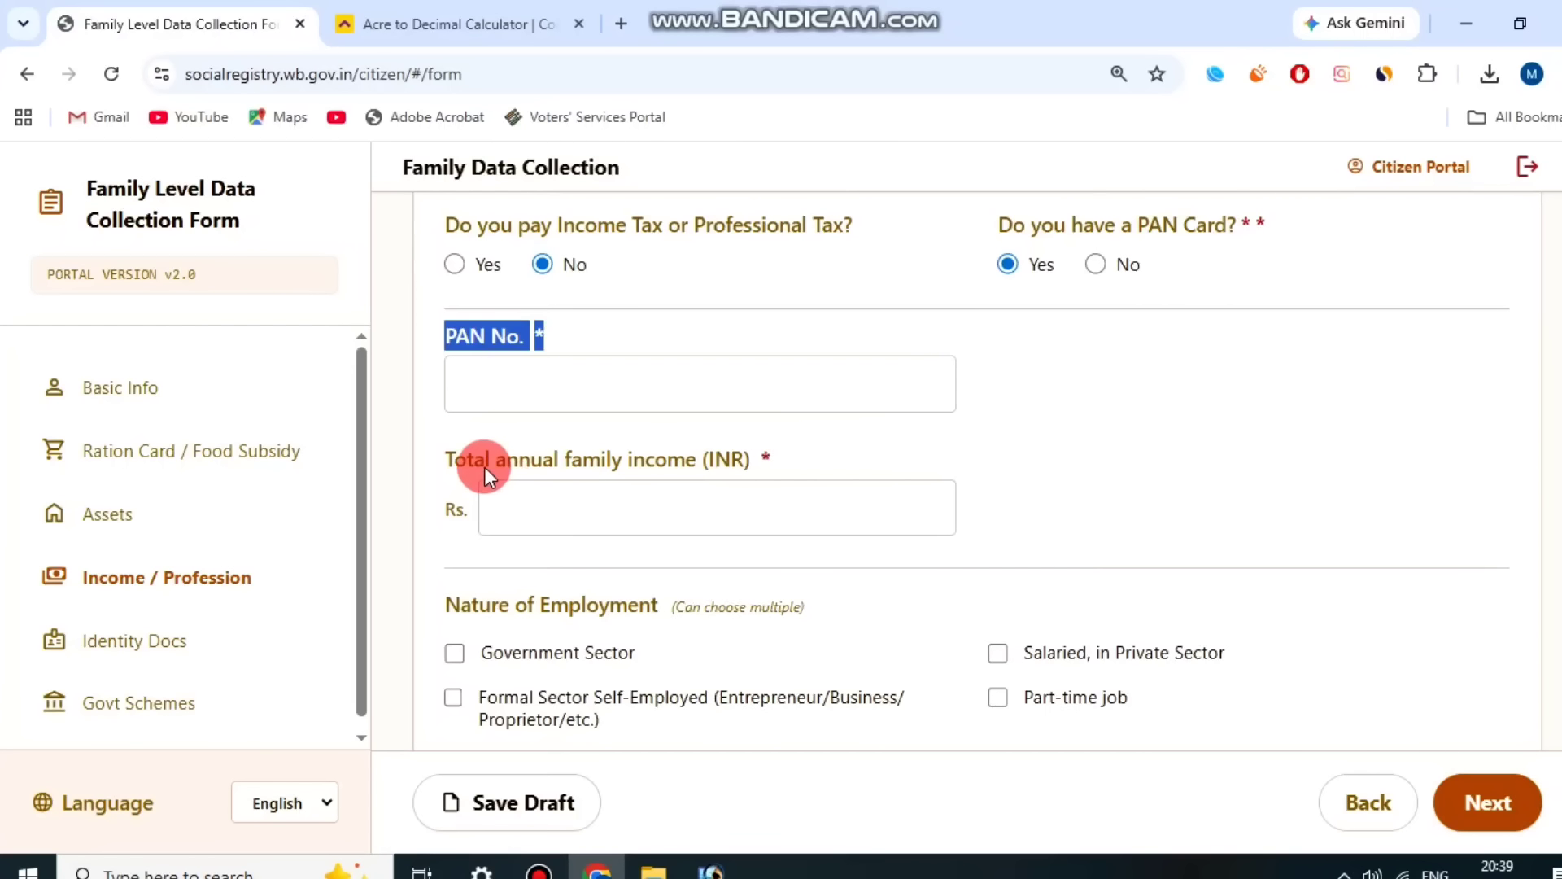
left_click_drag(470, 454, 792, 447)
left_click(689, 461)
scroll(690, 461, "down", 1)
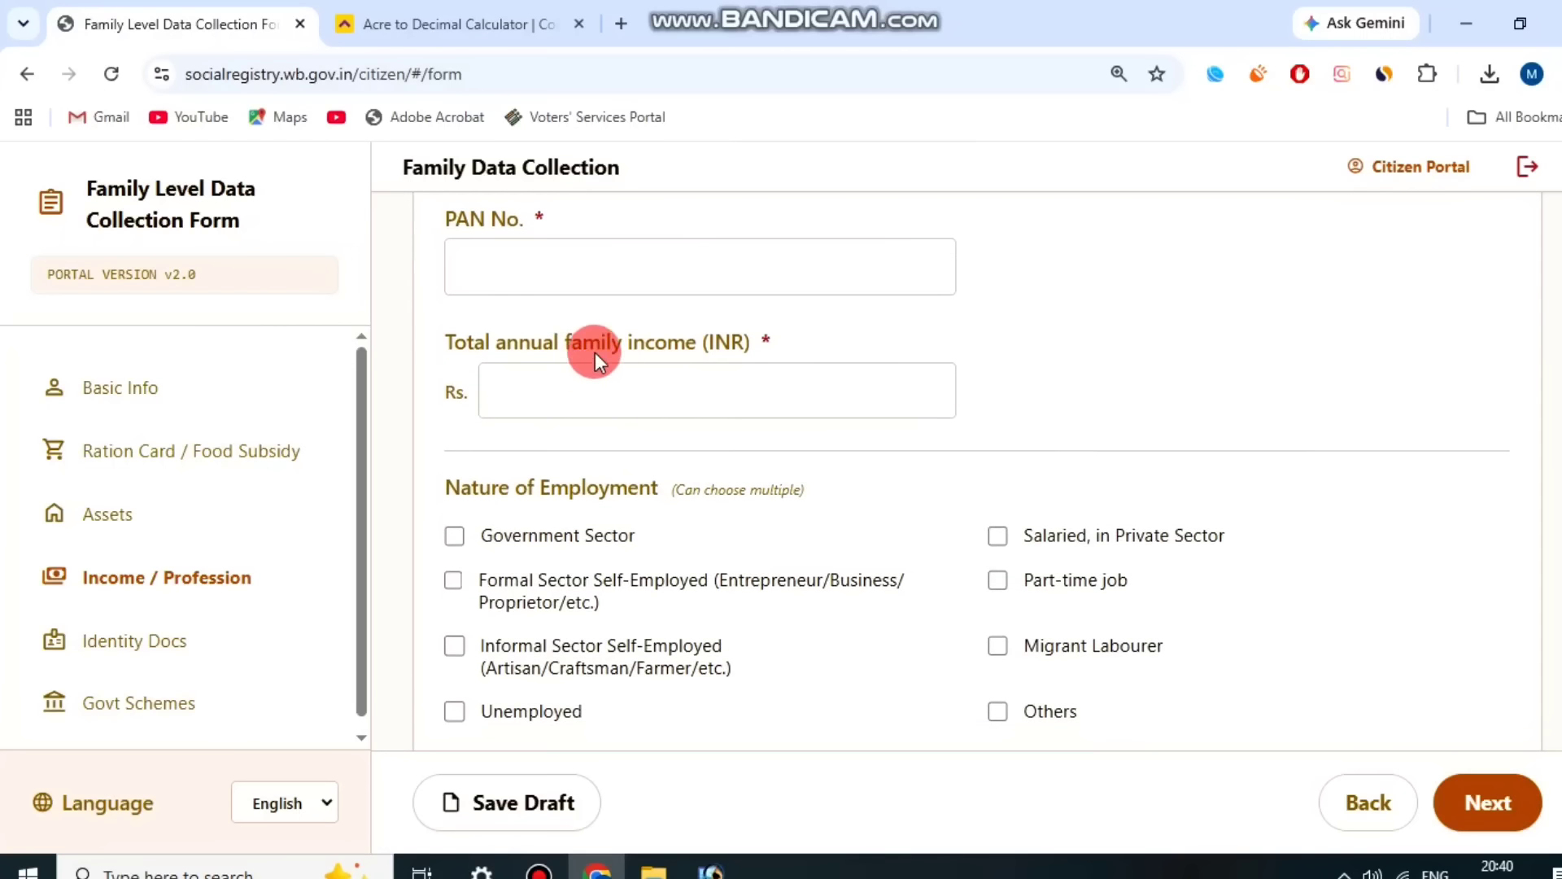
left_click_drag(618, 337, 774, 320)
left_click(711, 348)
left_click(679, 390)
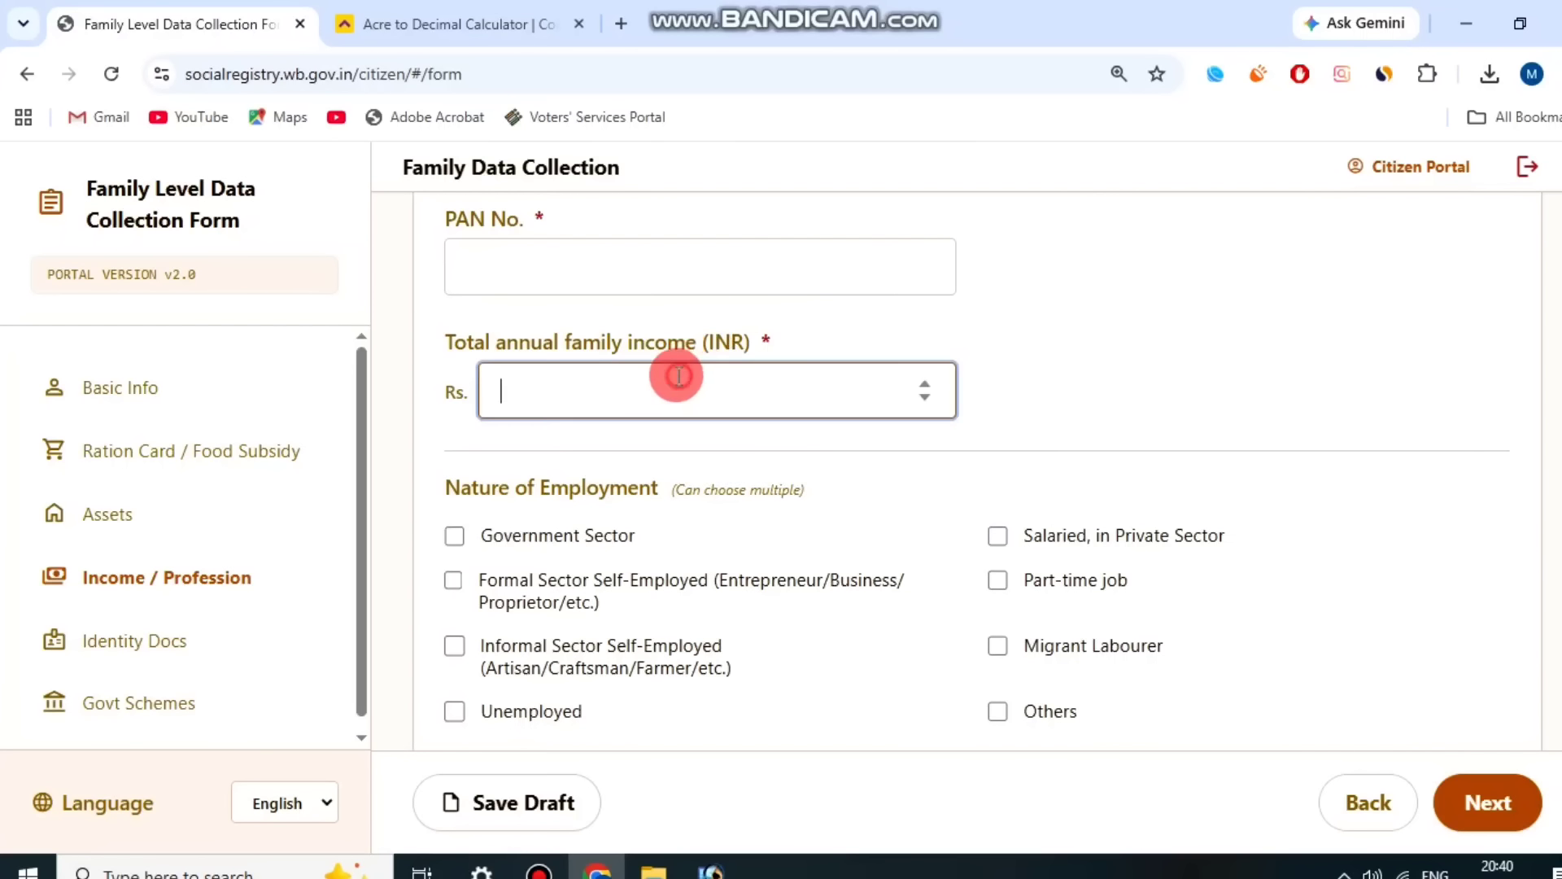
type("72000")
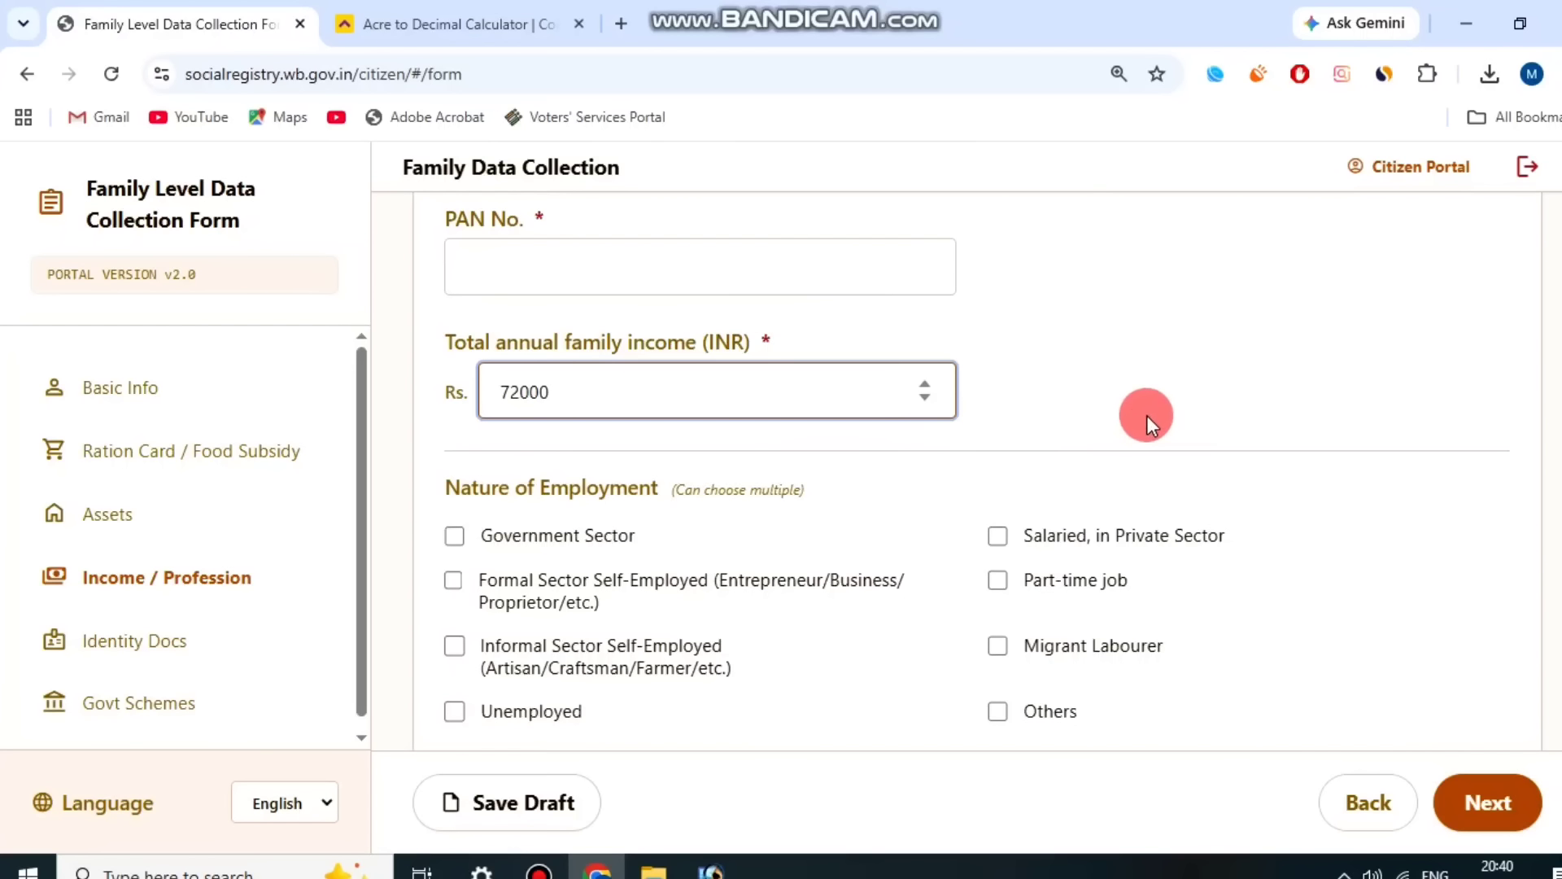
left_click(1147, 415)
Highlight the Nature of Employment heading and select Formal Sector Self-Employed (Entrepreneur/Business/Proprietor/etc.)
scroll(969, 412, "down", 2)
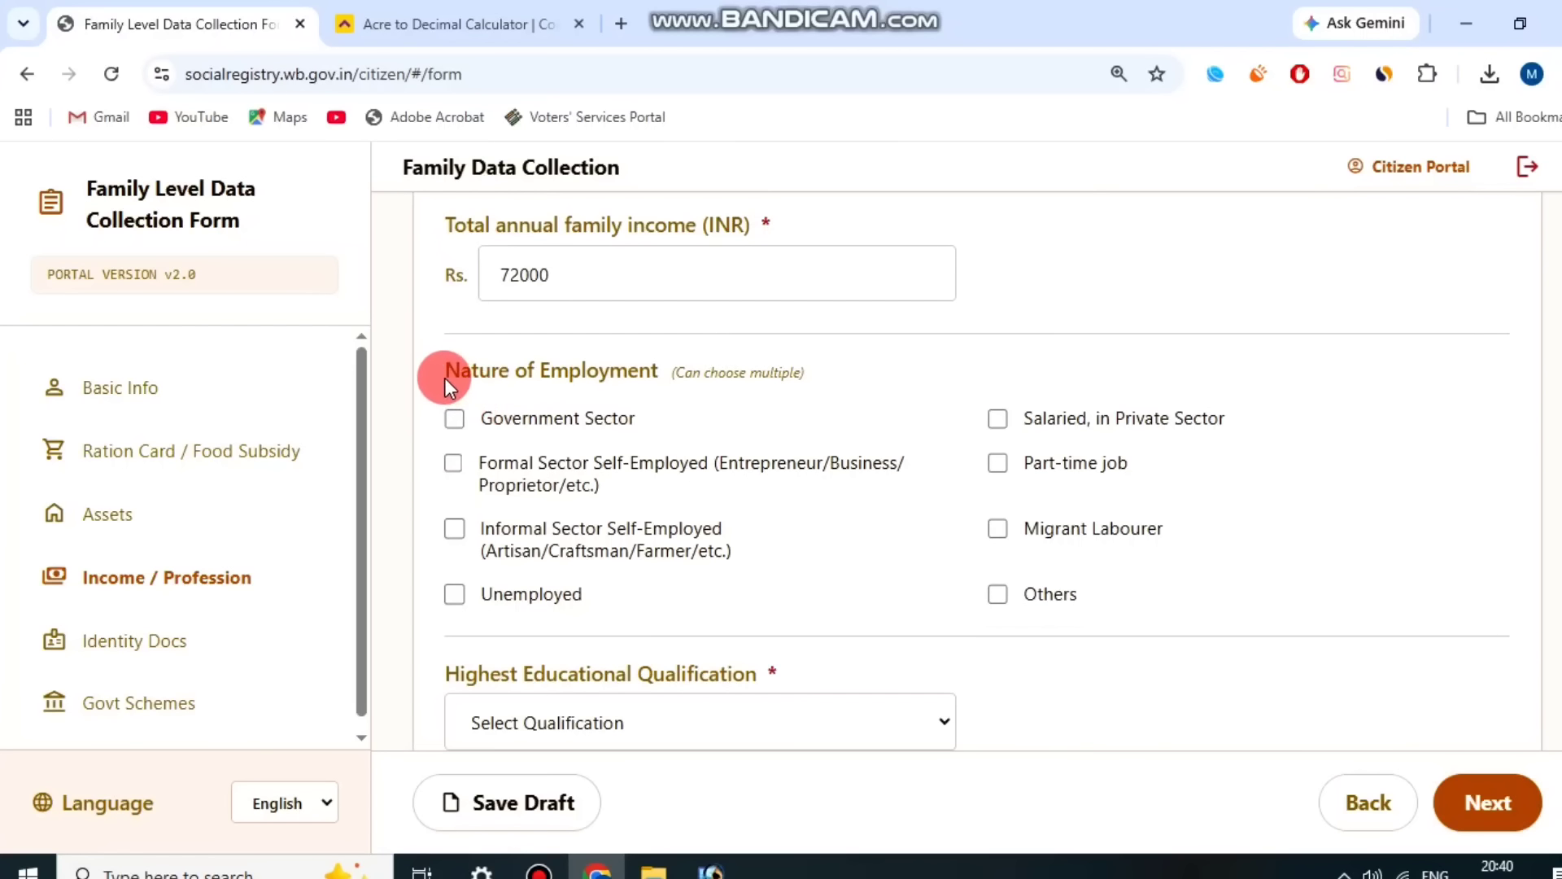
left_click_drag(444, 378, 678, 373)
left_click(687, 374)
left_click(833, 384)
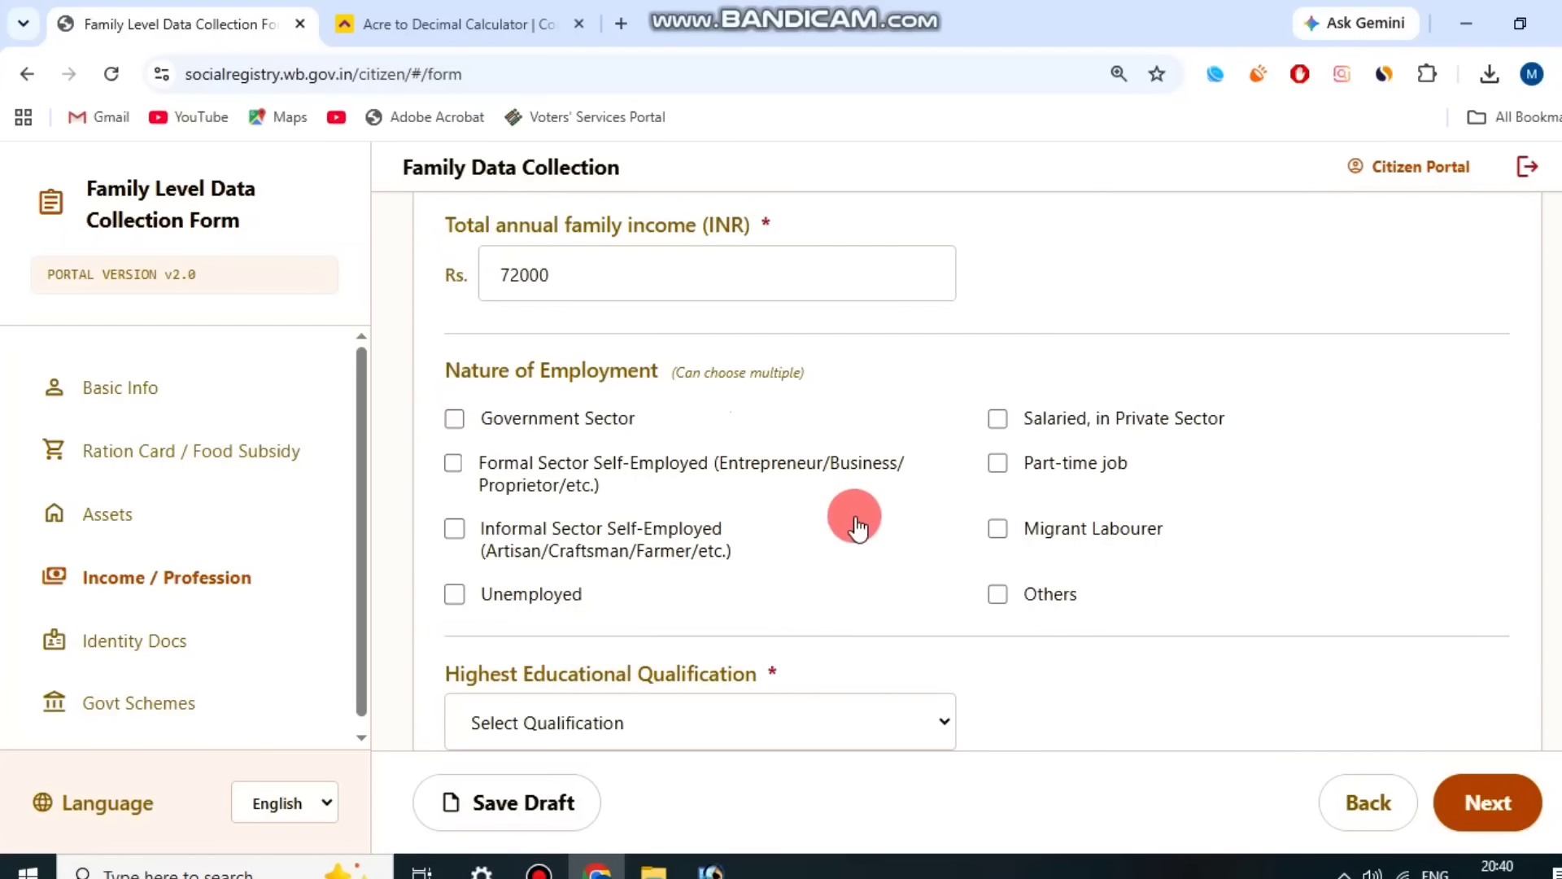
scroll(580, 521, "down", 2)
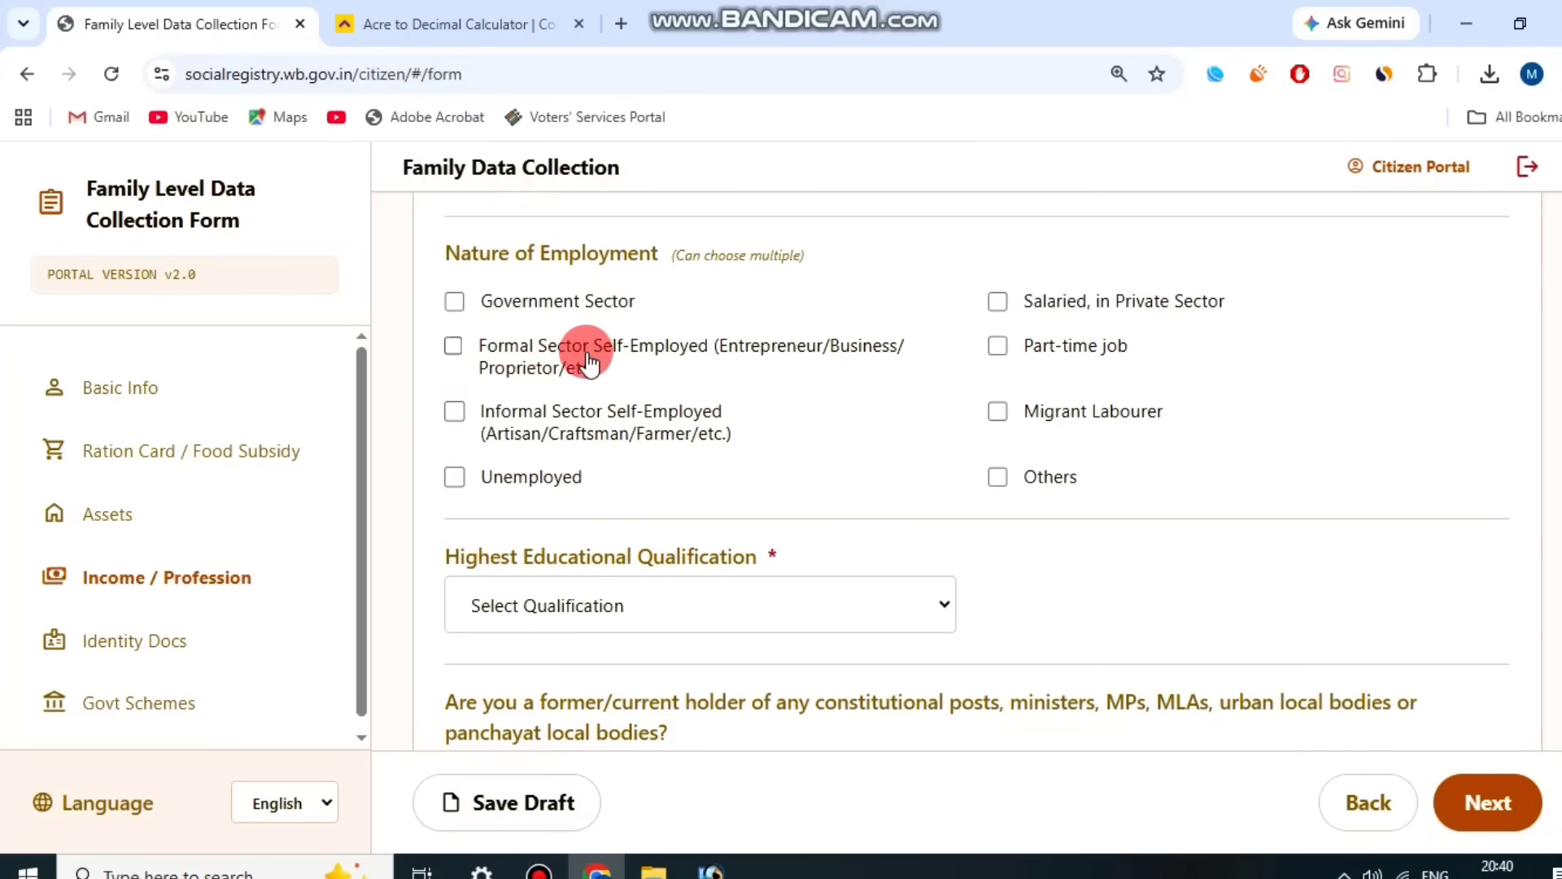
left_click(452, 347)
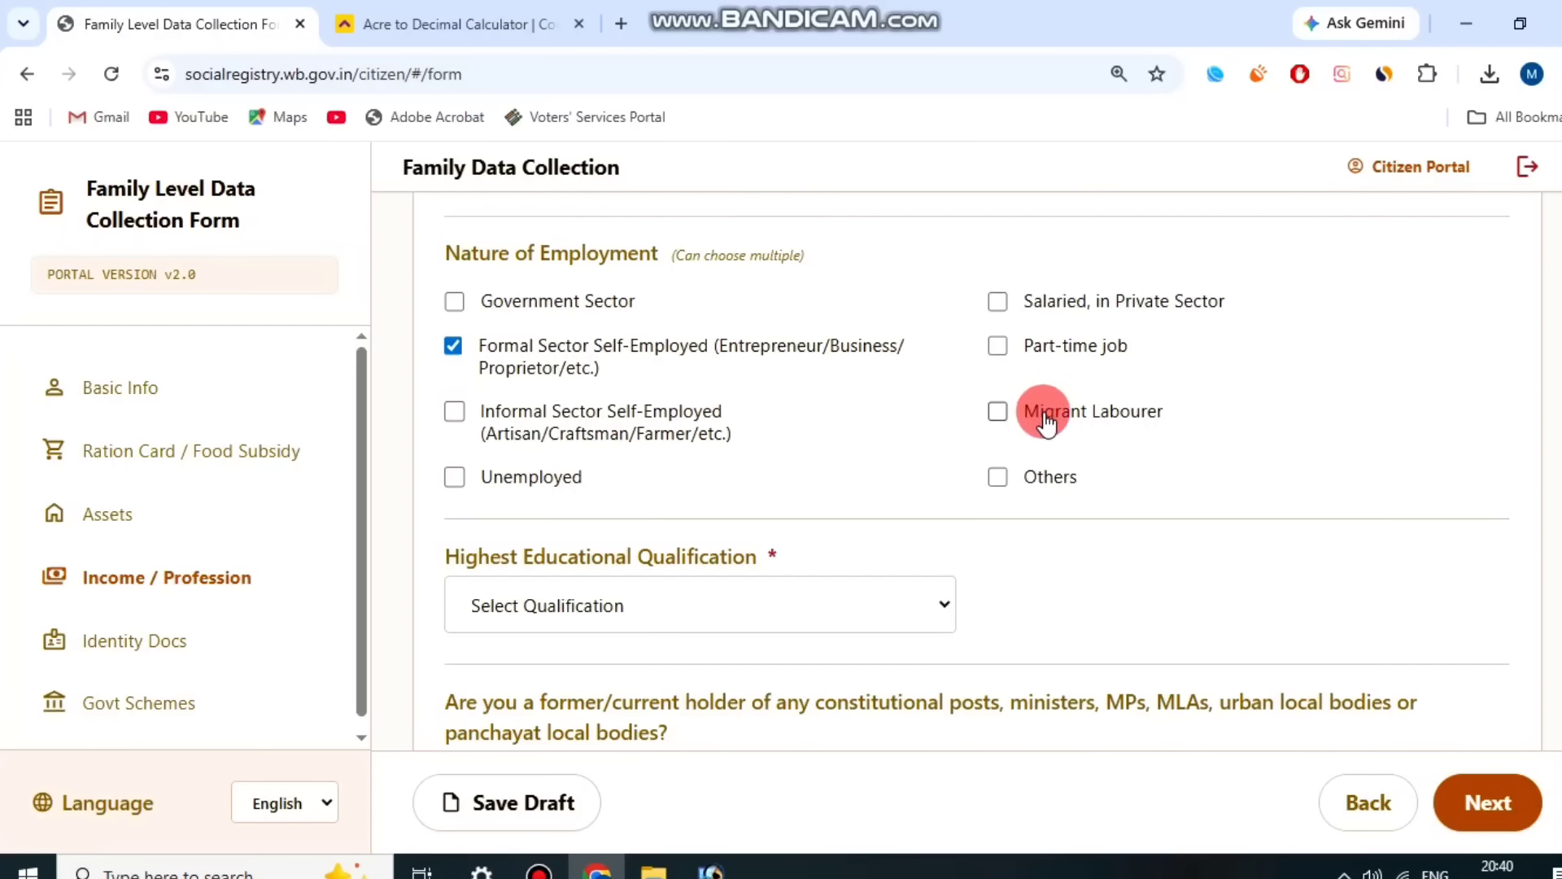
Highlight the Highest Educational Qualification label and set the qualification to Lower than 10th
scroll(1220, 526, "down", 2)
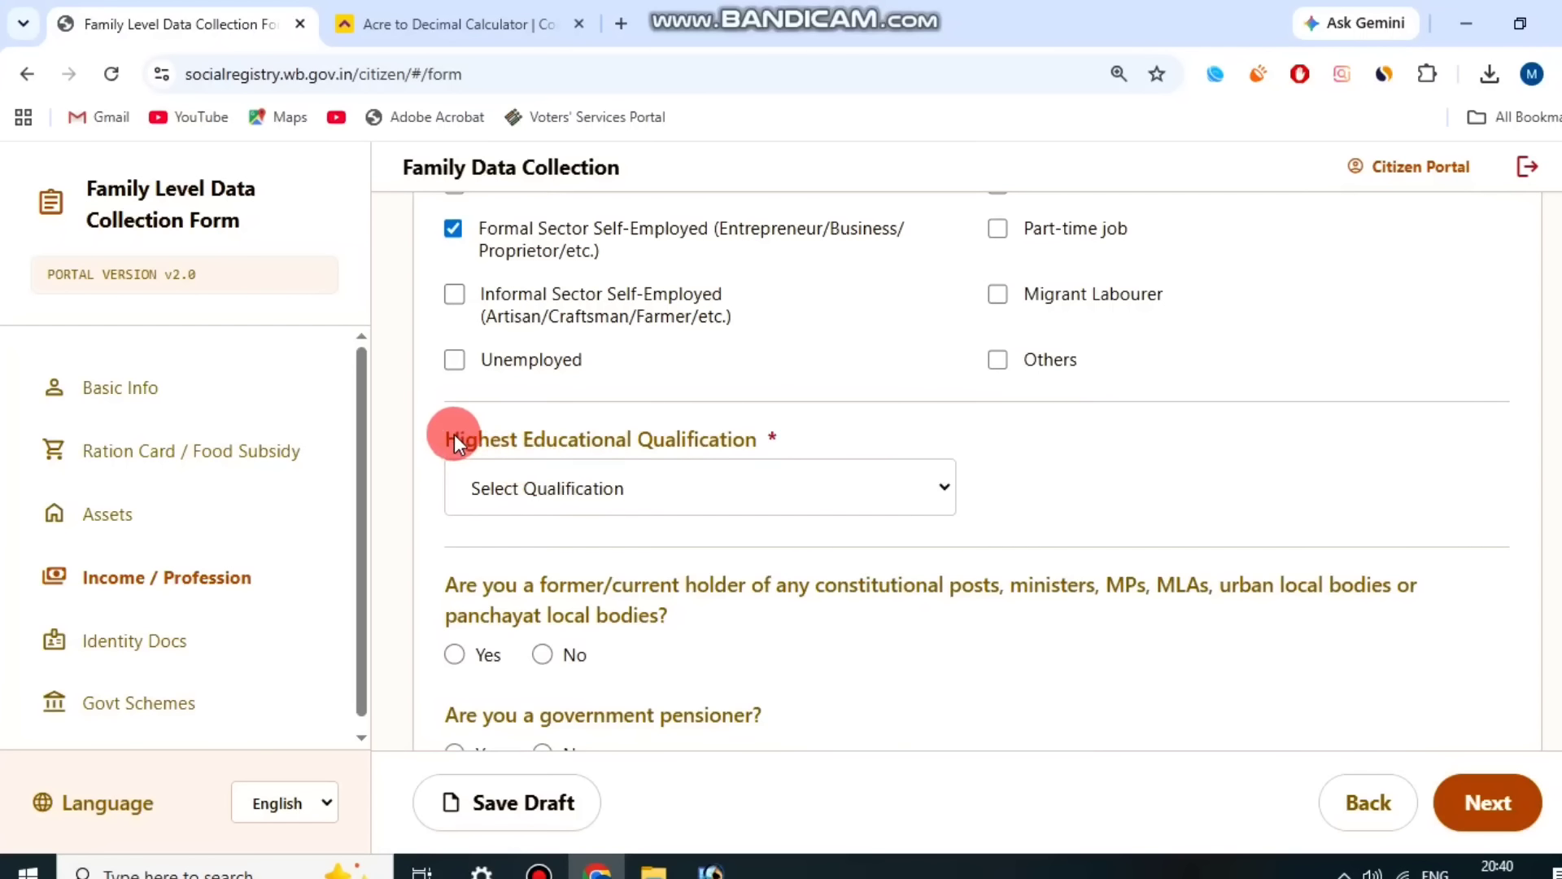
left_click_drag(454, 433, 788, 434)
left_click(786, 436)
left_click(704, 481)
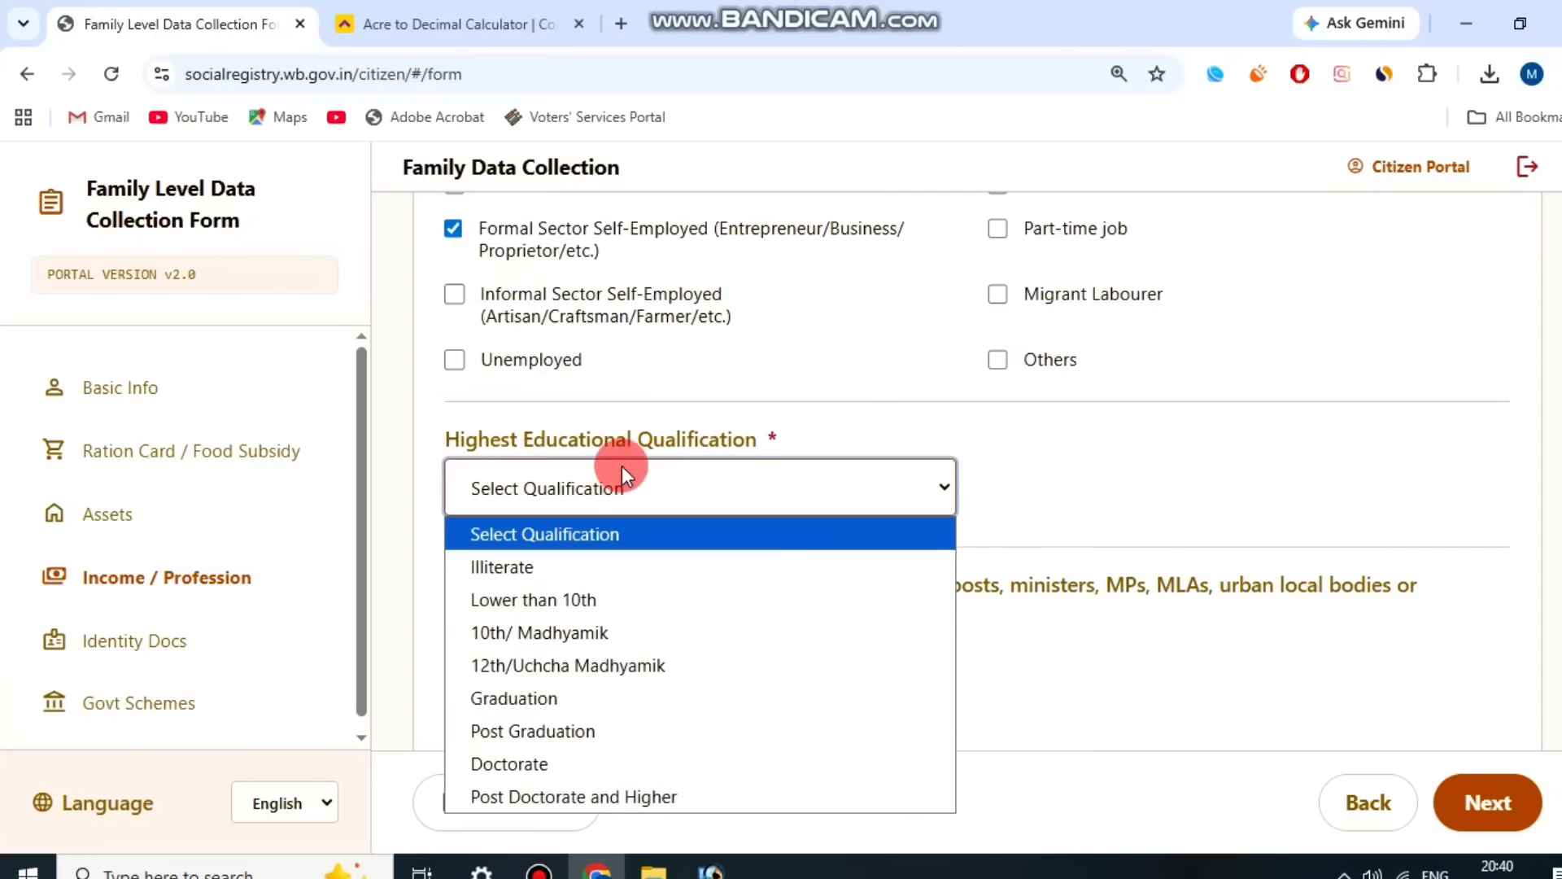
left_click(631, 600)
Highlight the constitutional post holder and government pensioner questions and answer both No
scroll(797, 451, "down", 2)
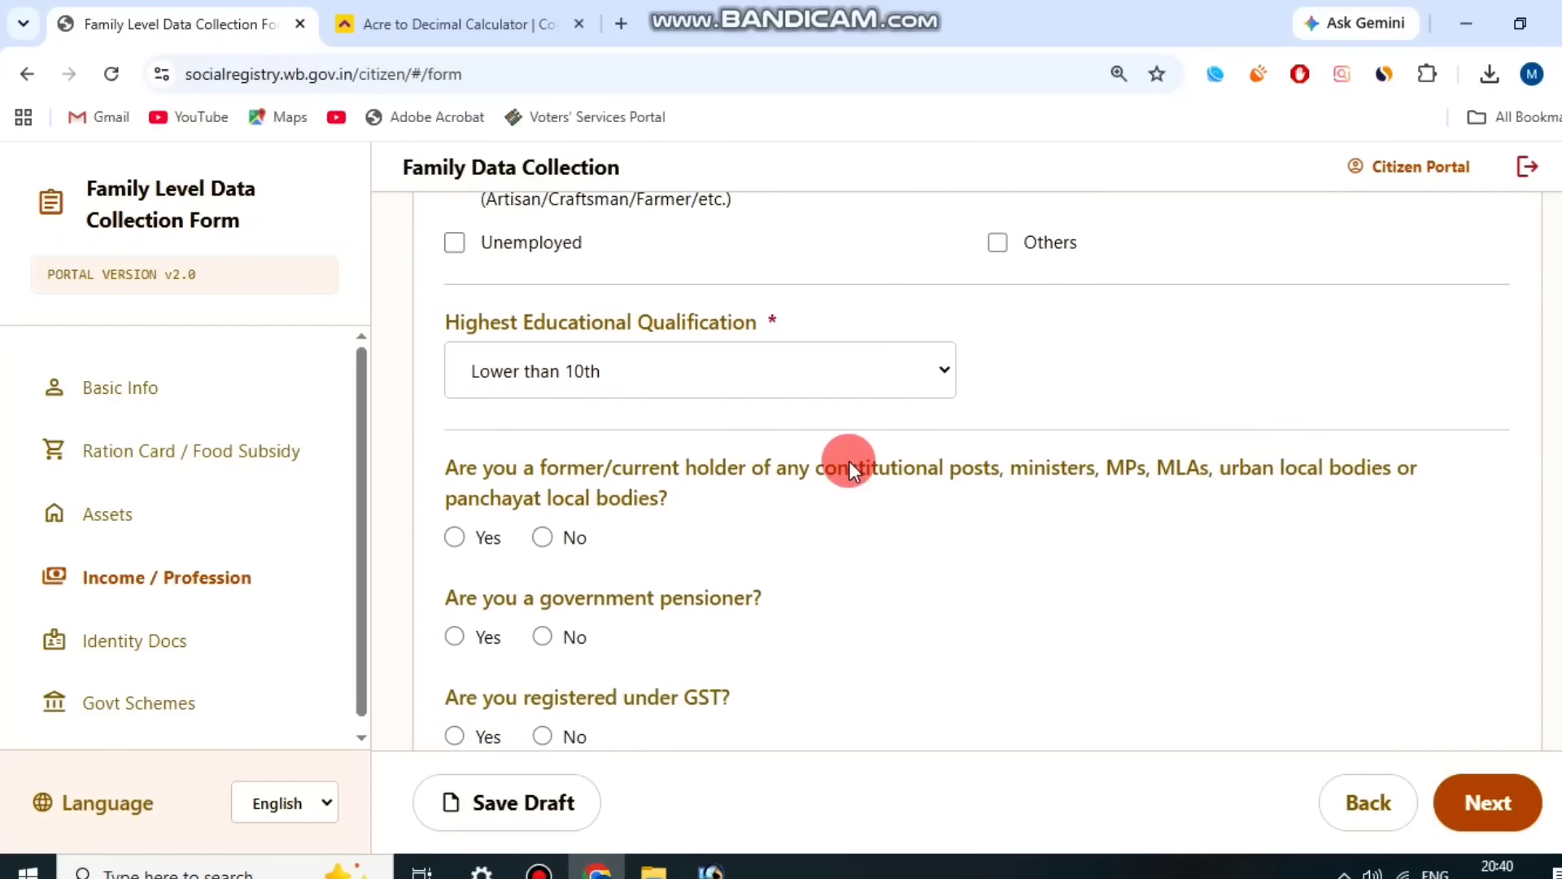
scroll(732, 439, "down", 1)
left_click_drag(443, 389, 667, 417)
left_click(667, 416)
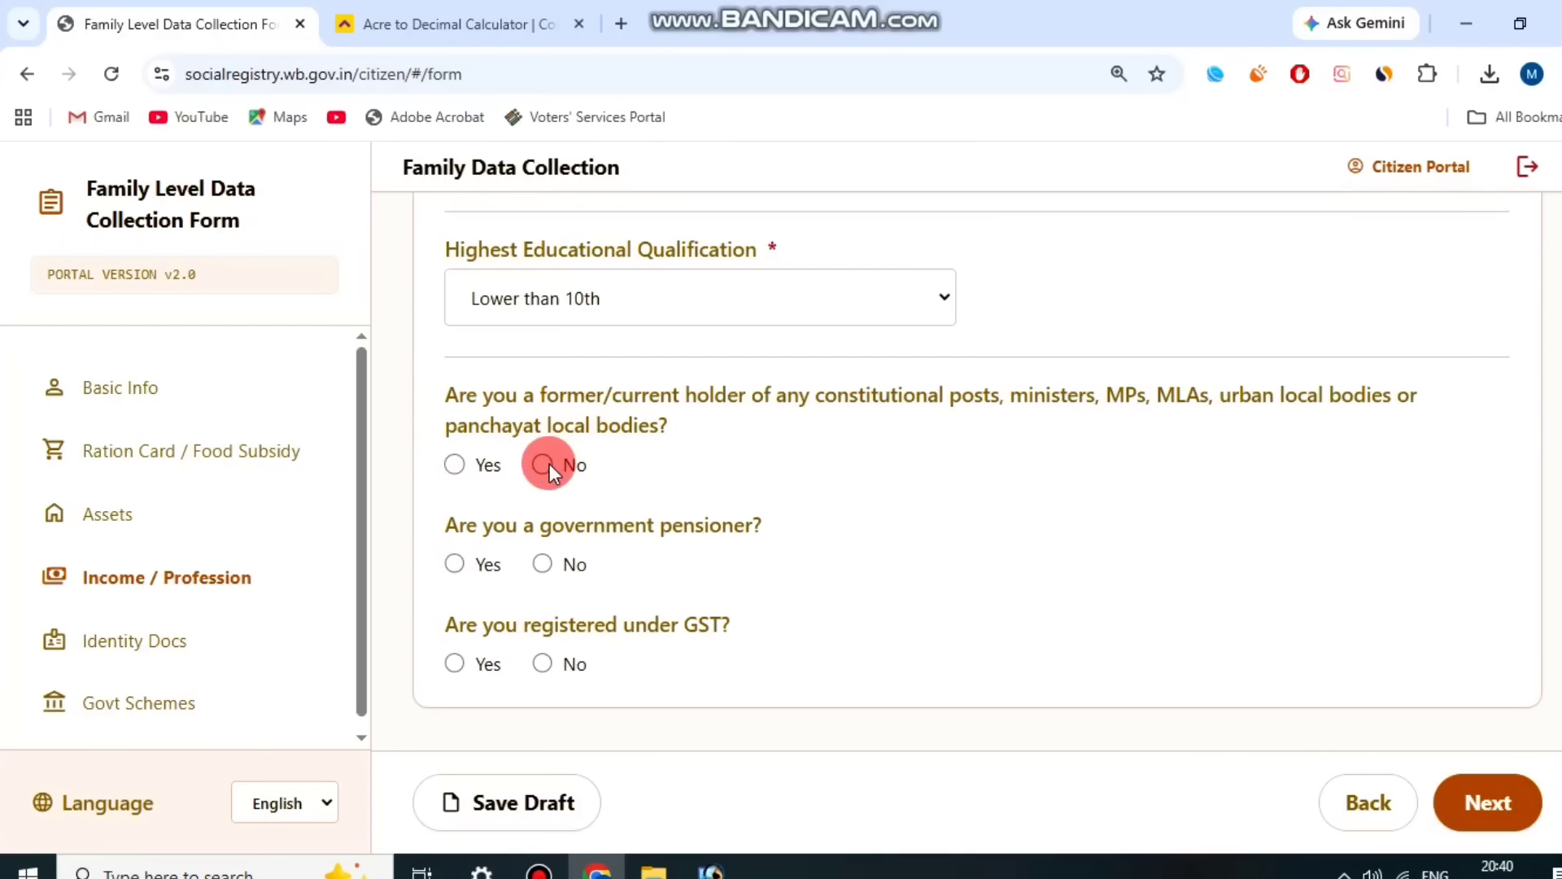
left_click_drag(454, 521, 776, 520)
left_click(778, 520)
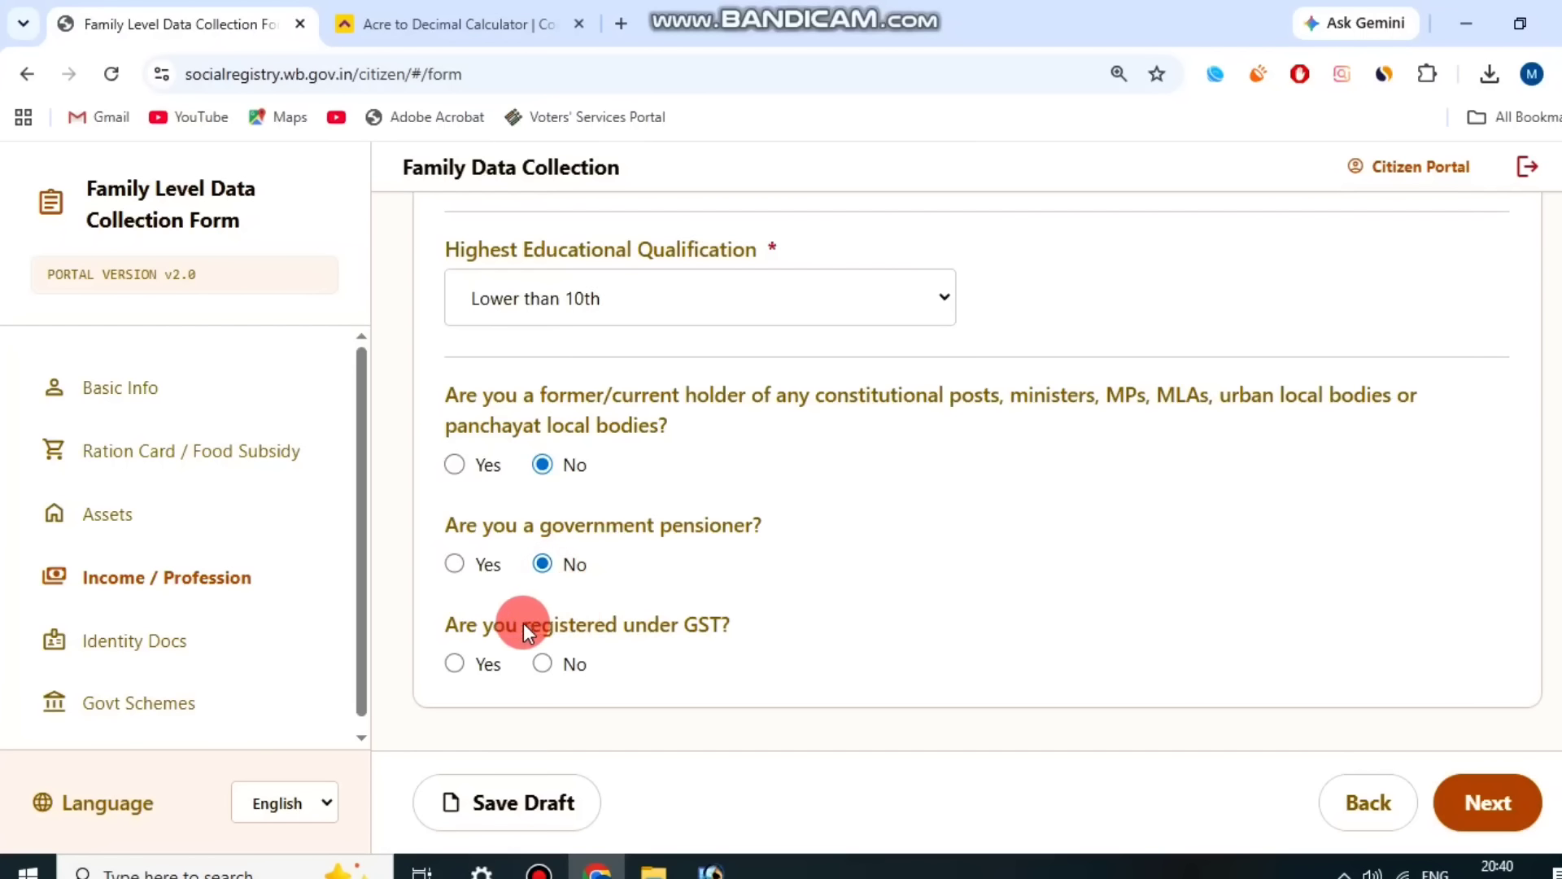
Highlight the GST registration question and answer it No
left_click_drag(524, 626, 701, 593)
left_click(731, 593)
left_click(543, 663)
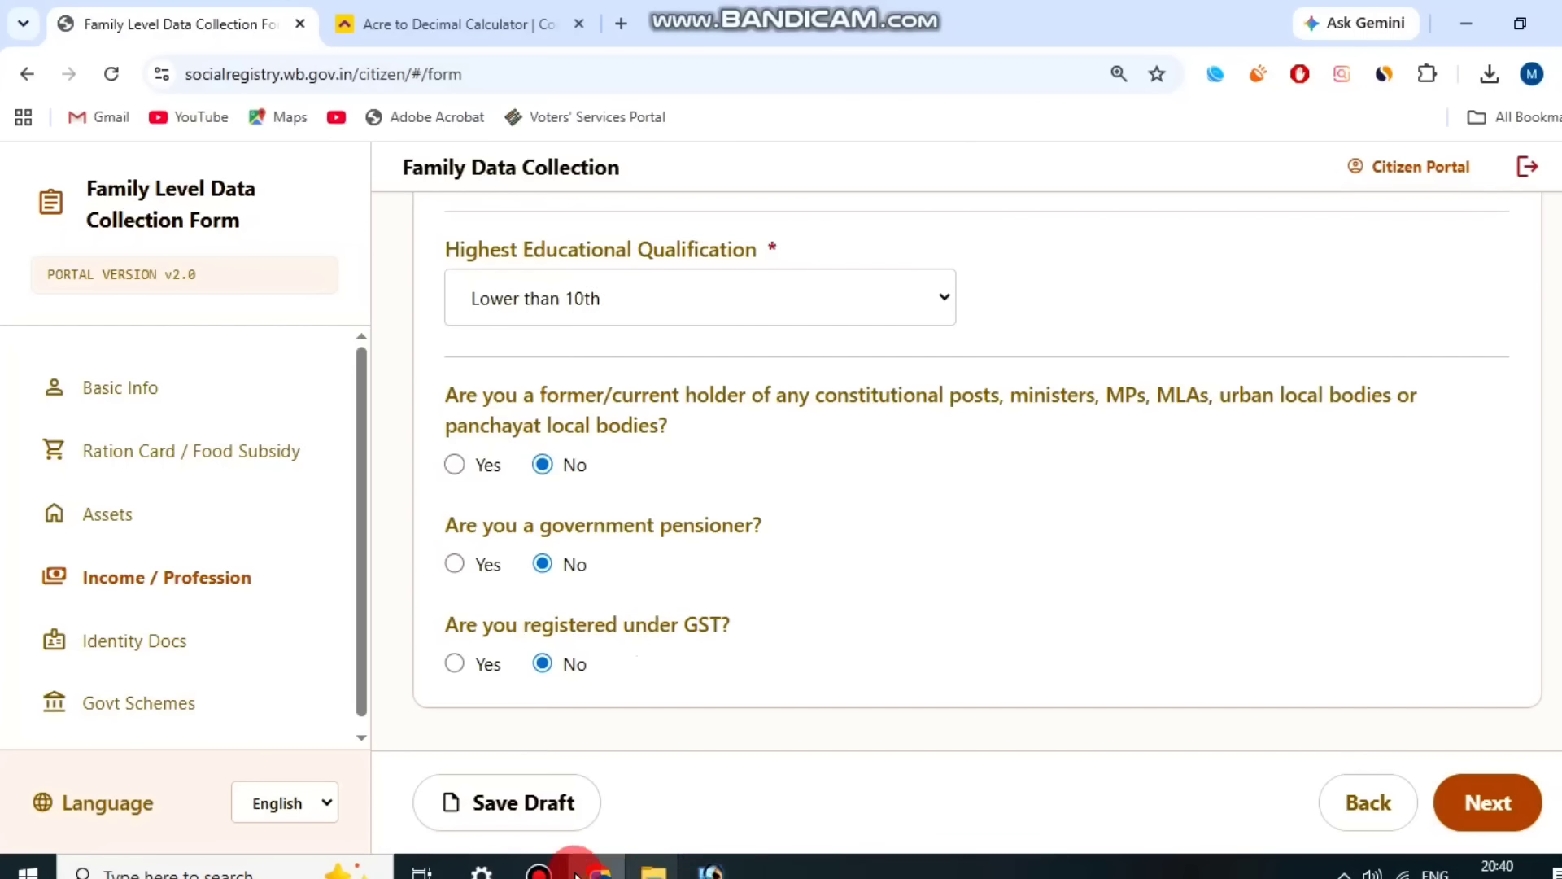
left_click(538, 869)
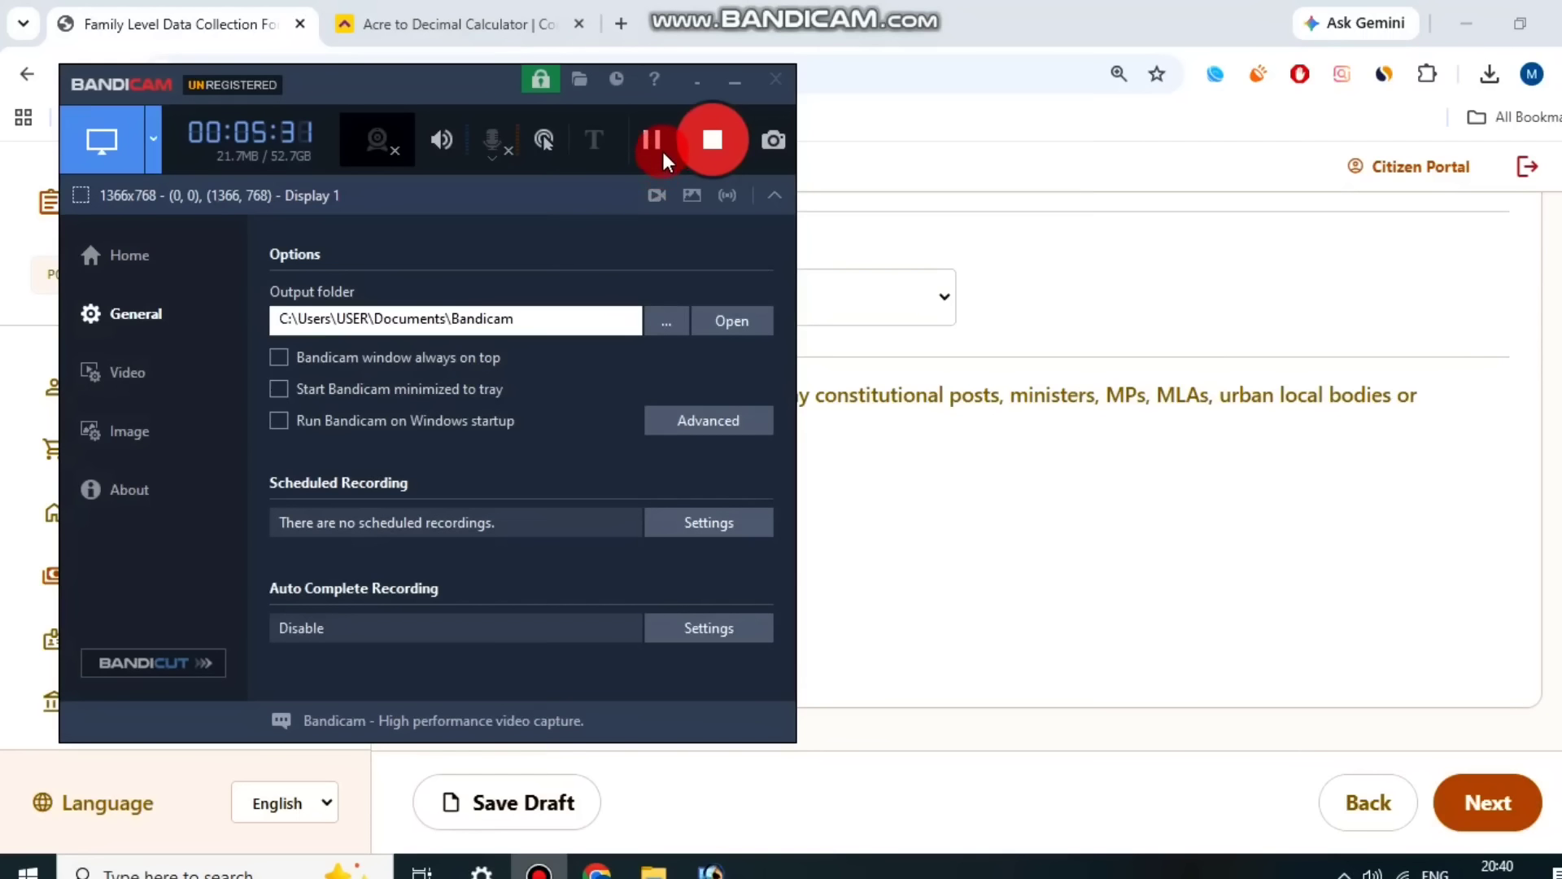
left_click(655, 140)
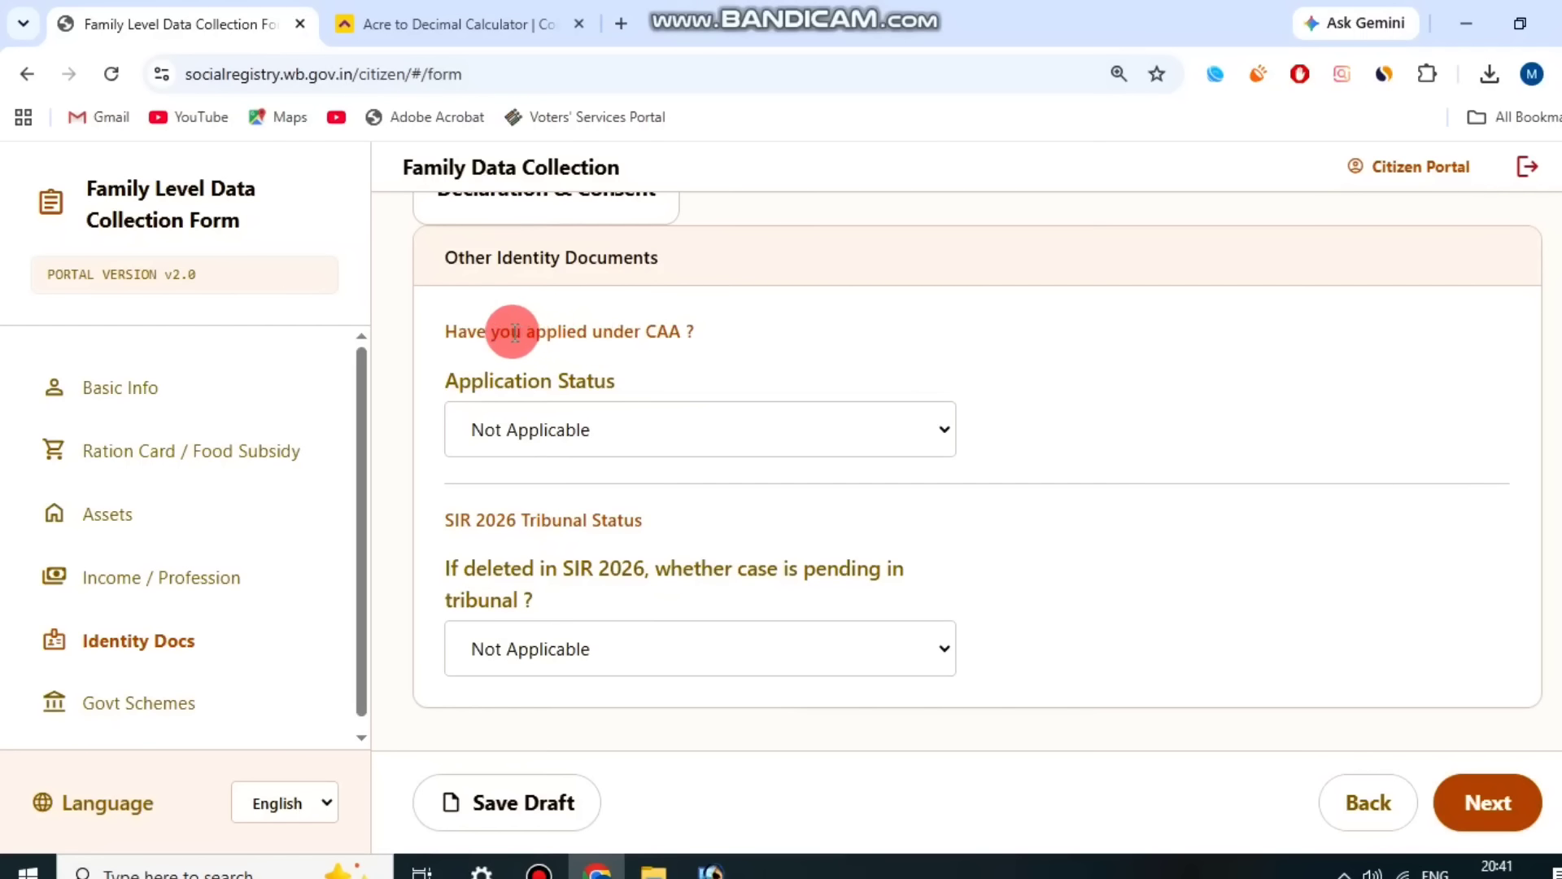
Highlight the CAA application question and review its Application Status options, leaving Not Applicable selected
left_click_drag(513, 331, 696, 327)
left_click(695, 327)
left_click(555, 429)
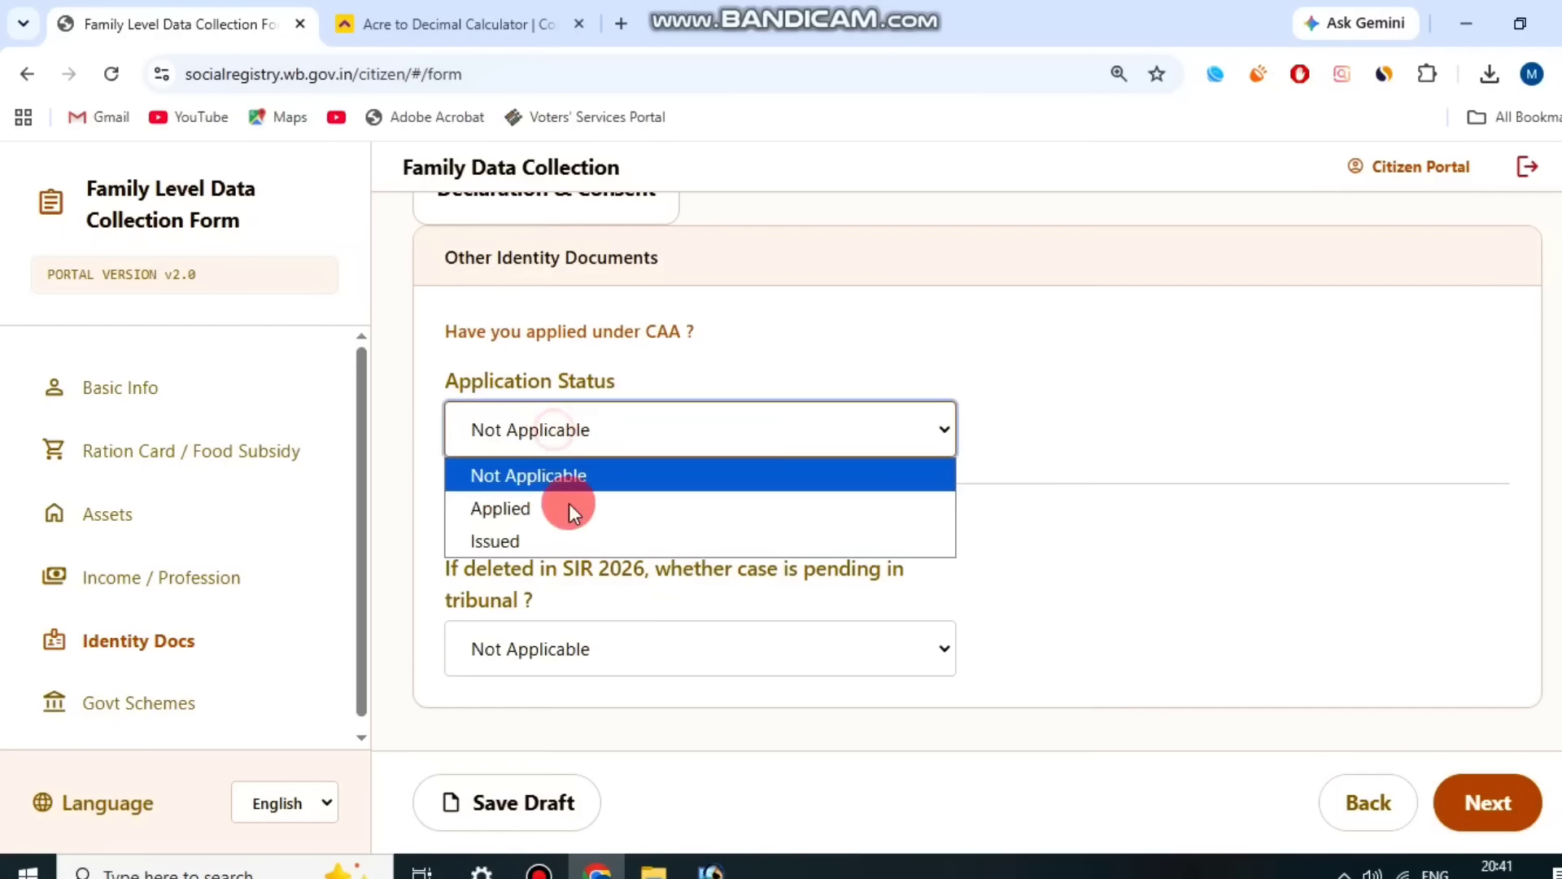
left_click(732, 349)
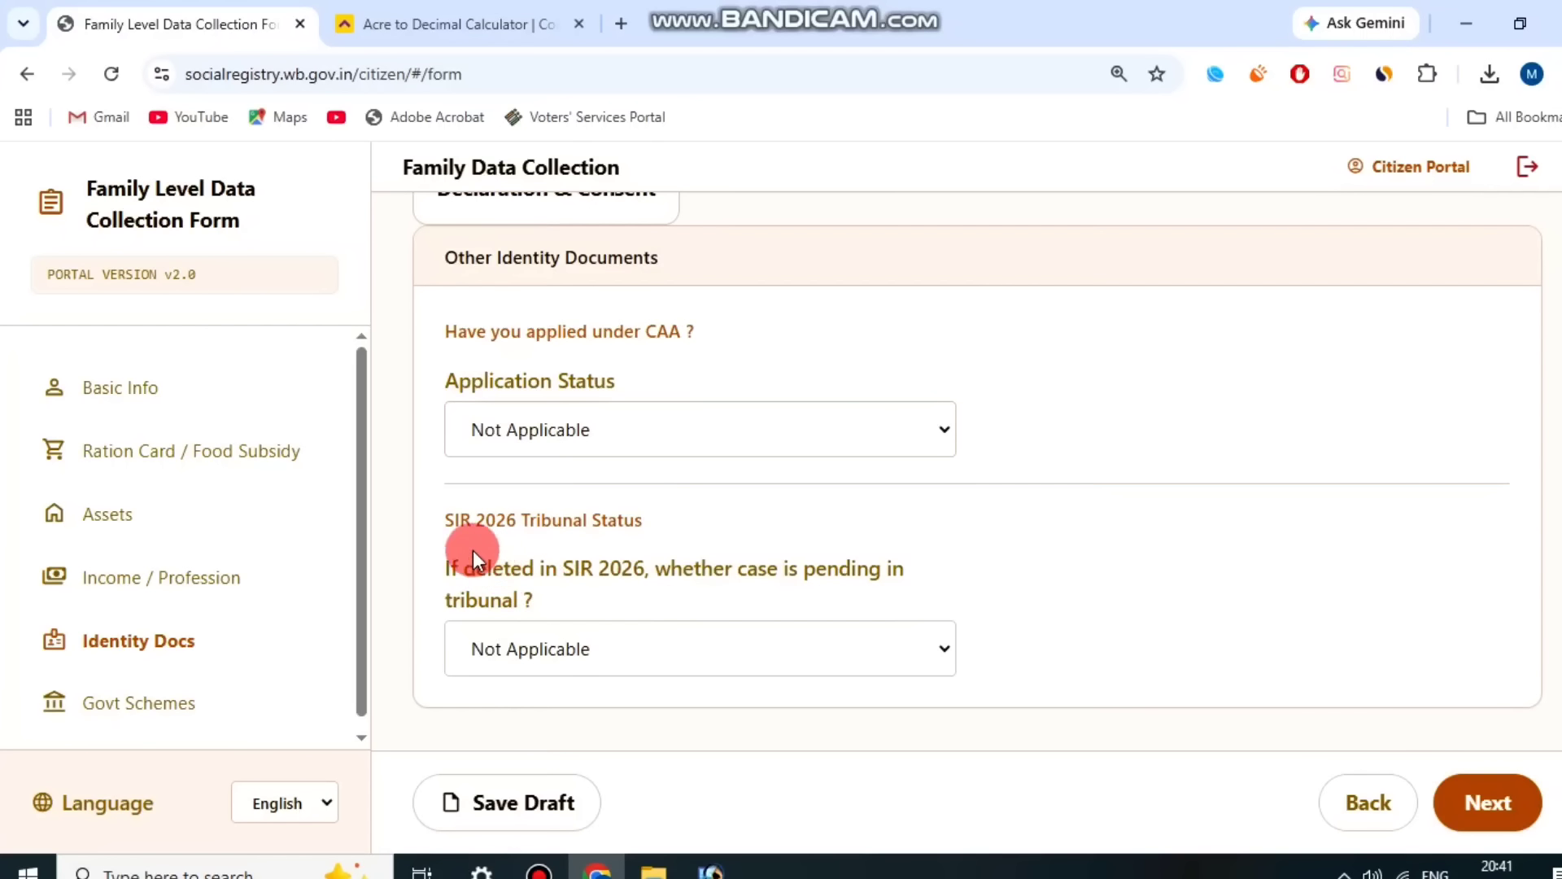
Review the SIR 2026 tribunal case options, keep Not Applicable, and continue to the Govt Schemes section
left_click_drag(550, 579, 560, 582)
left_click(846, 598)
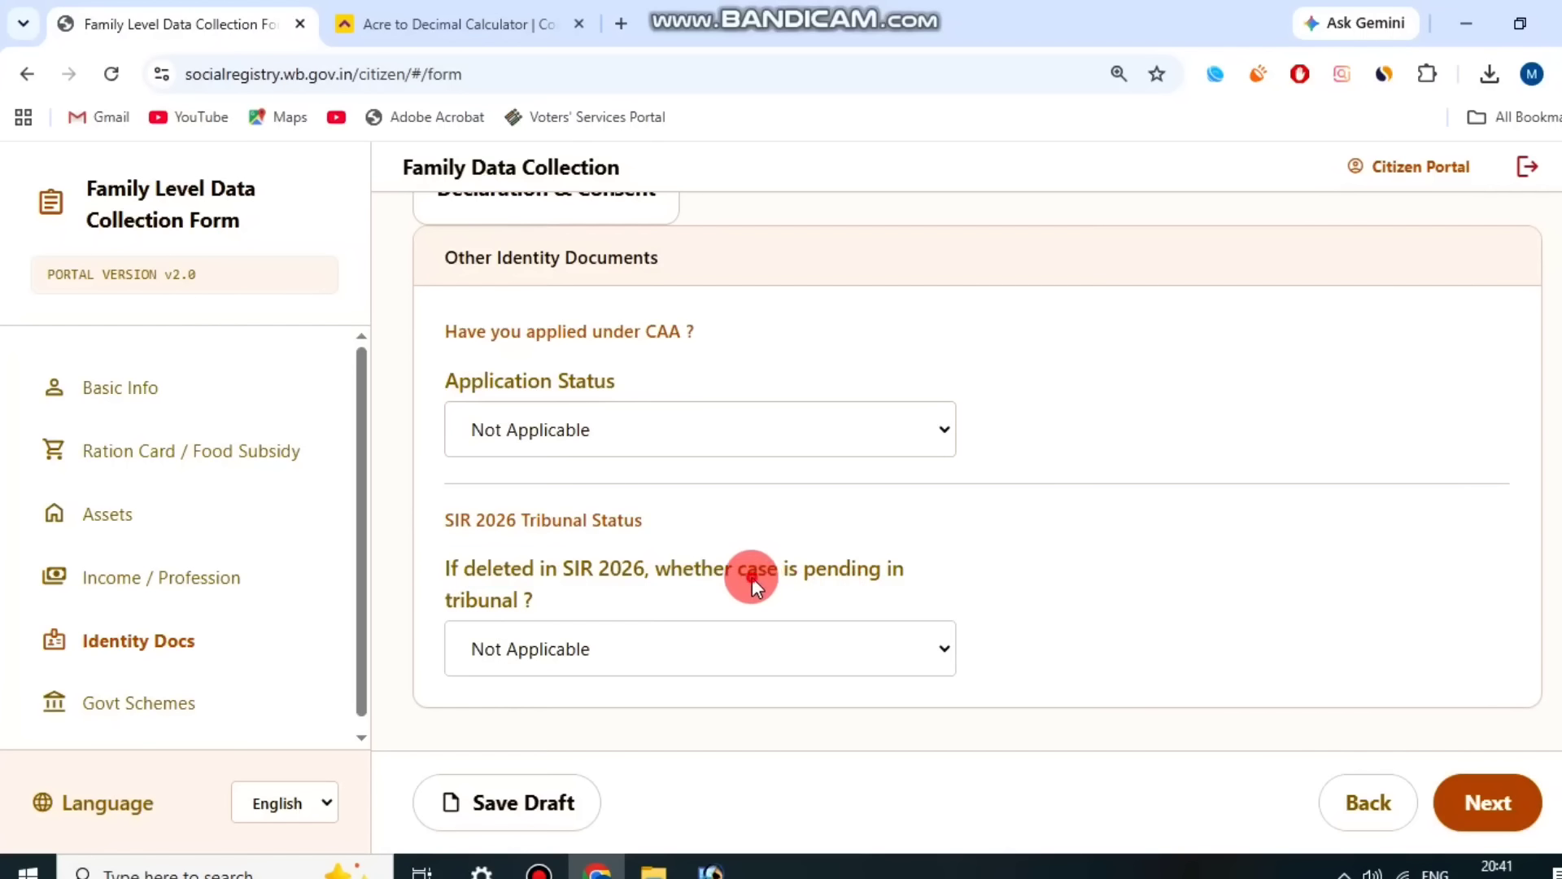
left_click(589, 627)
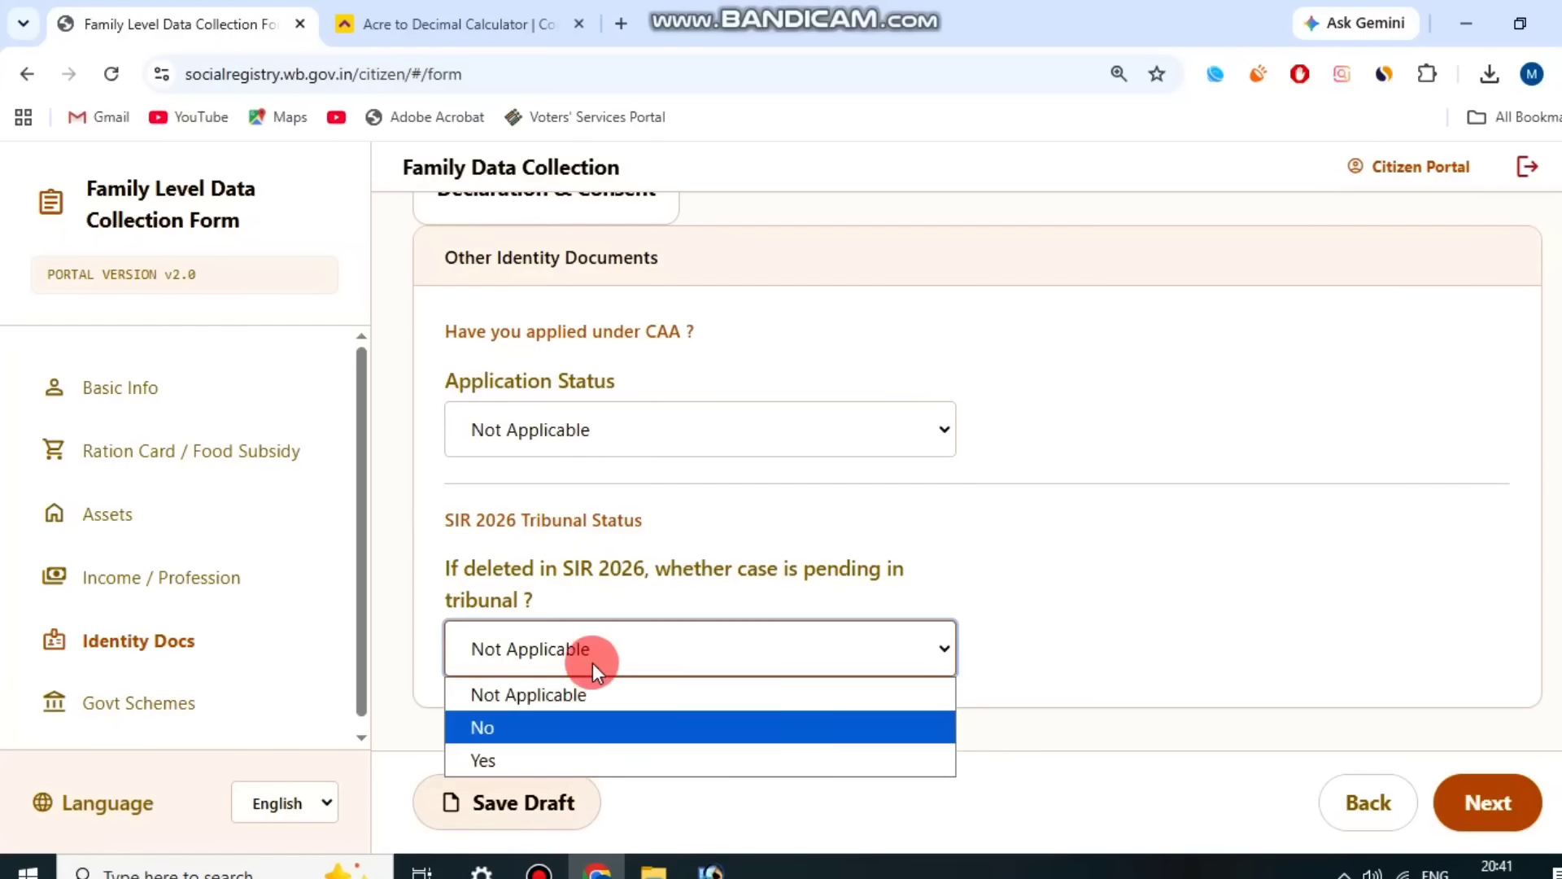
left_click(696, 576)
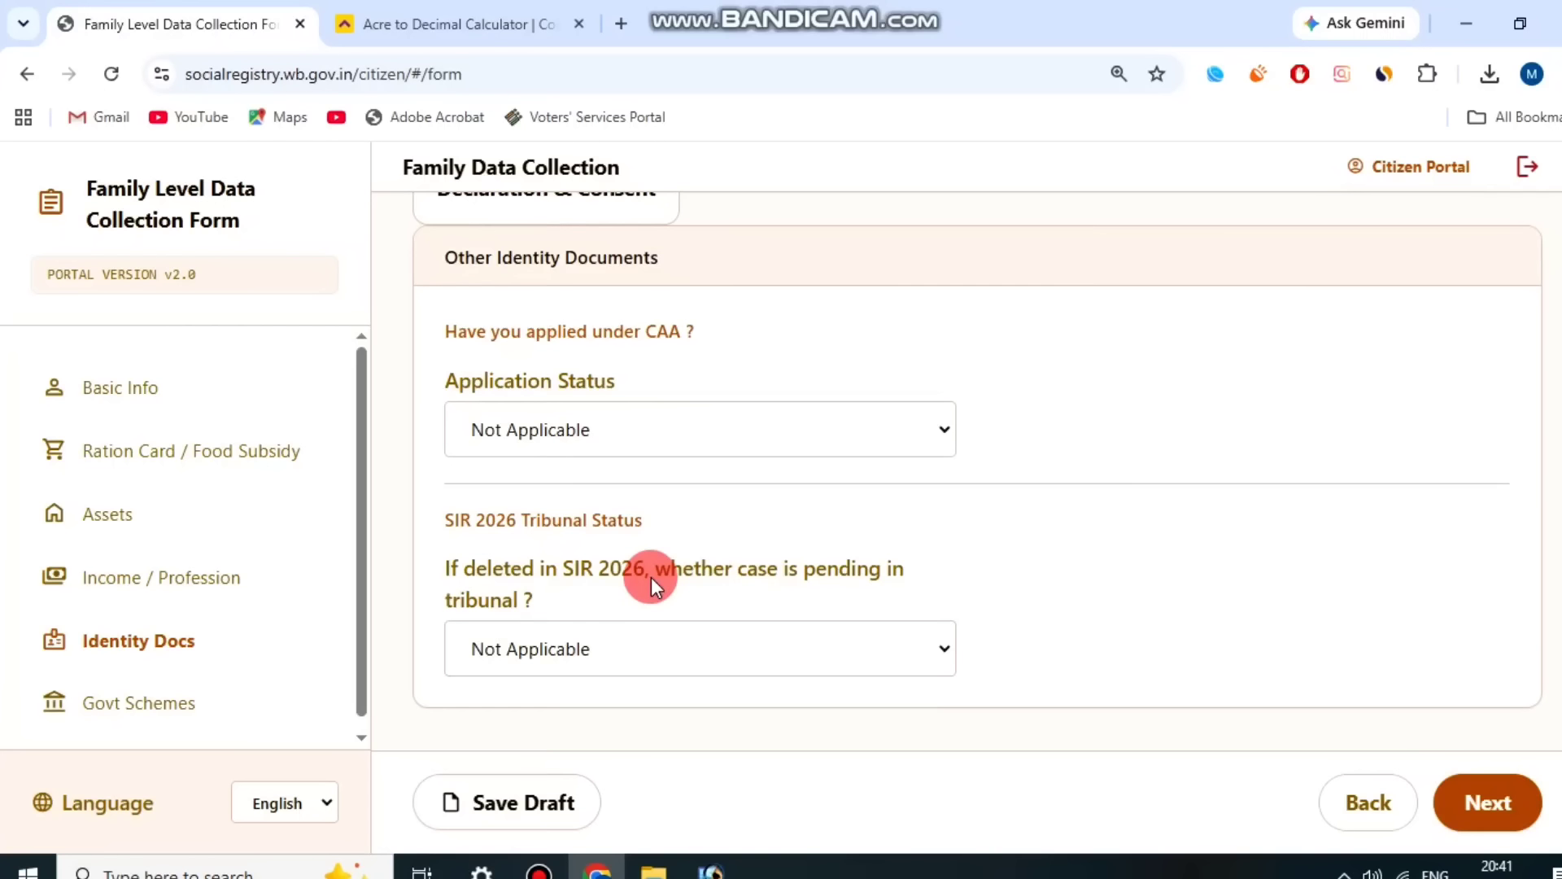
left_click(1478, 801)
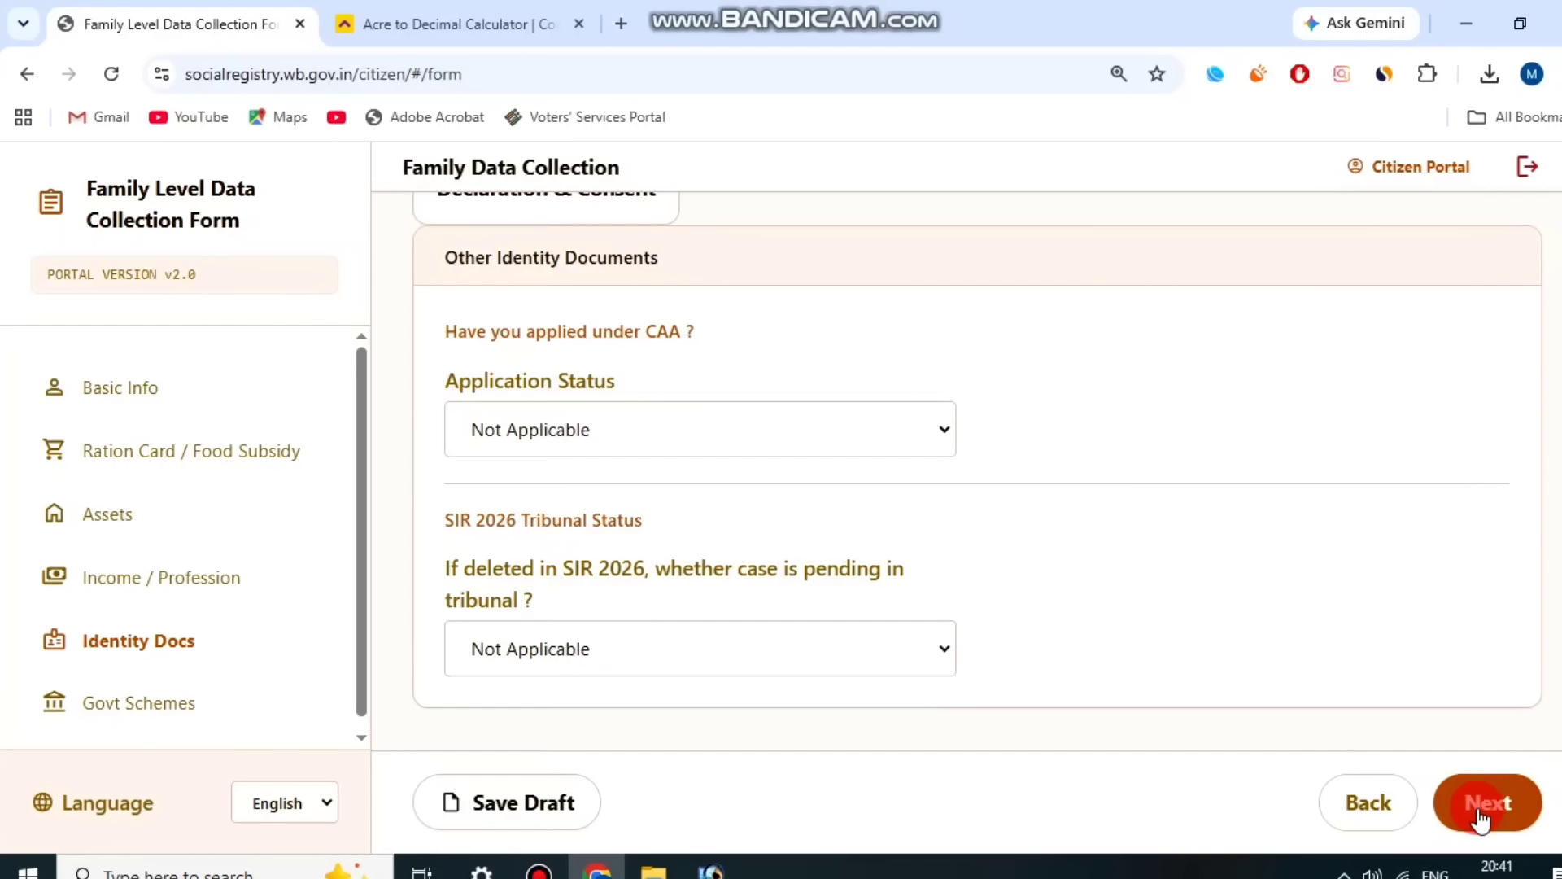
left_click(1491, 803)
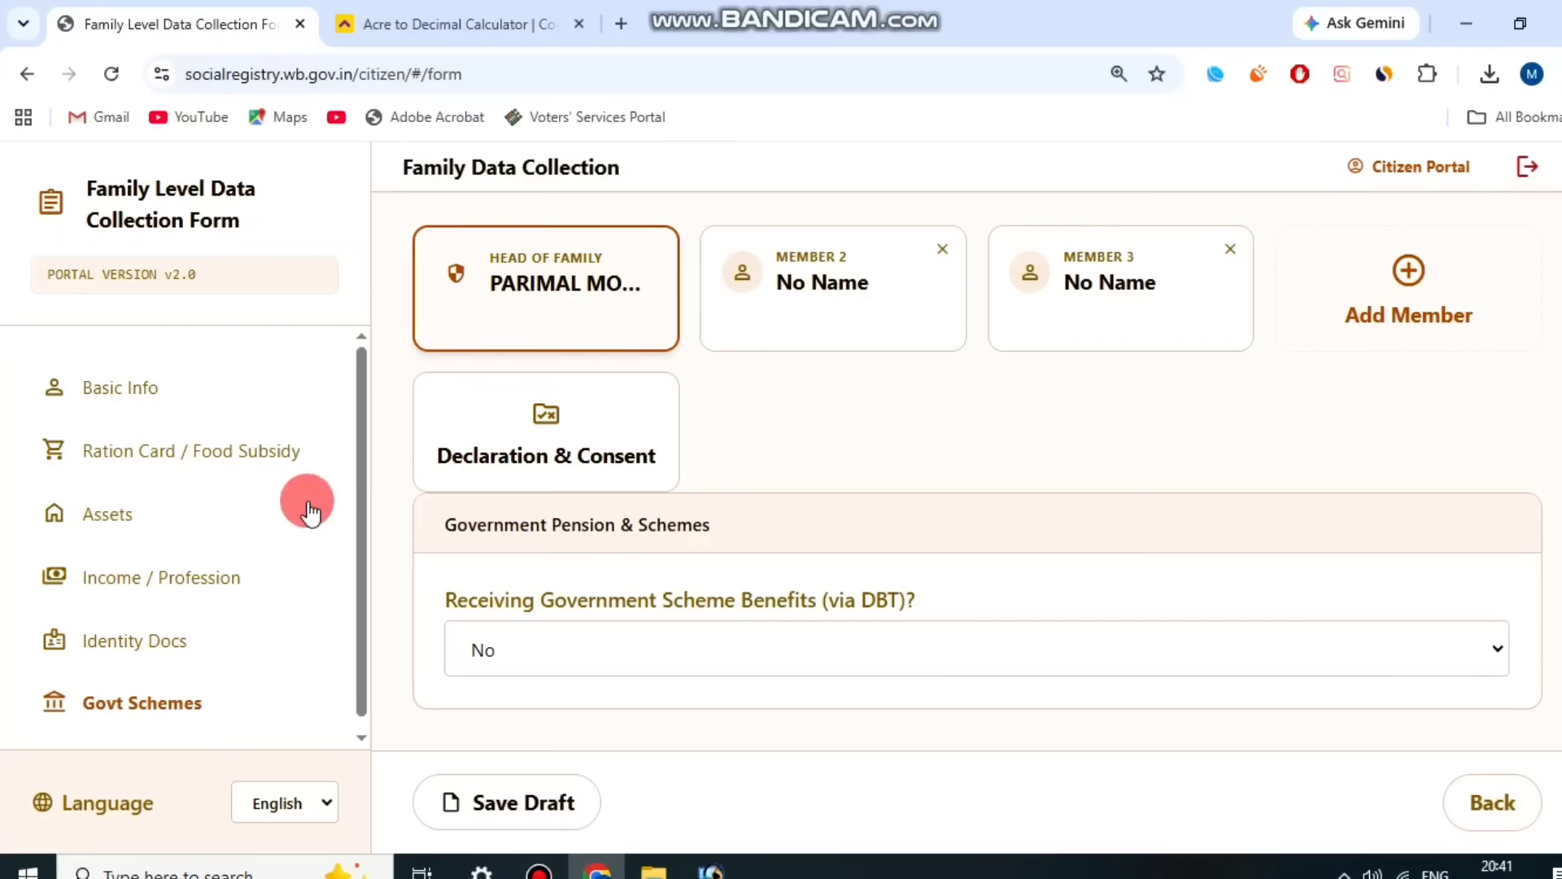
Highlight the Receiving Government Scheme Benefits (via DBT) question and choose Yes as its answer
left_click_drag(457, 594, 969, 588)
left_click(968, 588)
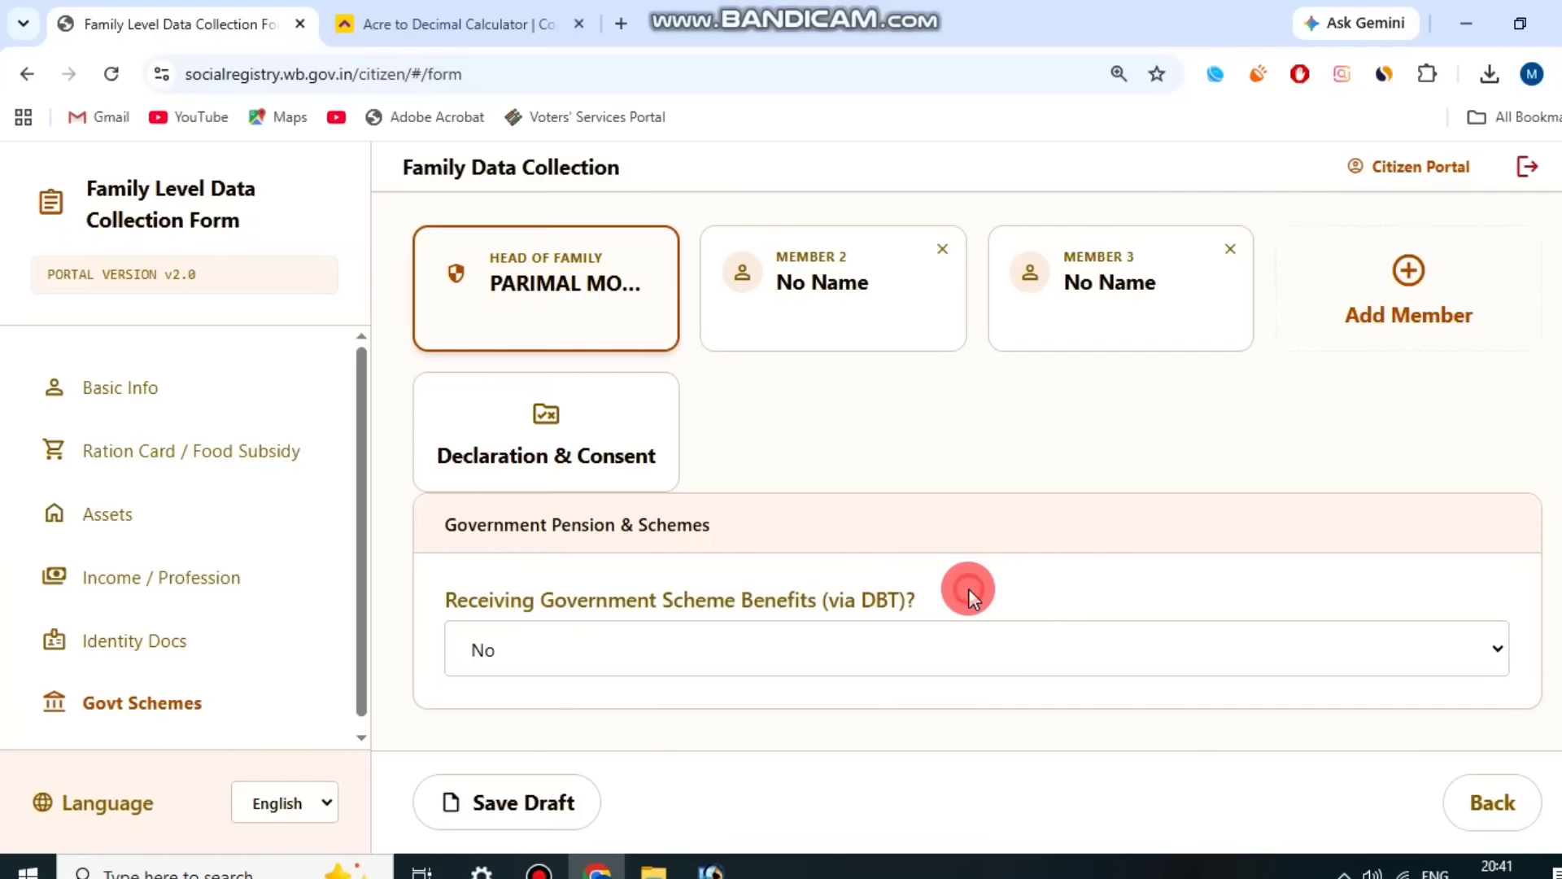
left_click(828, 655)
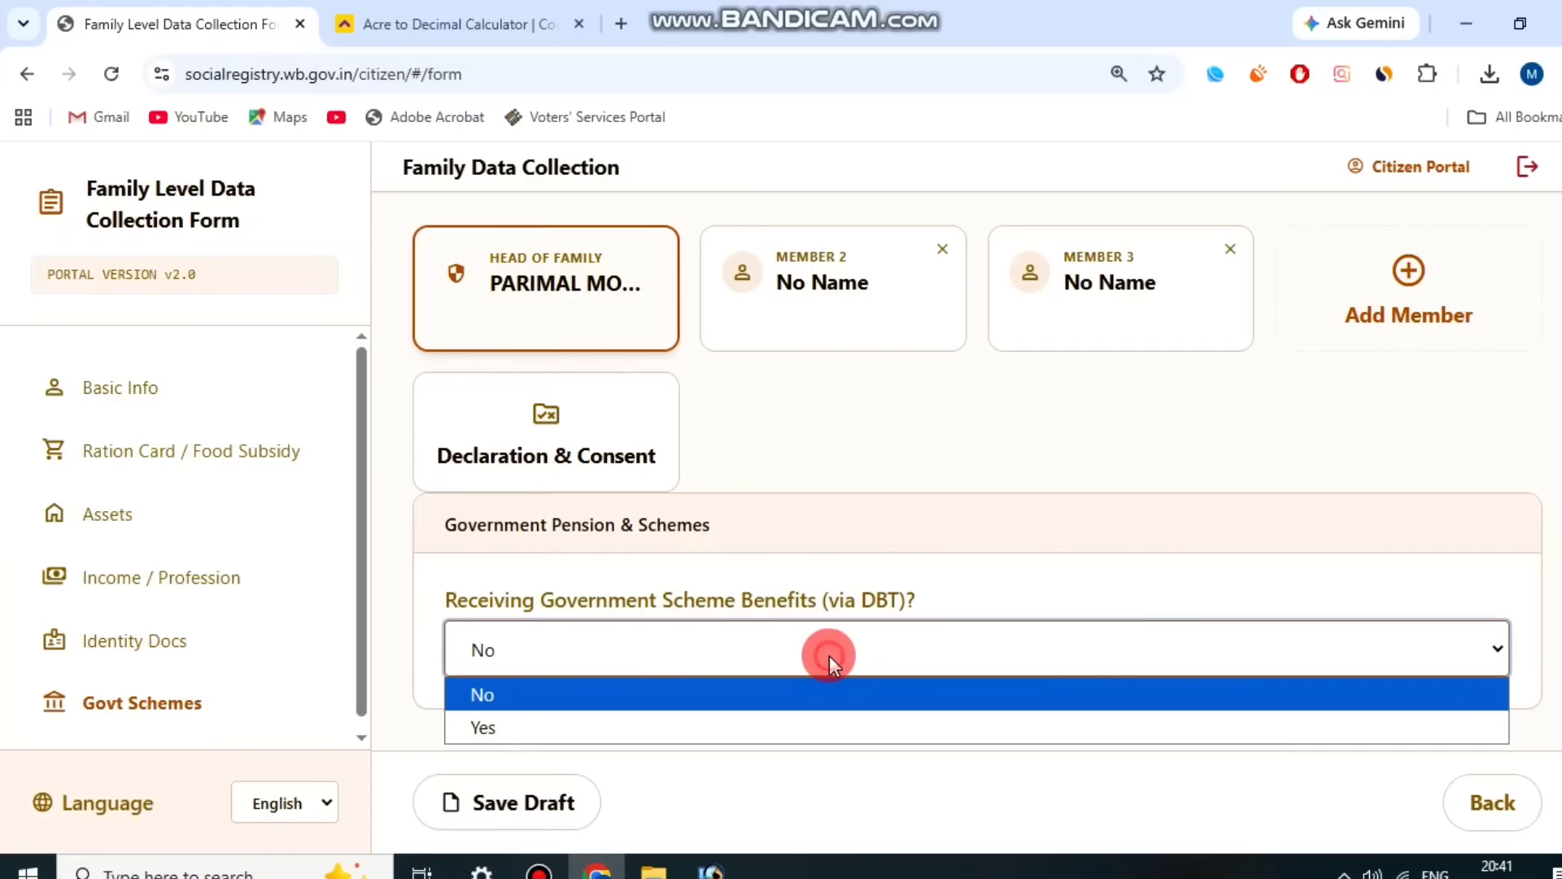
left_click(616, 724)
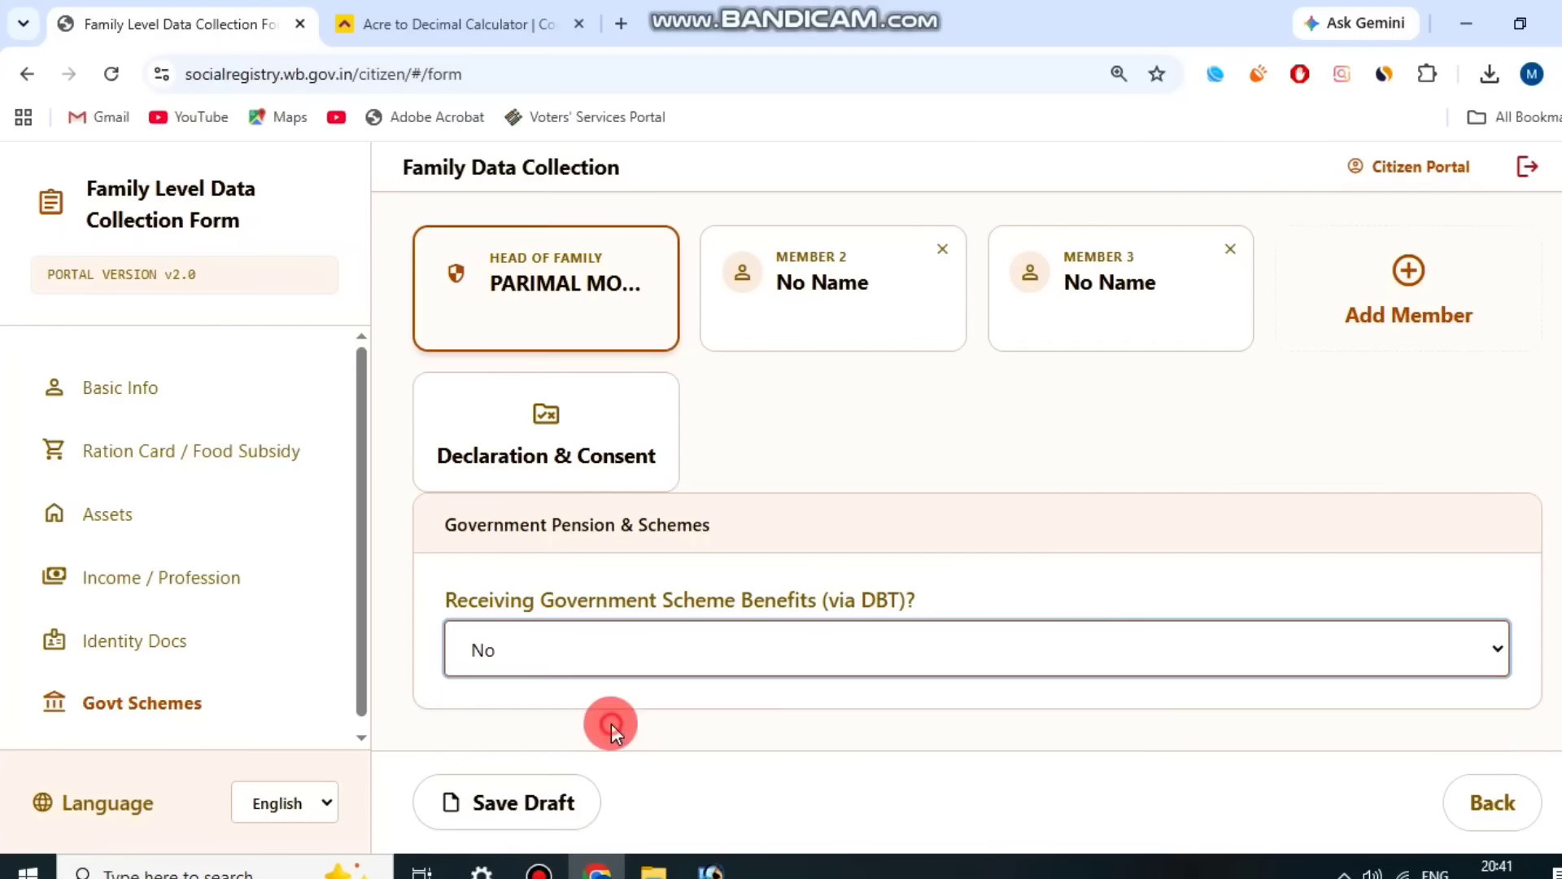
Highlight the Specify Scheme Names & Opt-Out Status heading and choose Financial Support to Krishak Bandhu (Assured Income) as Scheme 1
scroll(732, 518, "down", 1)
scroll(675, 520, "down", 2)
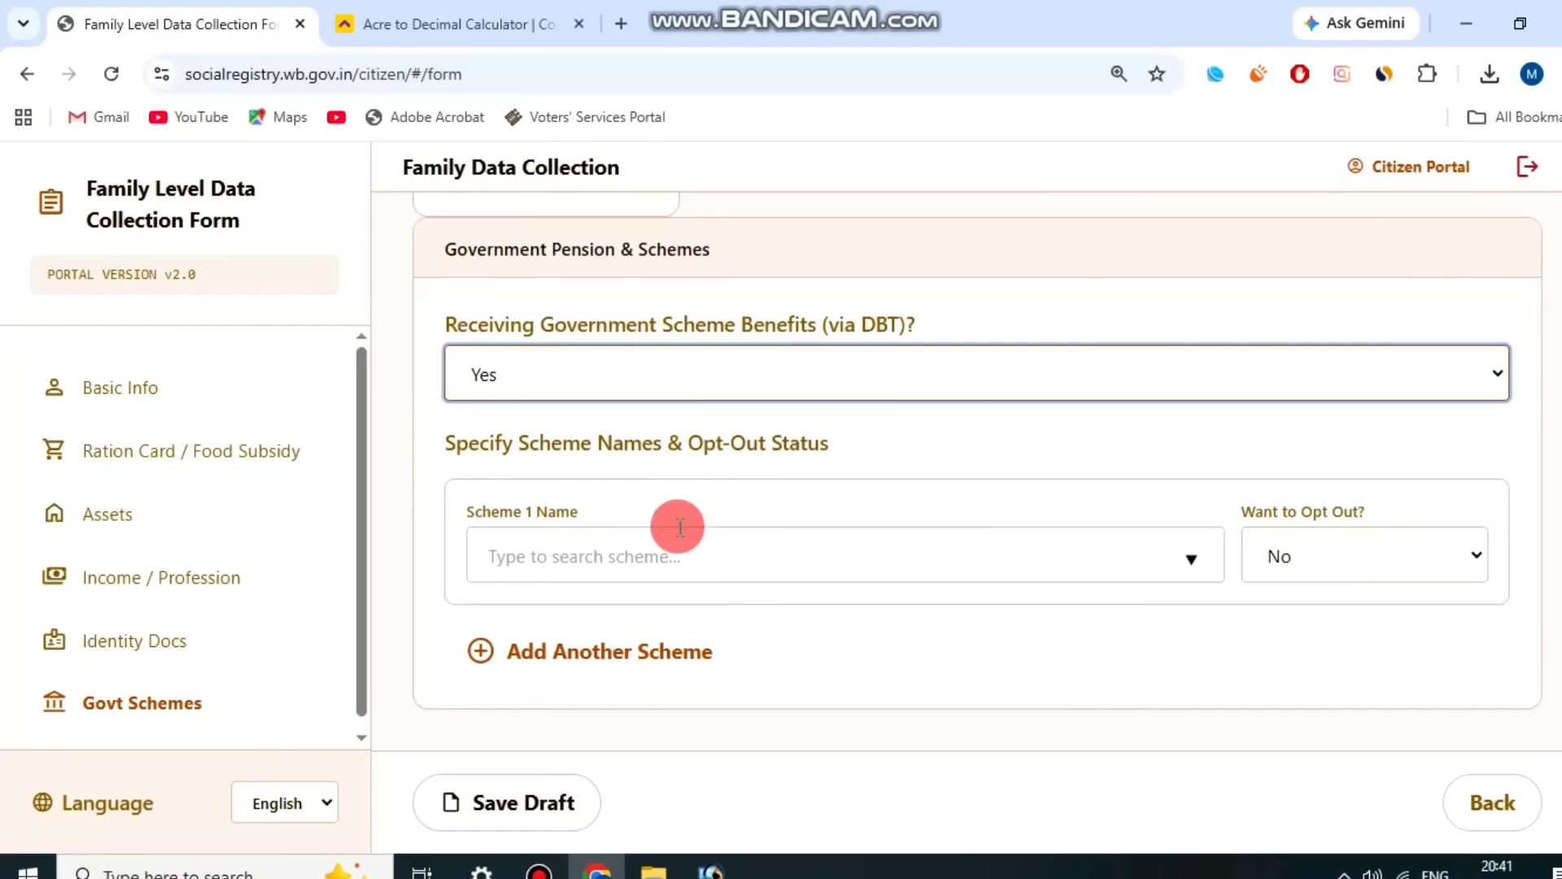
left_click_drag(439, 446, 857, 446)
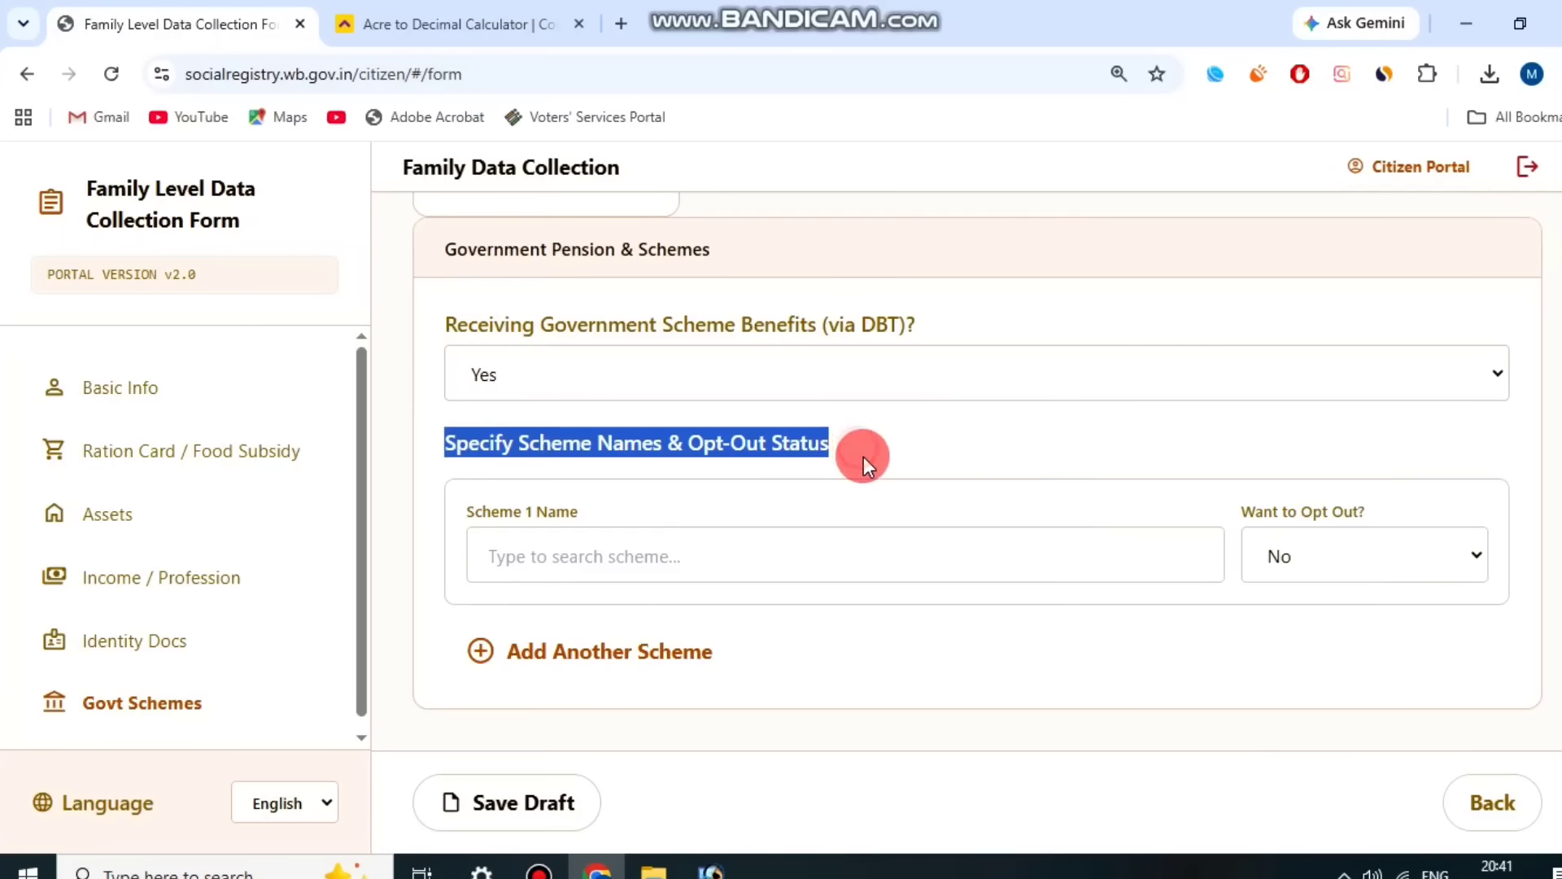
left_click(862, 457)
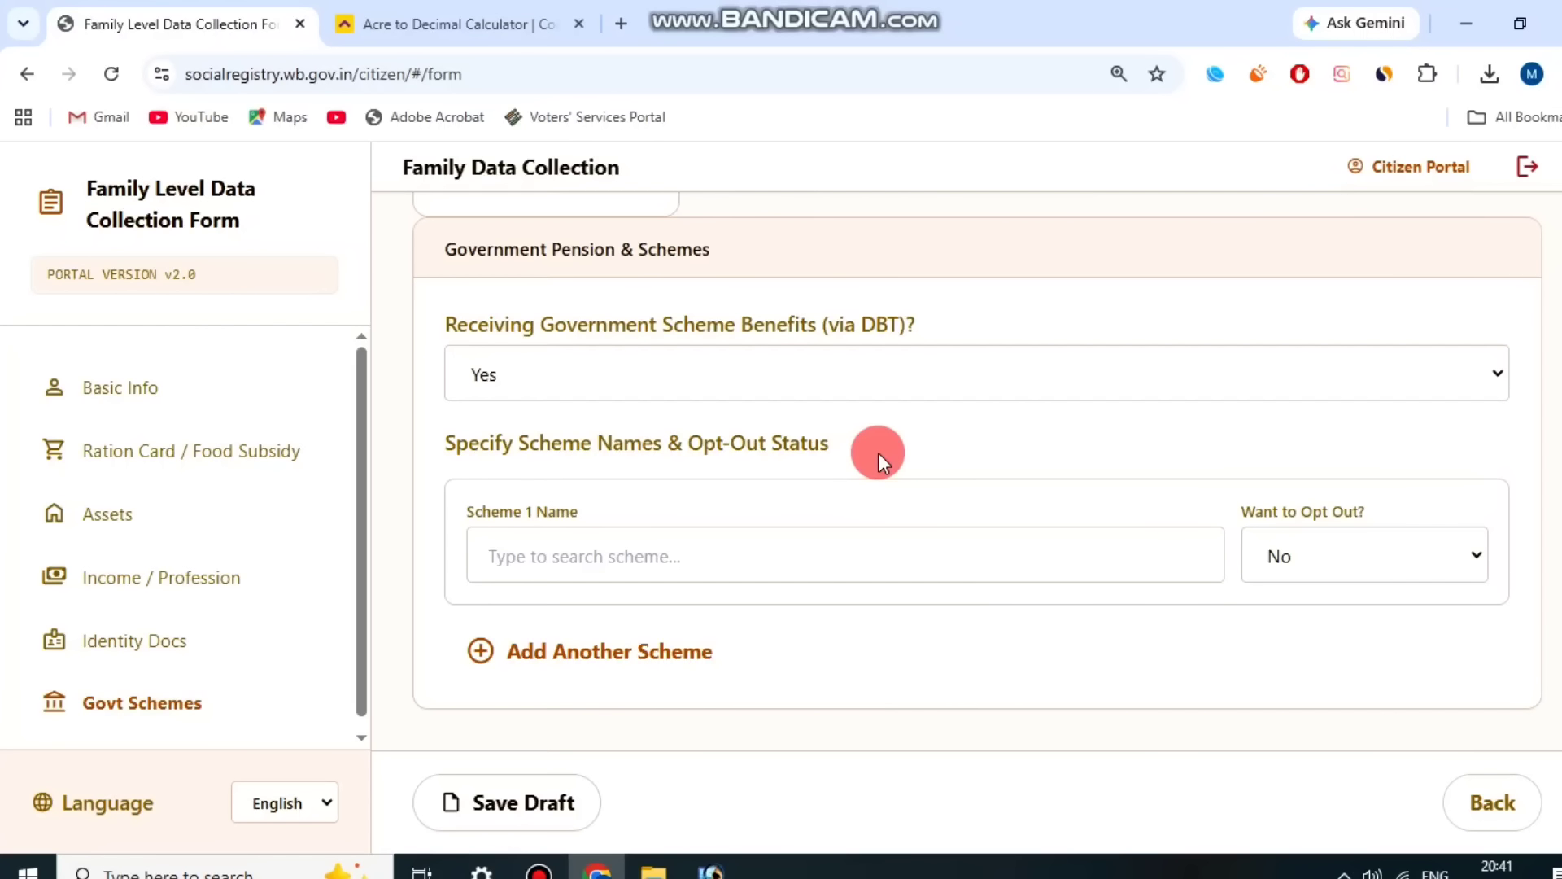
left_click(651, 555)
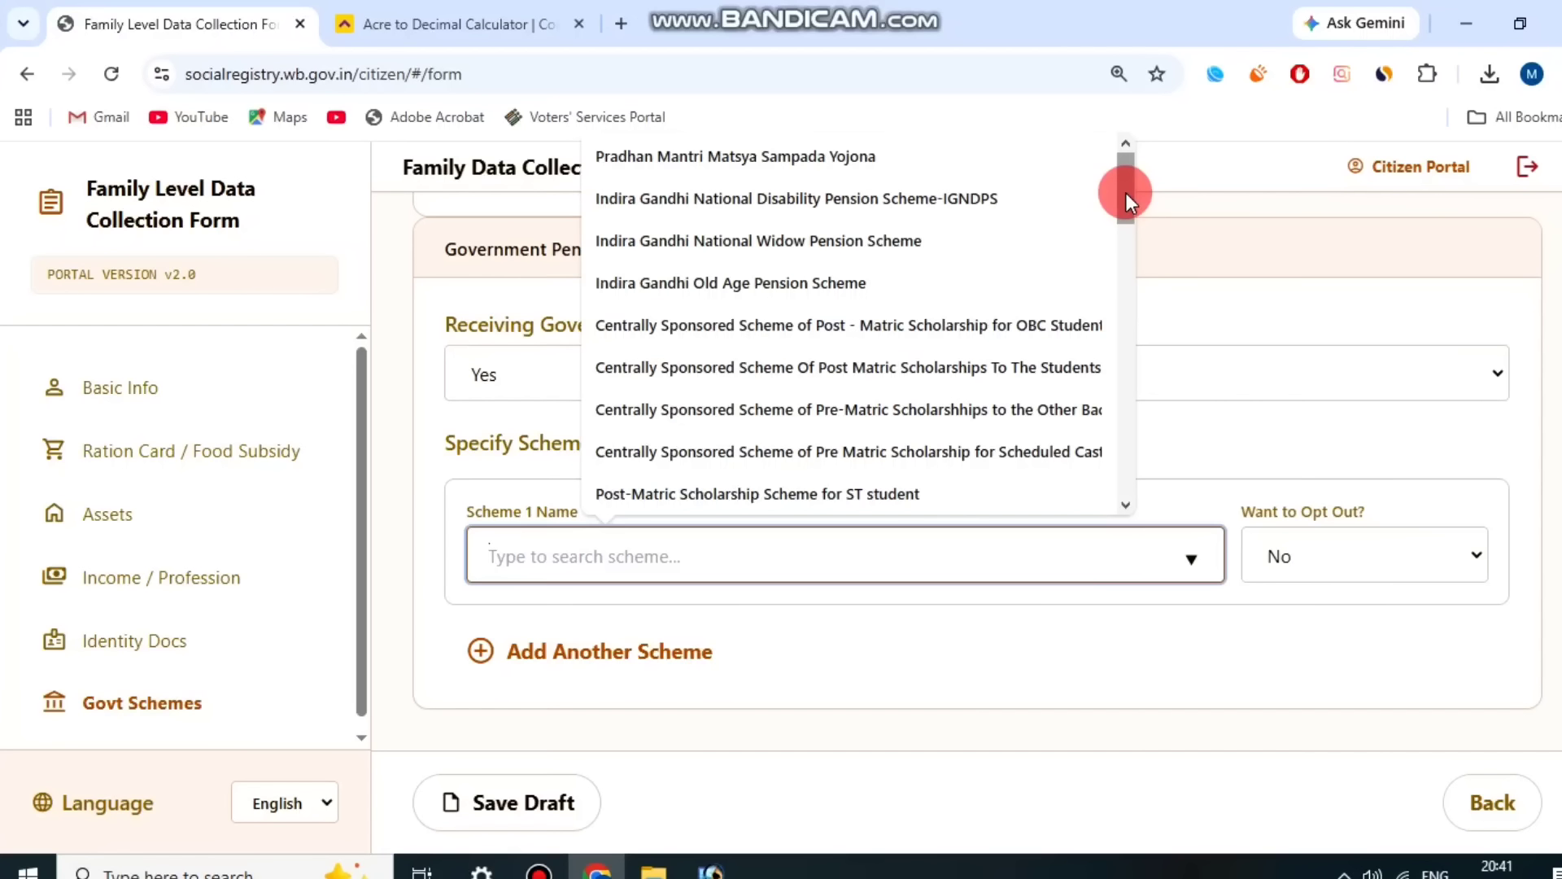
left_click_drag(1125, 193, 1116, 266)
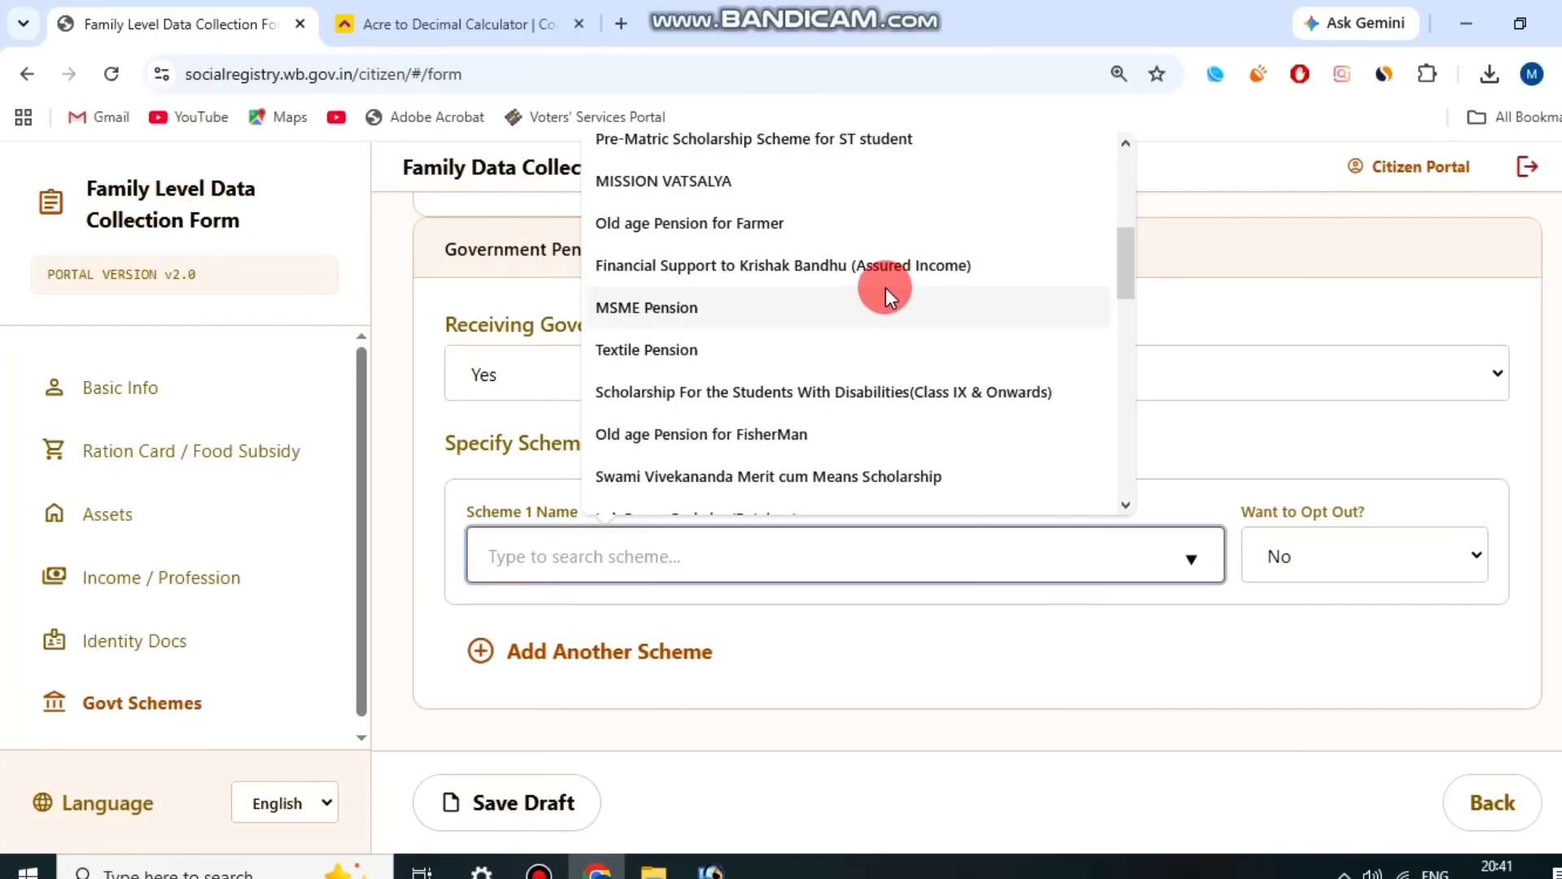
left_click(869, 271)
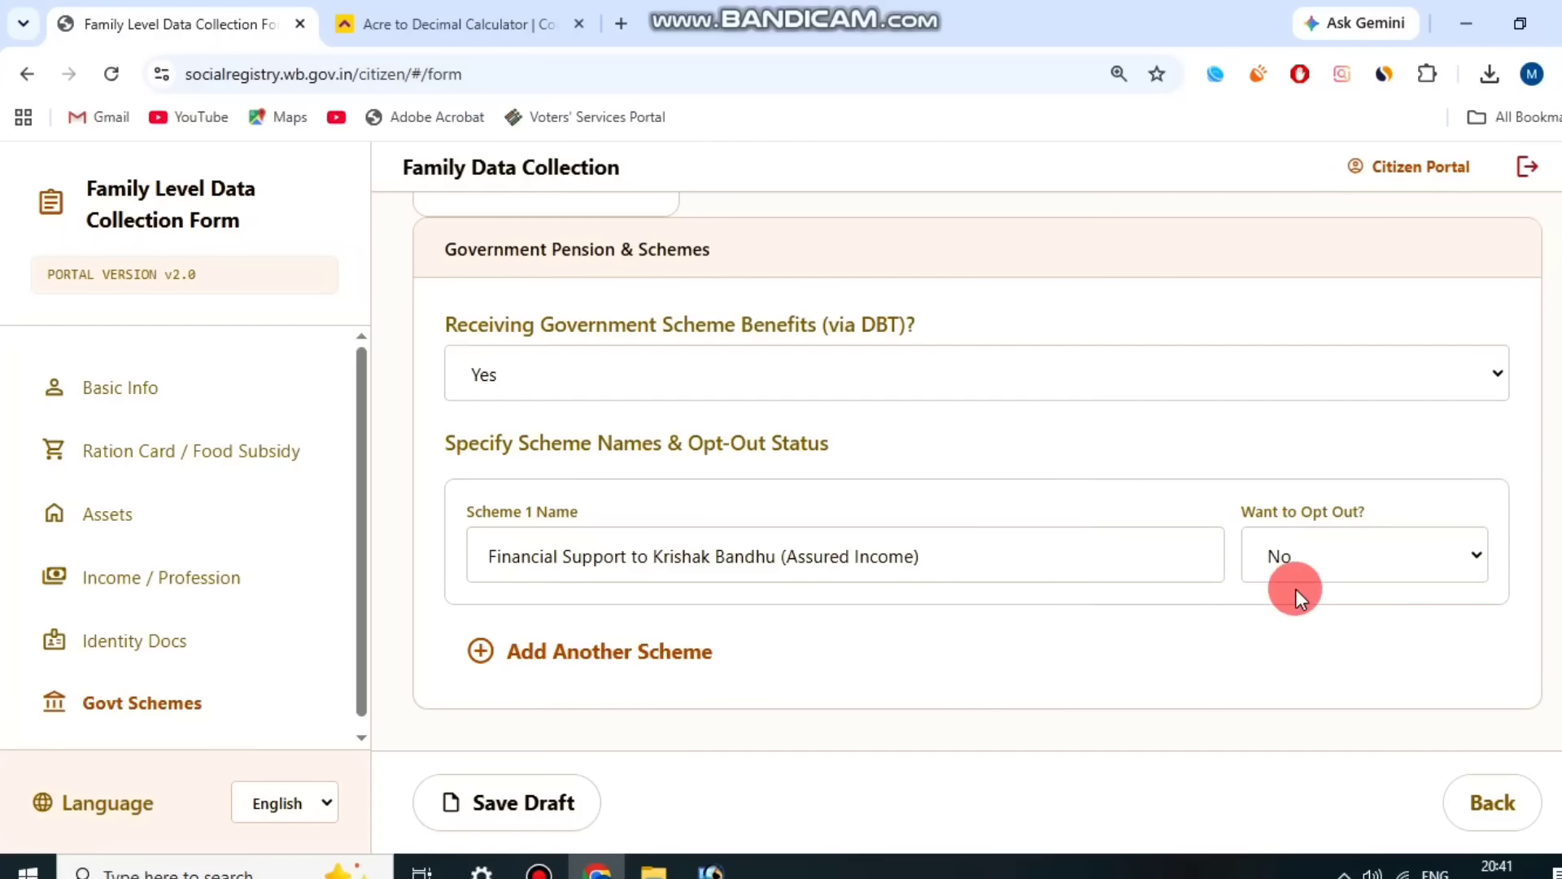
Review the Want to Opt Out options for Scheme 1, keep No, and save the head of family's form as a draft
left_click(1364, 548)
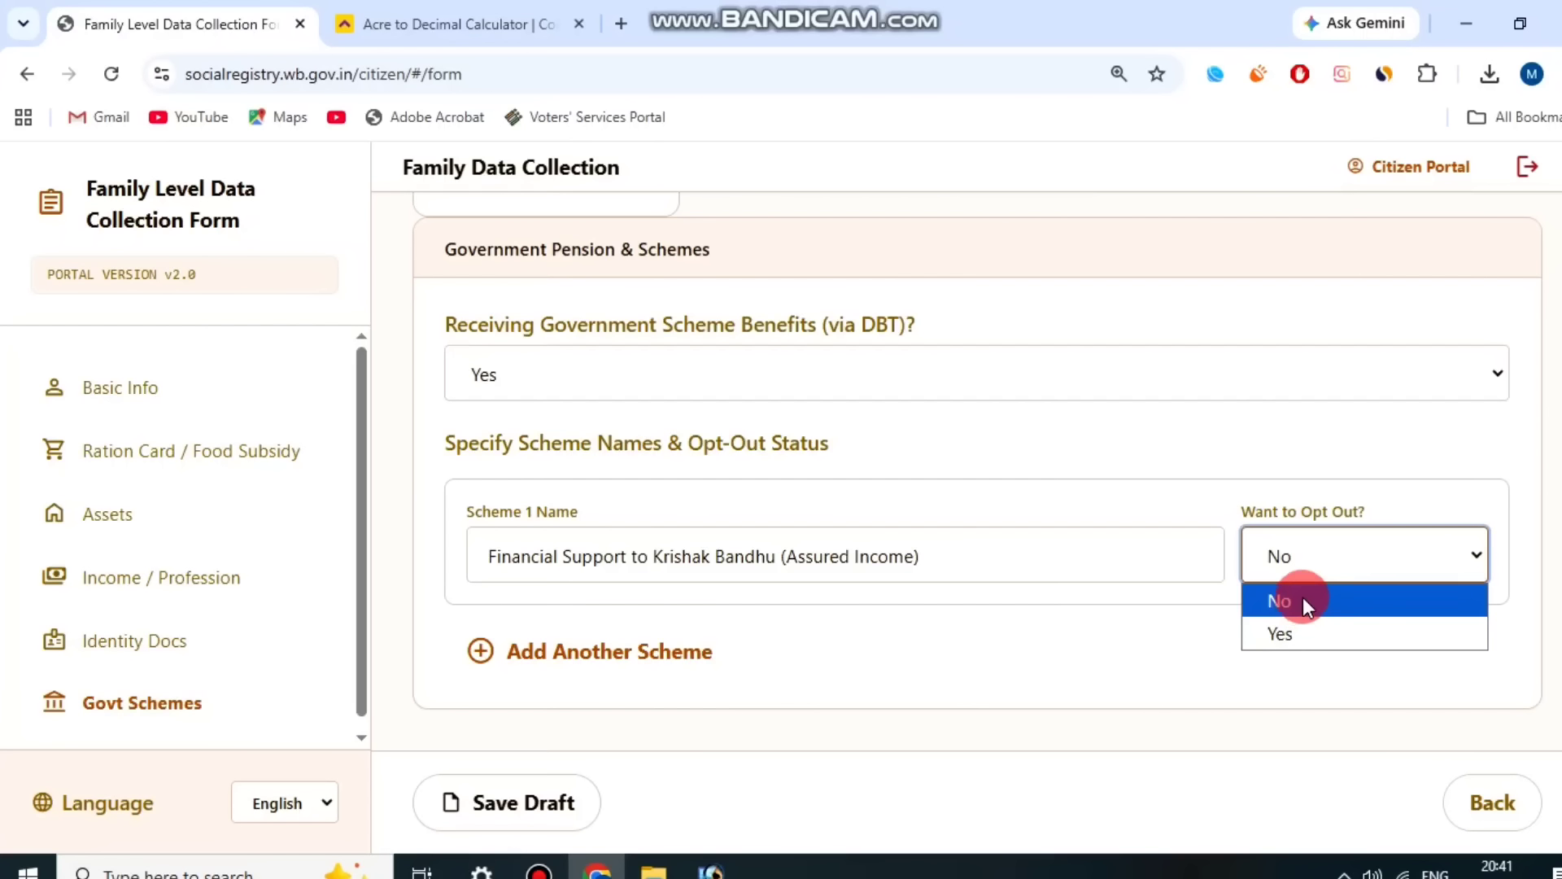
left_click(1301, 495)
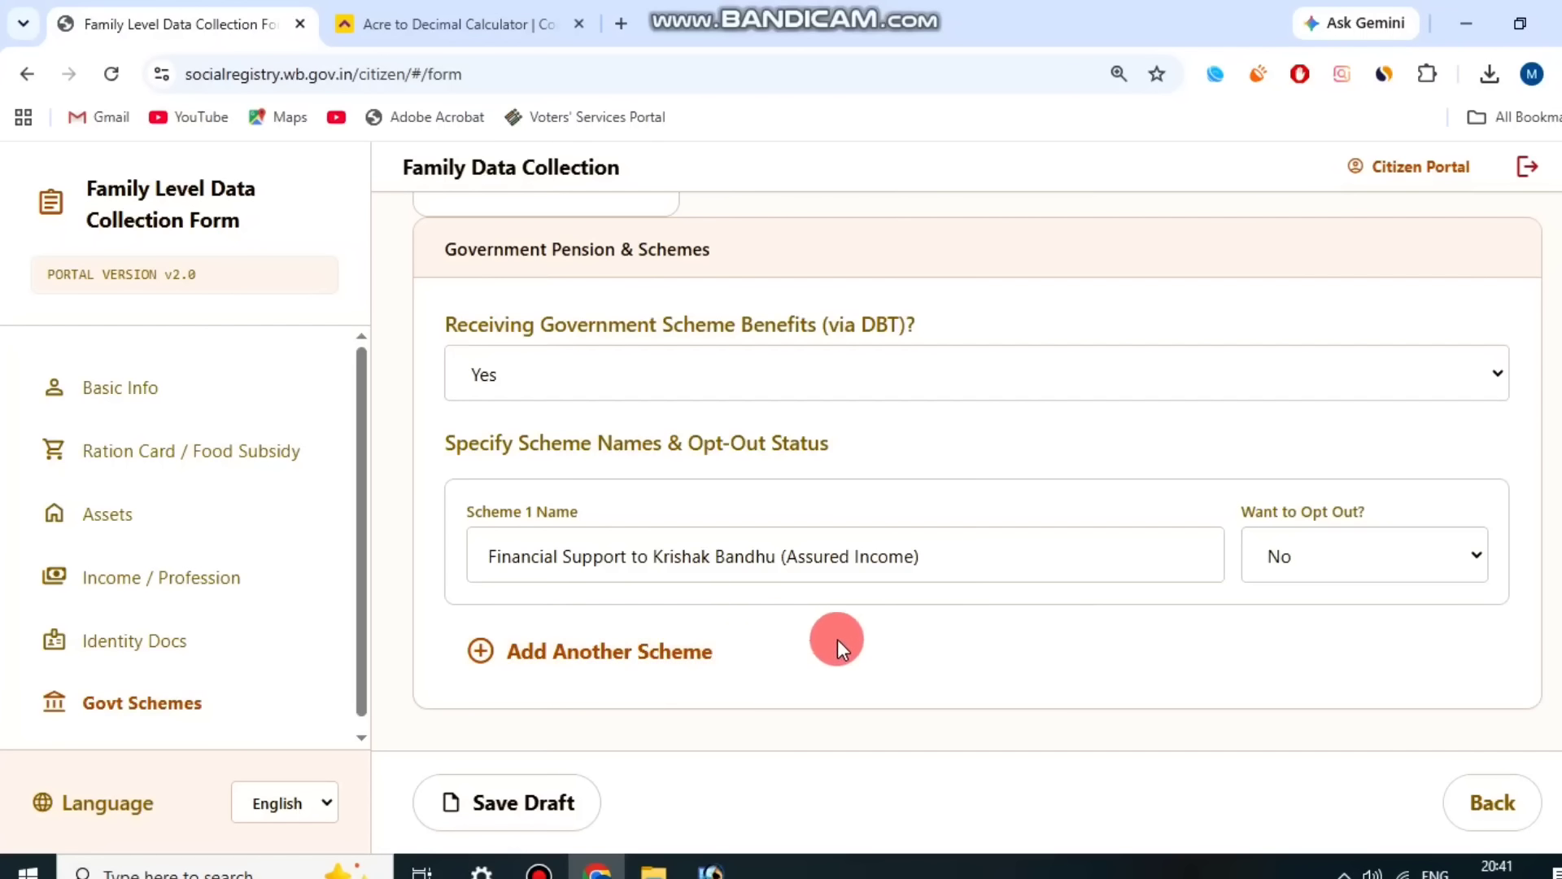
left_click(523, 794)
Open Member 2's Basic Info form and highlight the Adult member type
scroll(935, 570, "up", 3)
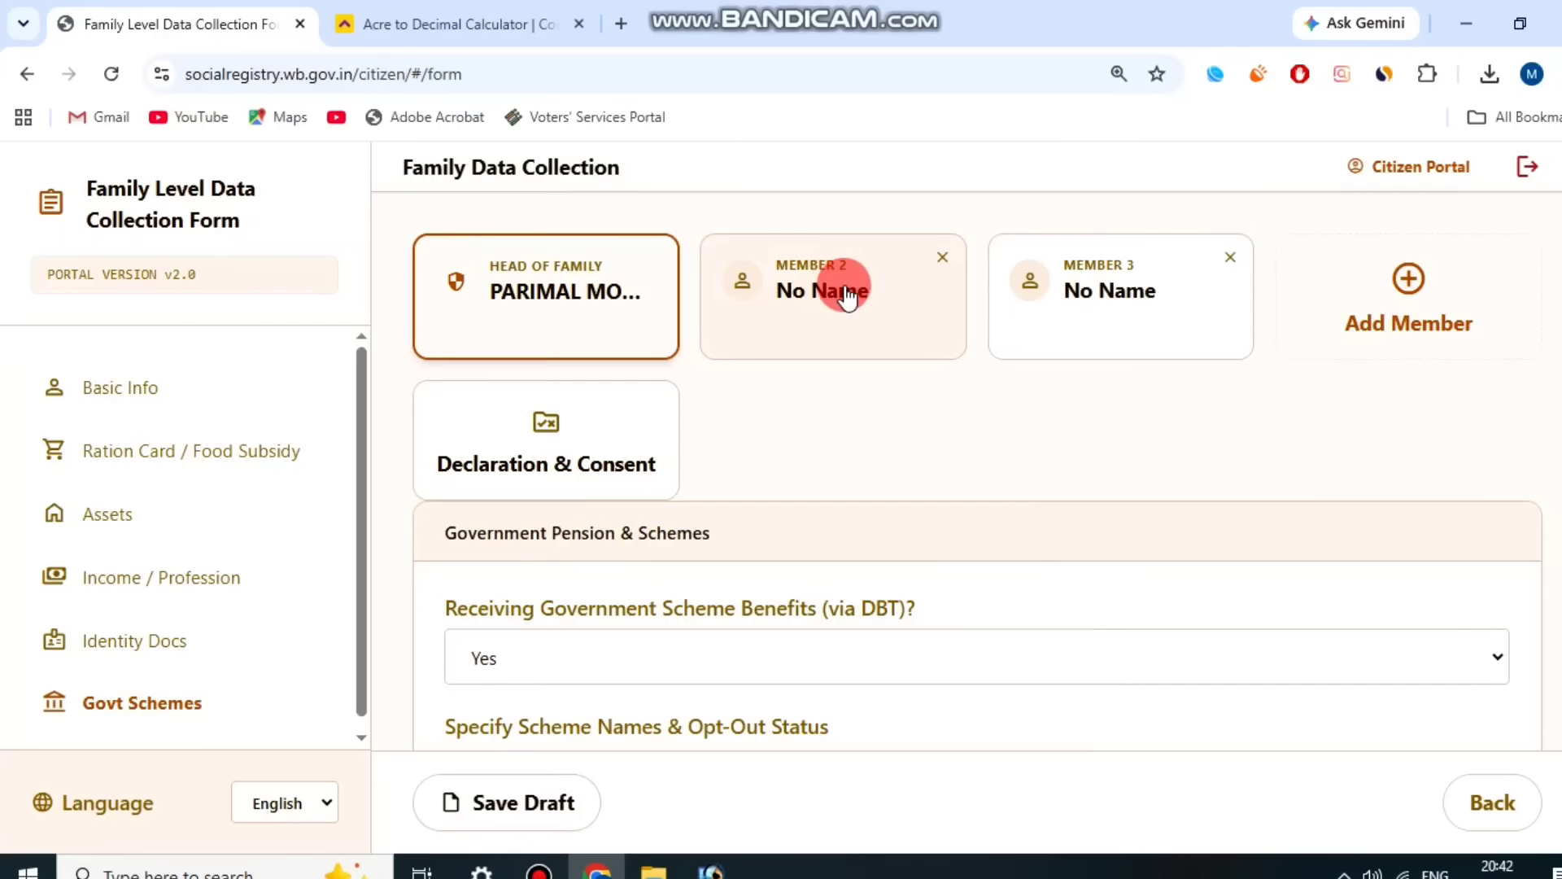
left_click(844, 325)
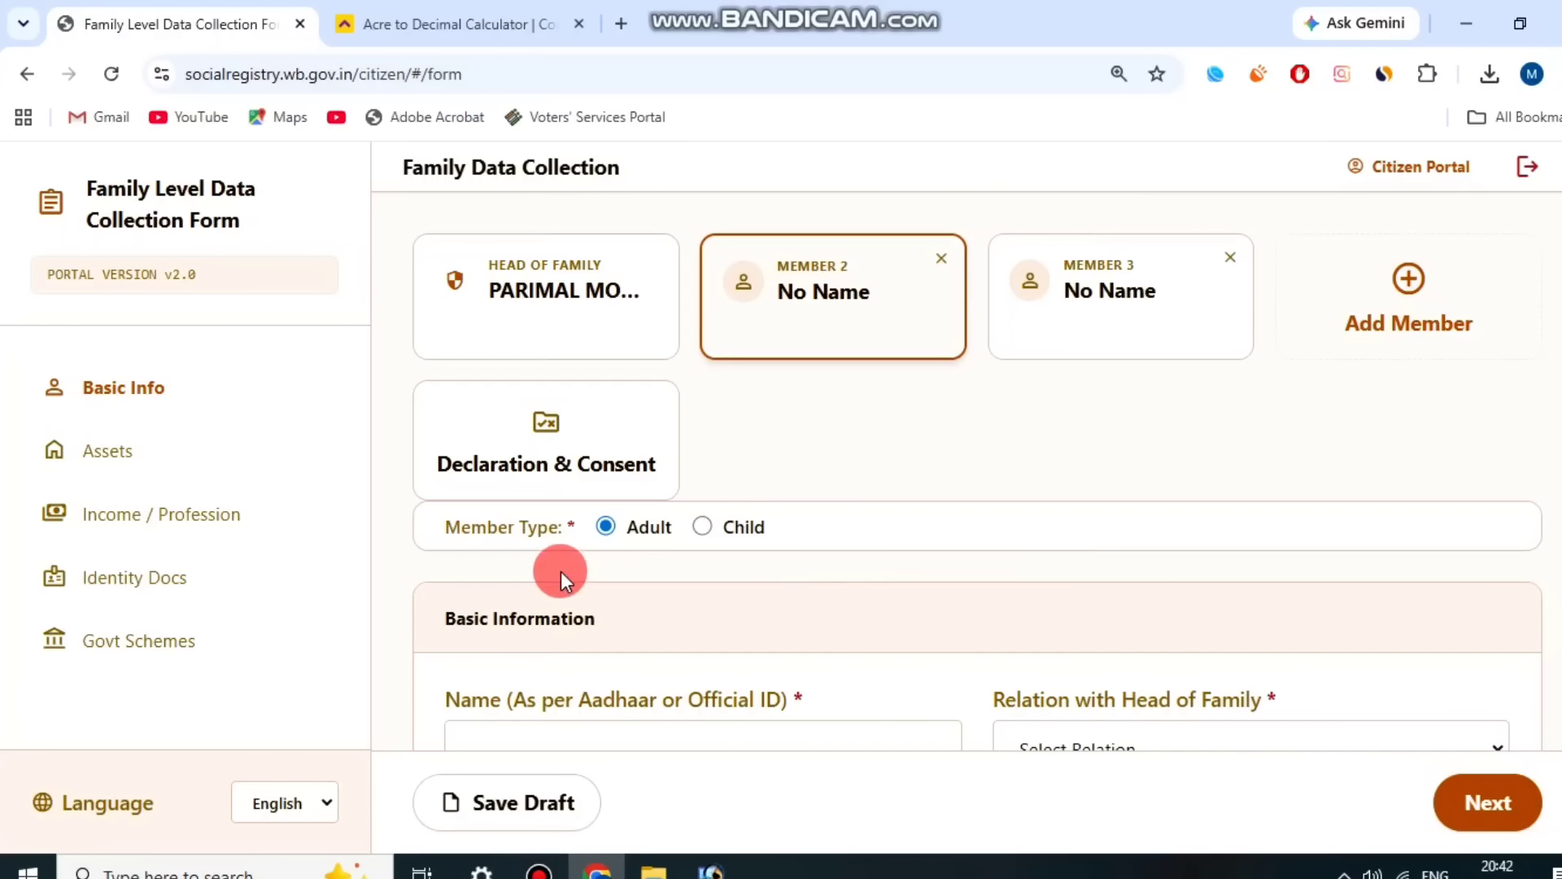
left_click_drag(638, 531, 649, 533)
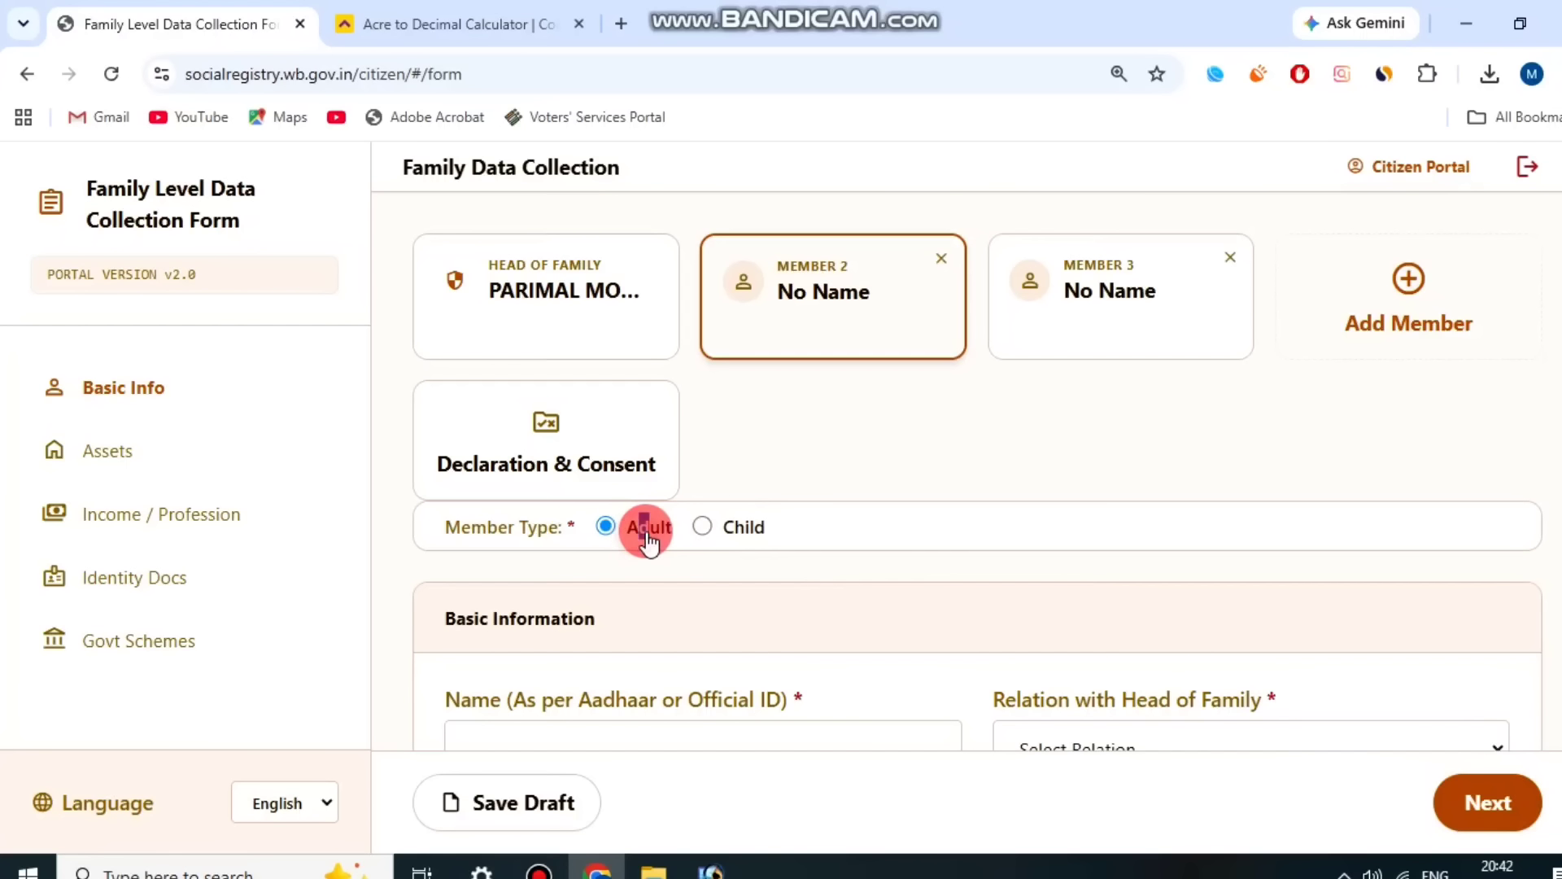
Highlight Member 2's Name and Relation with Head of Family labels, and set the relation to Wife
scroll(691, 561, "down", 3)
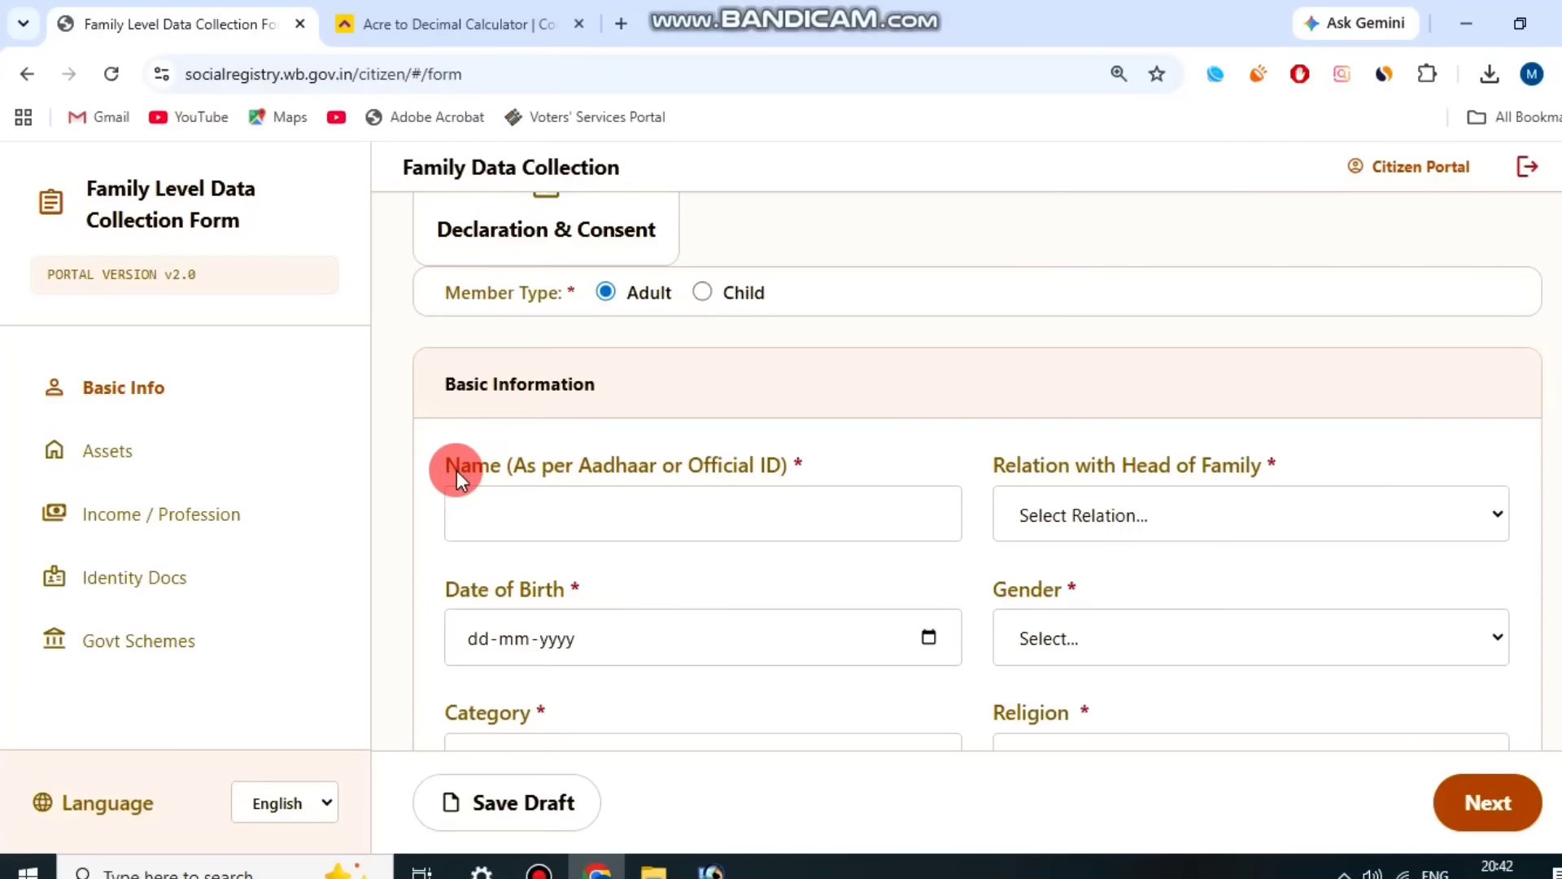
left_click_drag(447, 469, 789, 443)
left_click(806, 441)
scroll(799, 446, "down", 2)
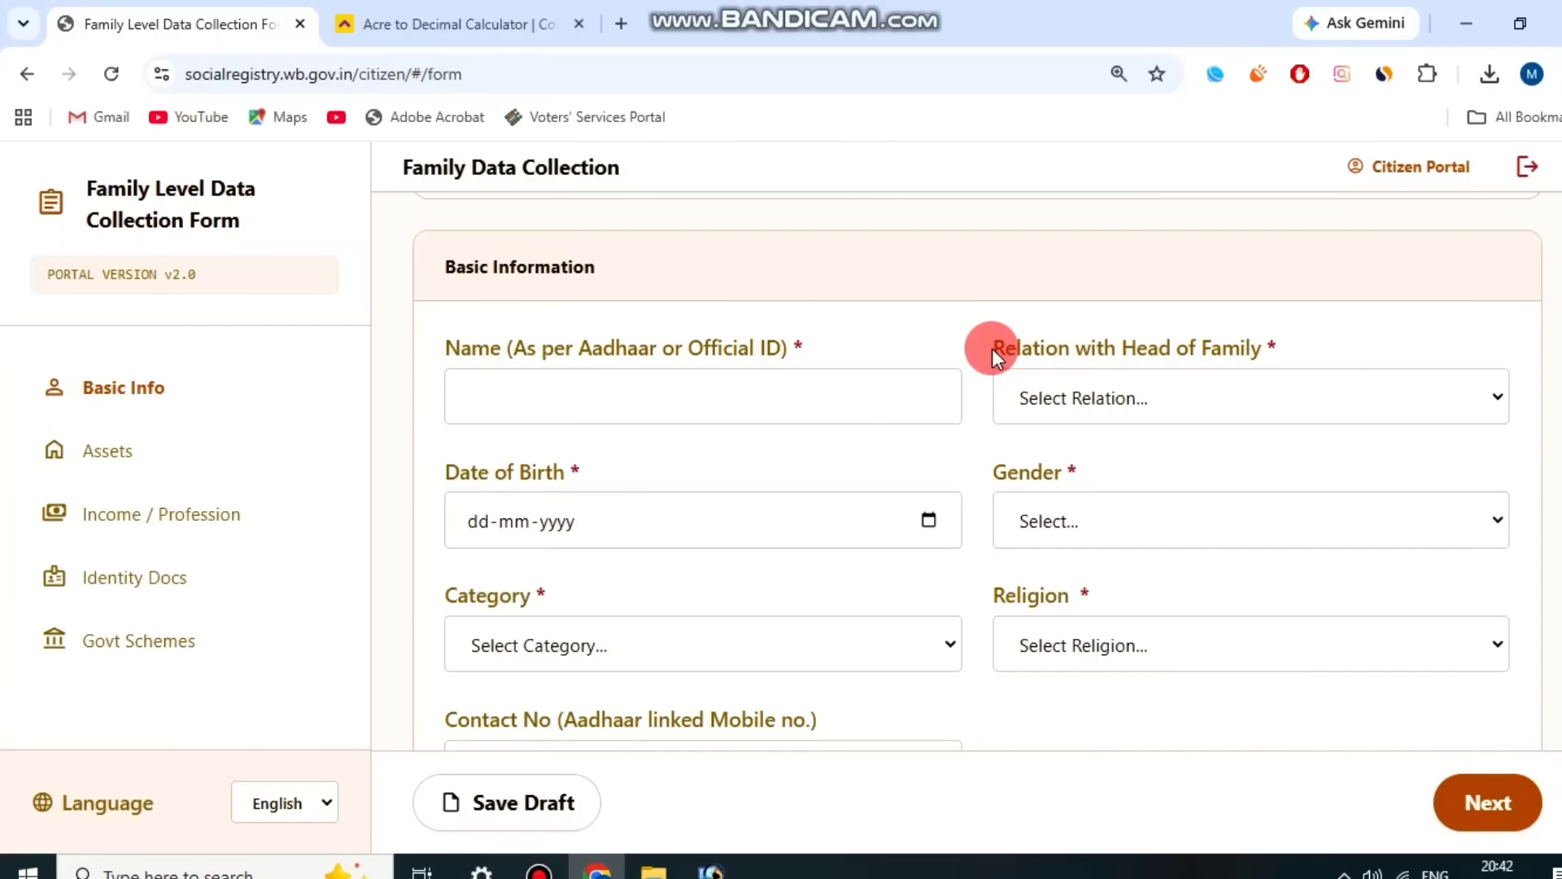
left_click_drag(993, 348, 1243, 325)
left_click(1261, 324)
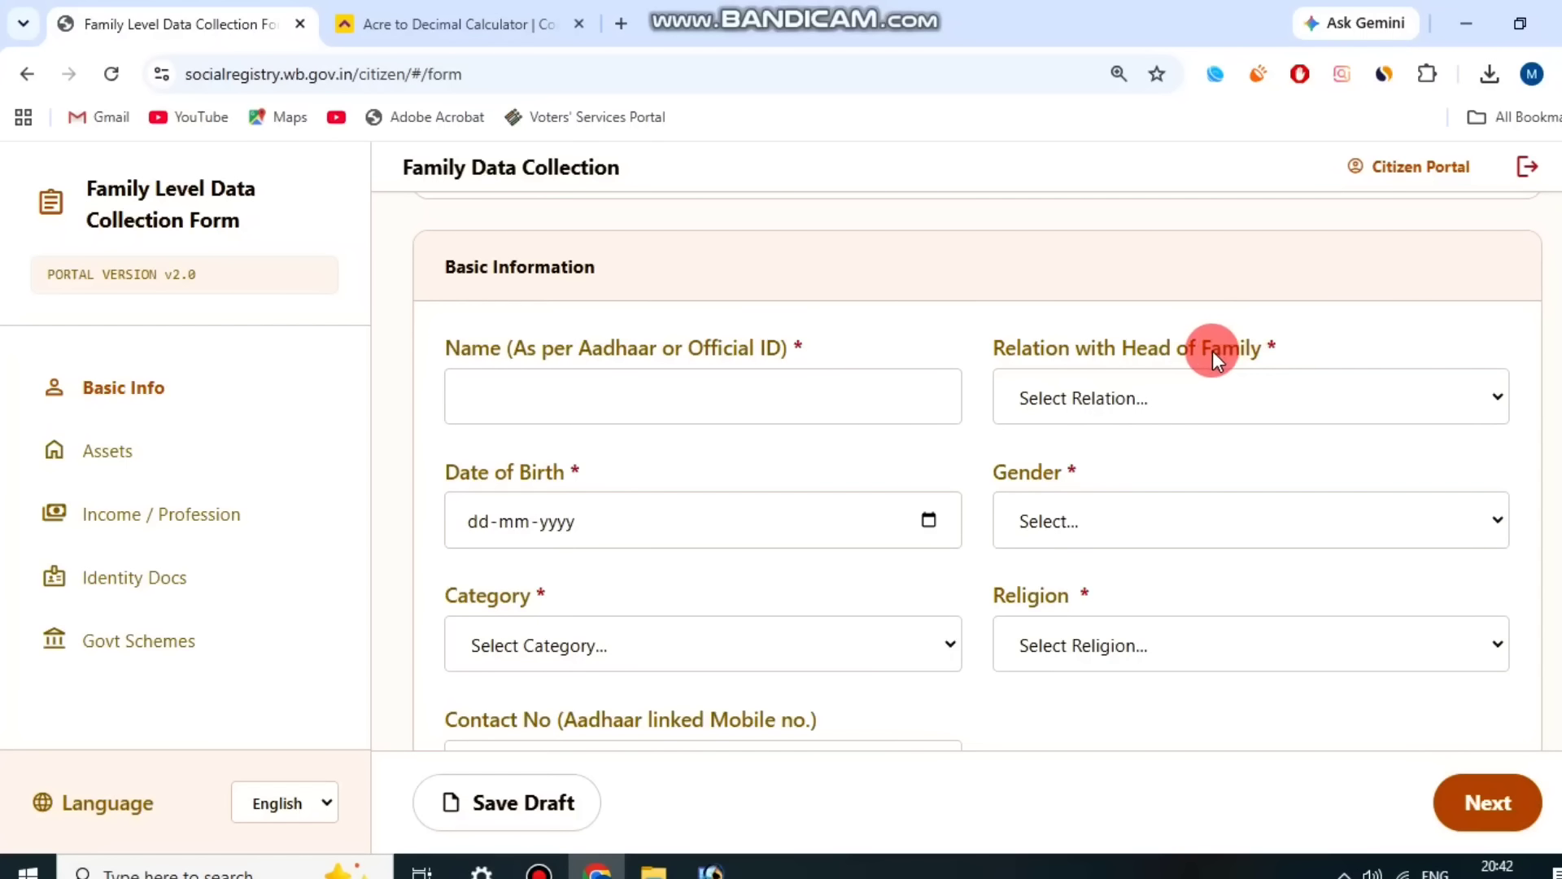
left_click(1180, 383)
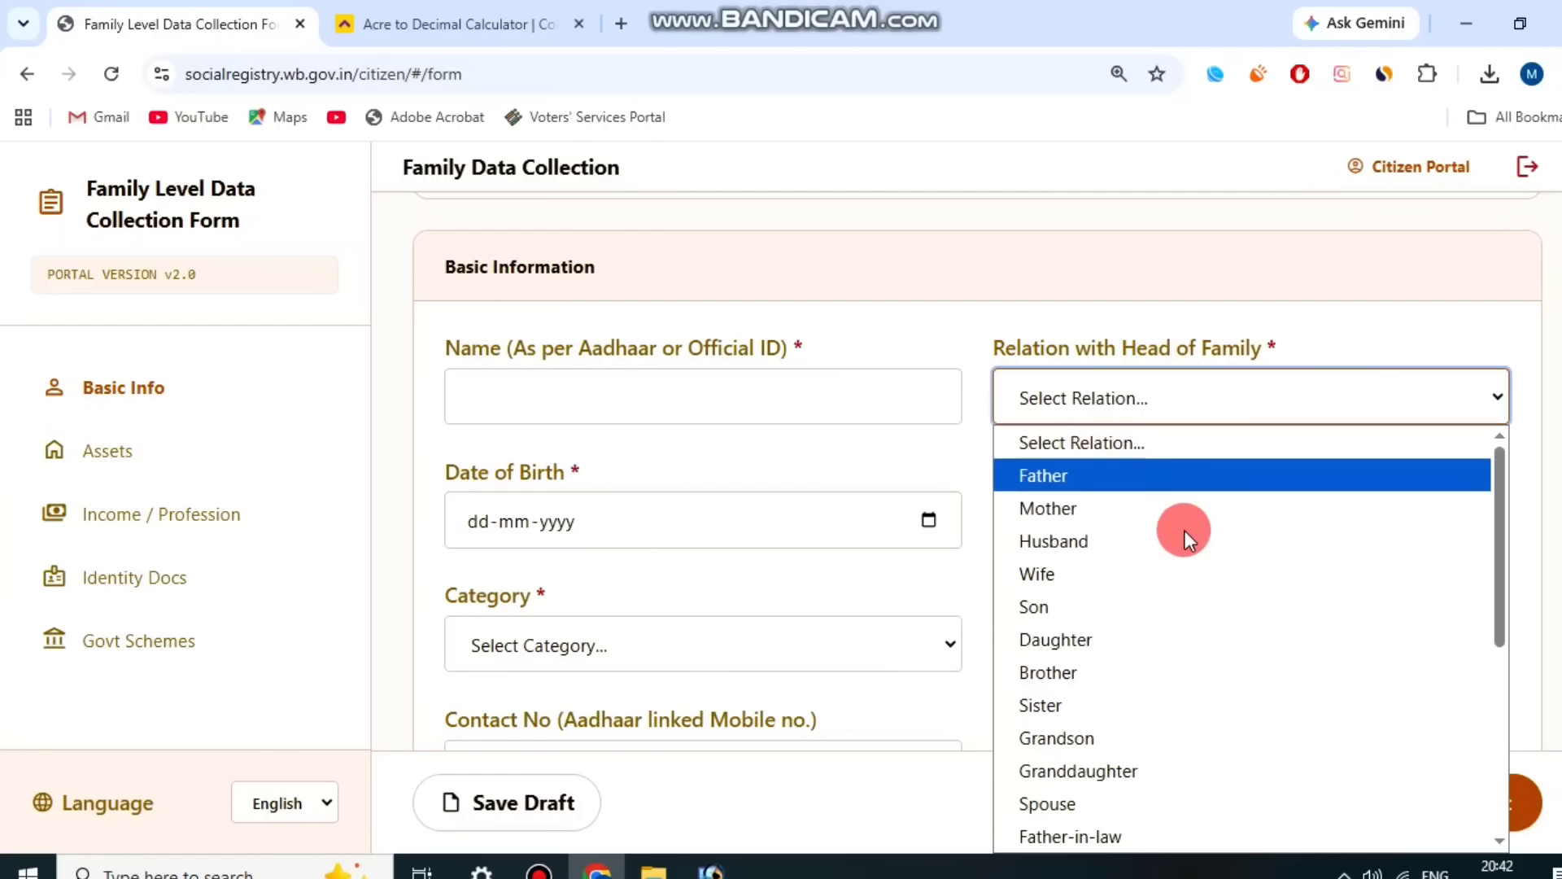
left_click(1135, 578)
scroll(950, 378, "up", 4)
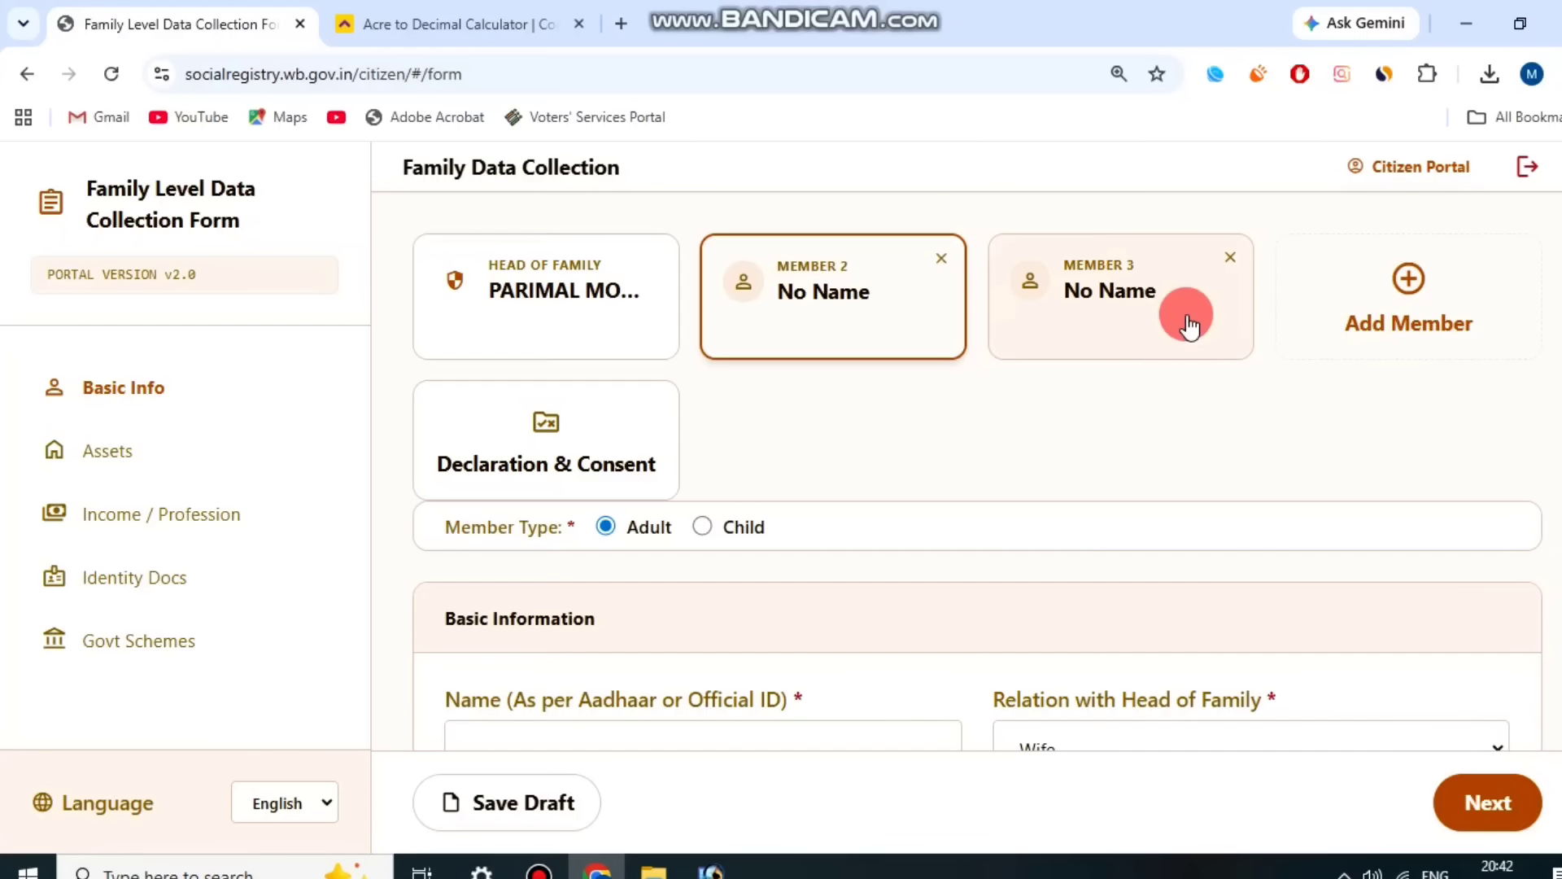
scroll(1200, 481, "down", 2)
scroll(924, 344, "up", 1)
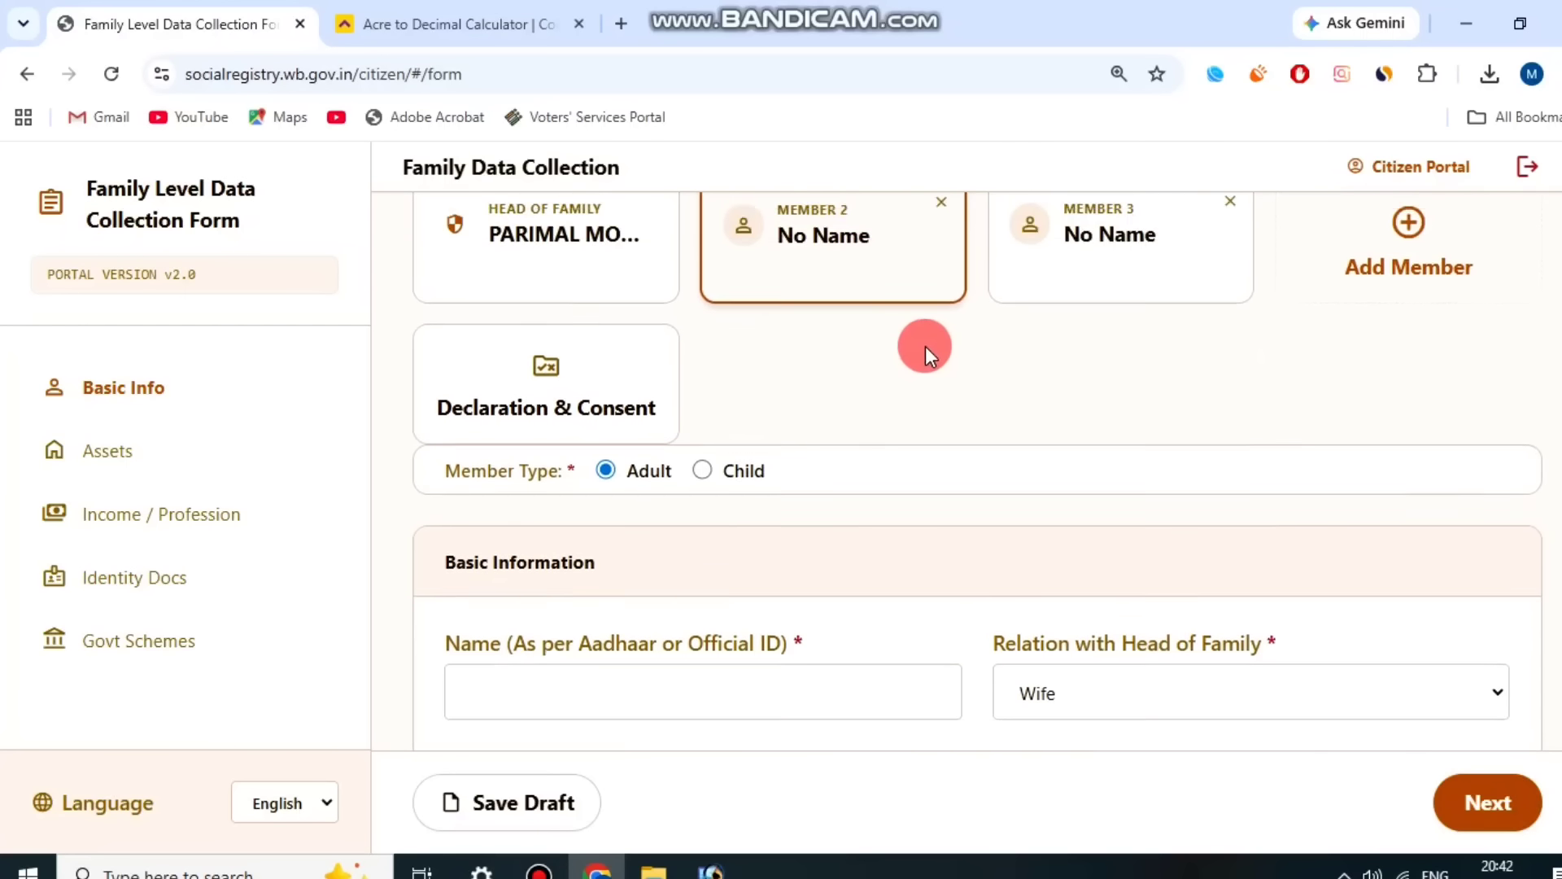
scroll(925, 345, "up", 1)
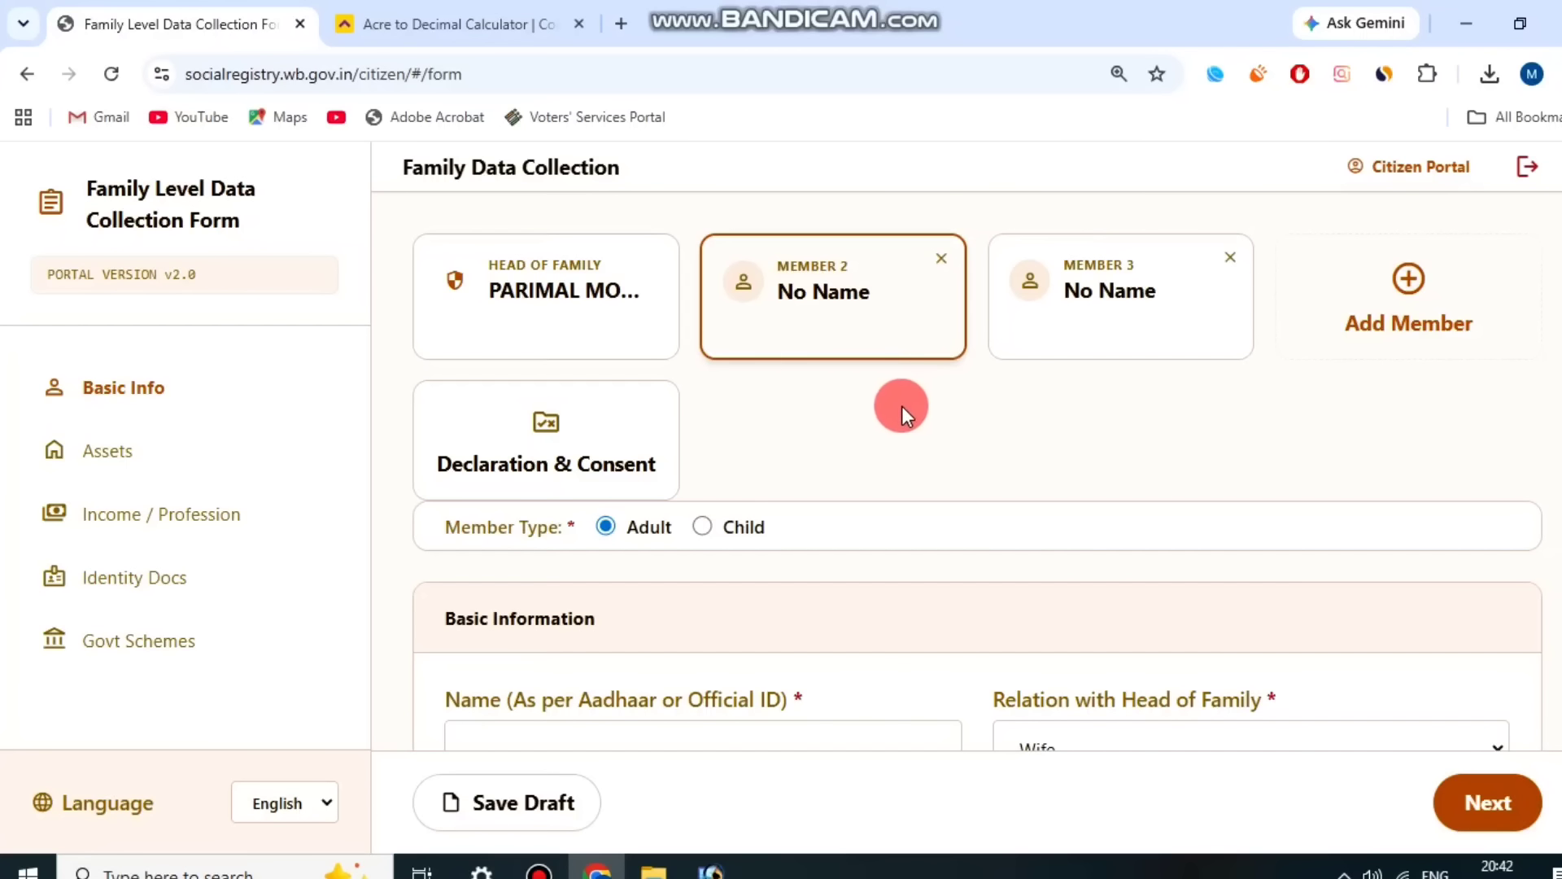
scroll(898, 447, "down", 4)
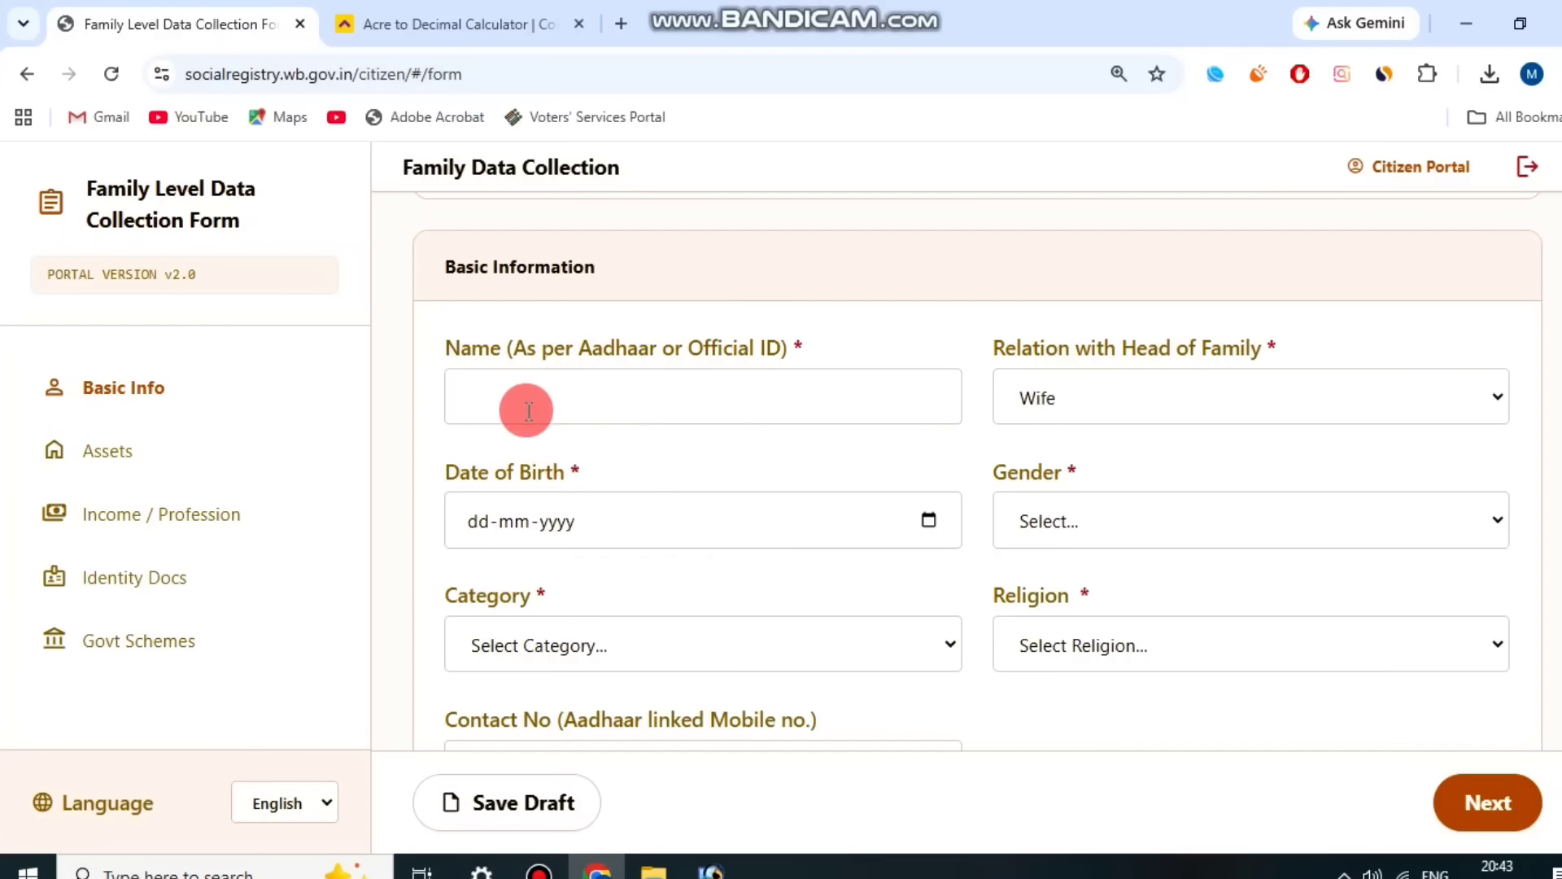
Highlight Member 2's Date of Birth label and view its date picker without choosing a date
left_click_drag(436, 468, 625, 462)
left_click(776, 475)
left_click(928, 523)
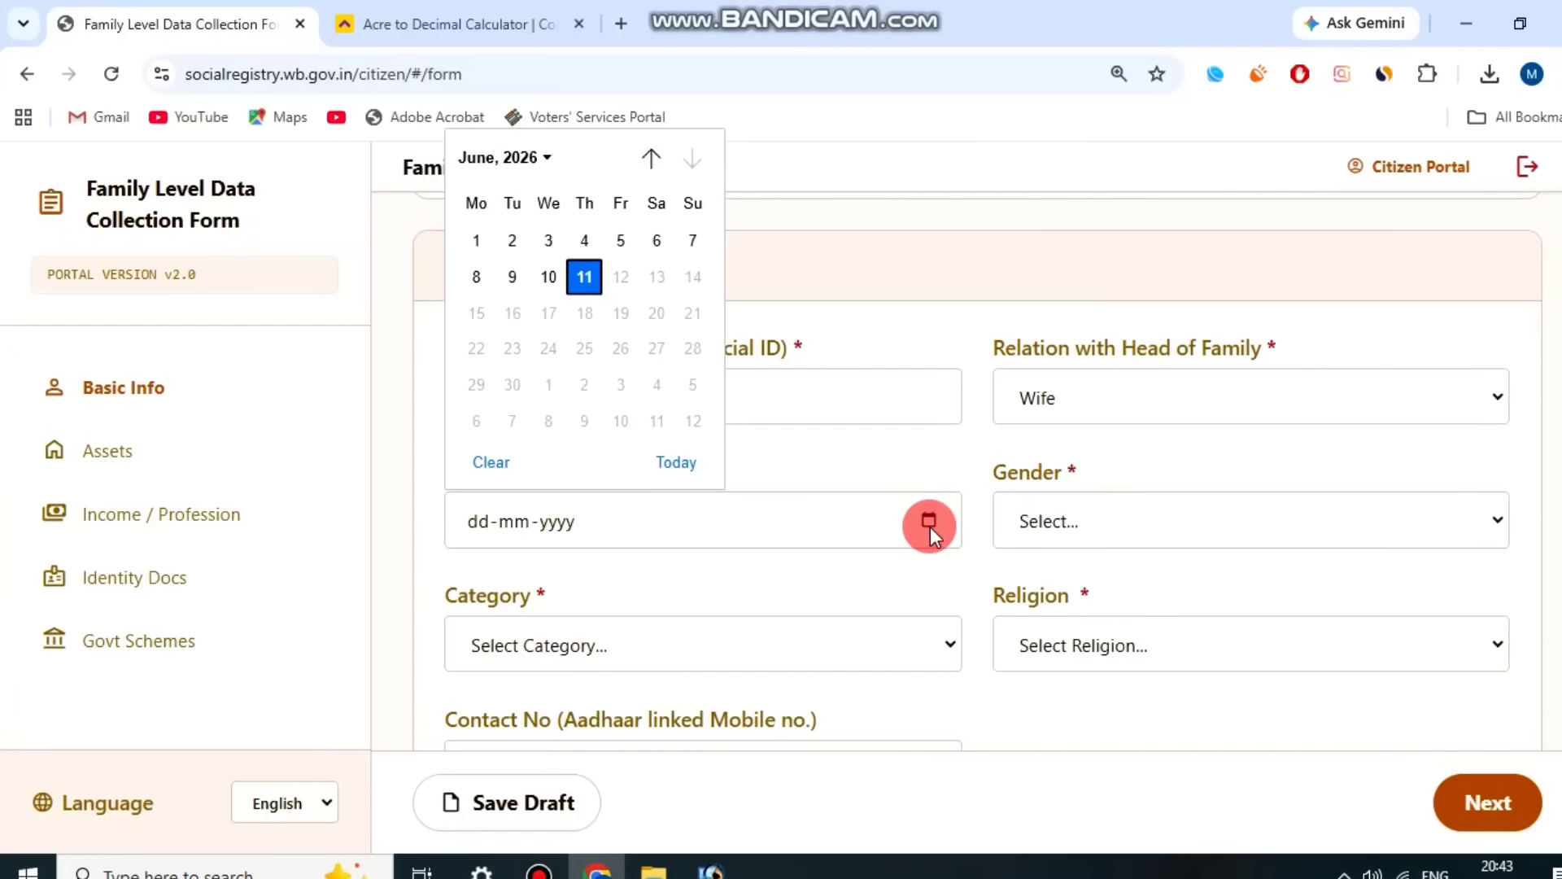
left_click(538, 869)
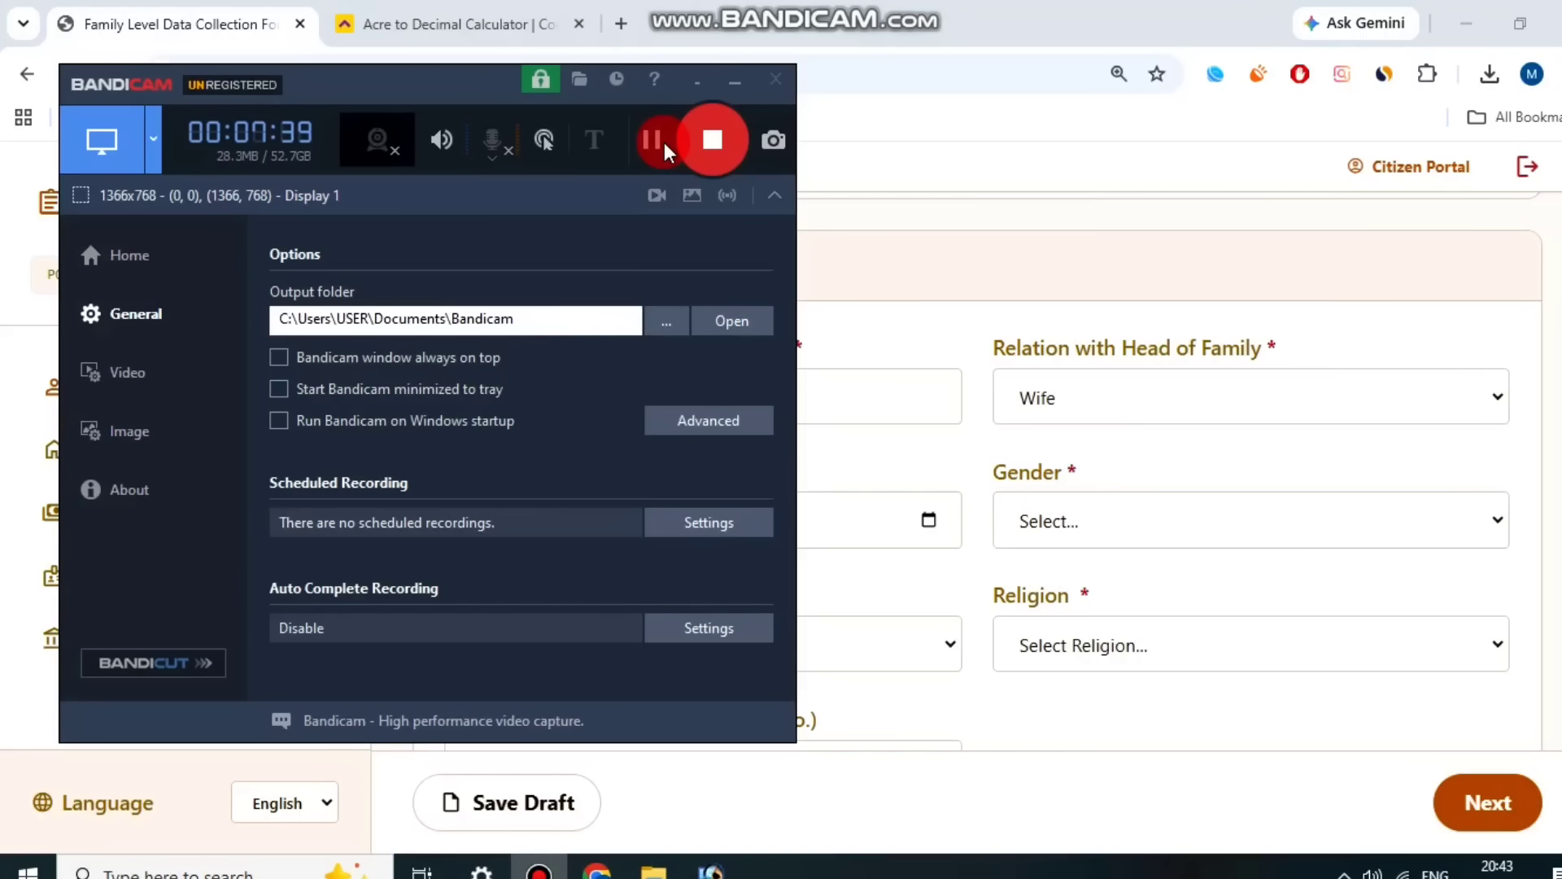
left_click(665, 134)
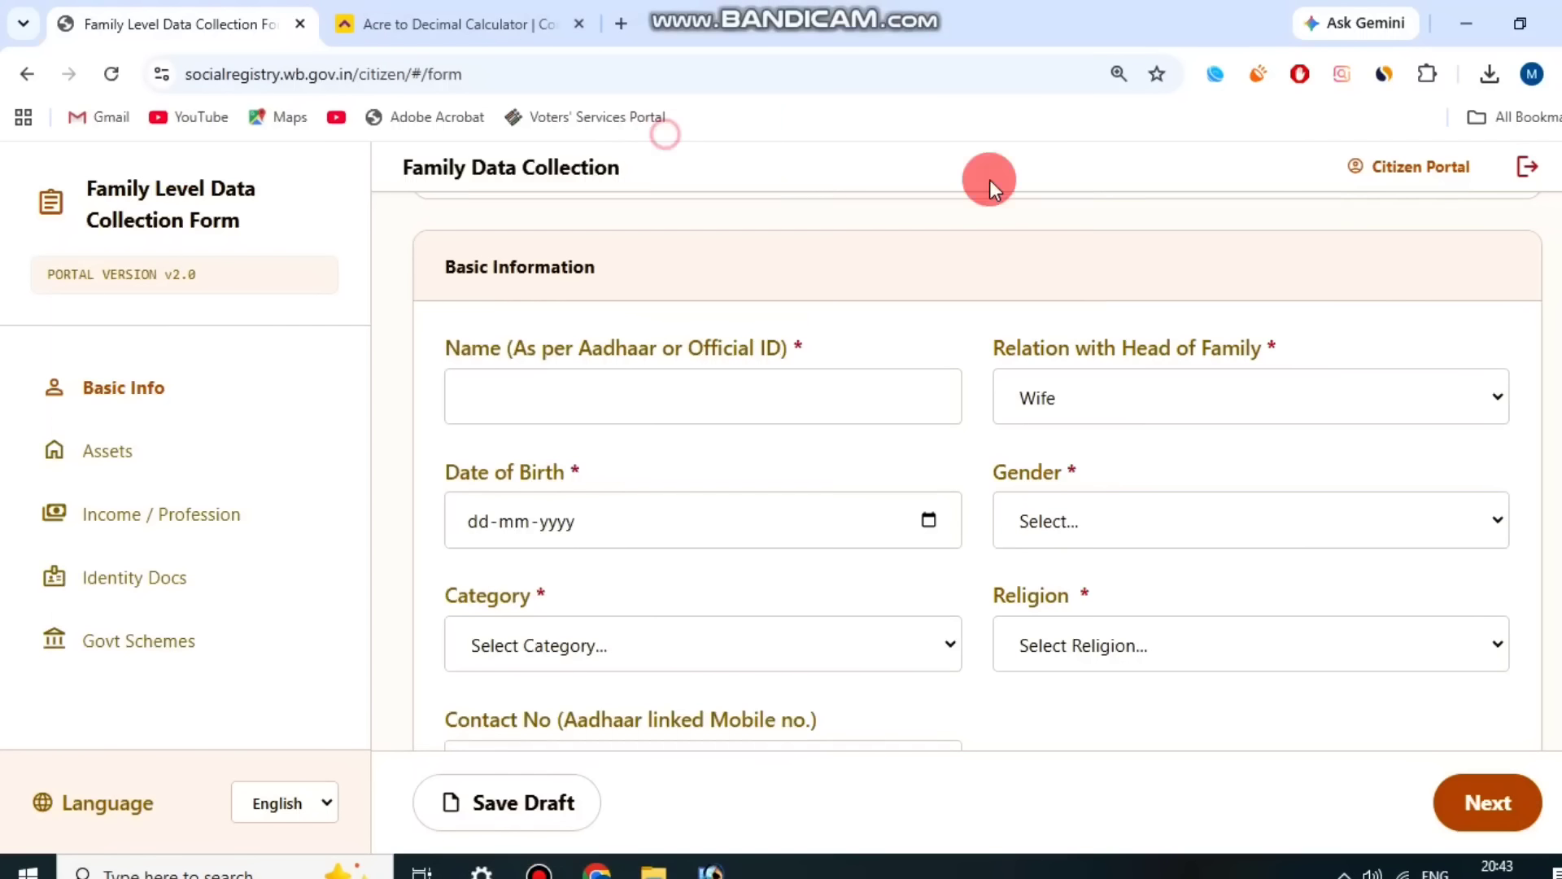
Highlight the Gender label and set Member 2's gender to Female
left_click_drag(997, 476, 1155, 465)
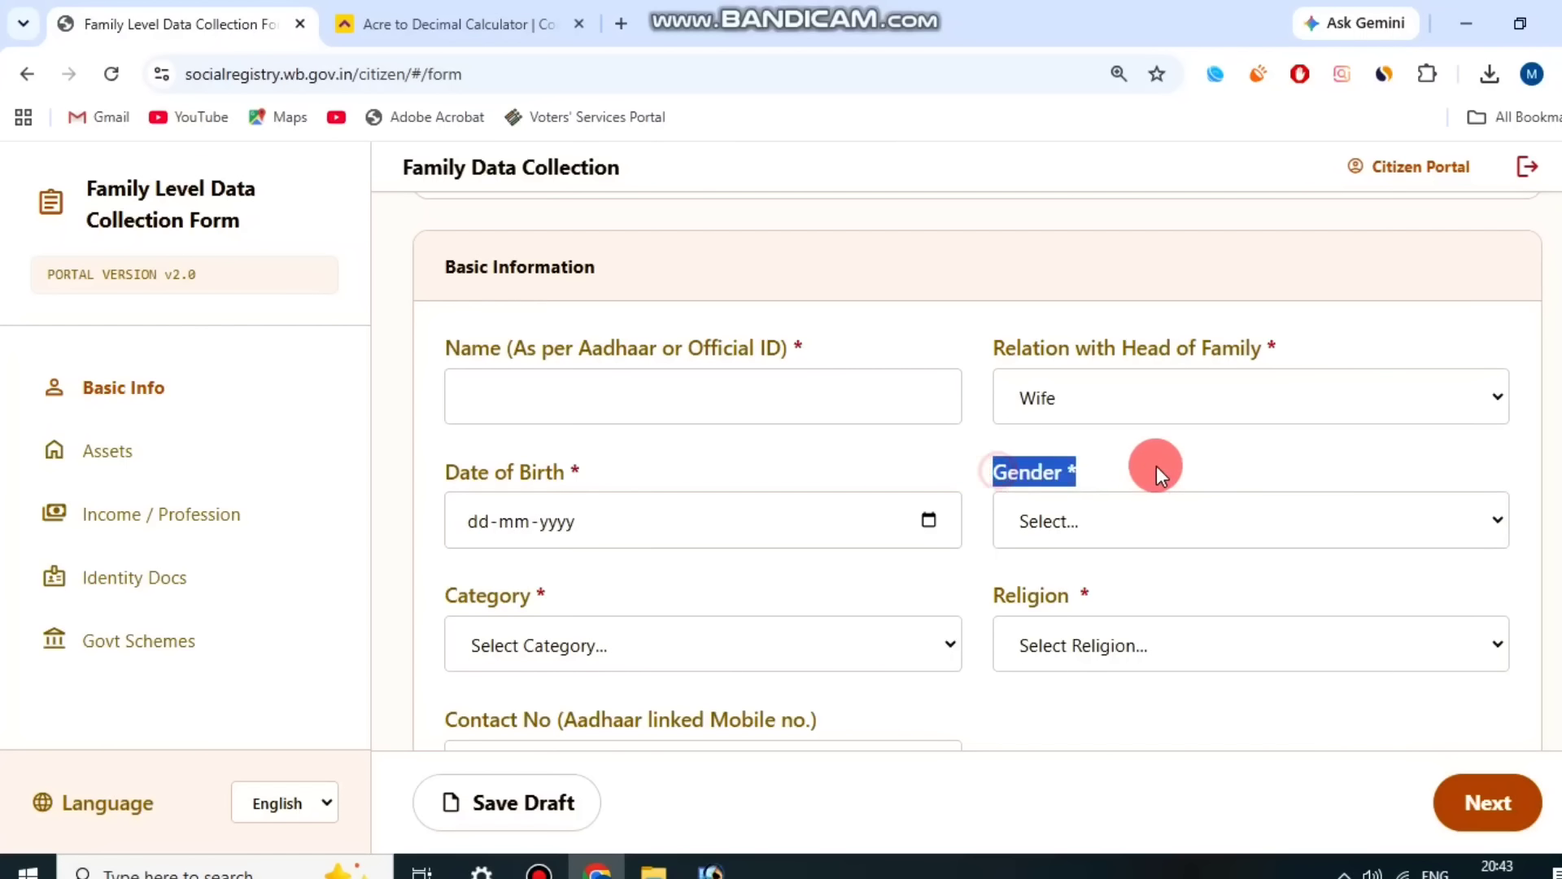
left_click(1132, 513)
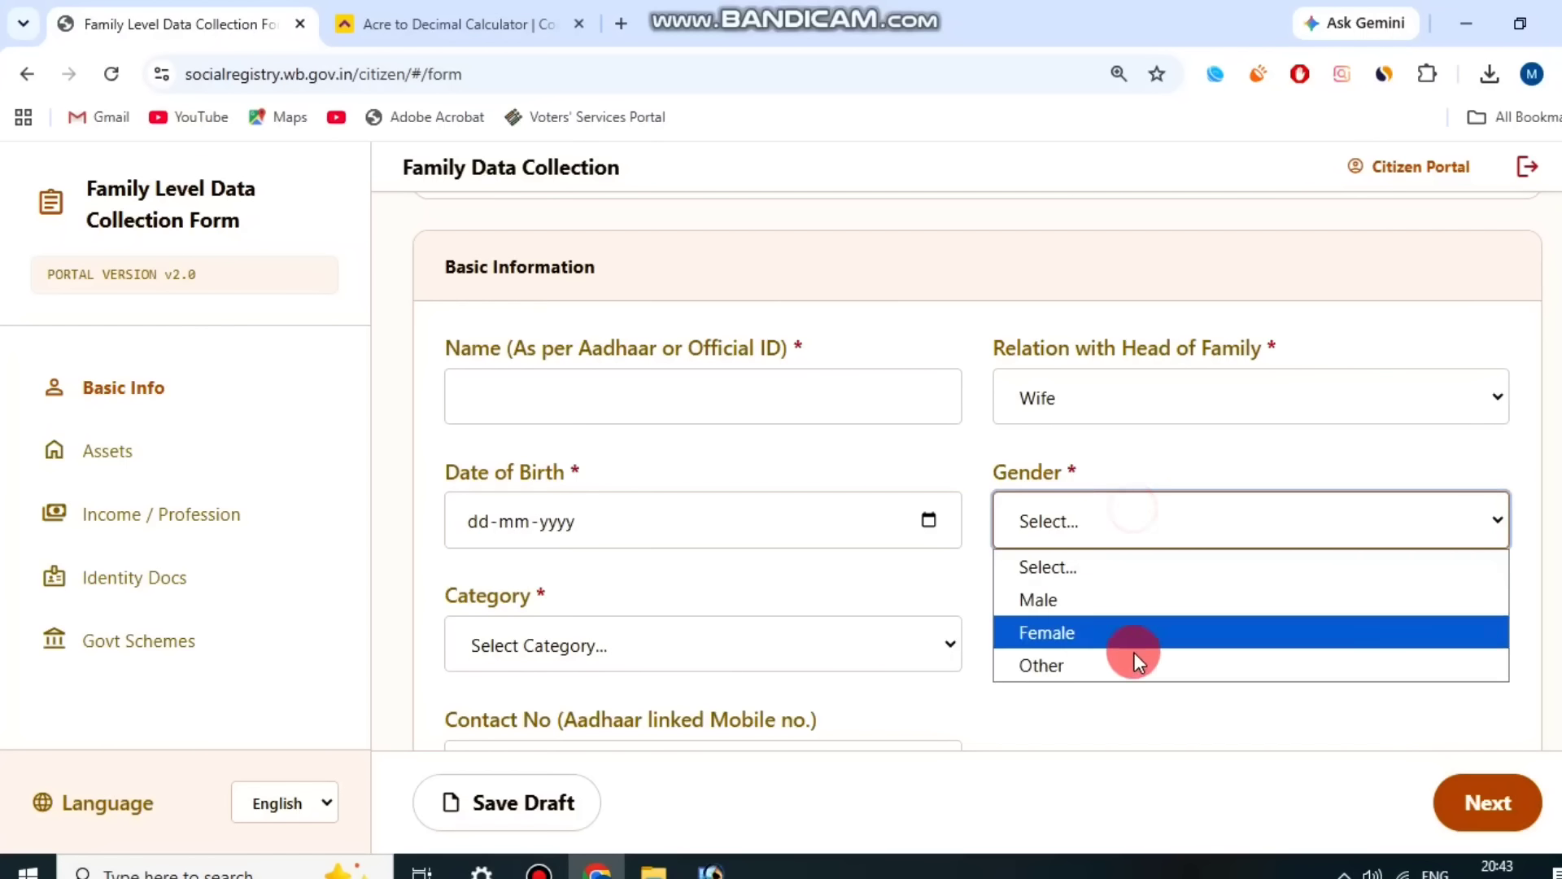
left_click(1078, 633)
Highlight the Category and Religion labels, and set Member 2's category to UR (Unreserved Category) and religion to Hinduism
scroll(485, 412, "down", 3)
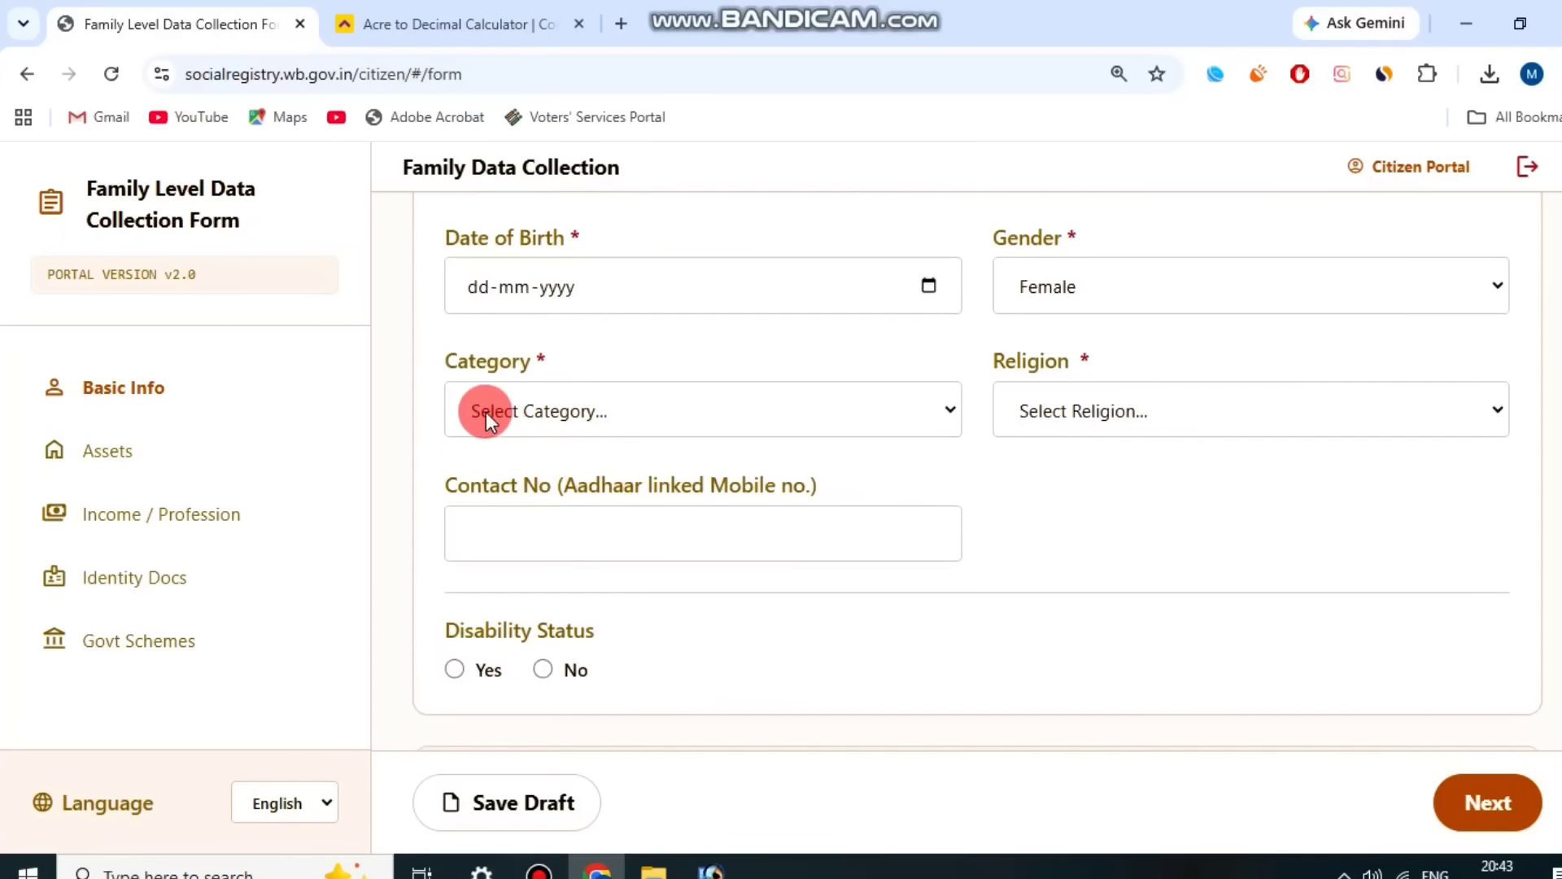
left_click_drag(446, 356, 596, 364)
left_click(596, 364)
left_click(595, 418)
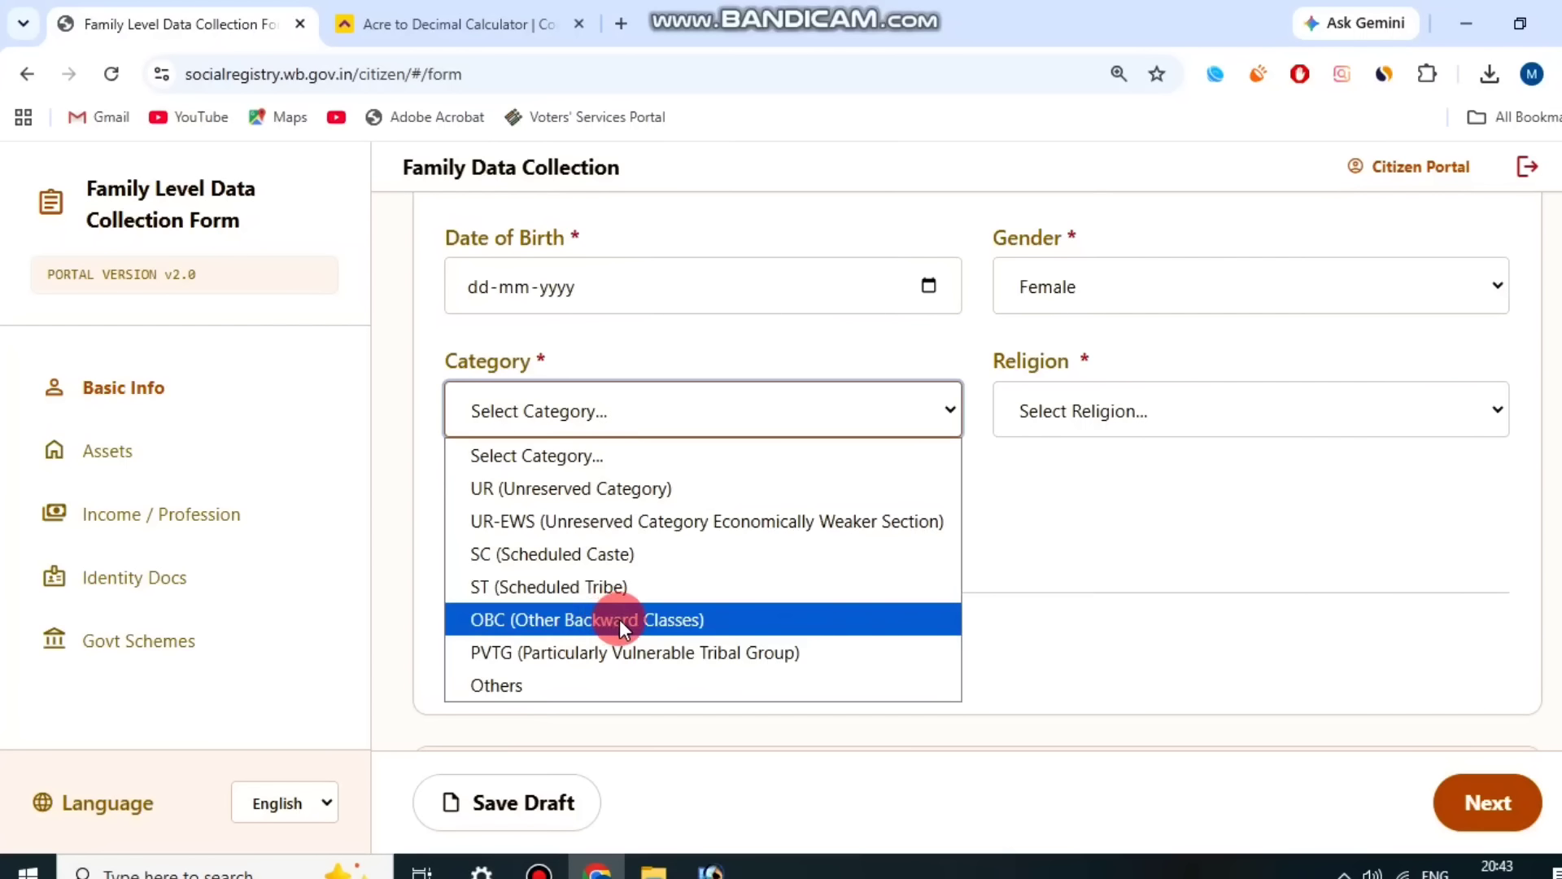
left_click(628, 489)
left_click_drag(763, 365, 1164, 364)
left_click(1169, 423)
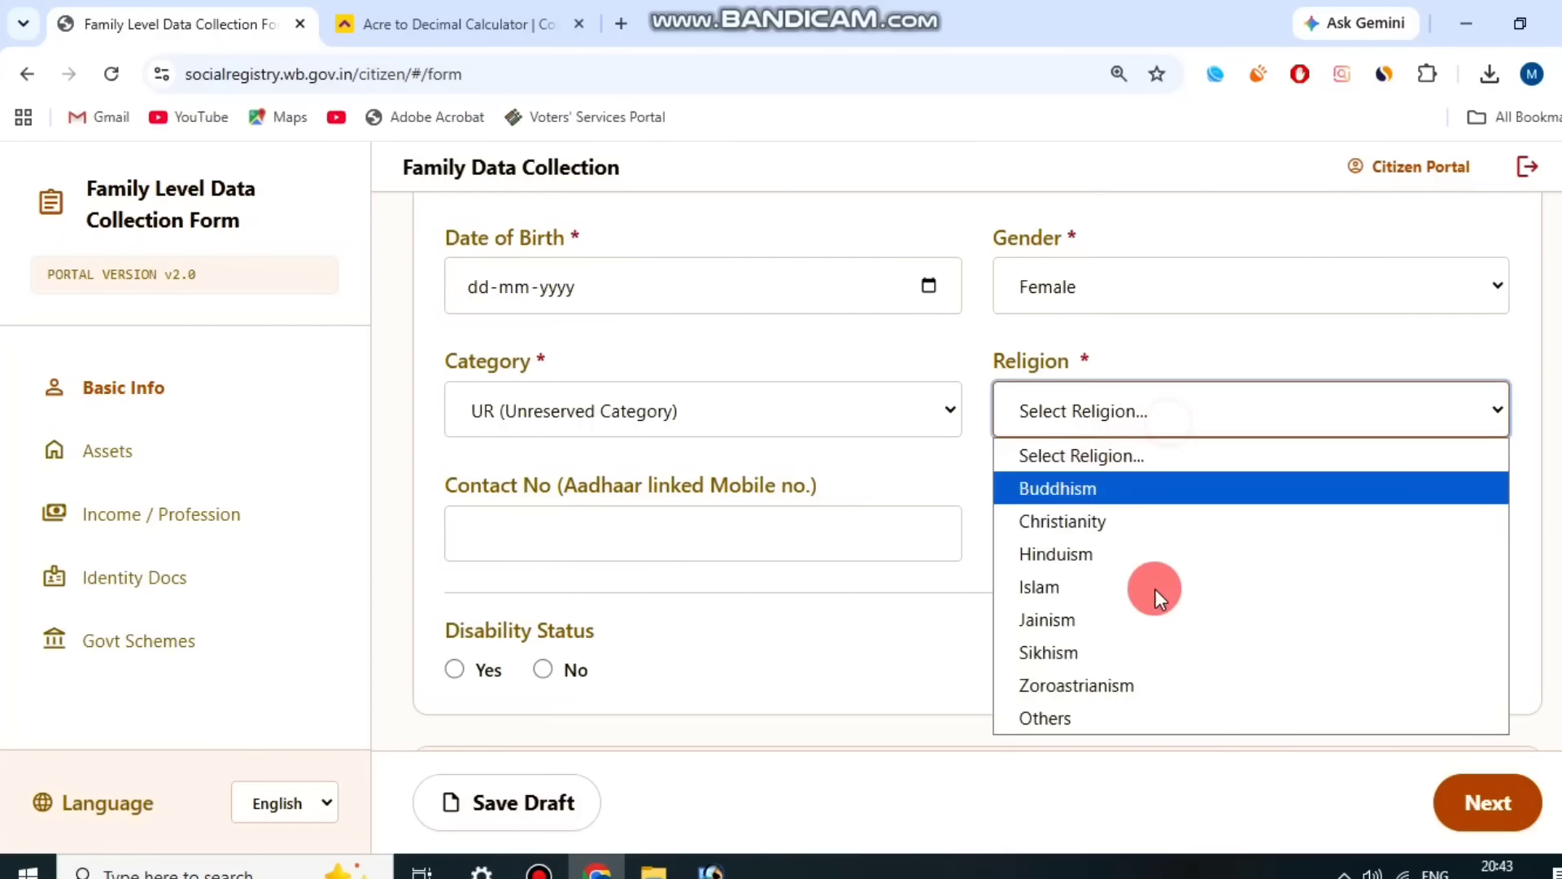
left_click(1100, 543)
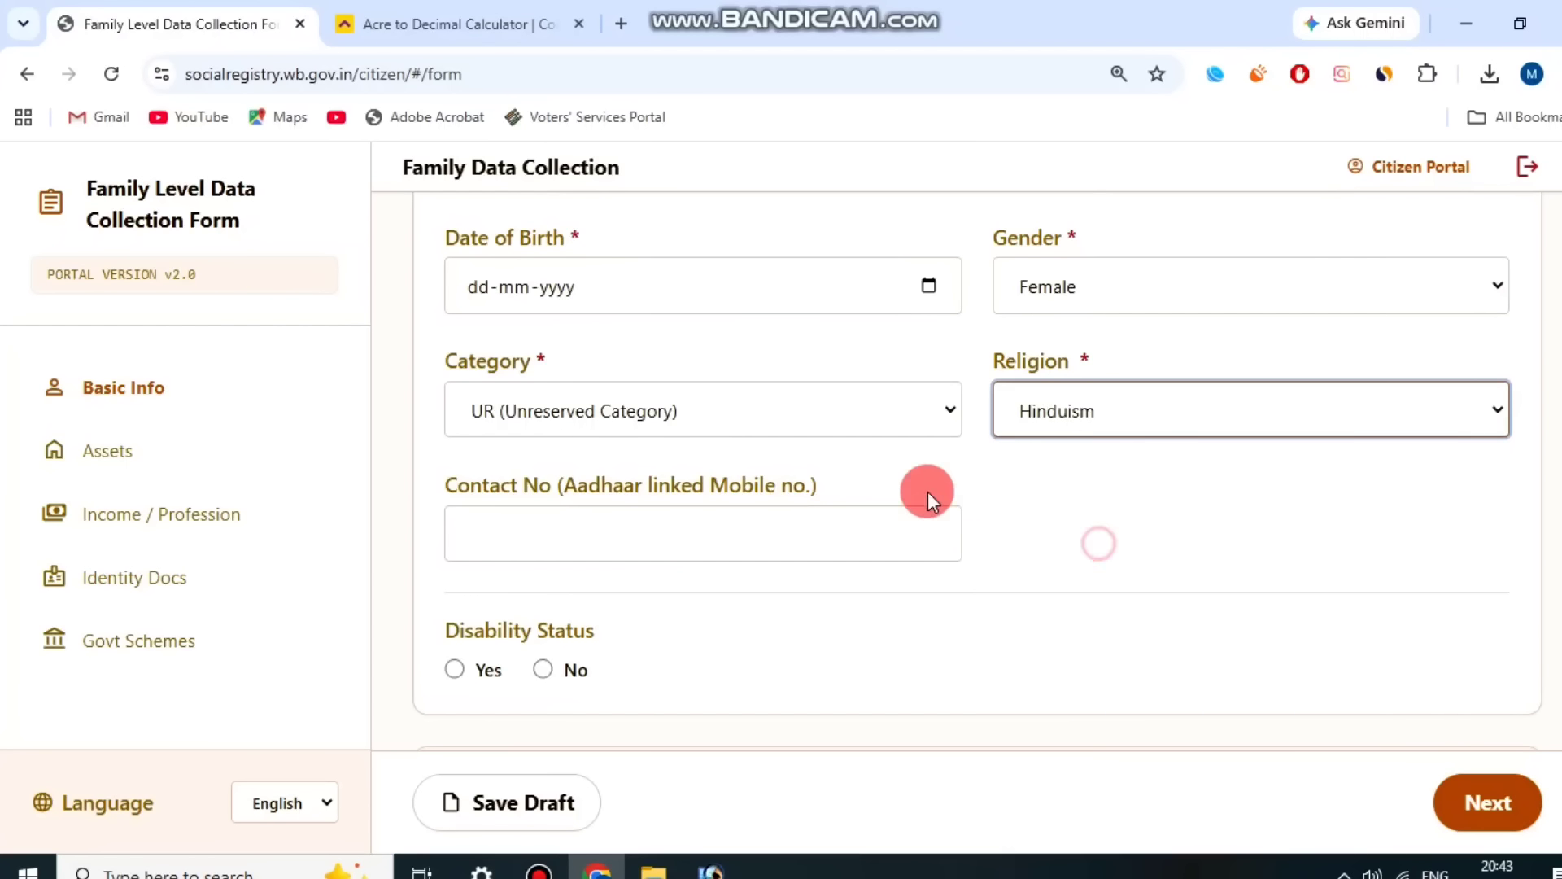
Set the family member's disability status to No
left_click_drag(433, 479, 797, 490)
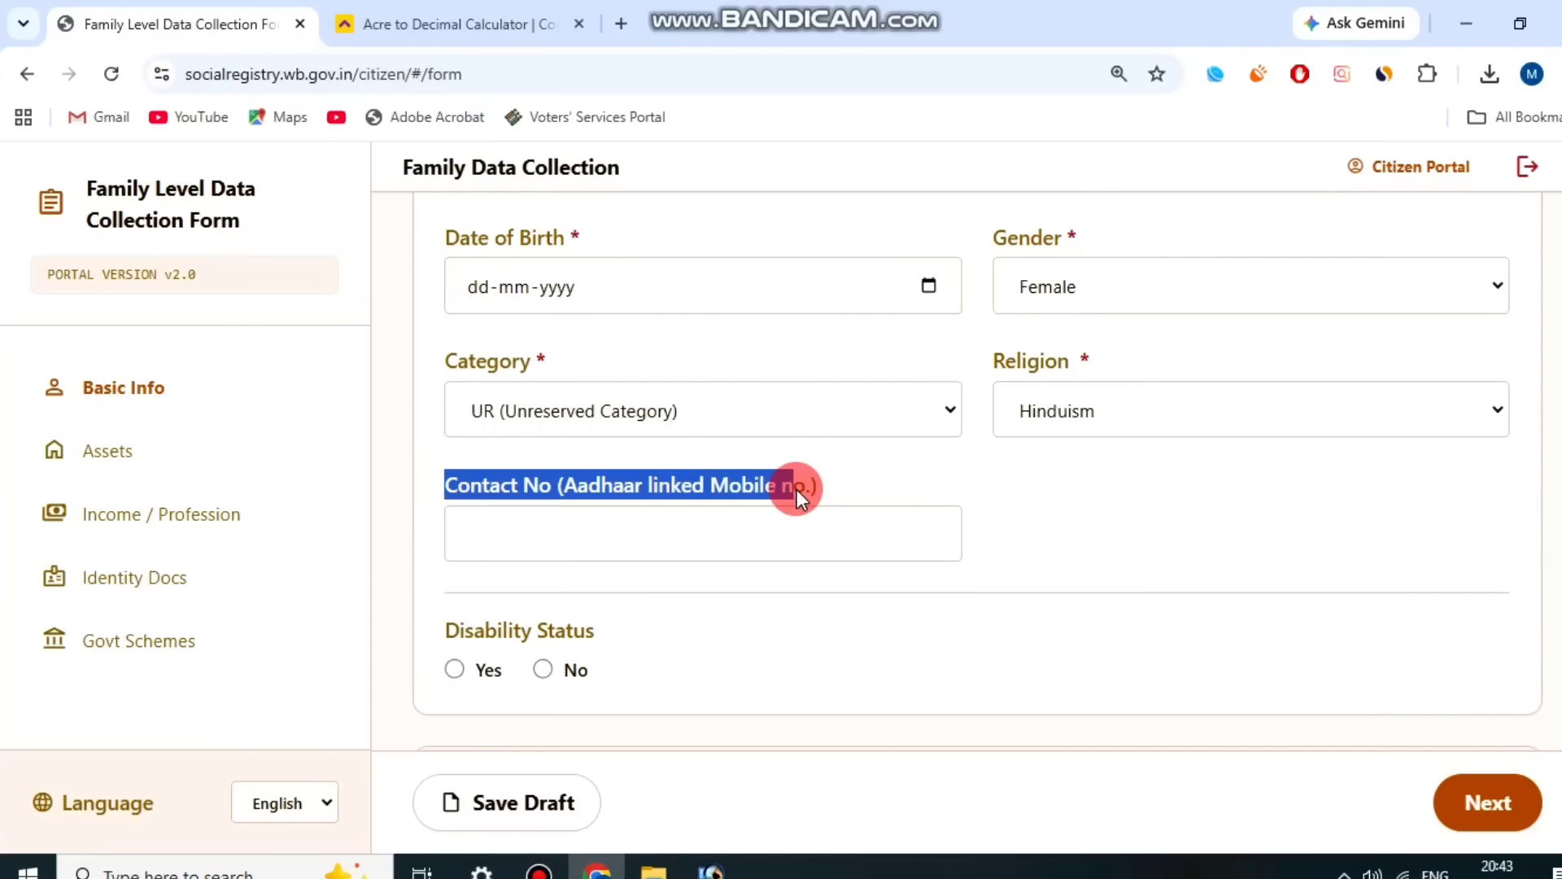
left_click(799, 491)
scroll(677, 519, "down", 3)
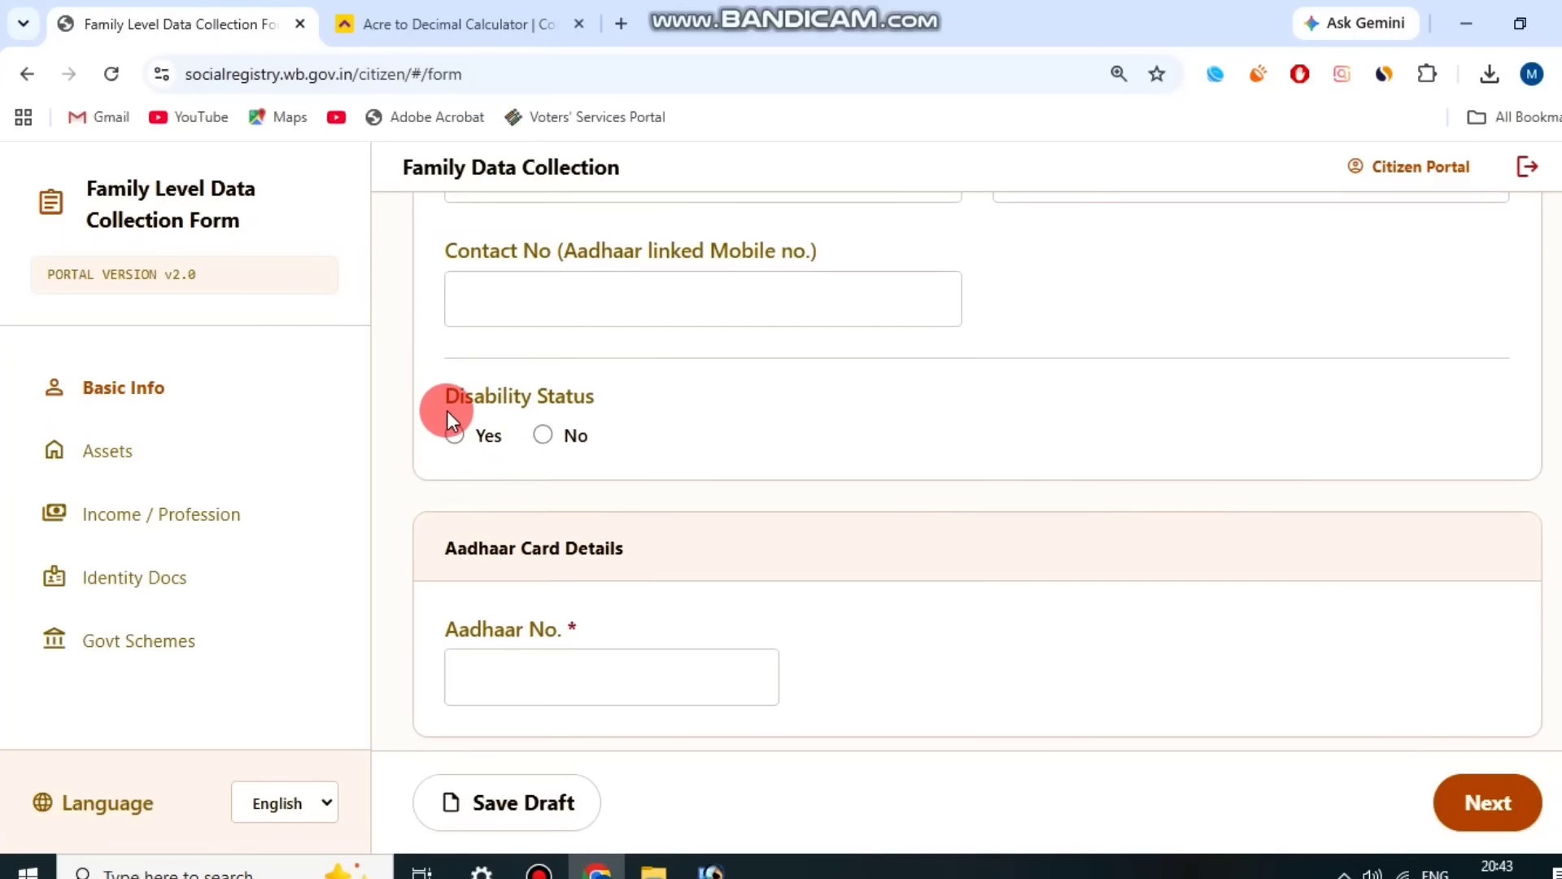
left_click_drag(446, 410, 655, 394)
left_click(530, 441)
scroll(784, 467, "down", 1)
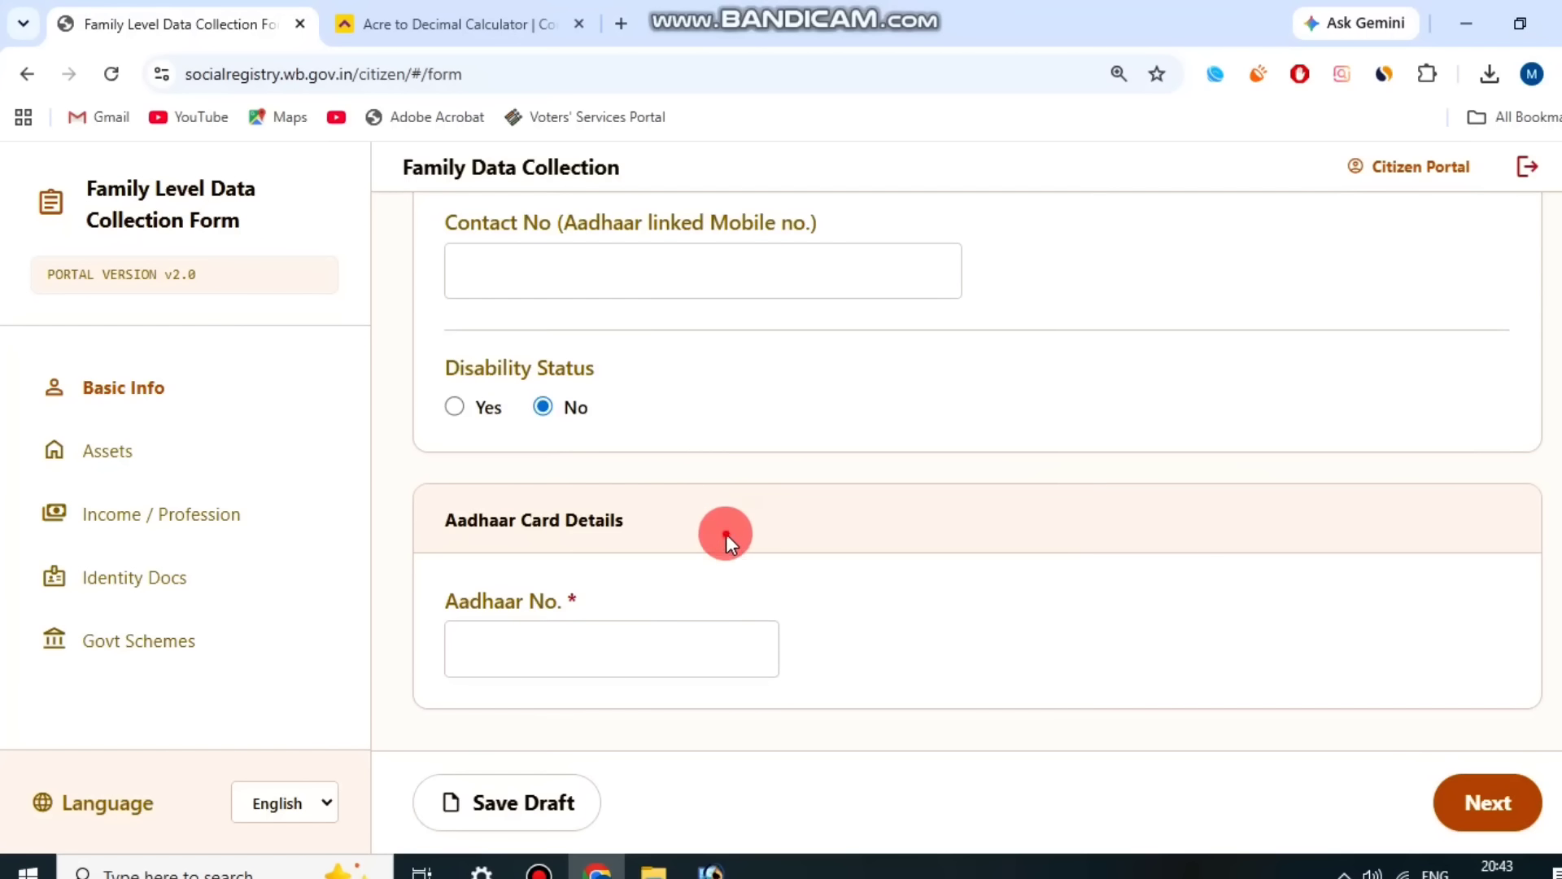
left_click_drag(454, 587, 619, 587)
left_click(763, 695)
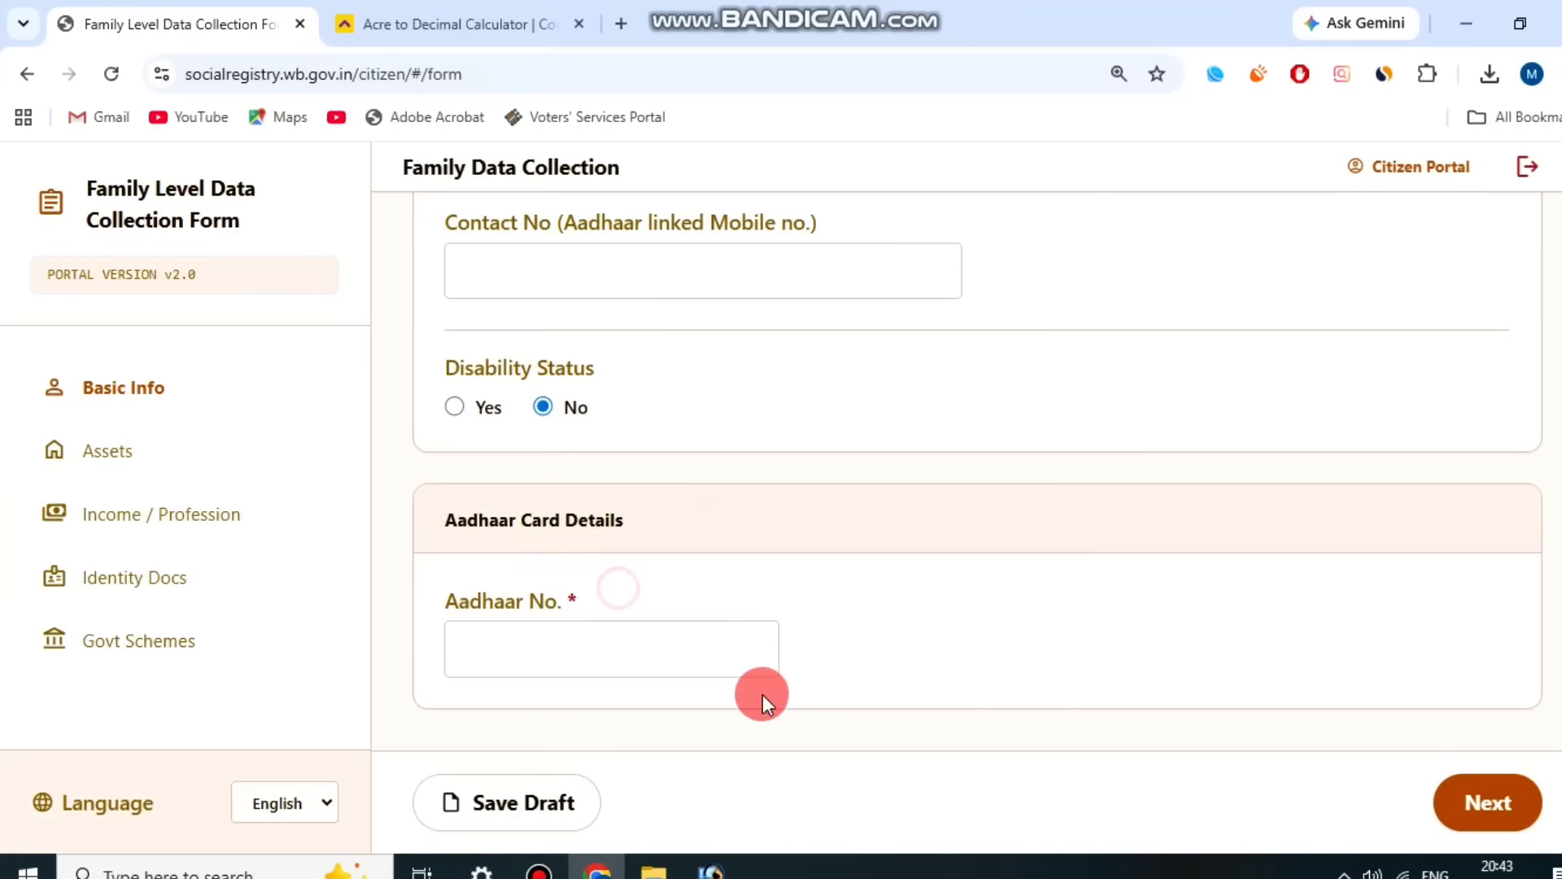
left_click(540, 870)
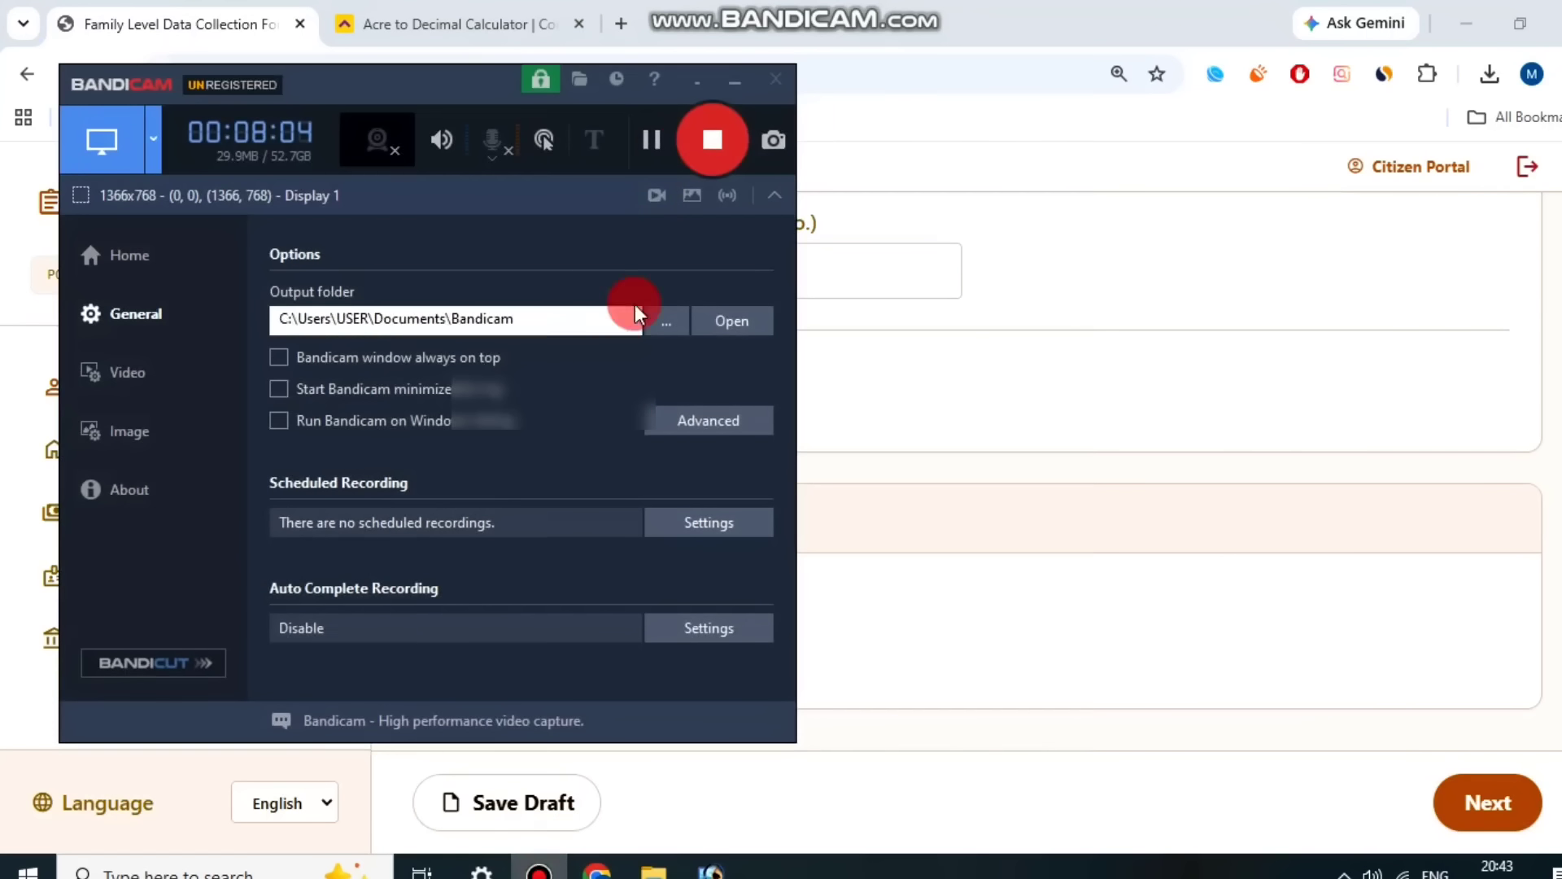
left_click(649, 139)
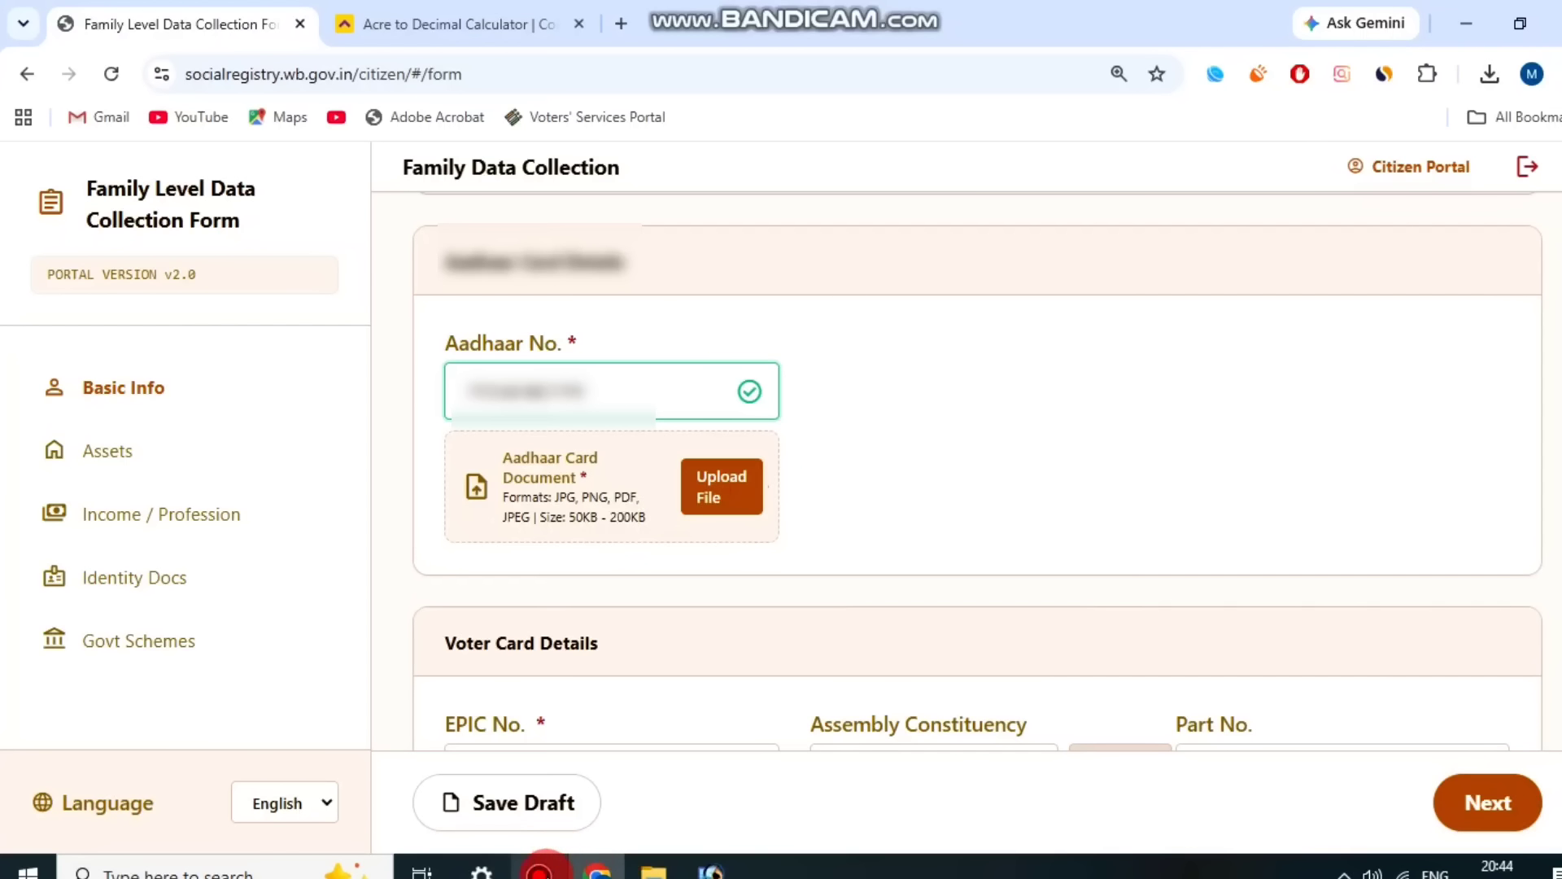
left_click(545, 873)
left_click(647, 153)
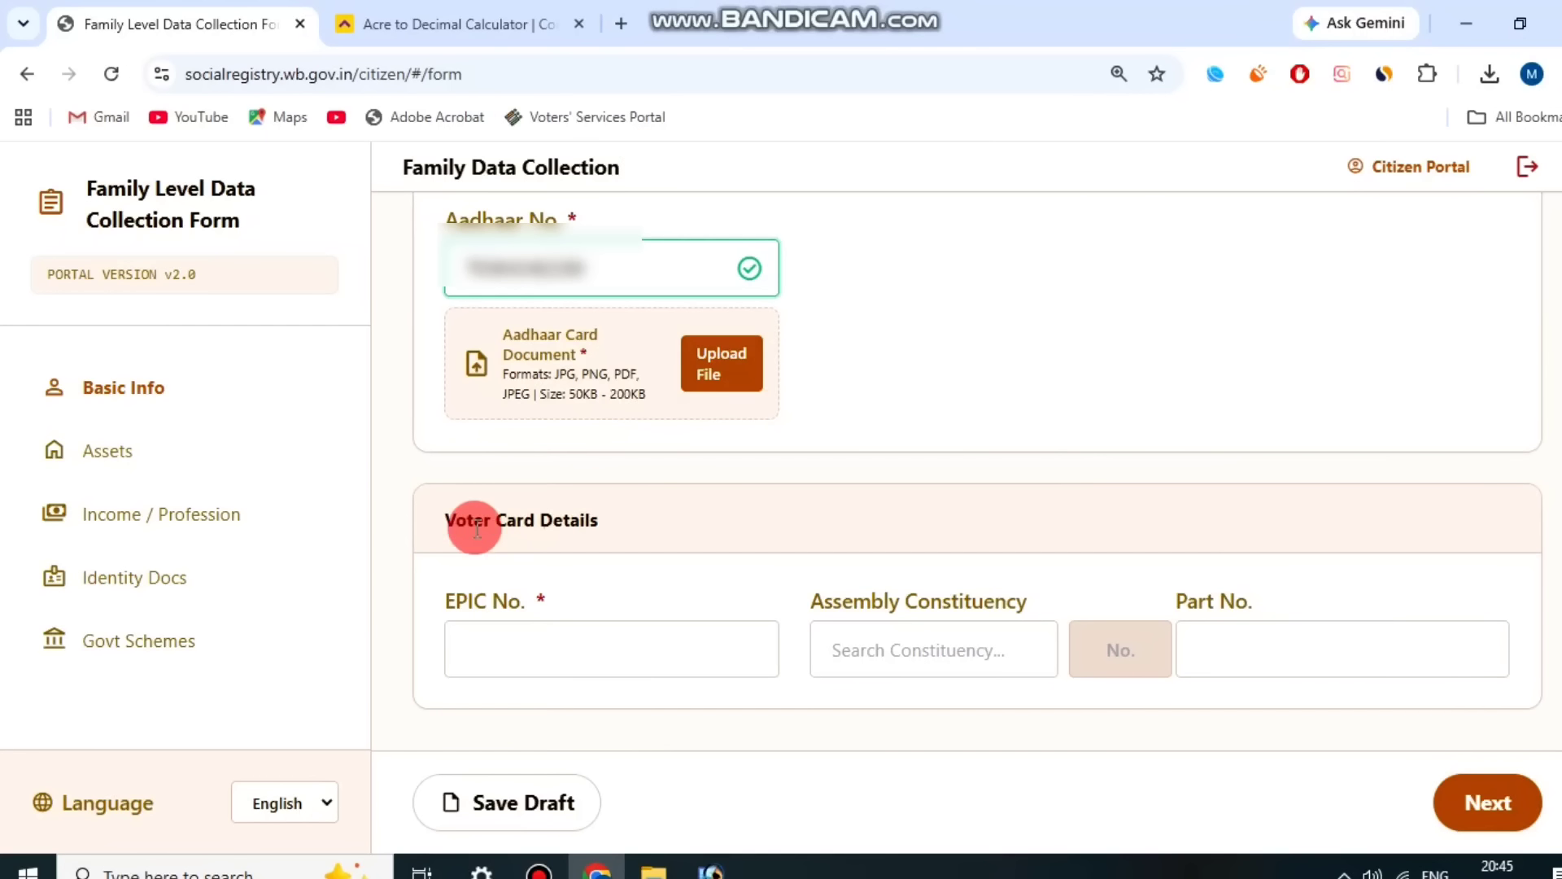
Enter the member's EPIC number in the voter card details
left_click_drag(443, 524, 599, 524)
left_click(623, 612)
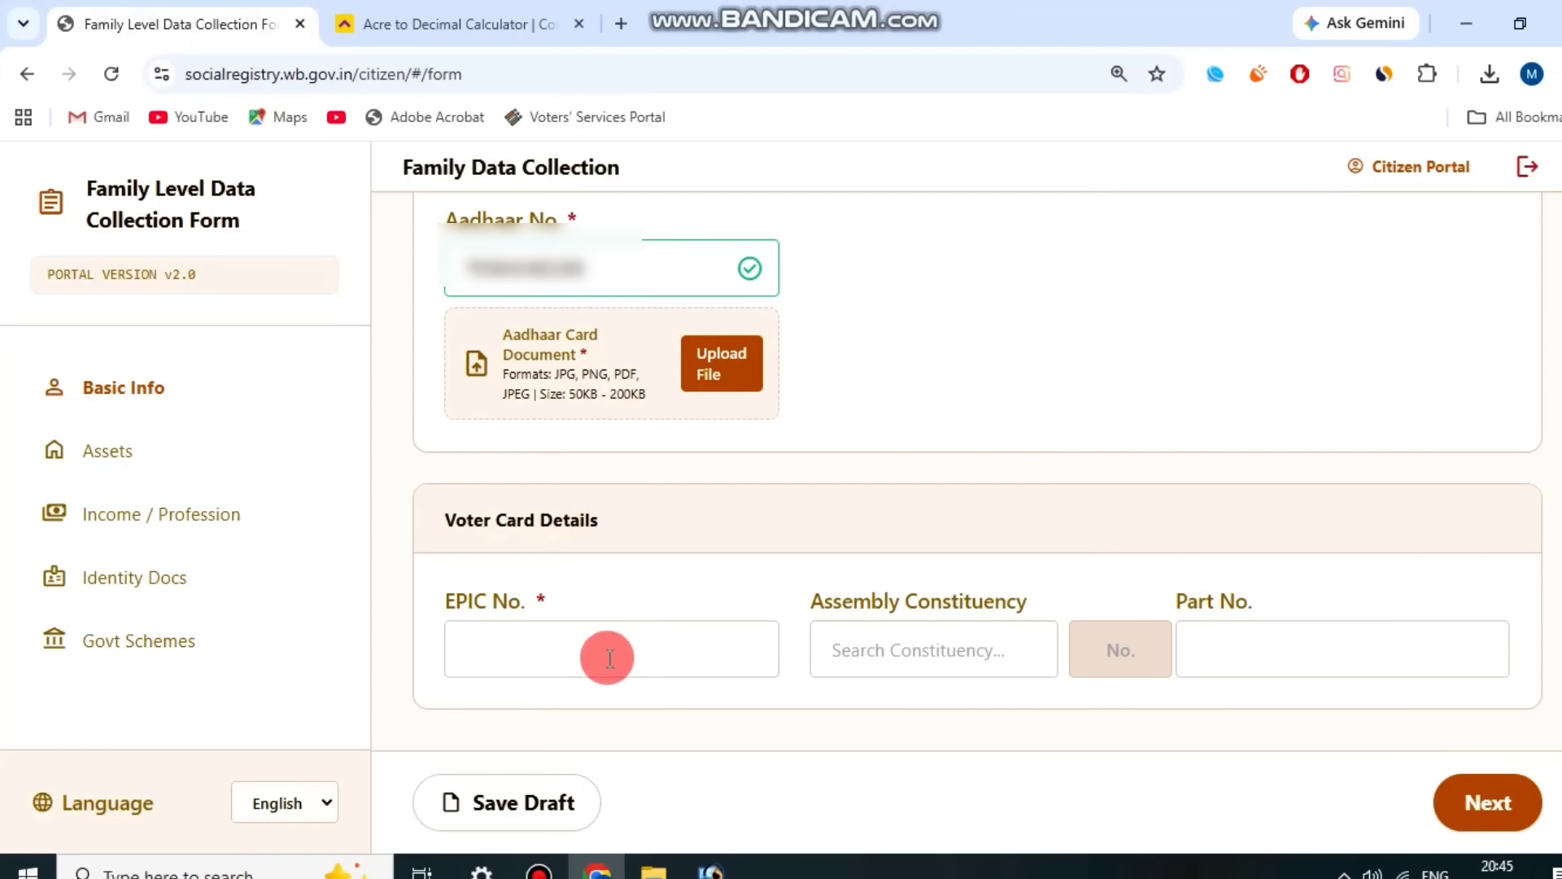
left_click(649, 643)
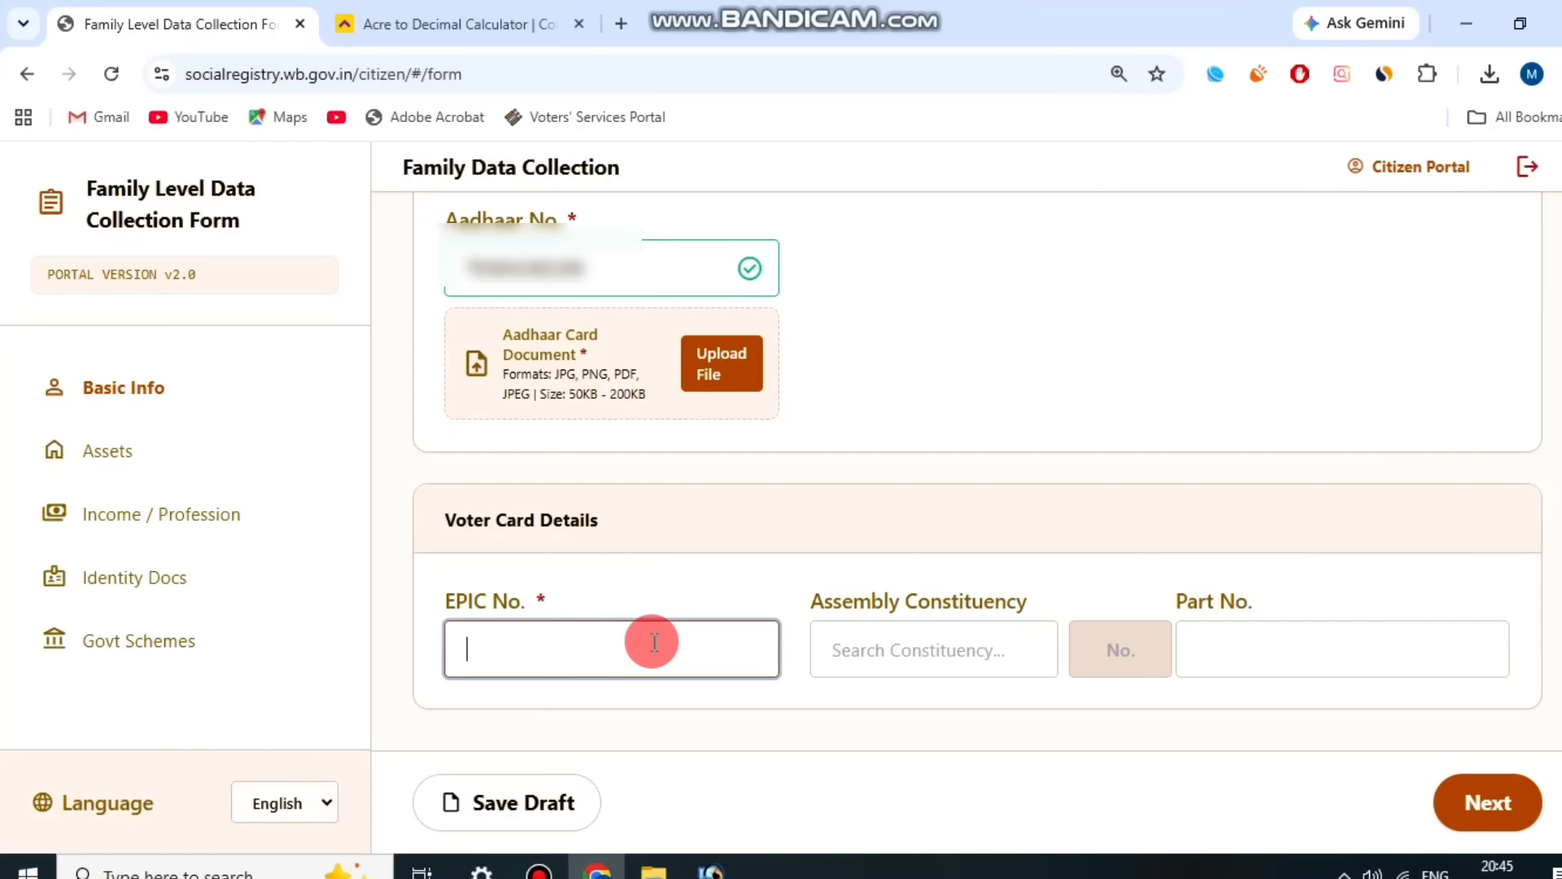
type("ZIS••")
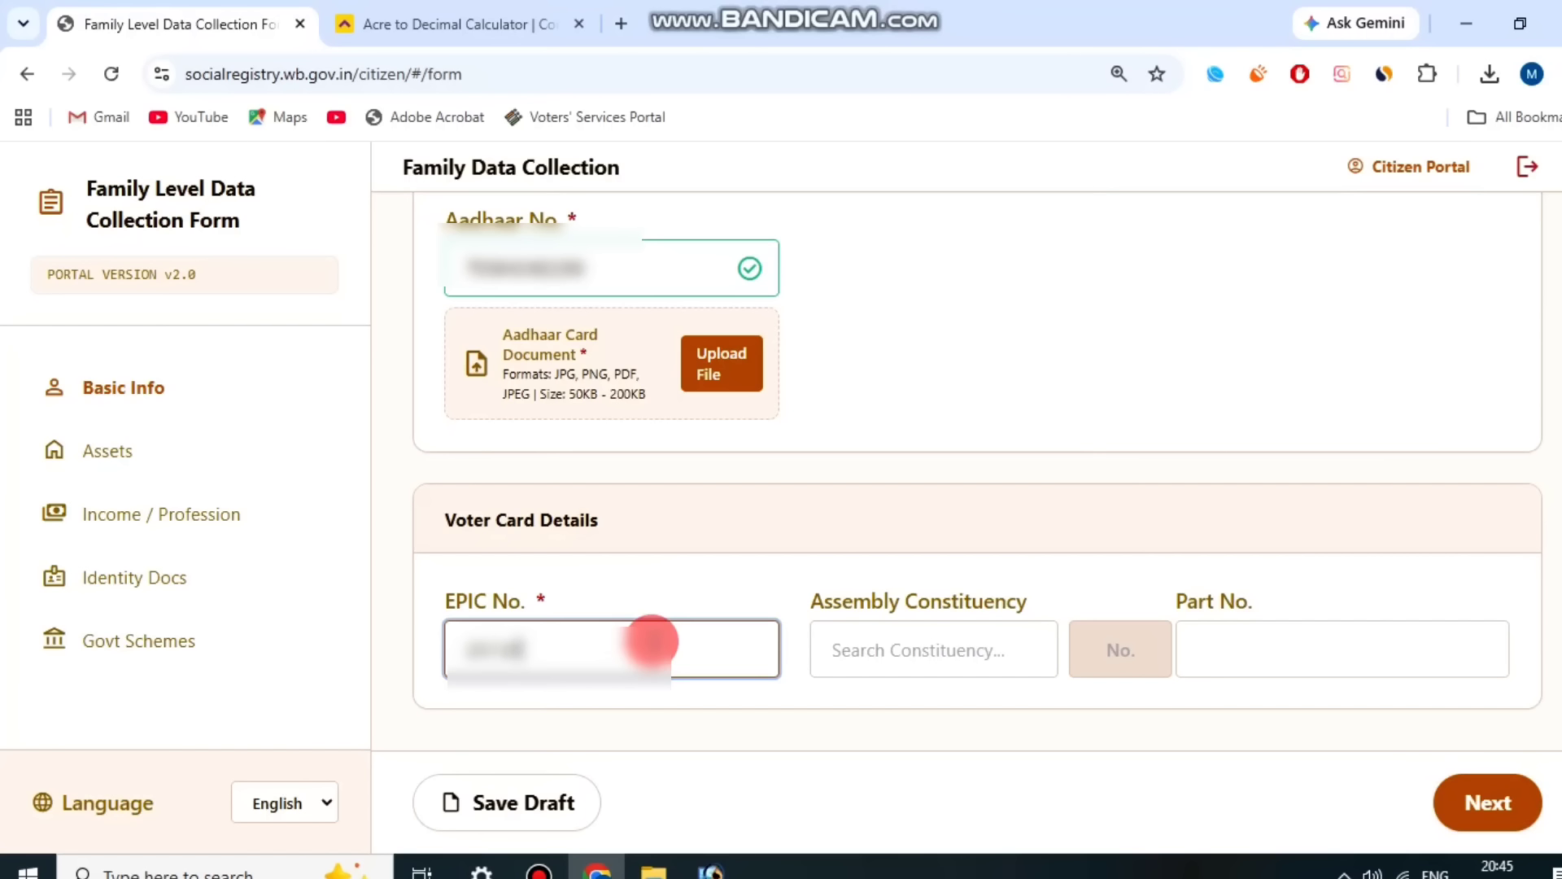
type("•••••")
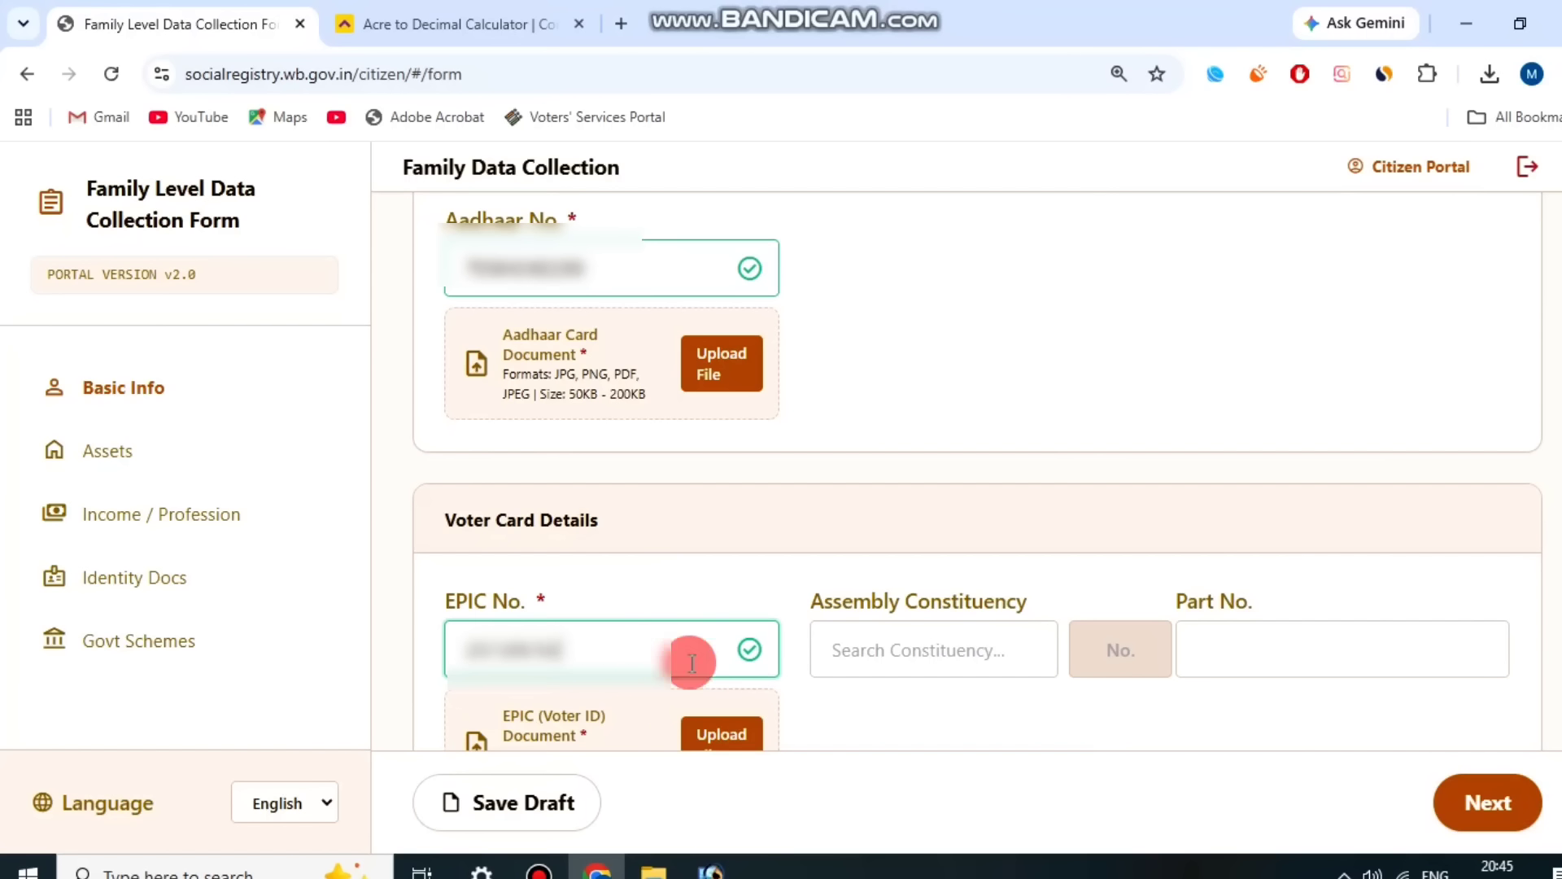
left_click(538, 868)
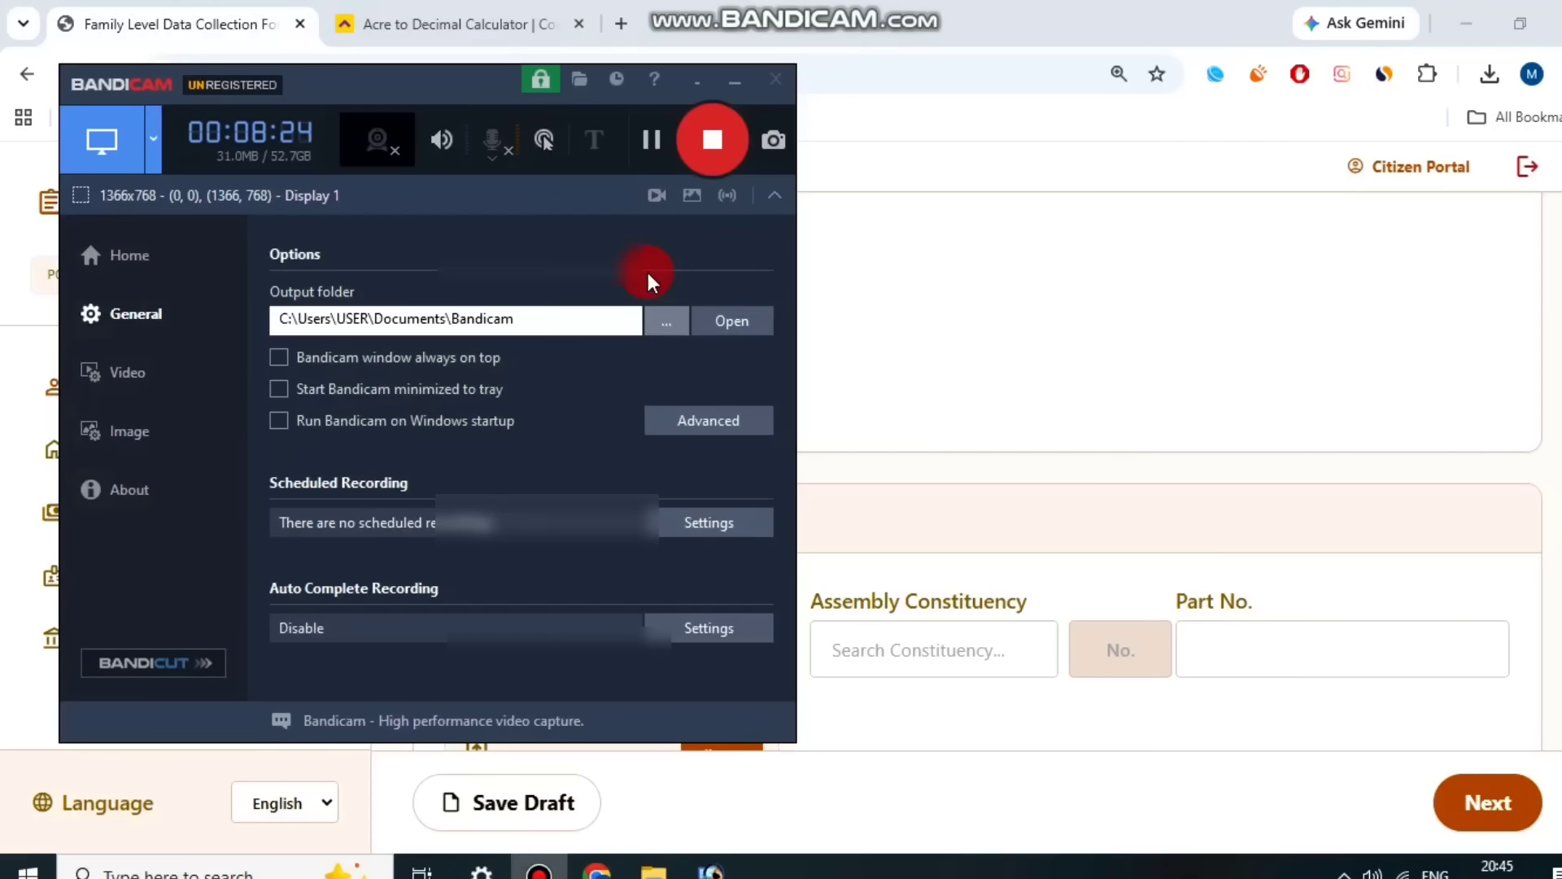
left_click(651, 139)
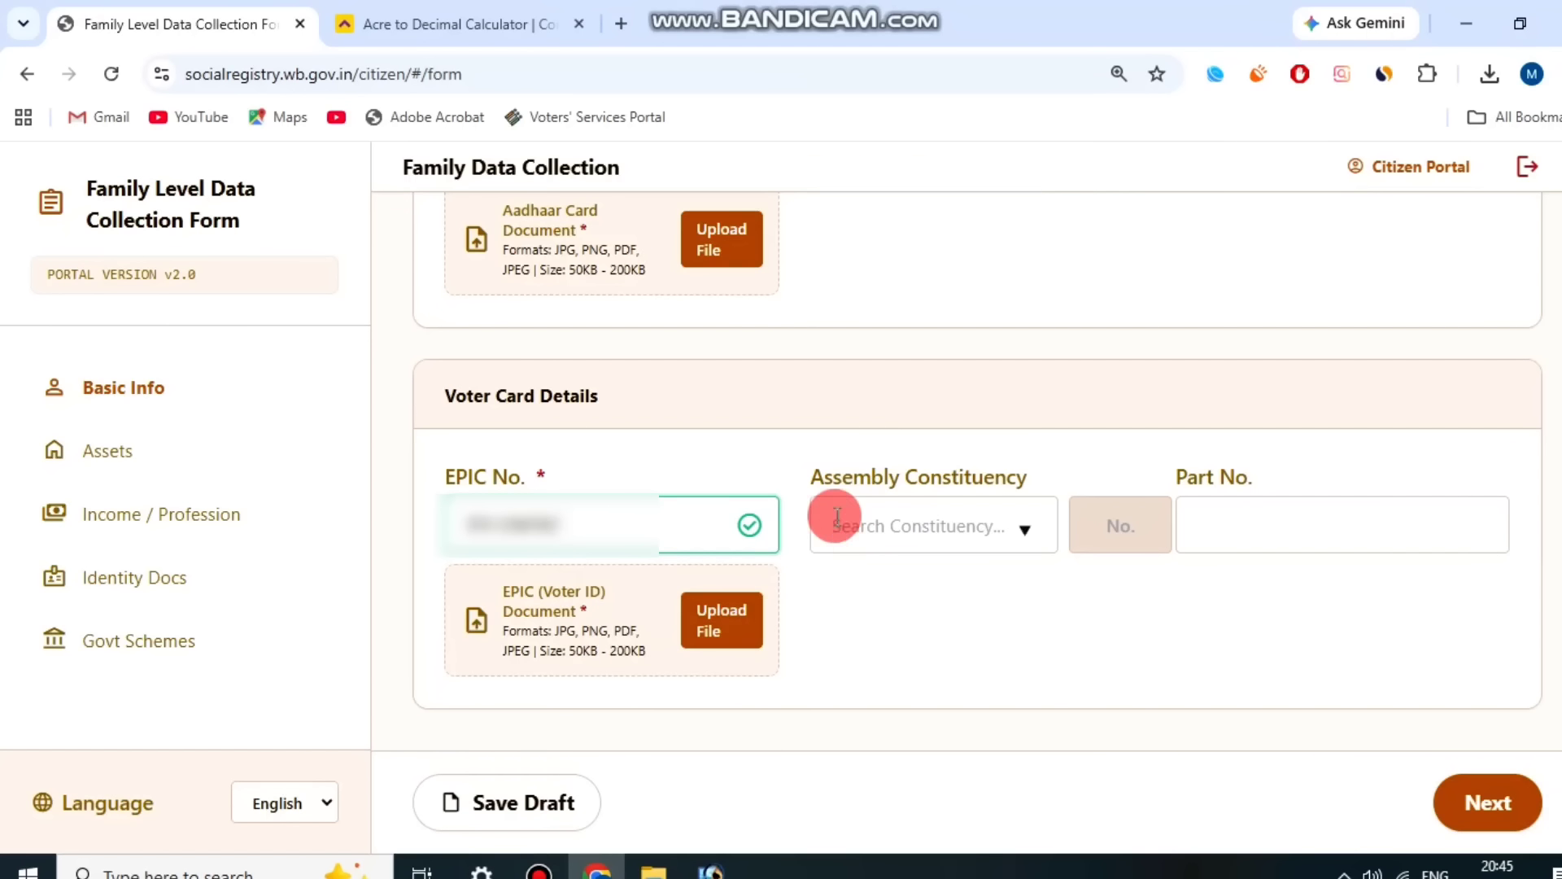
Search the assembly constituencies for "SAGA" and choose 132 - Sagar for the voter card
left_click_drag(824, 479, 965, 479)
left_click(945, 541)
type("SAGA")
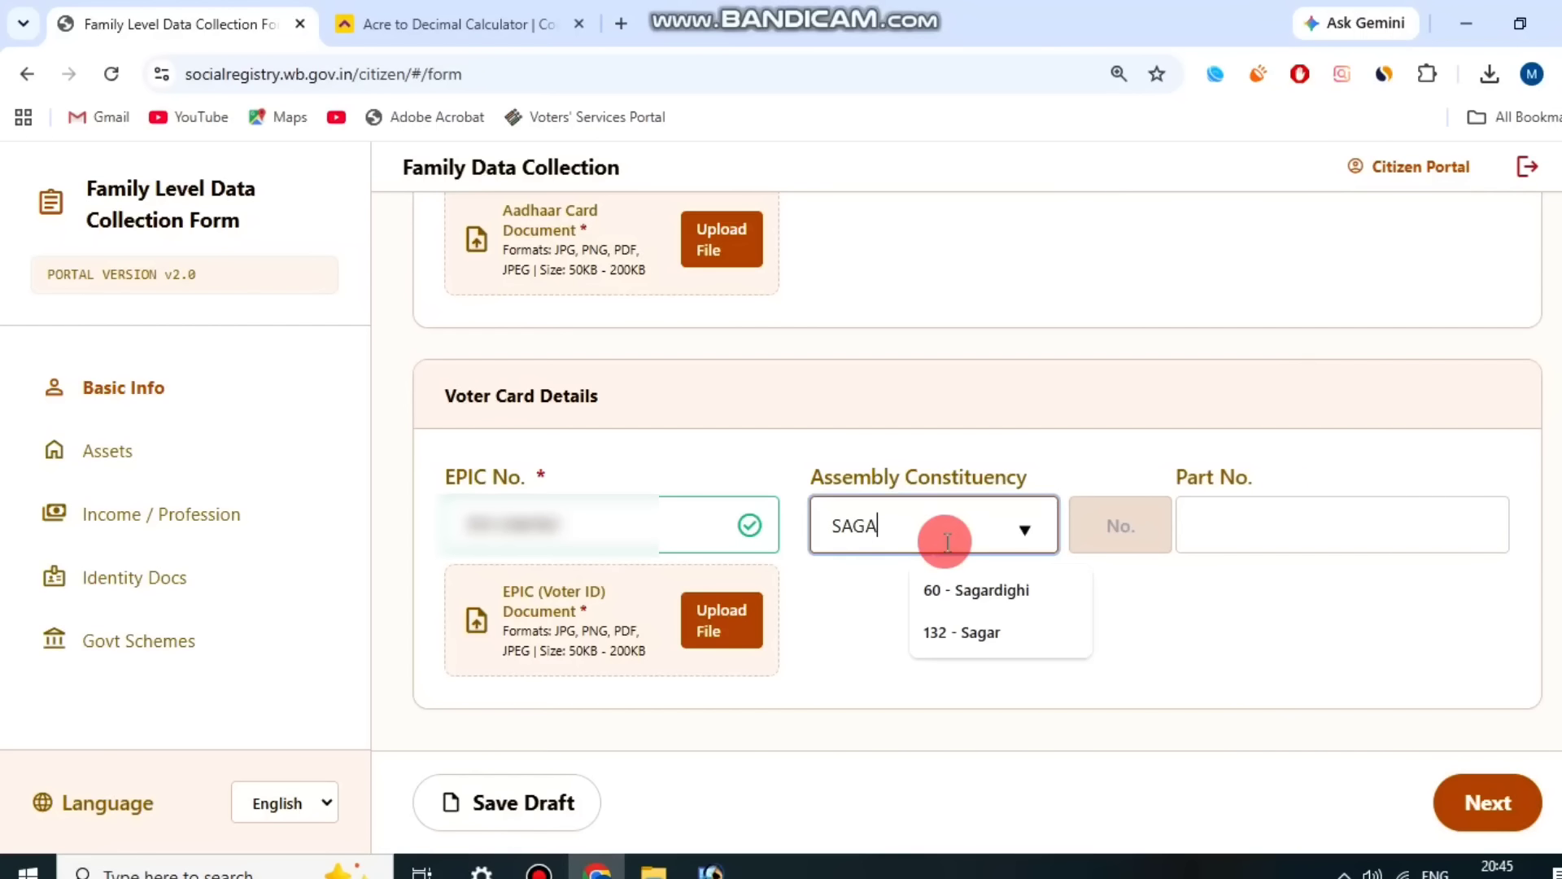
left_click(1017, 633)
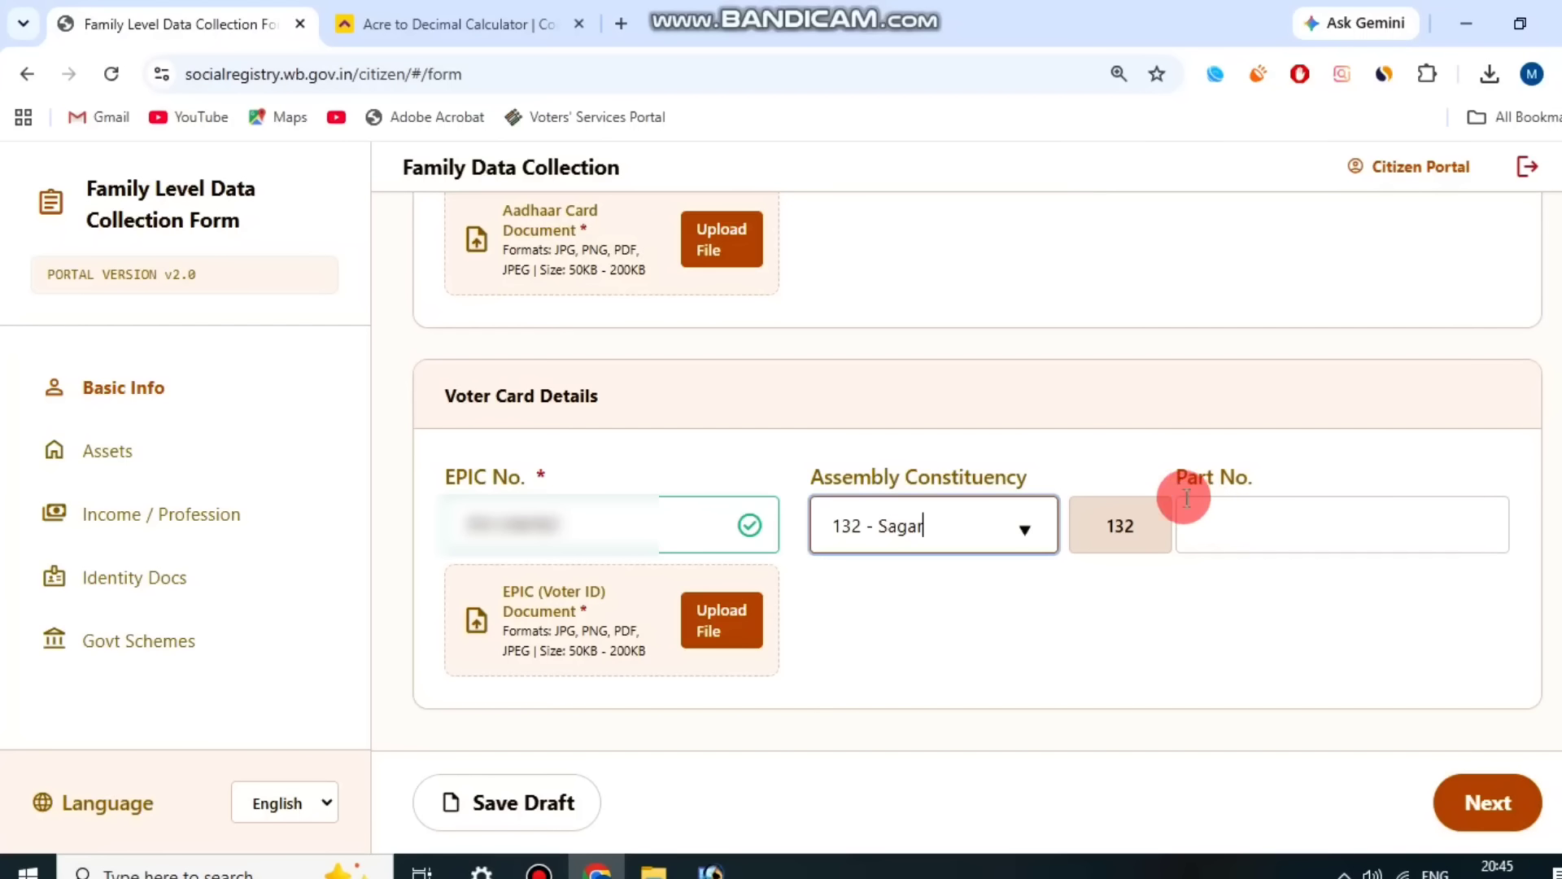
left_click_drag(1176, 481, 1276, 480)
left_click(1278, 480)
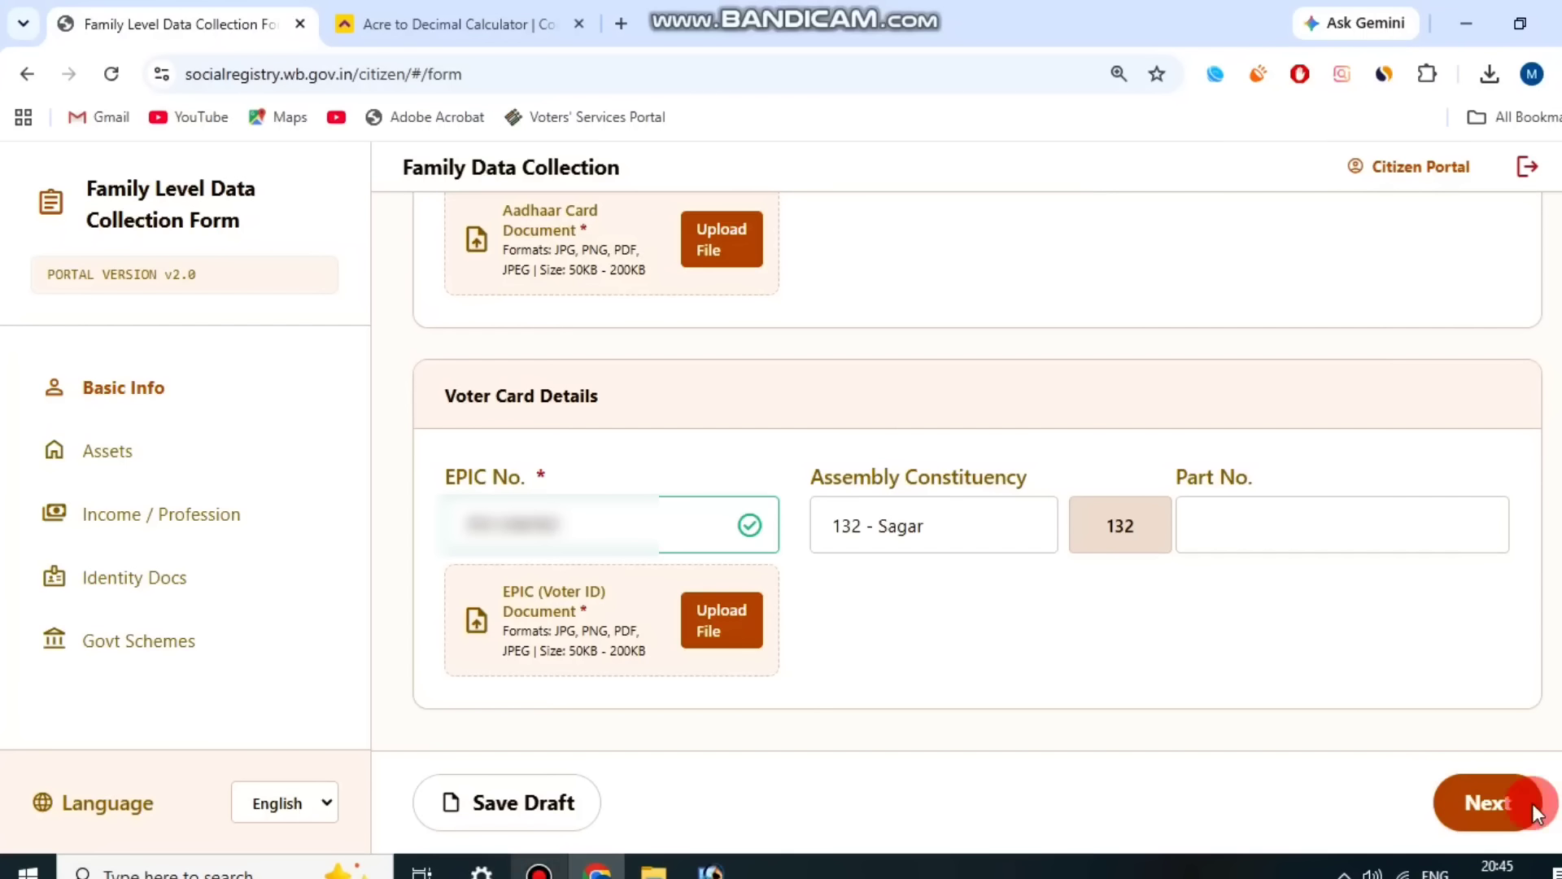
left_click(540, 869)
left_click(908, 24)
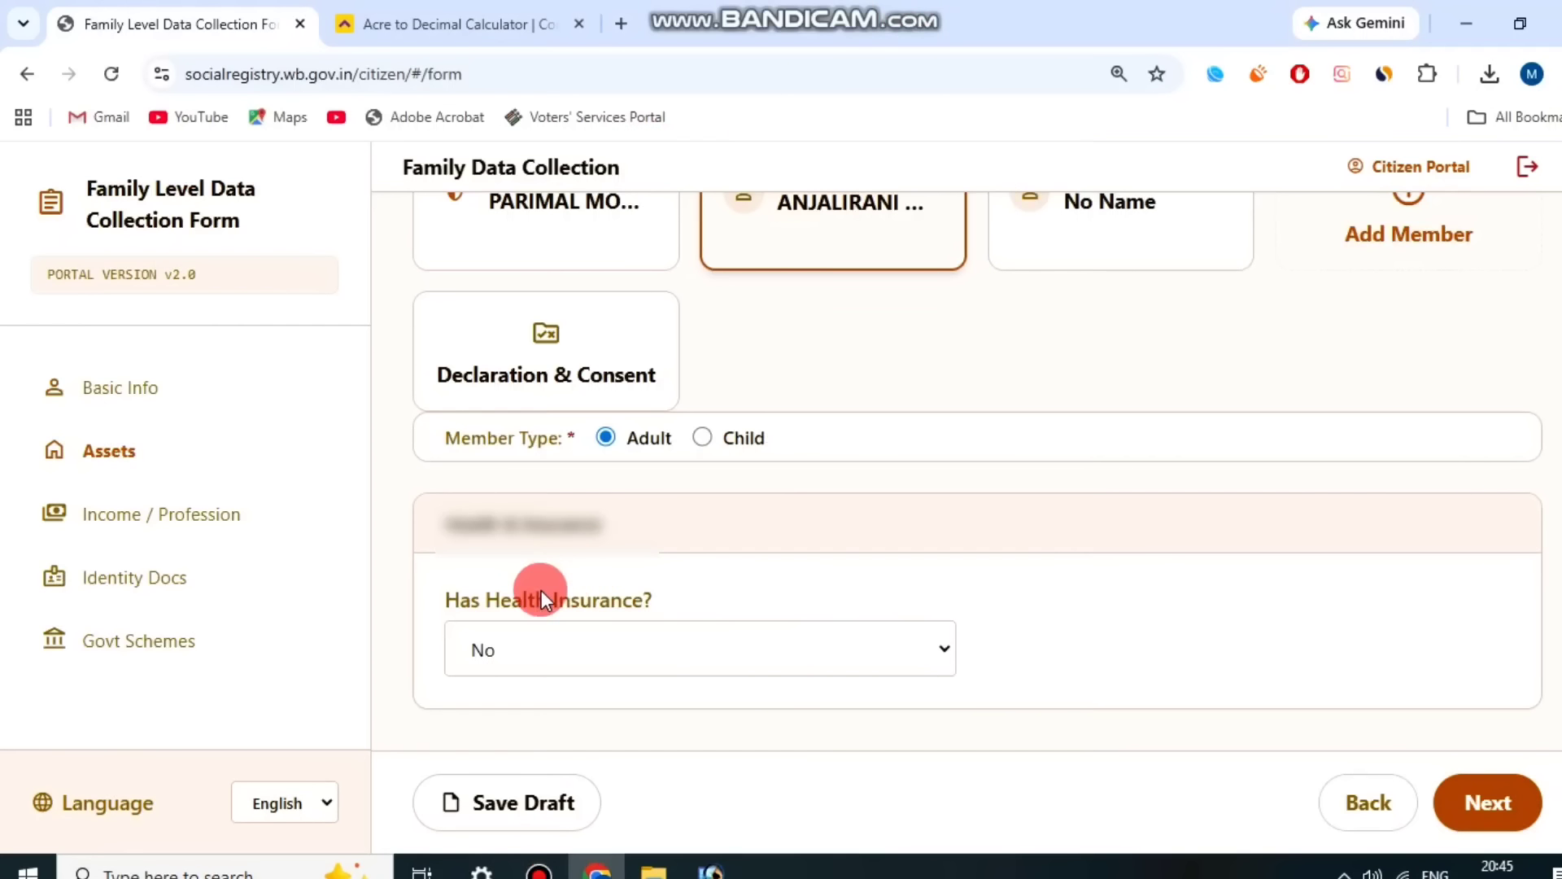
Set the member's health insurance answer to Yes in the Health & Insurance section
triple_click(529, 523)
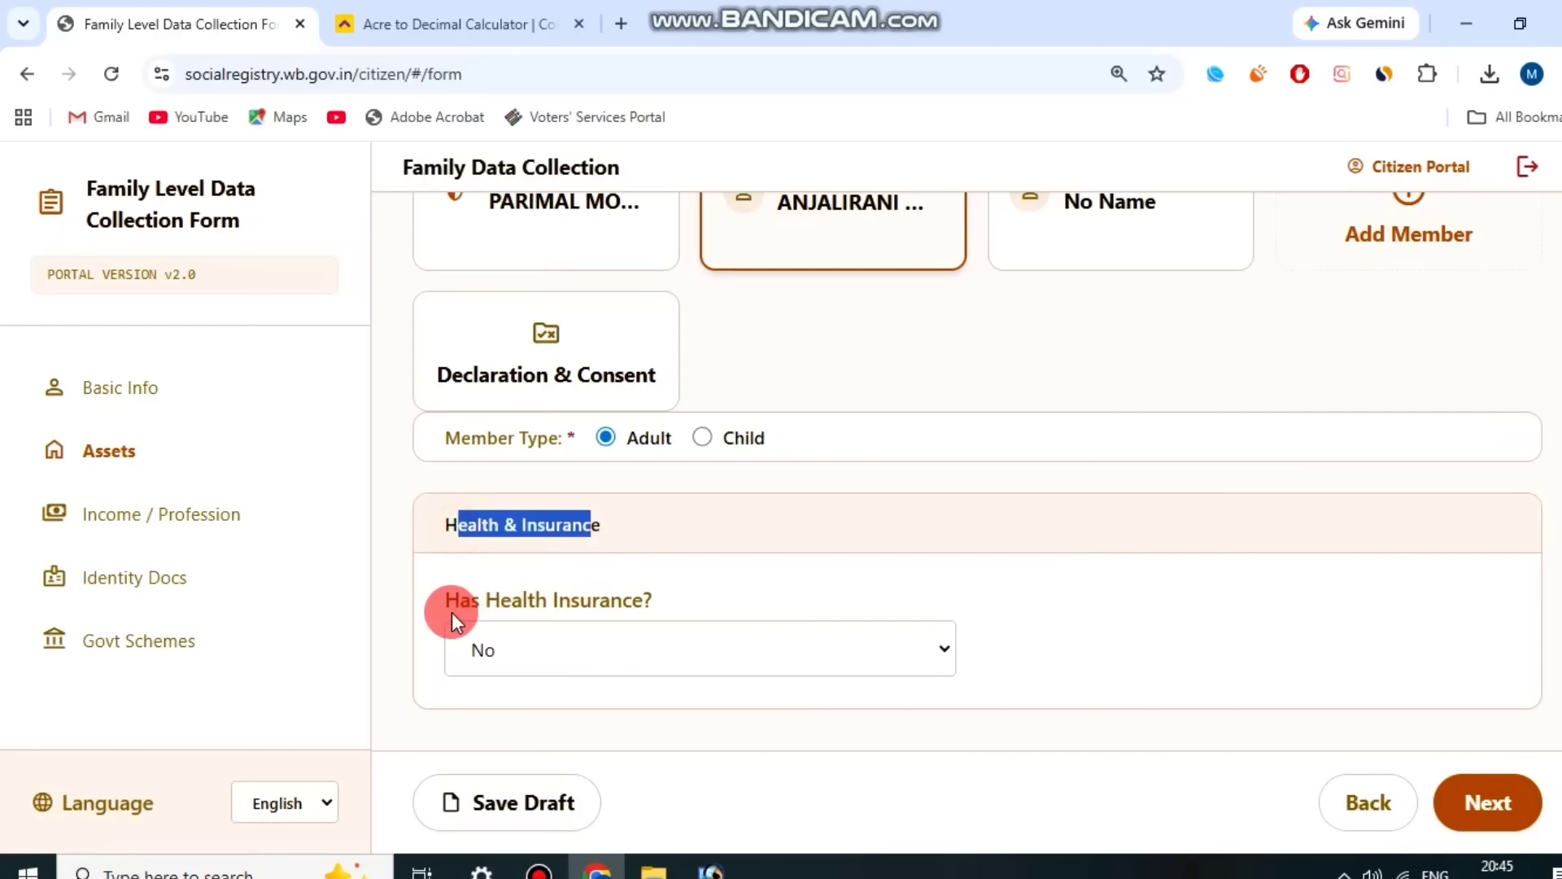
left_click_drag(460, 600, 683, 591)
left_click(659, 646)
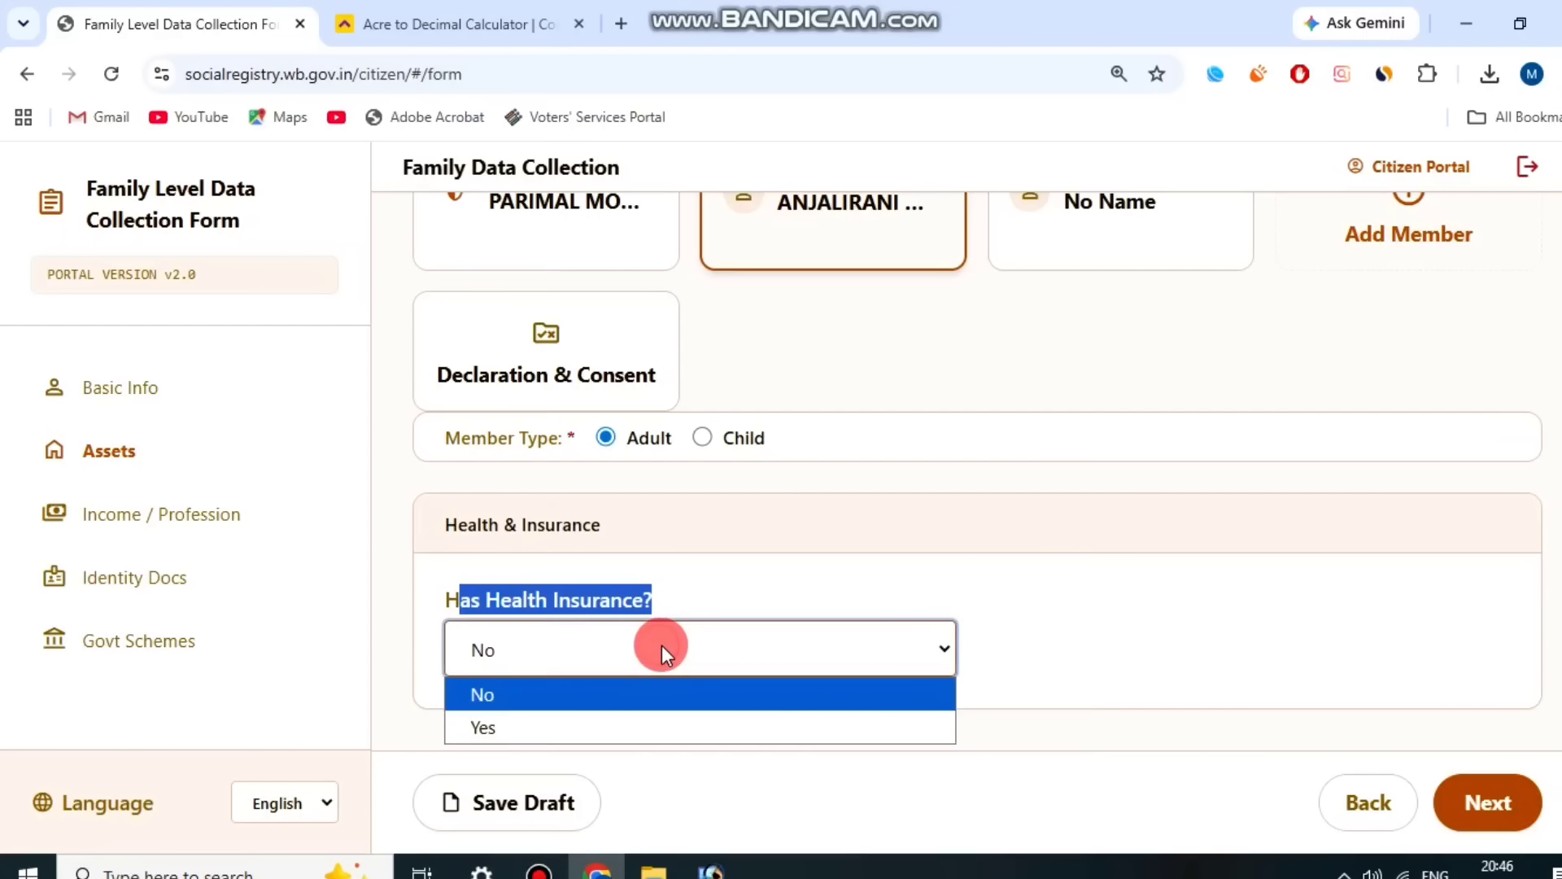
left_click(570, 720)
left_click(739, 540)
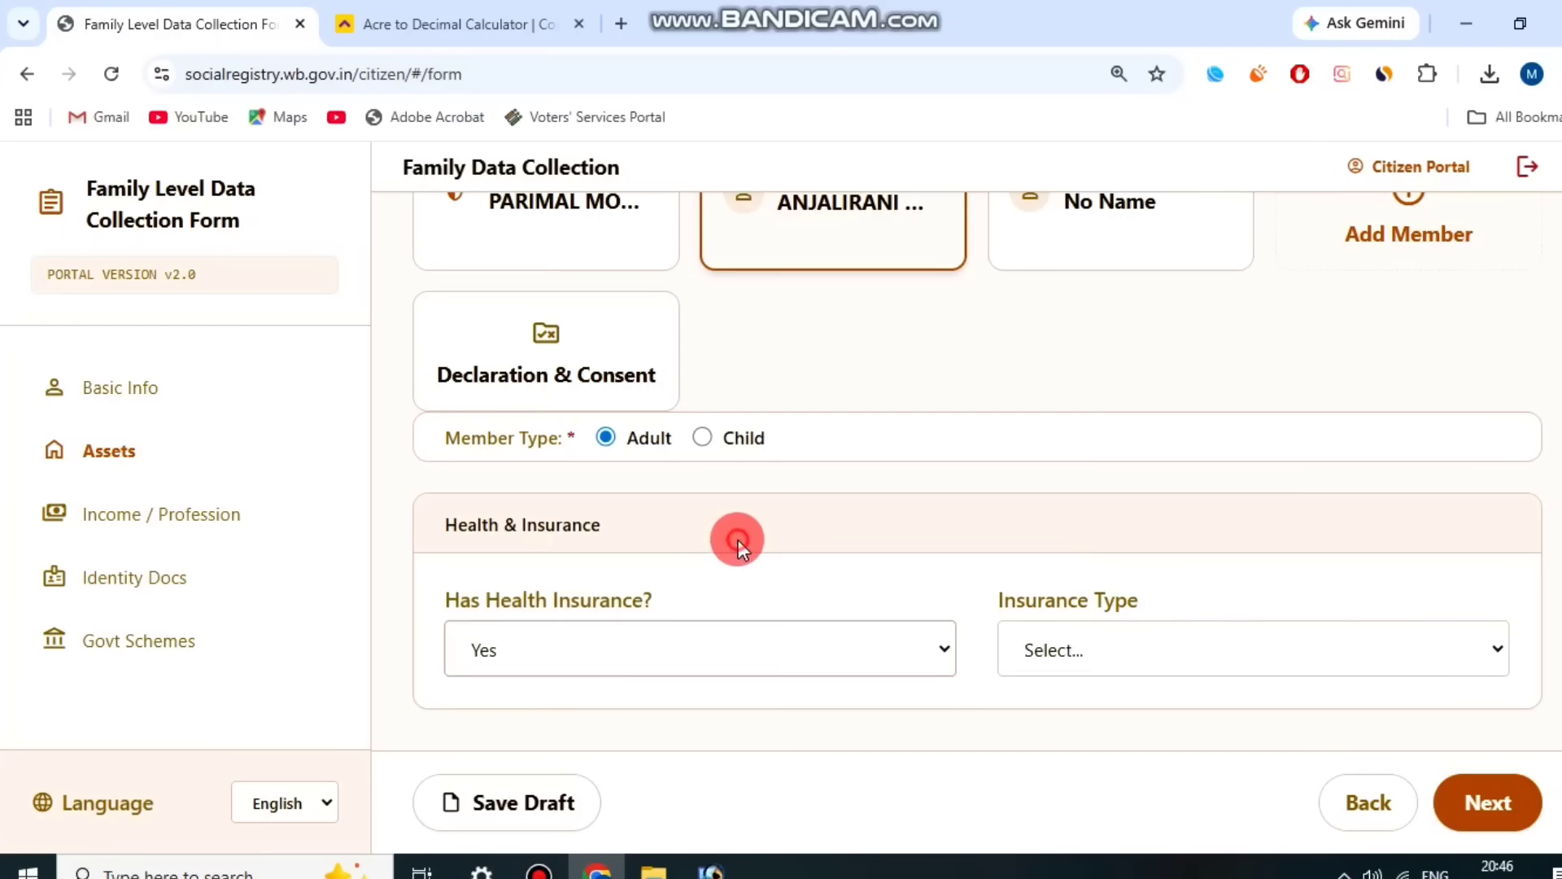
Set the insurance type to Government and choose Swasthya Sathi as the government scheme
left_click_drag(1011, 611, 1180, 647)
left_click(1180, 648)
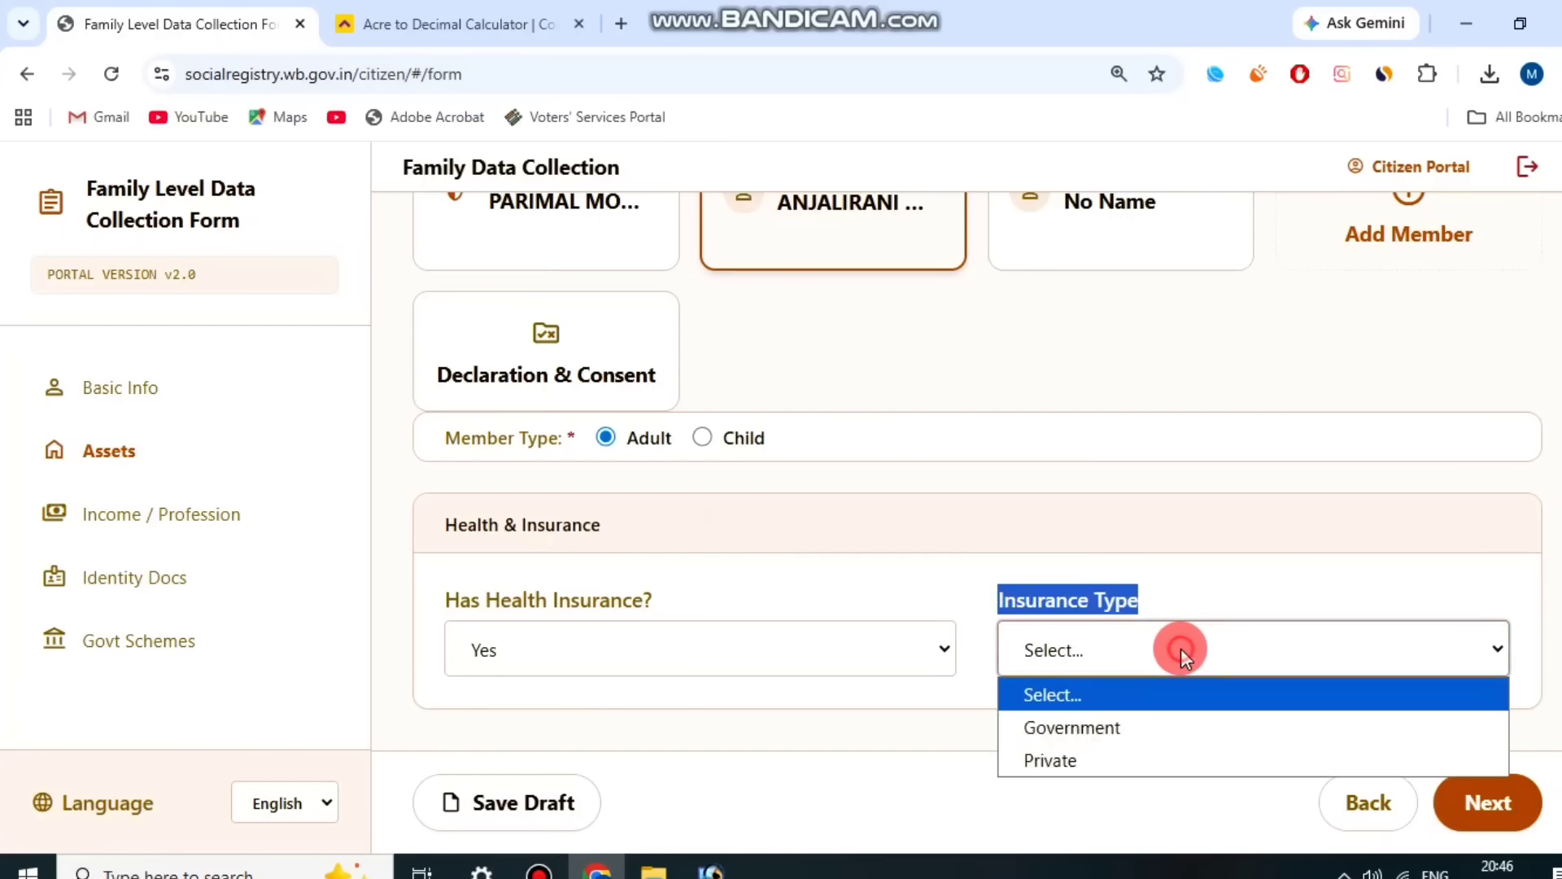
left_click(1136, 729)
left_click(1191, 584)
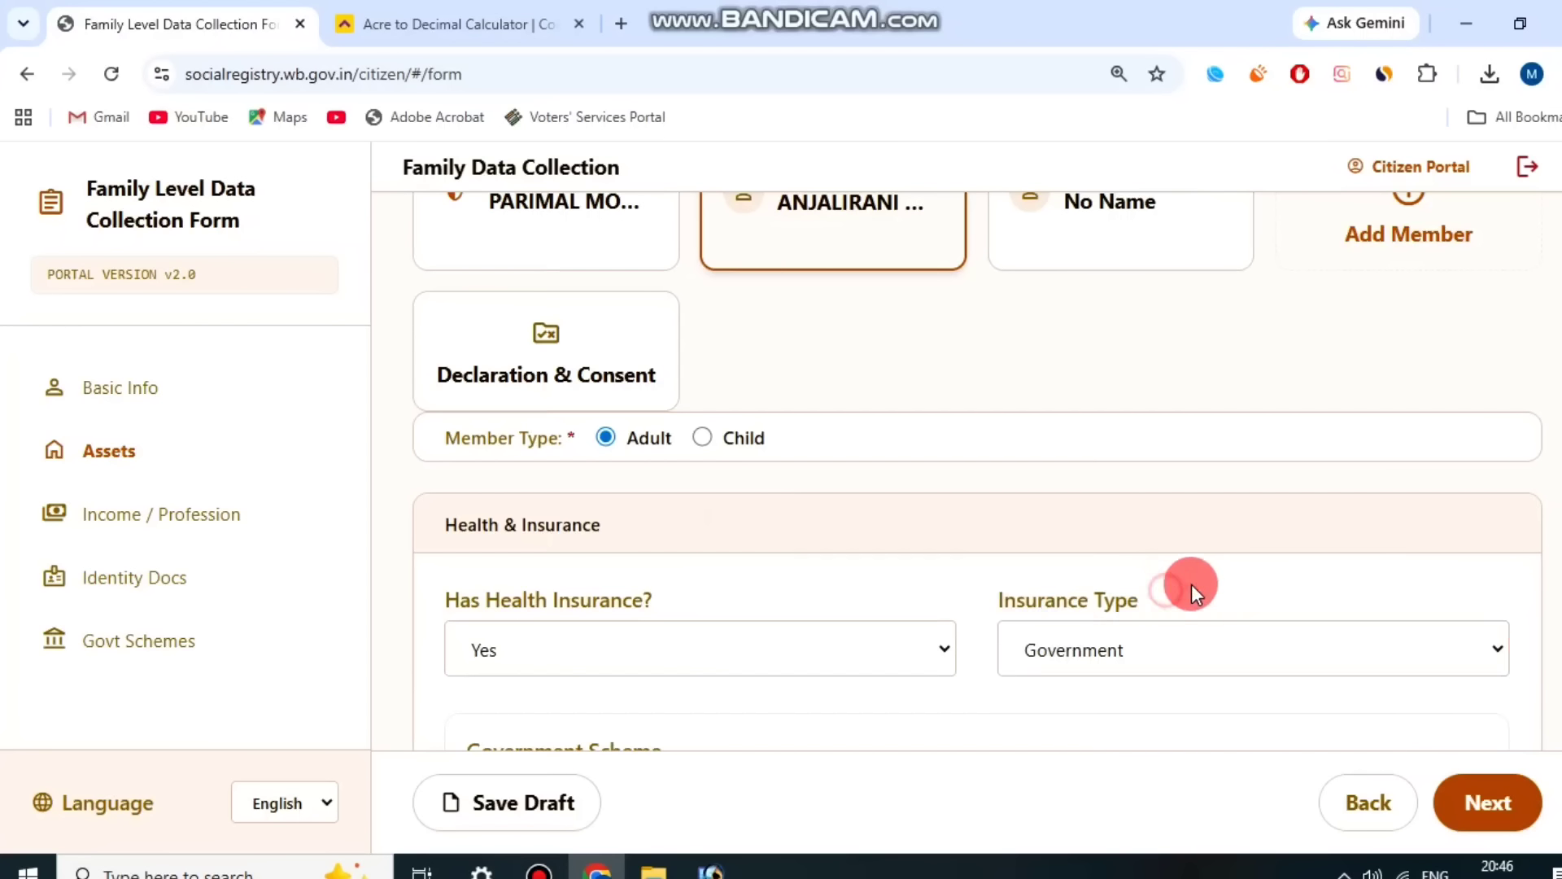
scroll(895, 594, "down", 2)
left_click(531, 618)
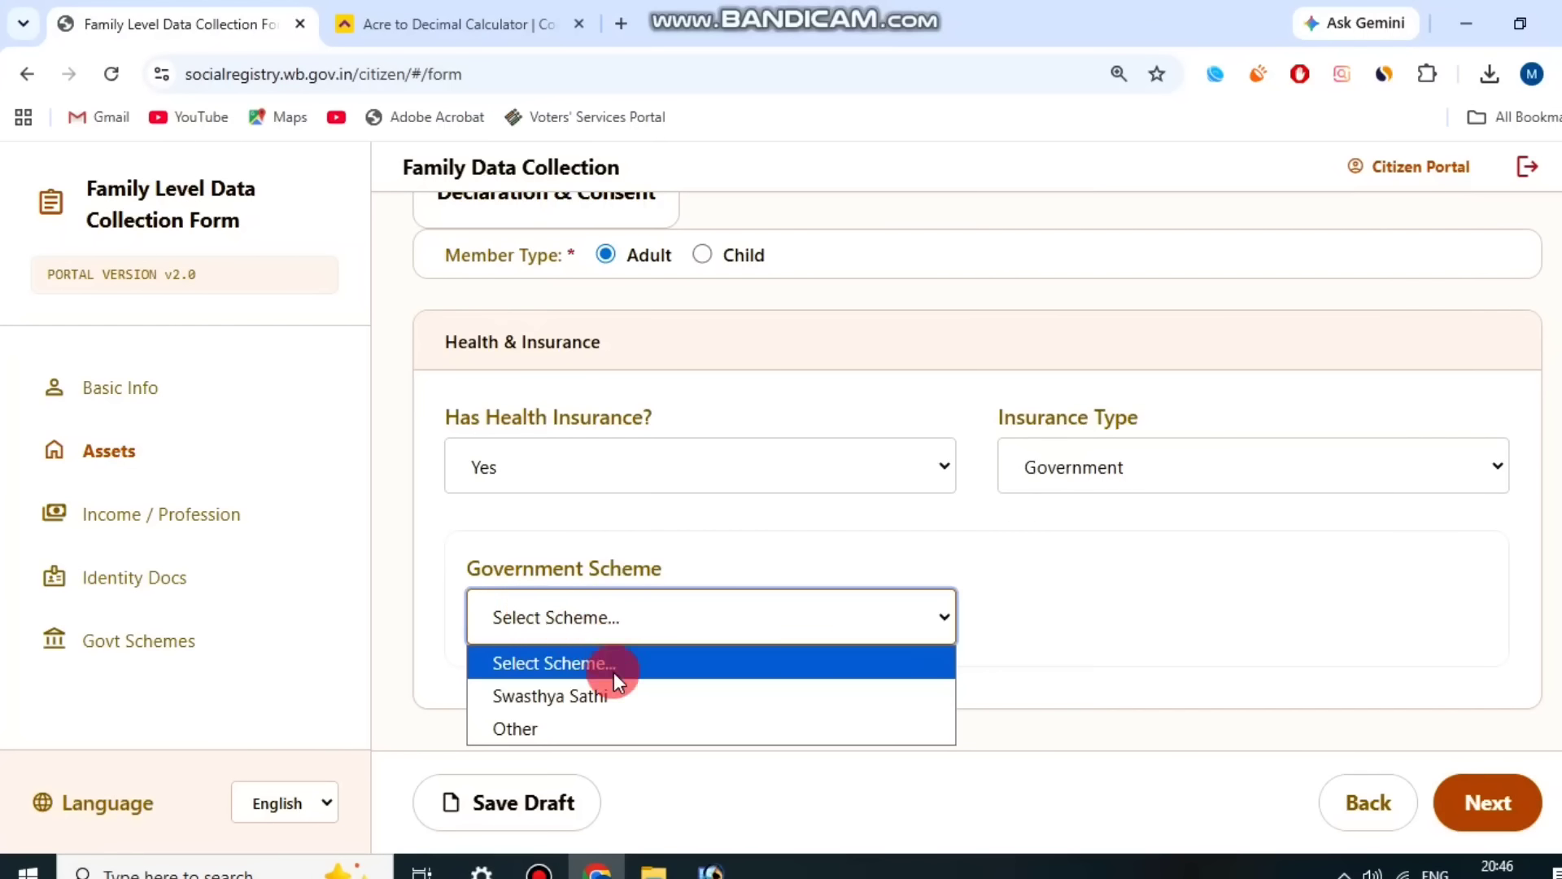
left_click(612, 695)
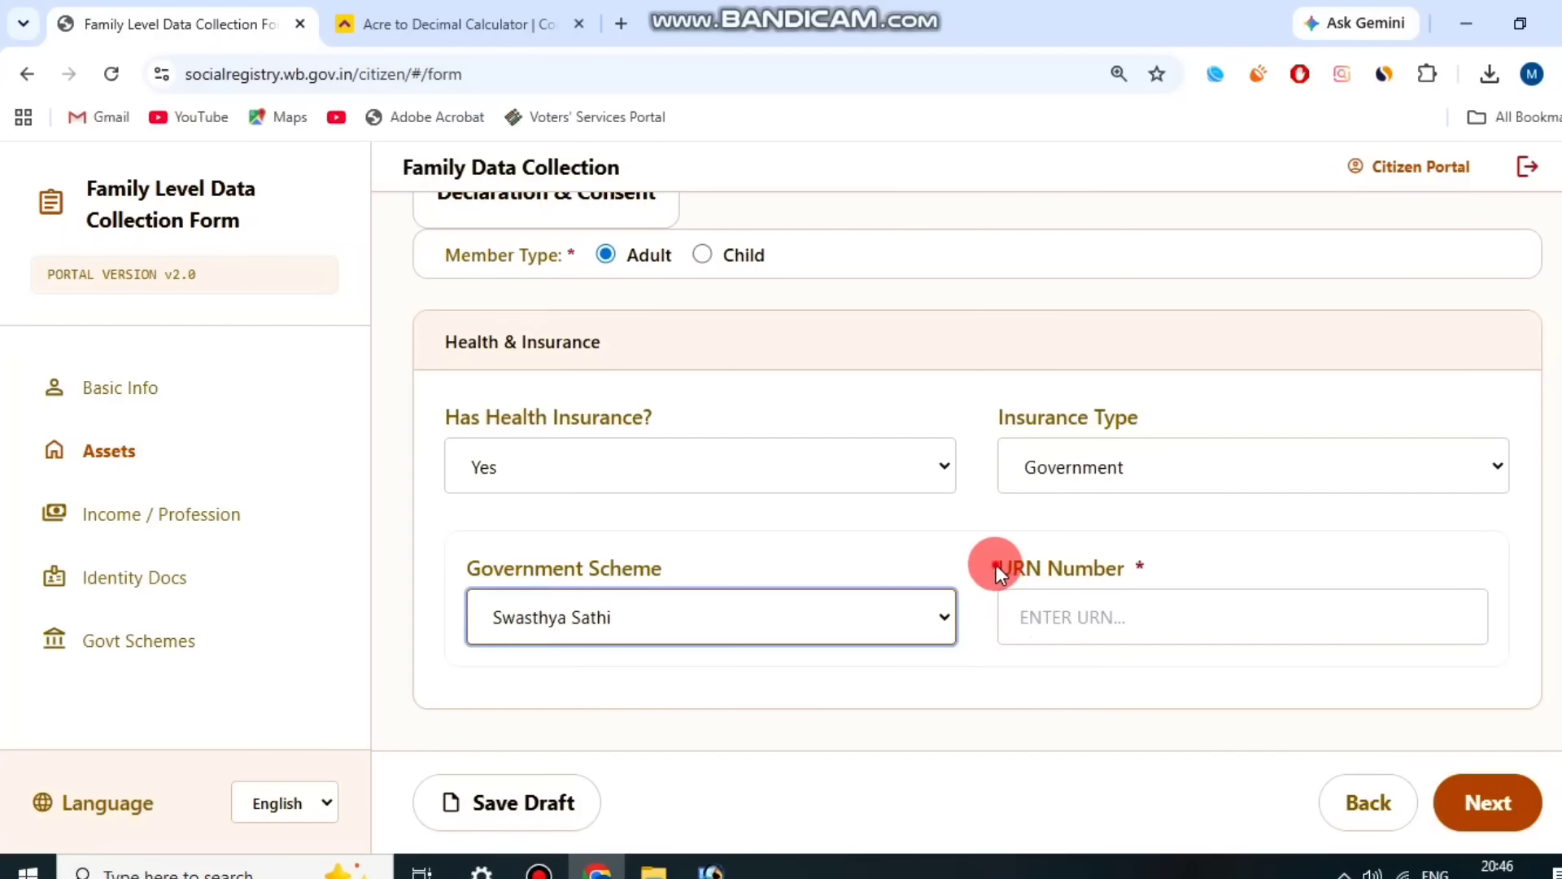
left_click_drag(995, 563, 1172, 557)
left_click(1171, 556)
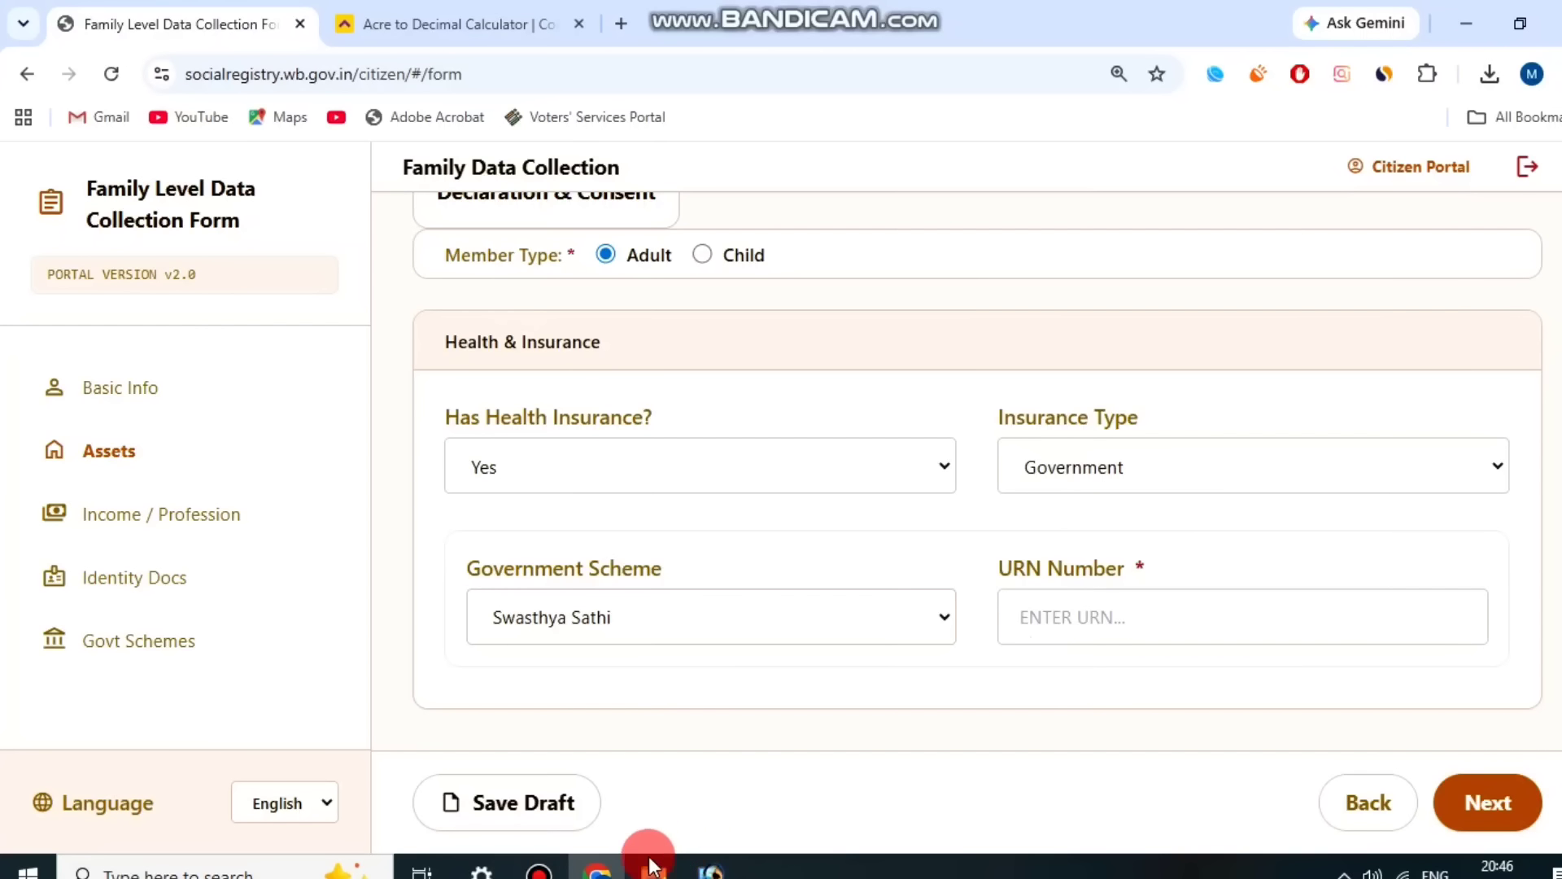
left_click(538, 869)
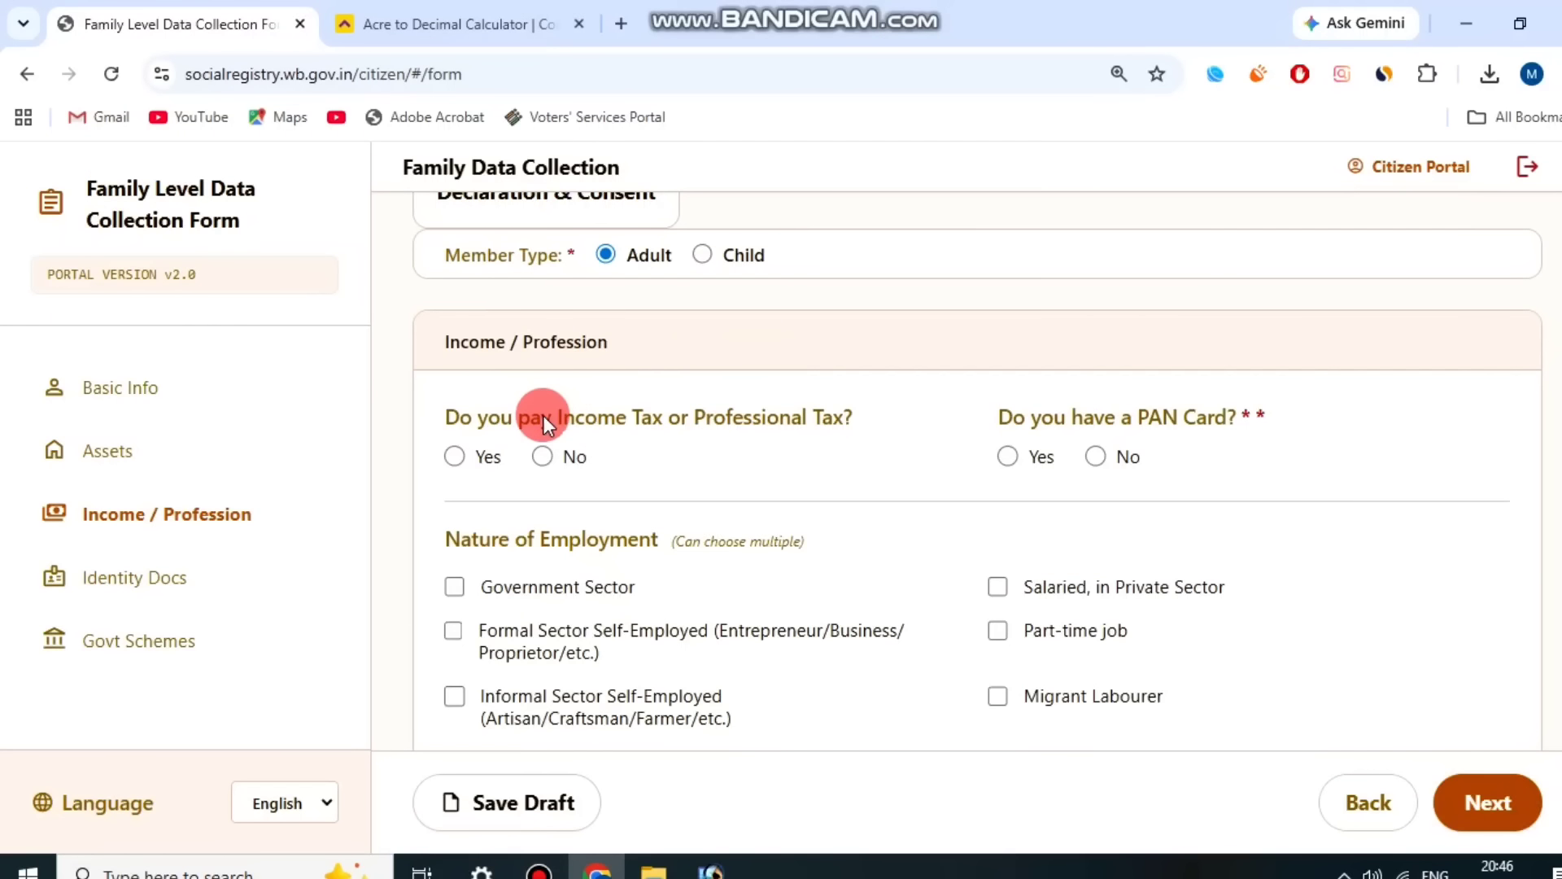
Answer No to paying income or professional tax and Yes to having a PAN card
left_click_drag(544, 416, 799, 389)
left_click(716, 444)
left_click_drag(1046, 416, 1220, 399)
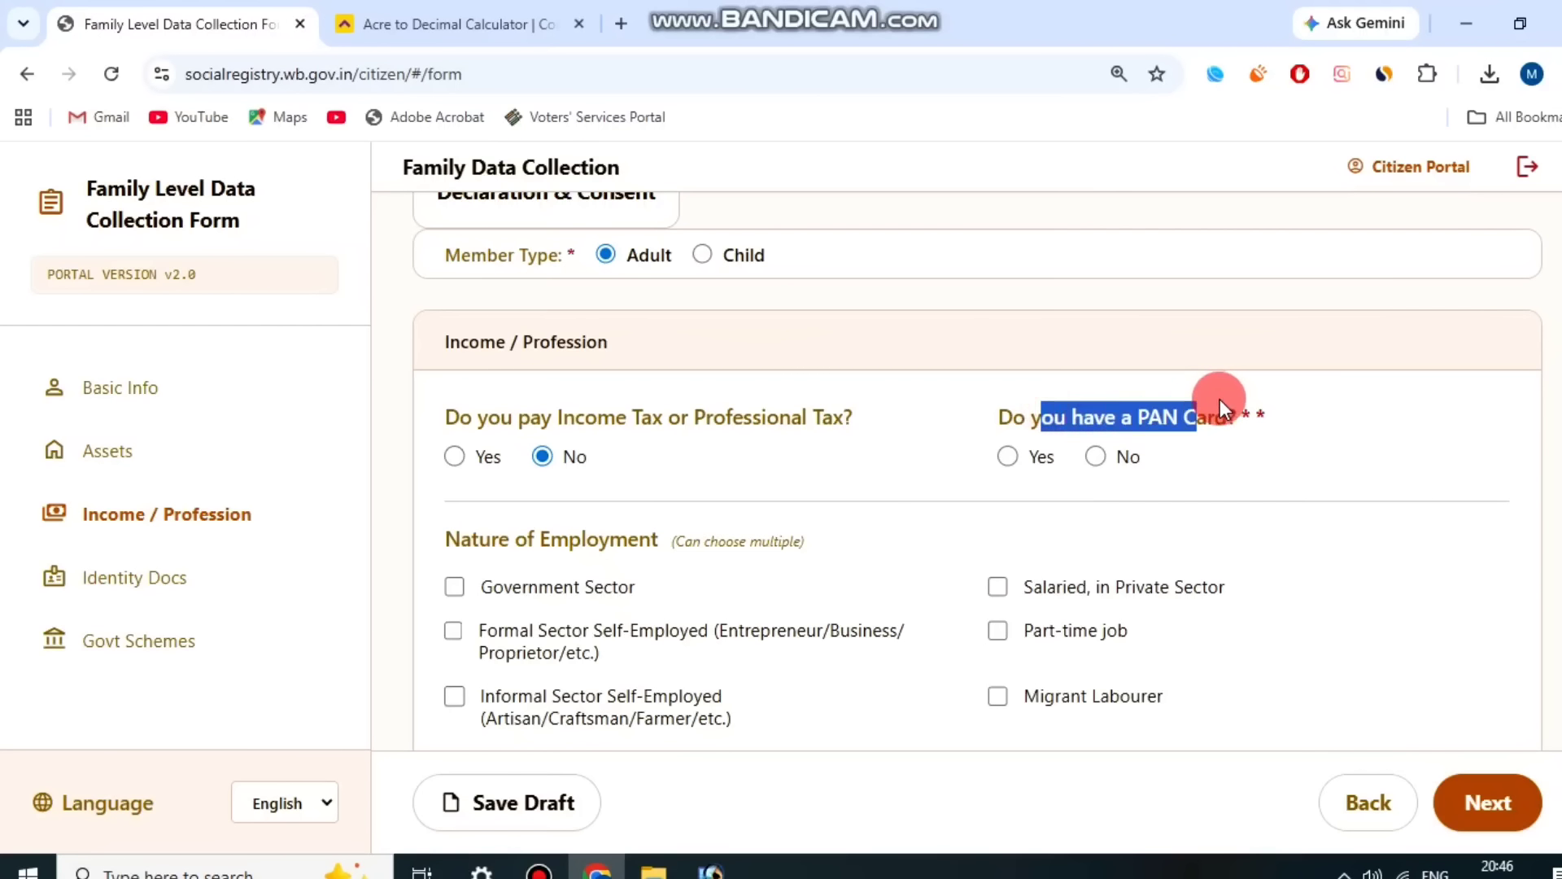
left_click(1023, 457)
left_click(1019, 462)
left_click(1007, 459)
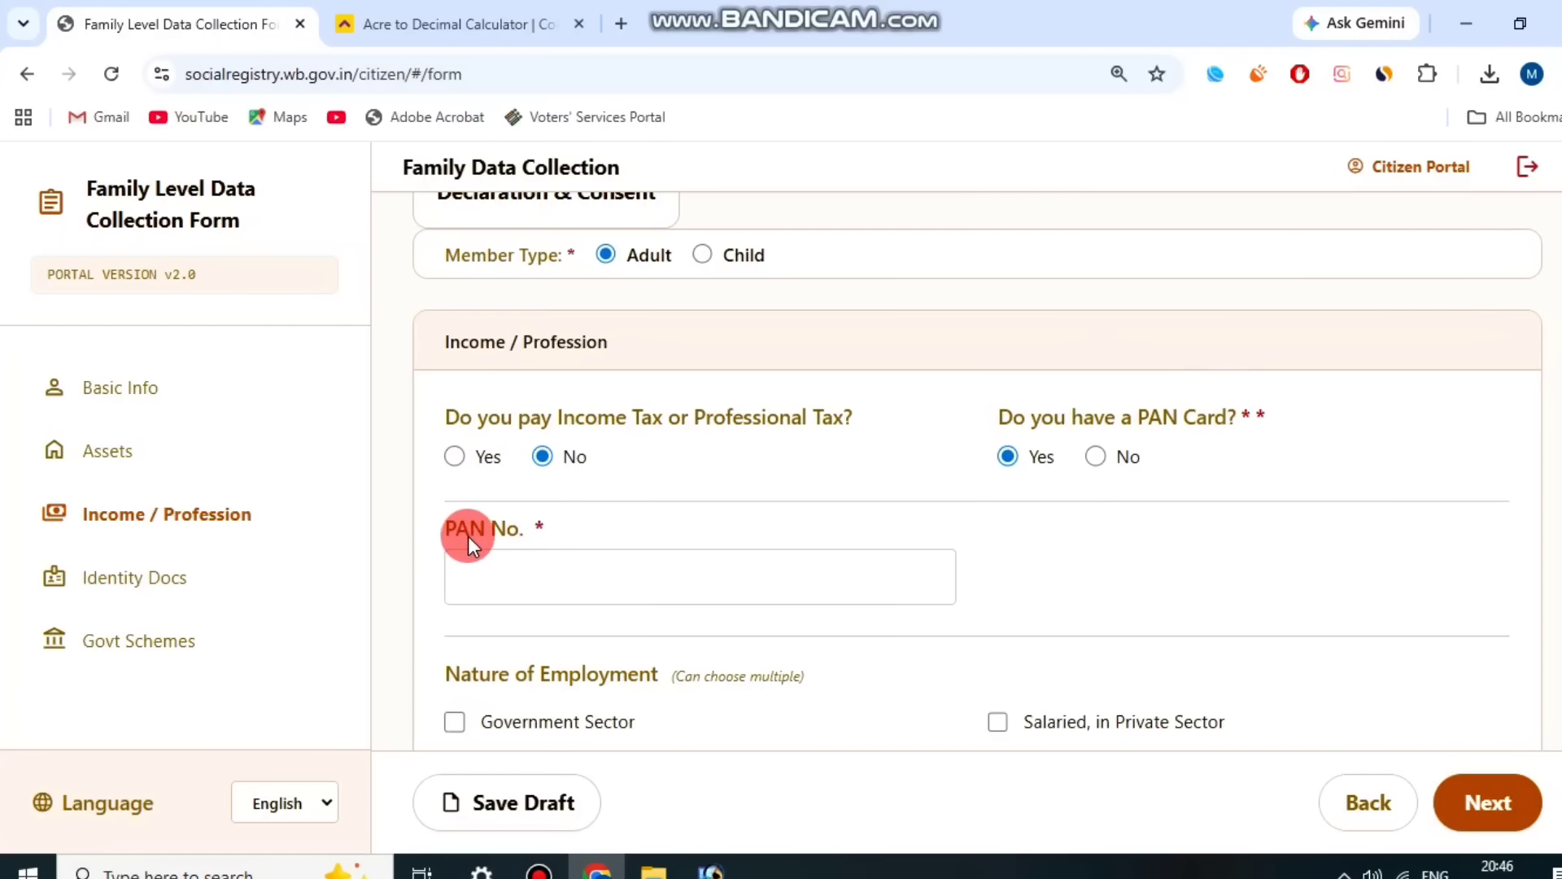
Mark Others as the member's nature of employment
left_click_drag(455, 535, 706, 510)
scroll(773, 497, "down", 3)
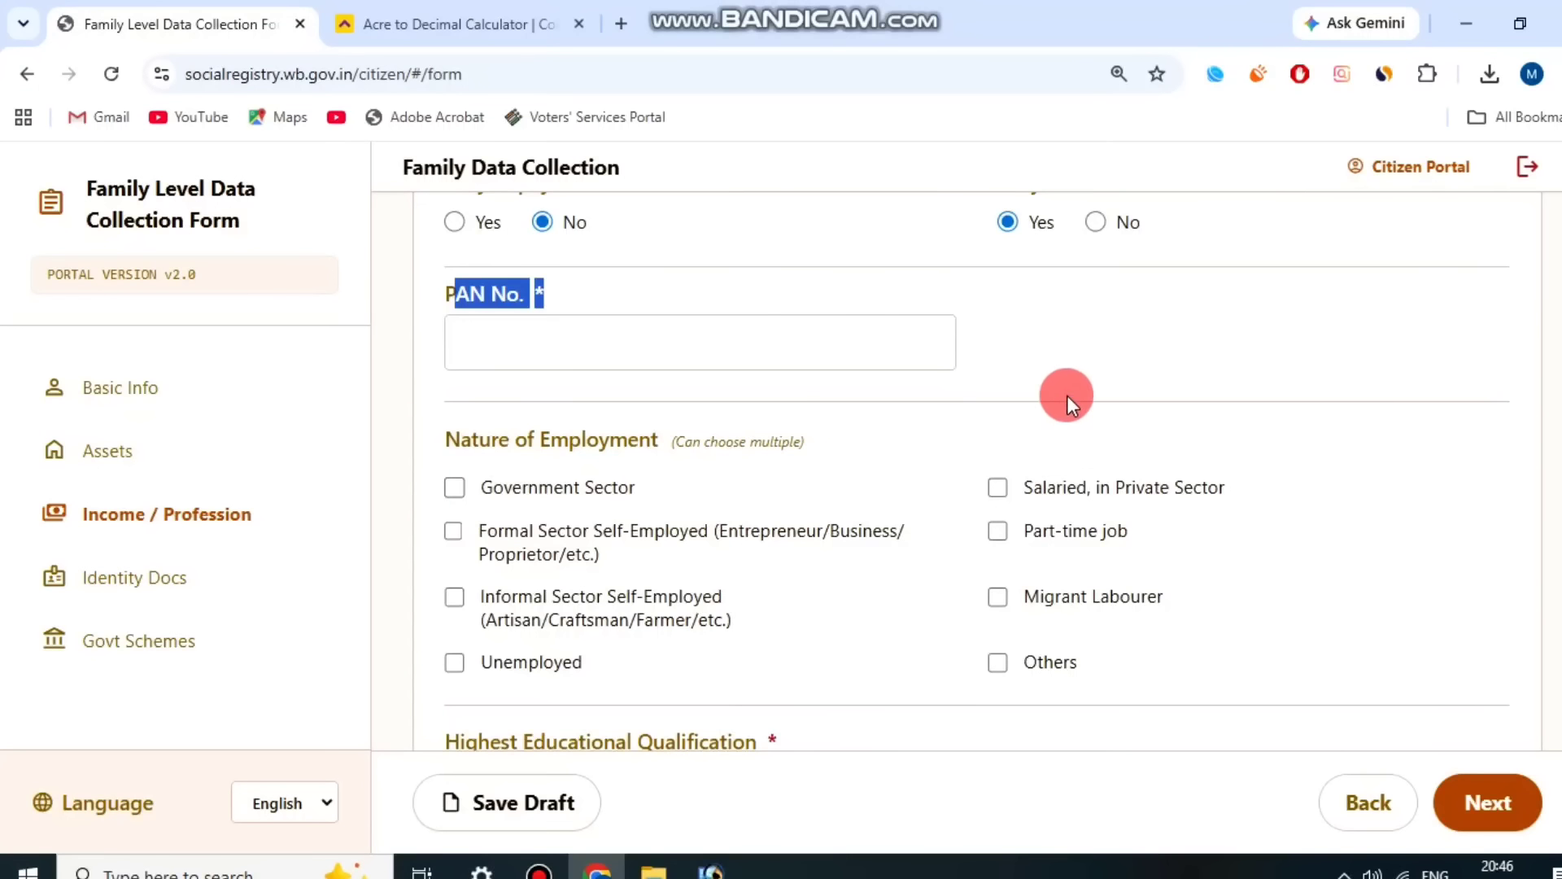
left_click(1159, 360)
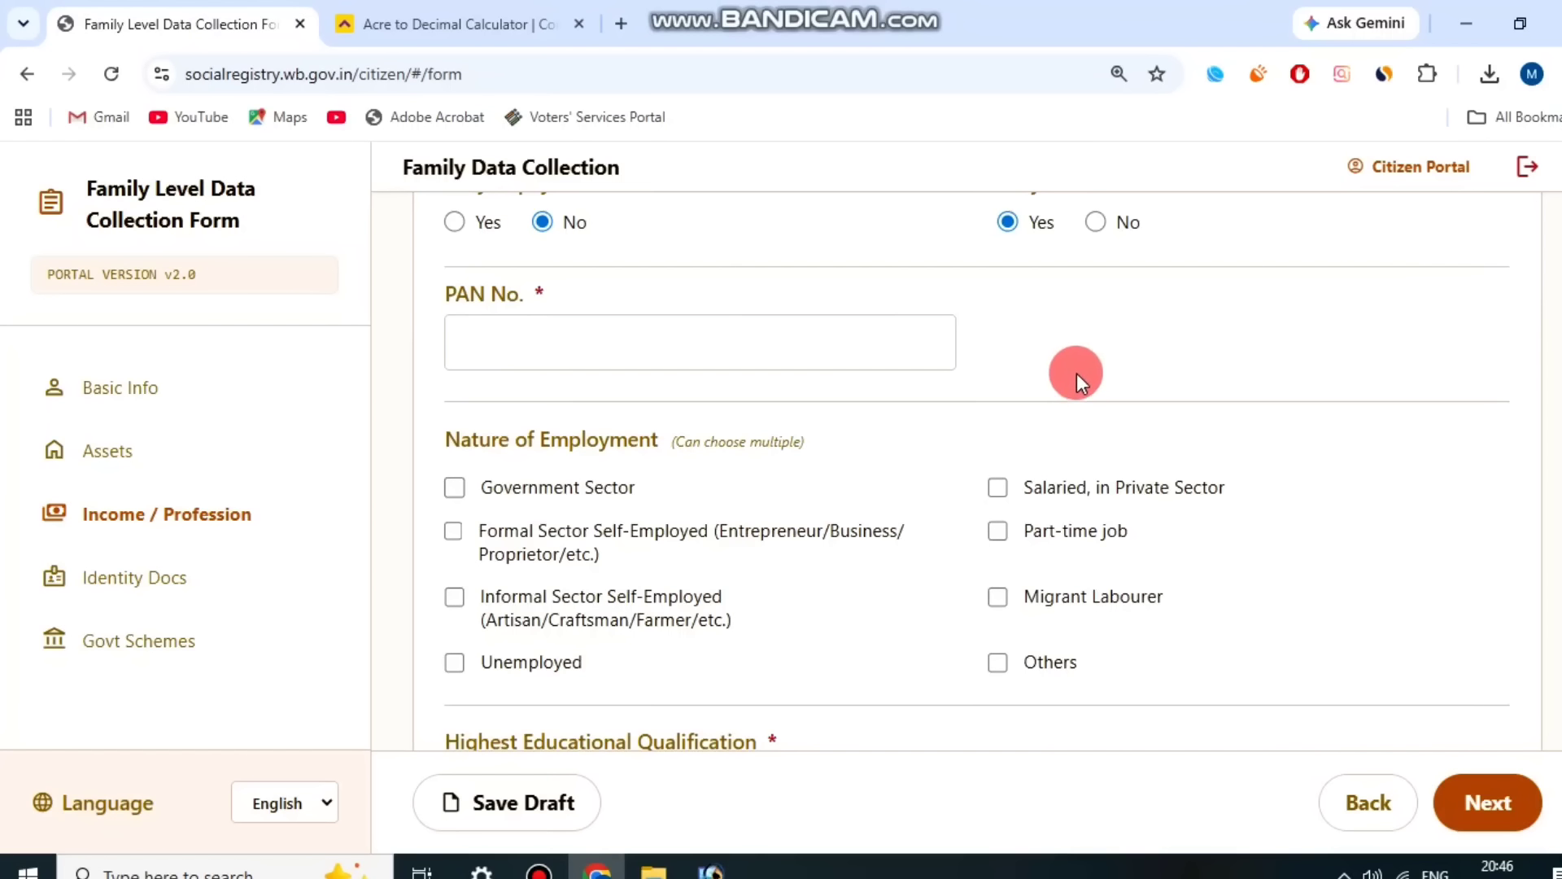
scroll(618, 496, "down", 1)
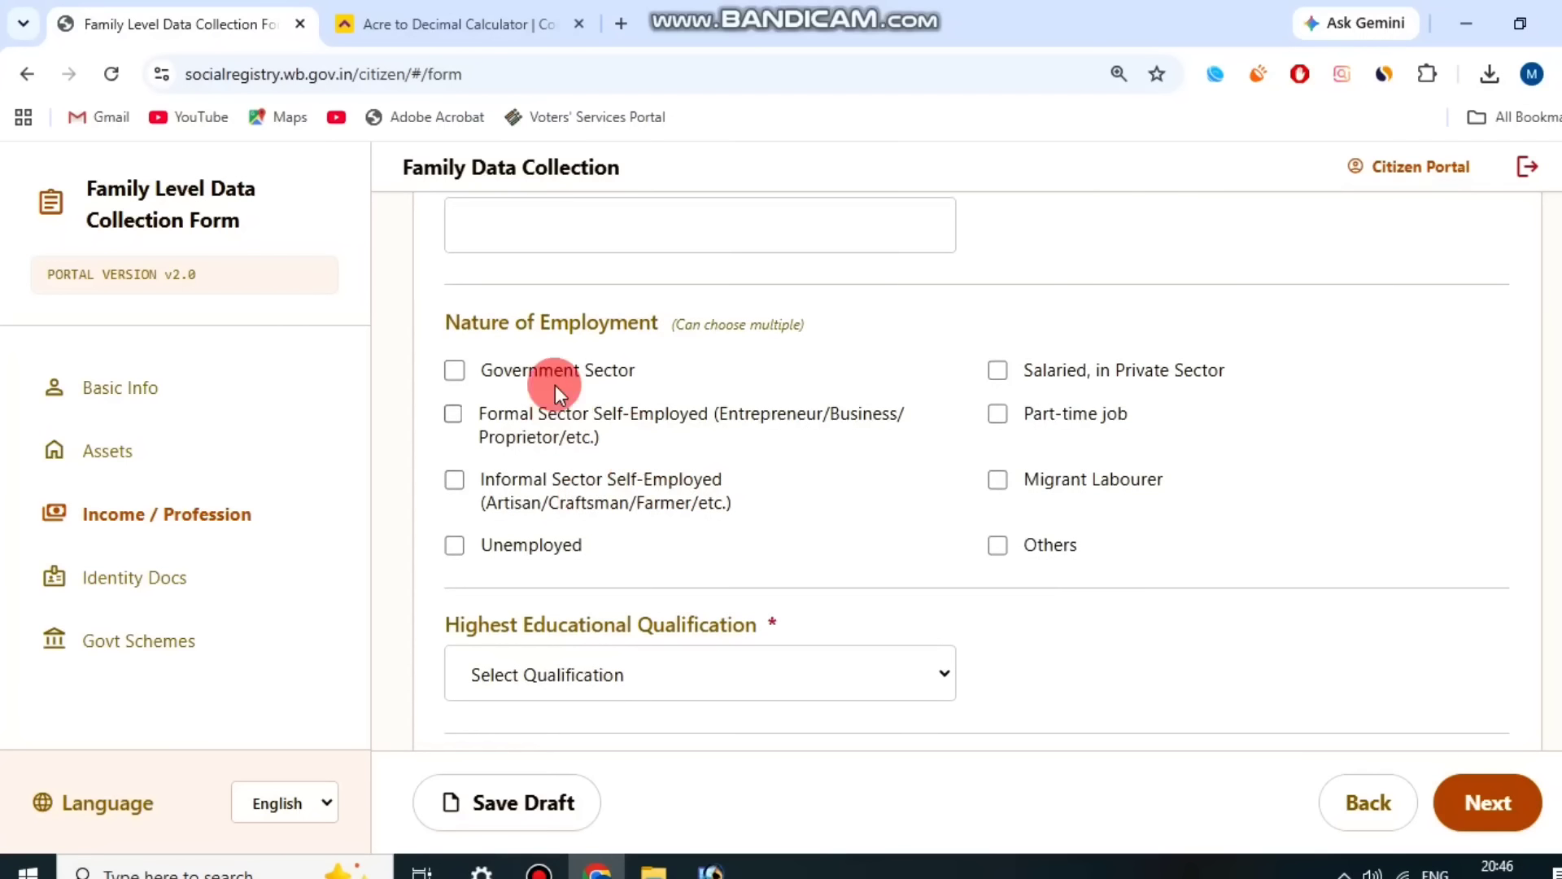
left_click(607, 324)
left_click(1001, 547)
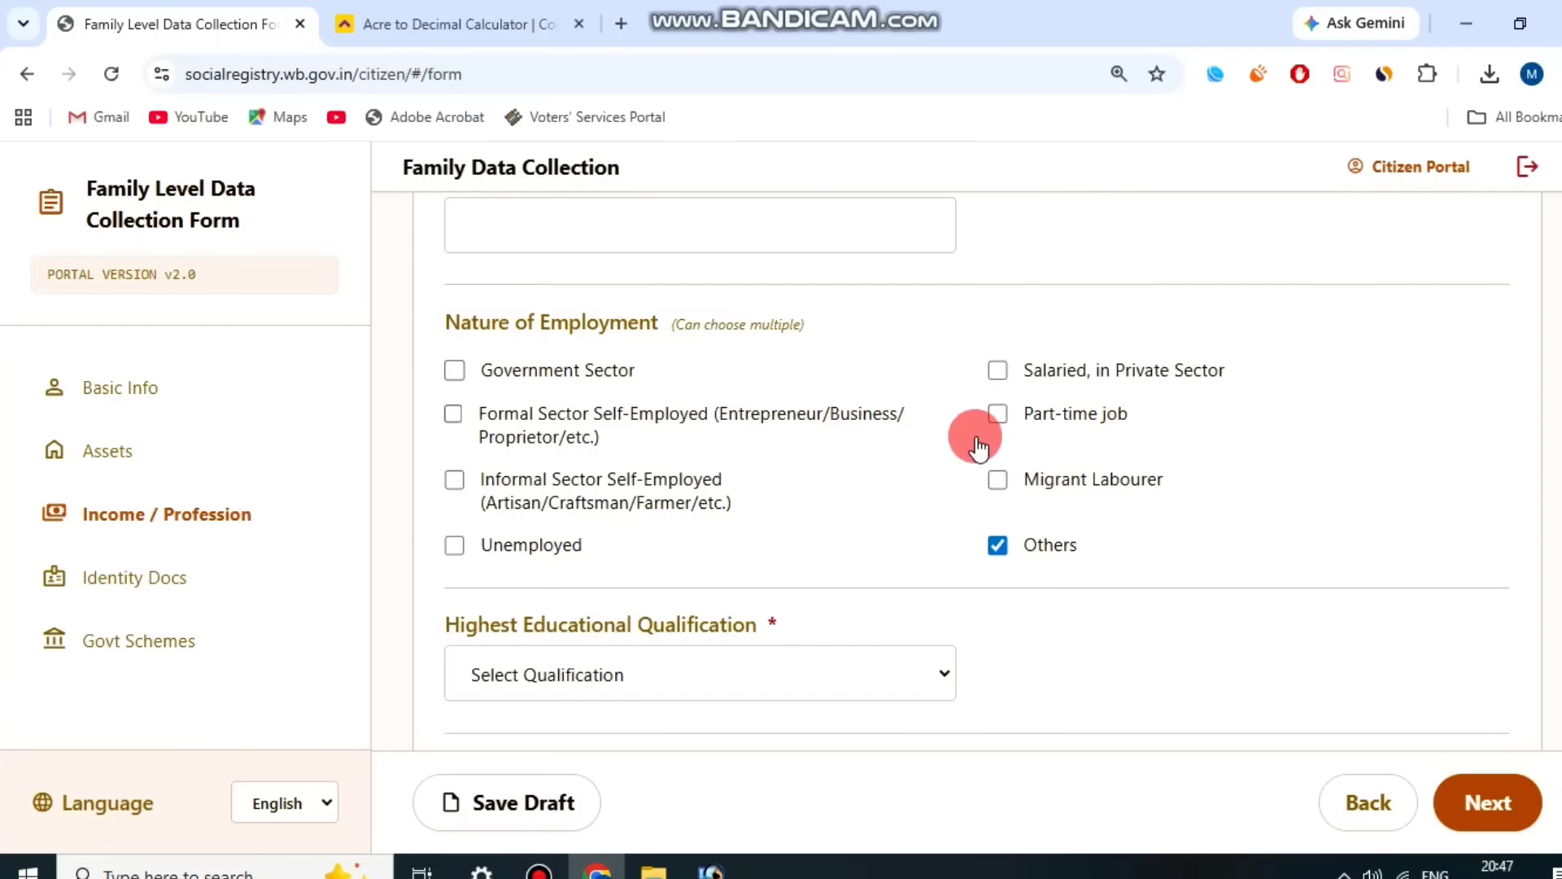
Set the member's highest educational qualification to Lower than 10th
scroll(1167, 461, "down", 1)
scroll(1169, 480, "down", 1)
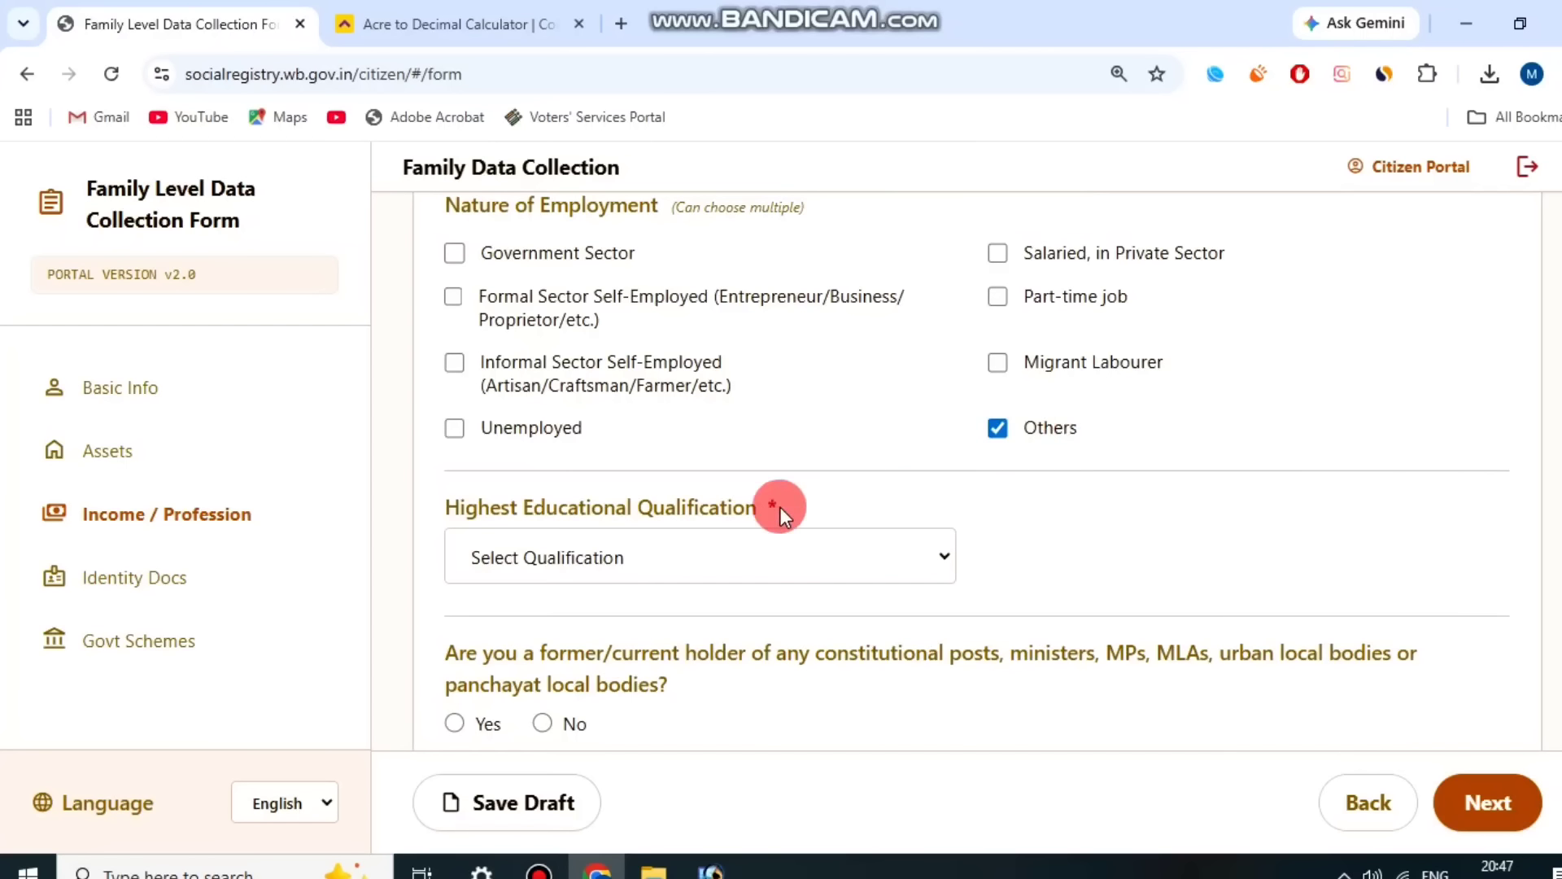
left_click_drag(546, 508, 844, 506)
left_click(727, 548)
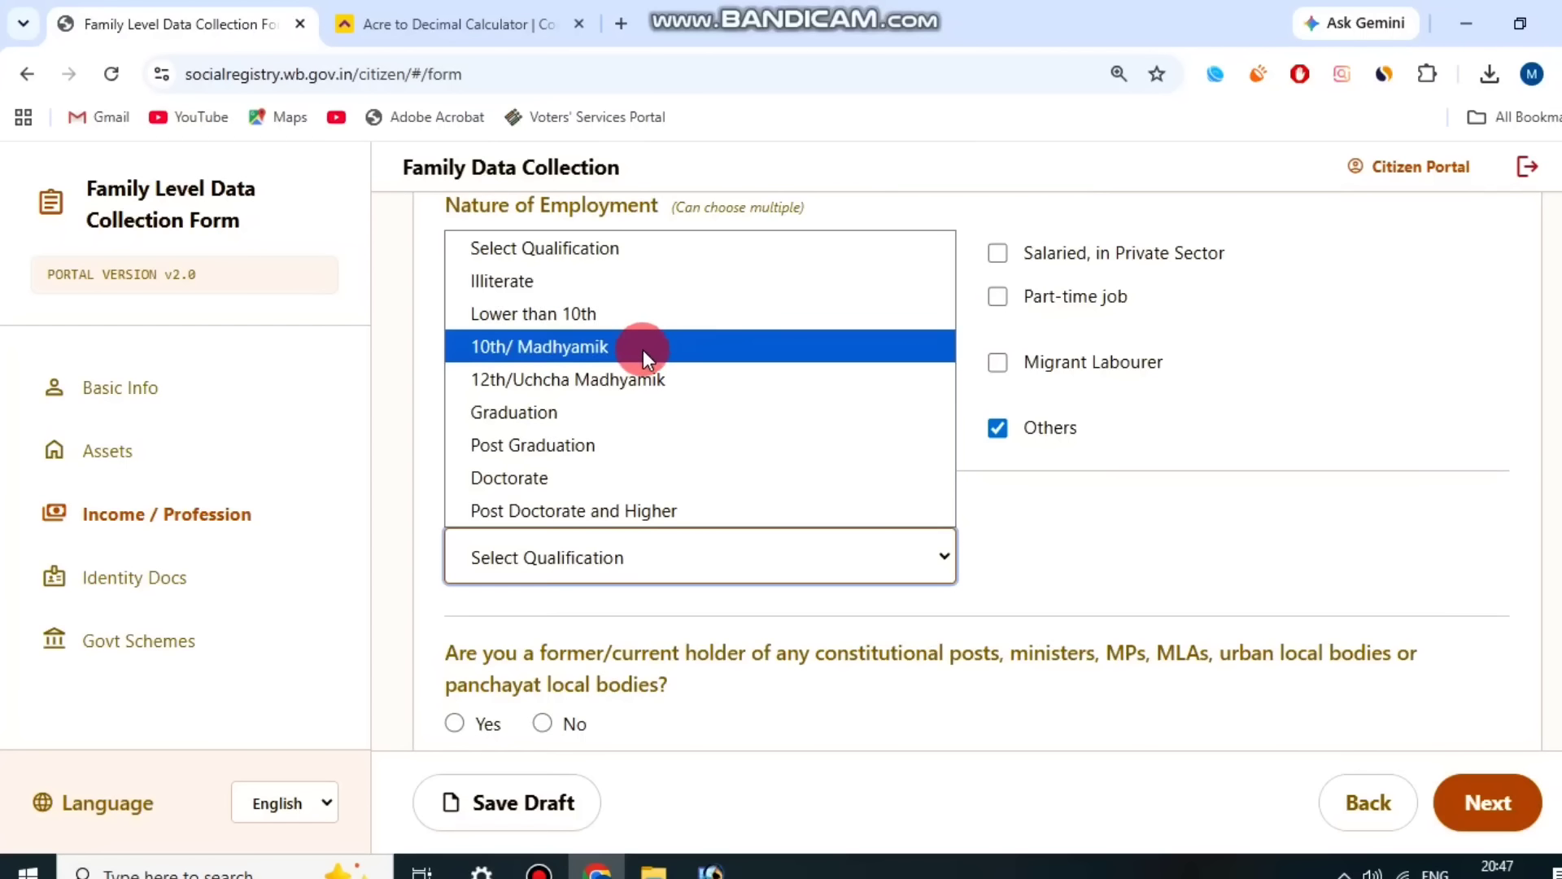
left_click(625, 322)
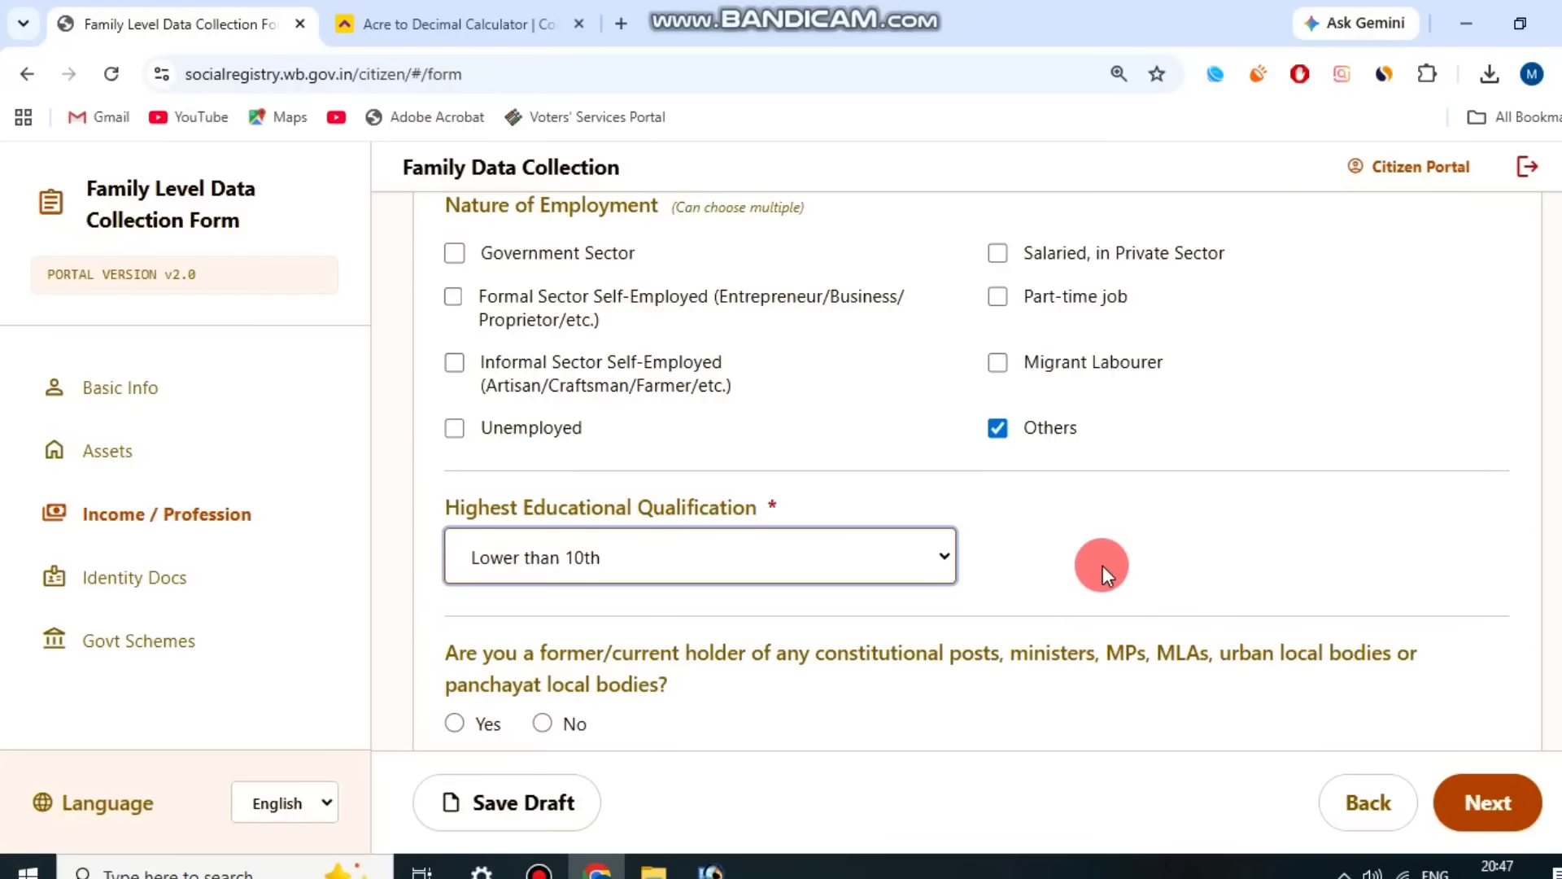
Answer No to holding any constitutional or local body post and No to being a government pensioner
scroll(1102, 564, "down", 2)
left_click_drag(447, 413, 675, 446)
left_click(675, 447)
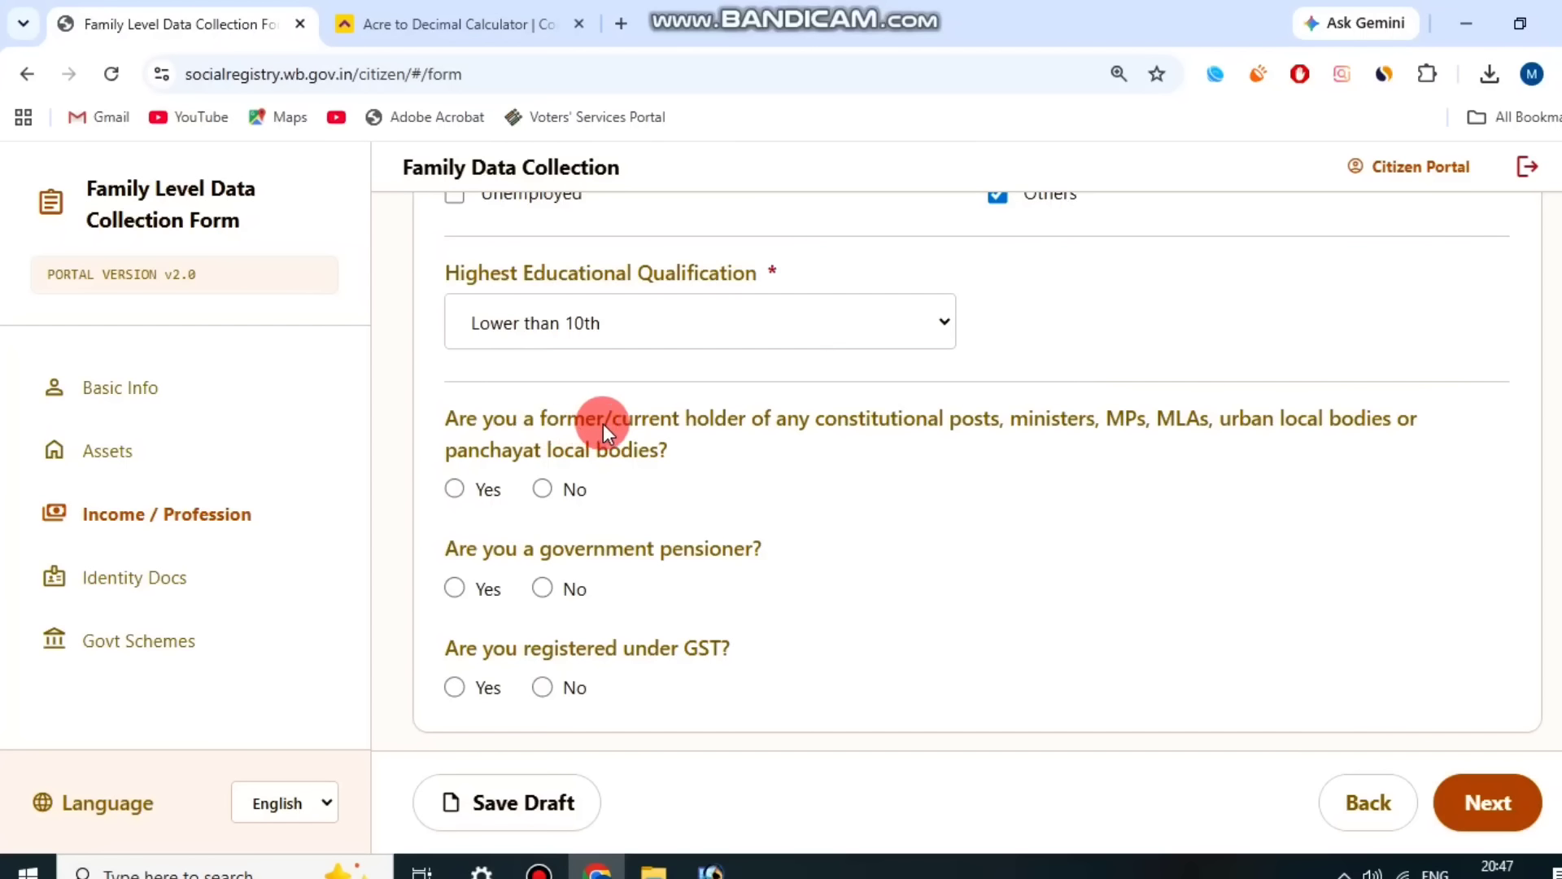
left_click(543, 489)
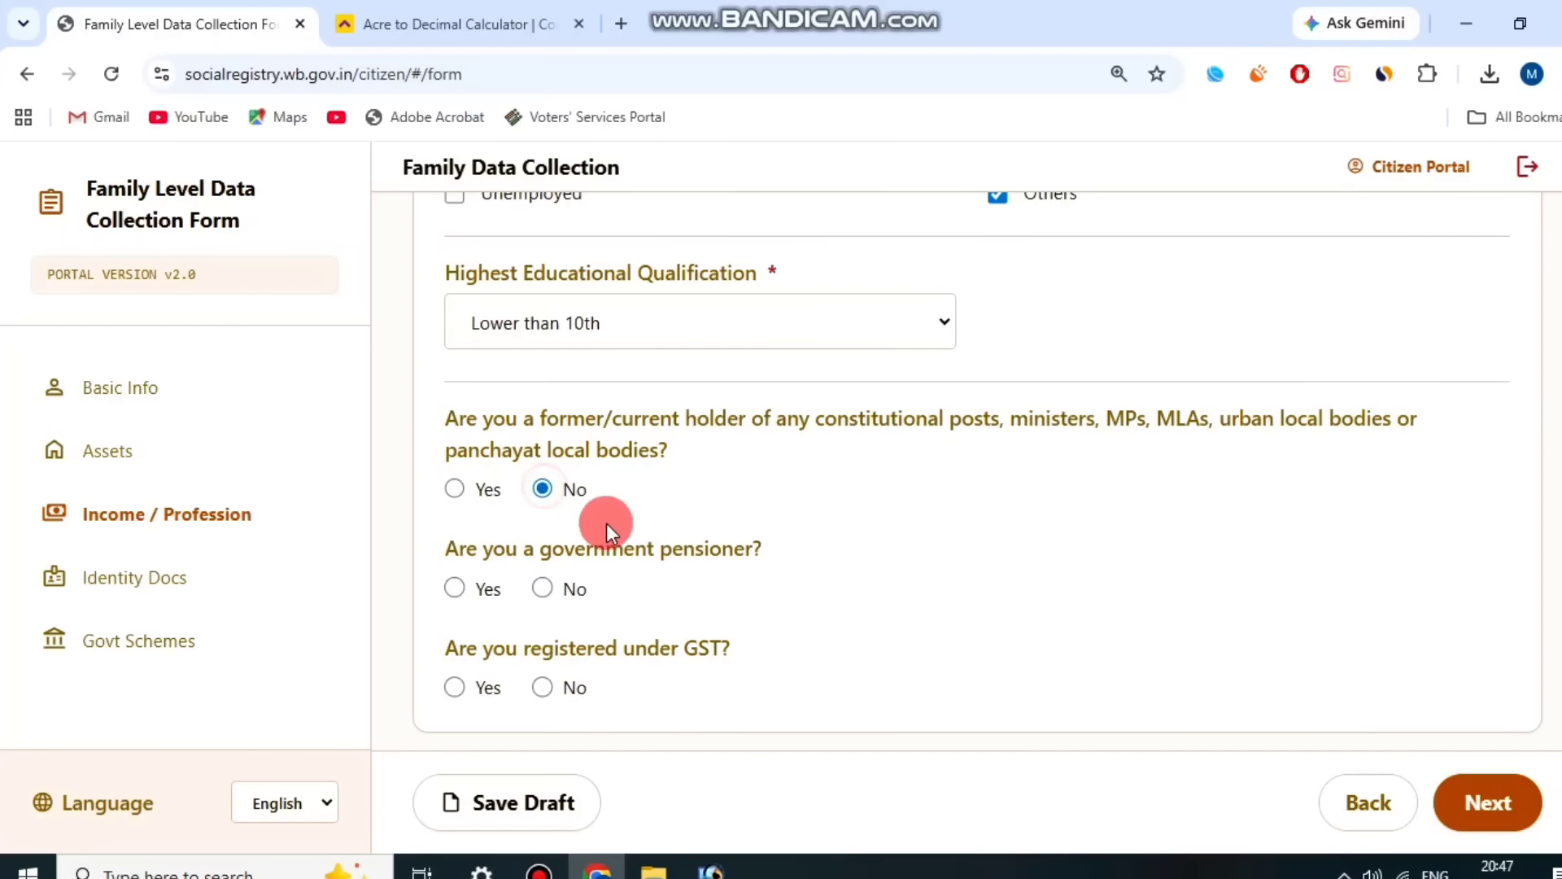
left_click_drag(538, 547, 741, 545)
left_click(752, 539)
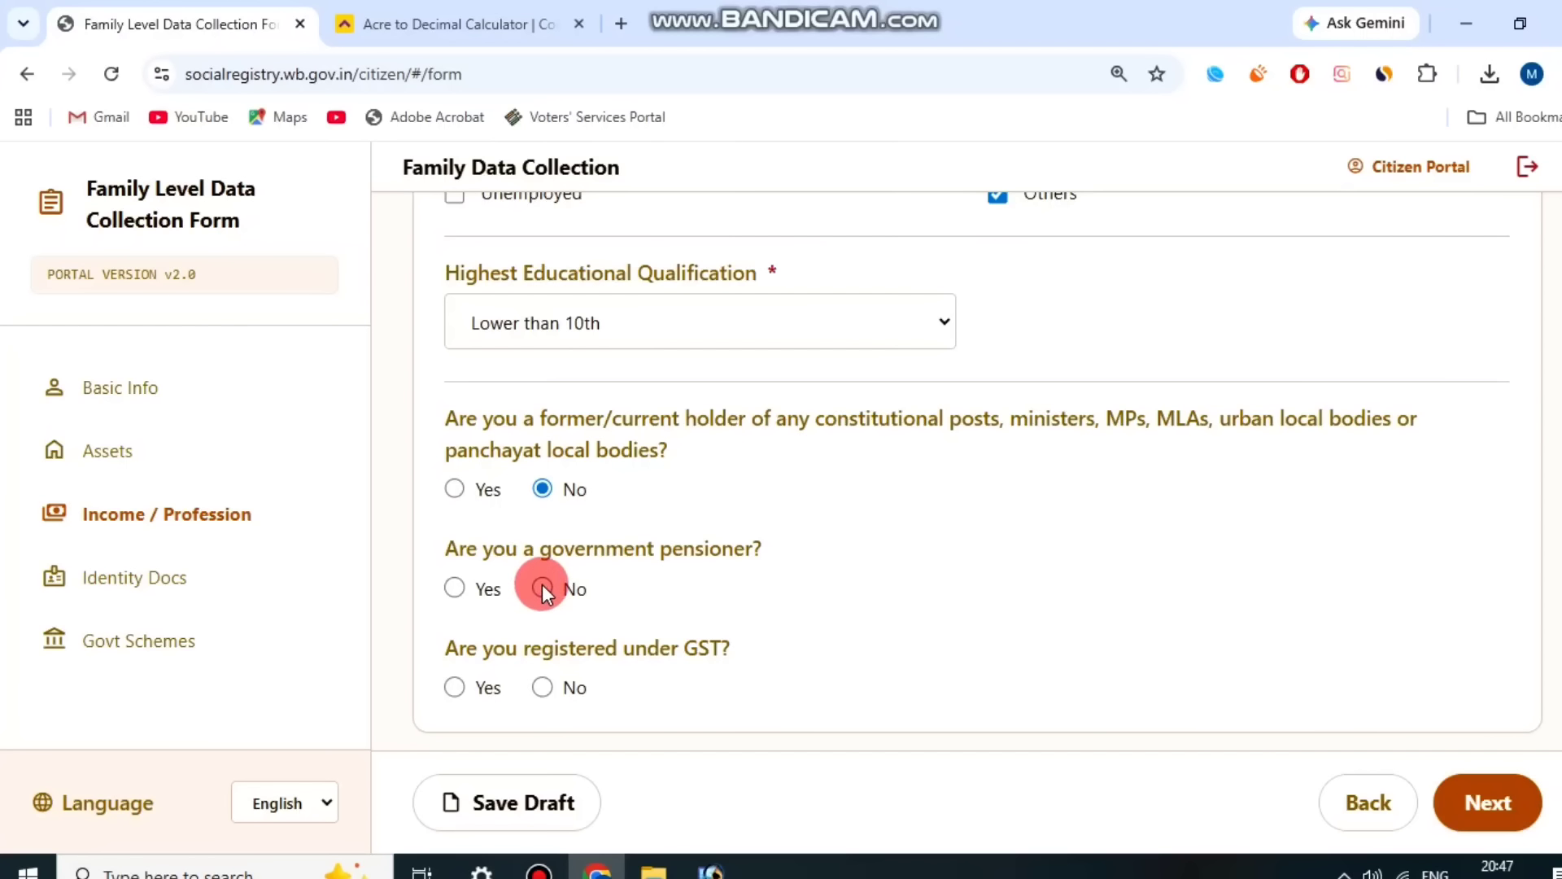
Answer No to being registered under GST, after checking which field the Yes answer requires
left_click_drag(573, 646, 725, 641)
left_click(515, 667)
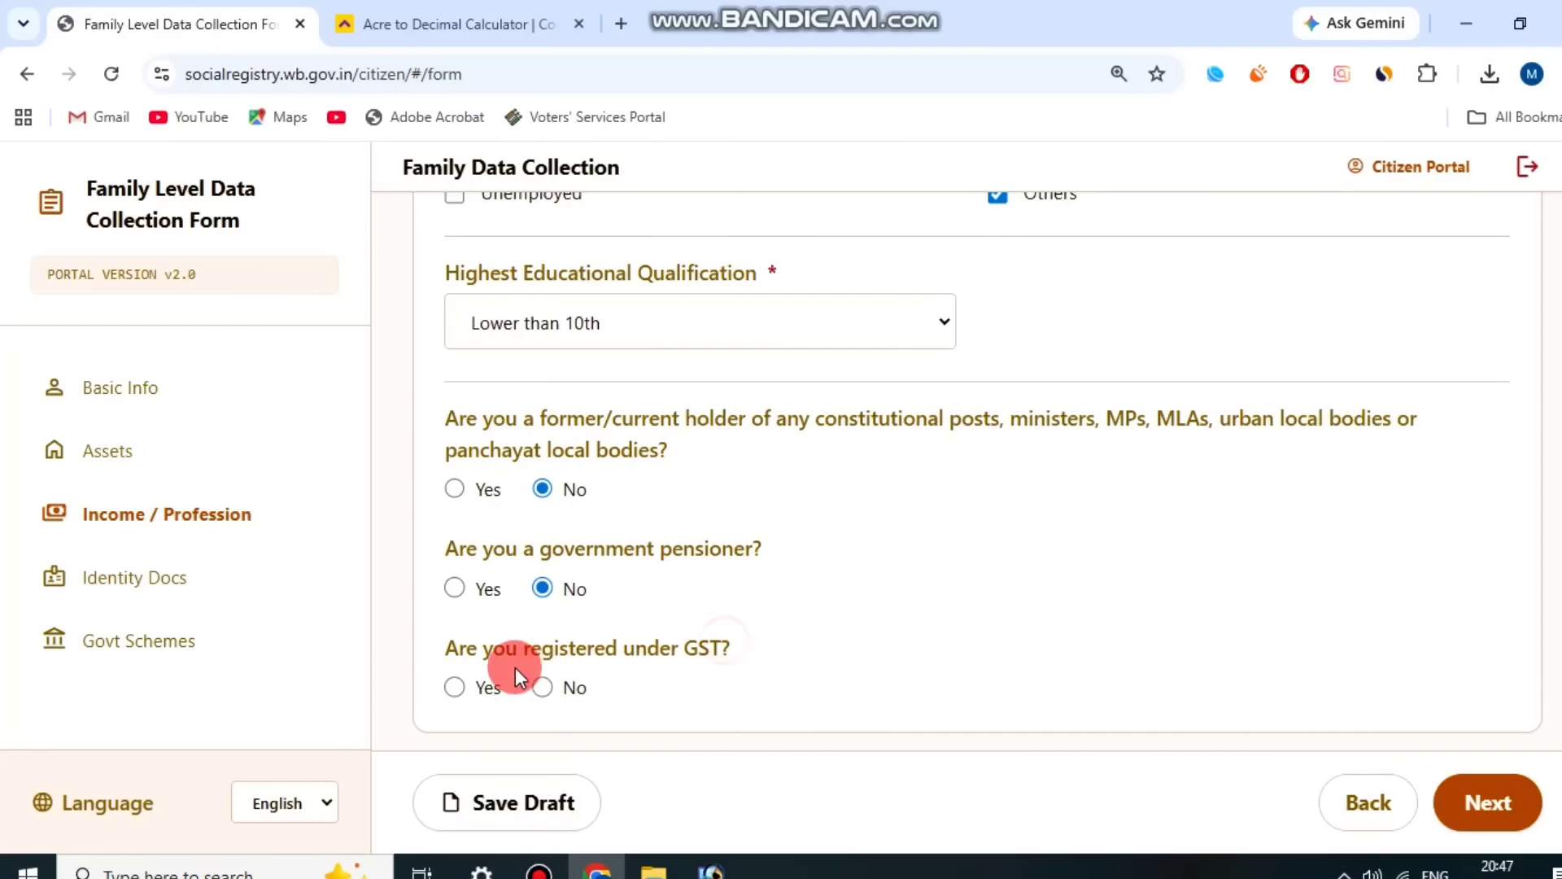
left_click(454, 688)
left_click_drag(969, 641, 1121, 637)
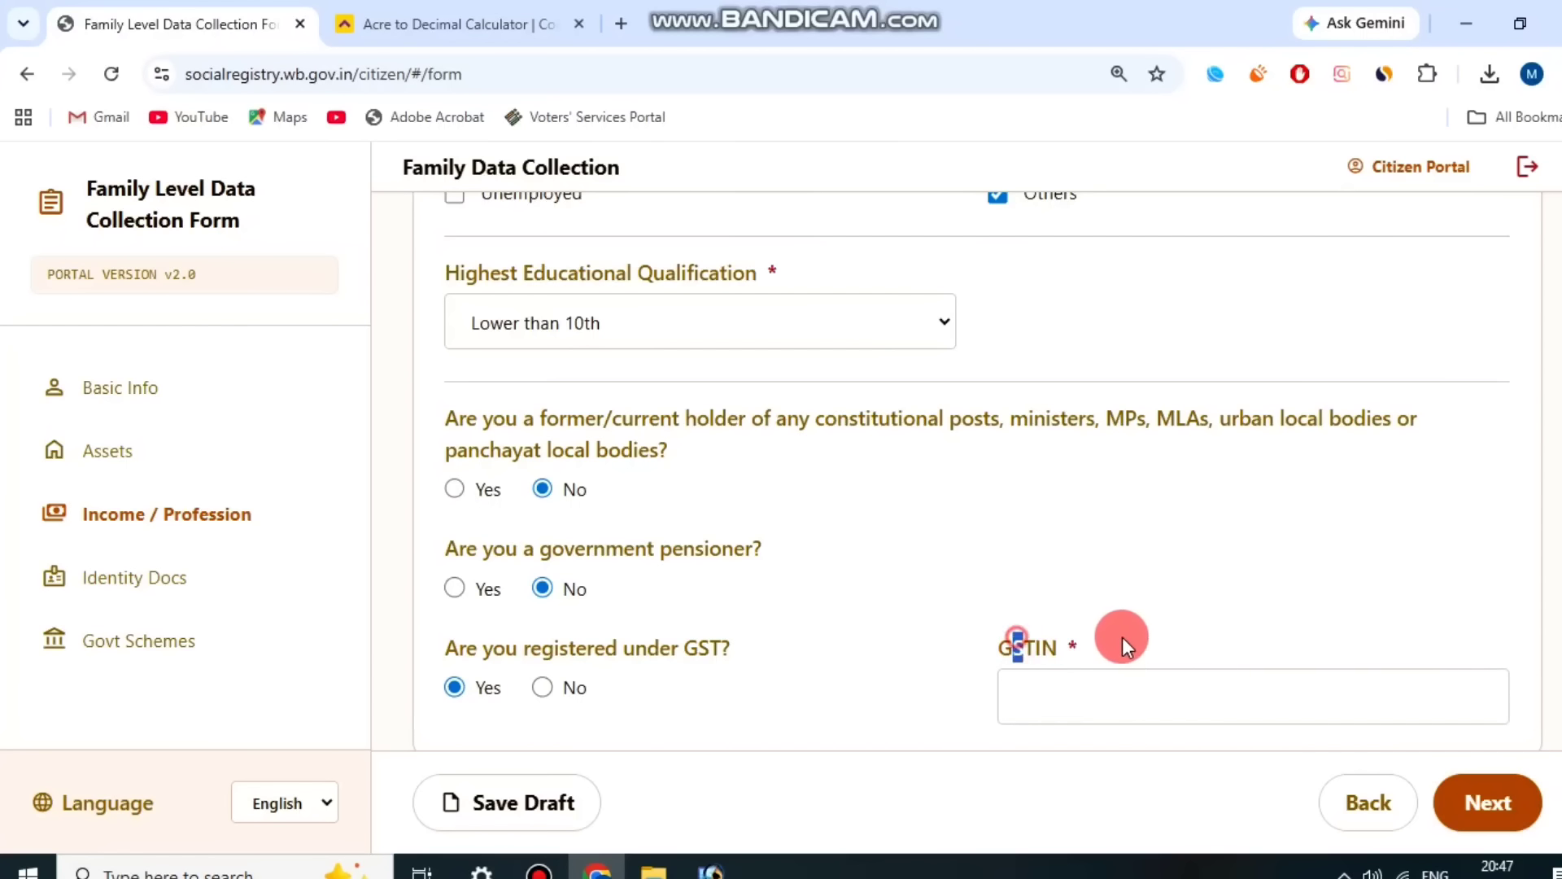
left_click(1122, 629)
left_click(543, 686)
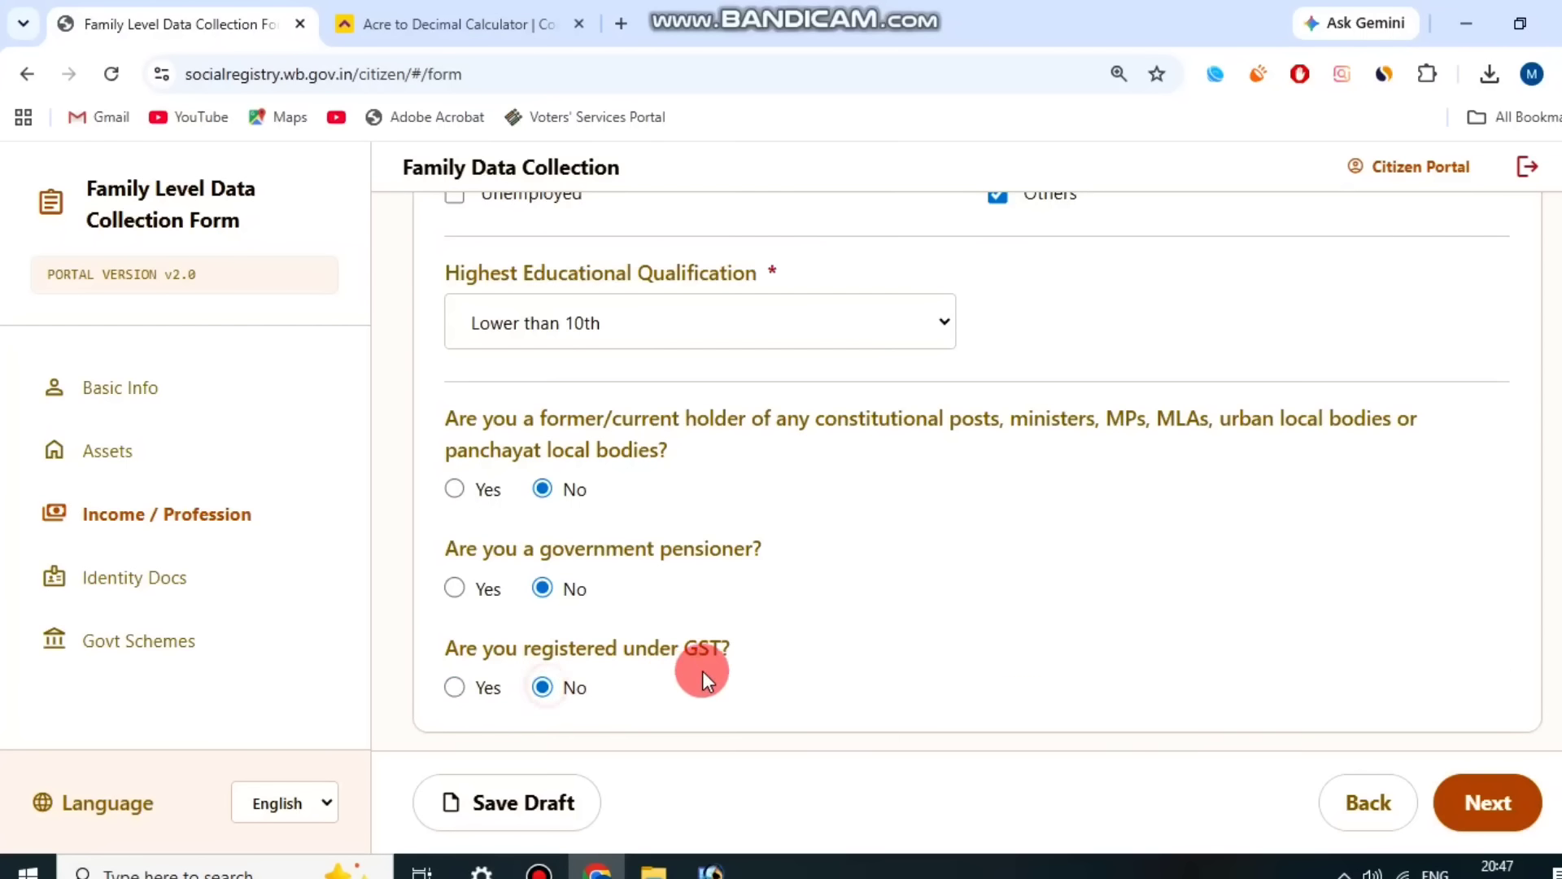
left_click(1186, 818)
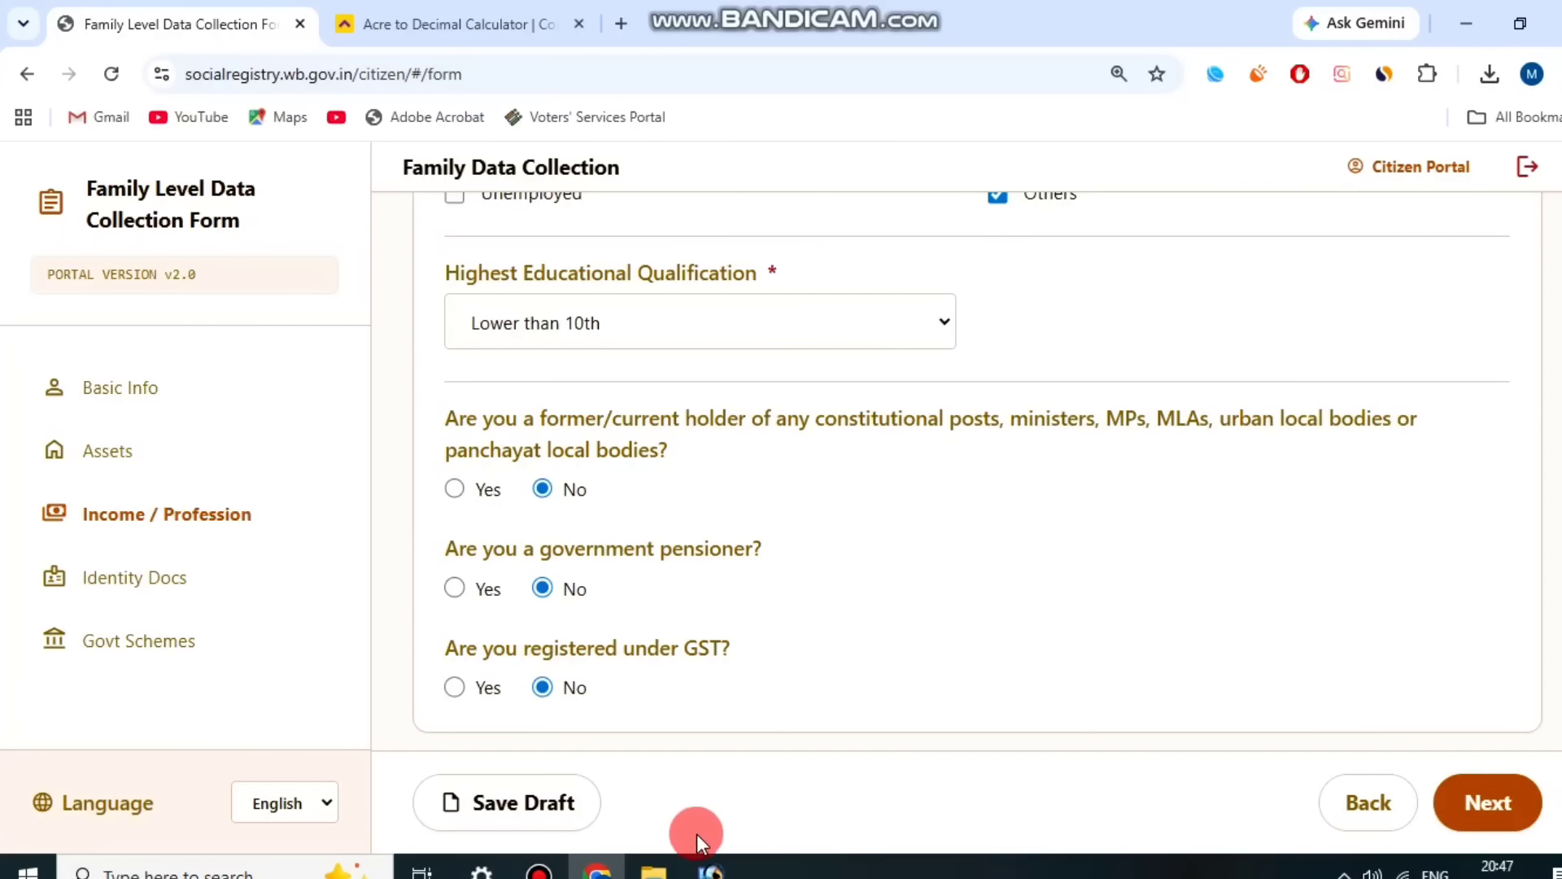
left_click(538, 869)
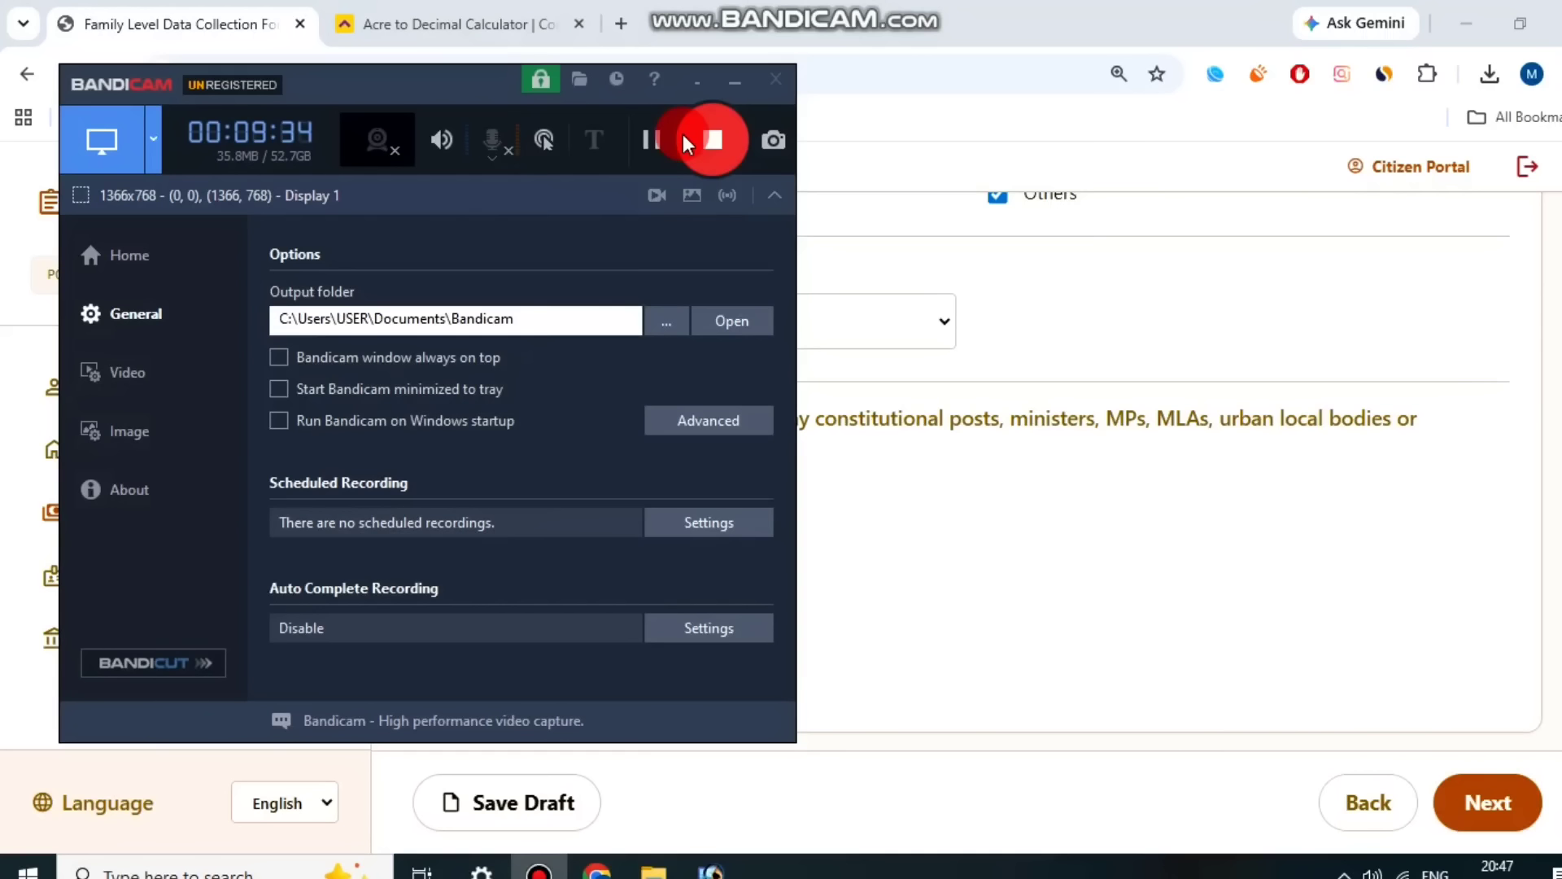
left_click(654, 139)
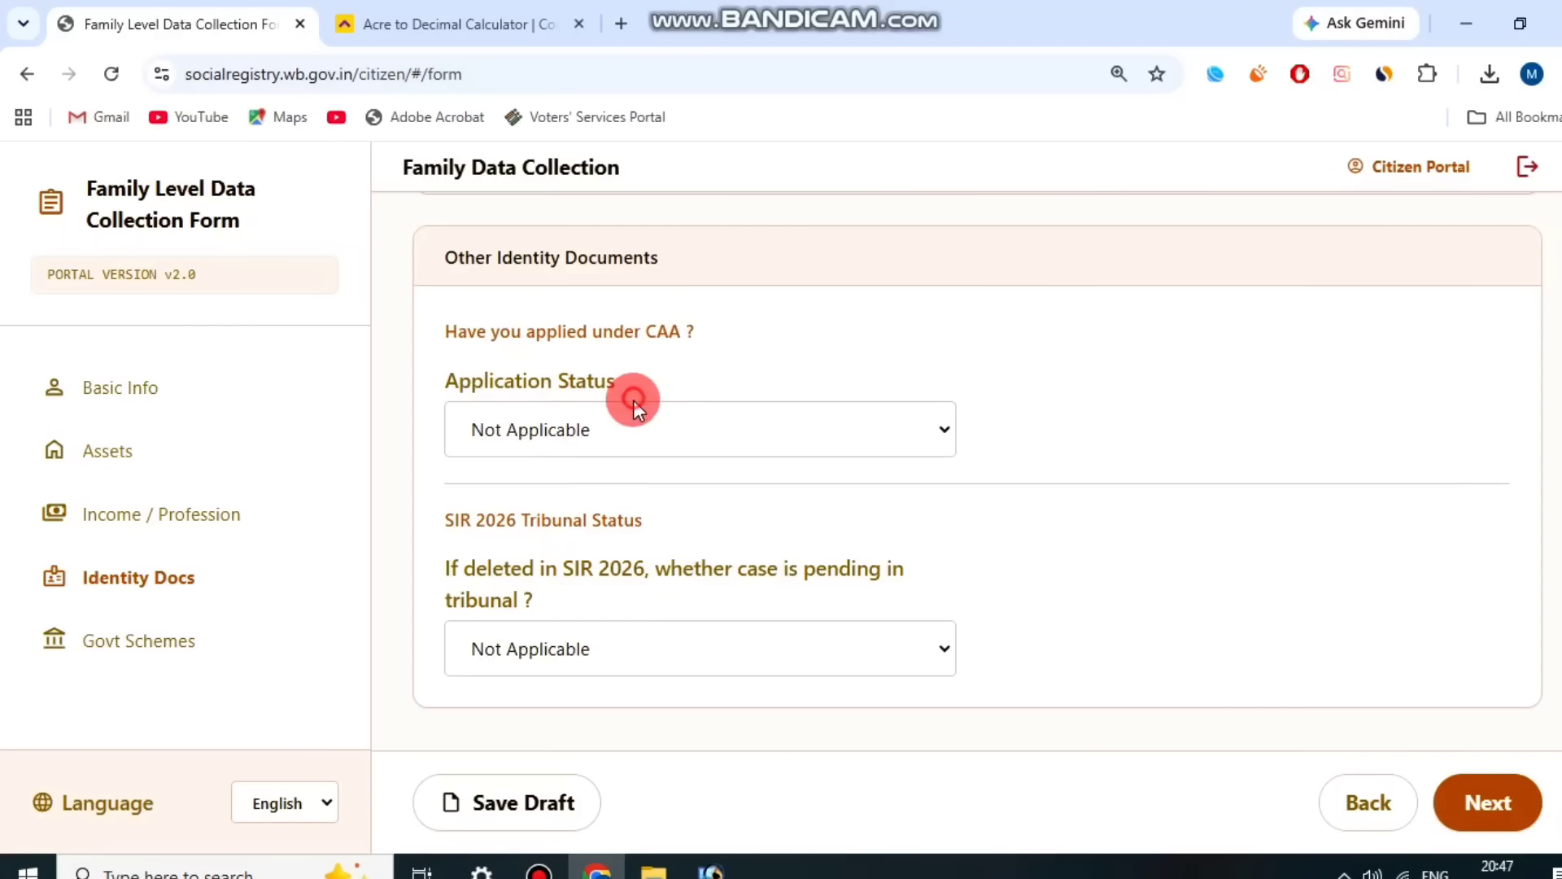
Keep the CAA application status as Not Applicable in the other identity documents
left_click(633, 403)
left_click(717, 358)
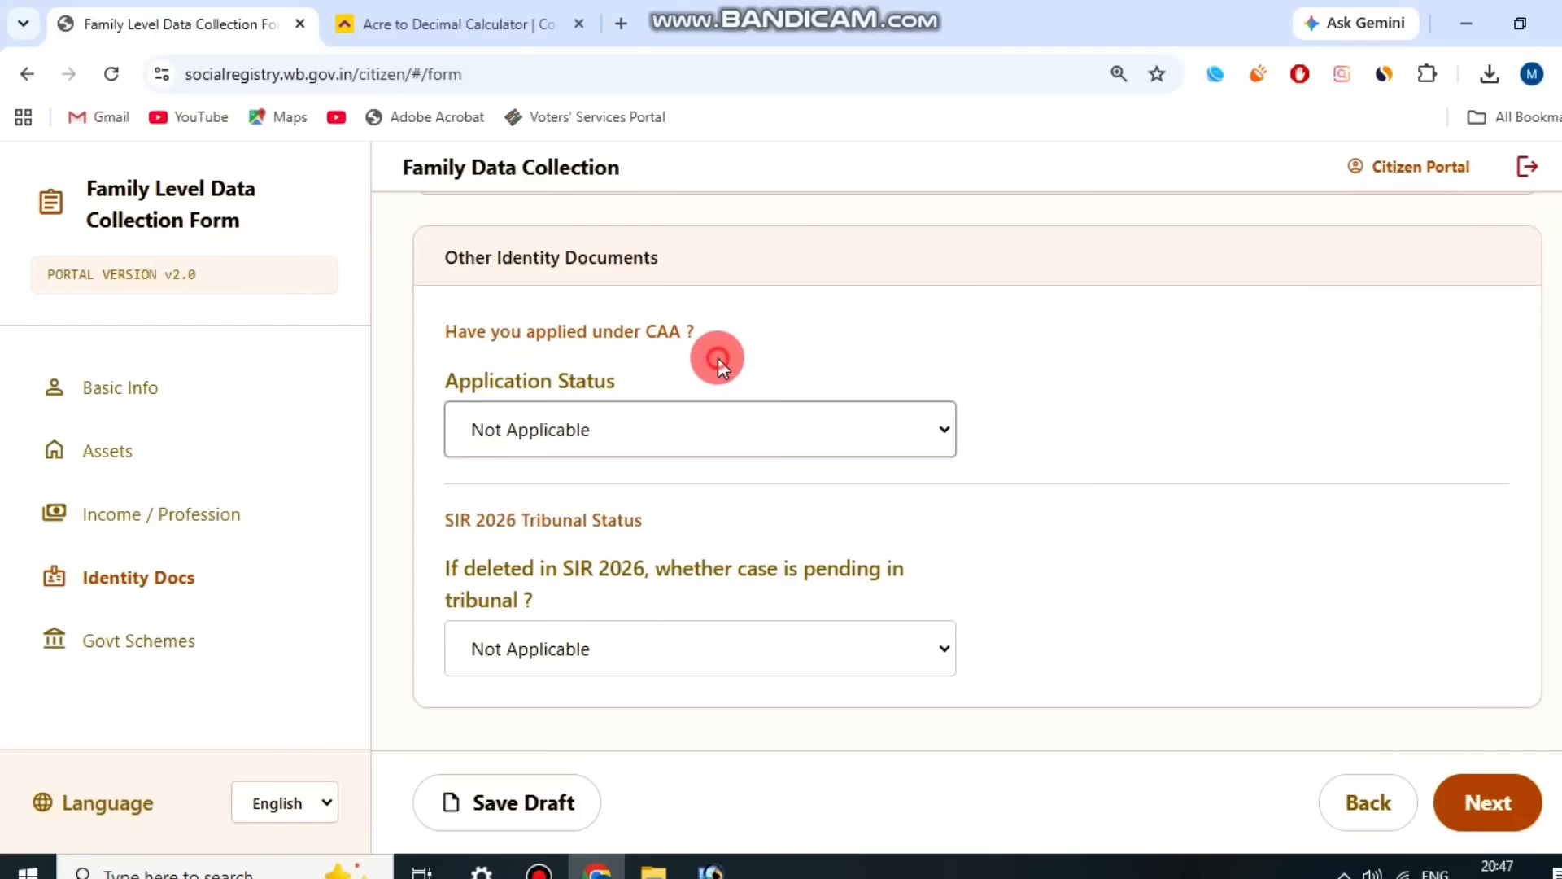
left_click(638, 592)
Keep the SIR 2026 tribunal case status as Not Applicable and continue to the government schemes section
left_click_drag(460, 519, 574, 569)
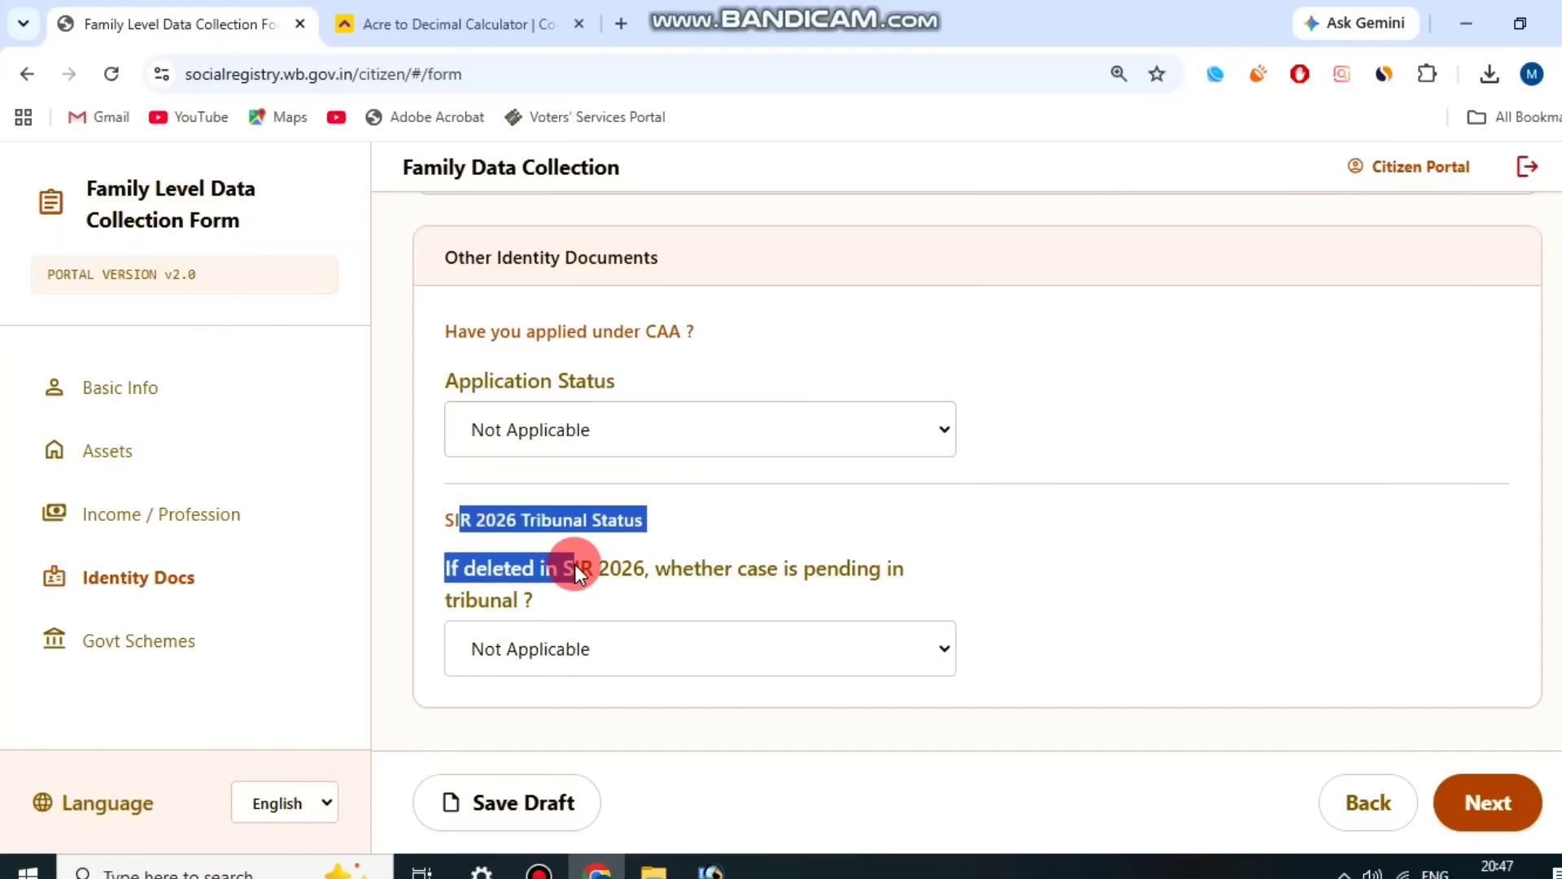
left_click(574, 564)
left_click(633, 623)
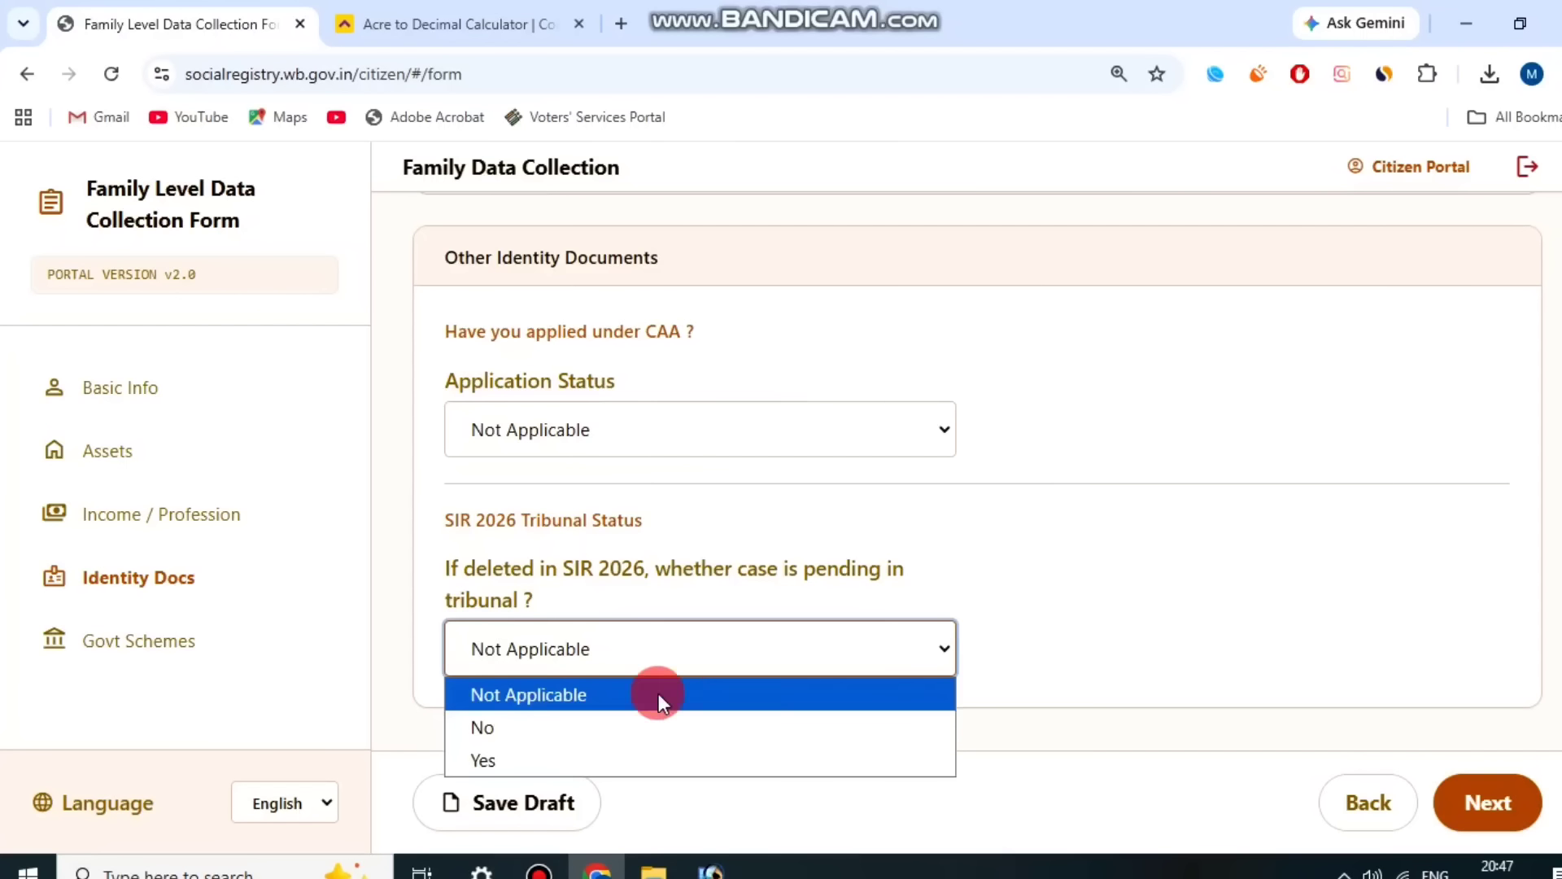
left_click(659, 642)
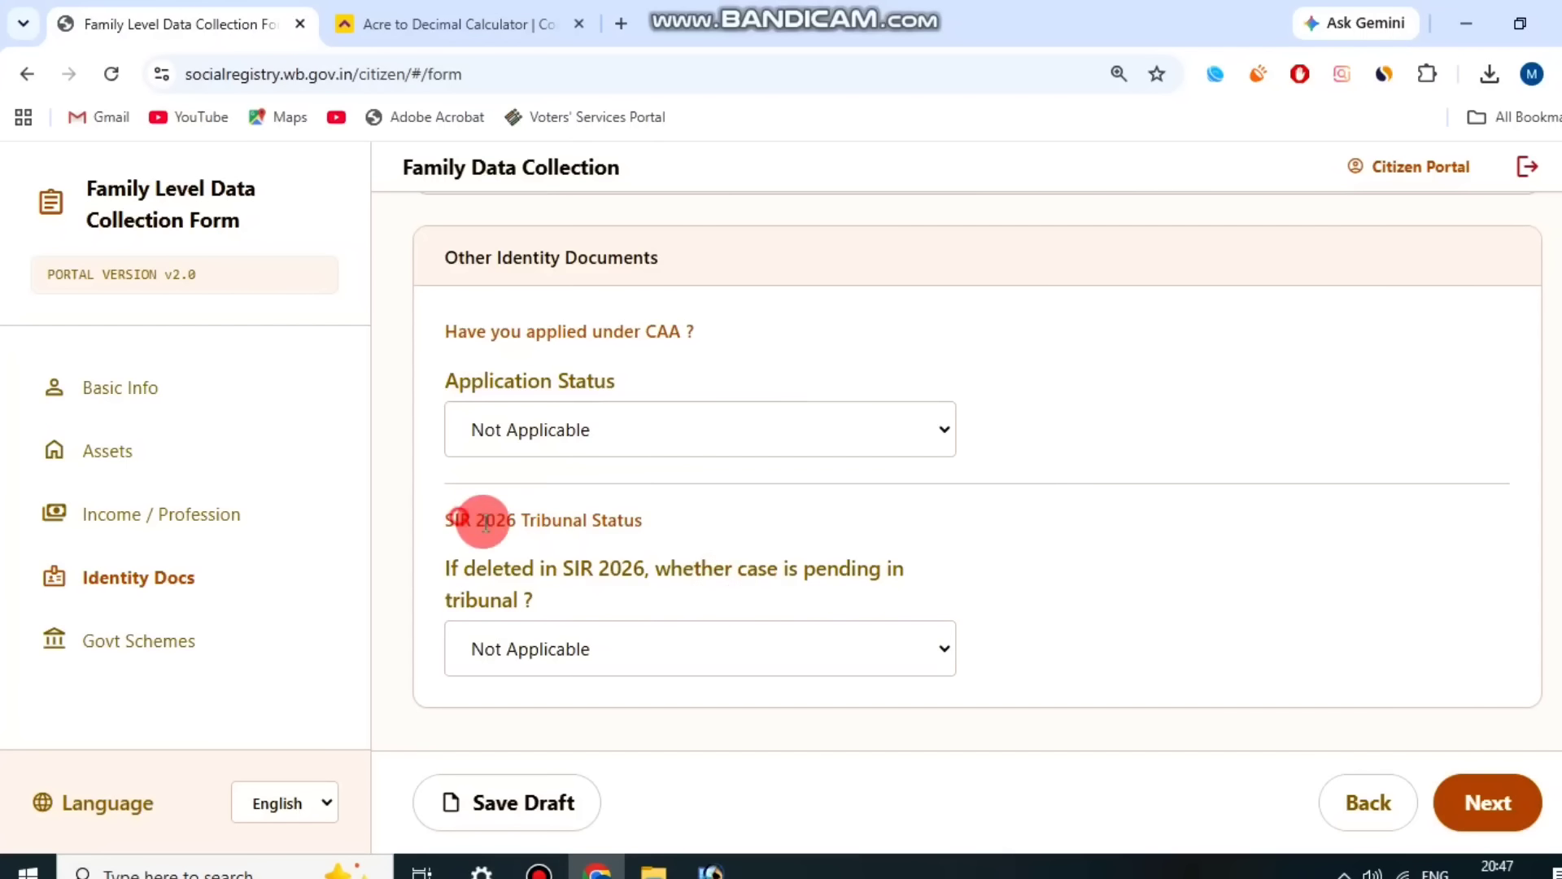
left_click_drag(460, 520, 574, 563)
left_click(574, 564)
left_click(632, 623)
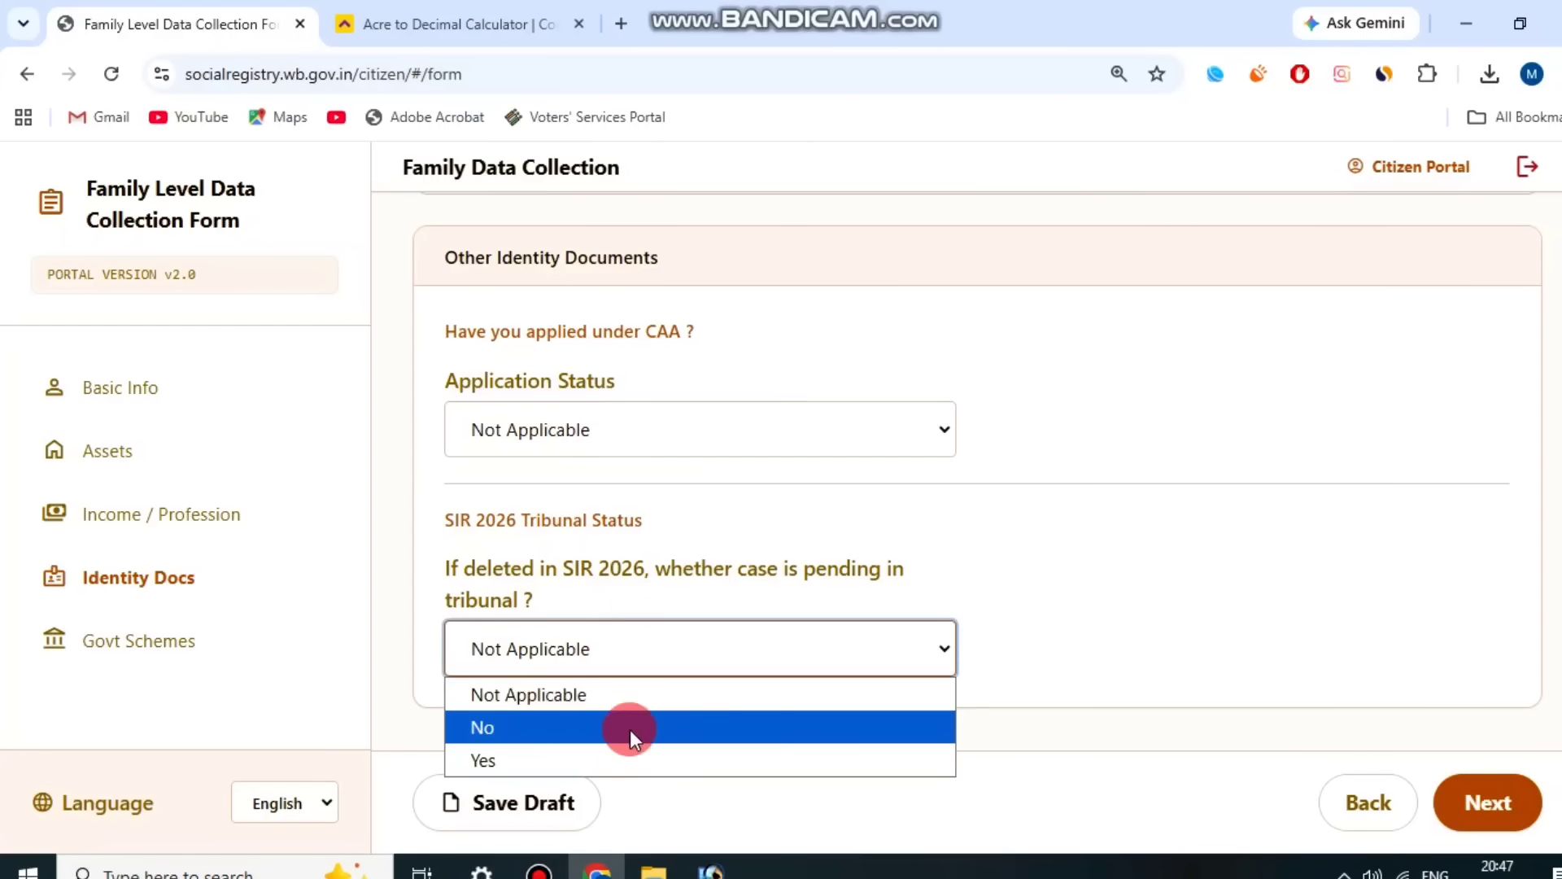
left_click(658, 649)
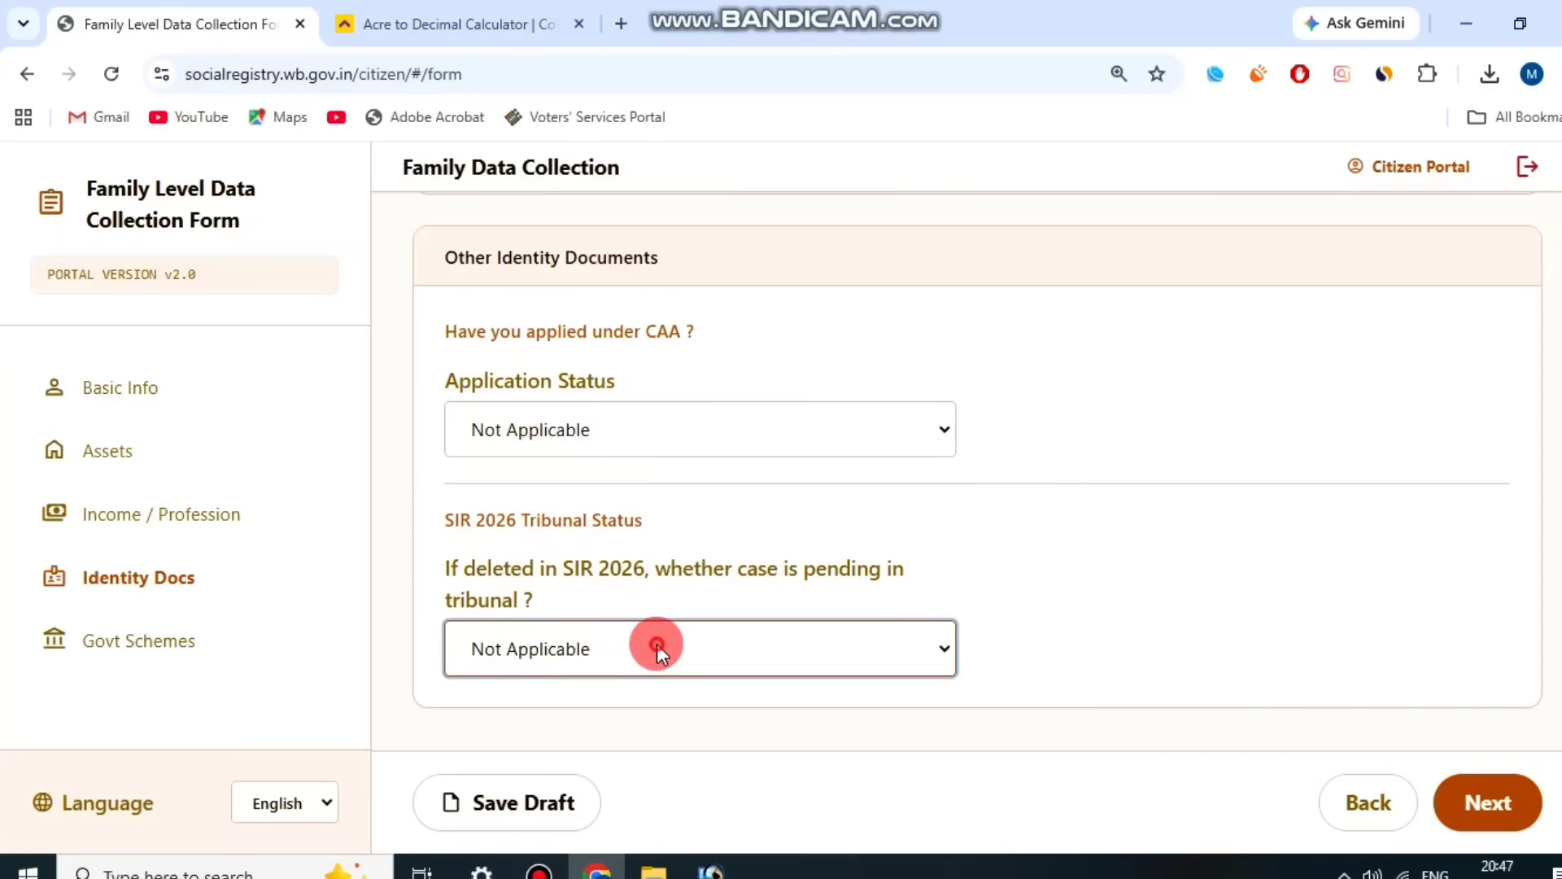
left_click(1528, 808)
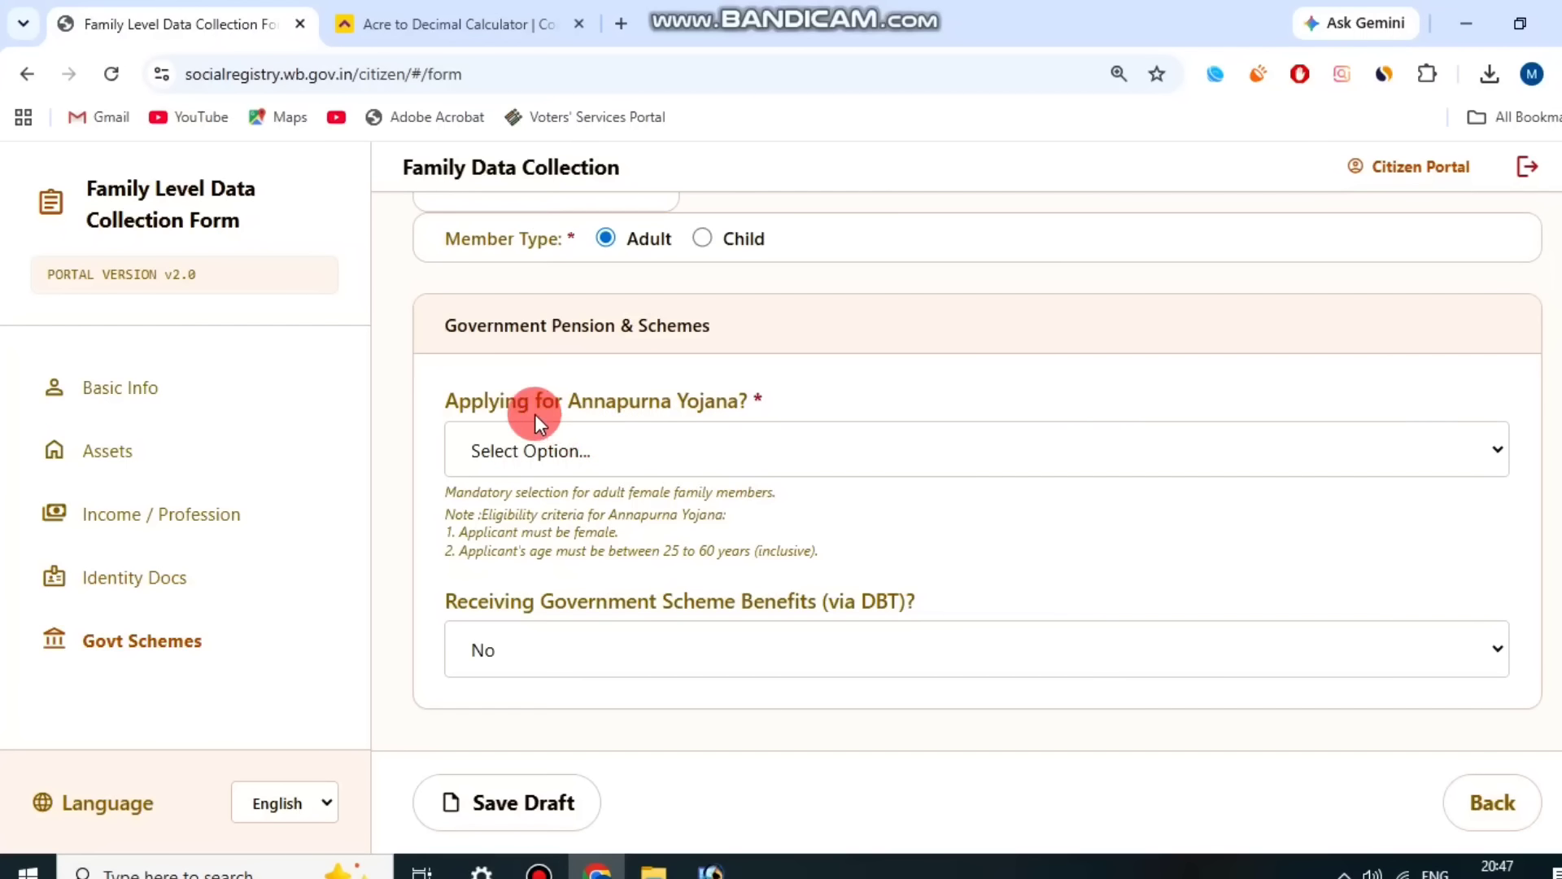
Set the member's Annapurna Yojana application answer to "Yes, I am applying"
left_click_drag(472, 397, 799, 398)
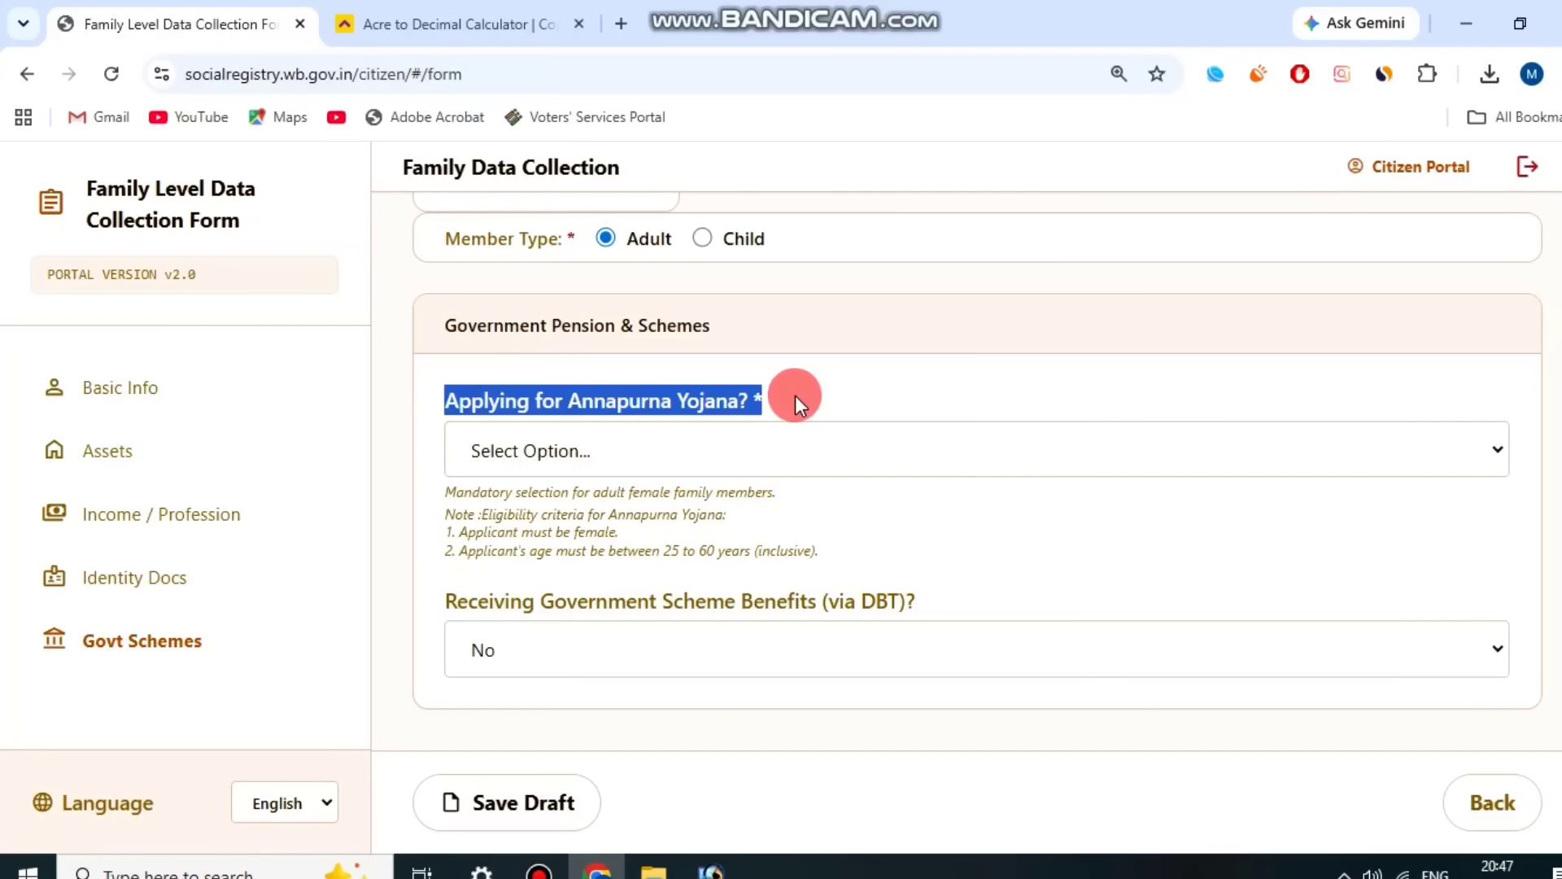
left_click(794, 392)
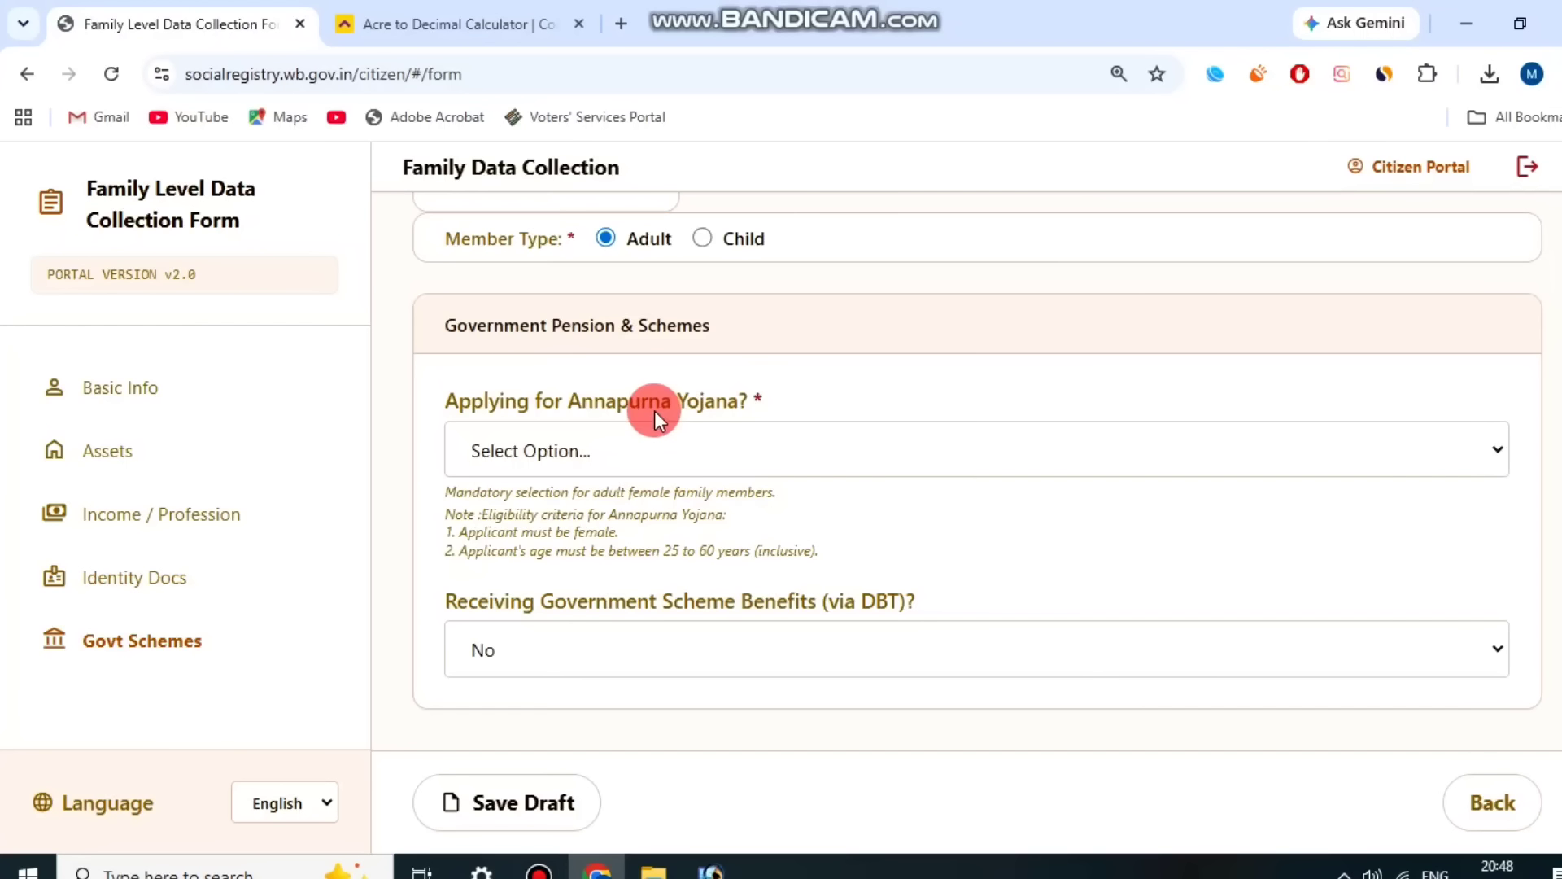
left_click(701, 444)
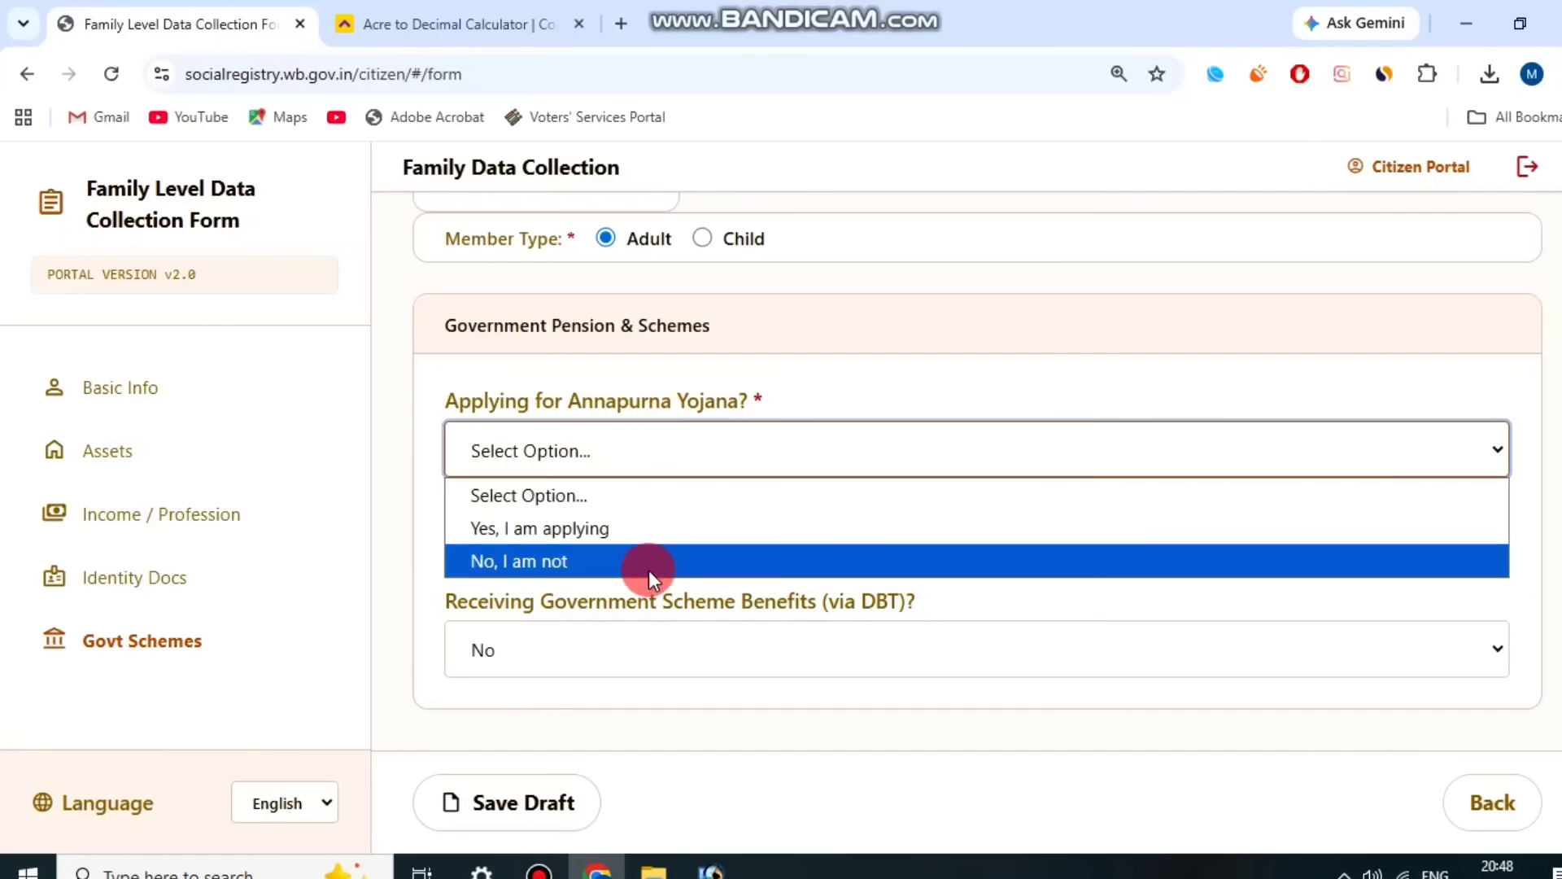
left_click(659, 529)
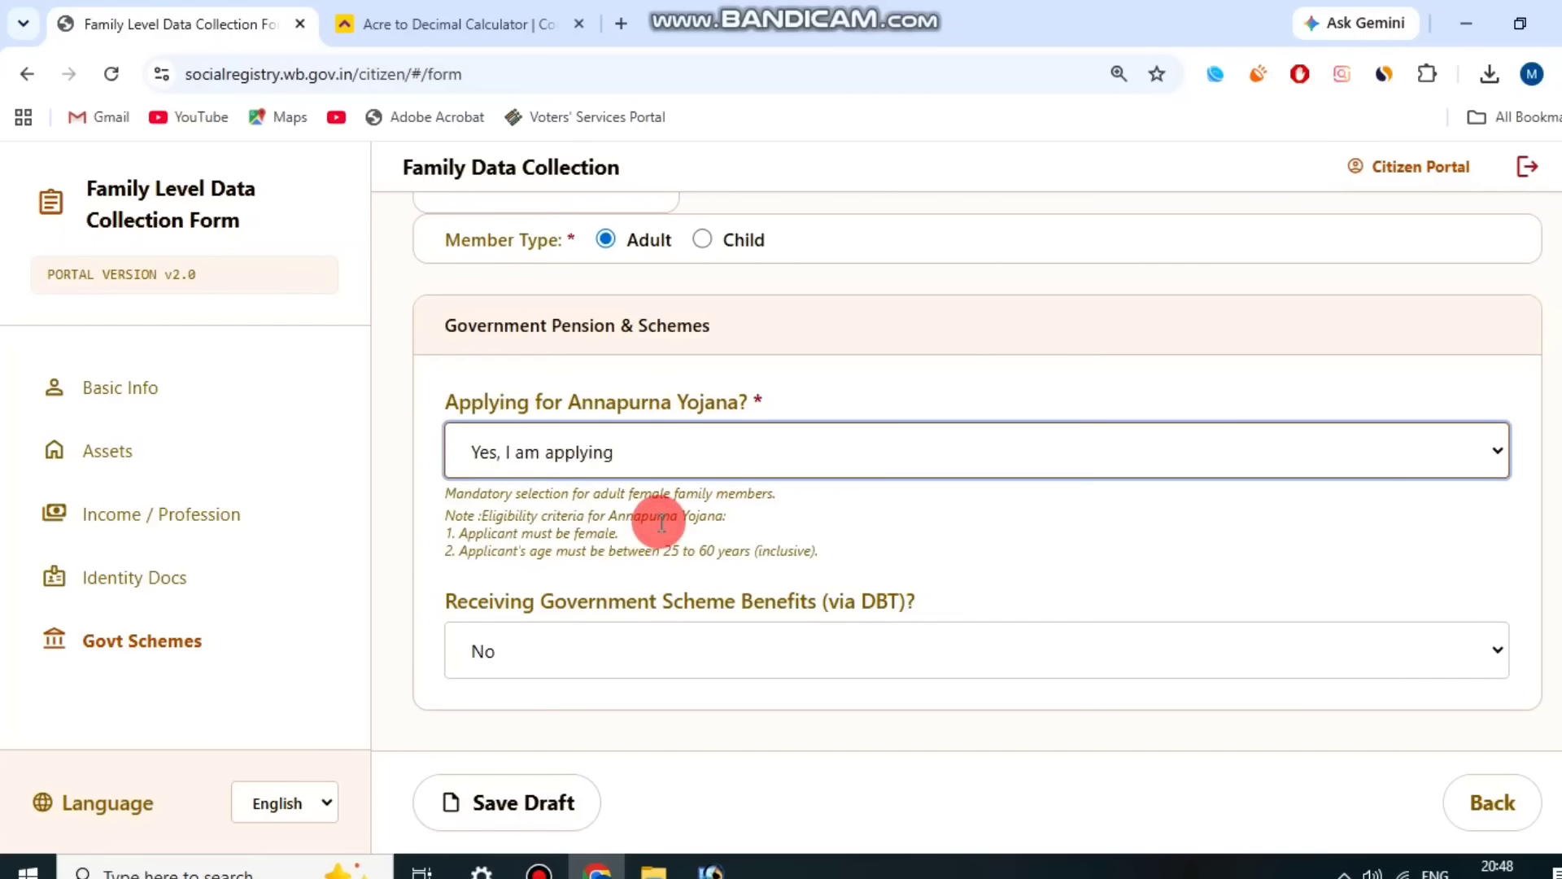
left_click(773, 388)
scroll(779, 392, "up", 3)
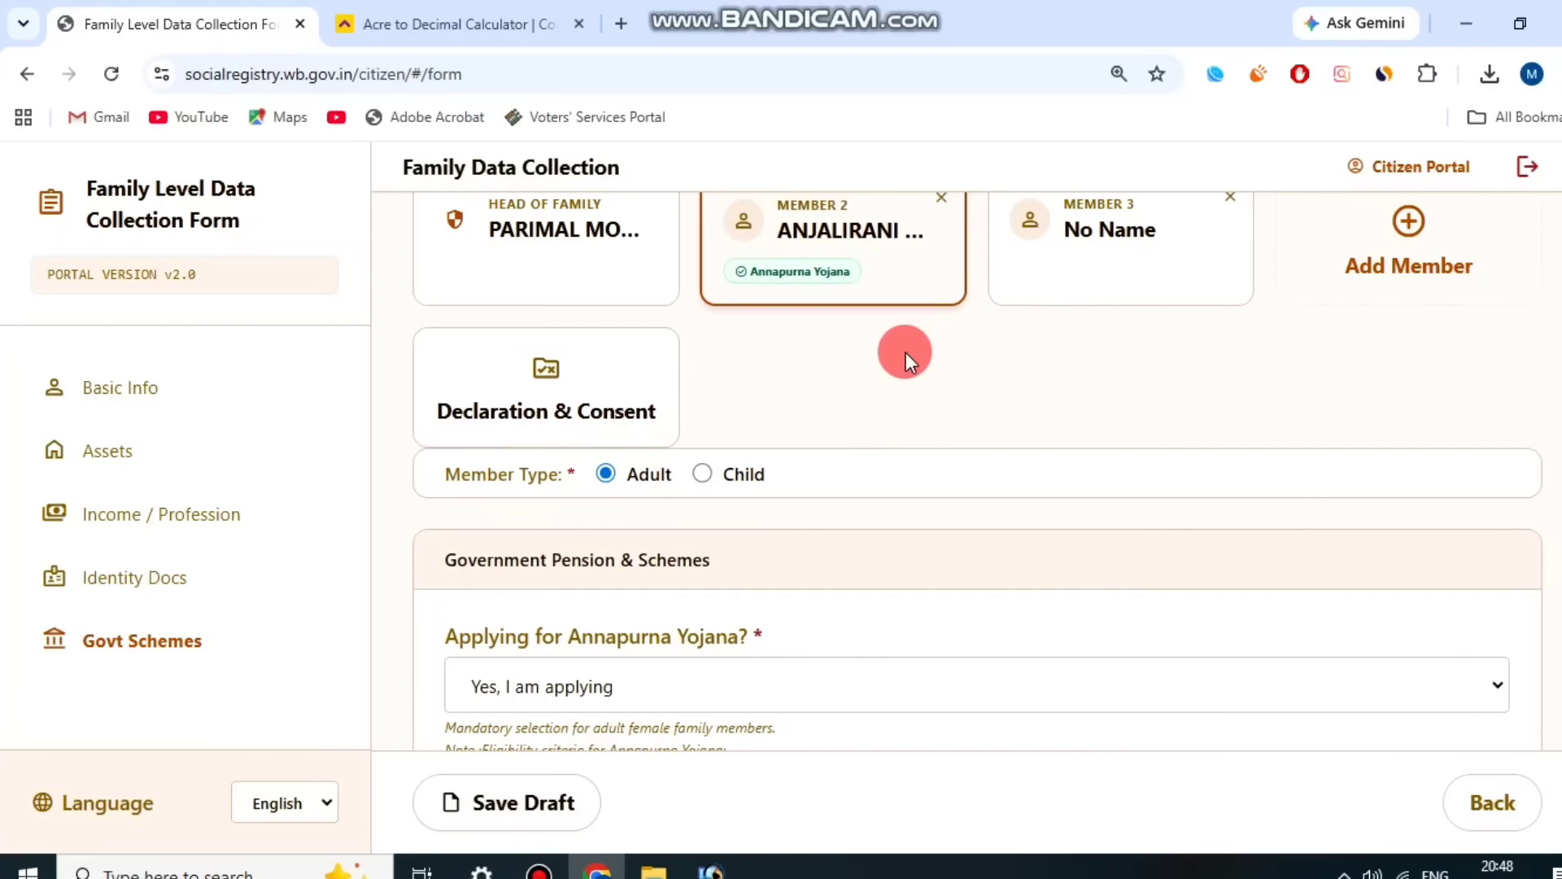
scroll(905, 353, "down", 2)
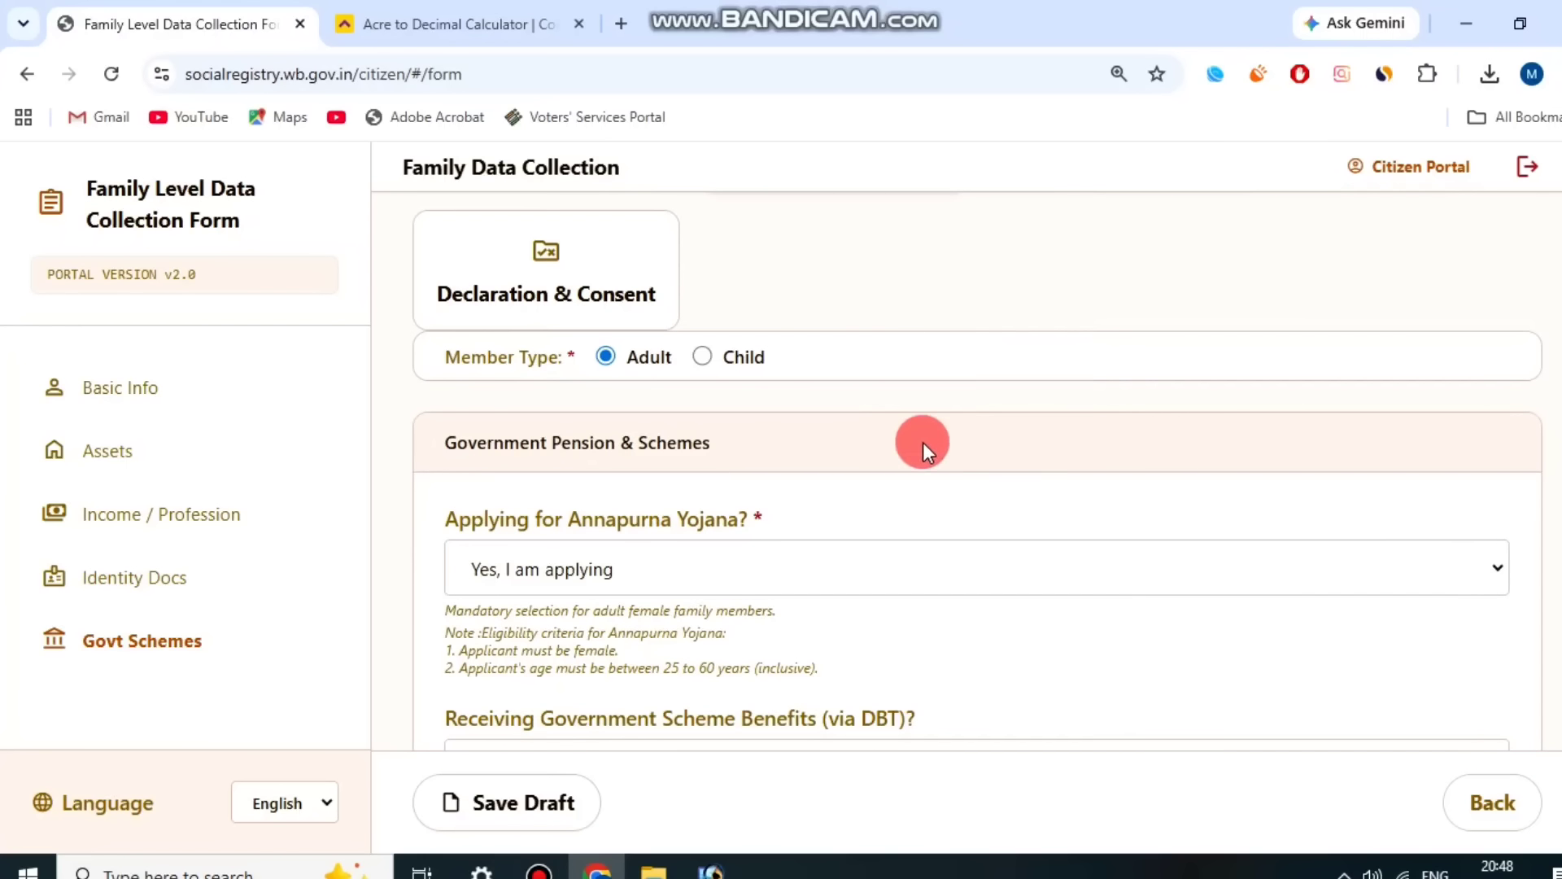
scroll(799, 476, "down", 2)
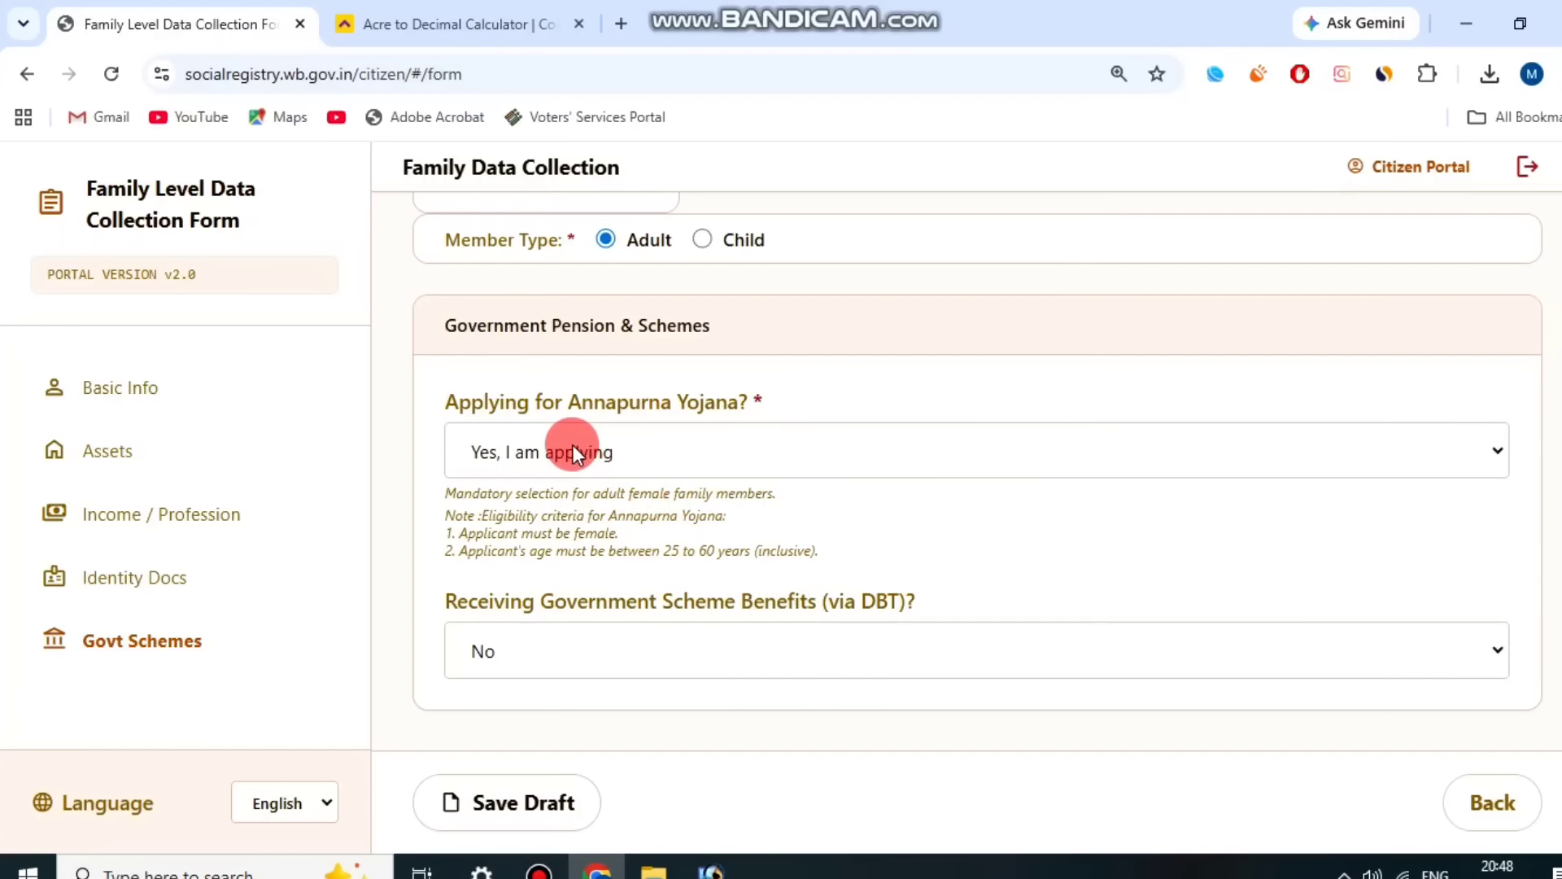
left_click_drag(523, 404, 692, 403)
left_click(717, 82)
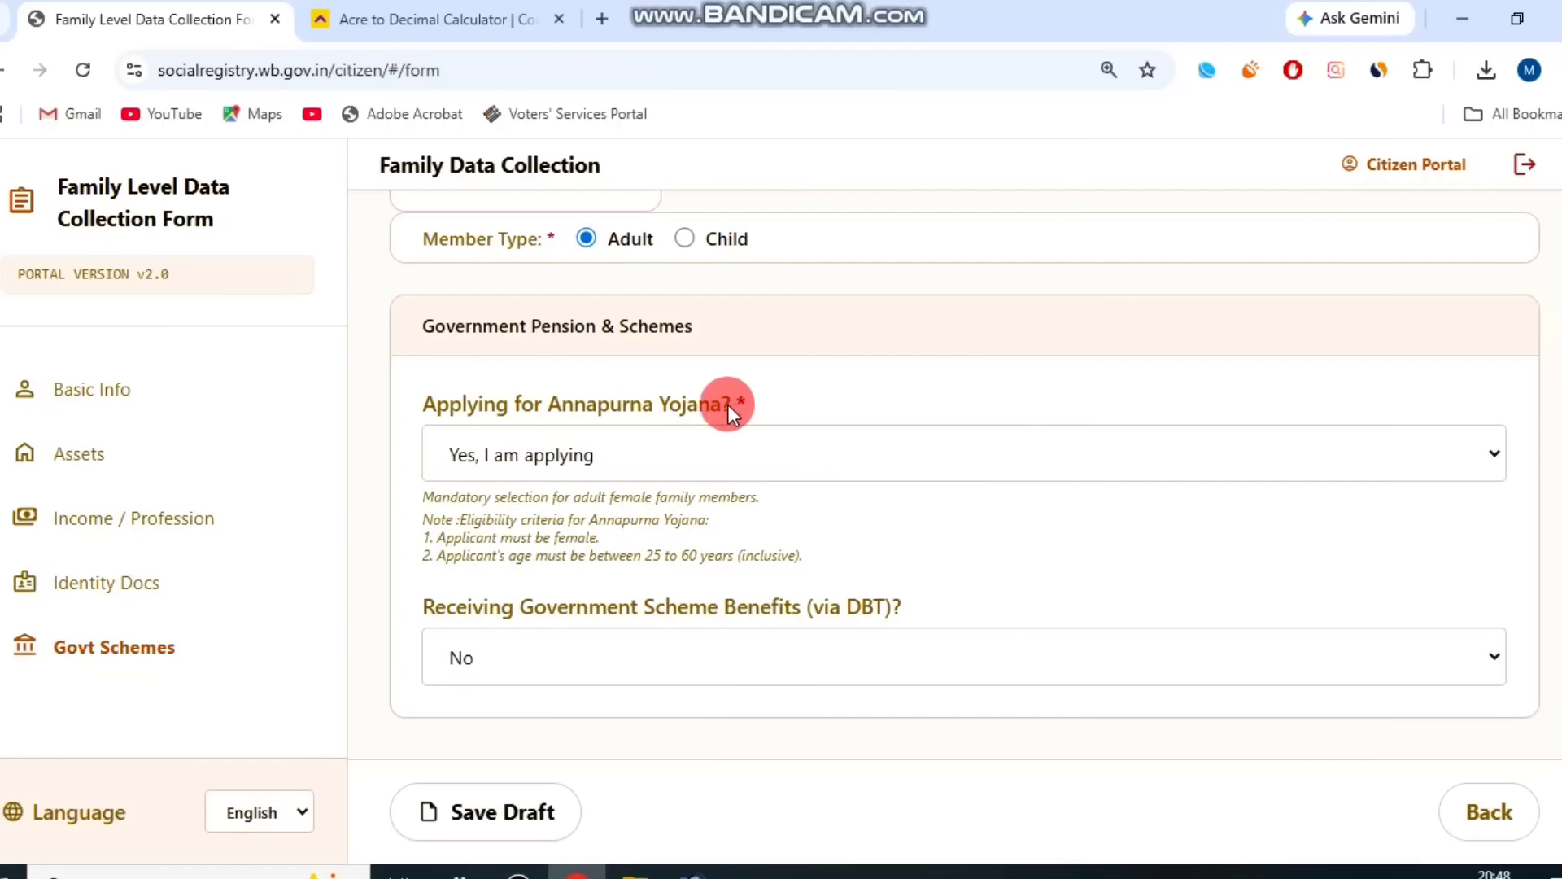
left_click(544, 456)
left_click(562, 529)
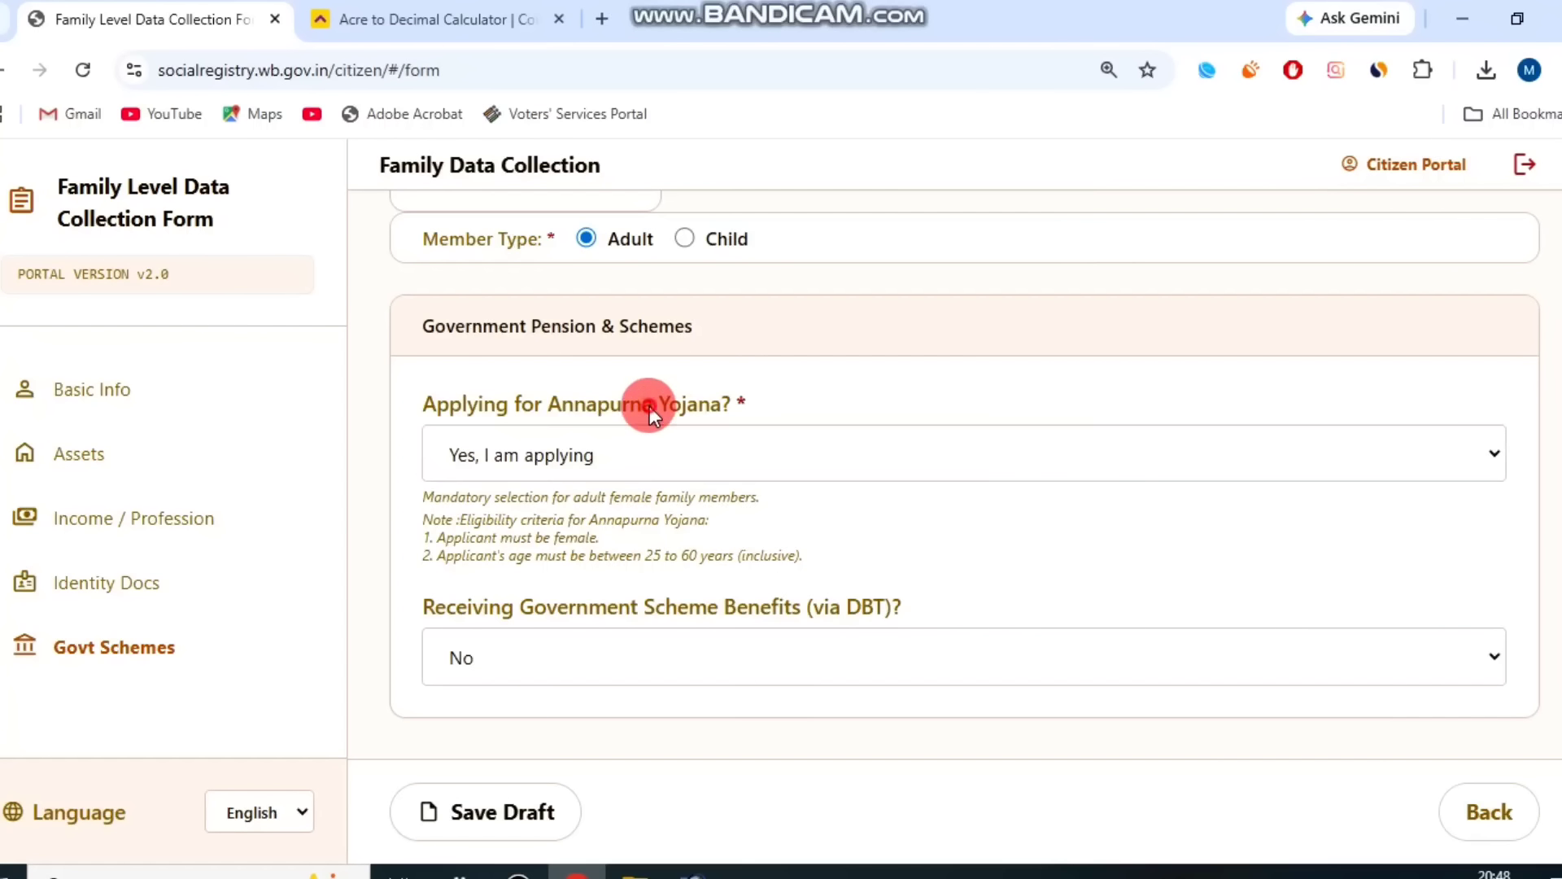
Answer Yes to receiving government scheme benefits via DBT
left_click_drag(453, 606, 993, 600)
left_click(906, 632)
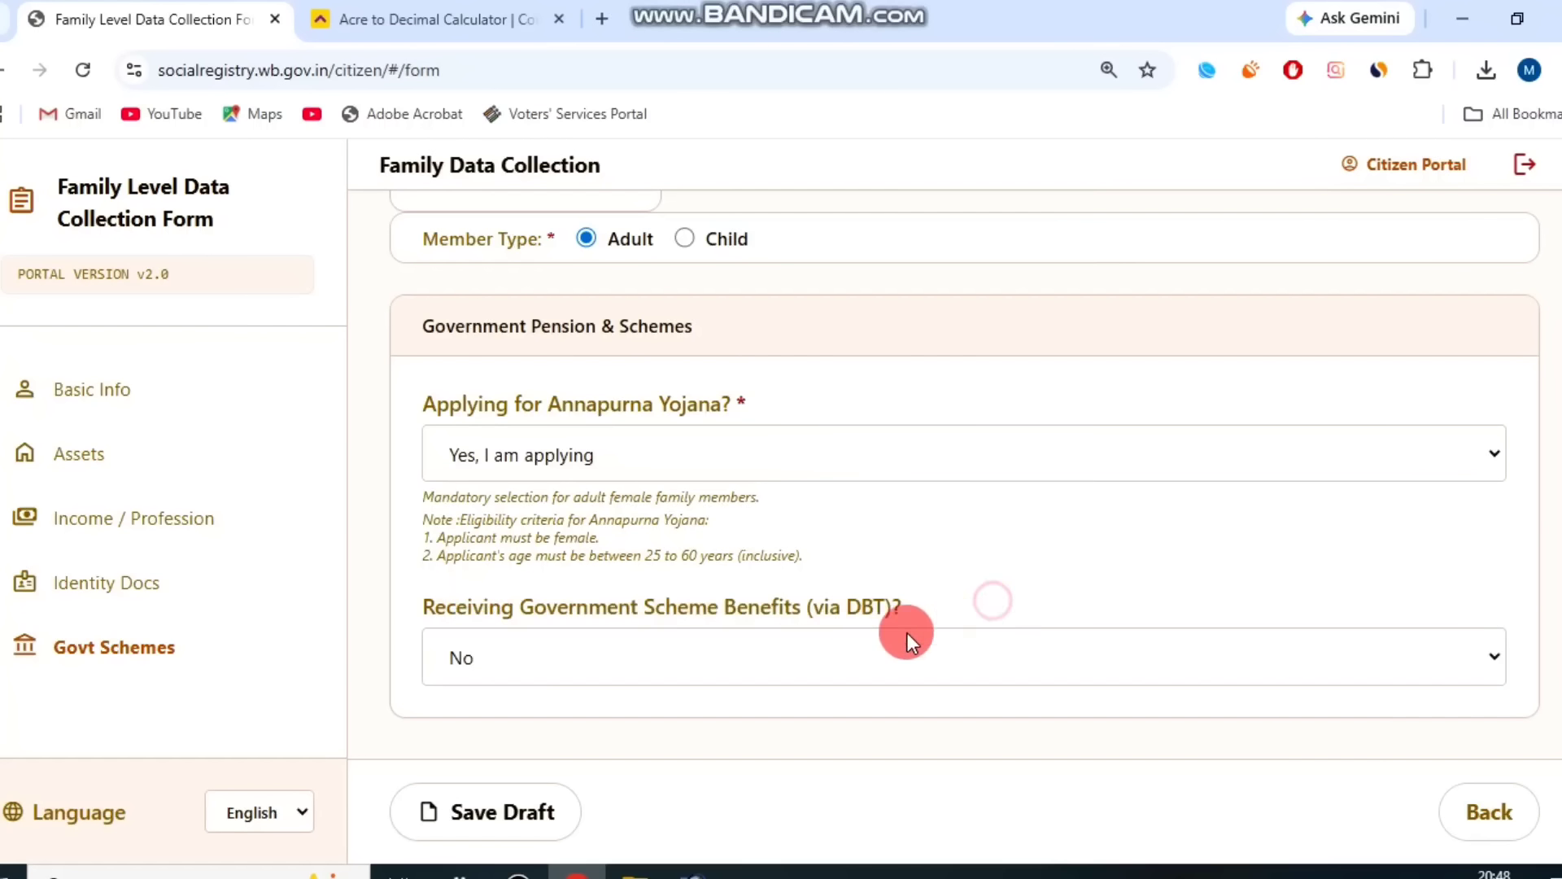
left_click(690, 739)
scroll(768, 604, "down", 3)
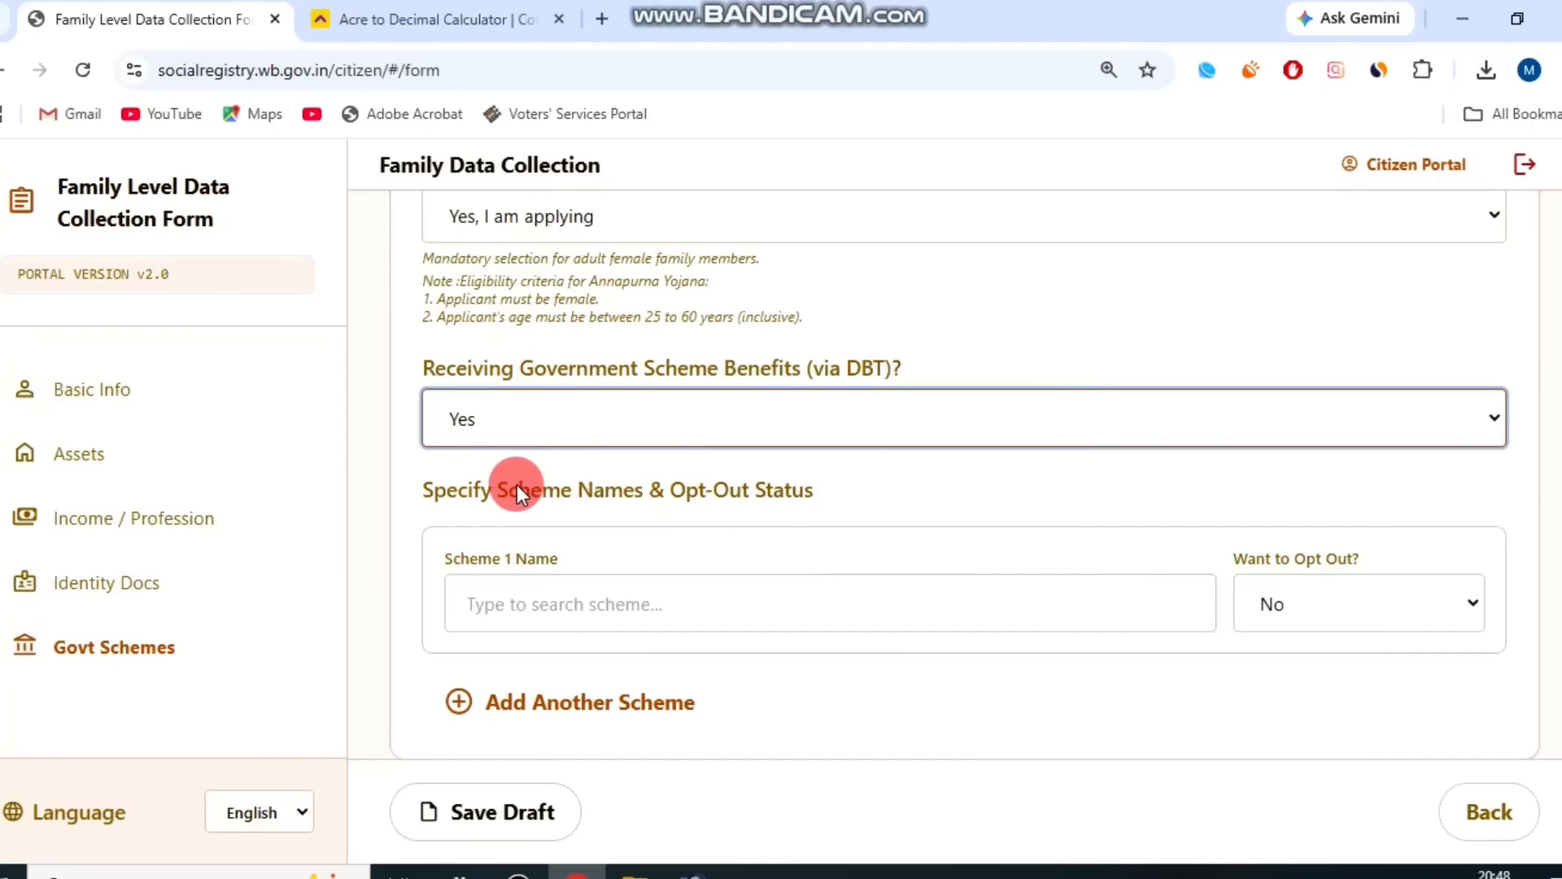
Choose Lakshmir Bhandar as the name of Scheme 1
left_click(742, 593)
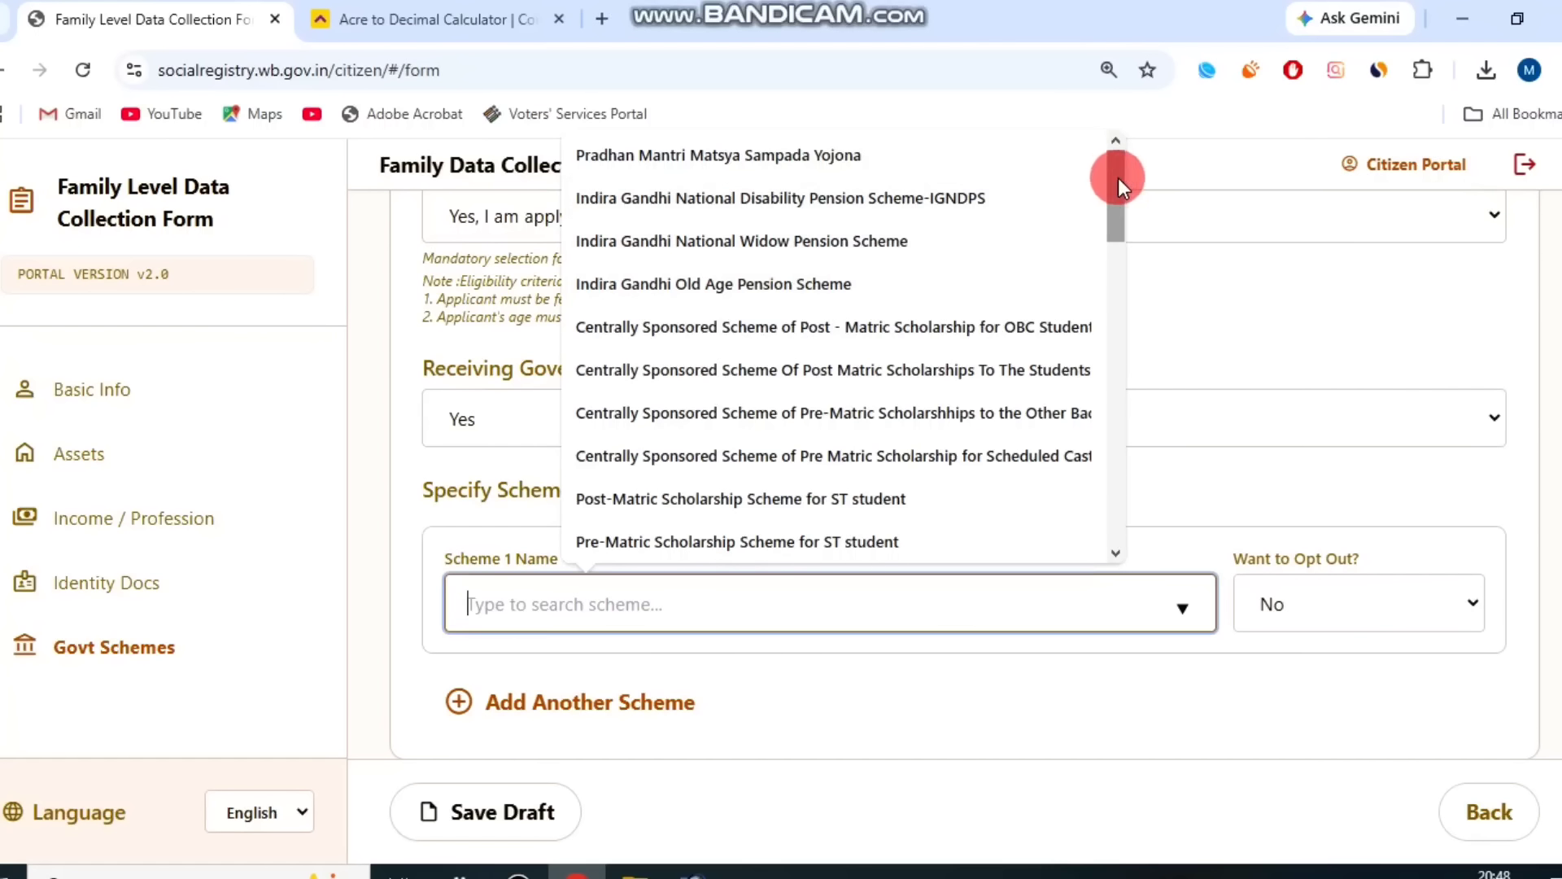
left_click_drag(1118, 178, 1120, 398)
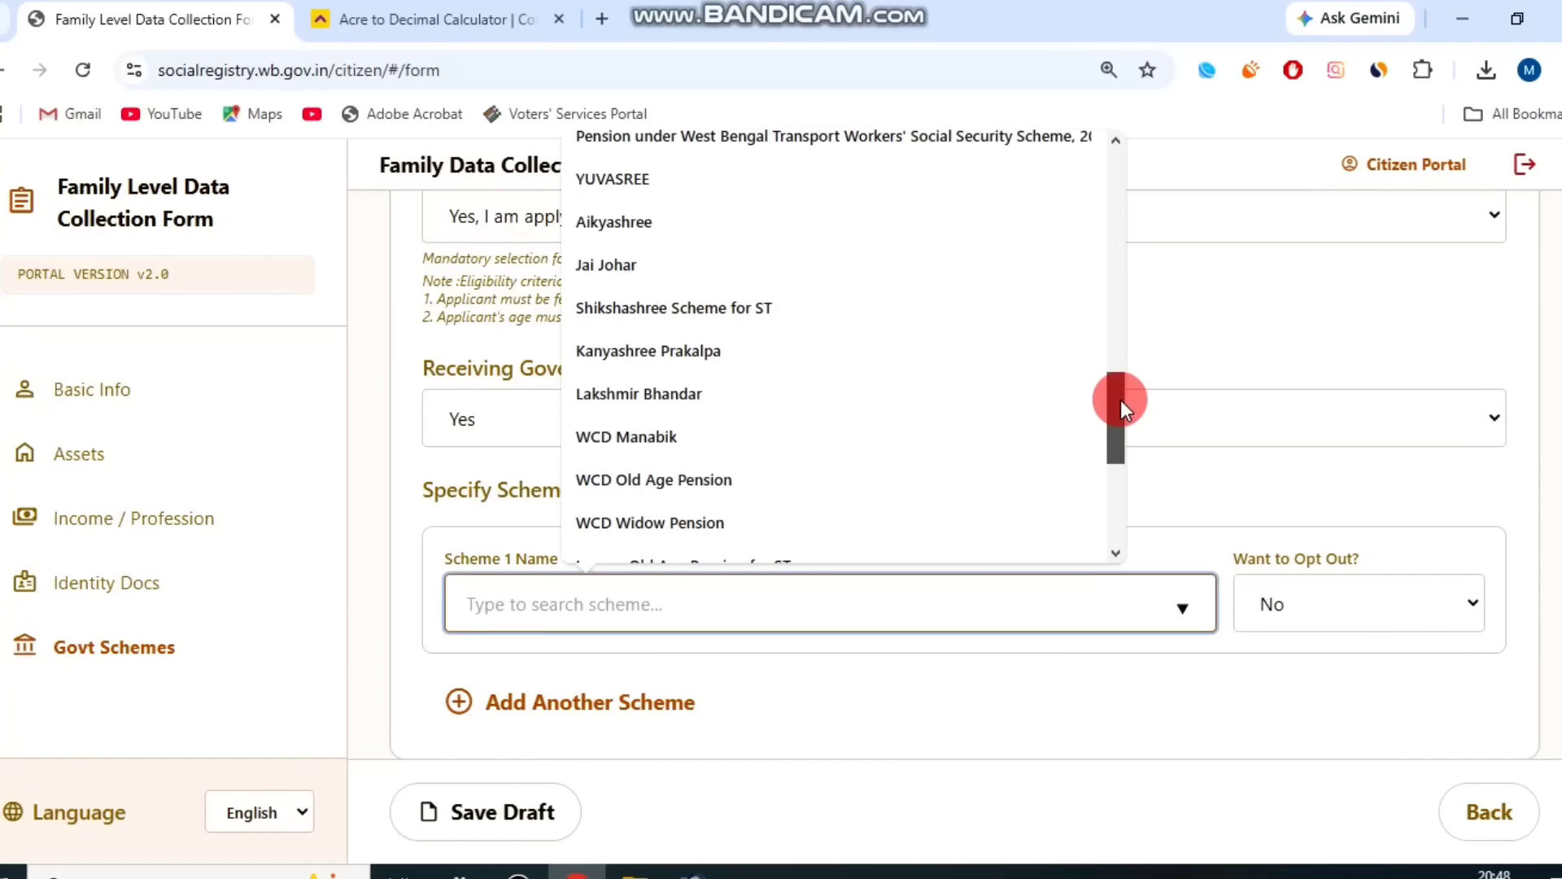
left_click(812, 394)
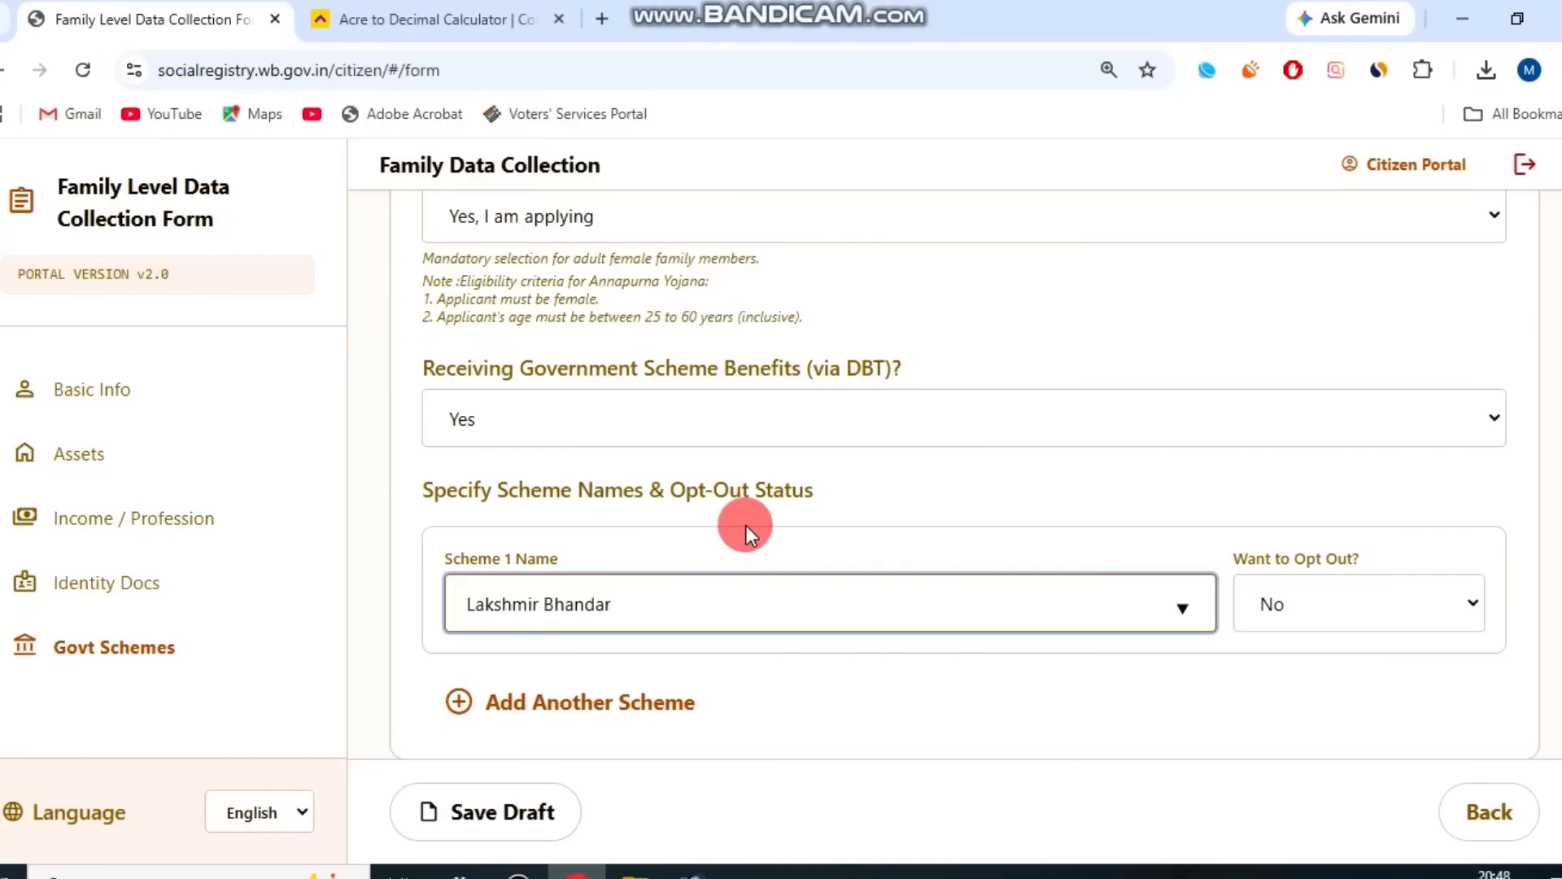
left_click(757, 499)
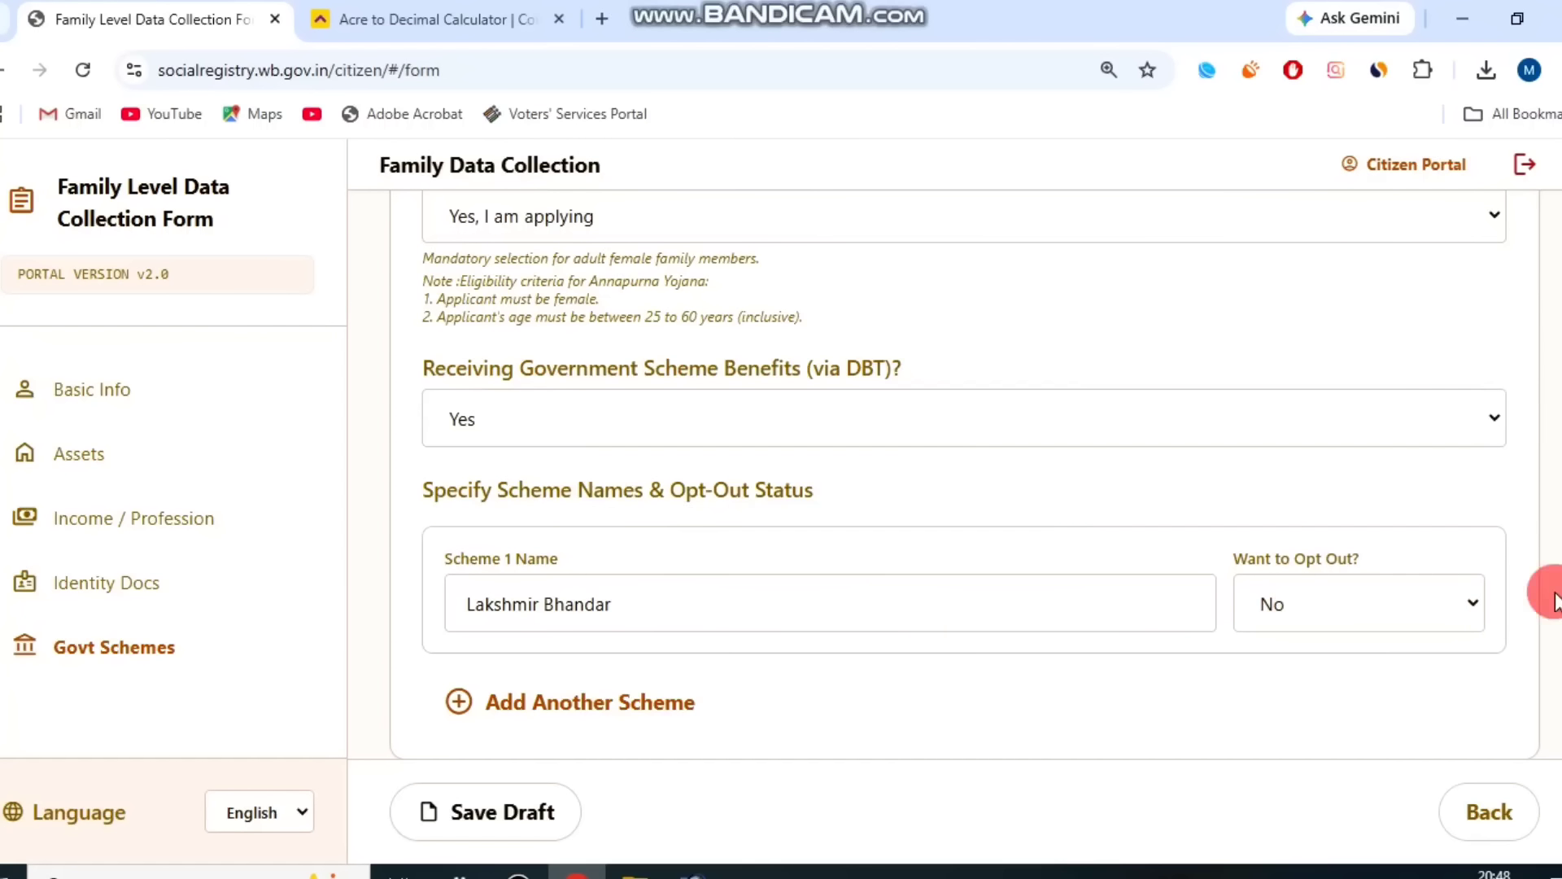
Set the opt-out answer for Lakshmir Bhandar to Yes and save the form as a draft
left_click_drag(1245, 553, 1355, 550)
left_click(1373, 601)
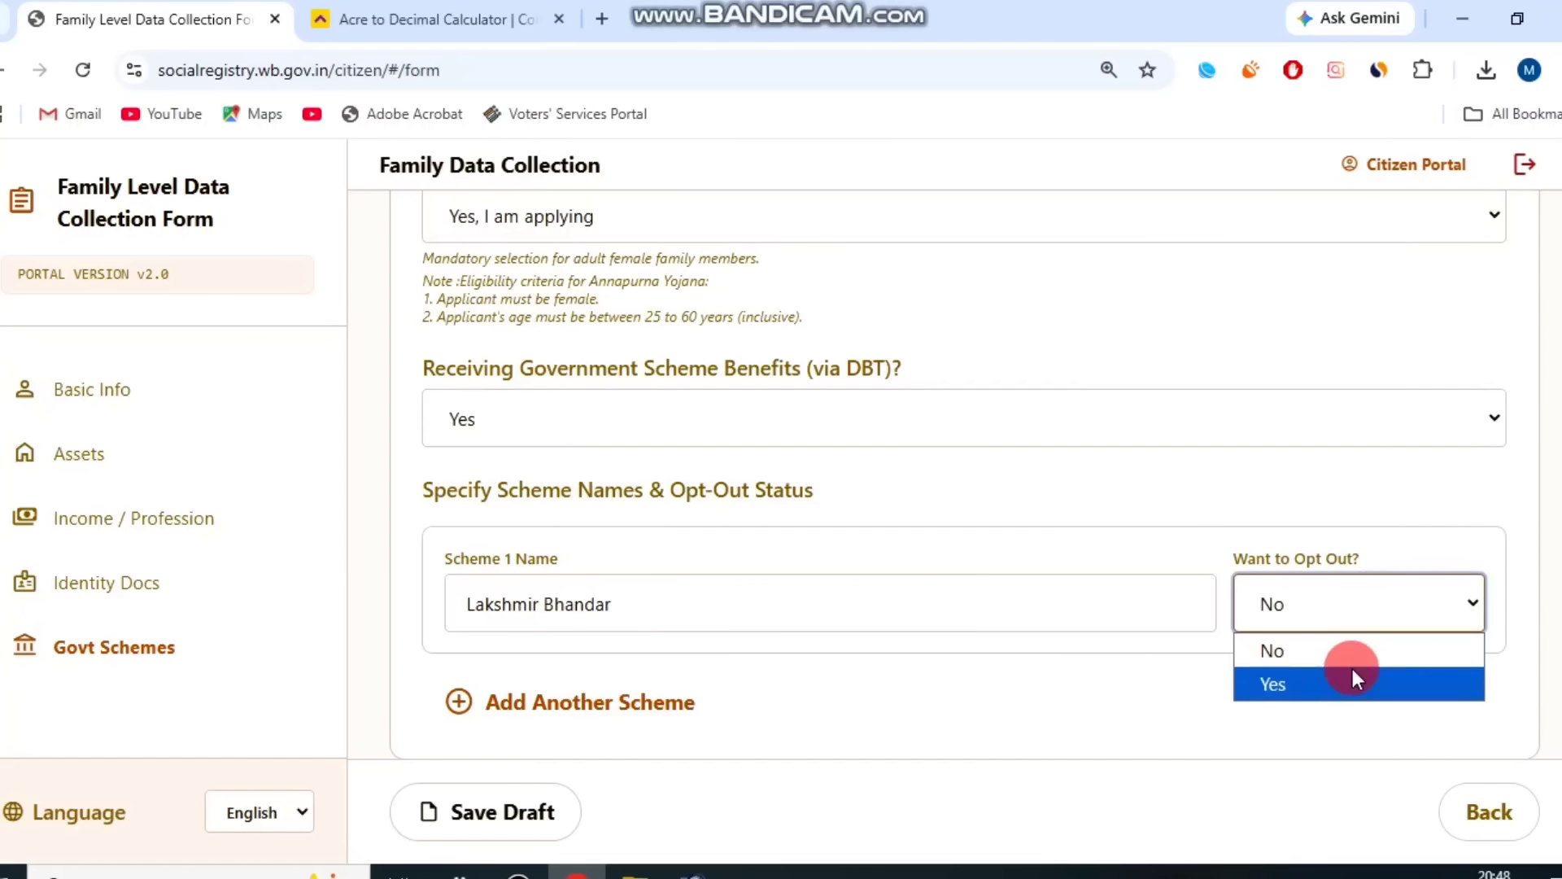
left_click(1352, 680)
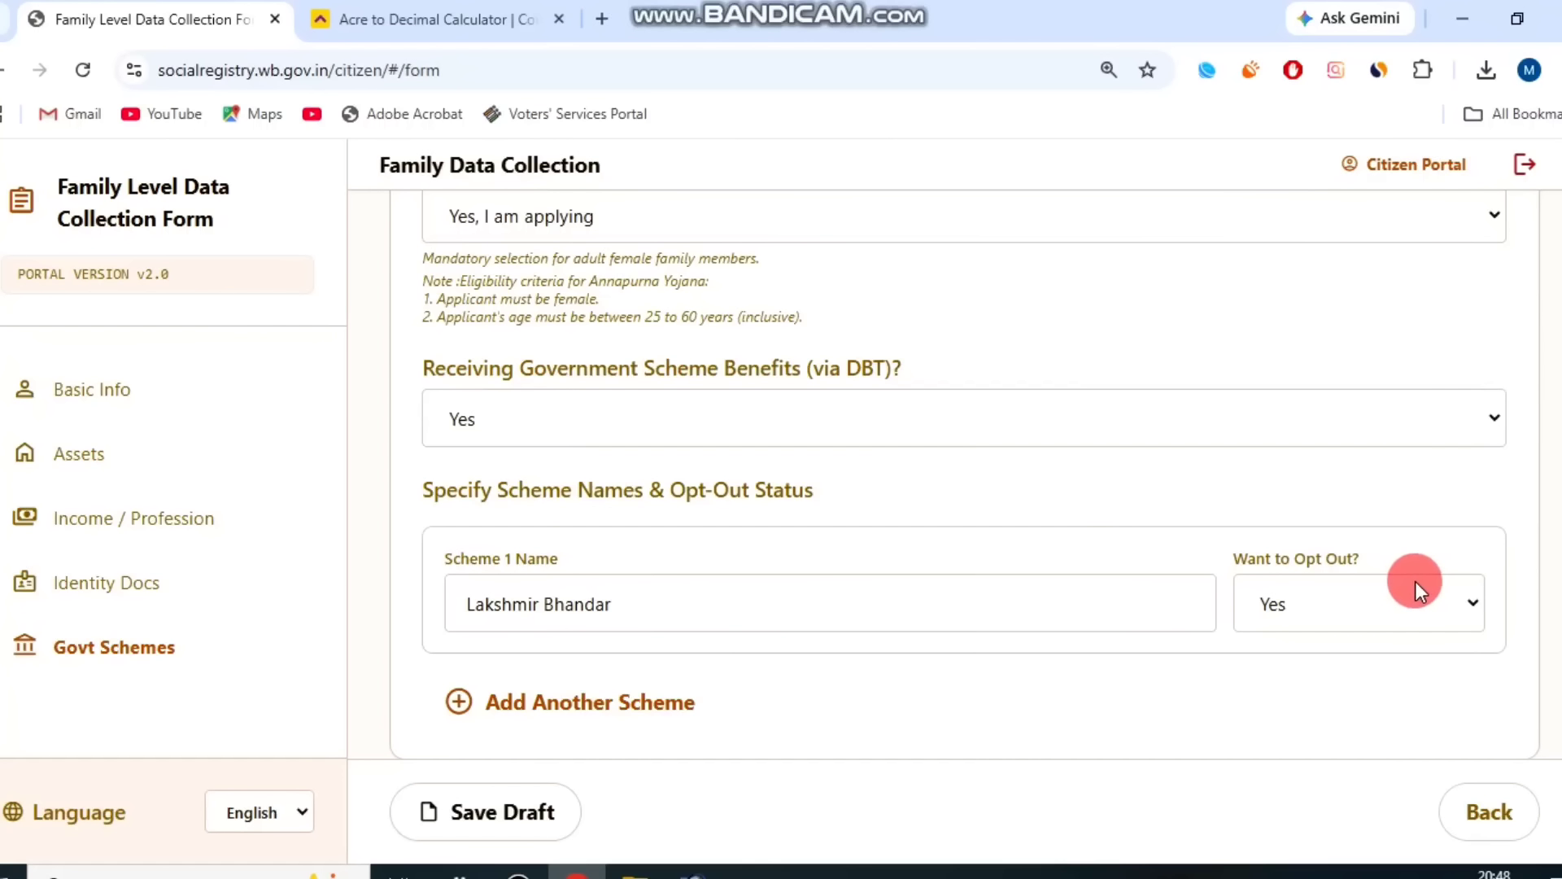
left_click(538, 812)
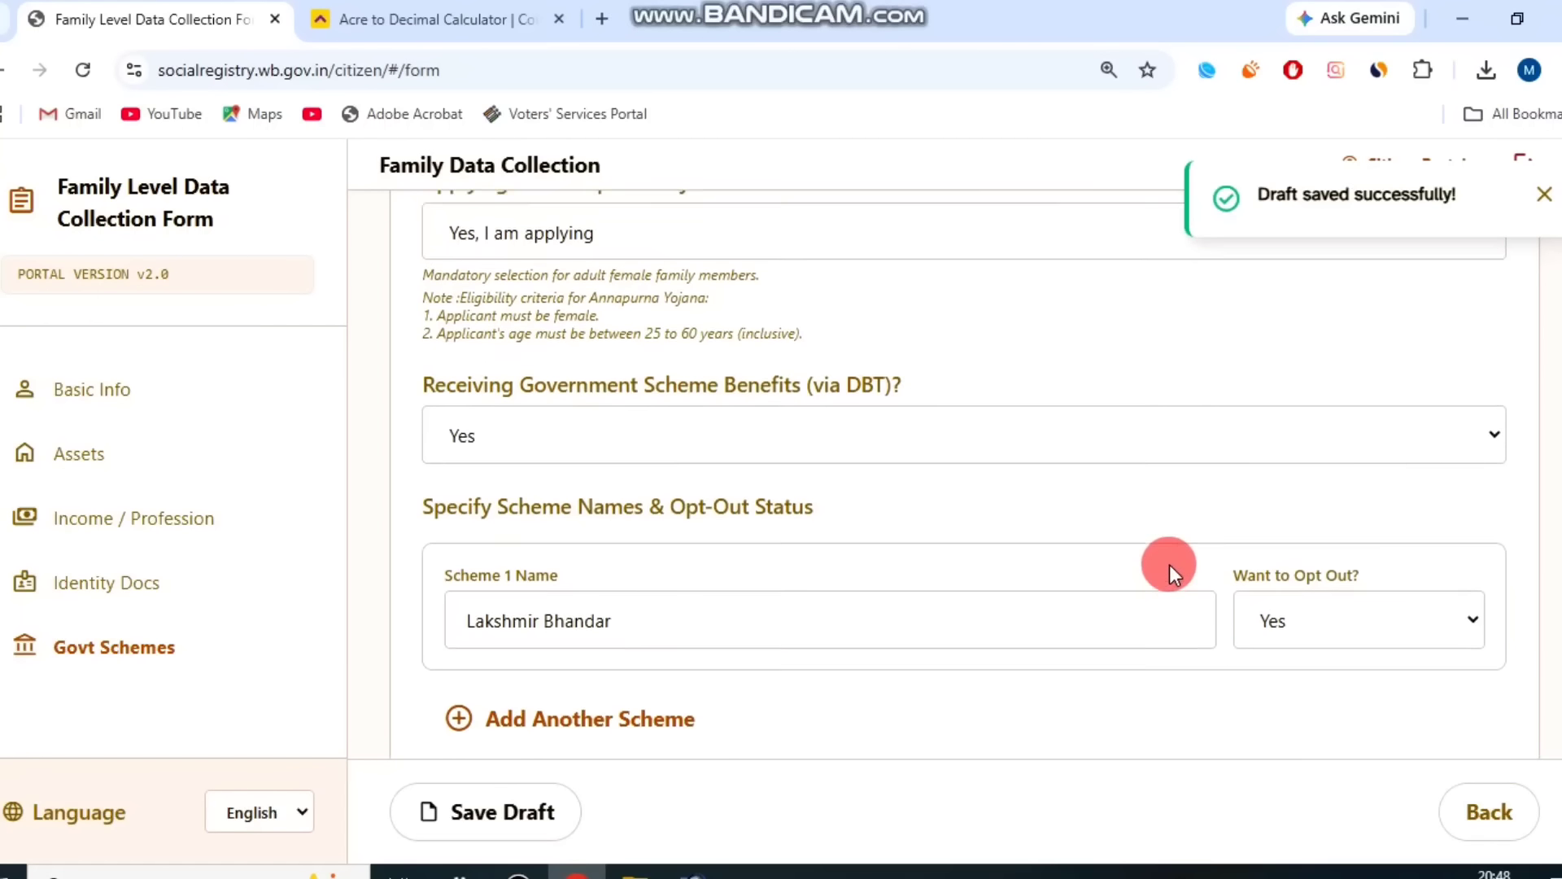
scroll(1169, 564, "up", 7)
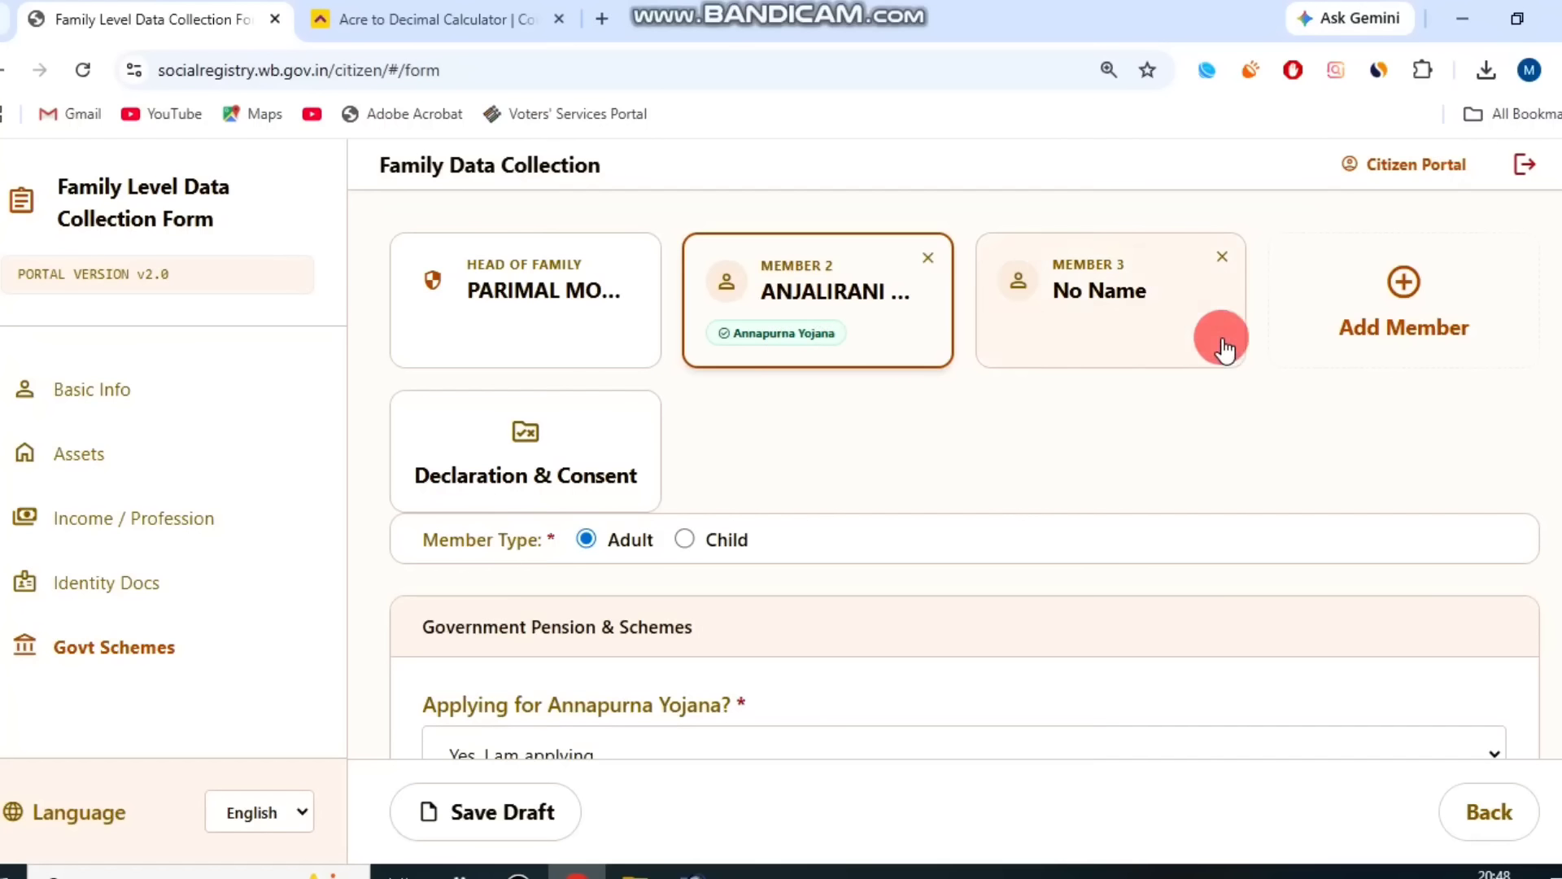
Open Member 3's record and set the relation with the head of family to Son
left_click(1129, 319)
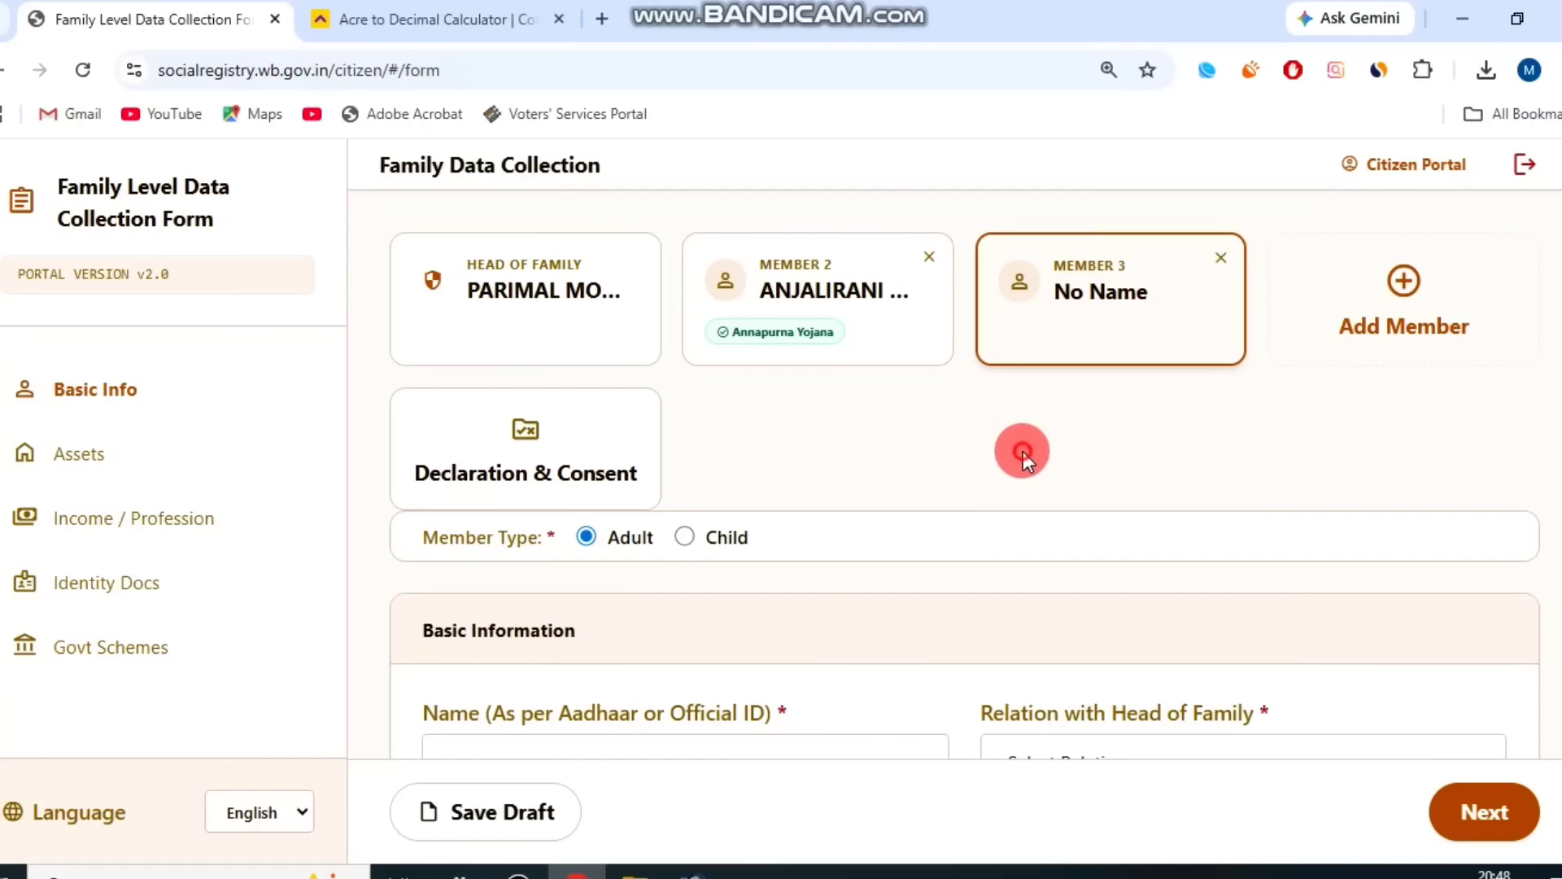
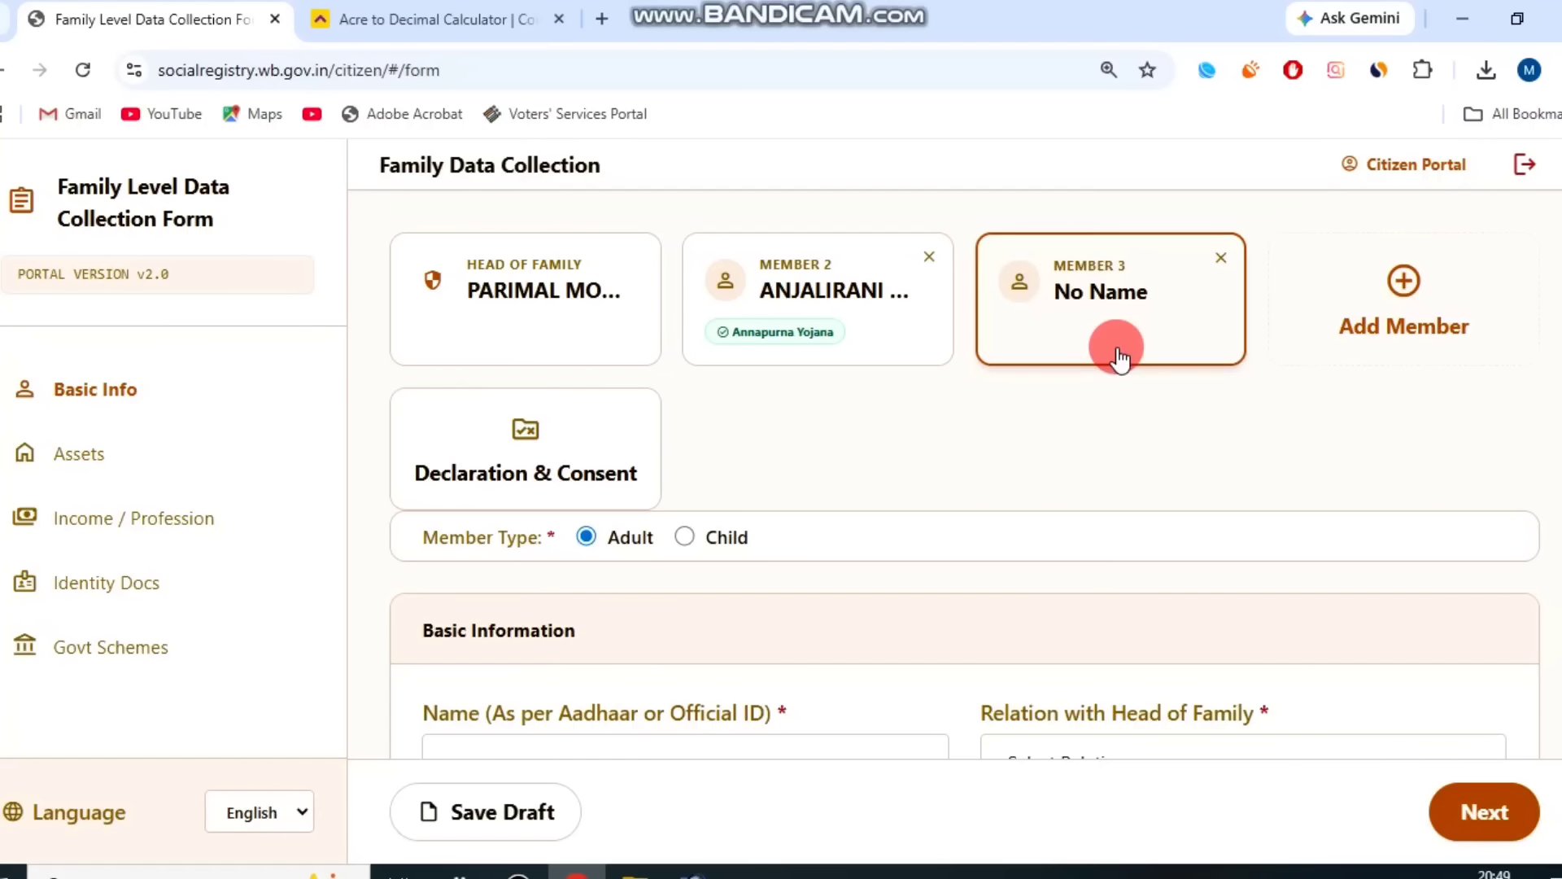
double_click(450, 543)
left_click(767, 509)
scroll(808, 504, "down", 1)
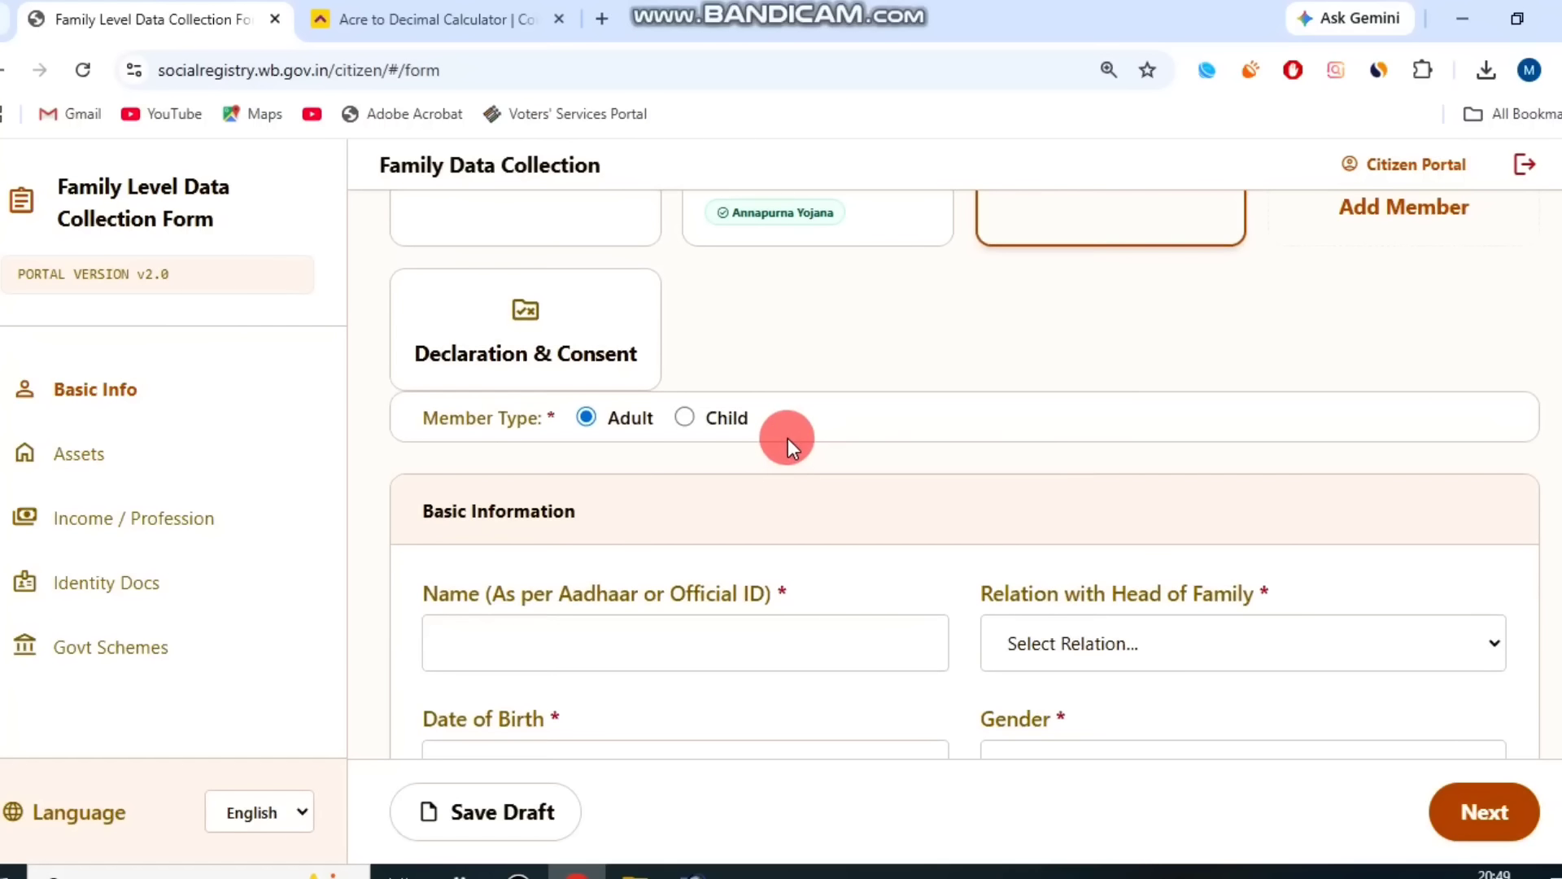
scroll(755, 547, "down", 1)
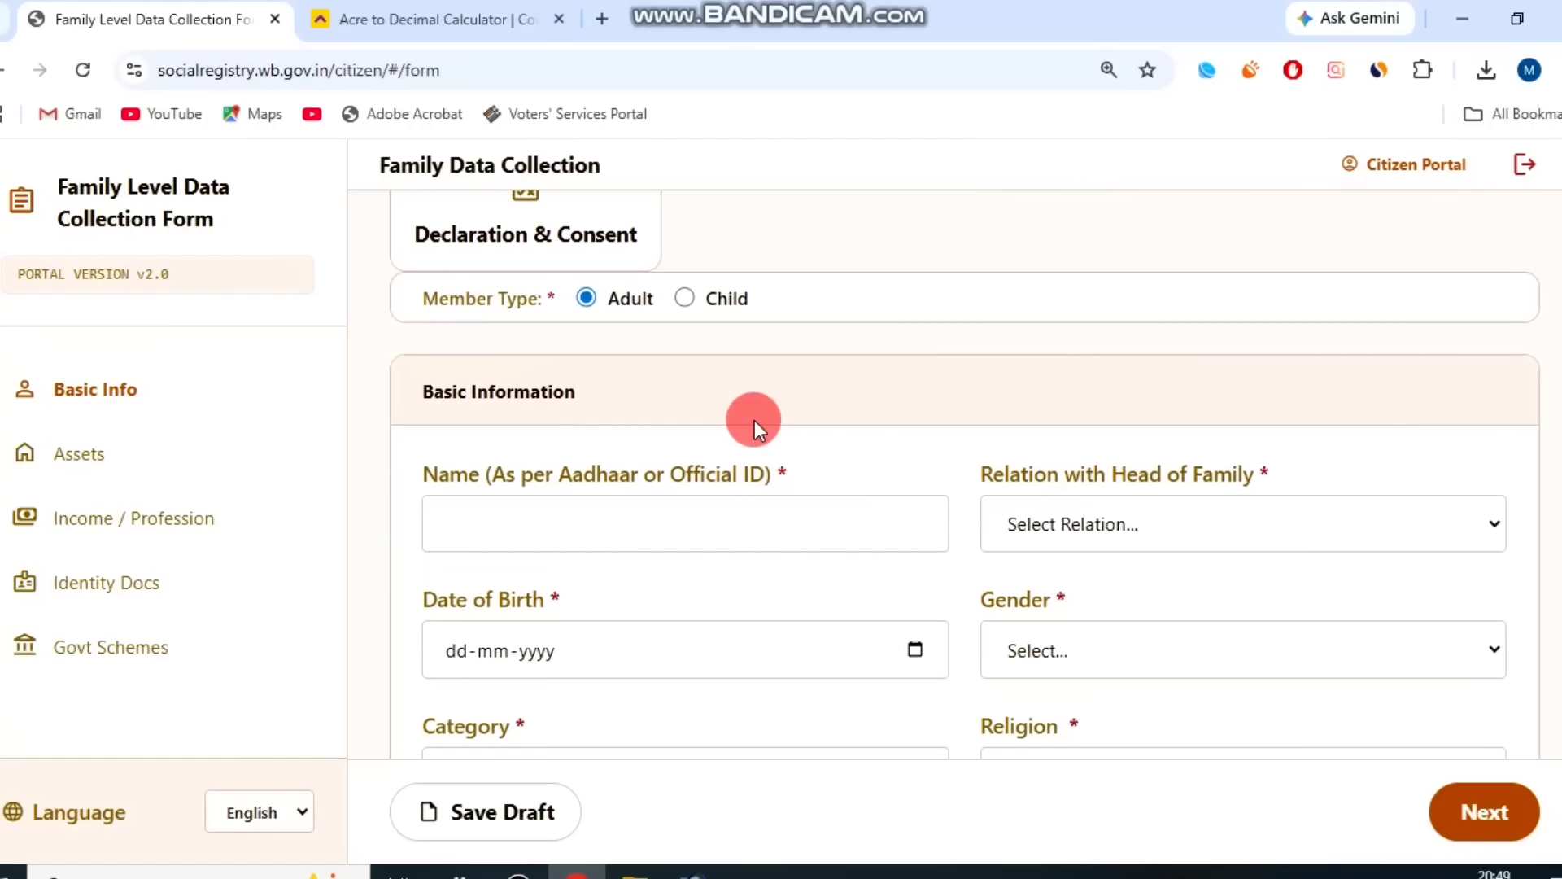
left_click_drag(433, 474, 744, 472)
left_click(774, 468)
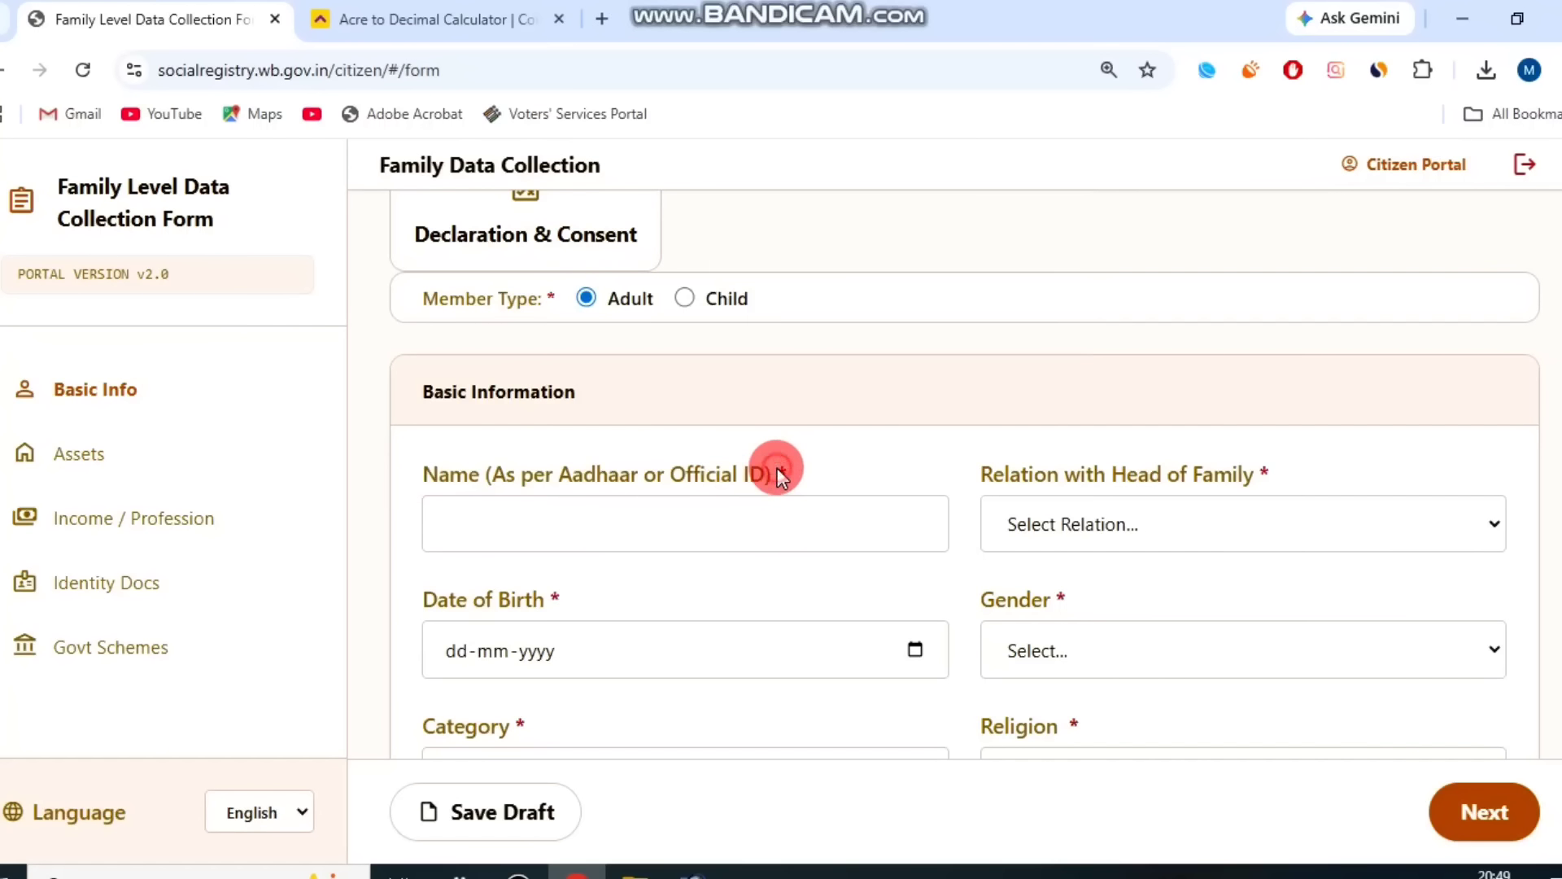
left_click_drag(980, 467, 1202, 475)
left_click(1199, 521)
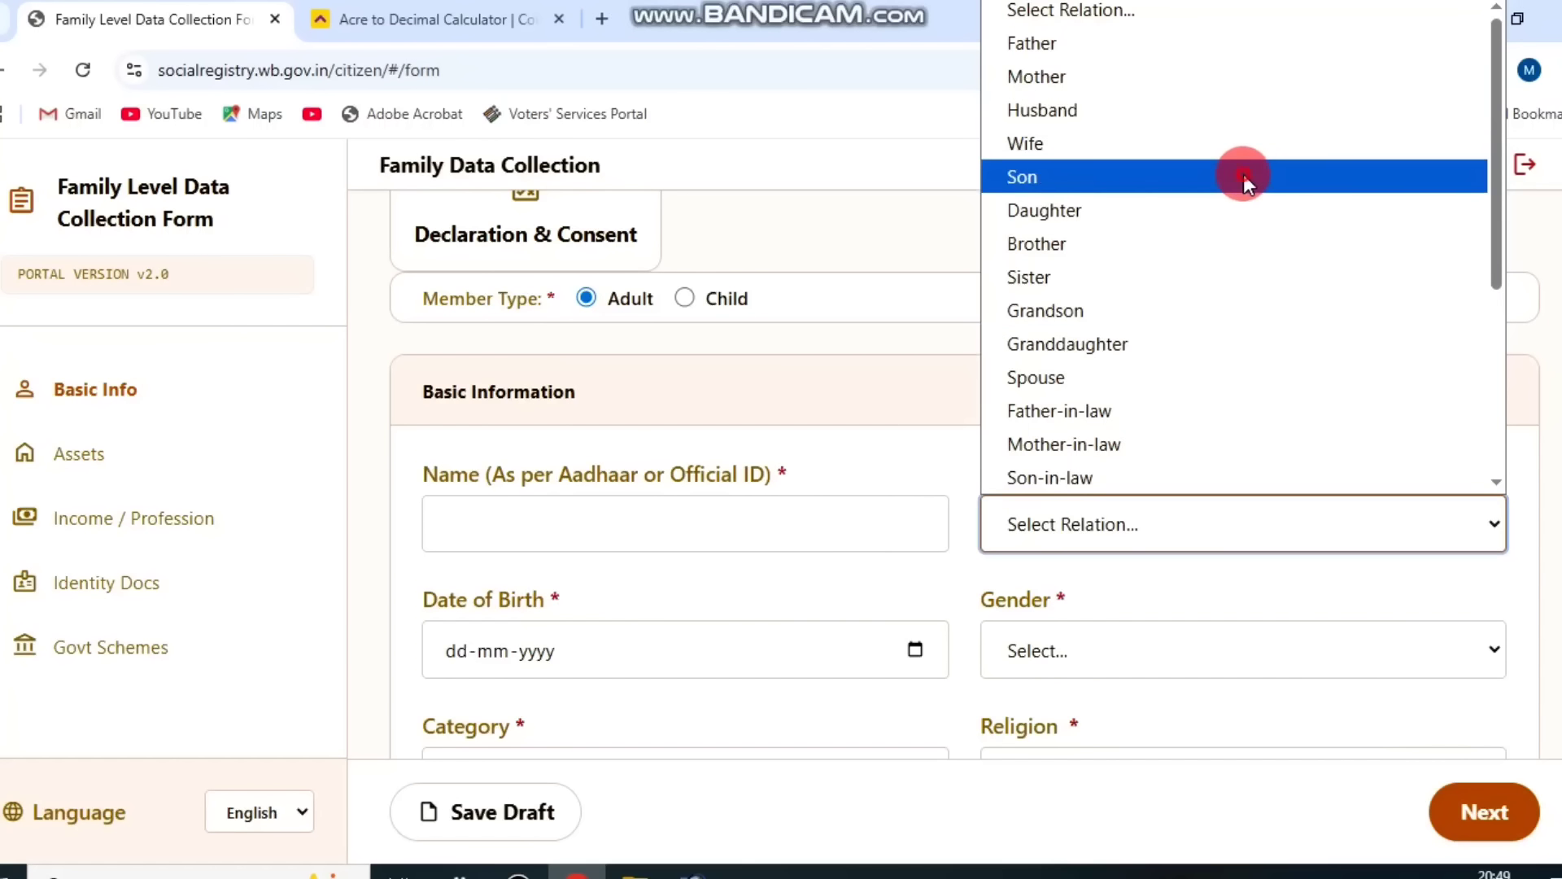
left_click(1243, 174)
Enter Member 3's date of birth and set the gender to Male
scroll(618, 457, "down", 3)
left_click_drag(422, 362, 563, 349)
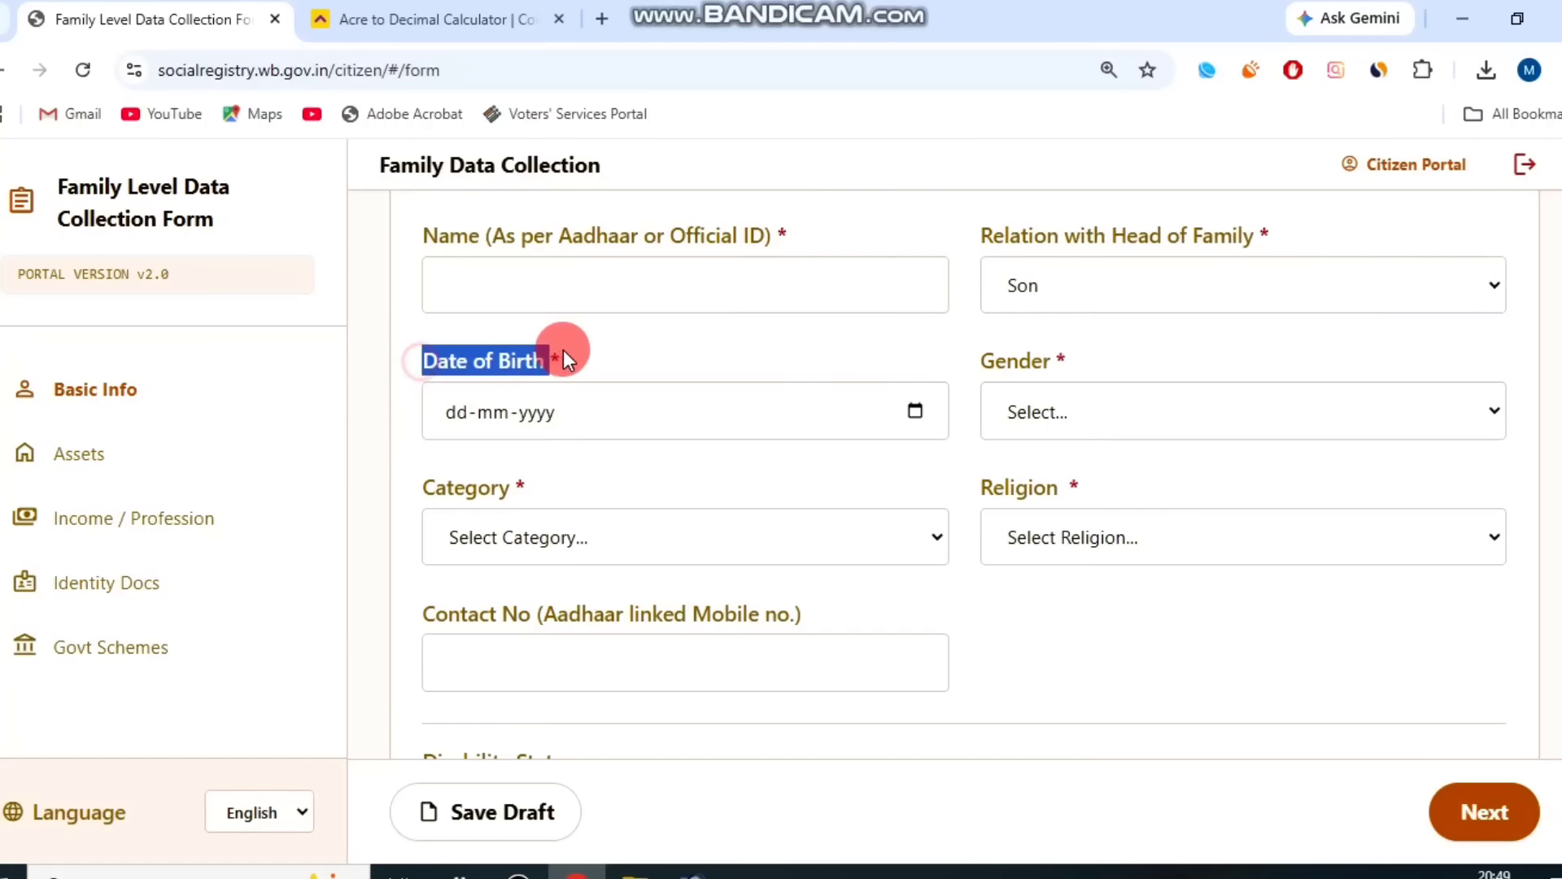
left_click(563, 350)
left_click_drag(990, 359, 1073, 361)
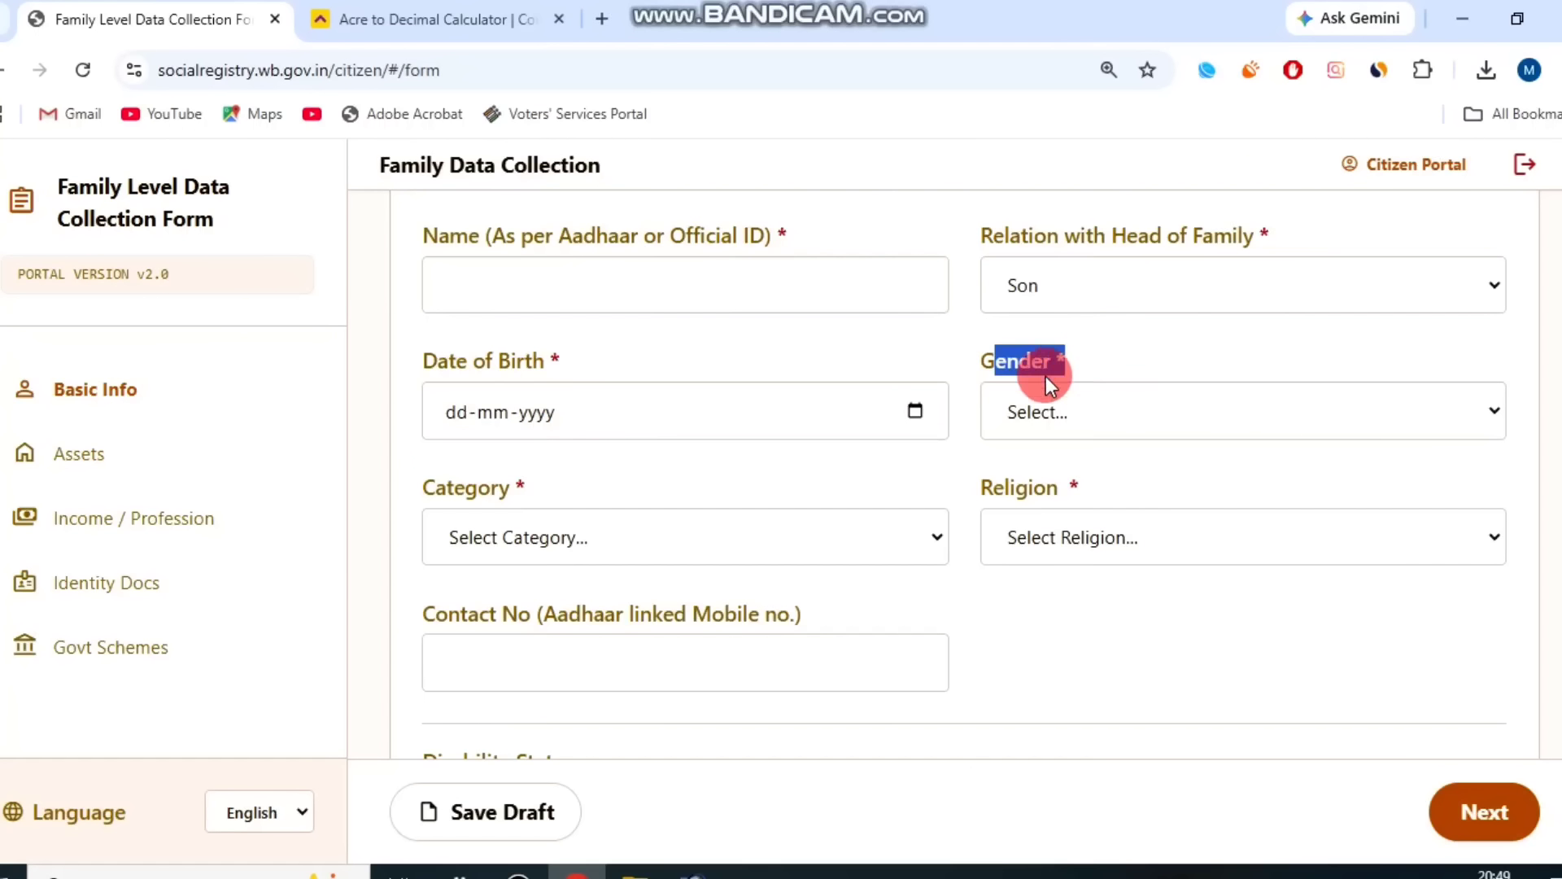
left_click(917, 411)
left_click(1143, 404)
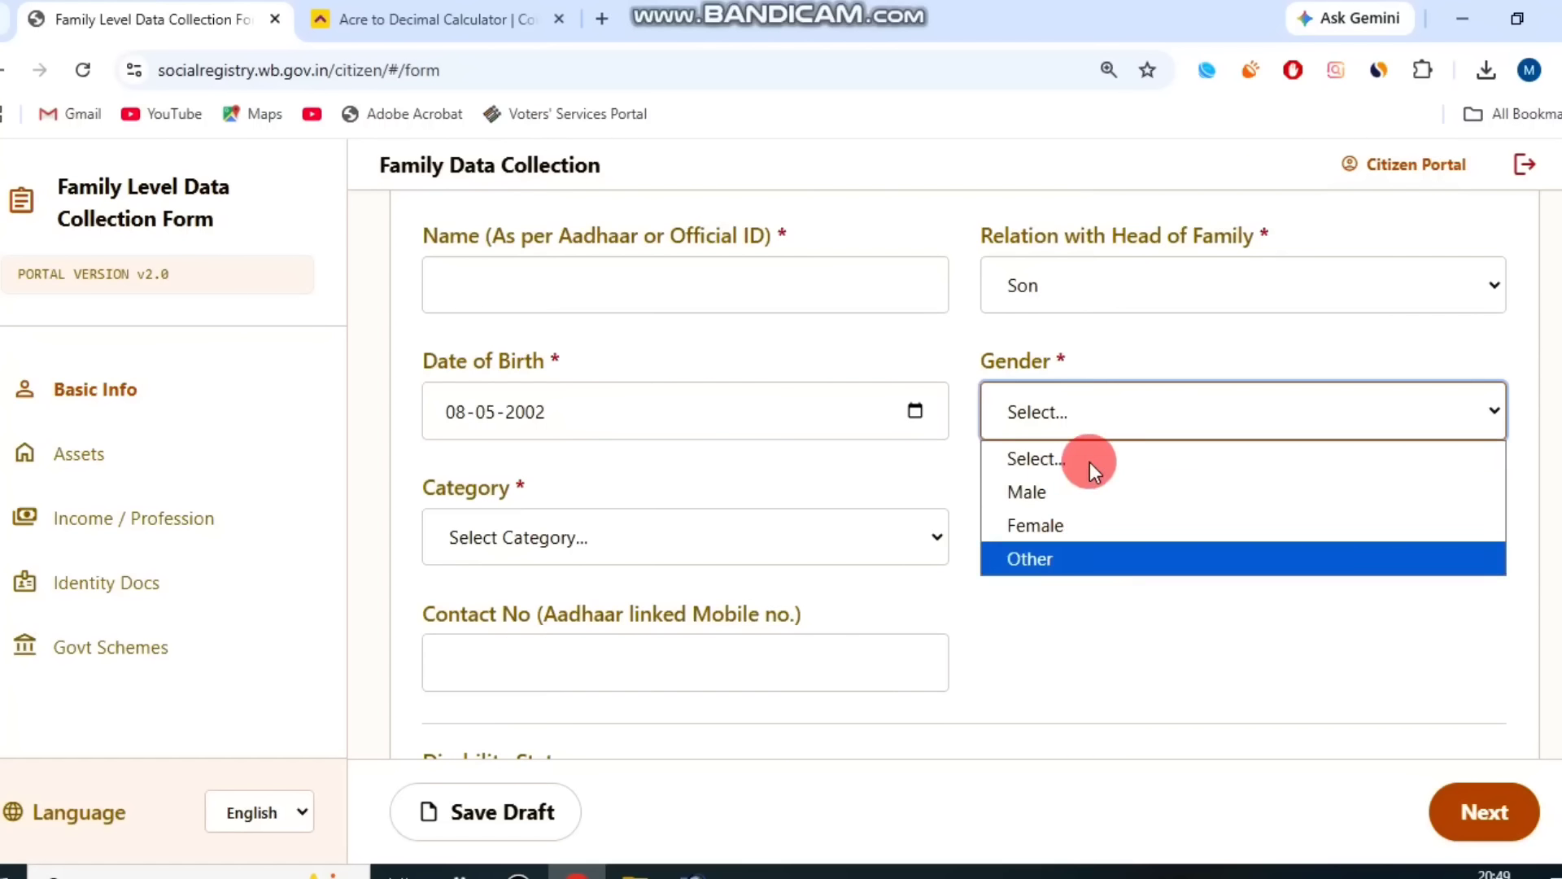
left_click(1027, 491)
Set Member 3's category to OBC (Other Backward Classes) and the religion to Hinduism
left_click_drag(423, 488, 599, 494)
left_click(633, 540)
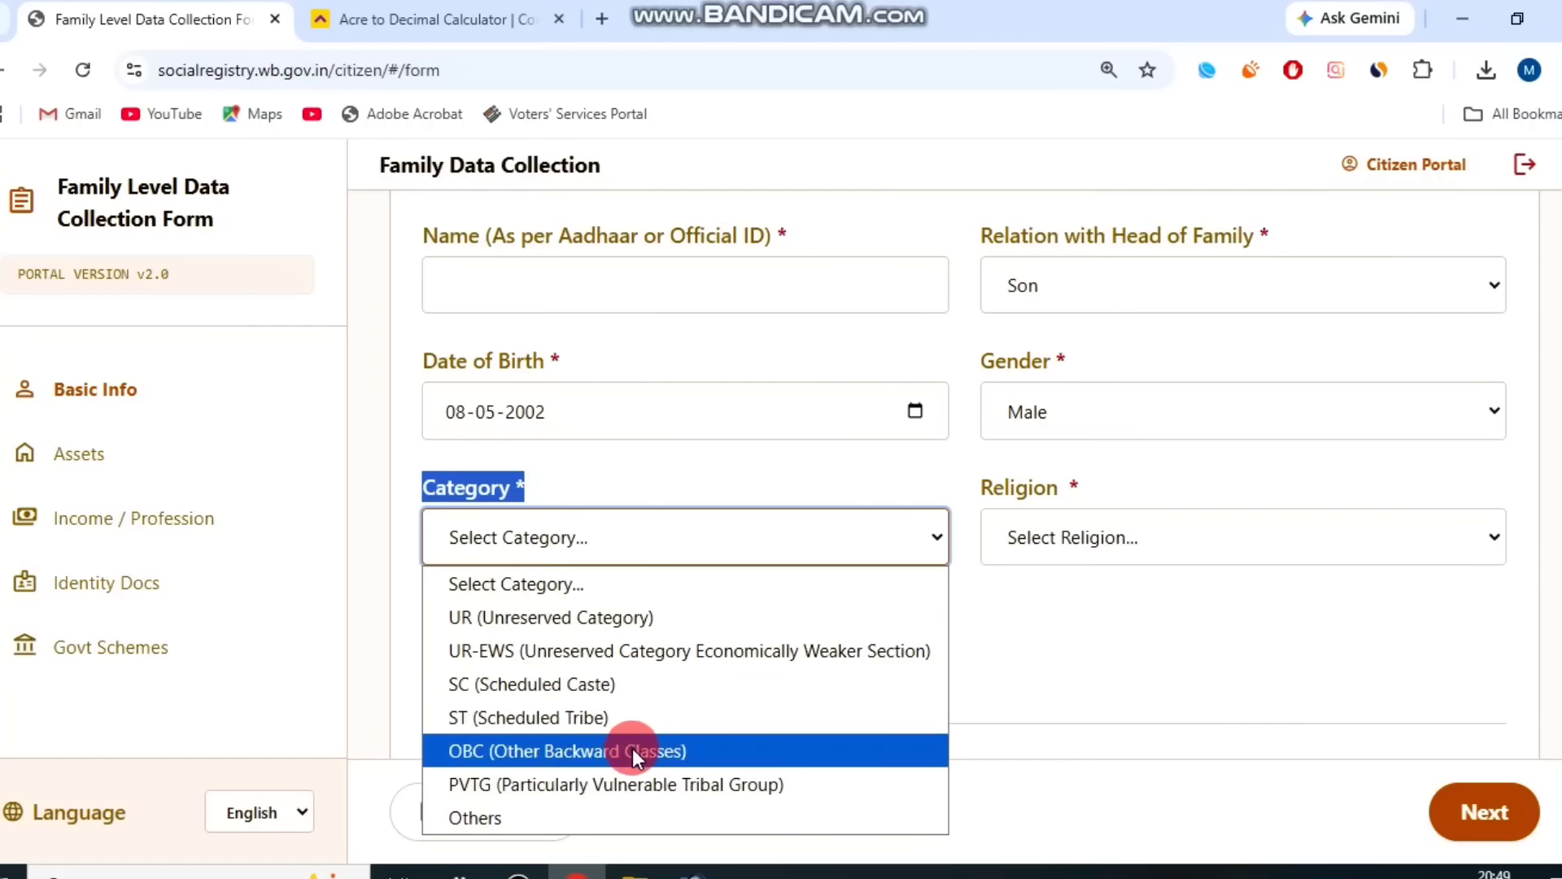
left_click(655, 752)
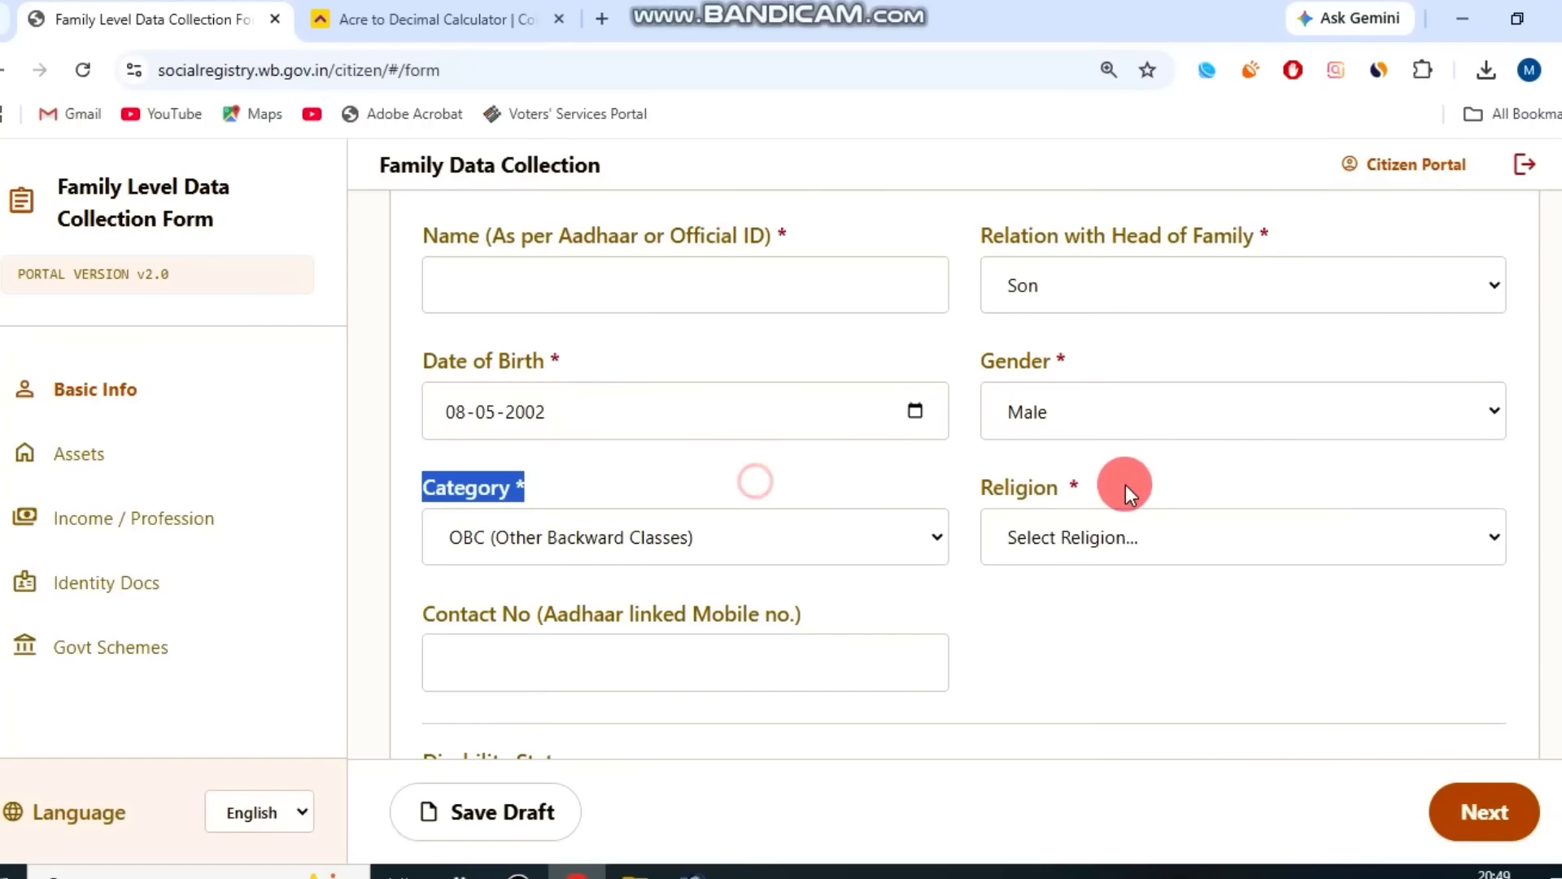
scroll(1151, 482, "down", 1)
scroll(1155, 481, "down", 1)
left_click_drag(979, 366, 1144, 418)
left_click(1149, 421)
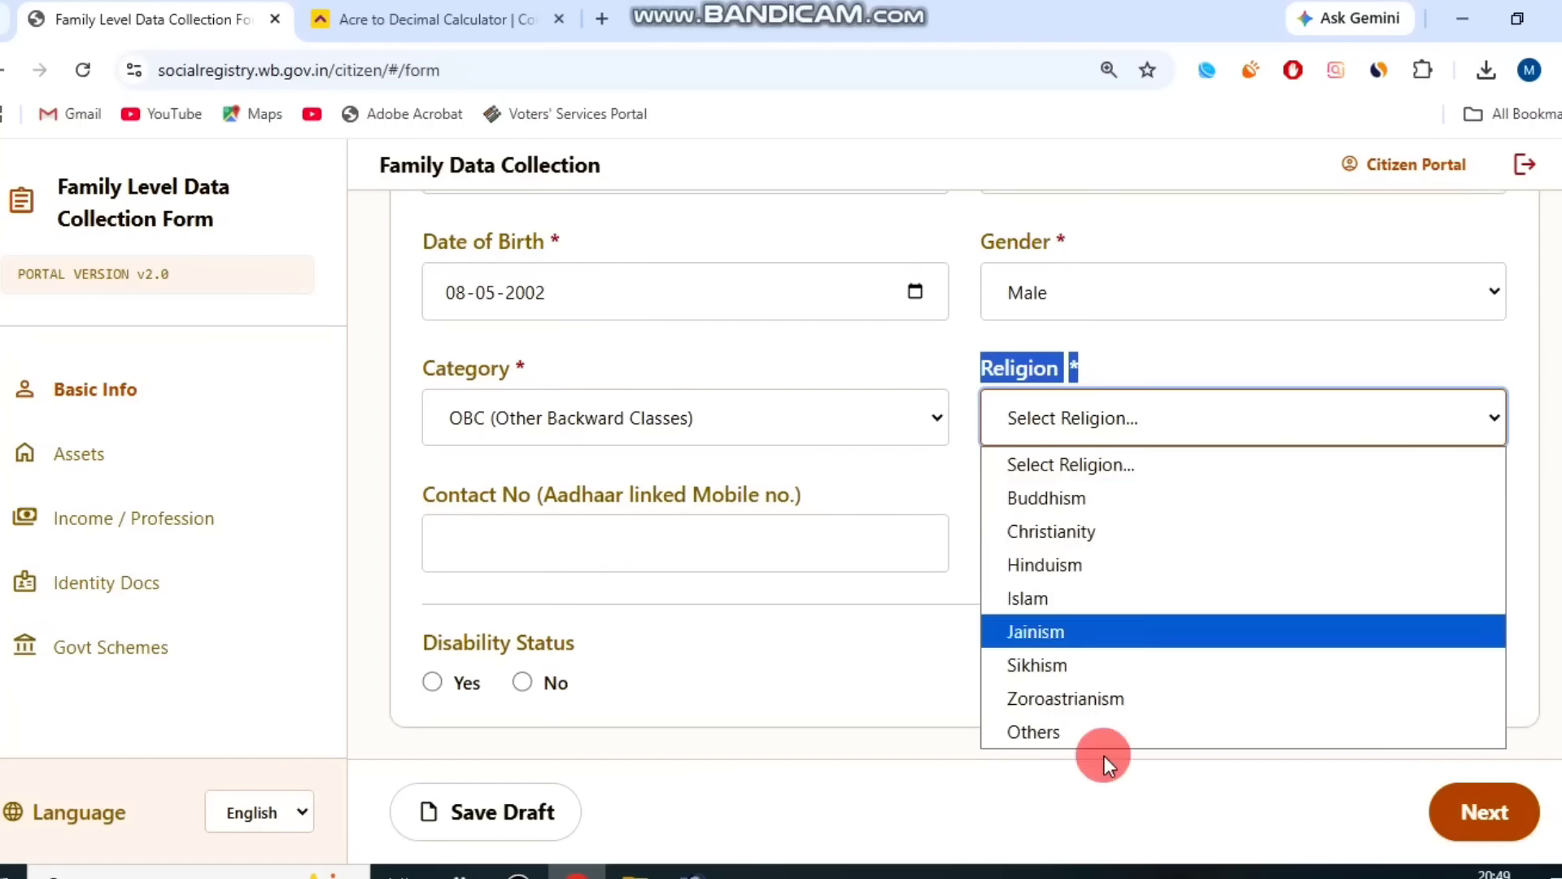
left_click(1116, 567)
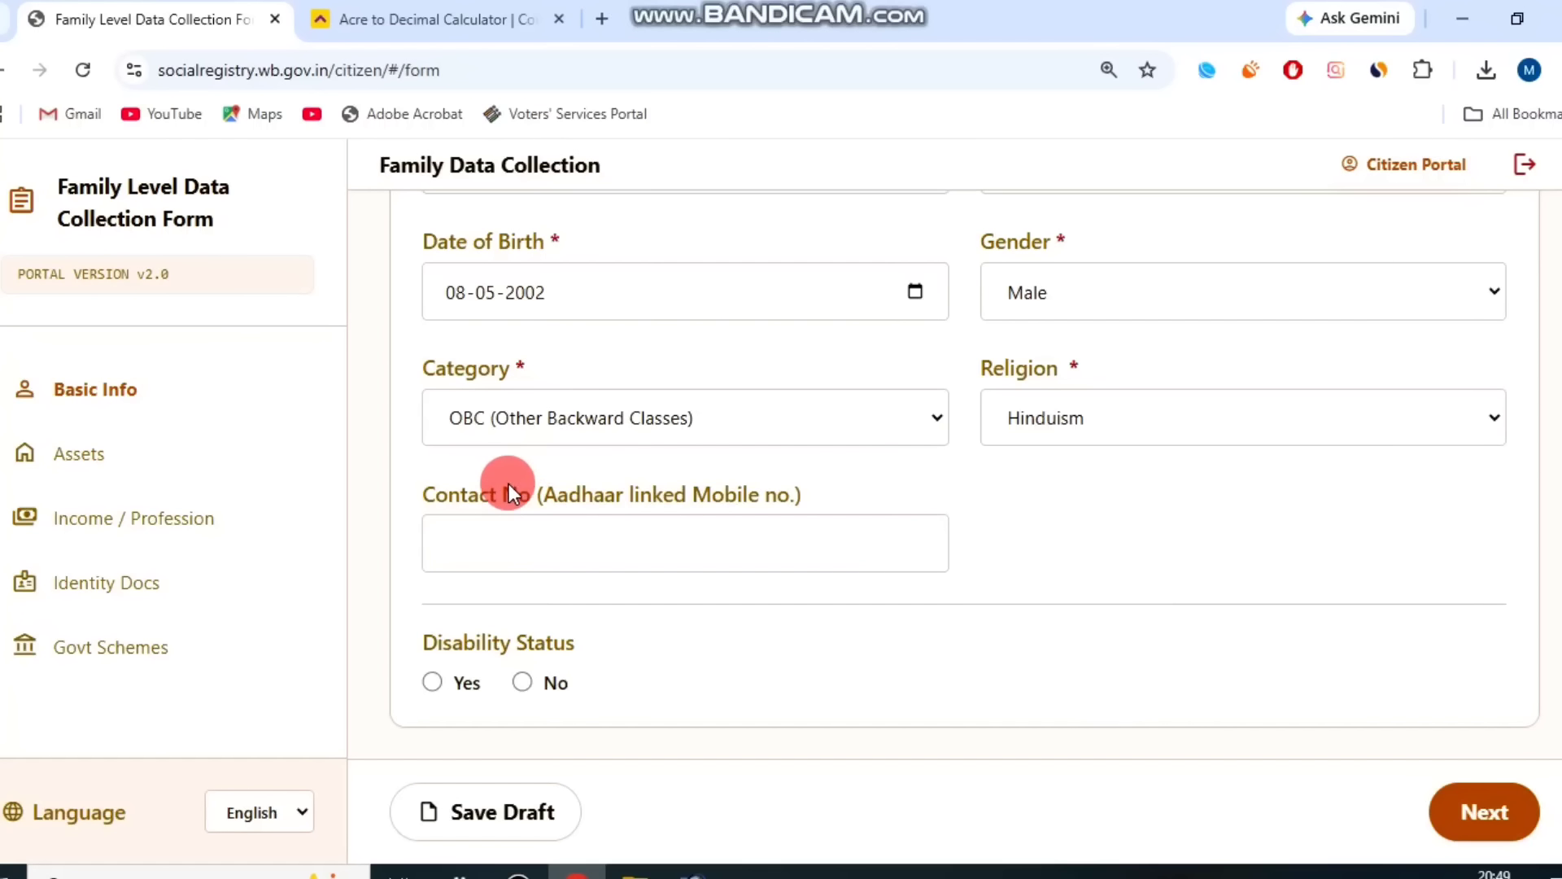
Leave the contact number blank and set Member 3's disability status to No
left_click_drag(506, 482, 875, 482)
left_click(875, 482)
scroll(877, 495, "down", 3)
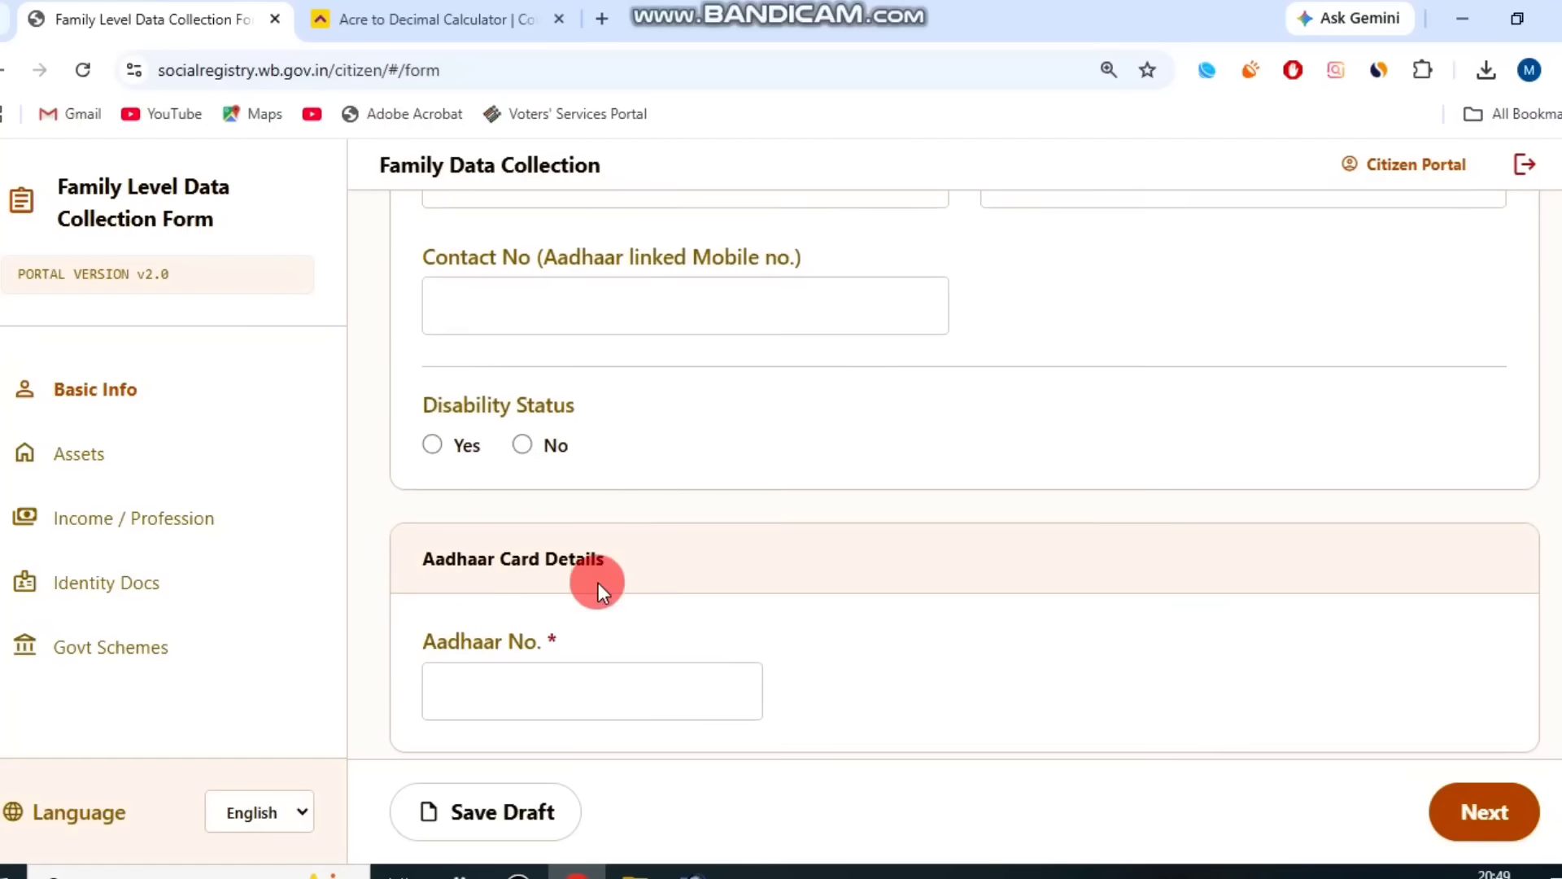
left_click_drag(436, 408, 656, 407)
left_click(379, 452)
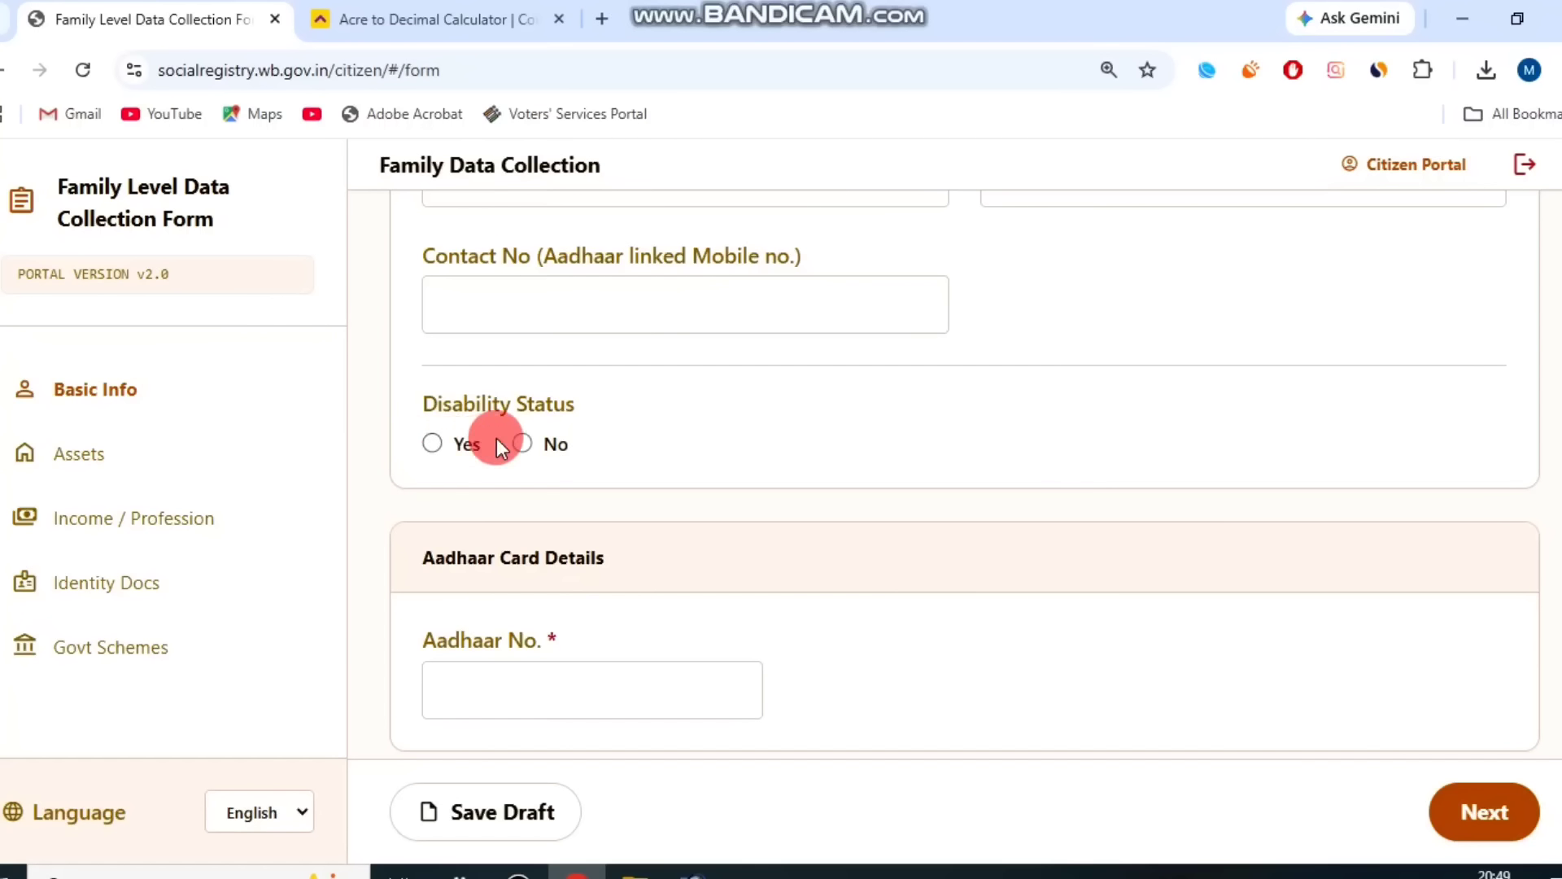
left_click(432, 444)
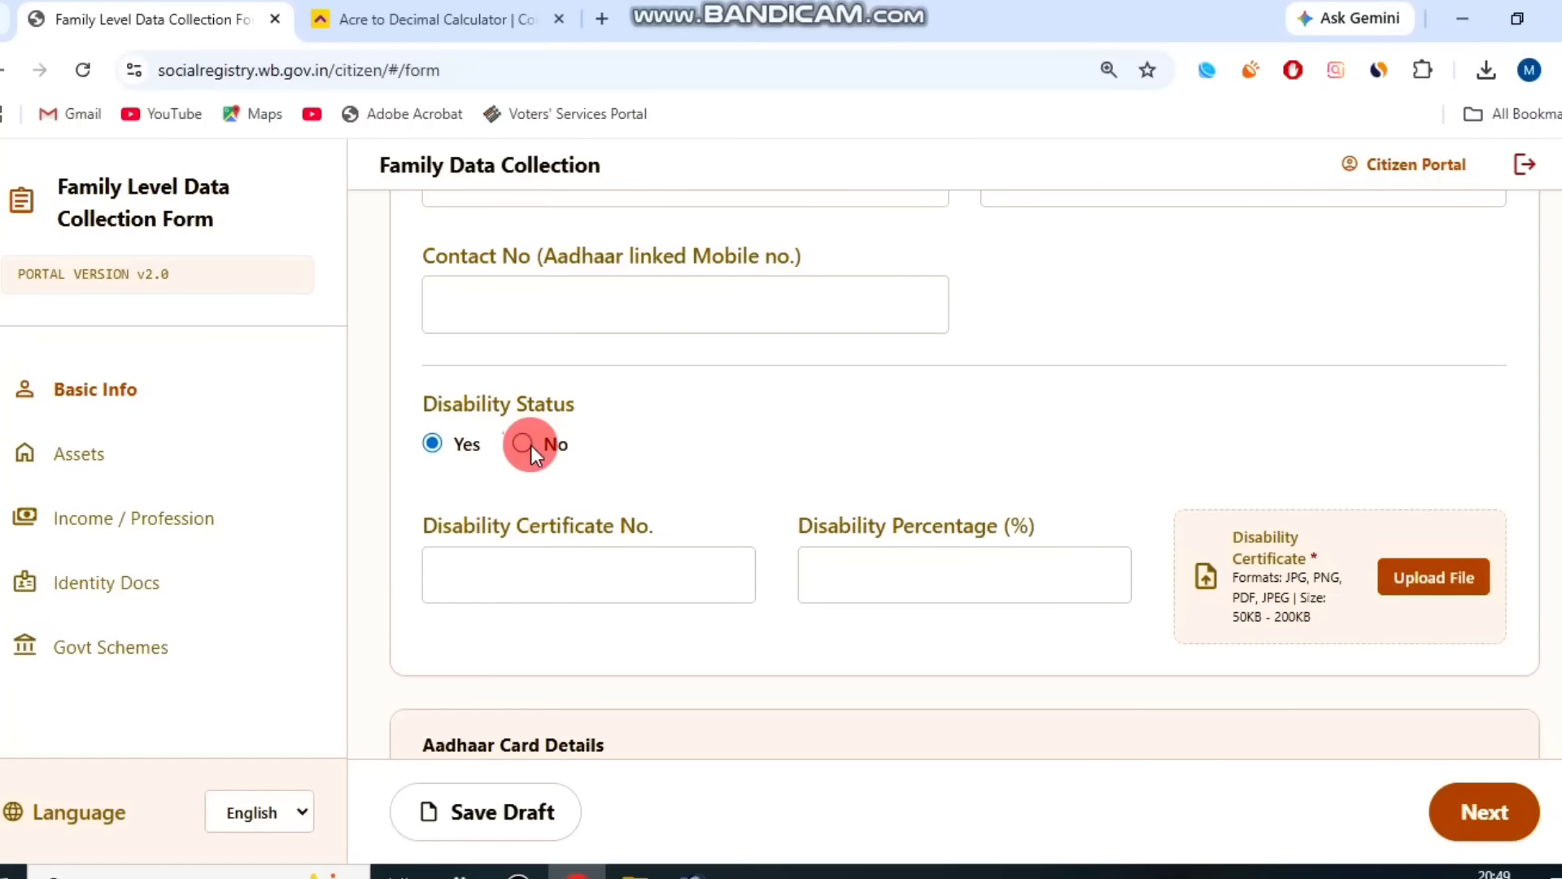
left_click(523, 443)
Enter Member 3's Aadhaar number in the Aadhaar card details
scroll(697, 440, "down", 3)
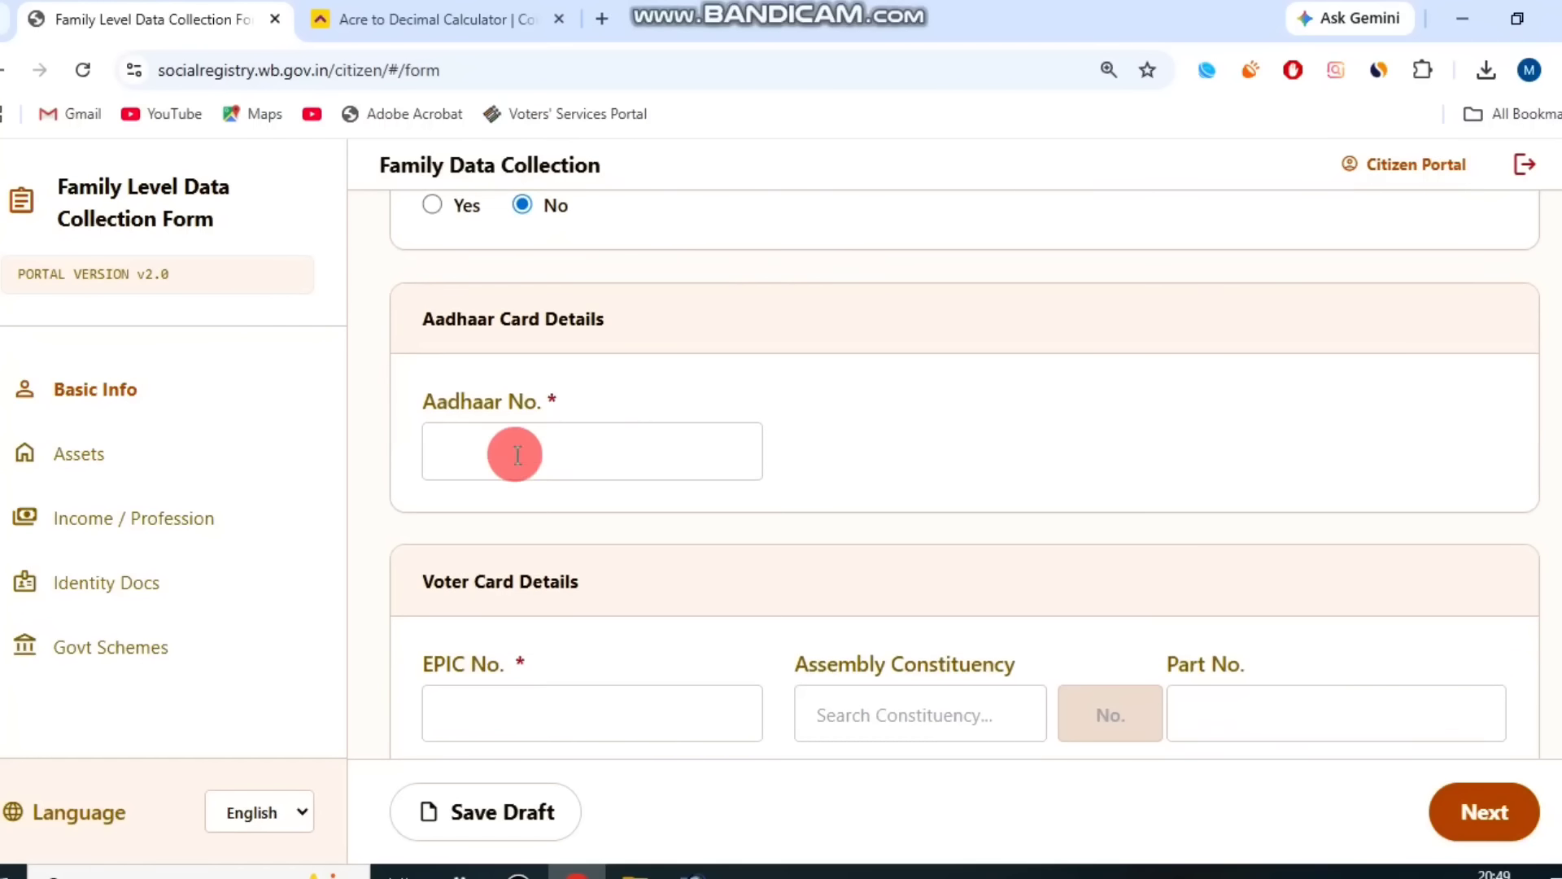
left_click_drag(428, 324, 647, 383)
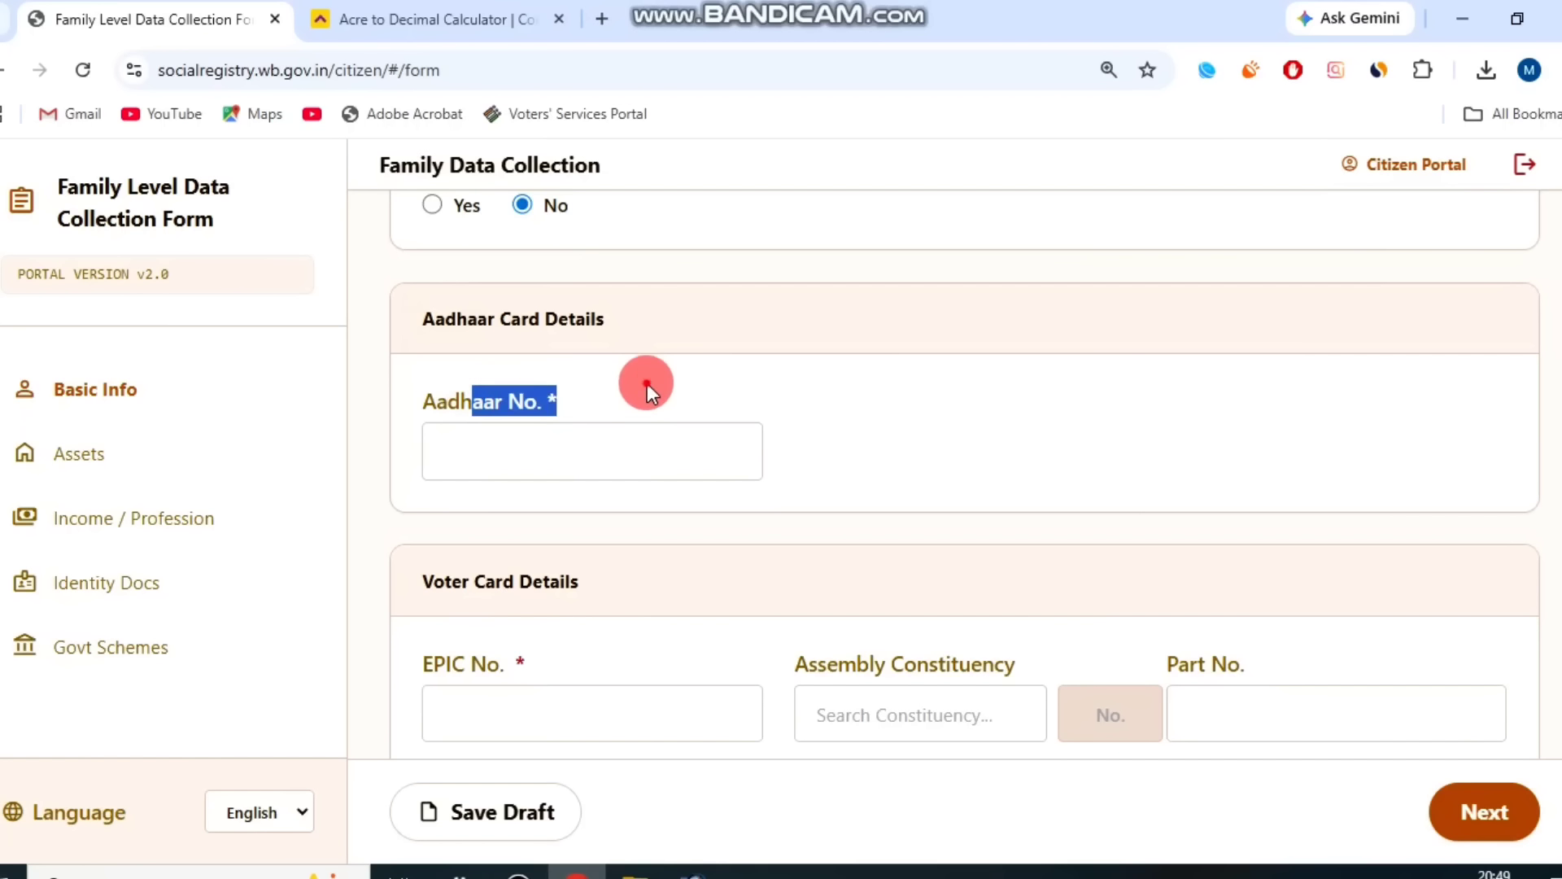
left_click(646, 383)
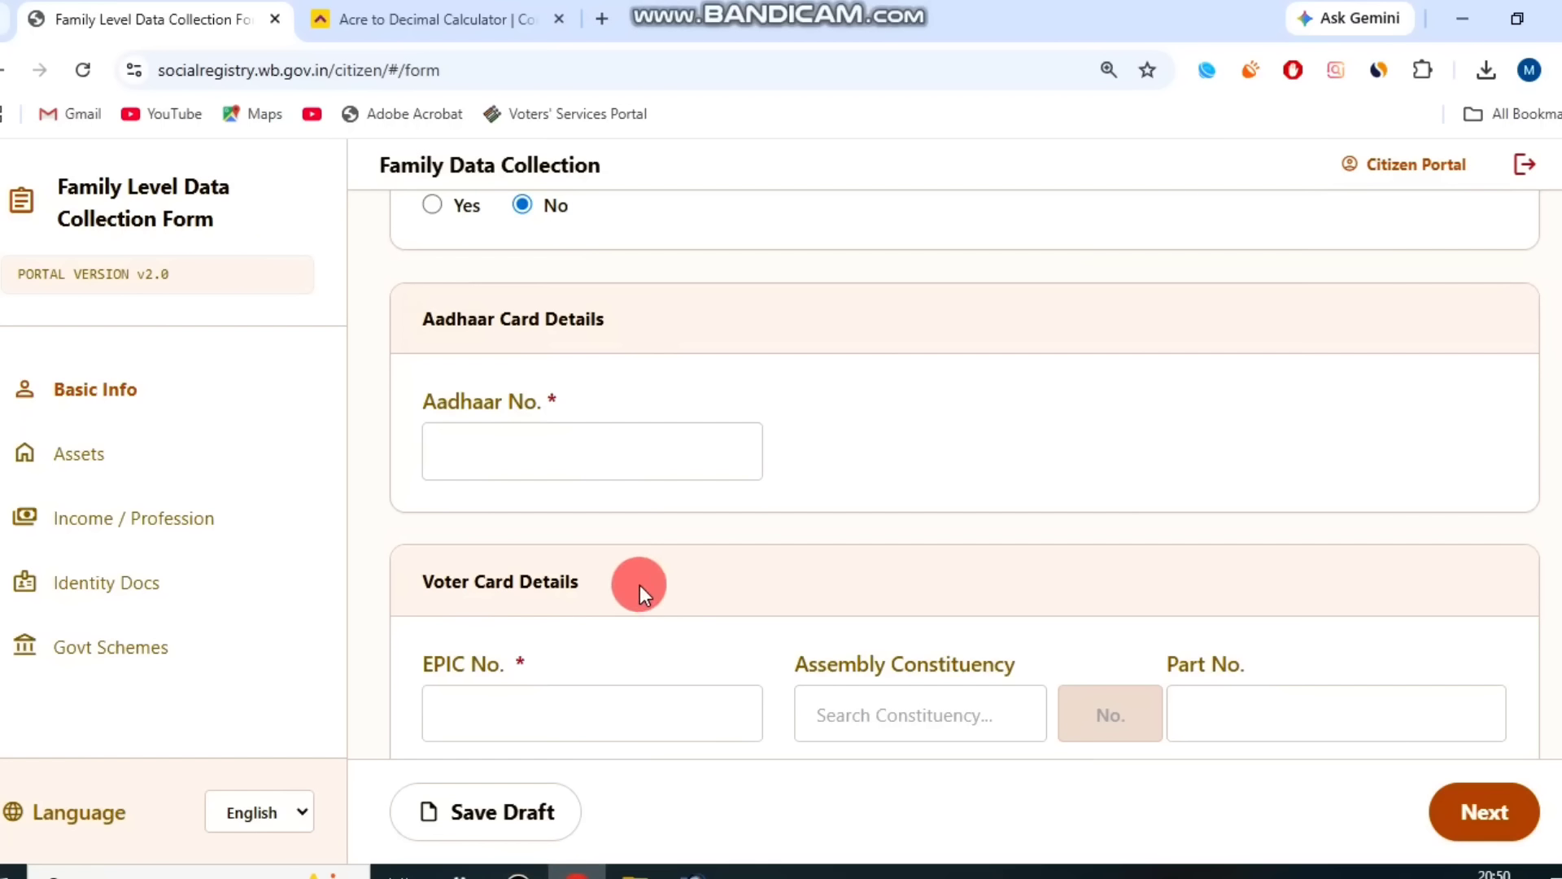
left_click(521, 871)
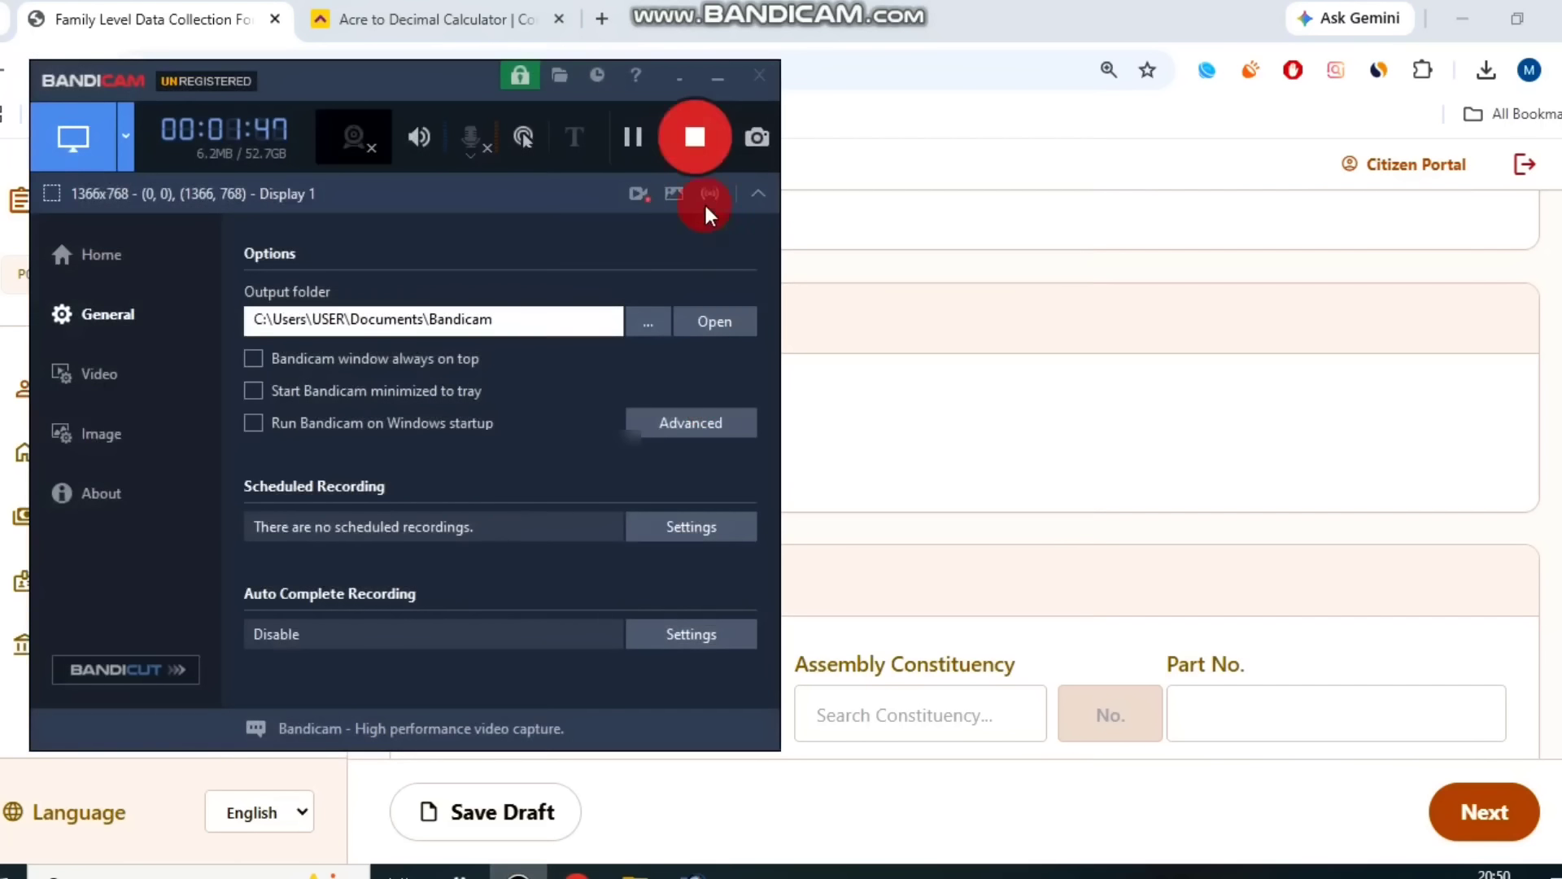
left_click(631, 136)
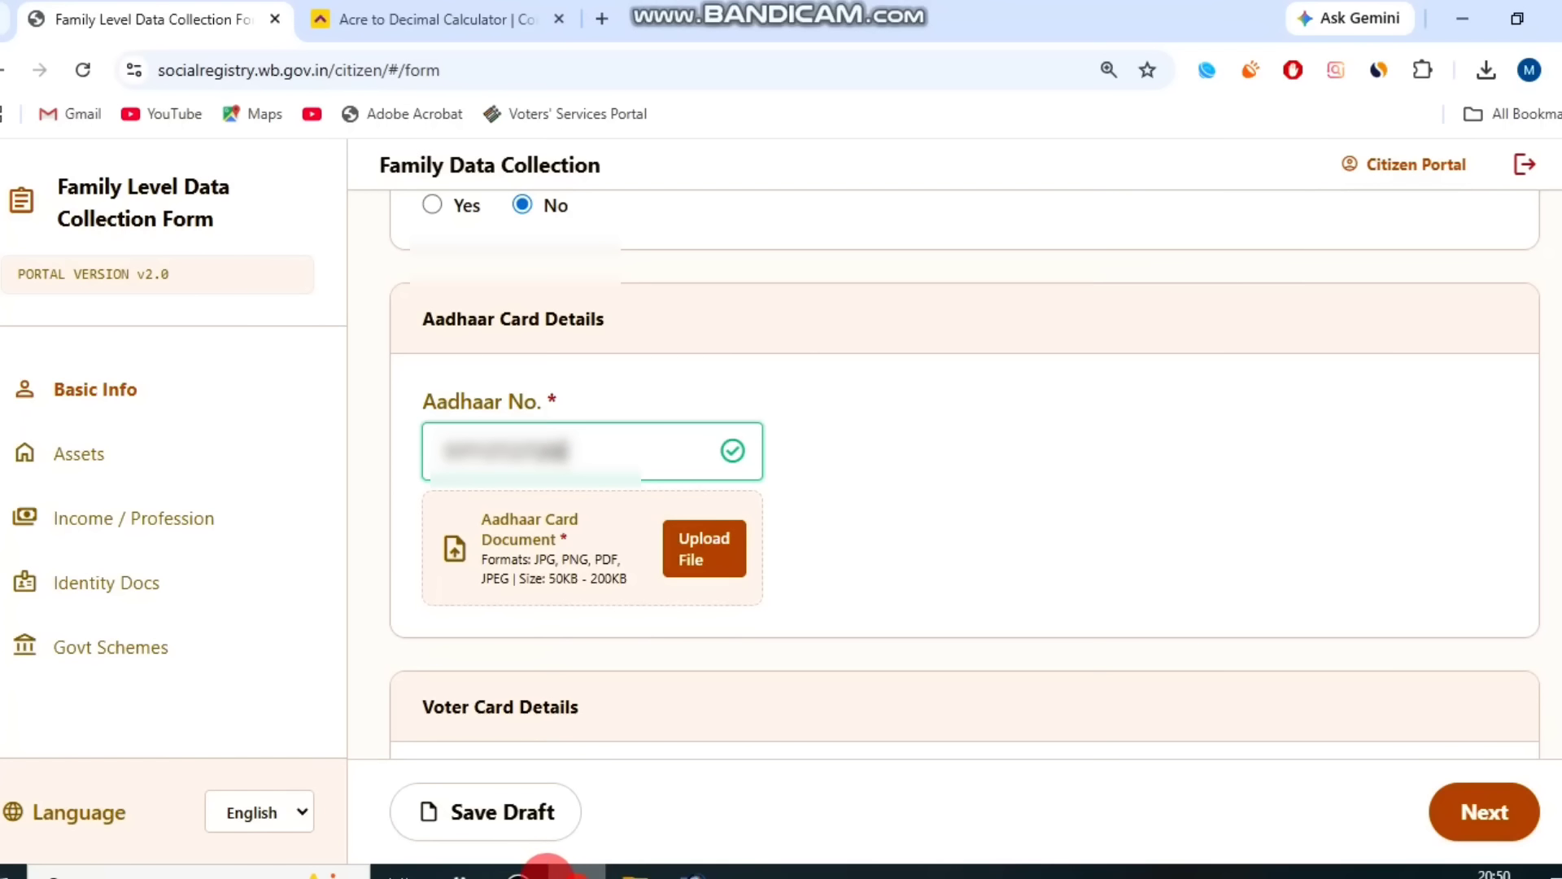
left_click(519, 874)
left_click(632, 138)
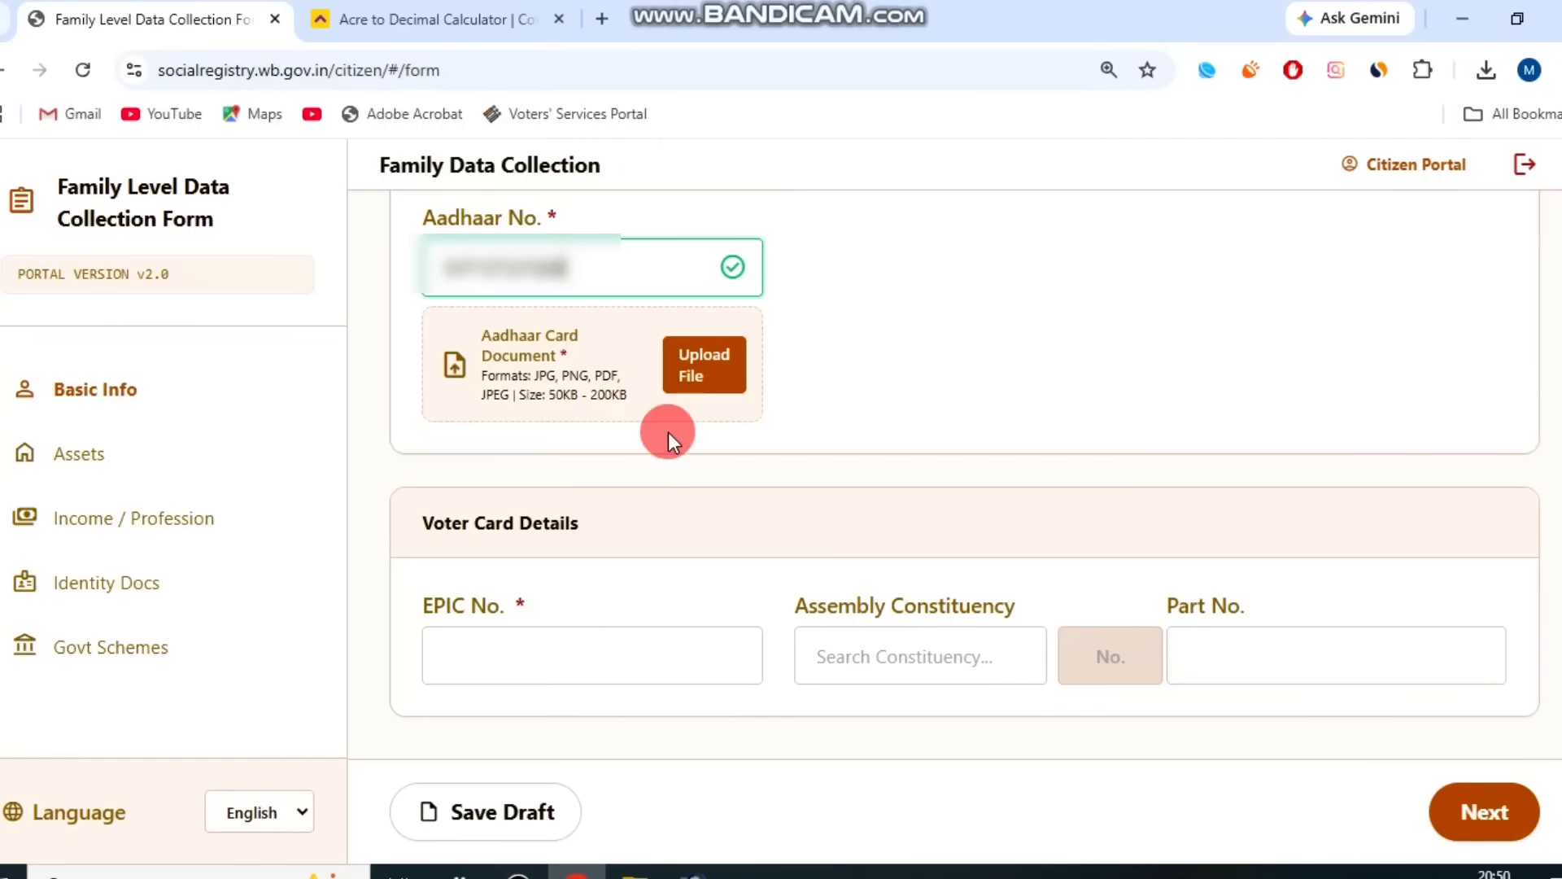
Enter Member 3's EPIC number in the voter card details
left_click_drag(422, 525, 566, 527)
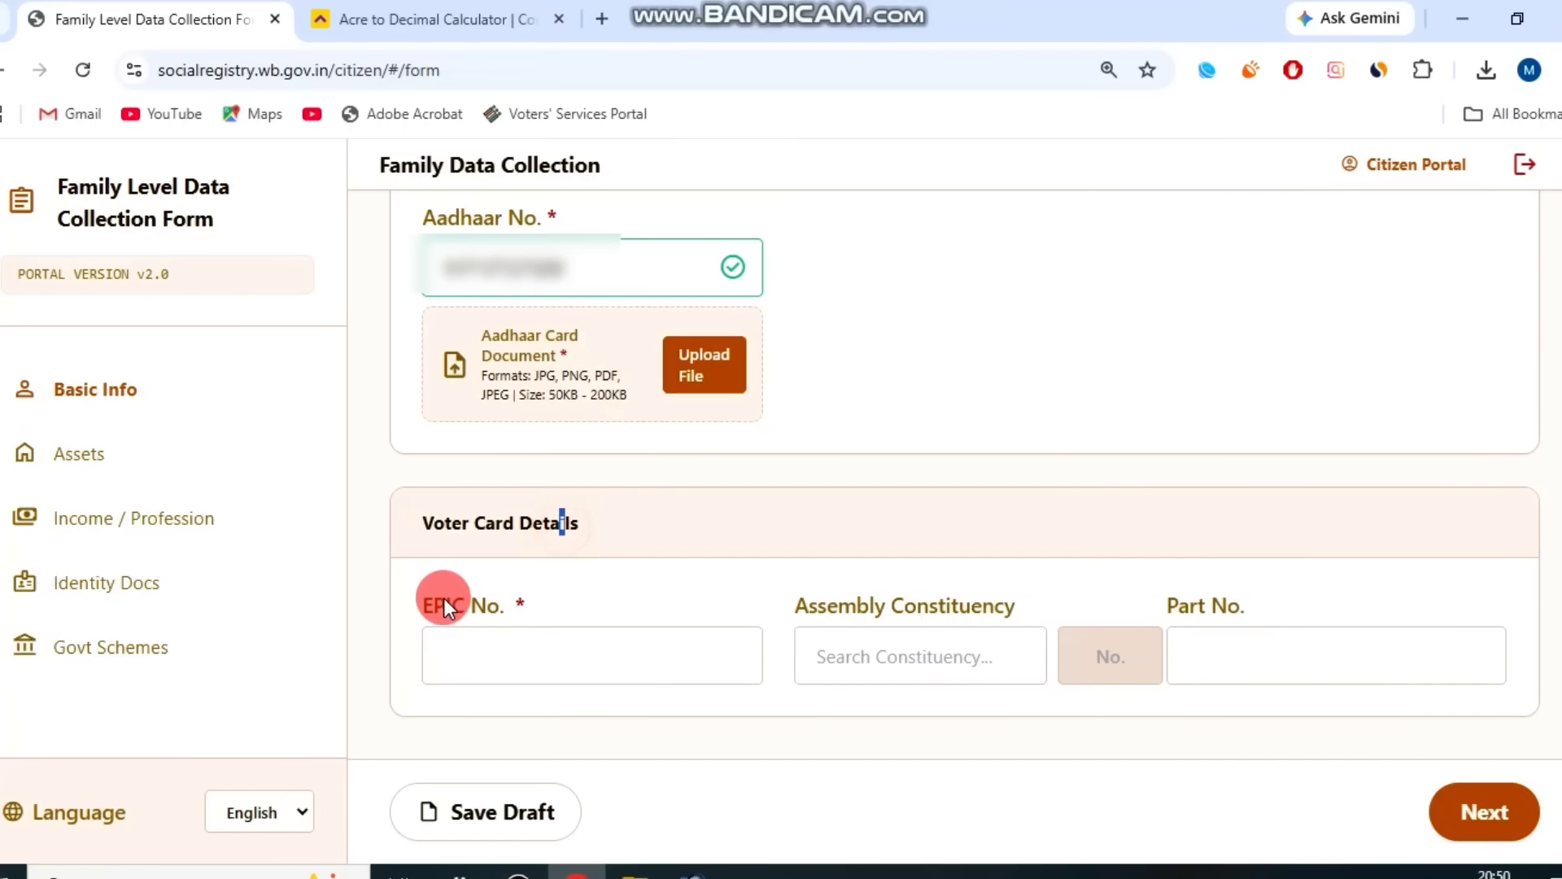
left_click_drag(431, 598, 504, 592)
left_click(507, 592)
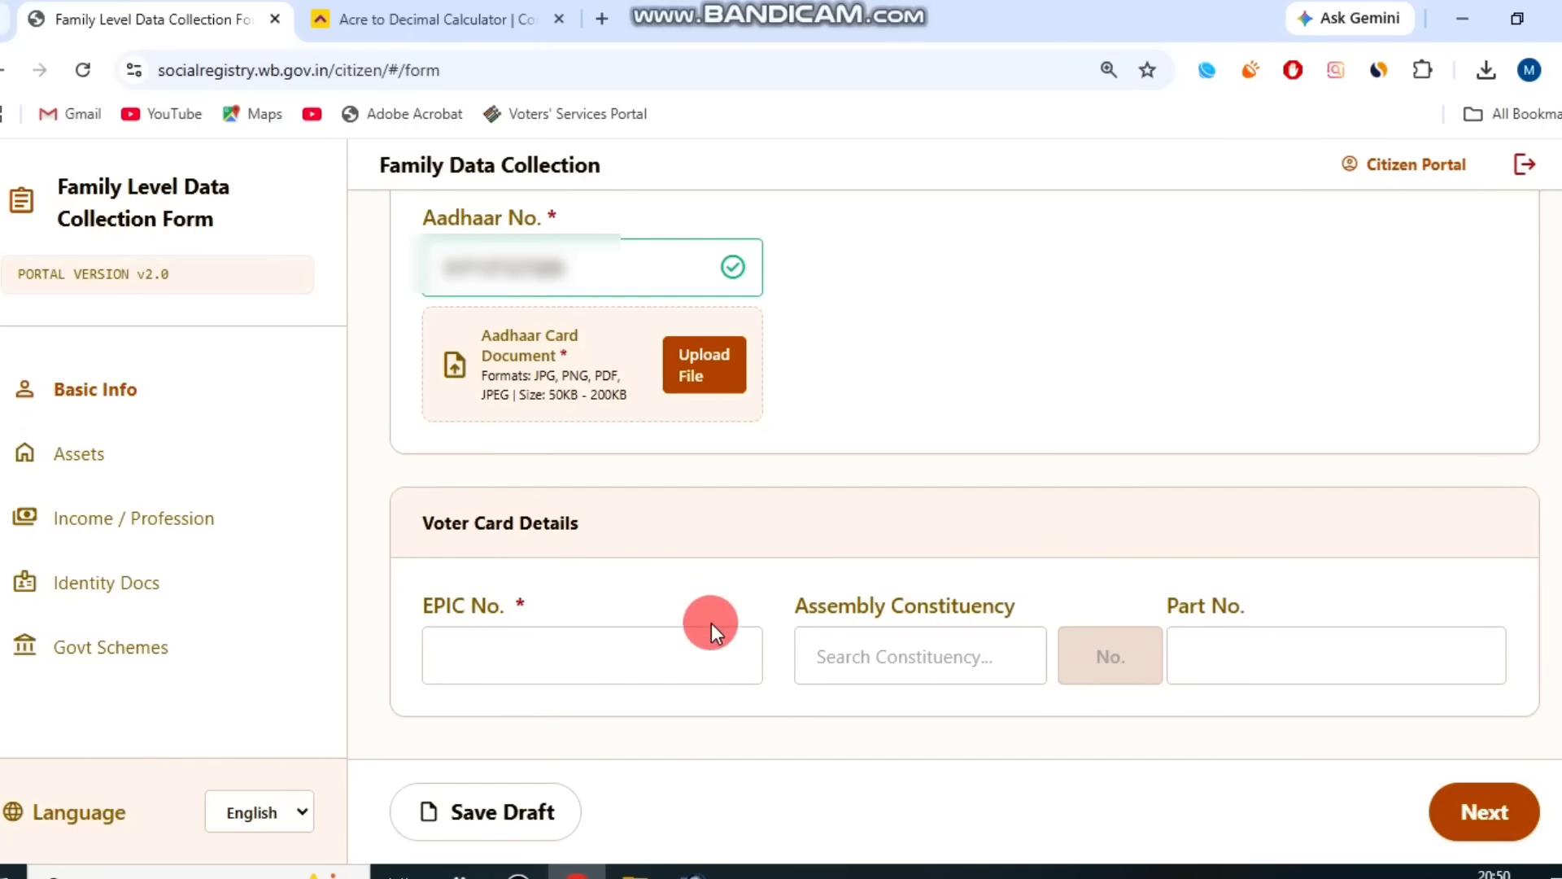
left_click(519, 872)
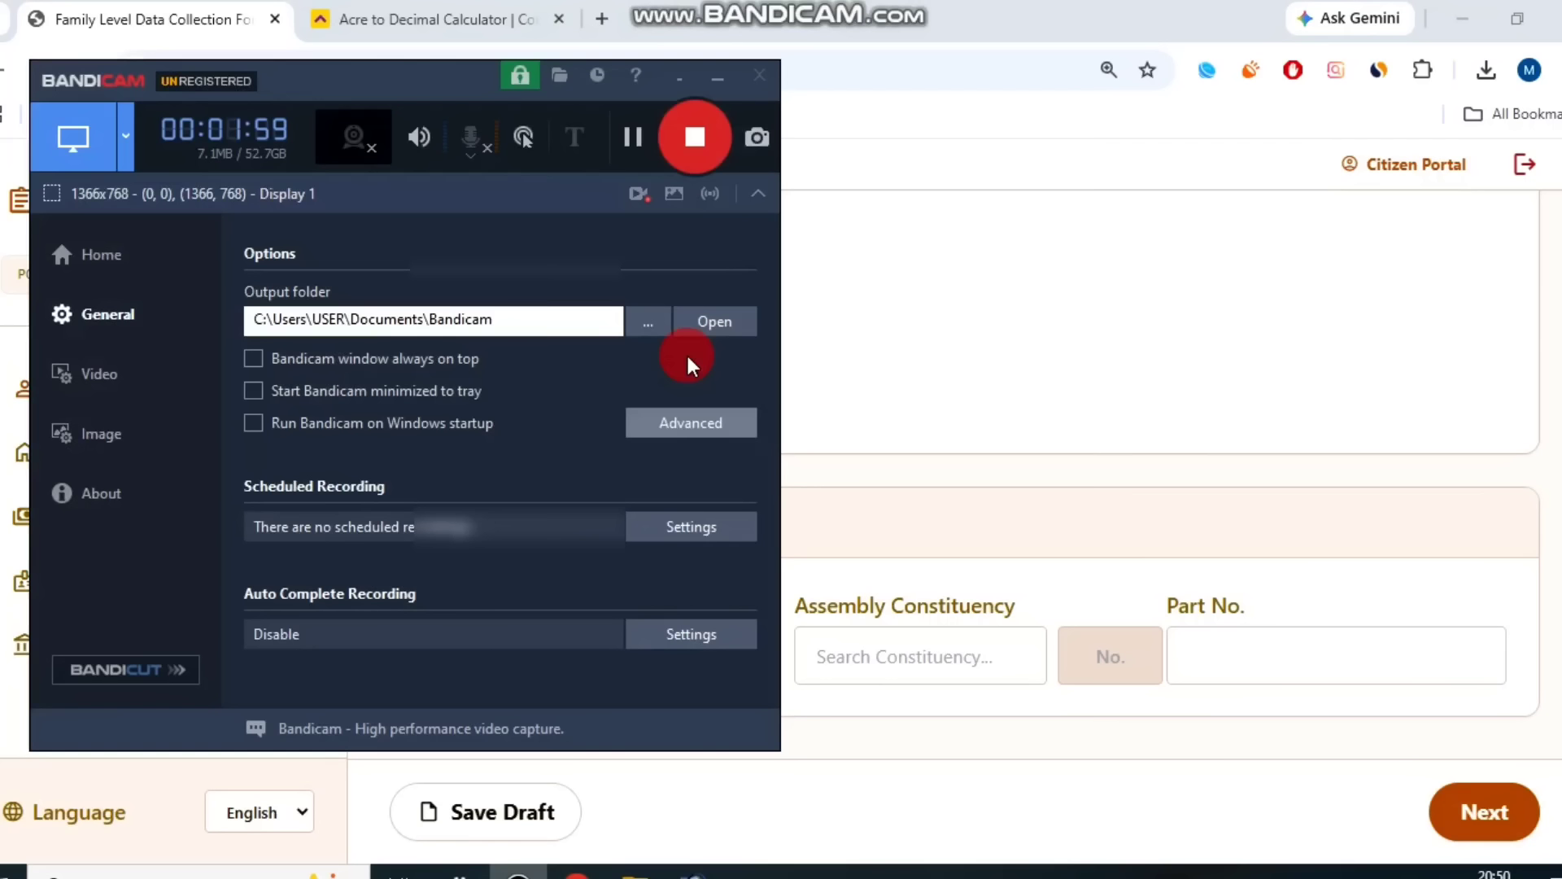
left_click(627, 155)
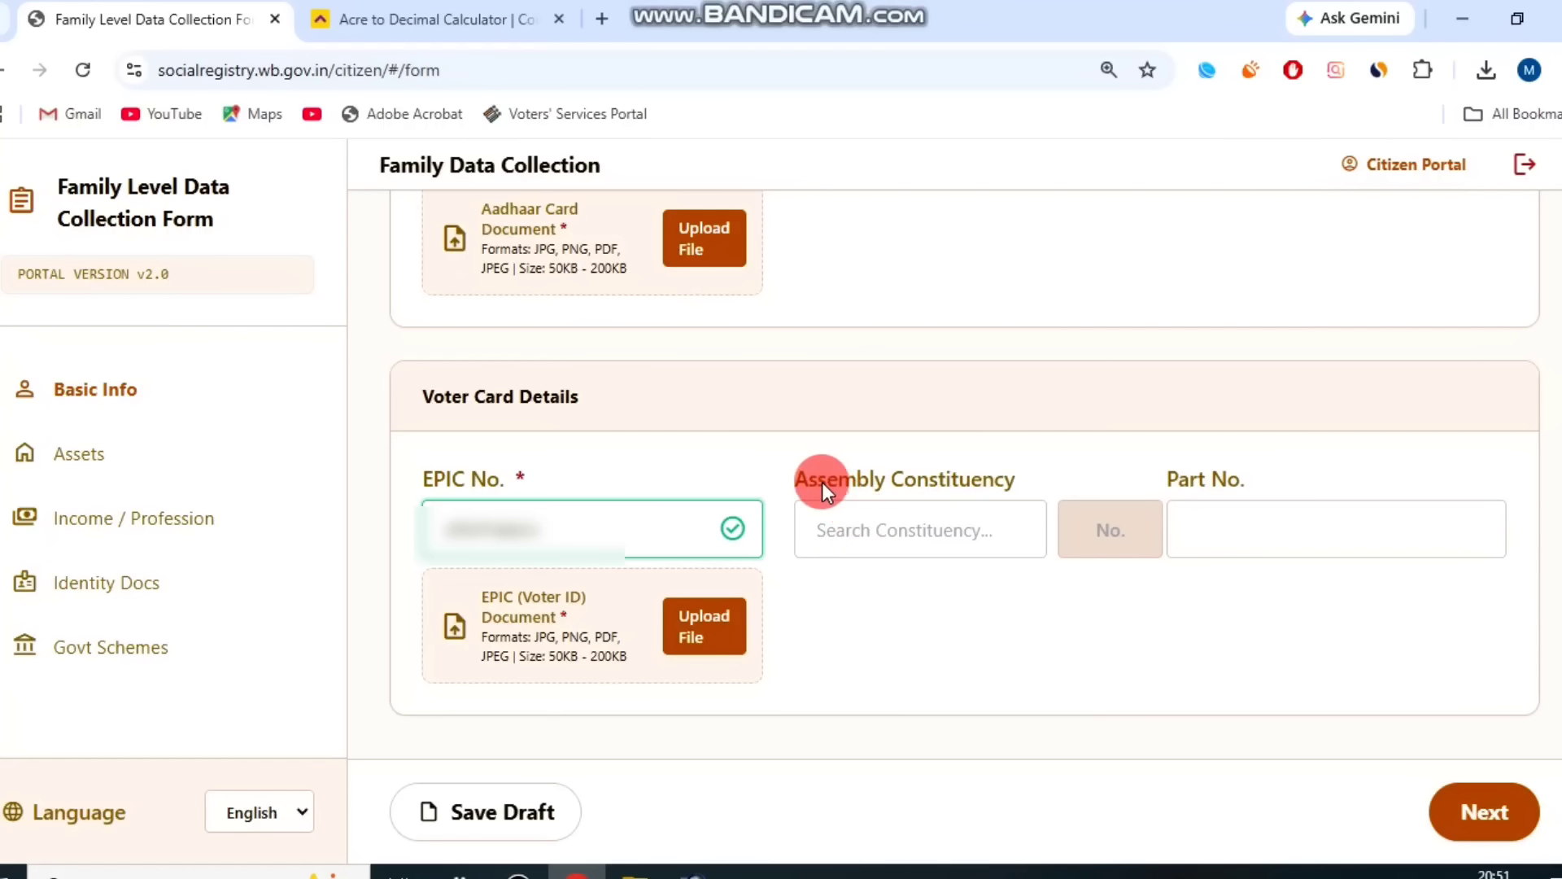
Search for SAGAR and choose 132 - Sagar as Member 3's assembly constituency
left_click_drag(812, 477, 983, 516)
left_click(952, 530)
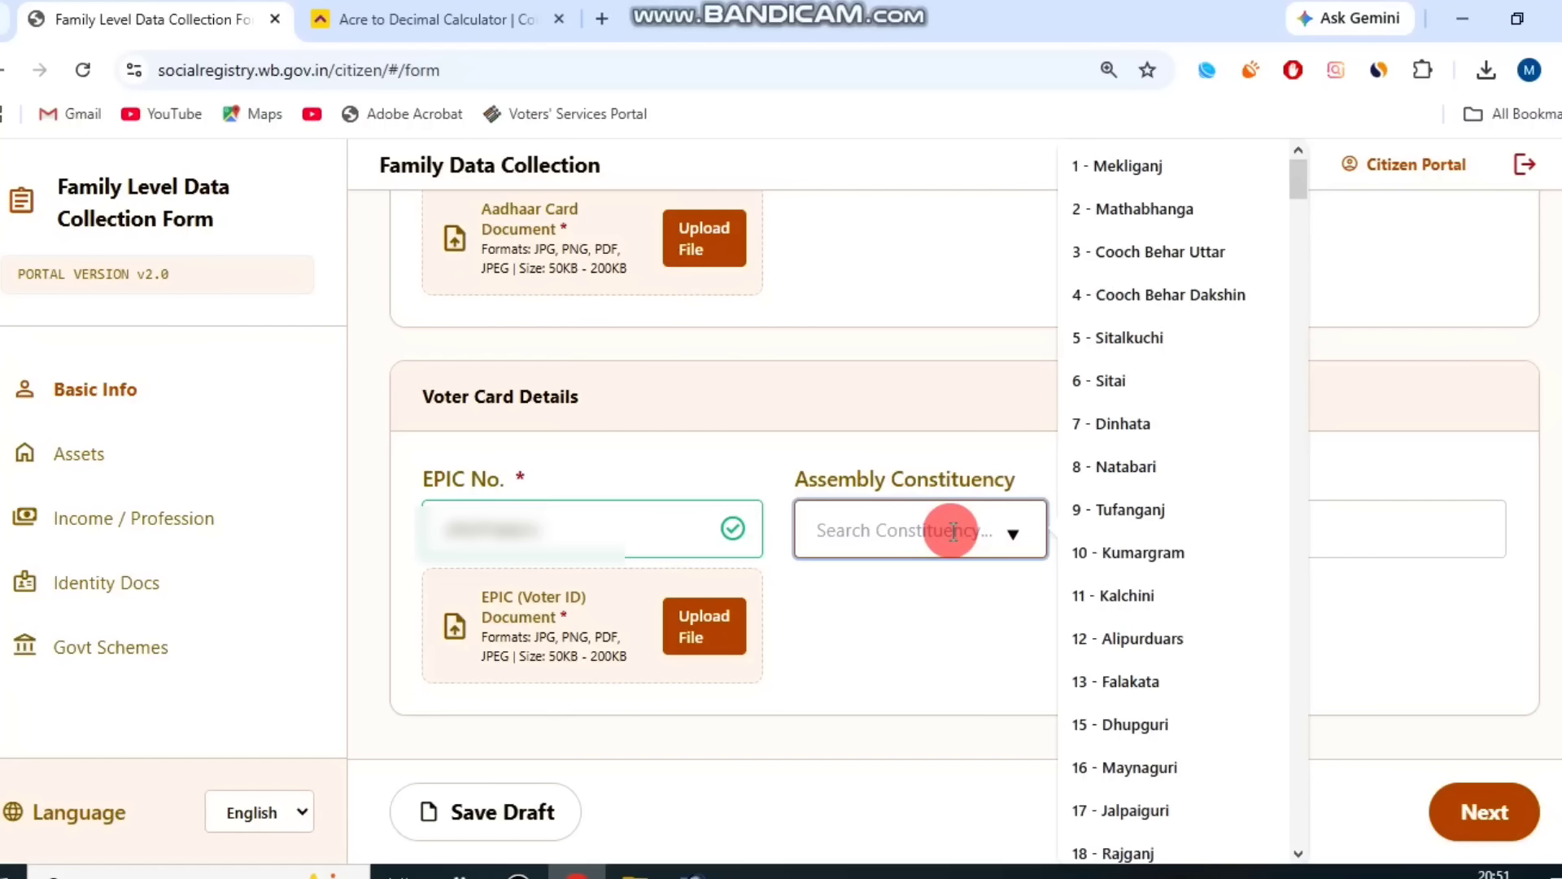
type("SAGAR")
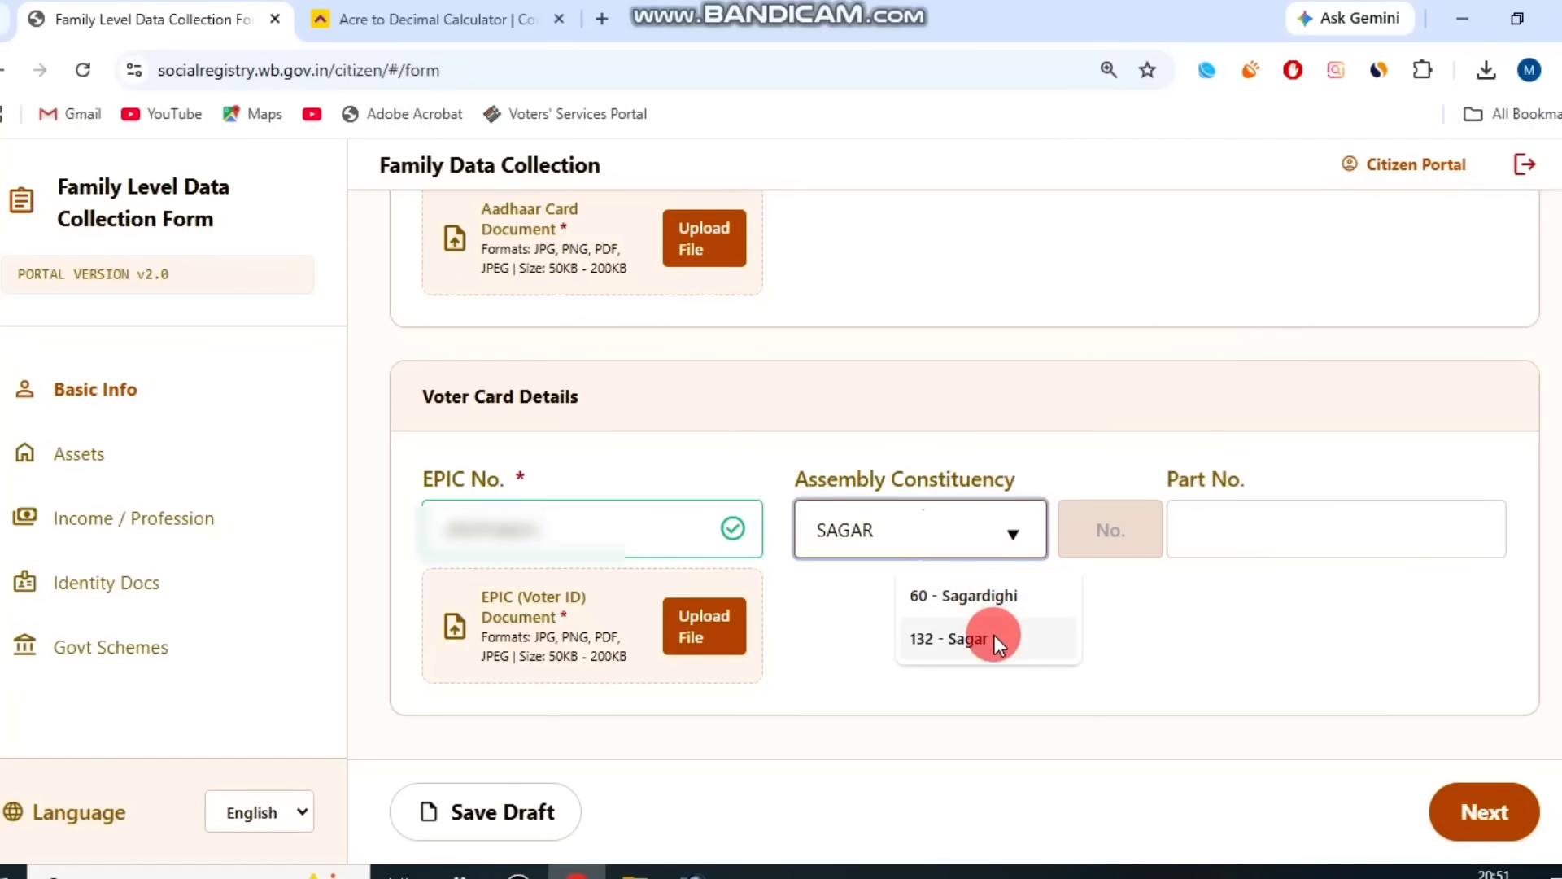
left_click(994, 638)
left_click_drag(1191, 474, 1279, 475)
left_click(1285, 480)
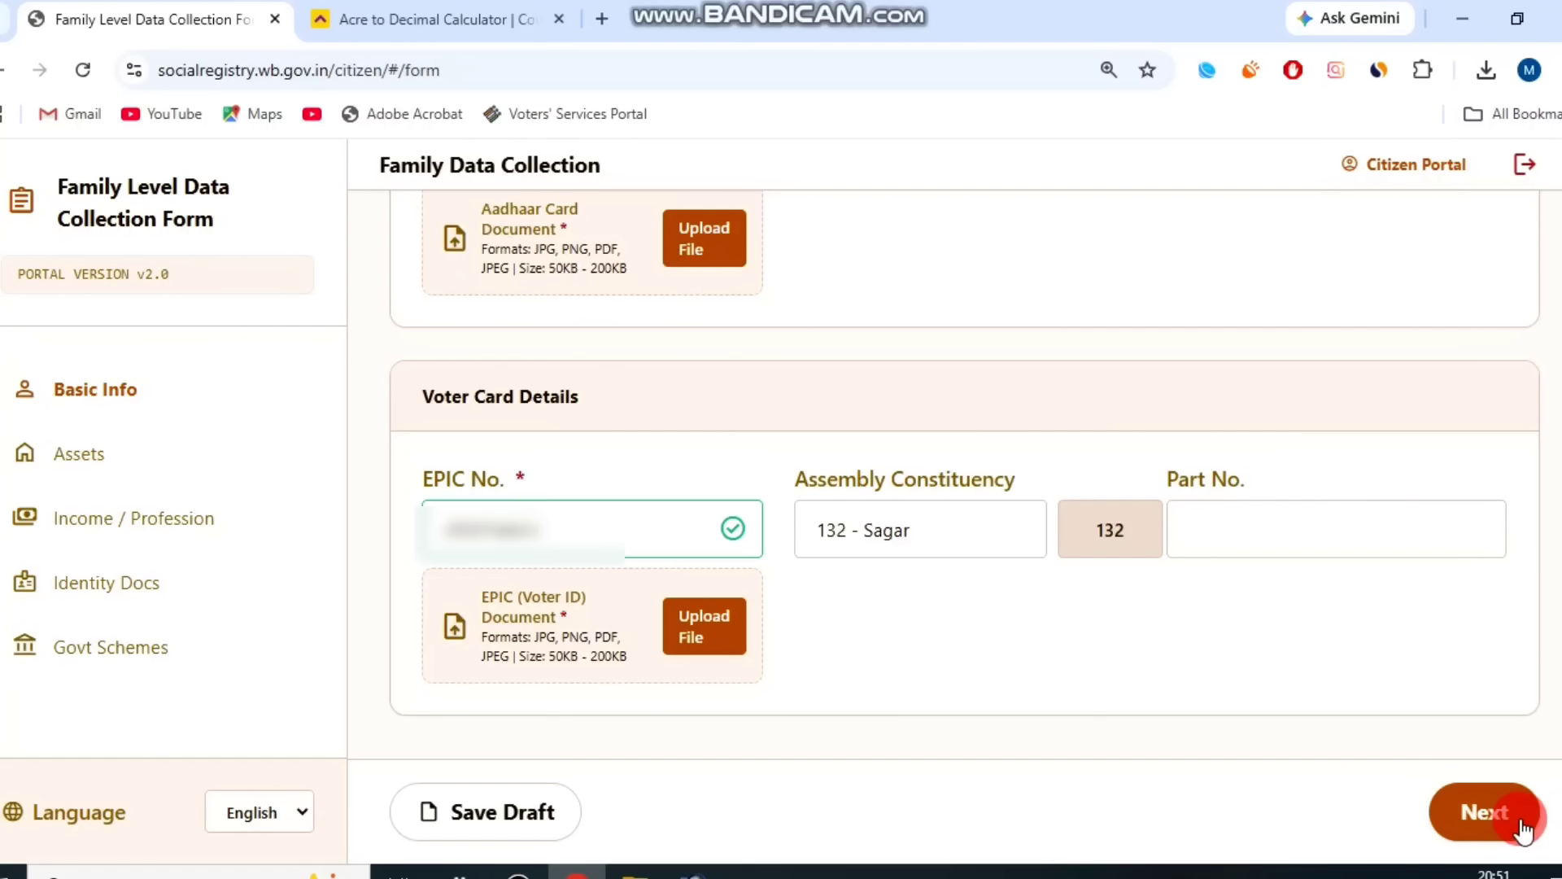
Proceed to Member 3's Assets section, answer Yes to having health insurance and choose Government as the insurance type
left_click(518, 872)
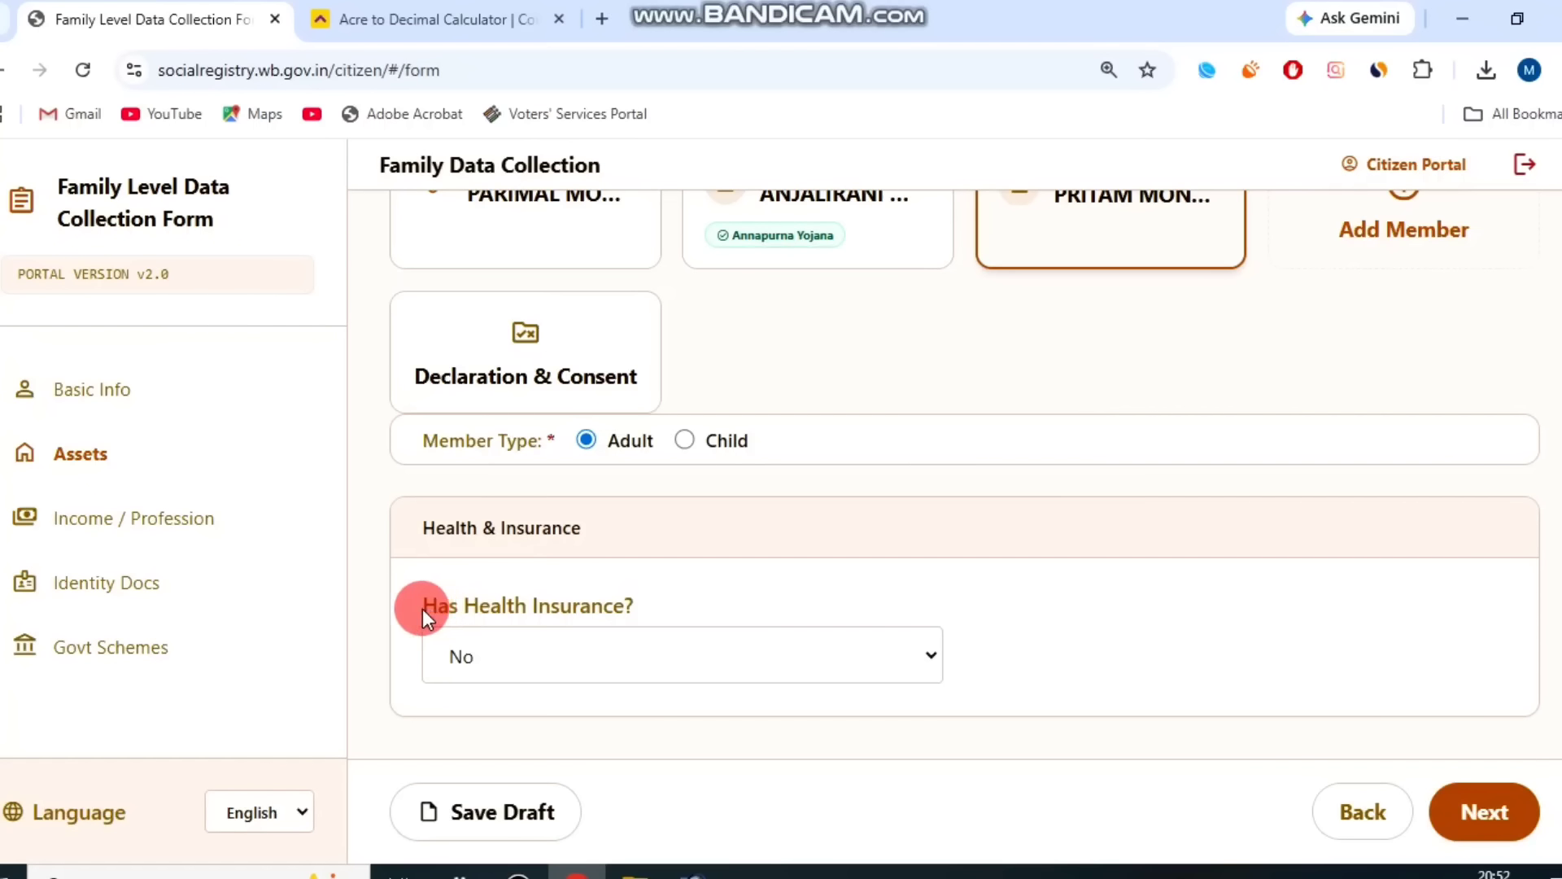
left_click_drag(422, 609, 677, 572)
left_click(581, 658)
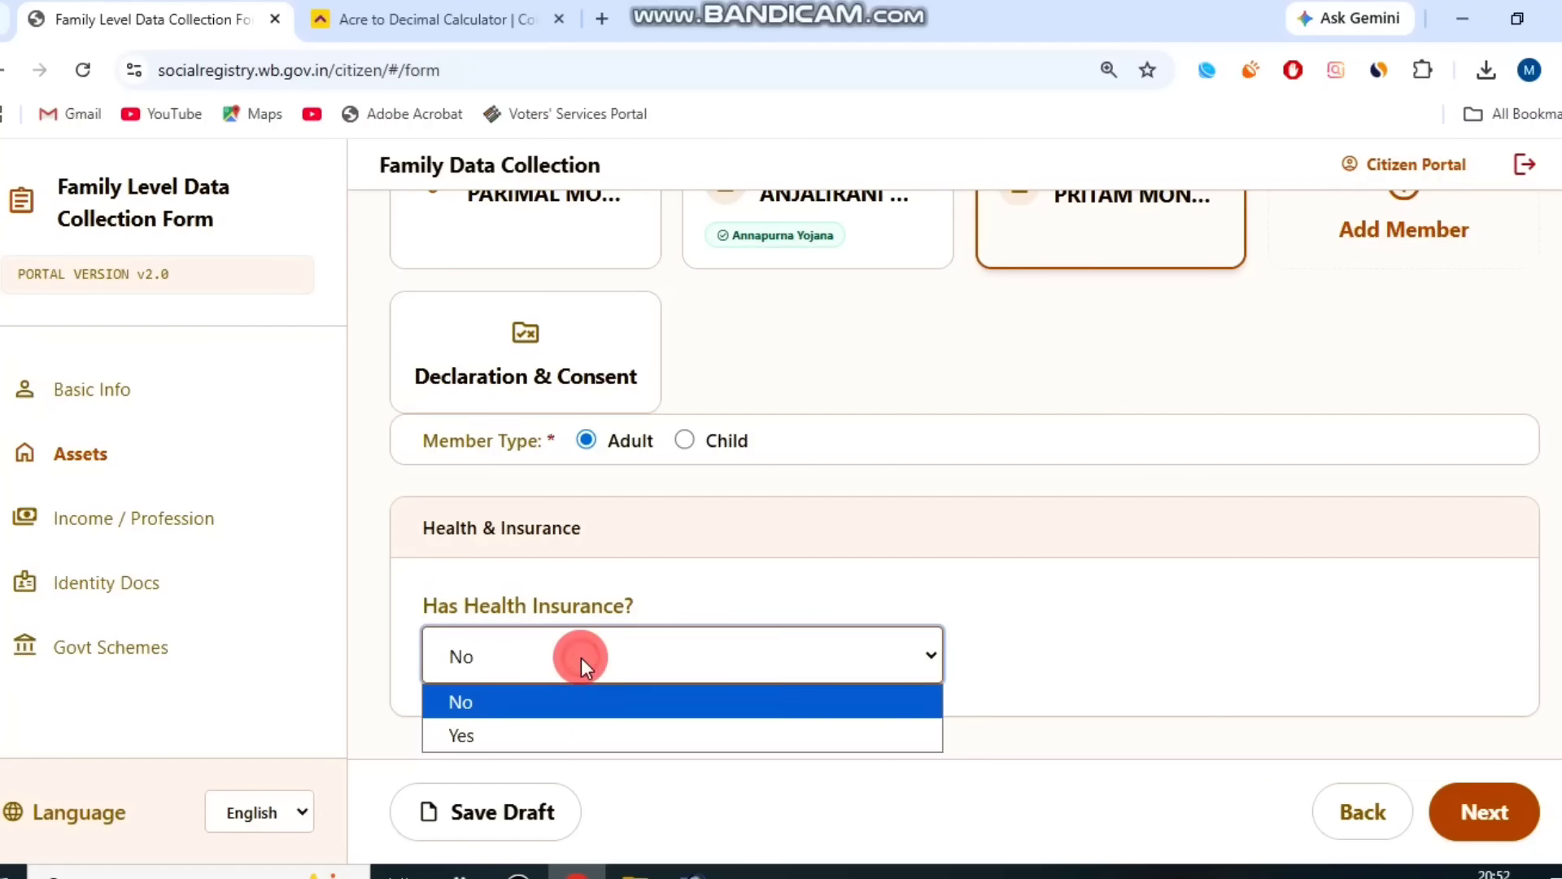
left_click(554, 735)
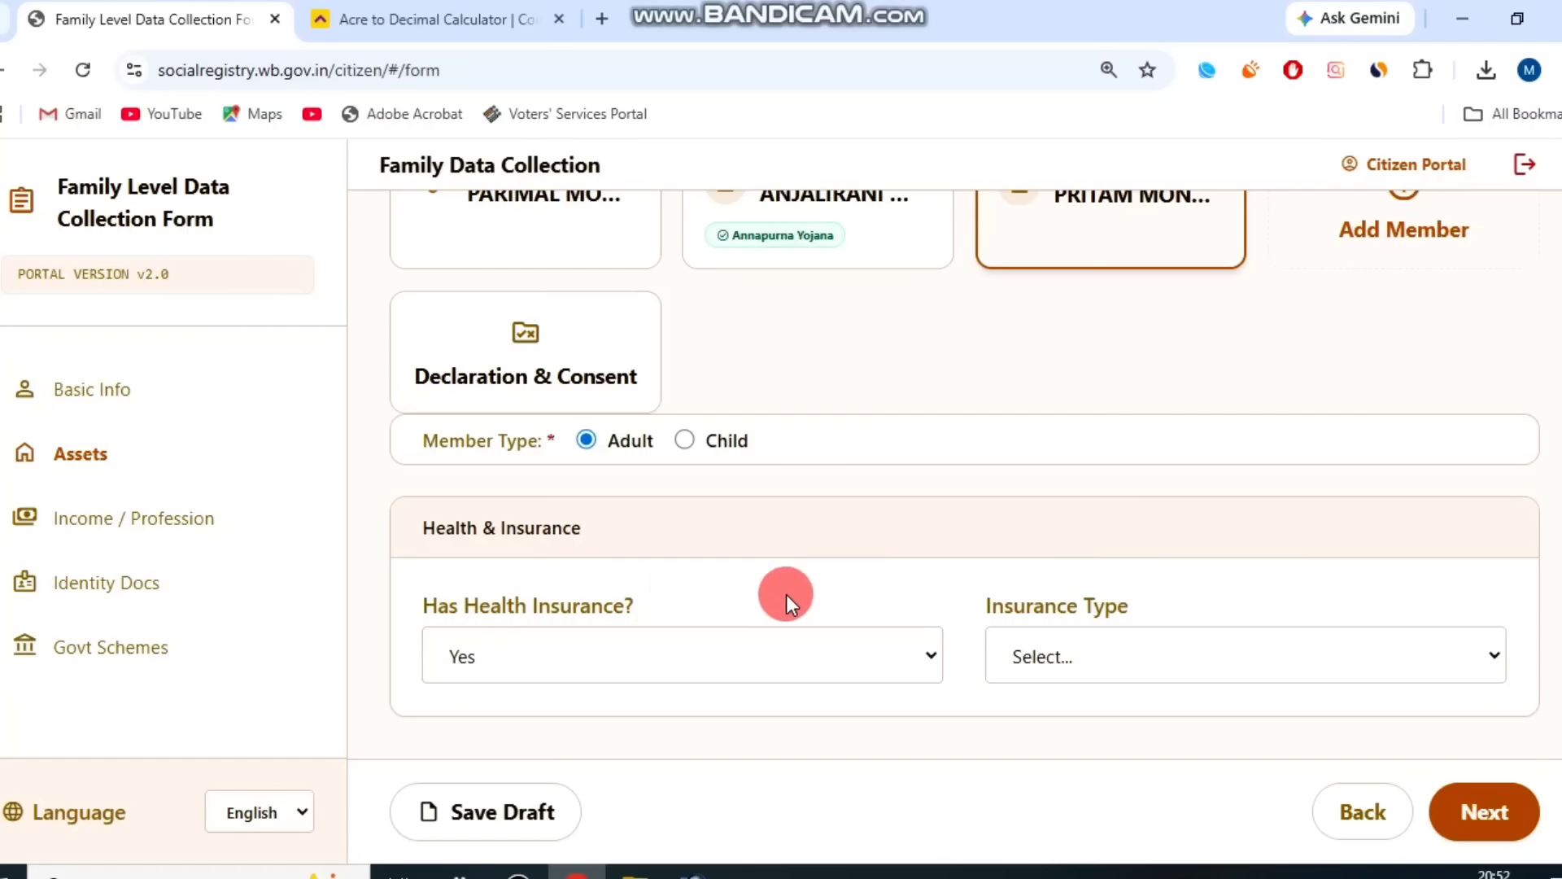
left_click_drag(989, 609, 1131, 610)
left_click(1189, 631)
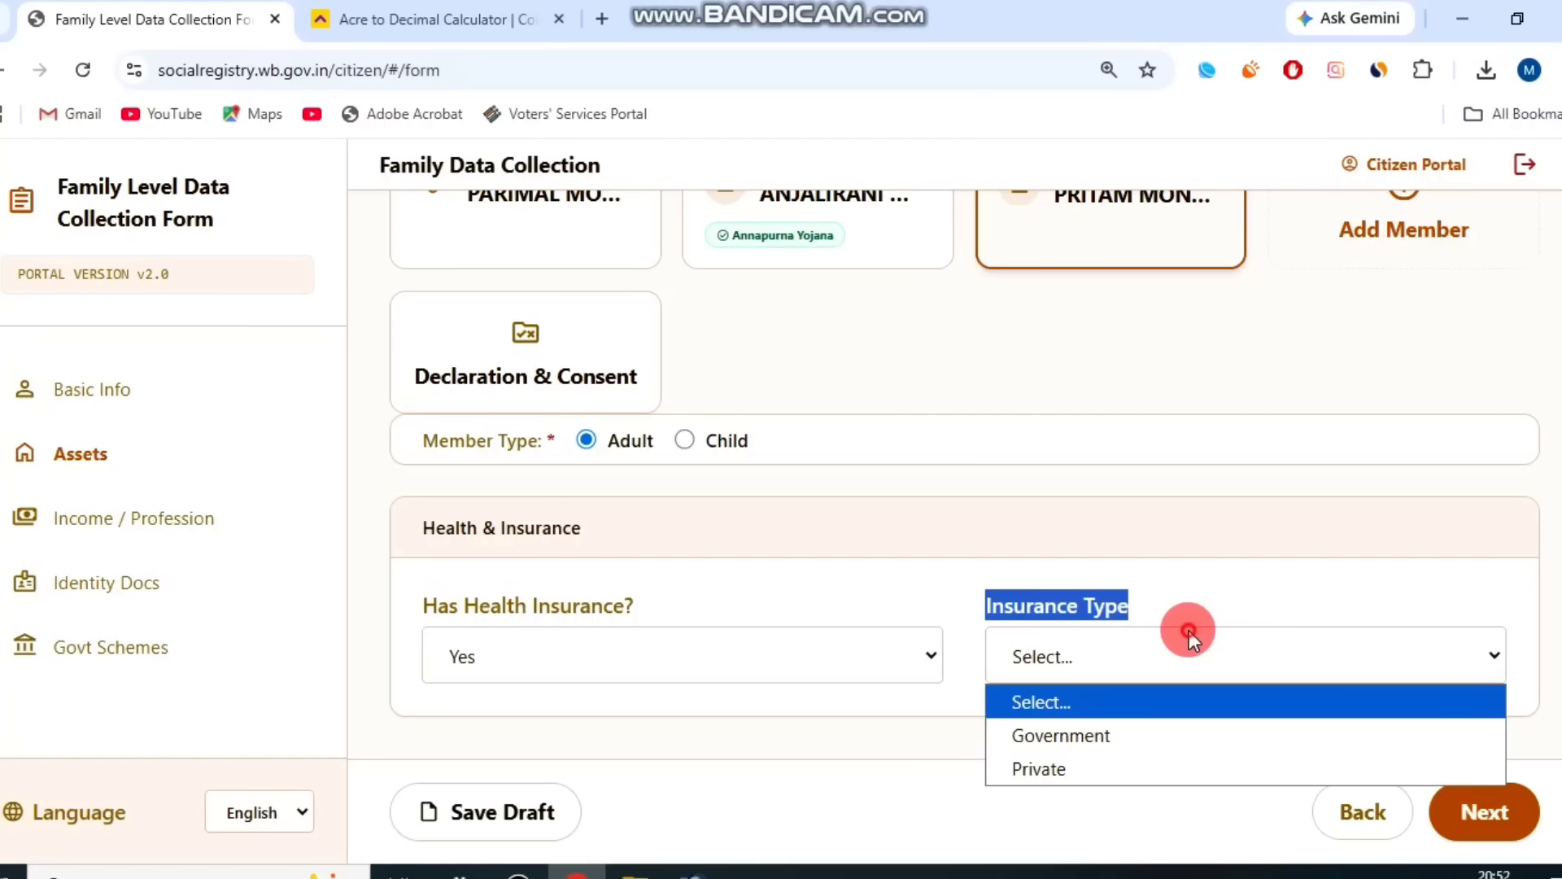
left_click(1116, 735)
left_click(1010, 578)
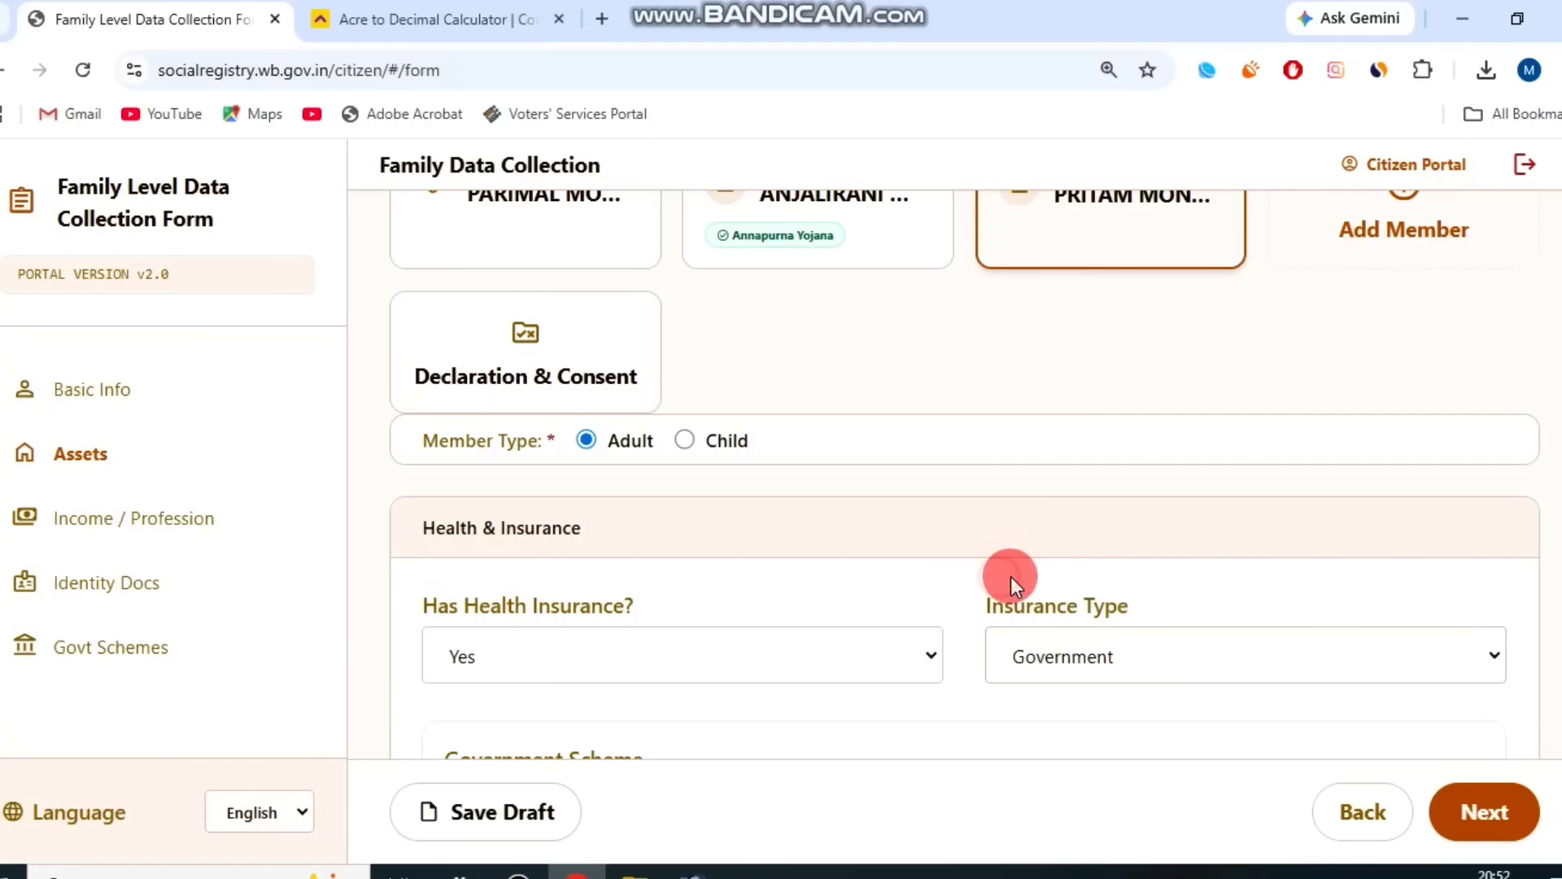
scroll(992, 578, "down", 1)
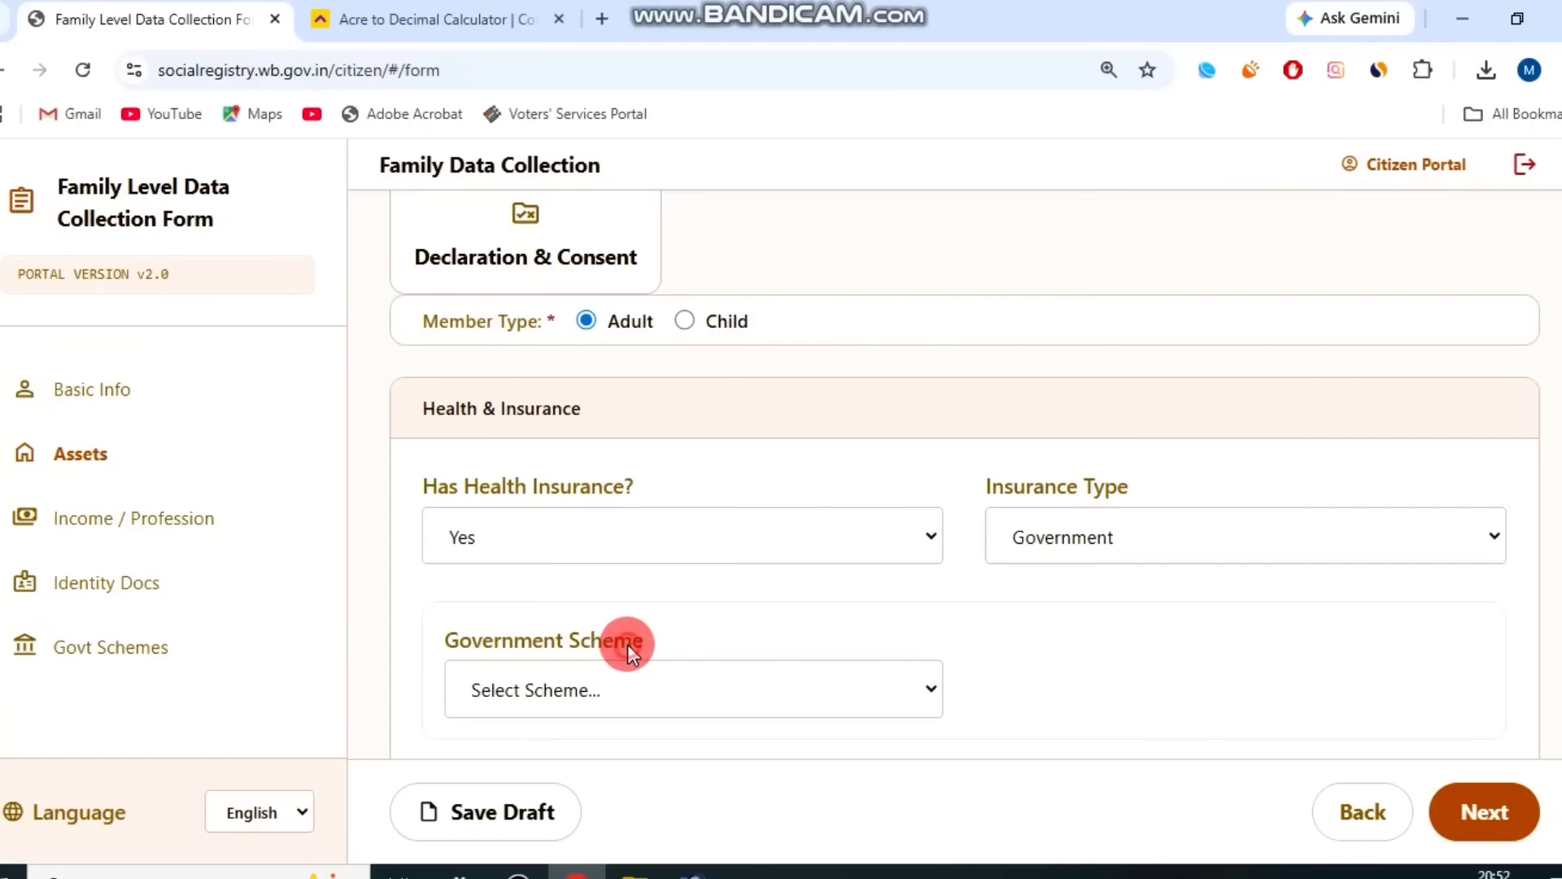
Choose Swasthya Sathi as Member 3's government health scheme and proceed to the Income / Profession section
left_click(606, 690)
left_click(578, 764)
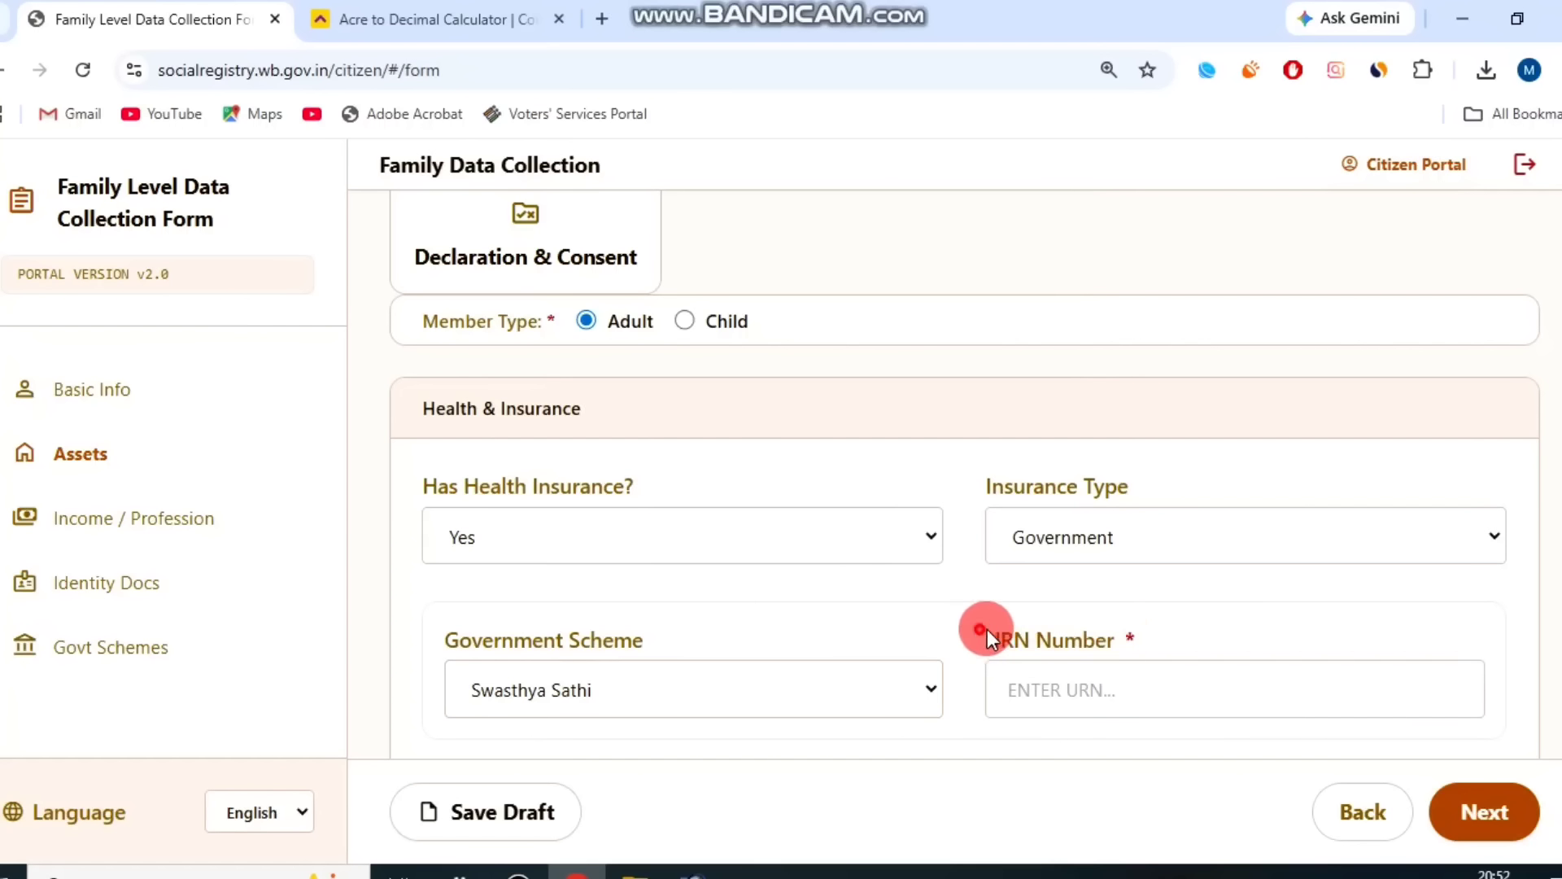
scroll(1489, 716, "down", 1)
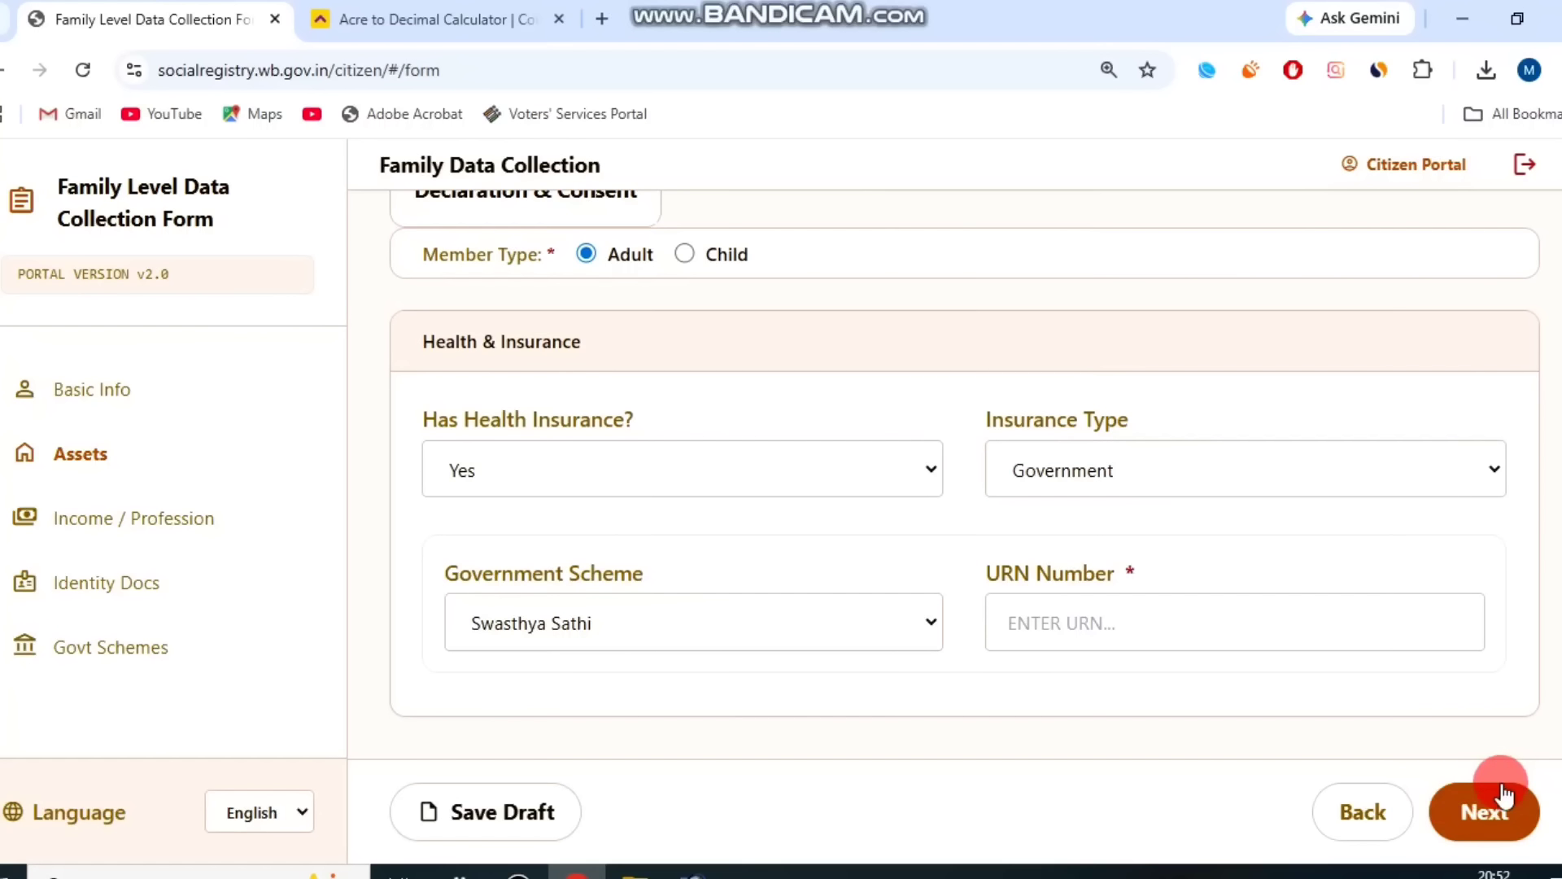
left_click(576, 872)
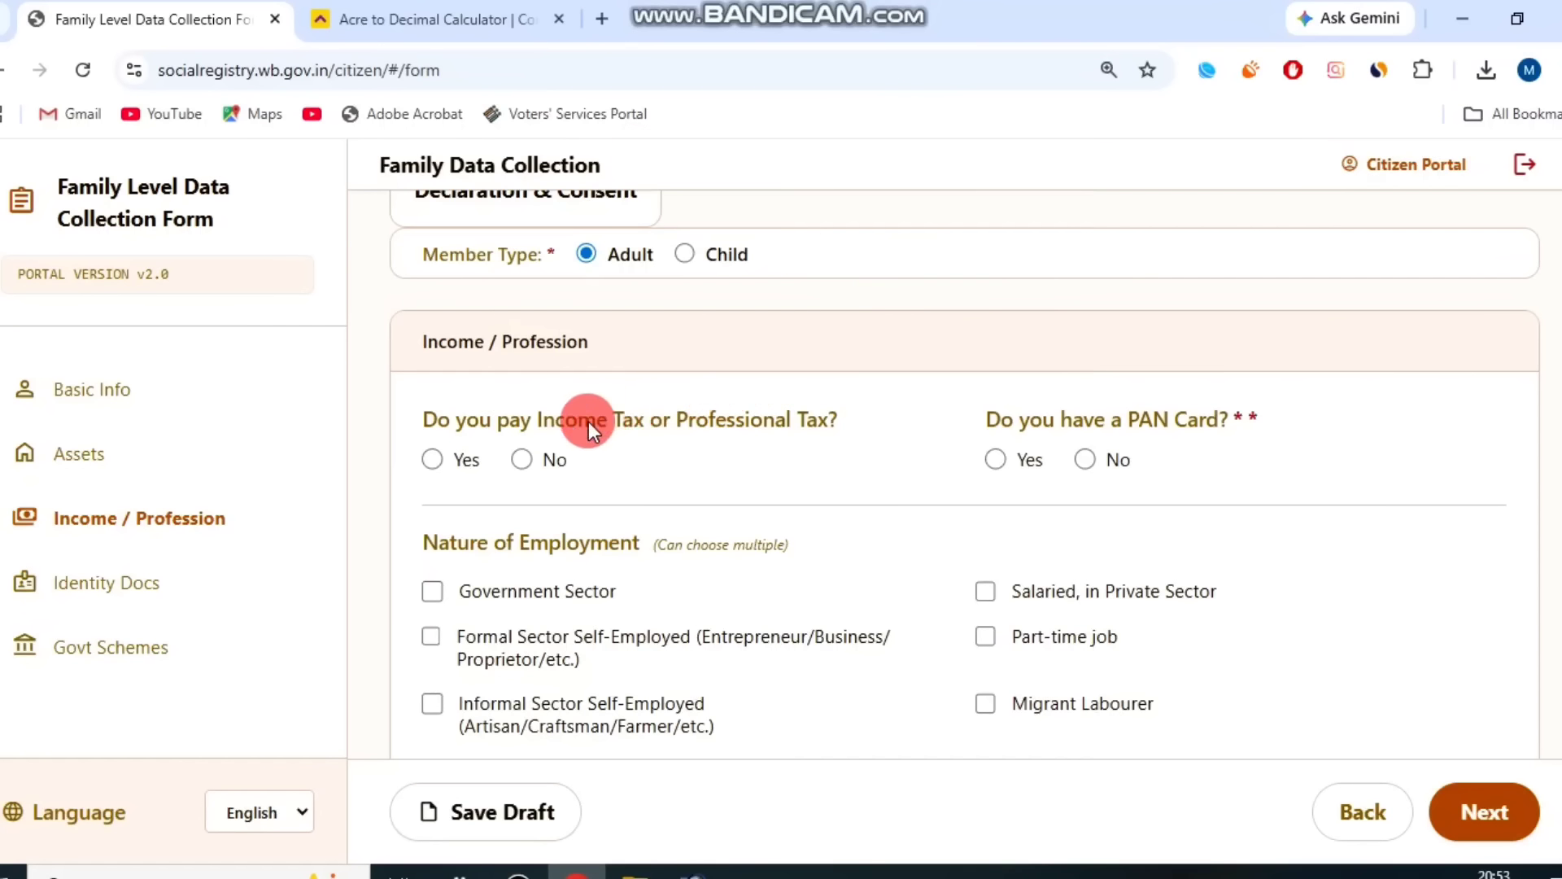
Answer No to paying income or professional tax and Yes to having a PAN card for Member 3
scroll(590, 422, "down", 1)
left_click(437, 345)
left_click(523, 351)
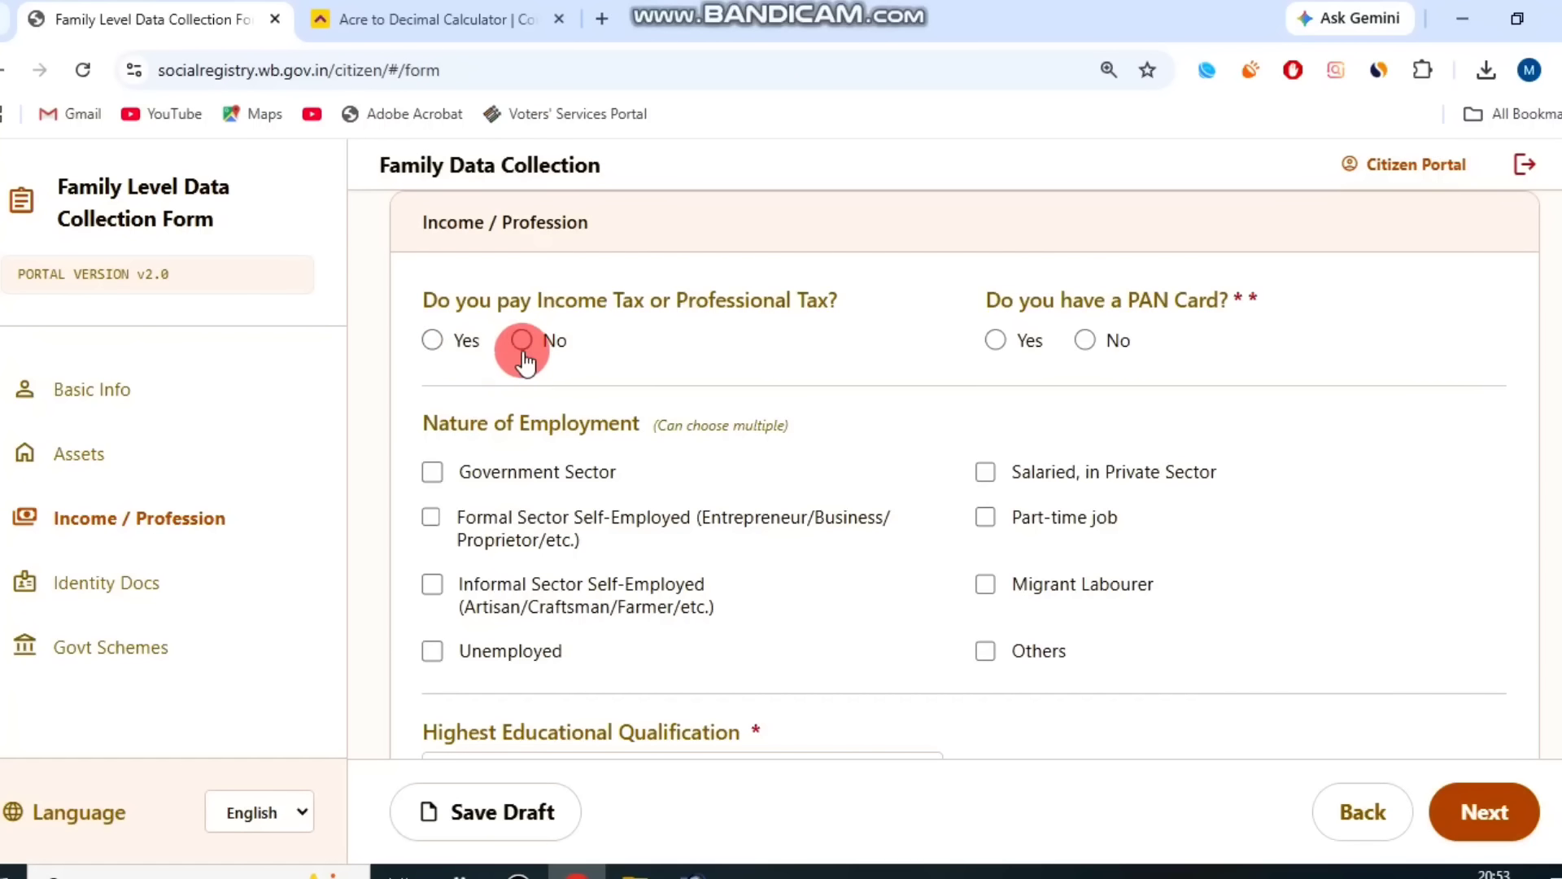
left_click_drag(1100, 325, 1266, 271)
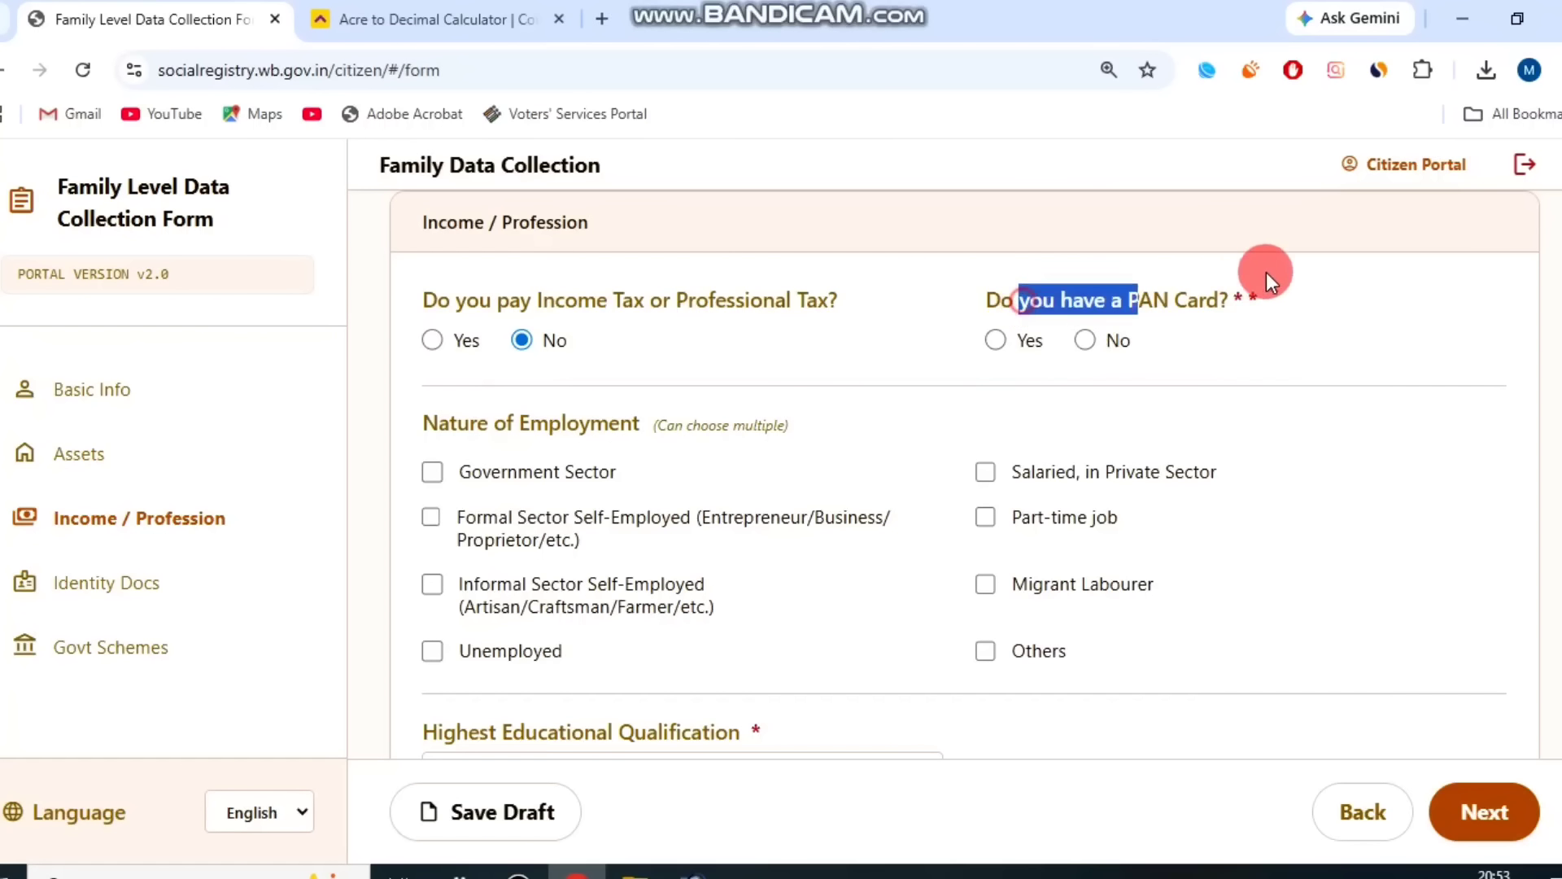
left_click(1082, 320)
left_click(1007, 348)
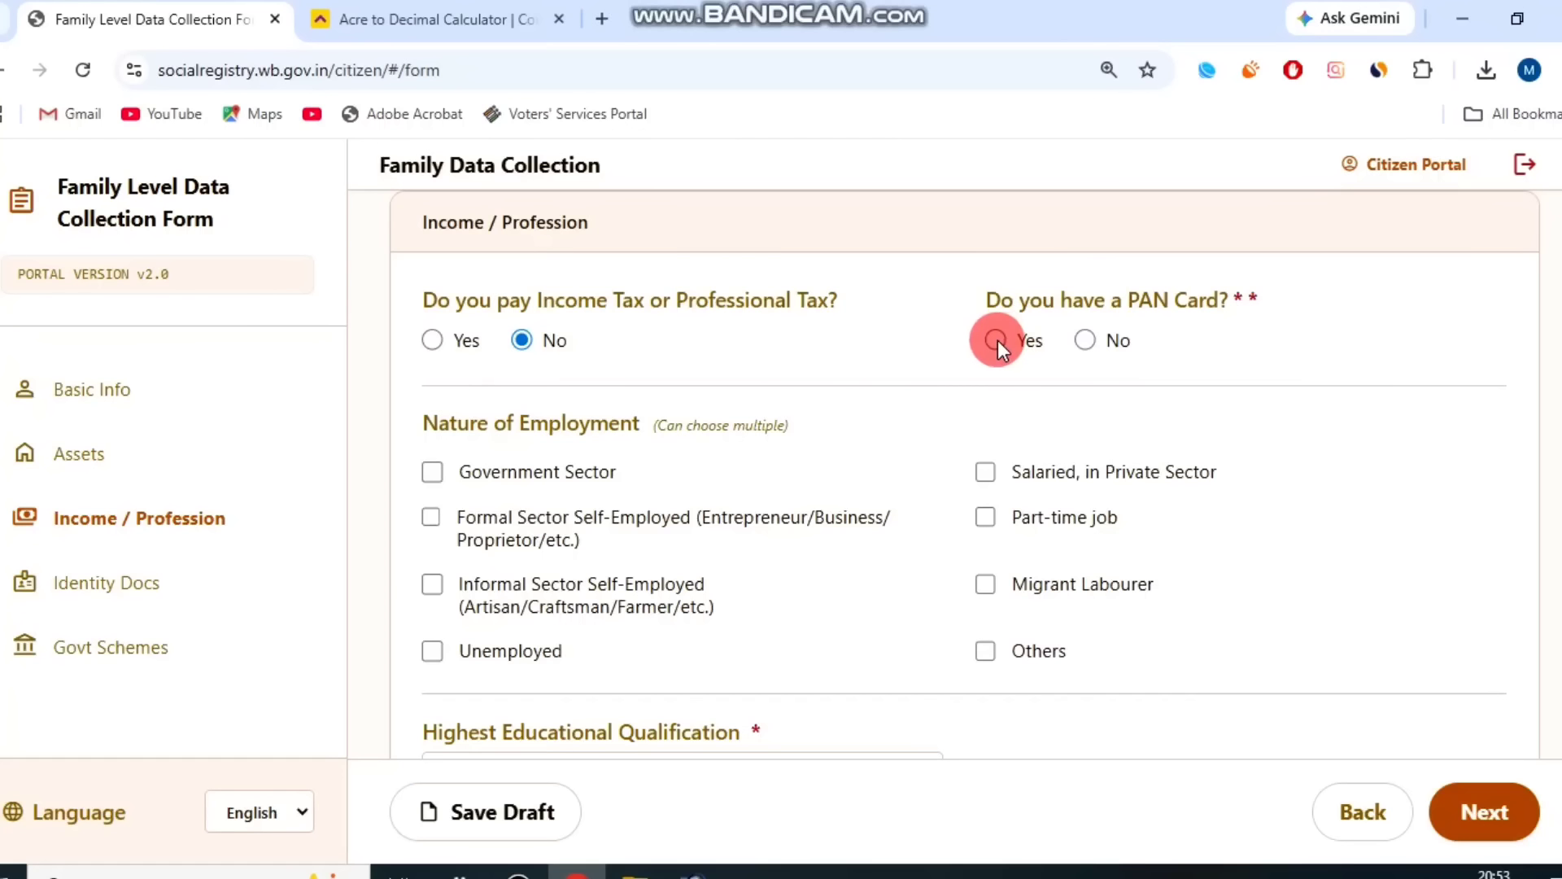
Mark Others as Member 3's nature of employment
left_click_drag(424, 418, 554, 405)
left_click(716, 397)
scroll(558, 411, "down", 3)
left_click_drag(439, 323, 613, 323)
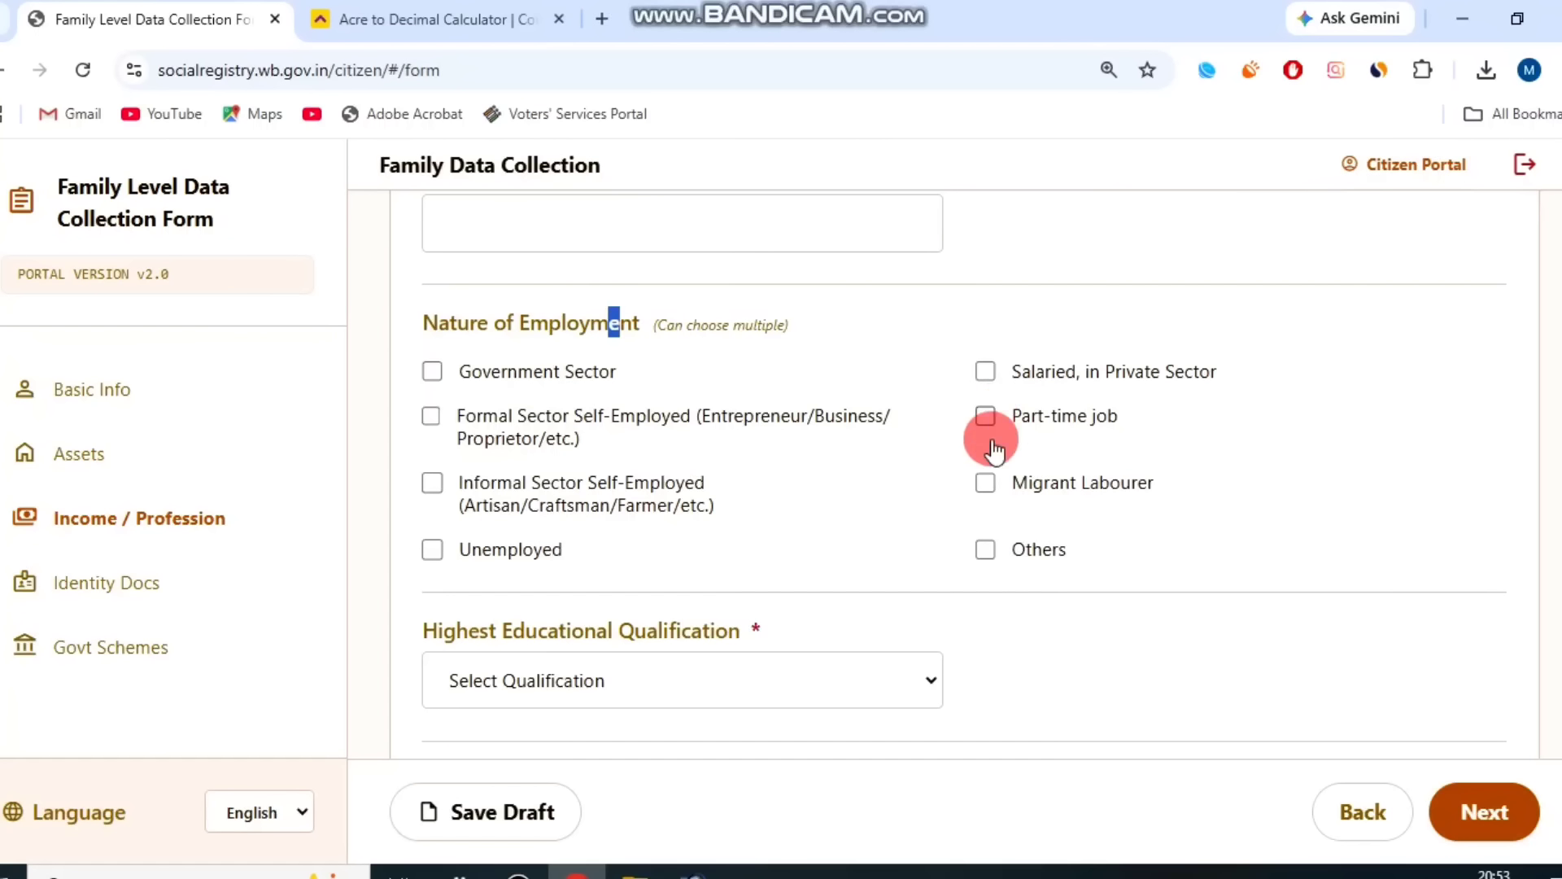
left_click(984, 551)
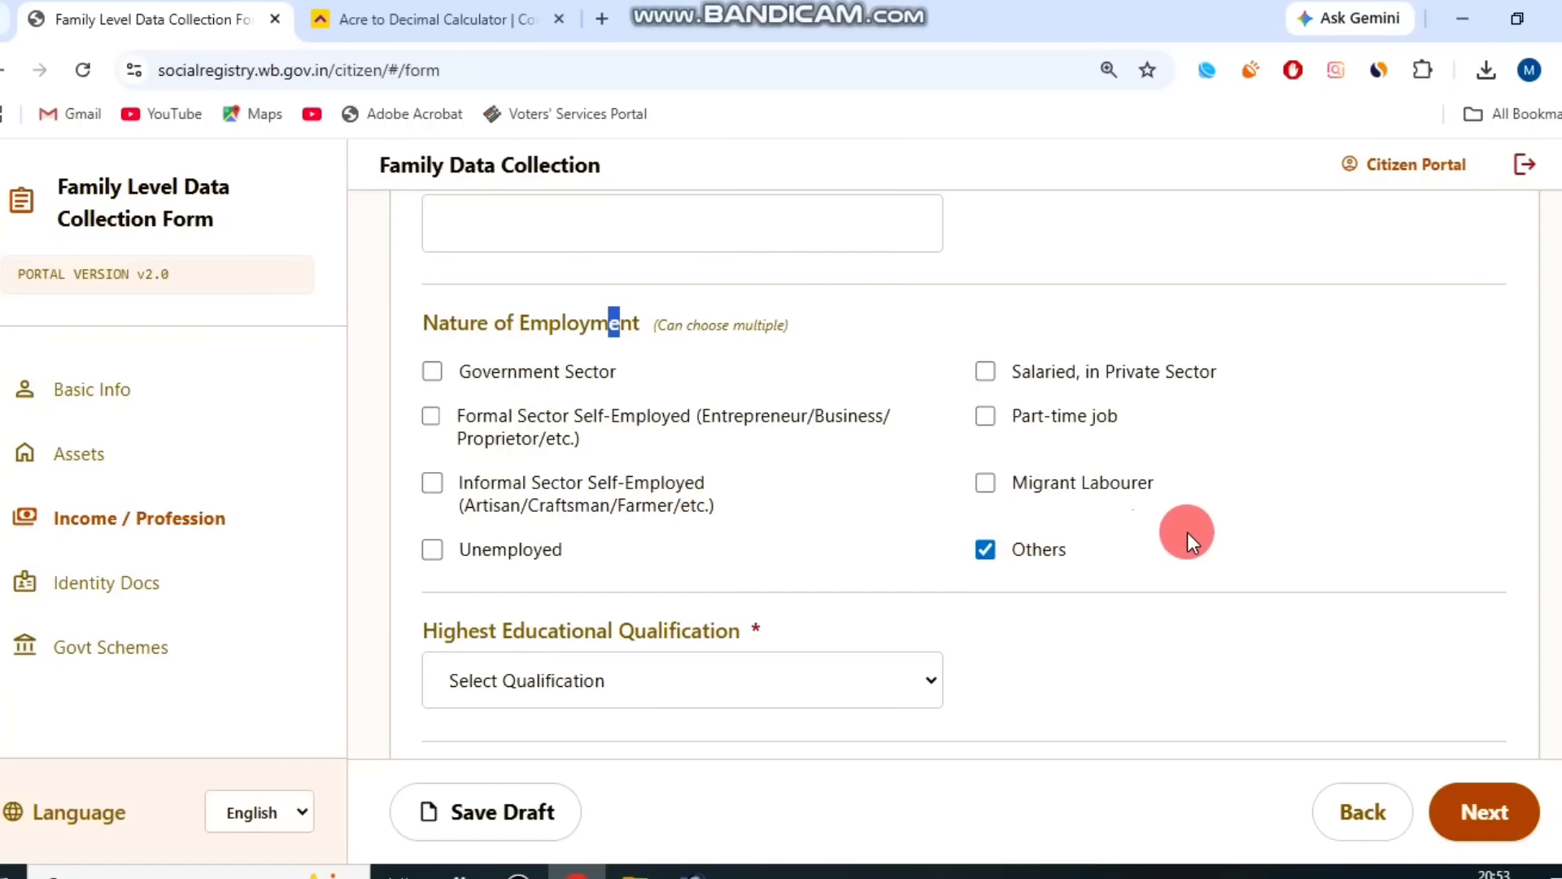
left_click(1222, 541)
left_click(986, 550)
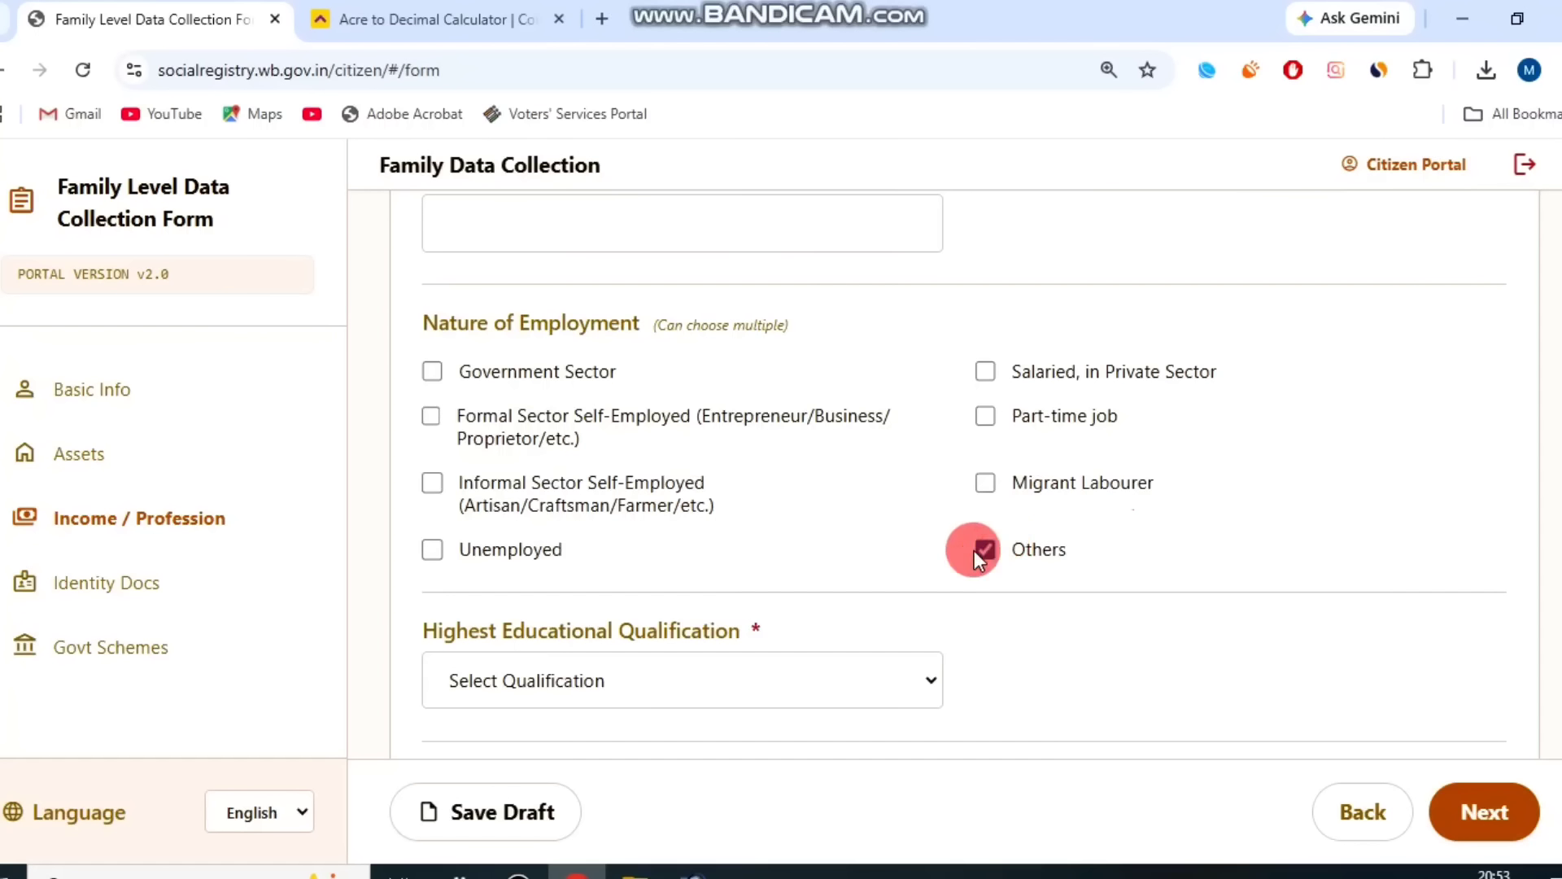
Set Member 3's highest educational qualification to 12th/Uchcha Madhyamik
scroll(856, 603, "down", 1)
left_click_drag(500, 517, 753, 514)
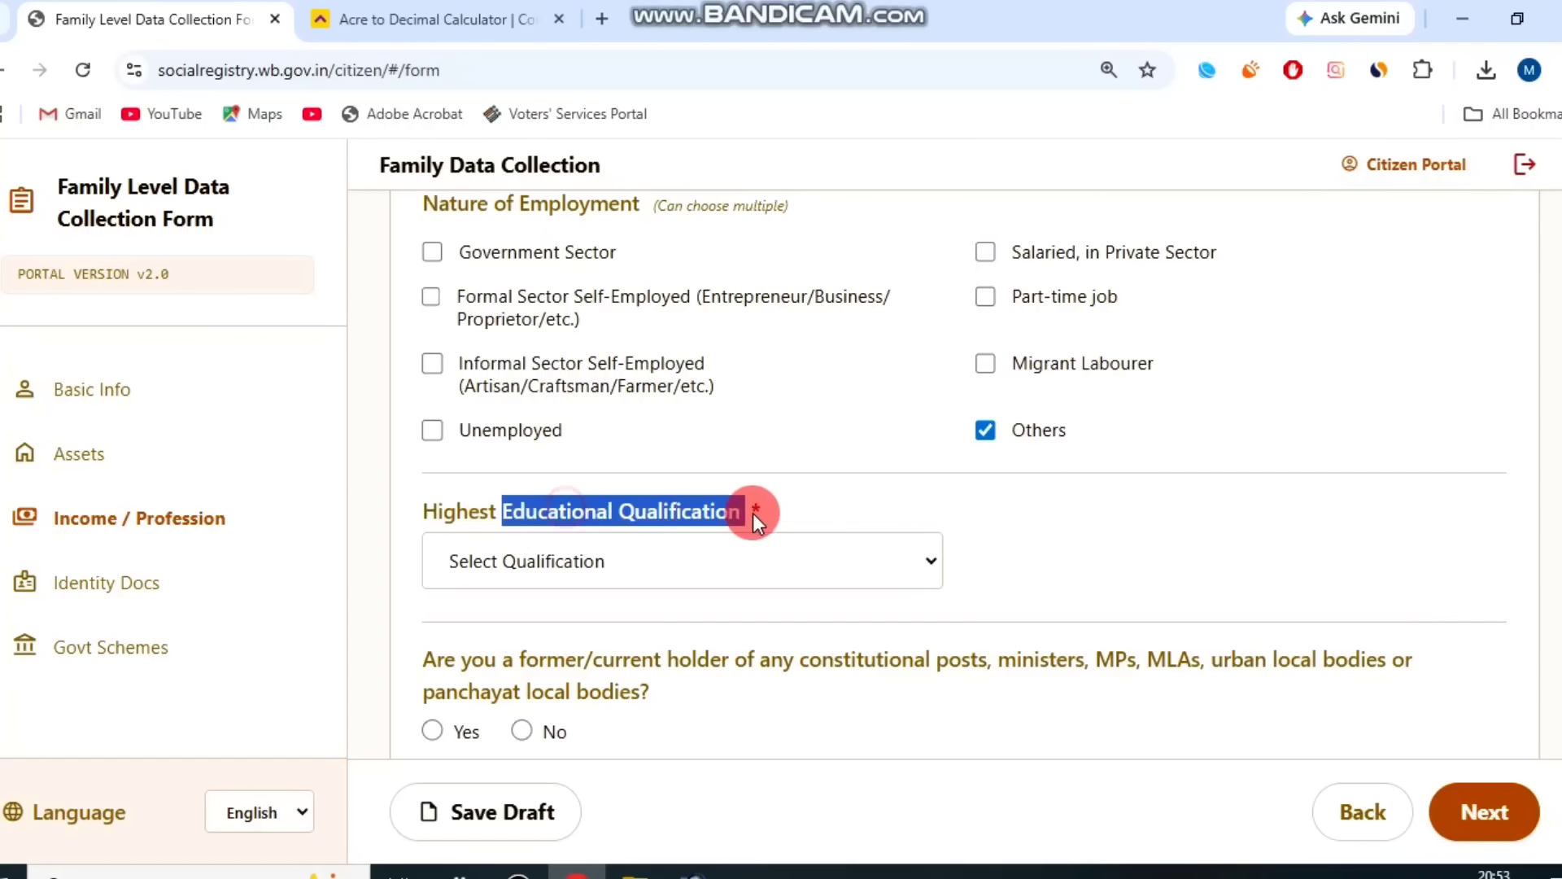
left_click(754, 518)
left_click(729, 548)
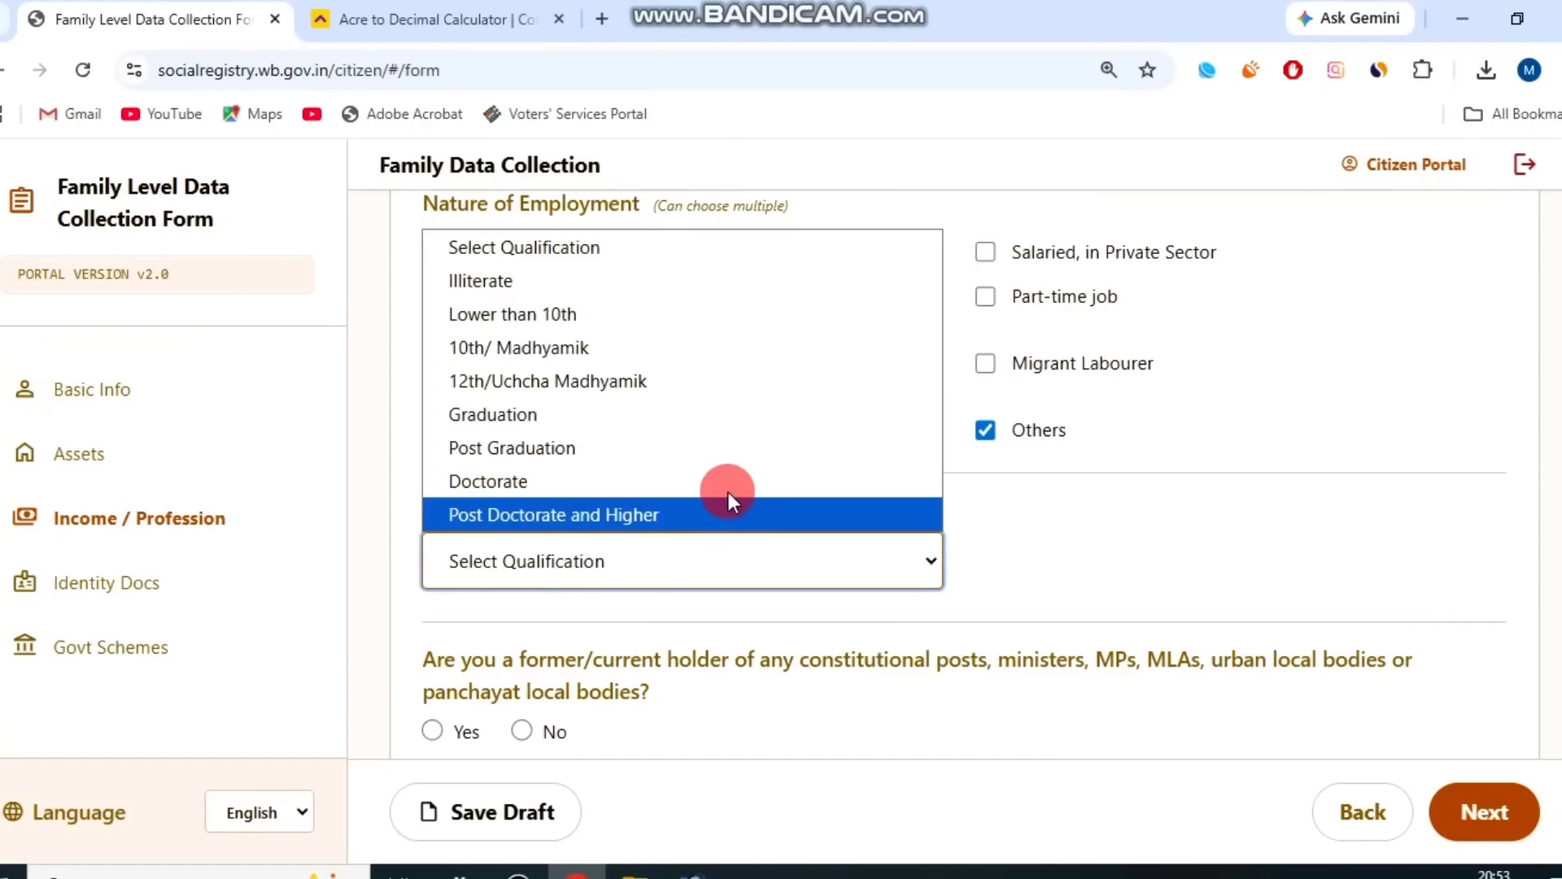
left_click(667, 385)
scroll(714, 505, "down", 2)
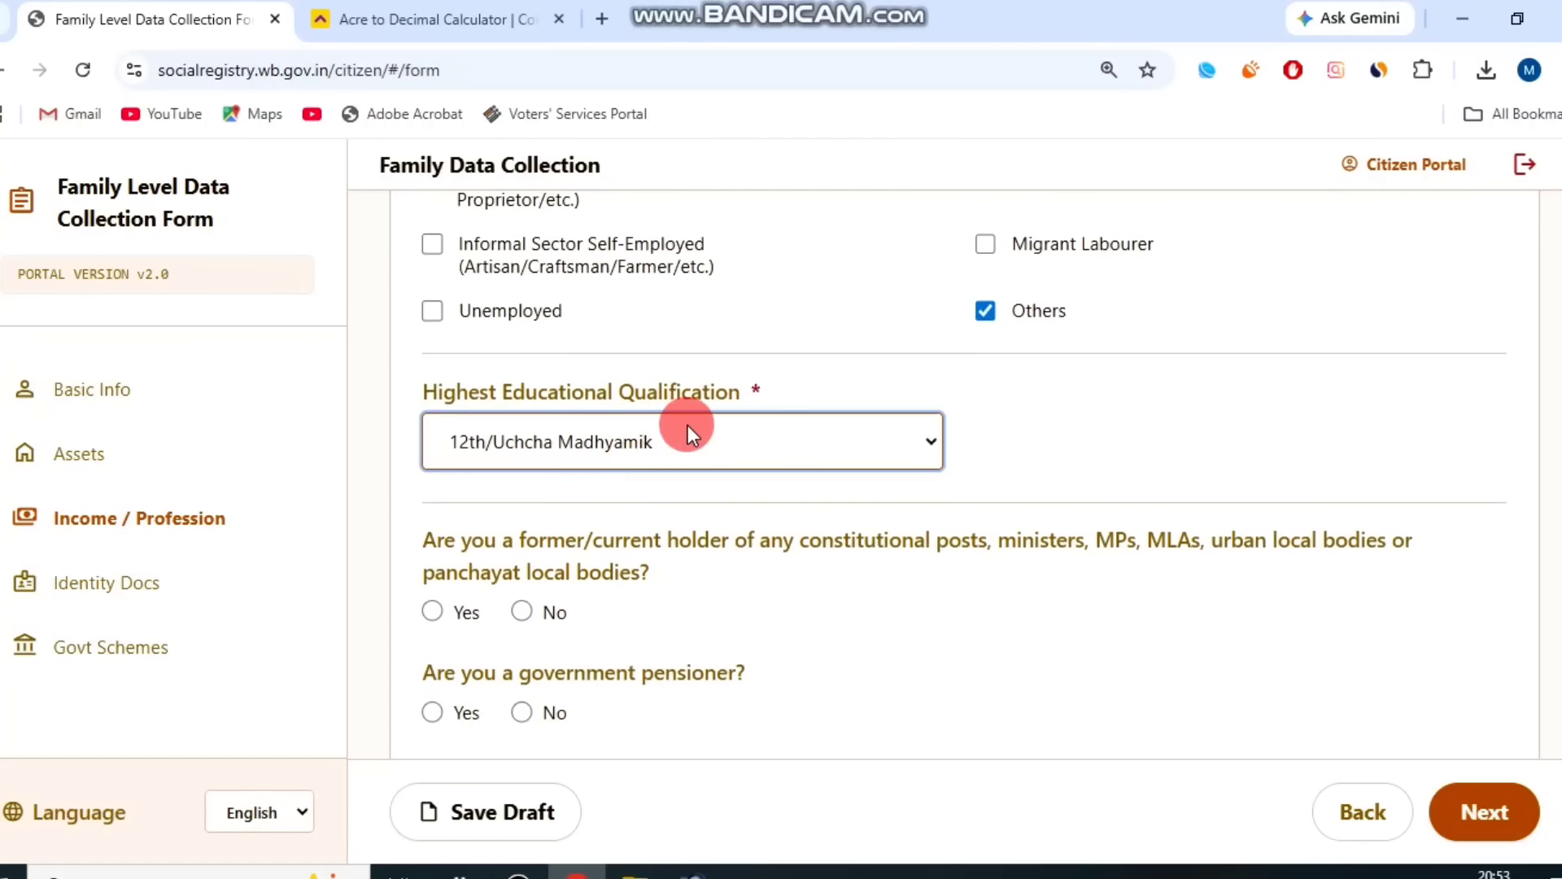
Answer No to Member 3 holding any constitutional post and No to being a government pensioner
left_click_drag(436, 417, 637, 450)
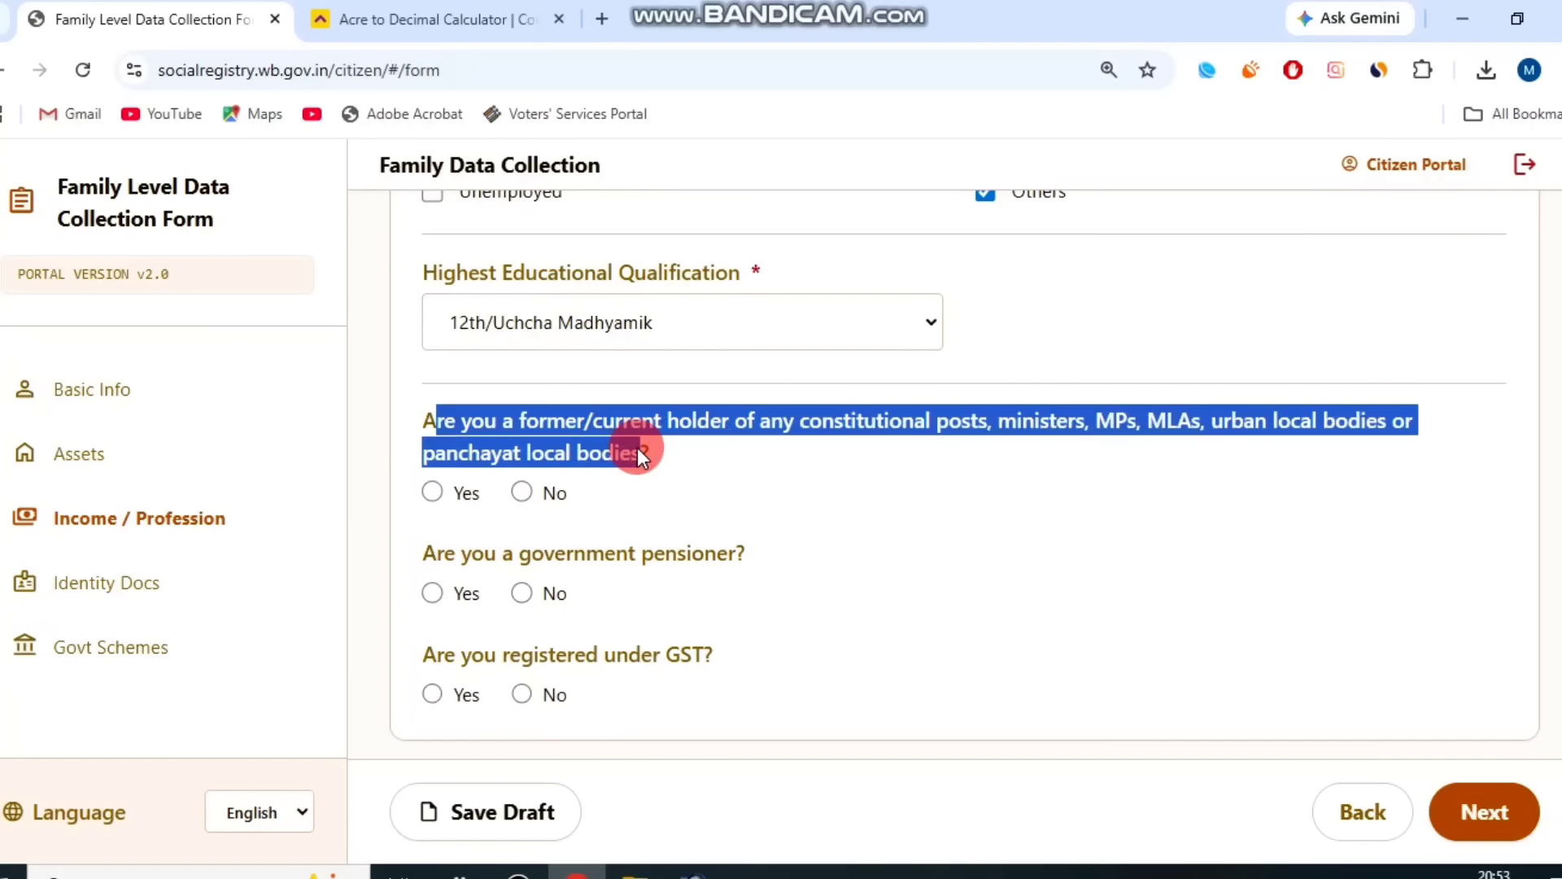
left_click(809, 446)
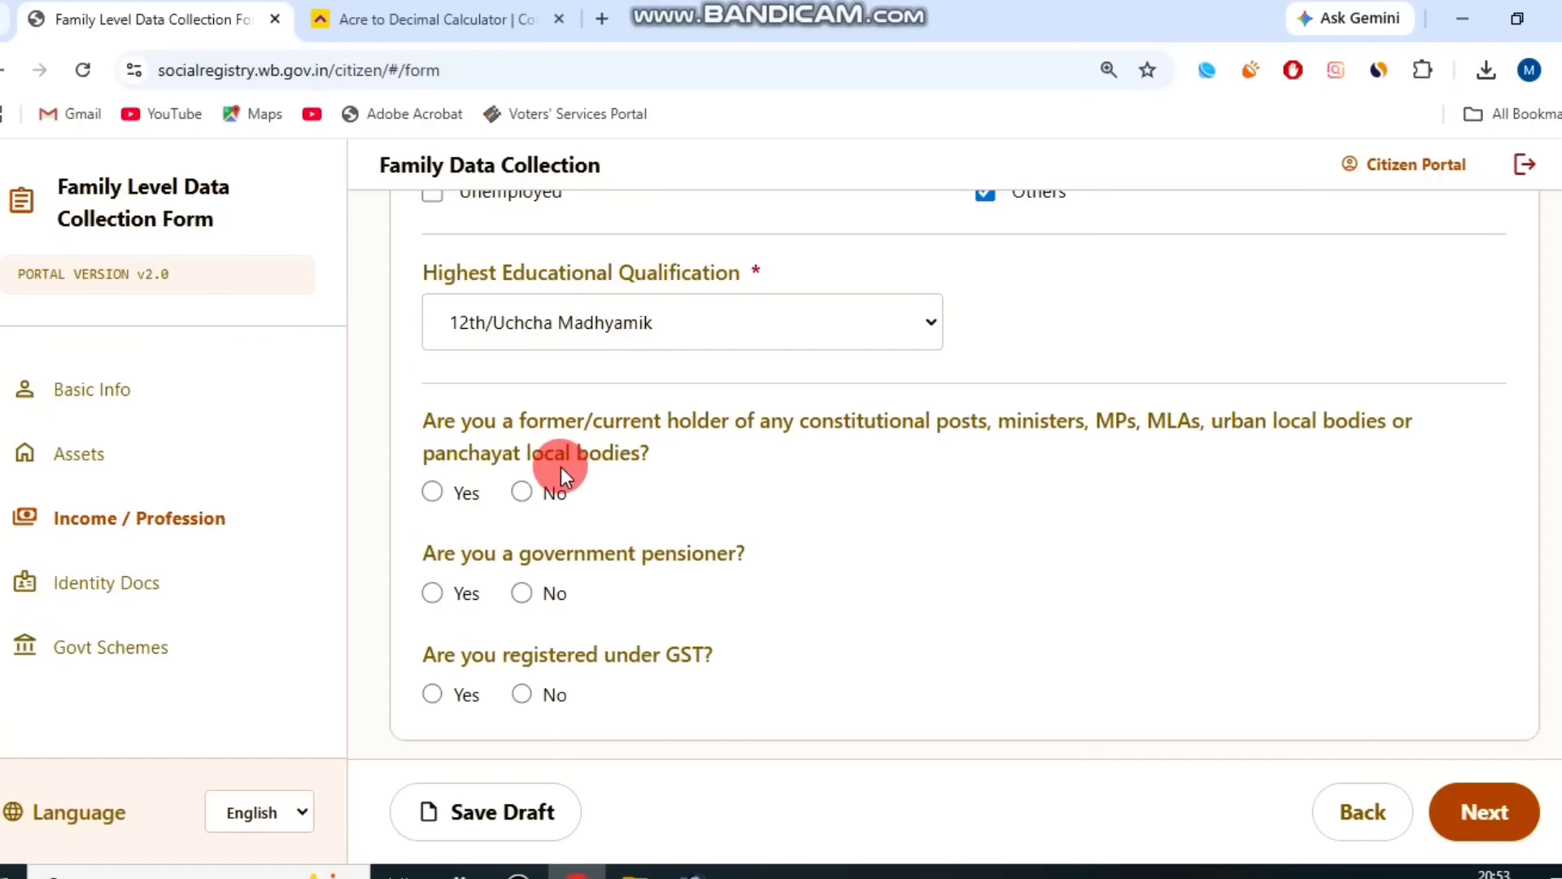
left_click(521, 491)
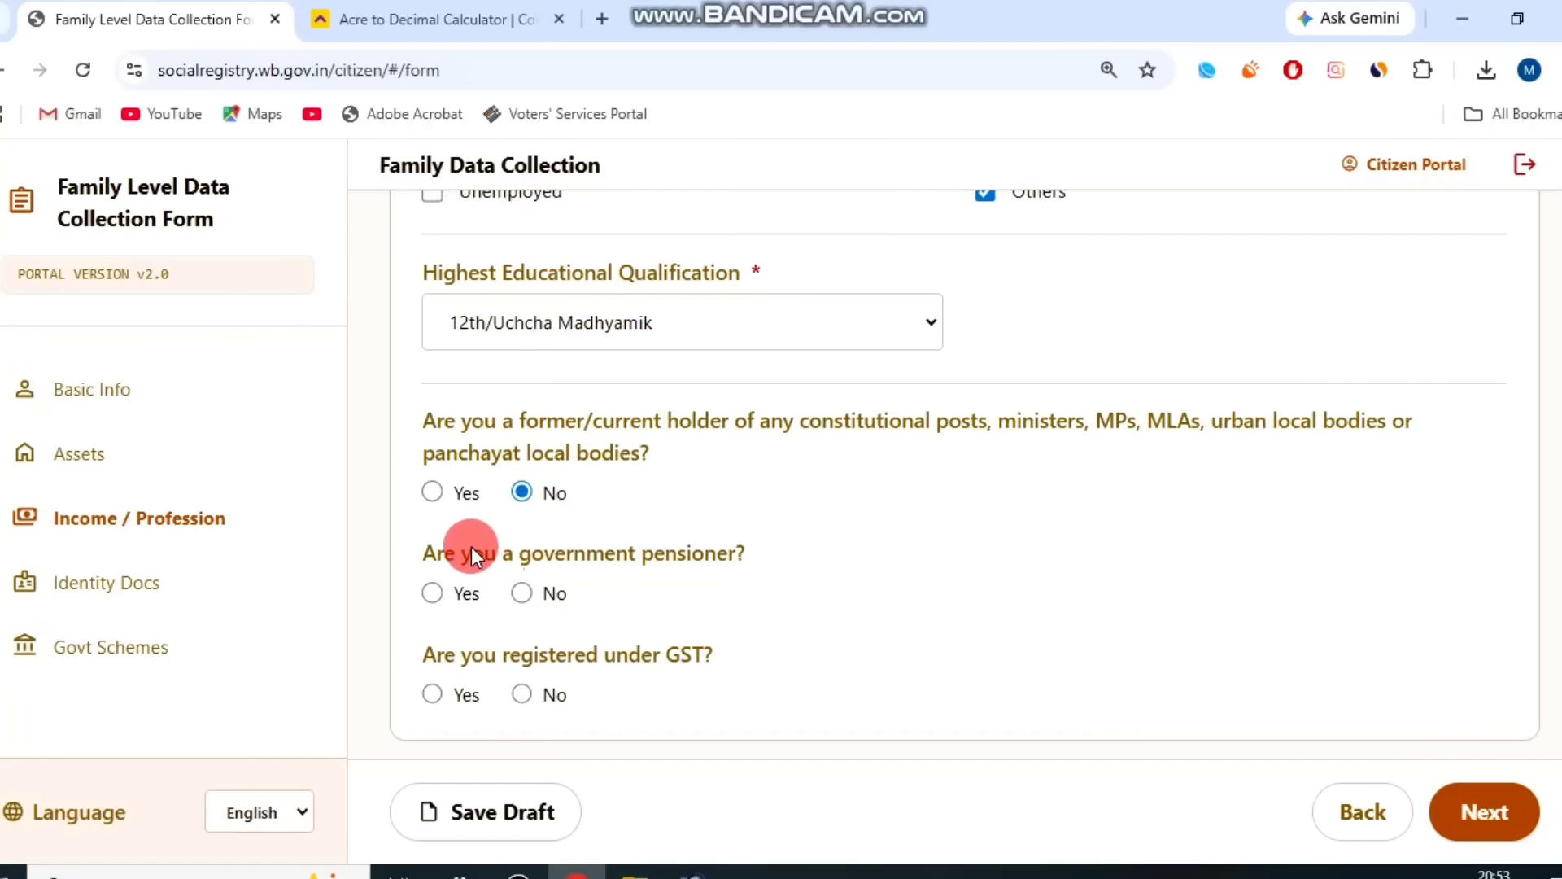
left_click_drag(471, 546, 719, 547)
left_click(715, 546)
left_click(522, 593)
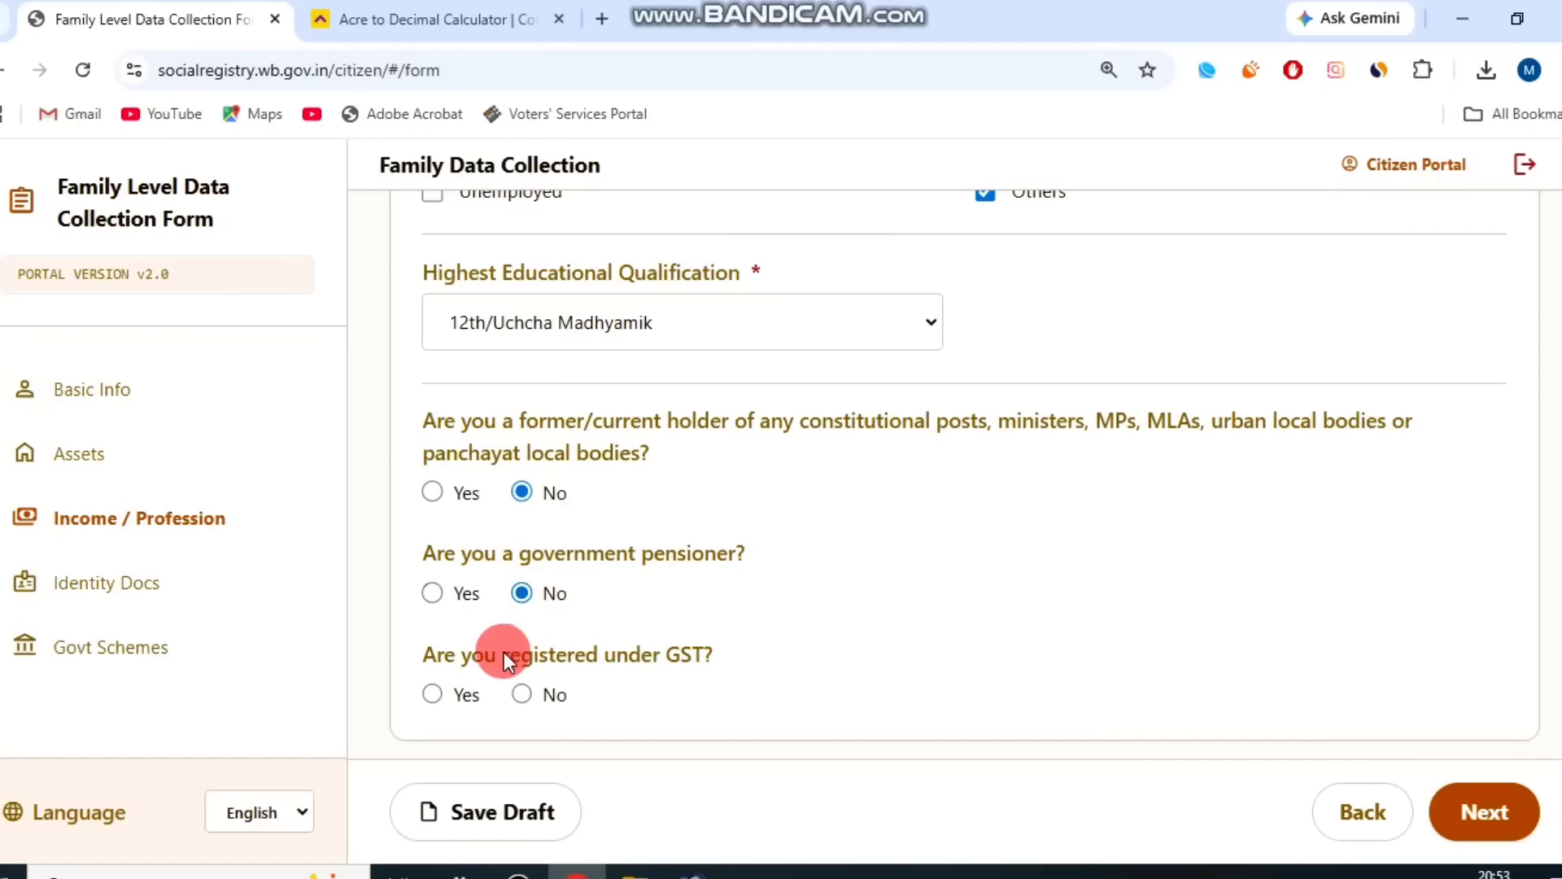
Answer No to Member 3 being registered under GST and proceed to the Identity Docs section
left_click_drag(505, 652, 785, 644)
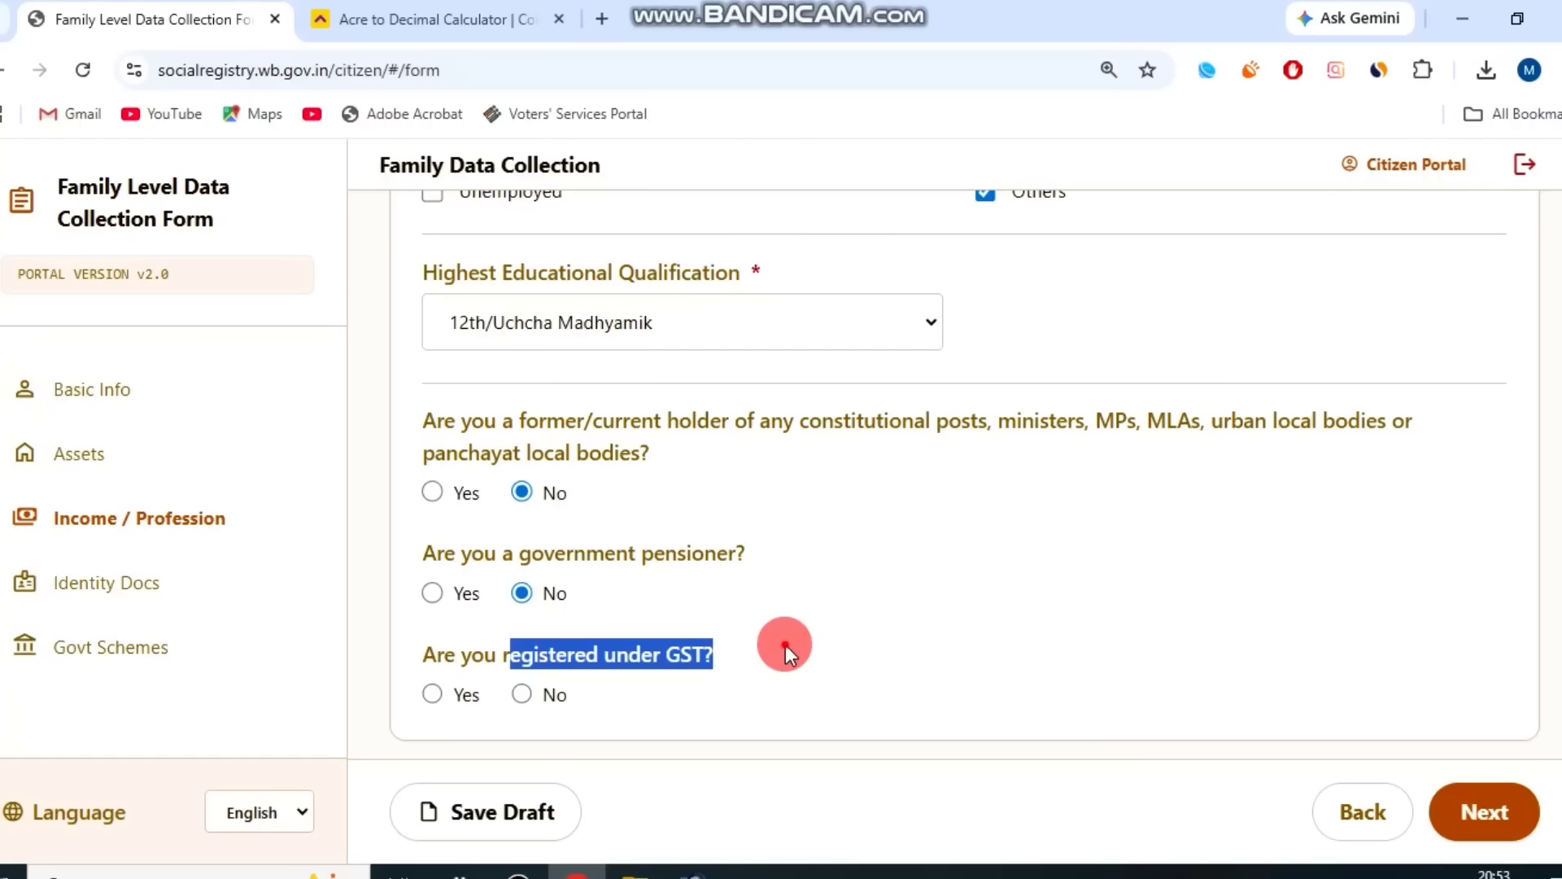
left_click(434, 693)
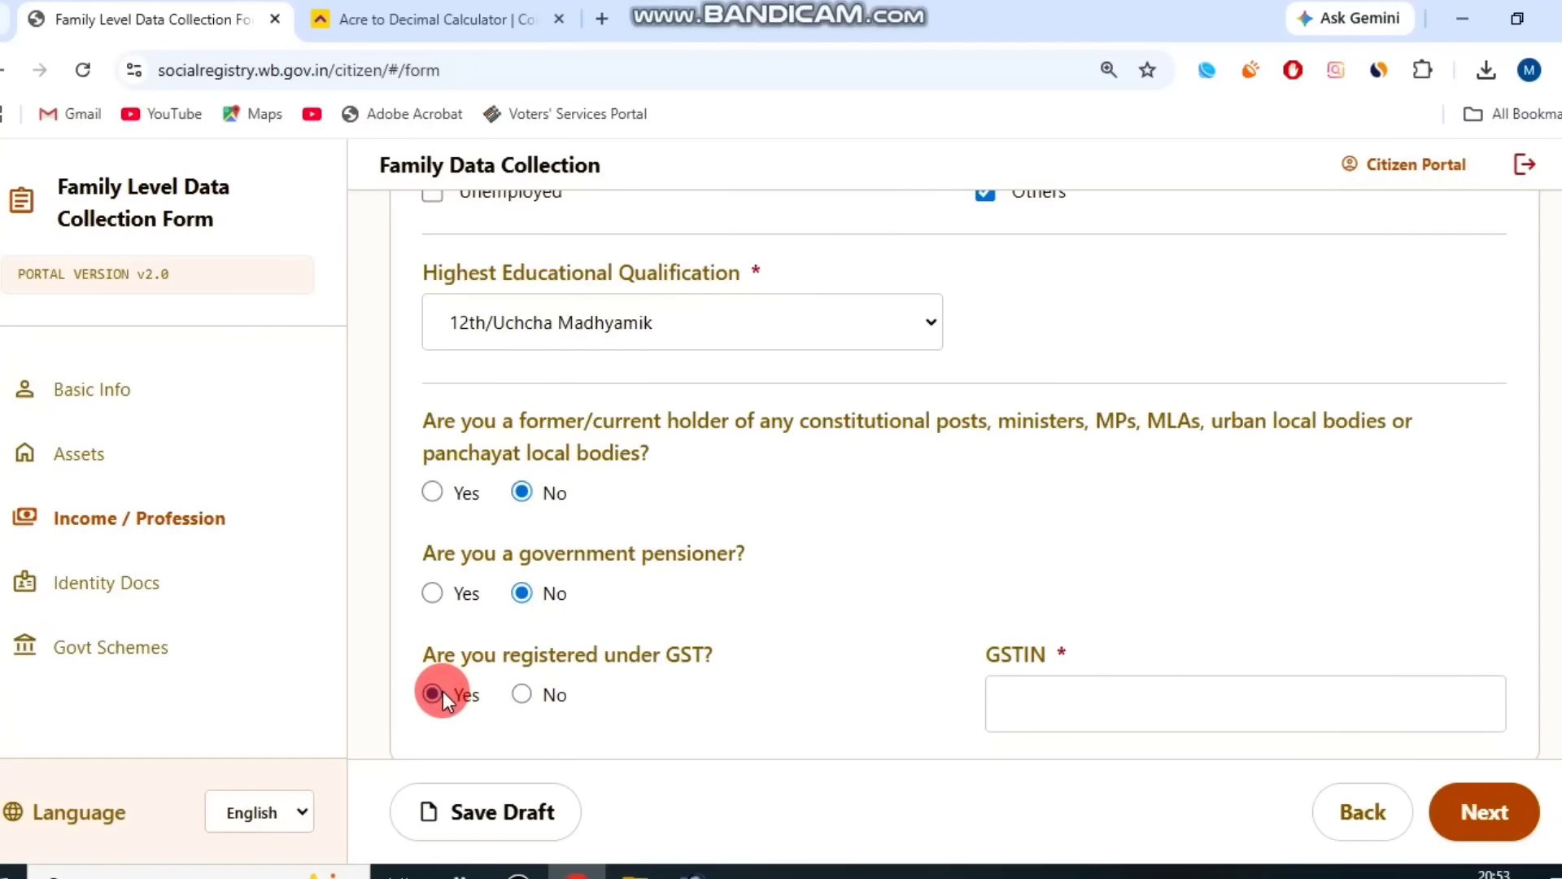
left_click(524, 693)
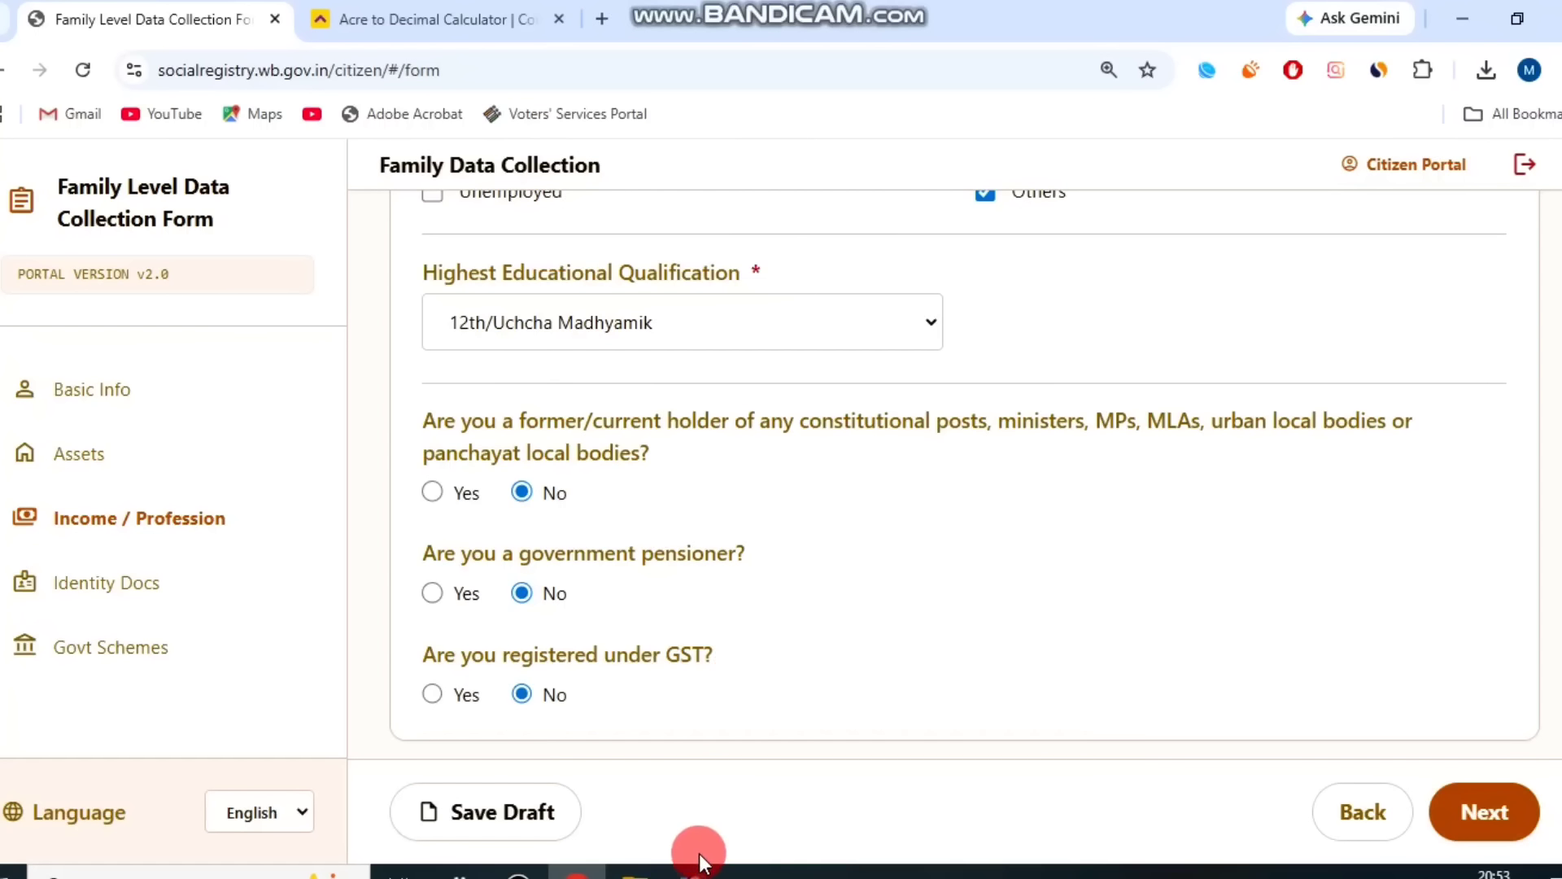
left_click(520, 871)
left_click(629, 138)
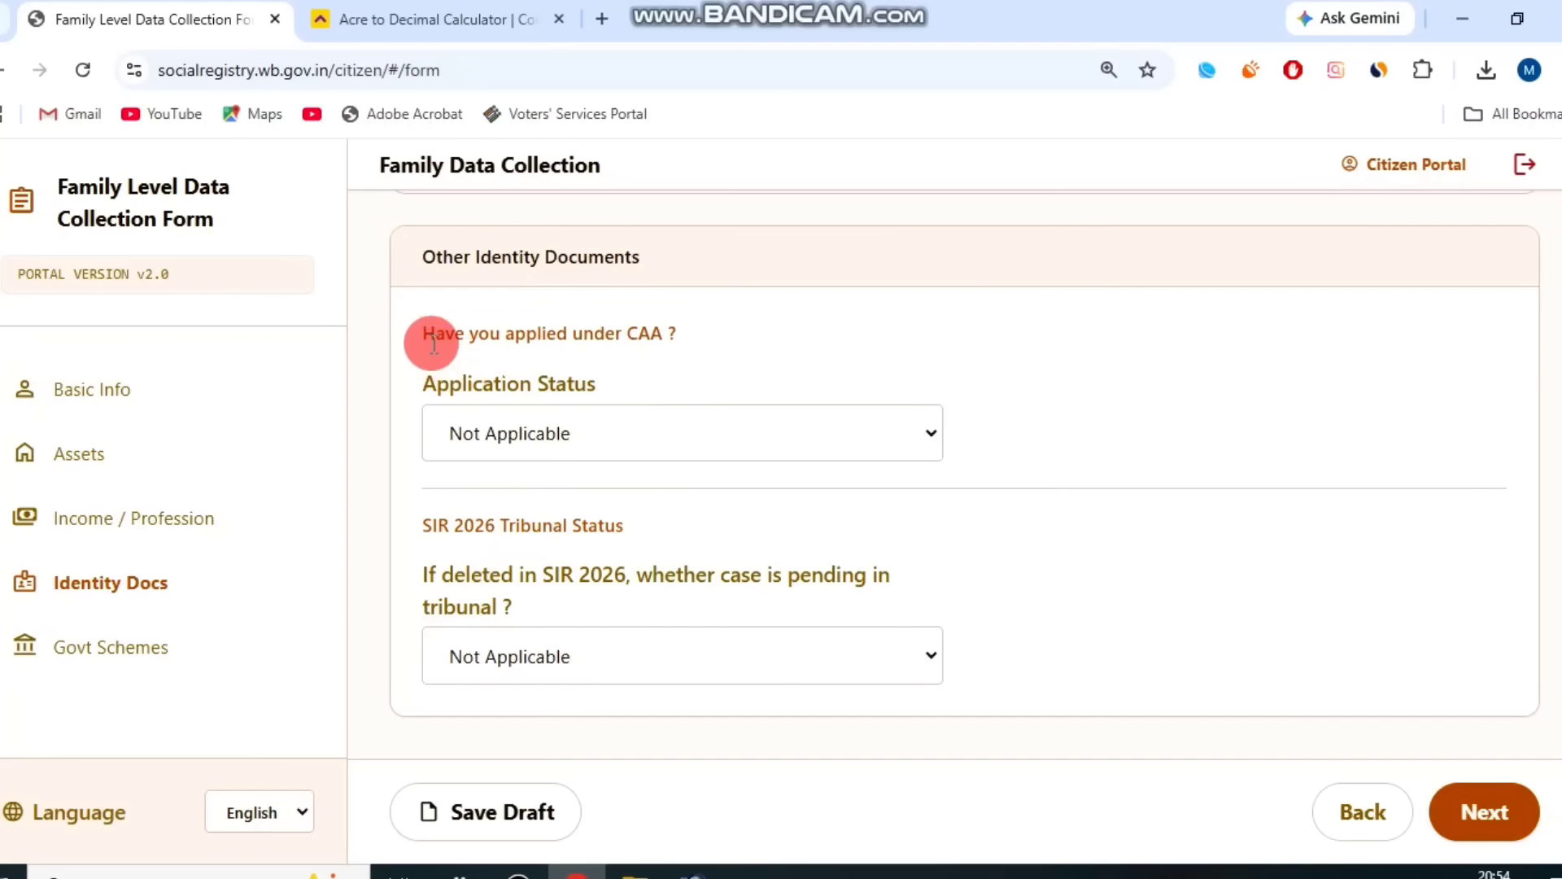
Keep Not Applicable for Member 3's CAA application and SIR 2026 tribunal status, and proceed to Govt Schemes
left_click_drag(433, 343, 569, 358)
left_click(610, 402)
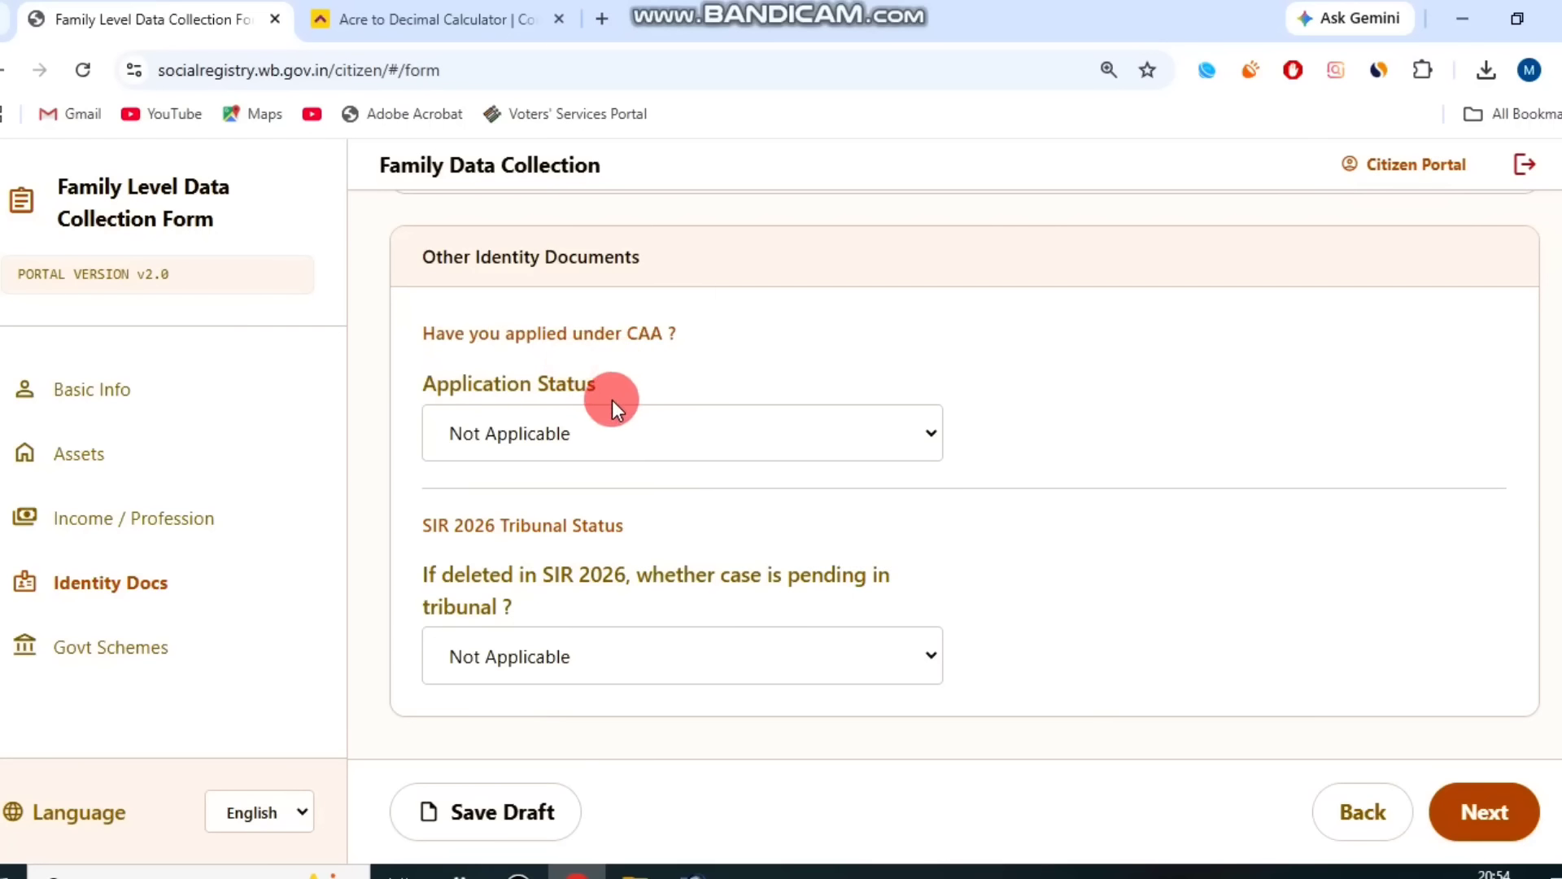
left_click(665, 375)
left_click_drag(440, 540, 440, 576)
left_click(553, 639)
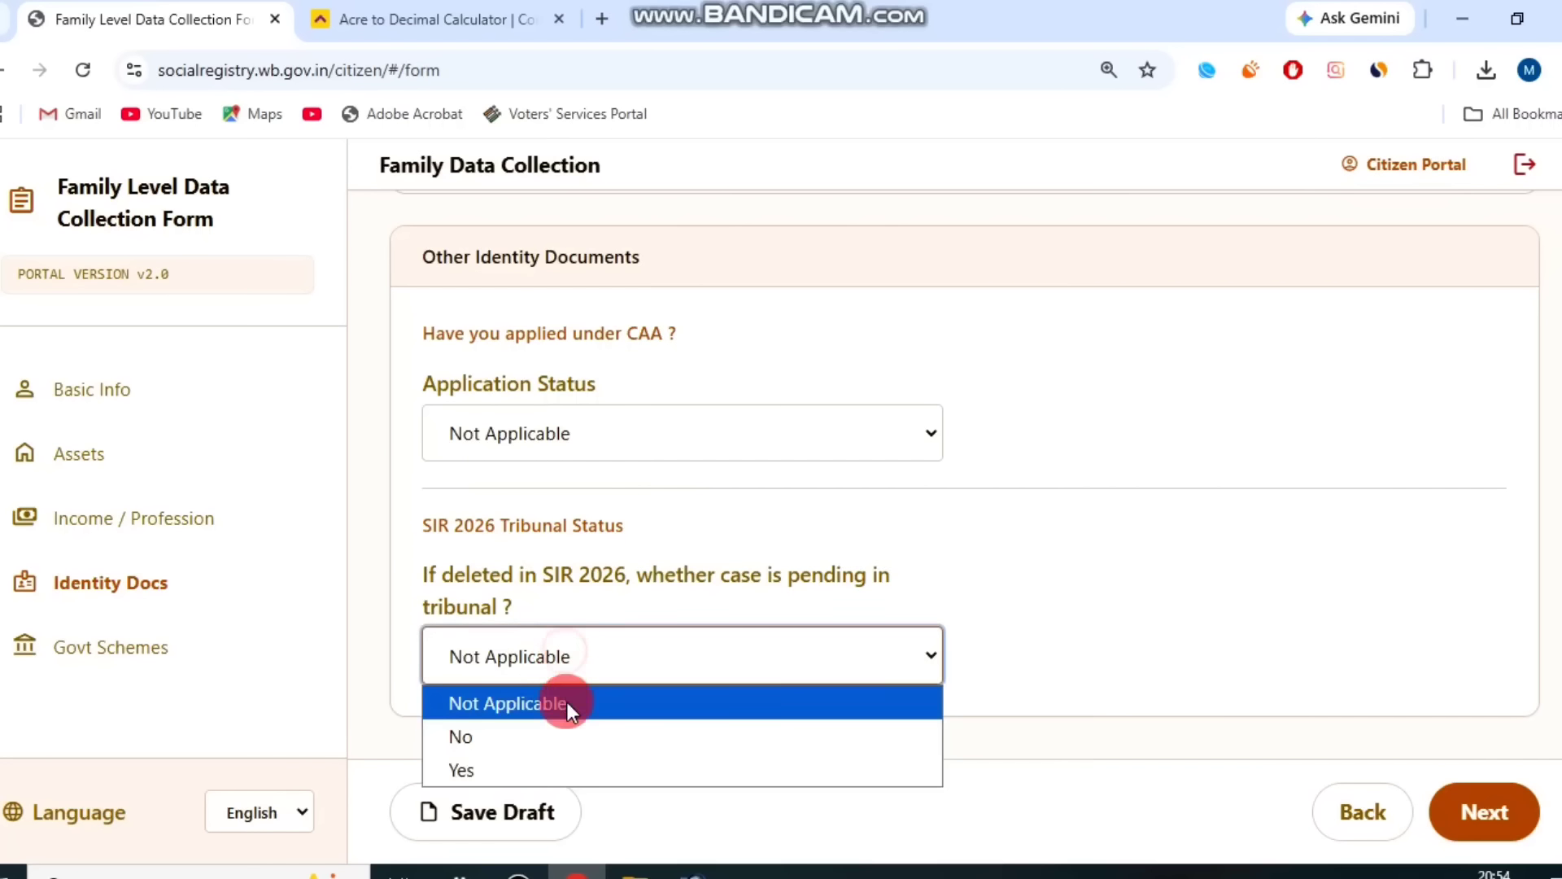
left_click(669, 614)
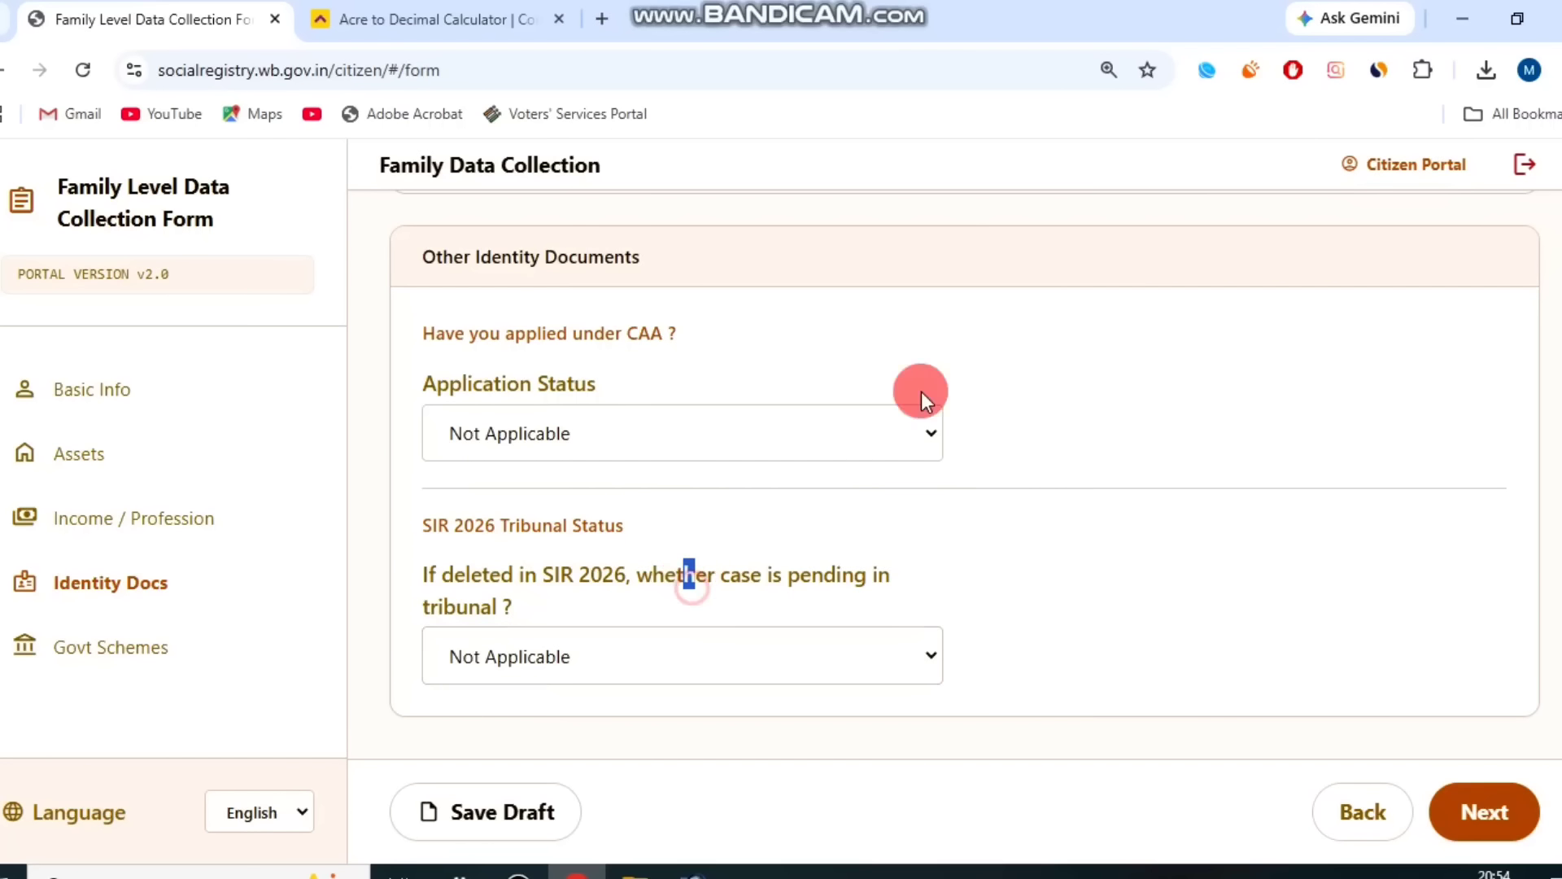
left_click(1473, 816)
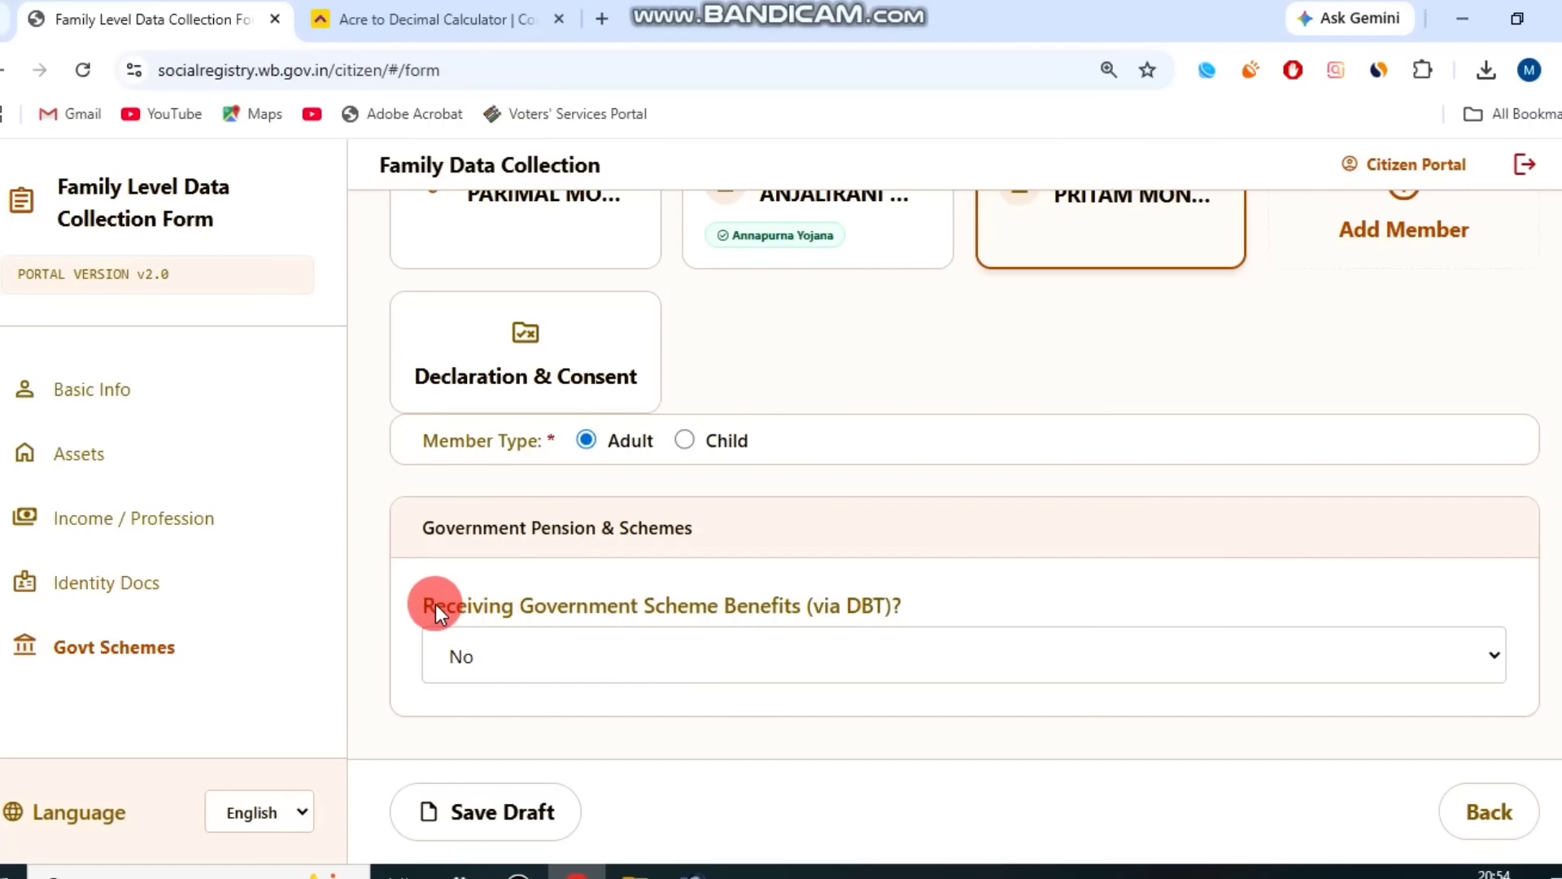
Keep No for Member 3 receiving government scheme benefits via DBT and save the form as a draft
left_click_drag(436, 603, 885, 592)
left_click(886, 594)
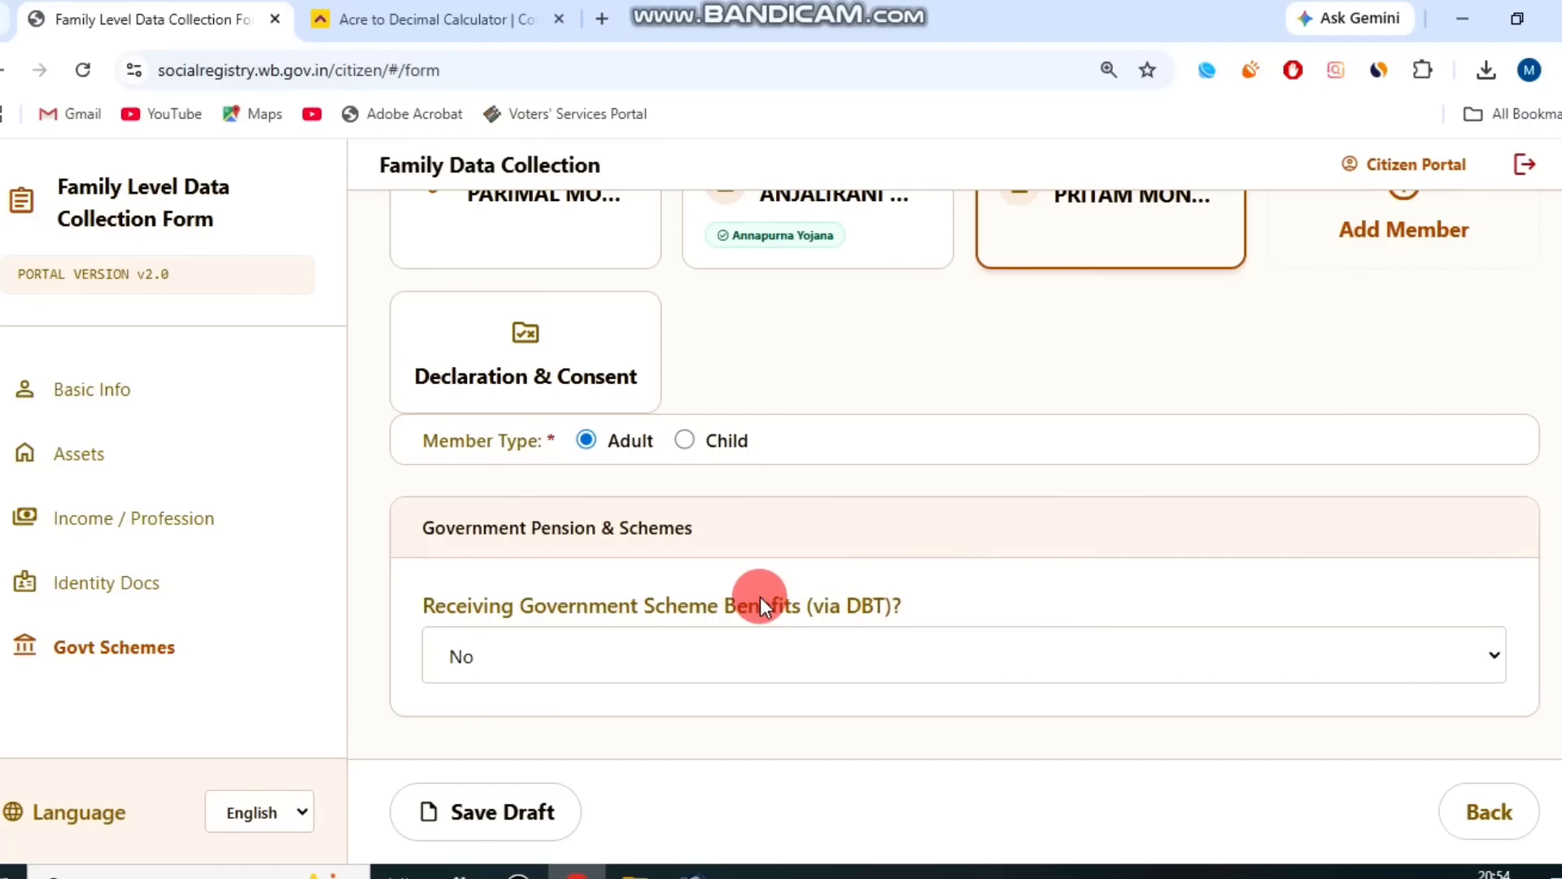
left_click_drag(760, 606, 878, 620)
left_click(851, 659)
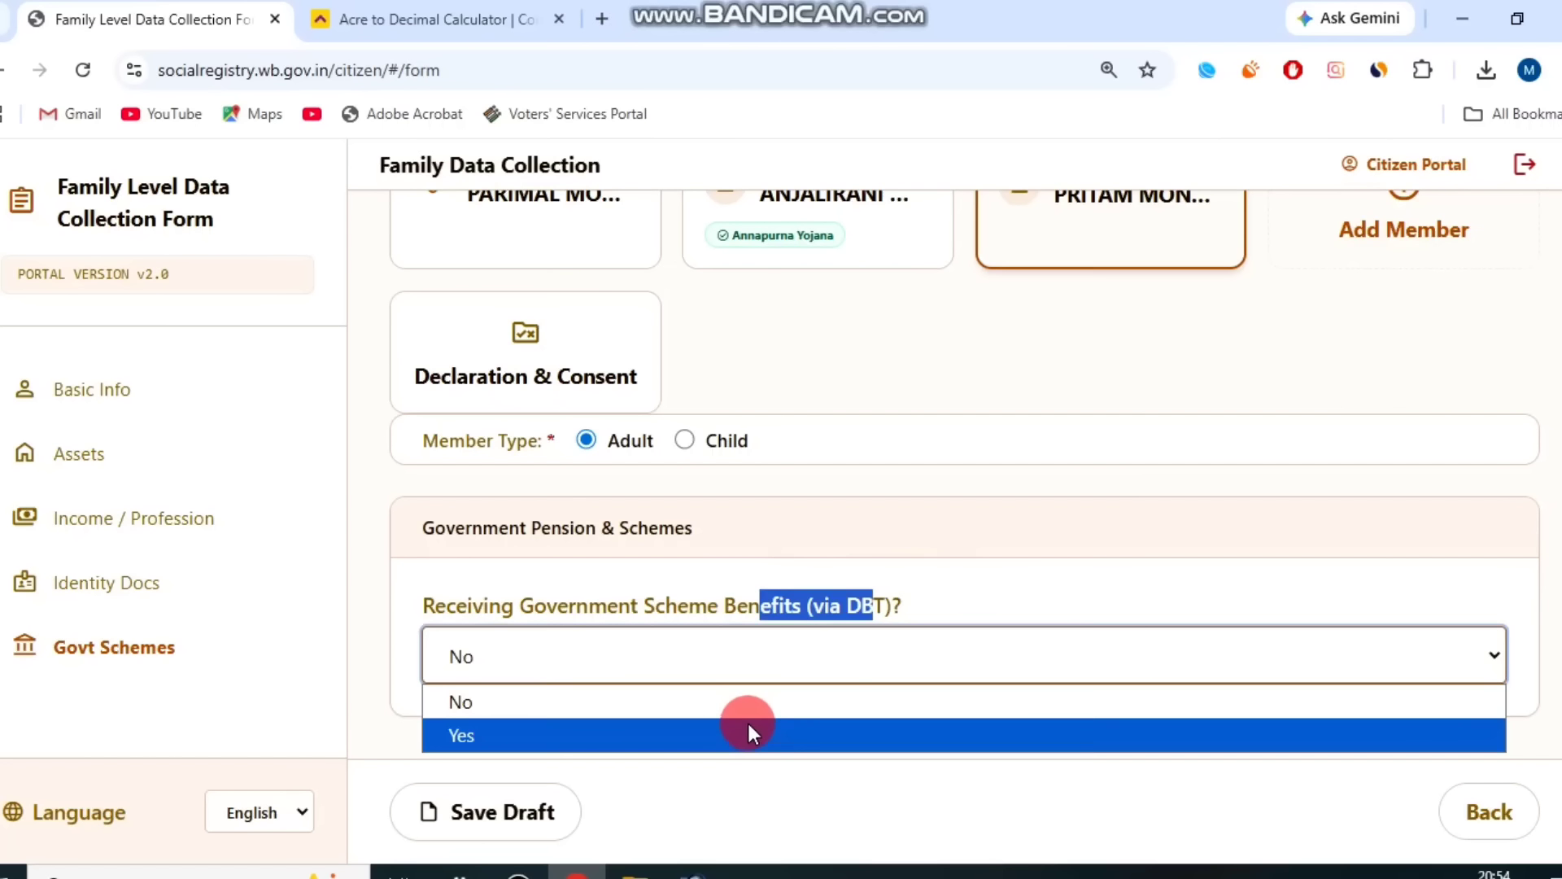
left_click(835, 603)
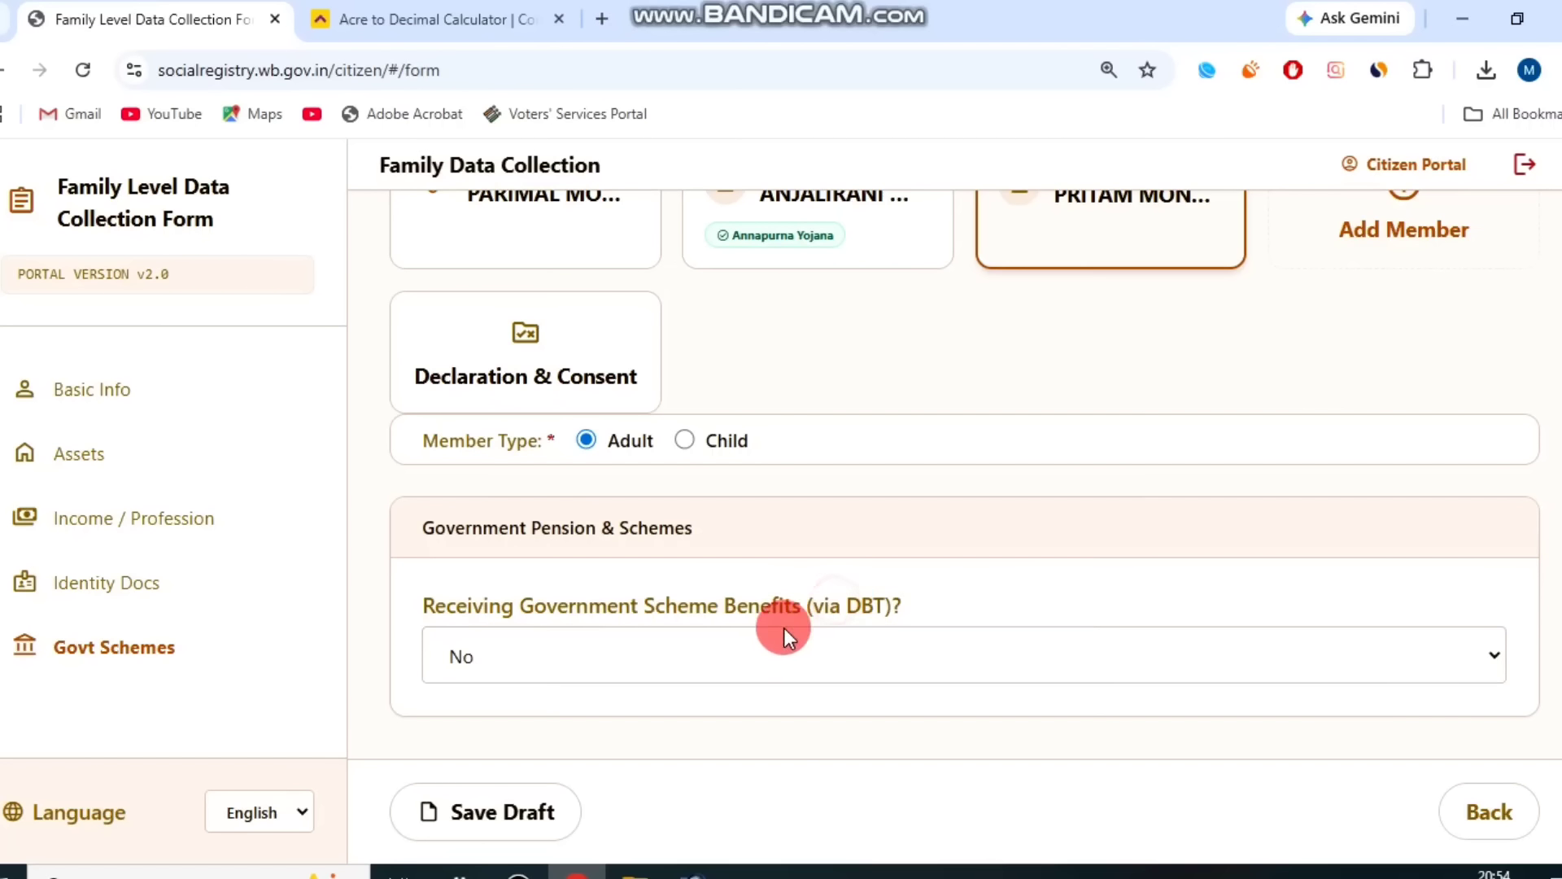
left_click(560, 813)
Accept the statement in the Declaration & Consent section and open the form preview for submission
scroll(1026, 483, "up", 1)
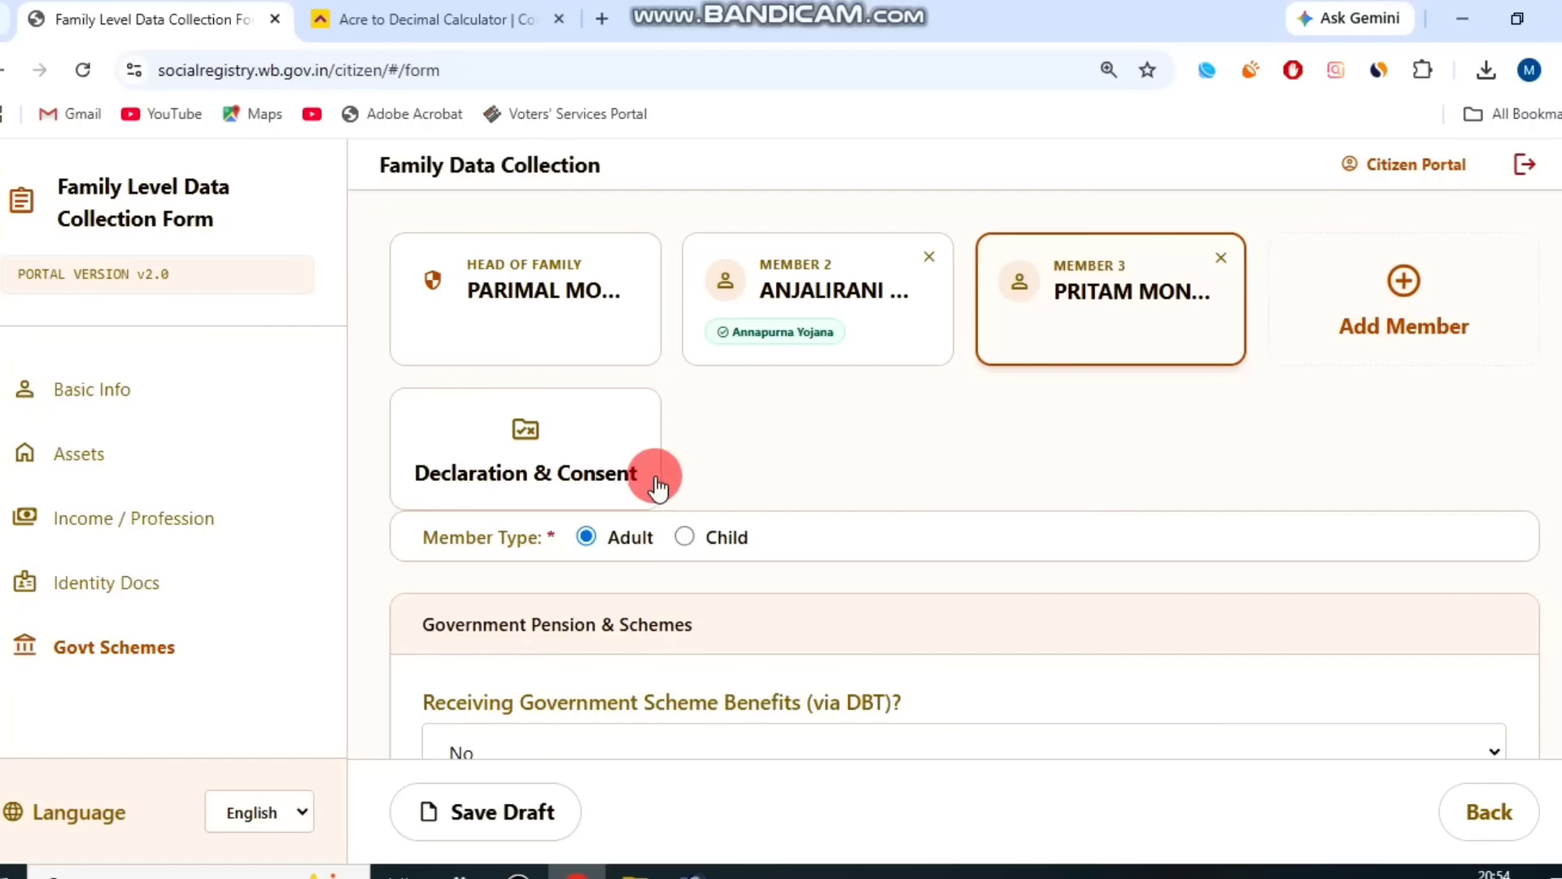
left_click(568, 449)
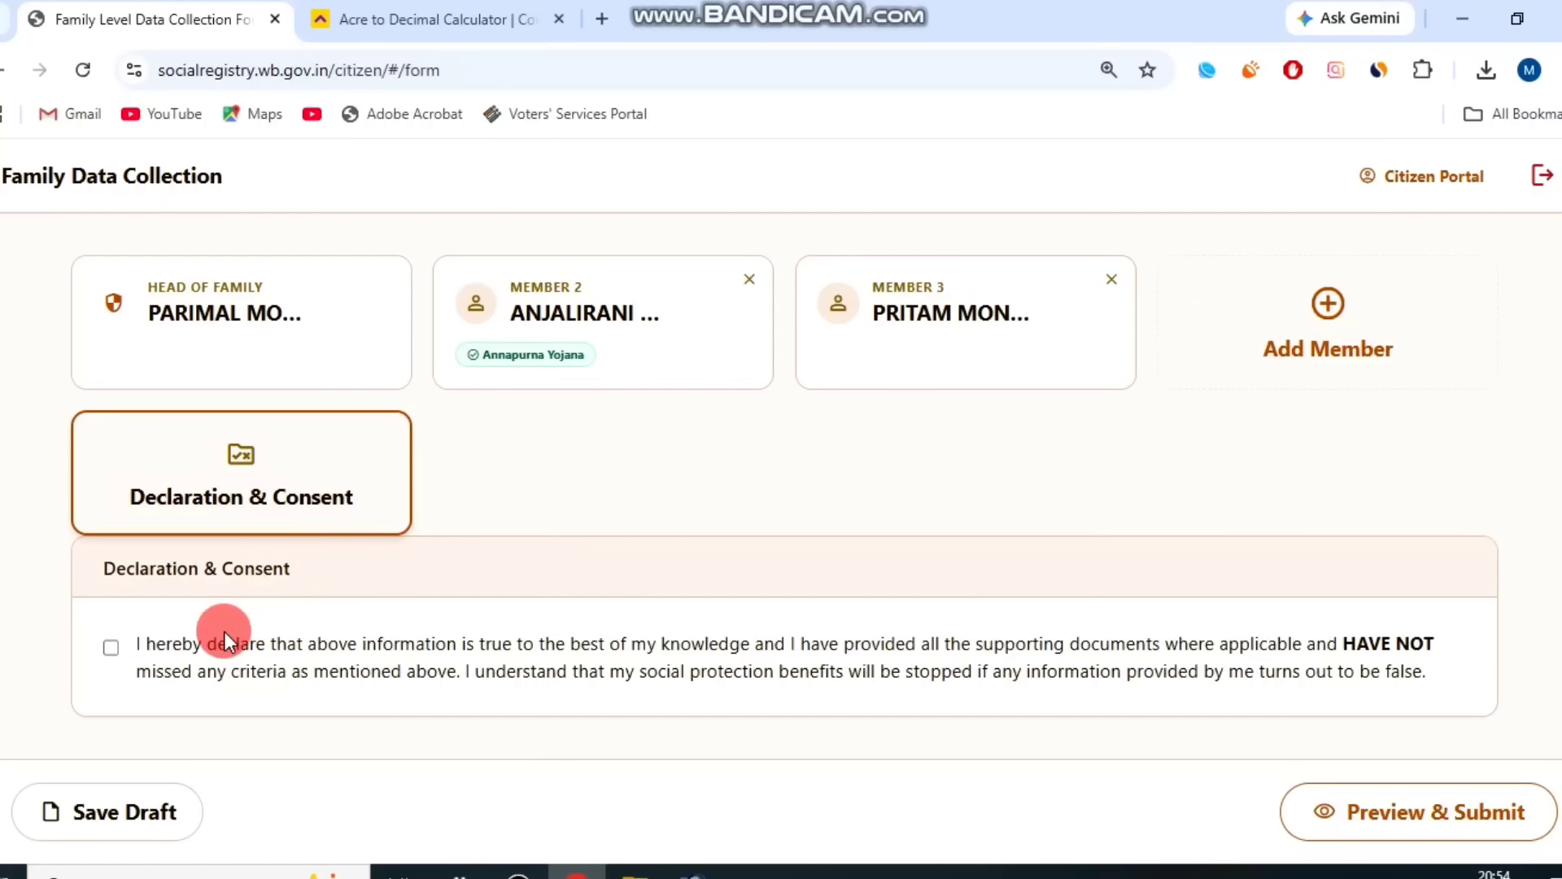
left_click(110, 647)
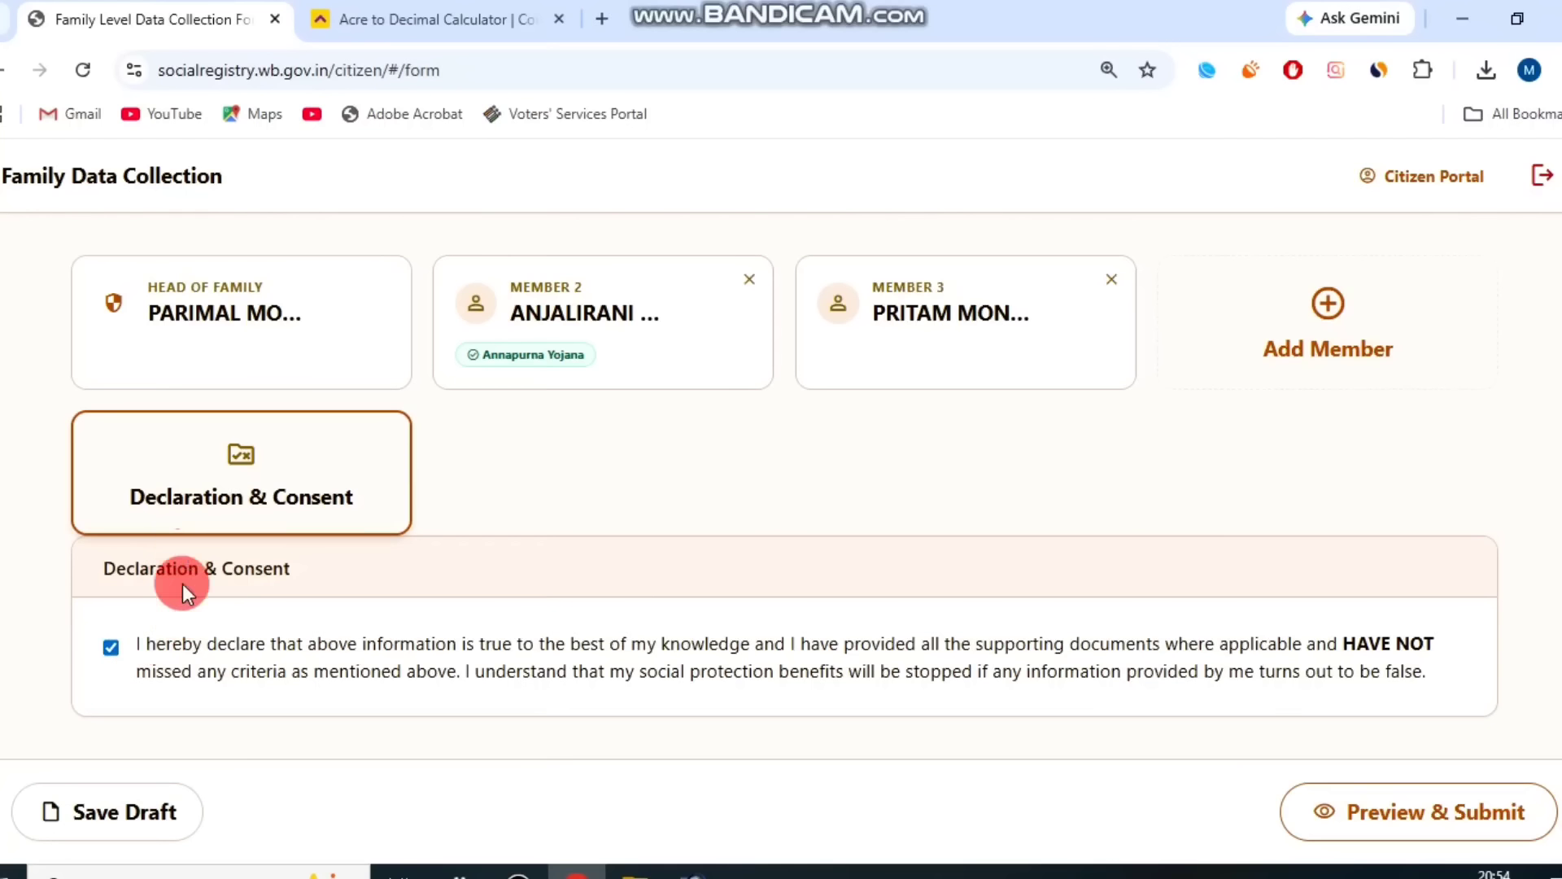
left_click(1411, 809)
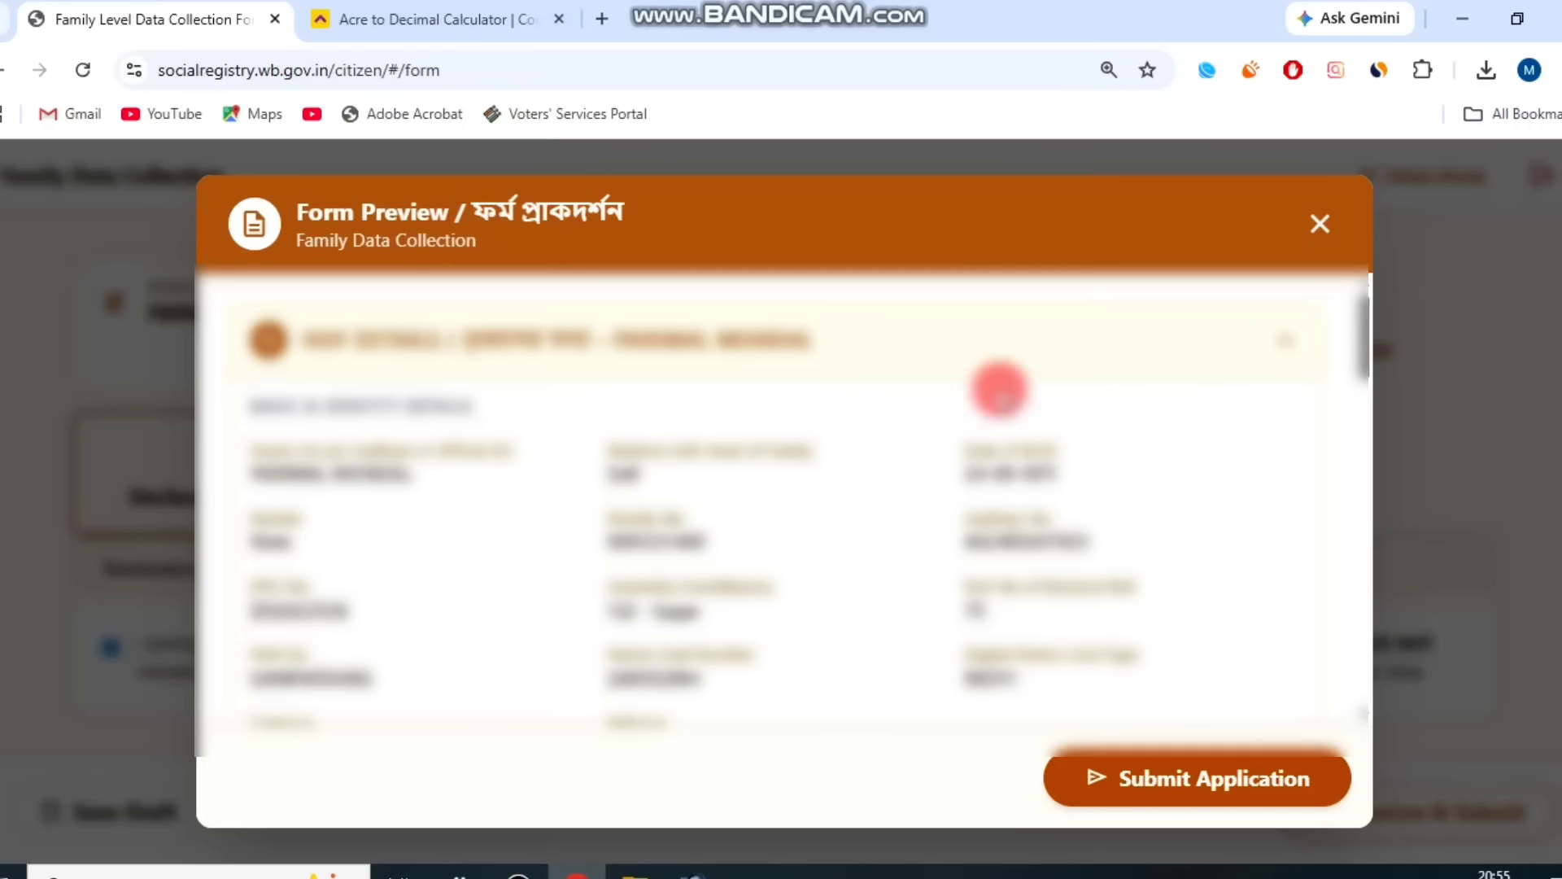
Review the form preview from the head of family's details through the declaration, expanding the first listed member's details
scroll(1210, 492, "down", 3)
scroll(1210, 492, "down", 10)
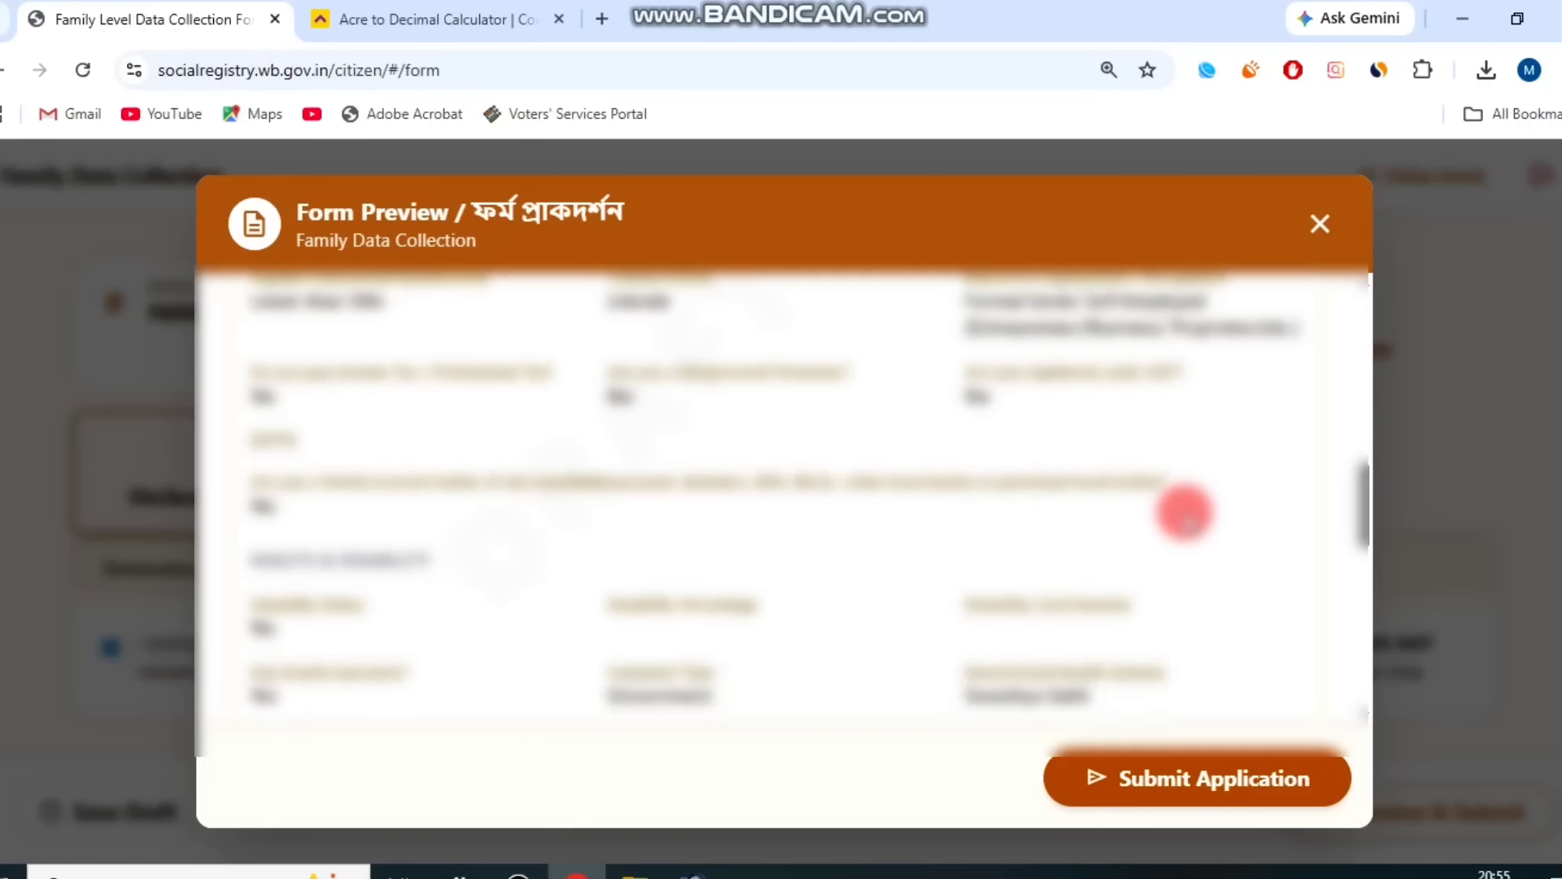
scroll(1105, 469, "up", 1)
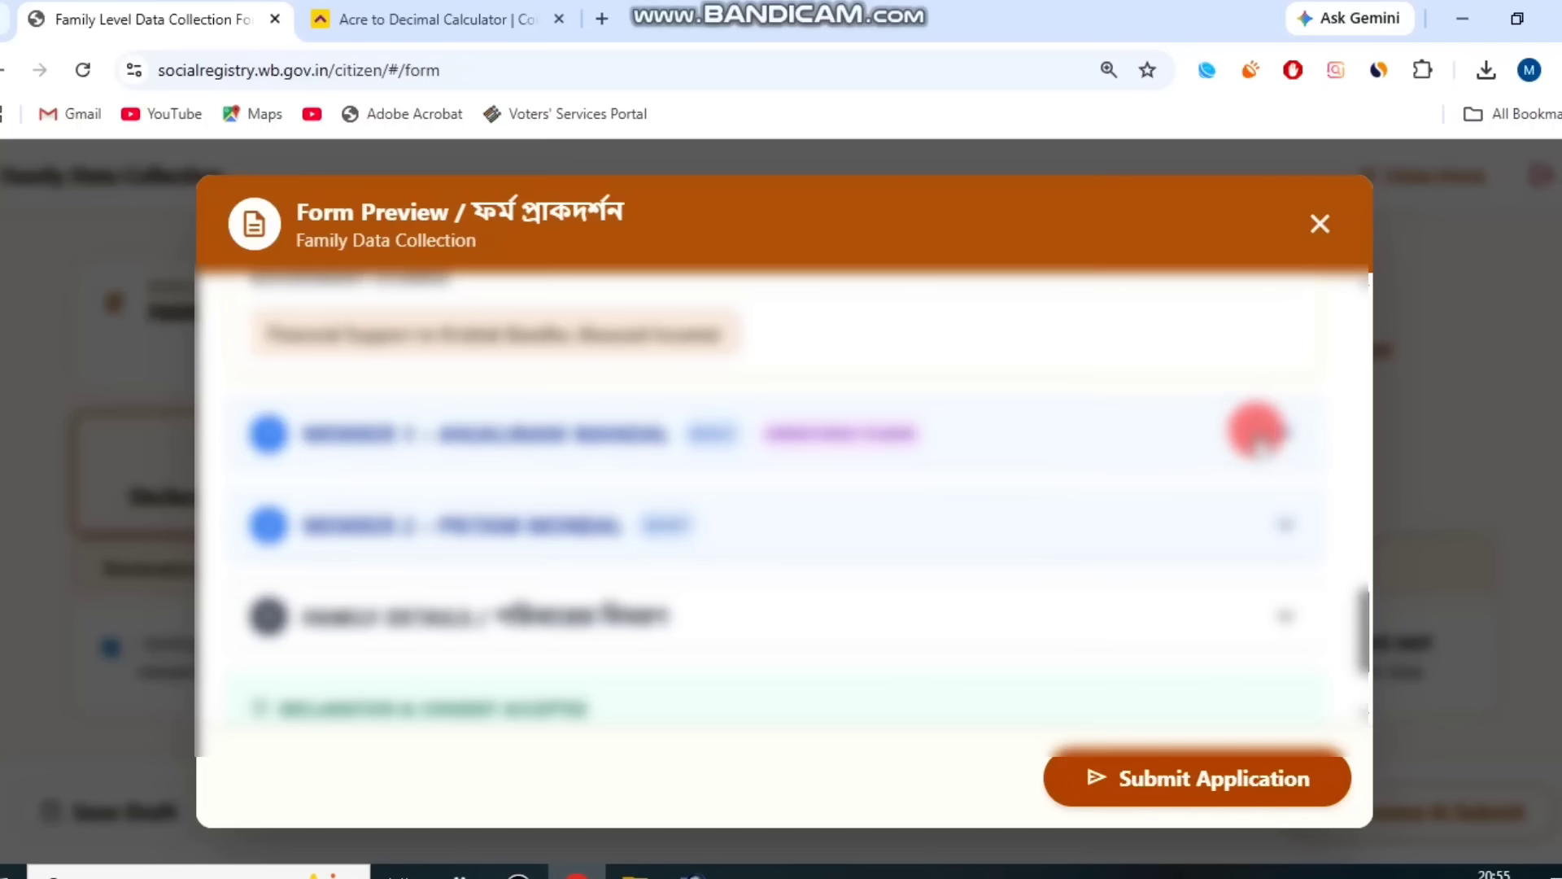
left_click(1285, 431)
scroll(1269, 444, "up", 10)
scroll(1260, 453, "down", 6)
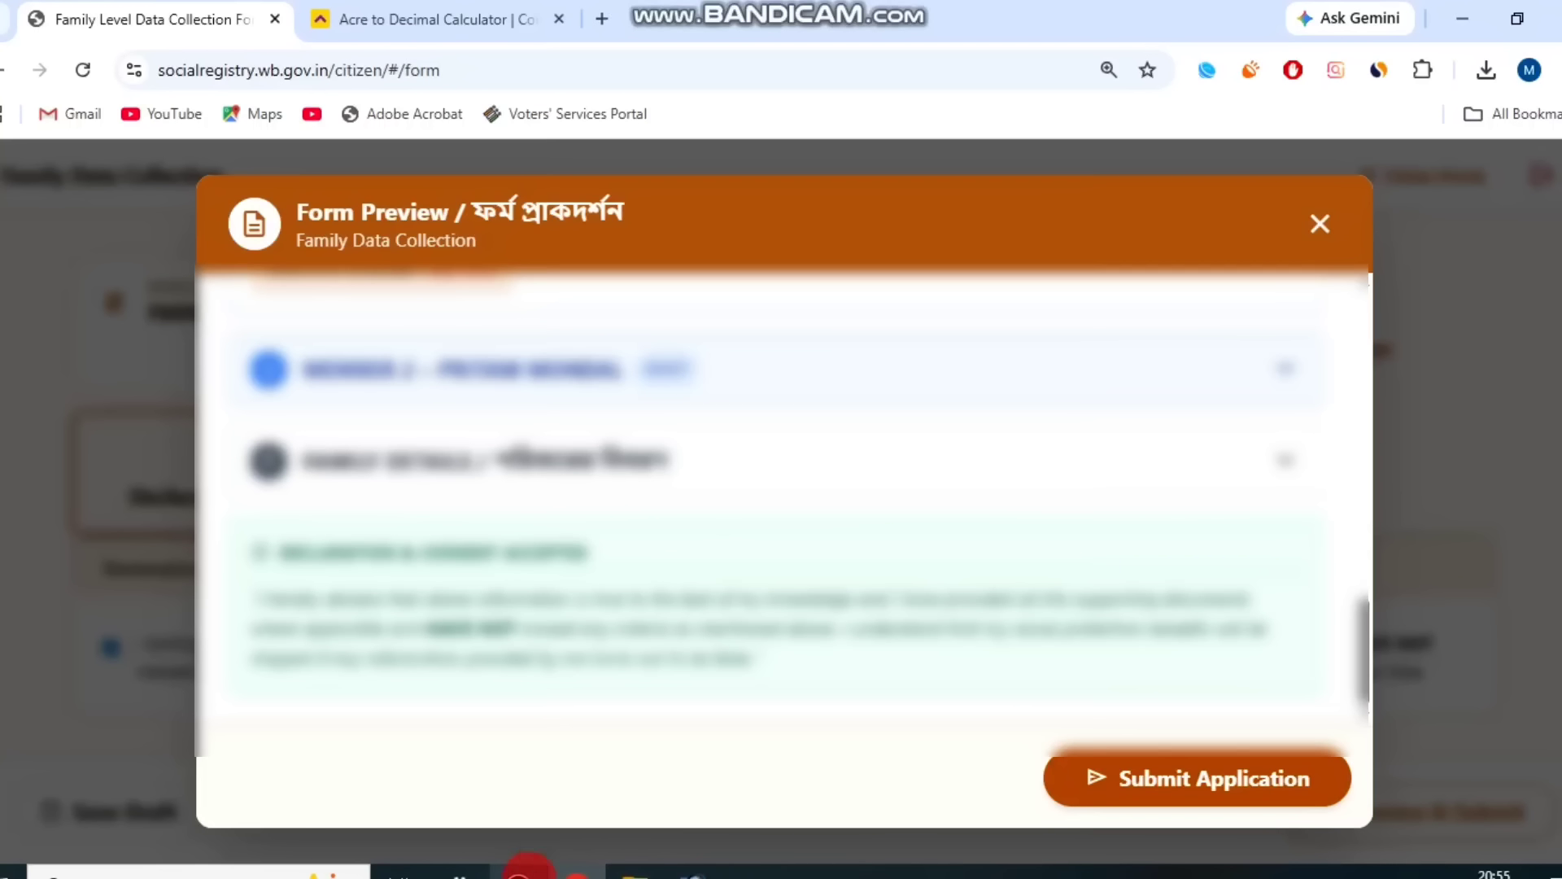
left_click(577, 872)
left_click(627, 135)
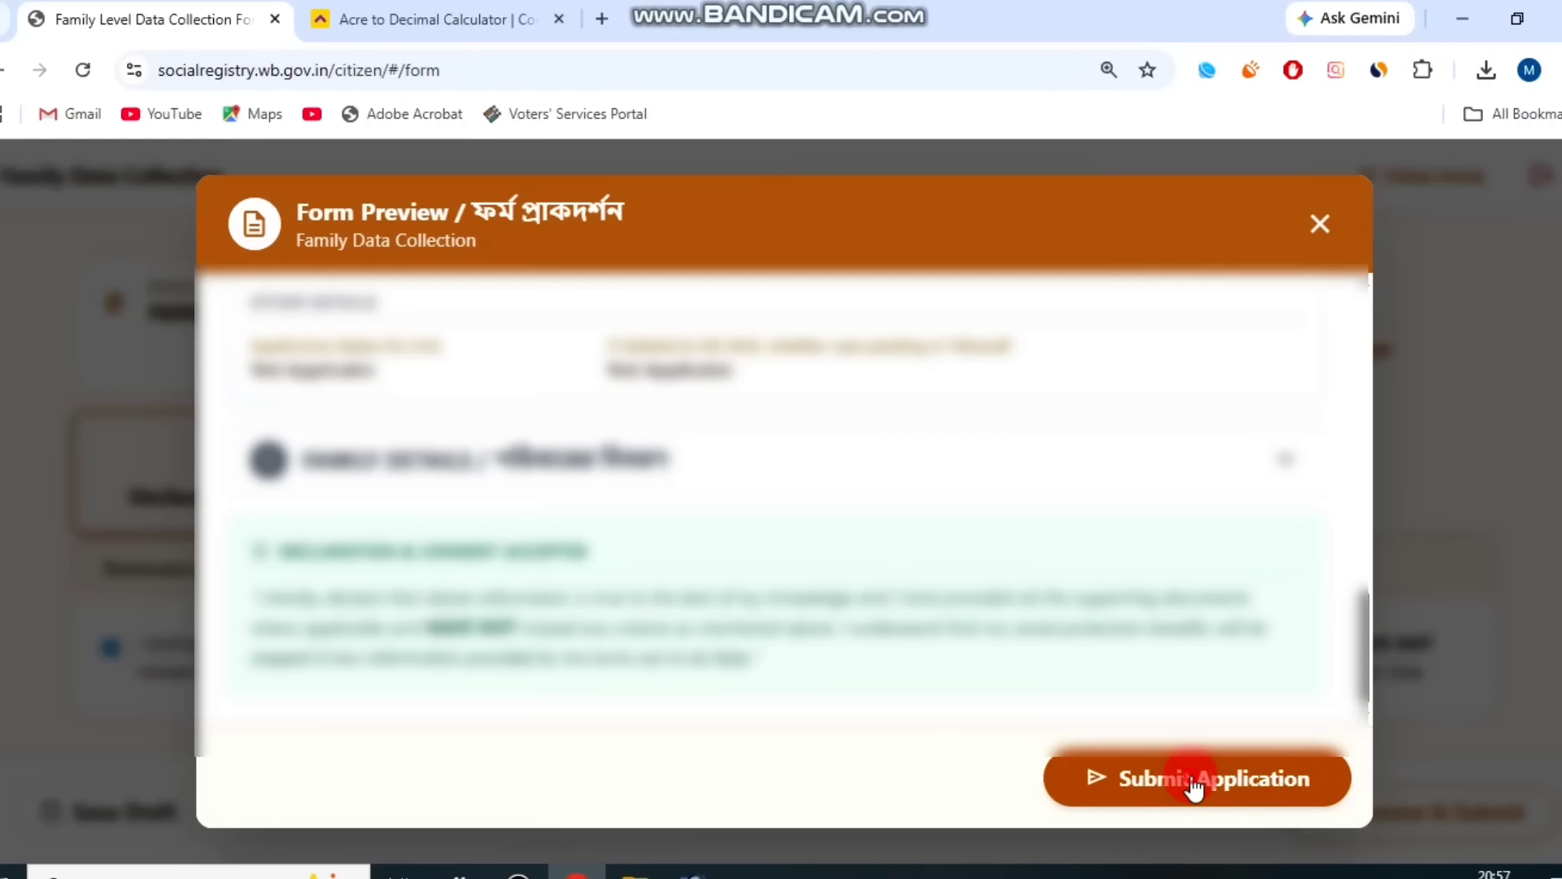
Submit the application from the form preview and print the submission acknowledgement page
left_click(1191, 779)
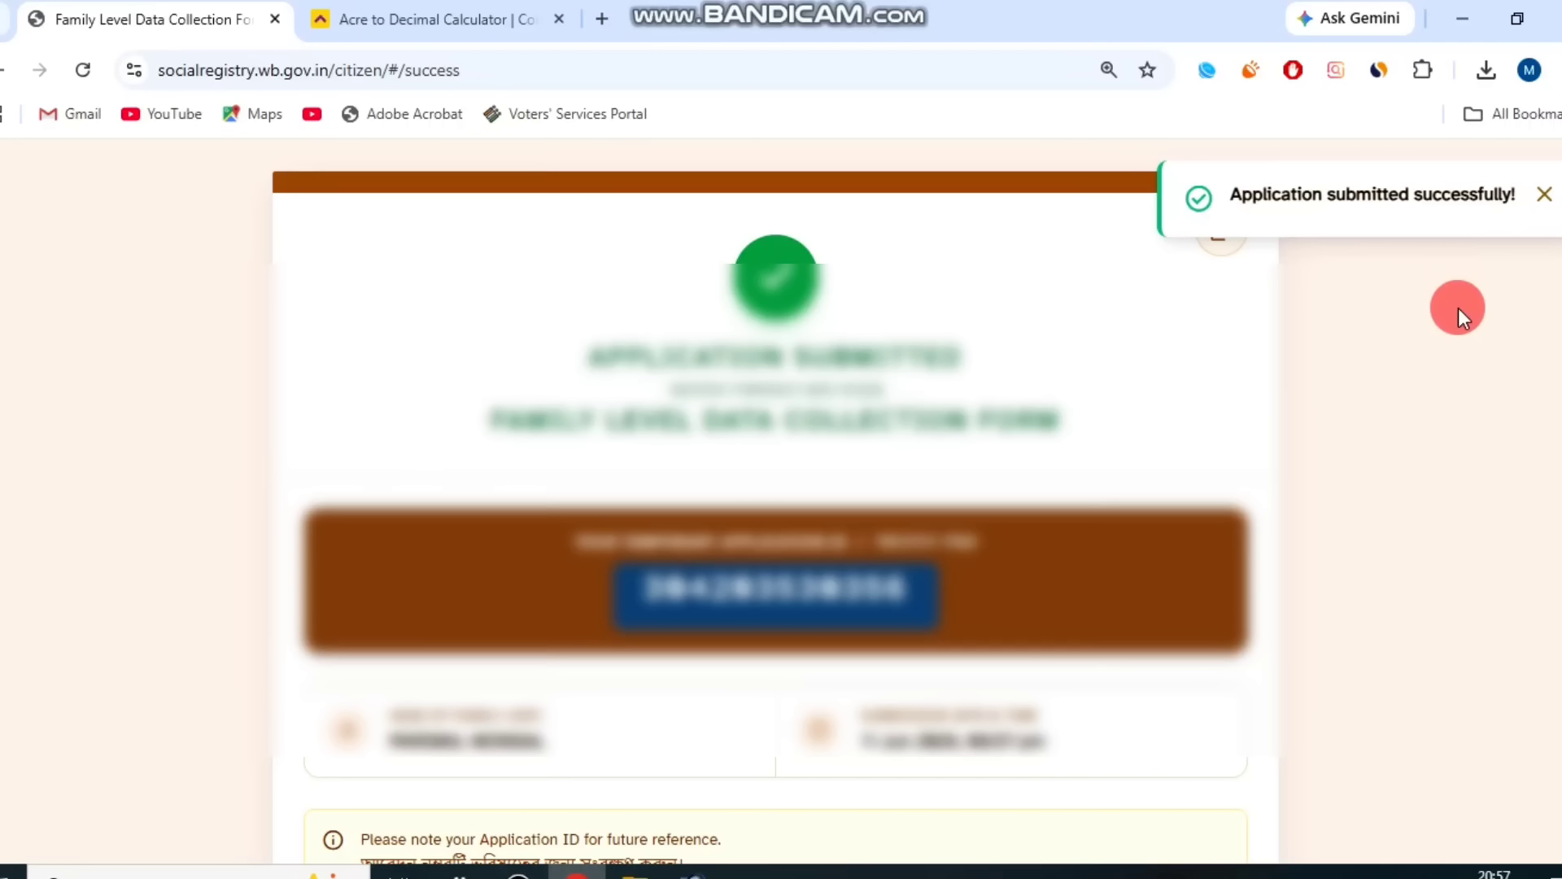
key("ctrl+p")
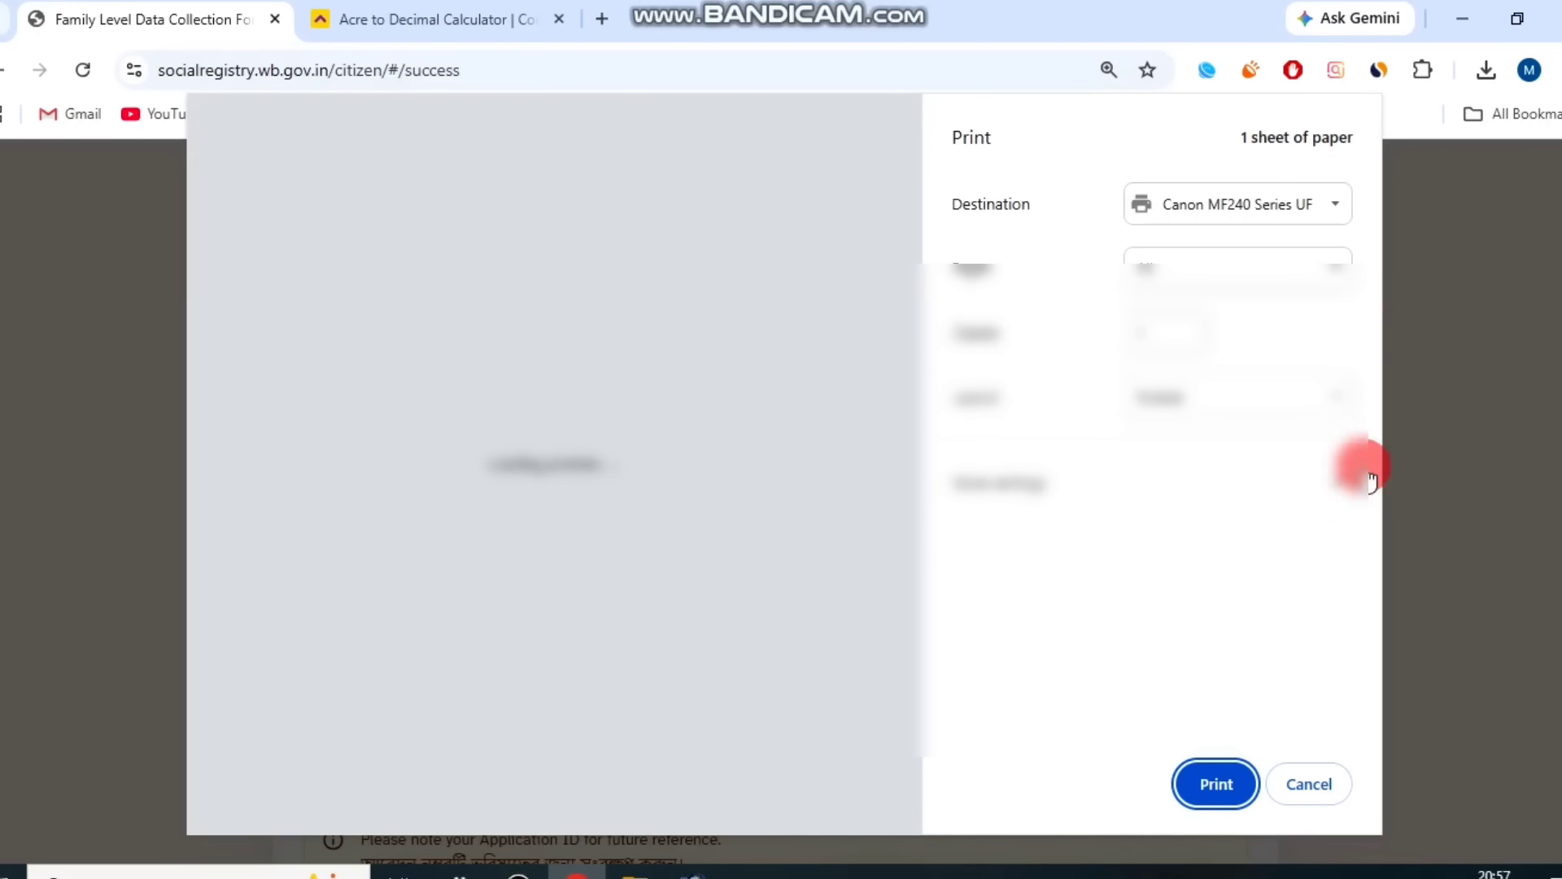
left_click(1218, 793)
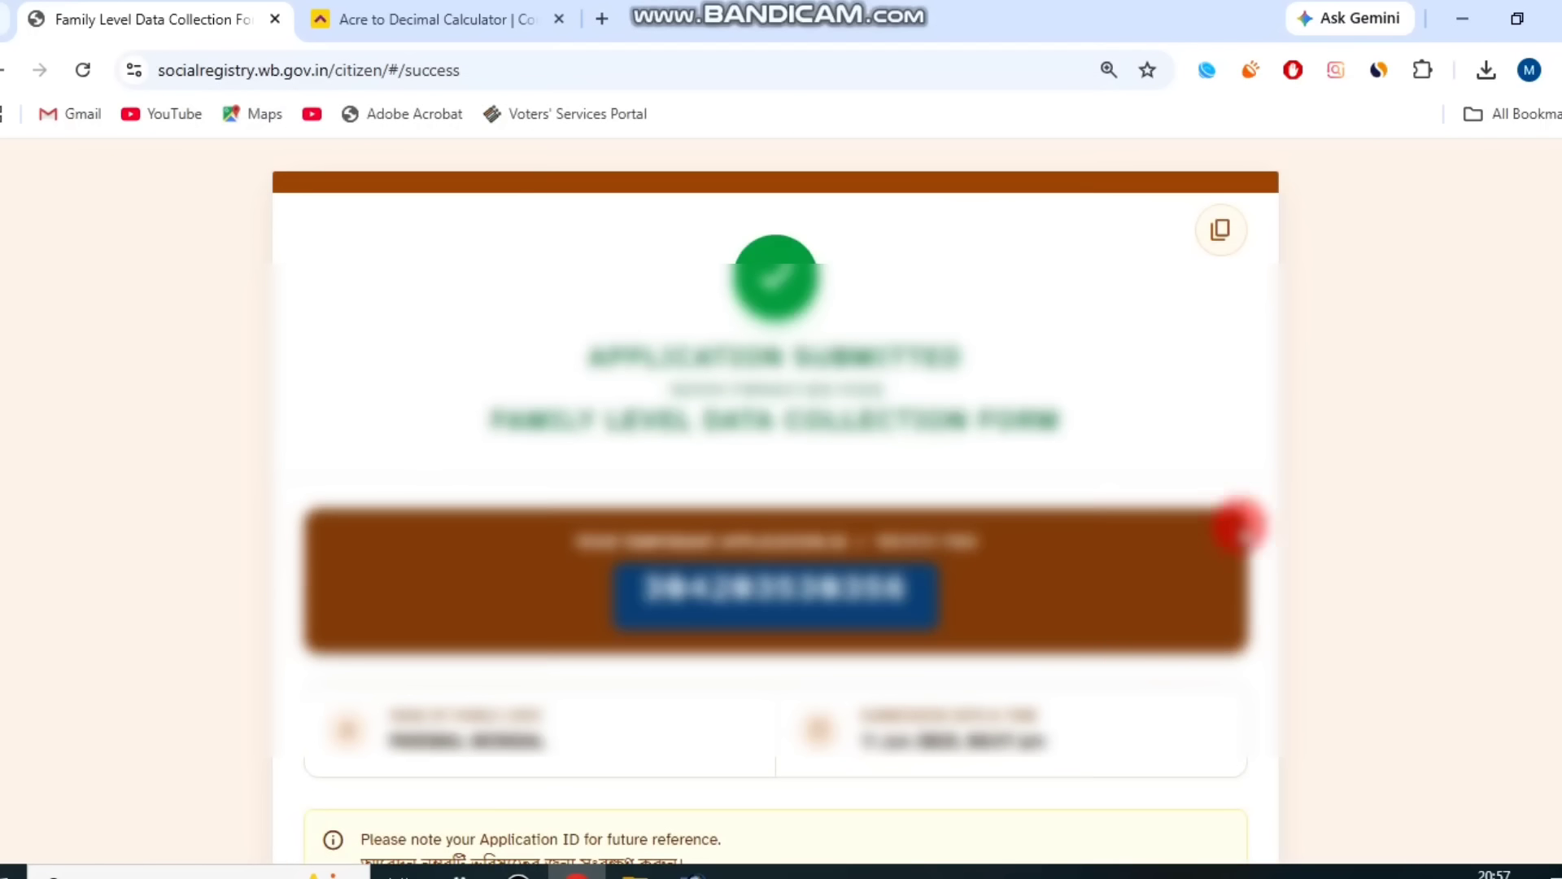
Download the submitted Family Level Data Collection Form and open the downloaded PDF
scroll(1386, 389, "down", 3)
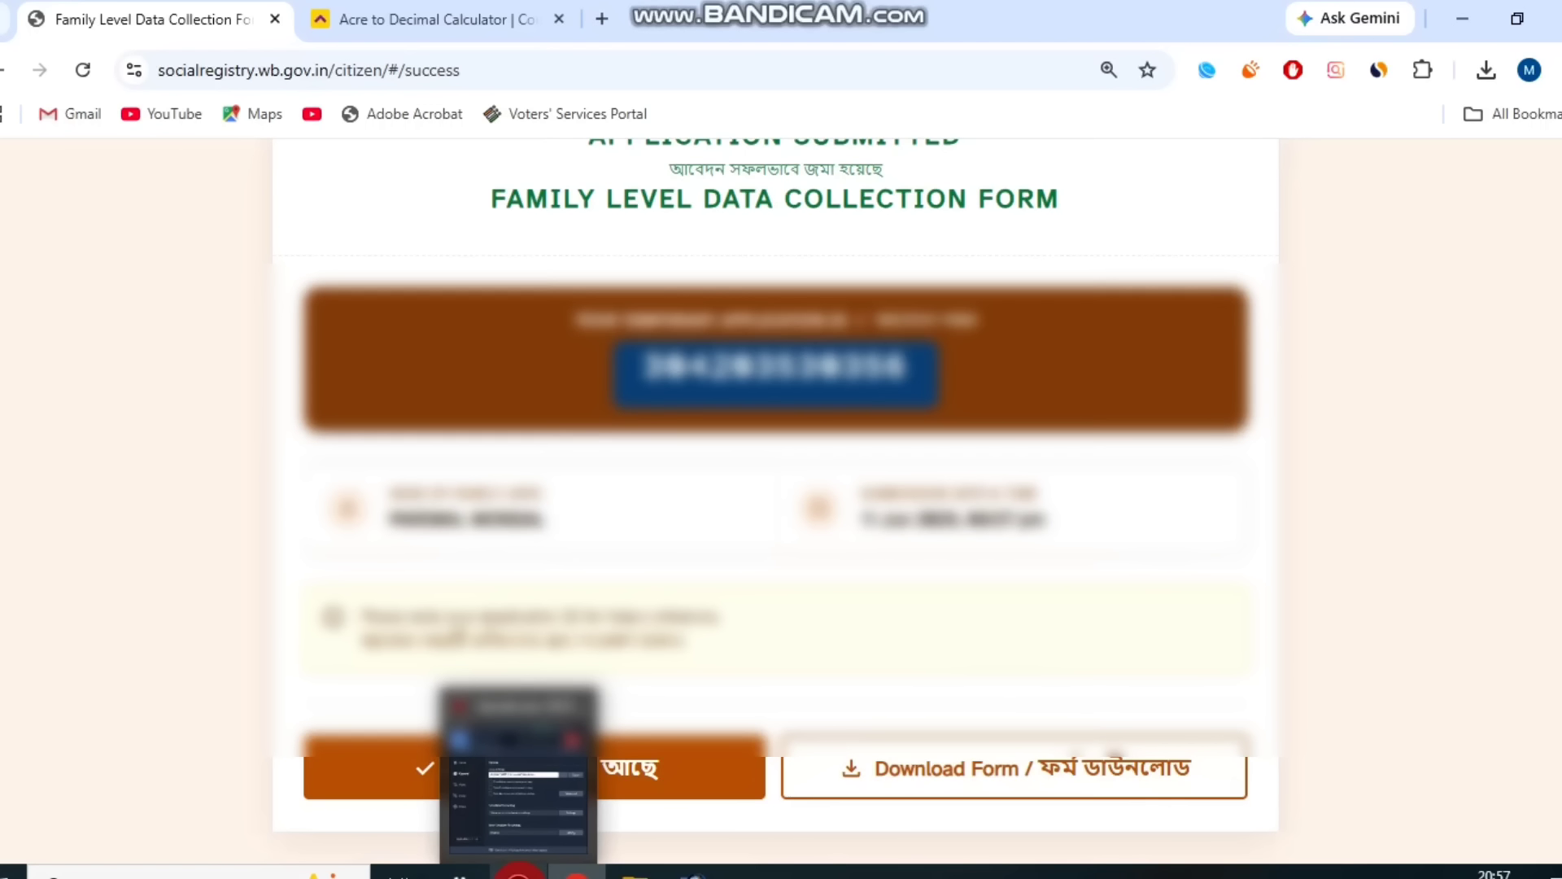
left_click(519, 874)
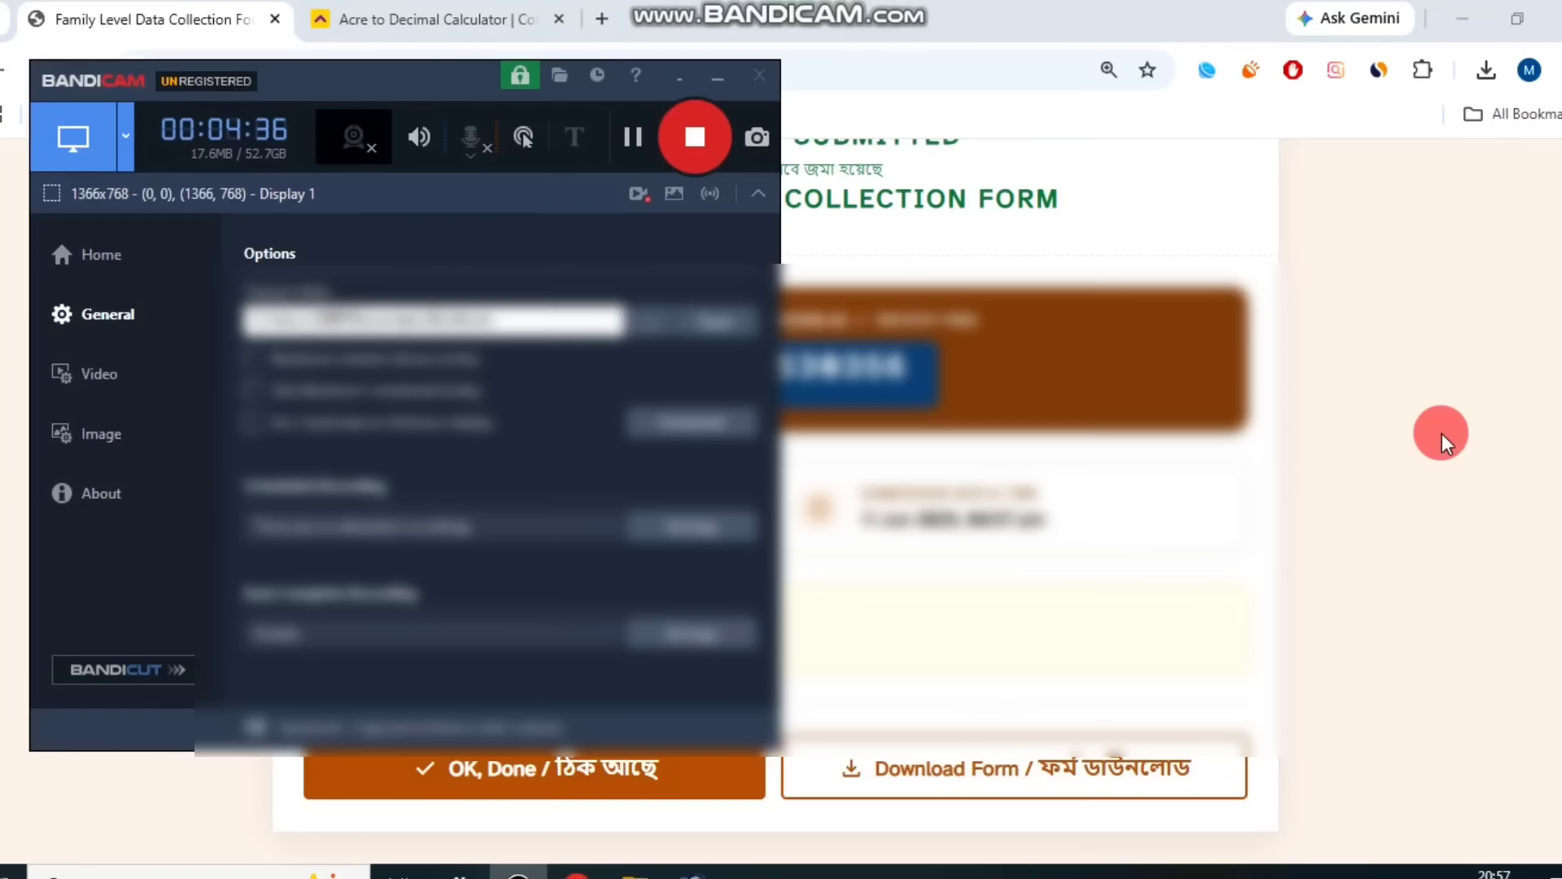
left_click(1383, 335)
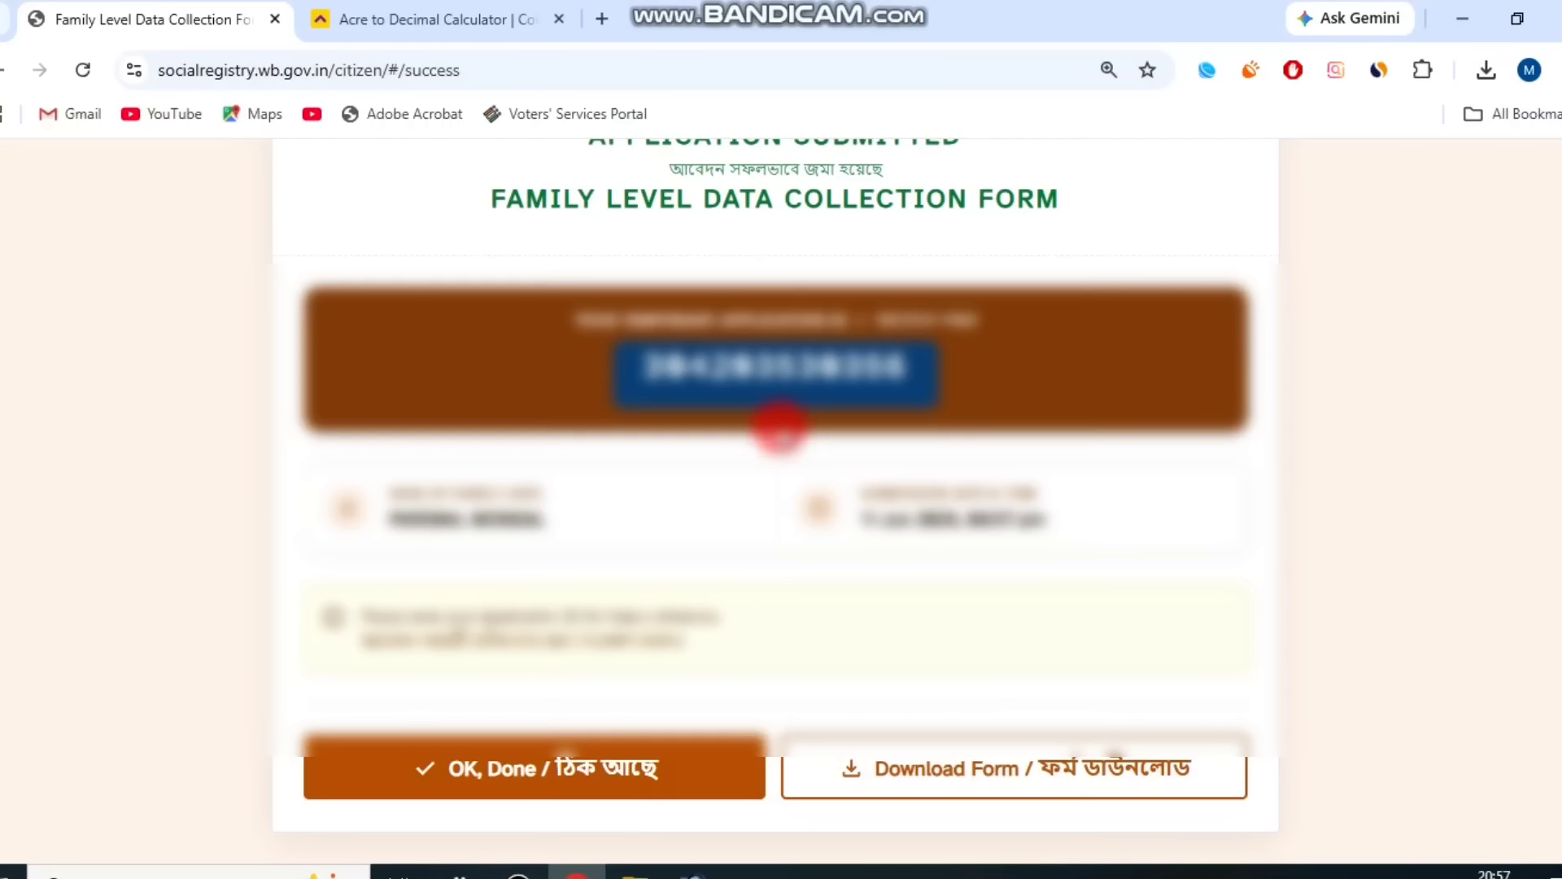
left_click(1048, 789)
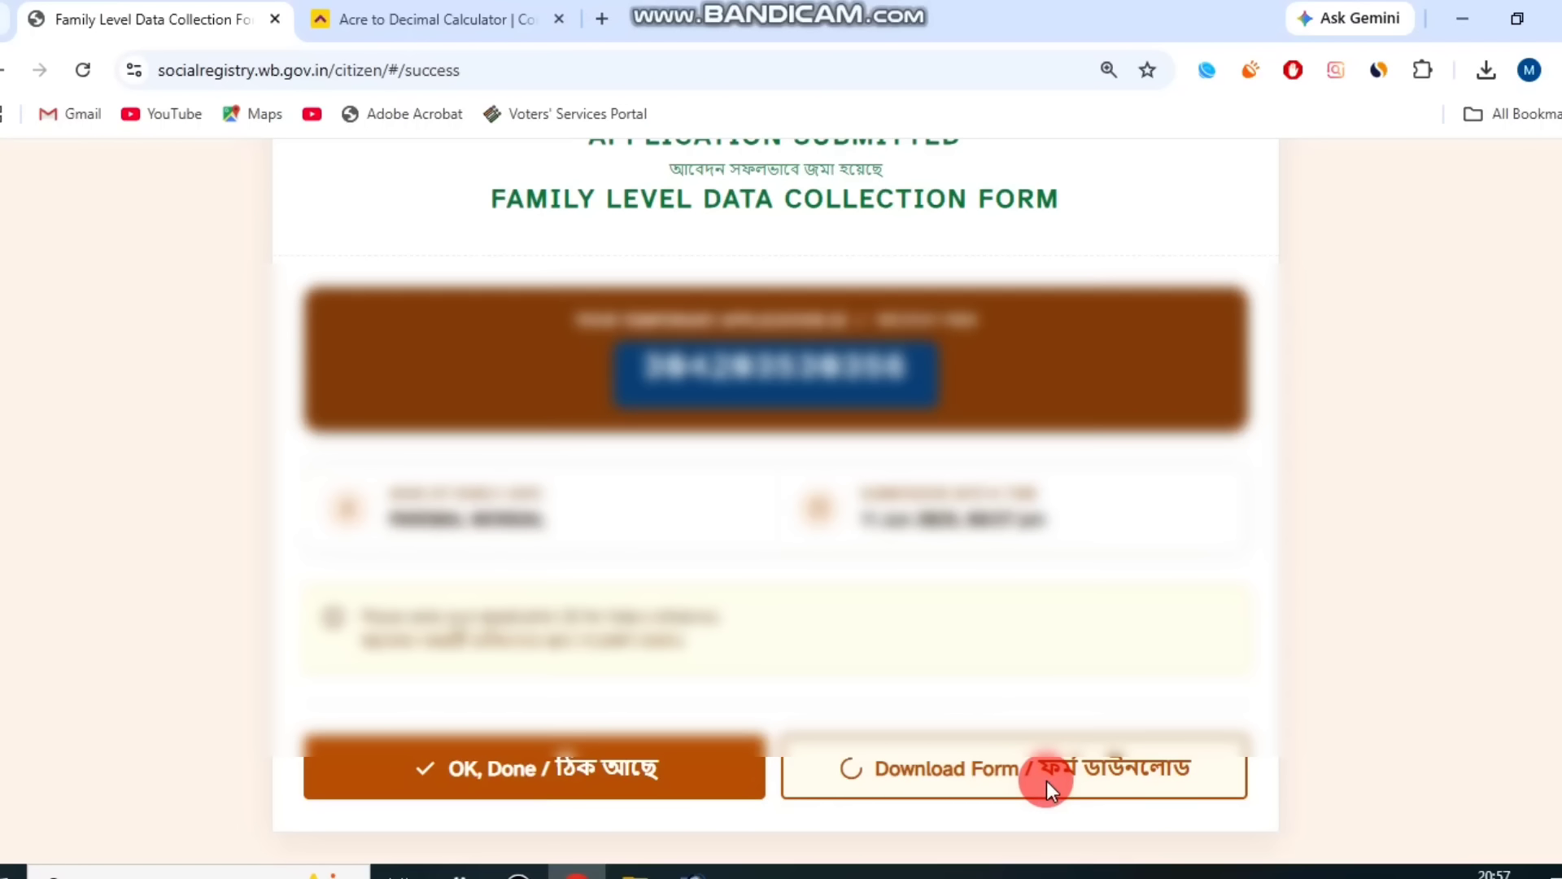
left_click(1273, 148)
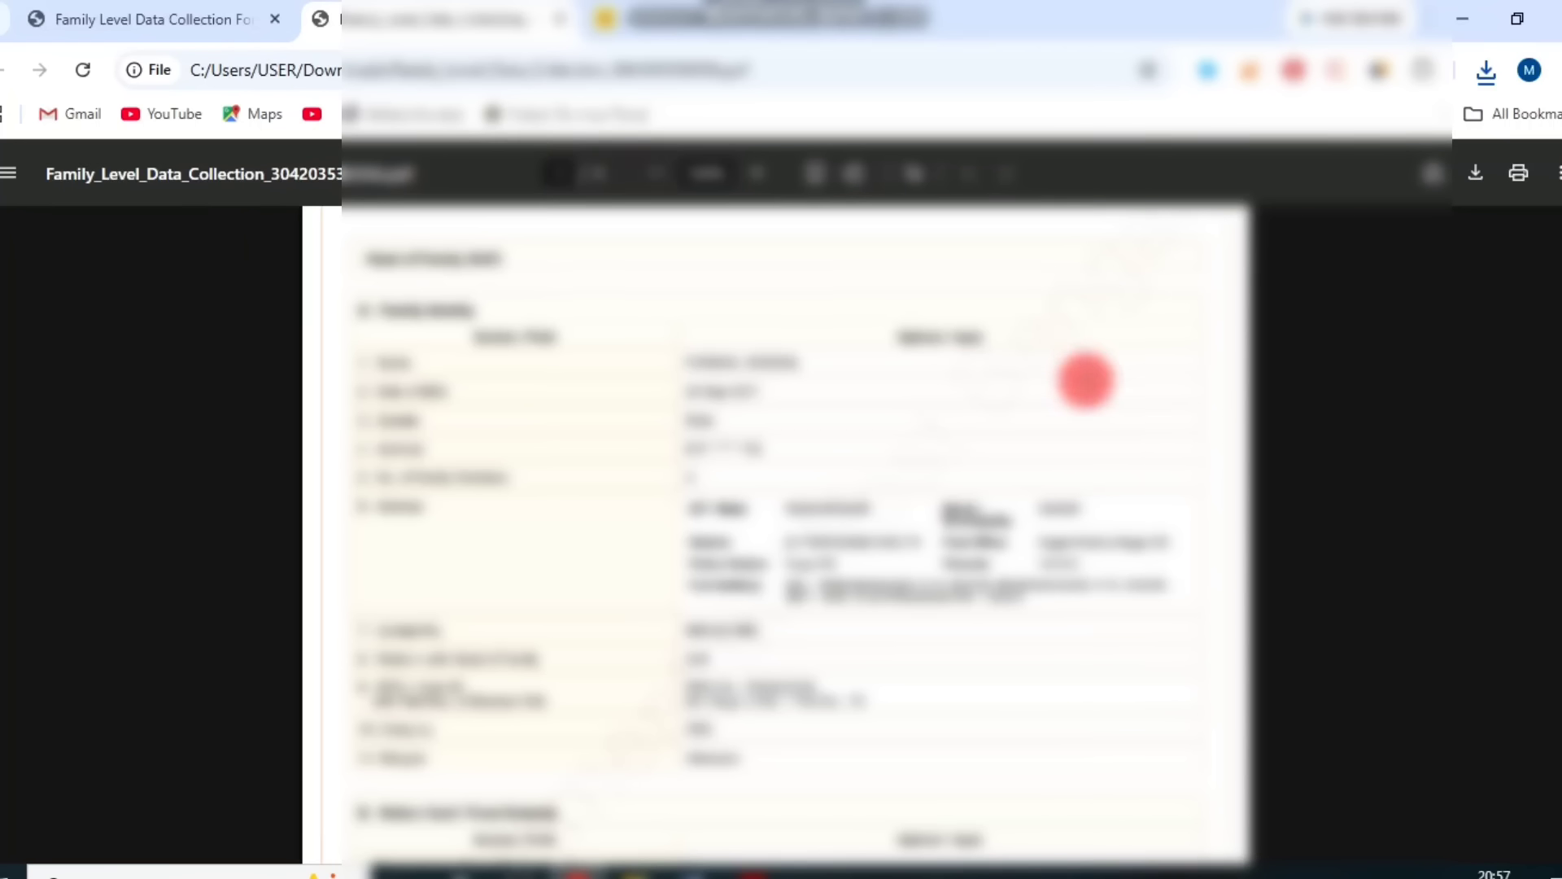
Review the downloaded form PDF, checking the head of family's details, assets, income, identity documents, government schemes and member sections
scroll(1086, 466, "down", 5)
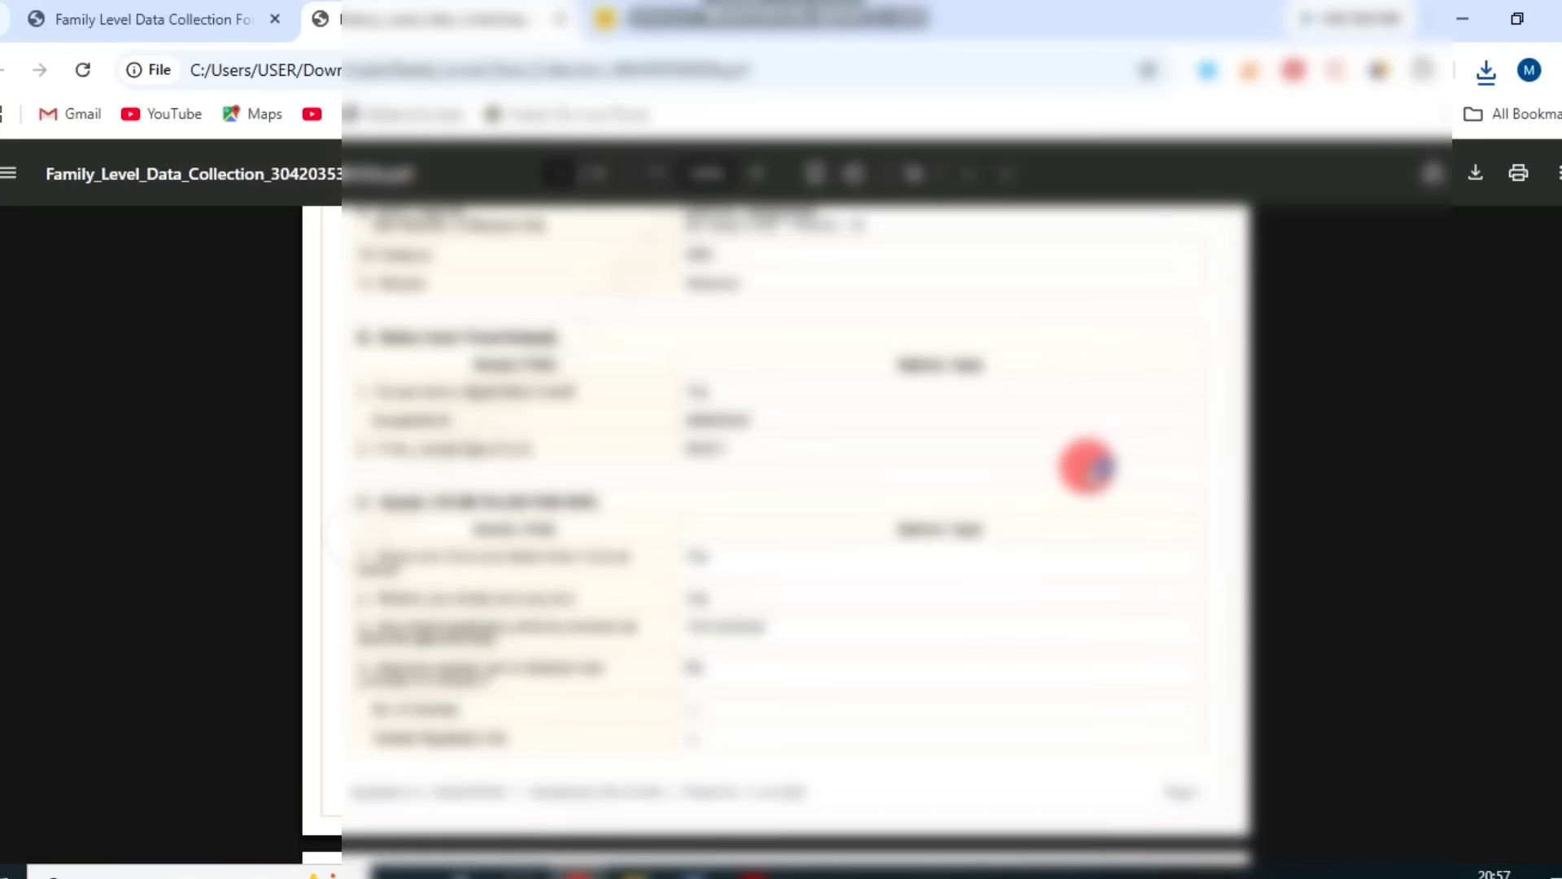
scroll(1087, 466, "down", 8)
scroll(1082, 504, "up", 3)
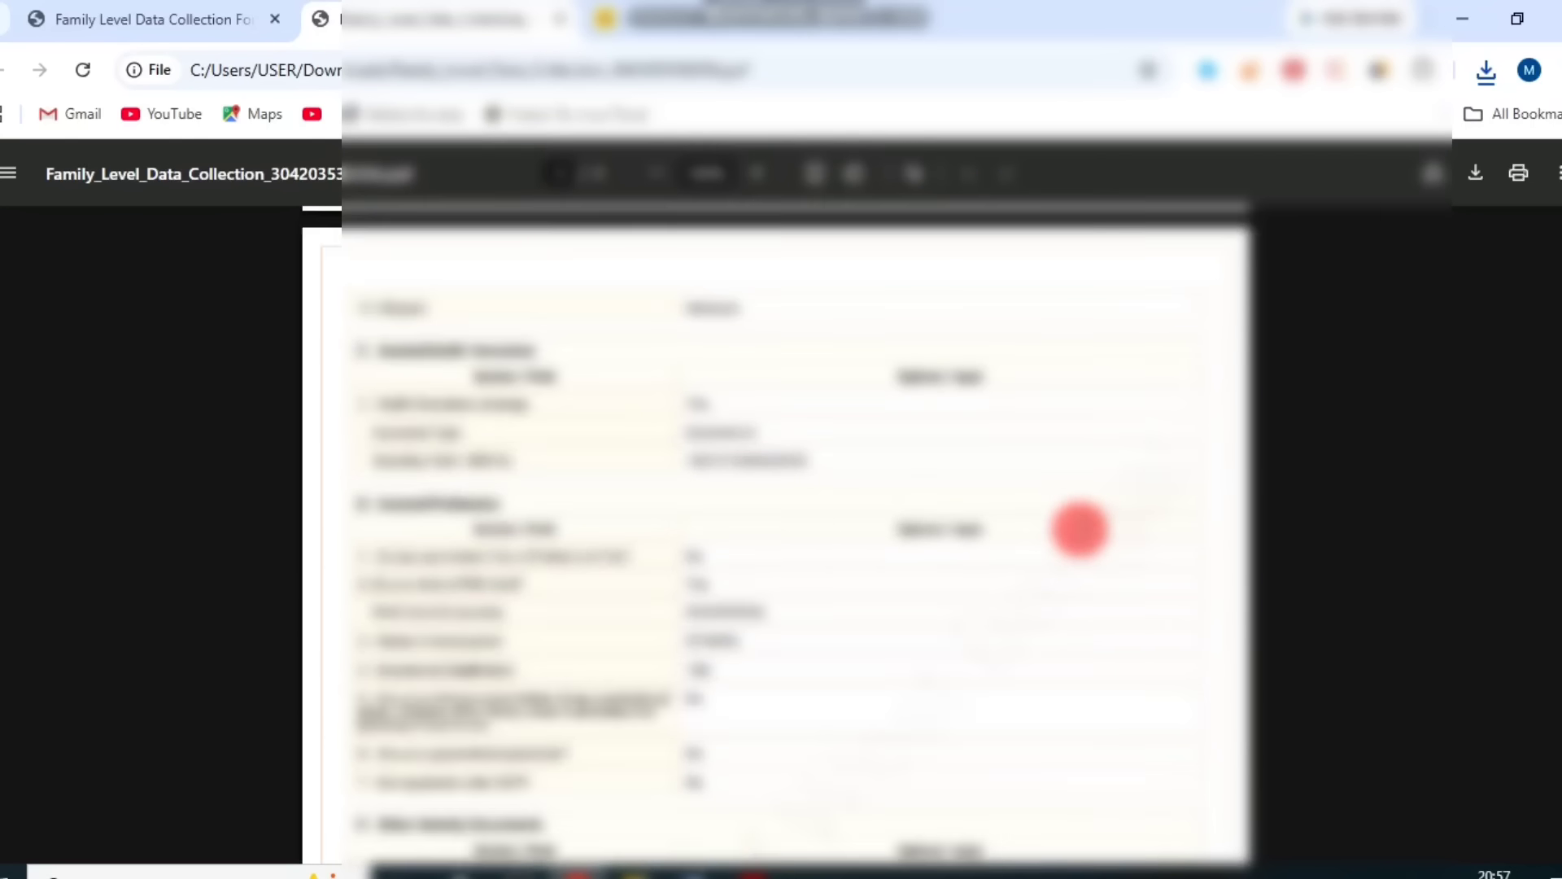
scroll(1058, 545, "down", 10)
scroll(1021, 562, "up", 8)
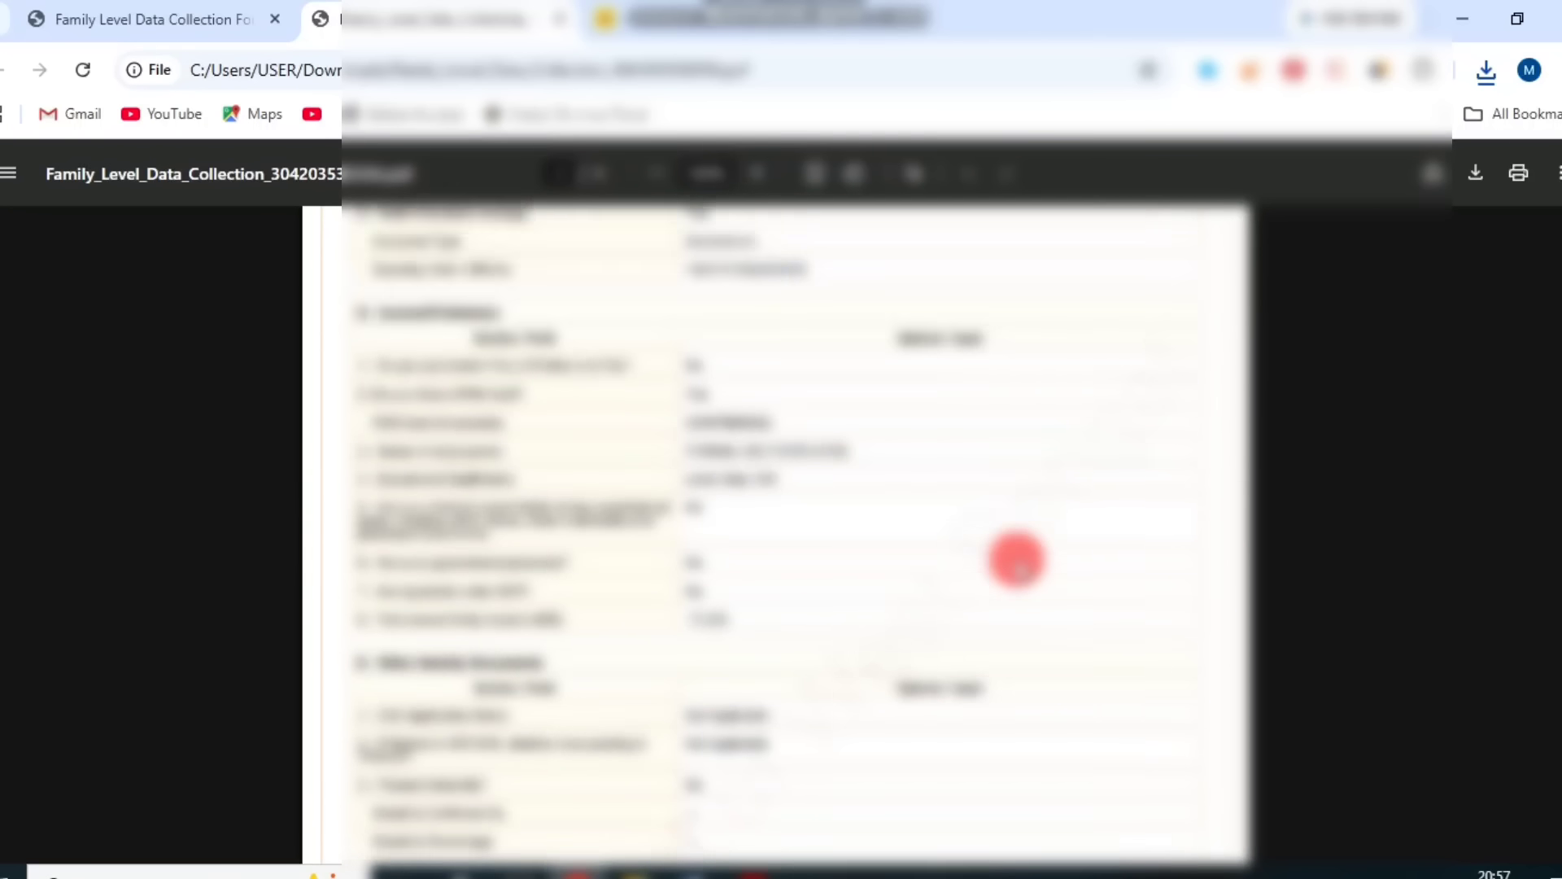
scroll(1017, 560, "up", 5)
scroll(1014, 558, "down", 4)
scroll(1015, 558, "up", 4)
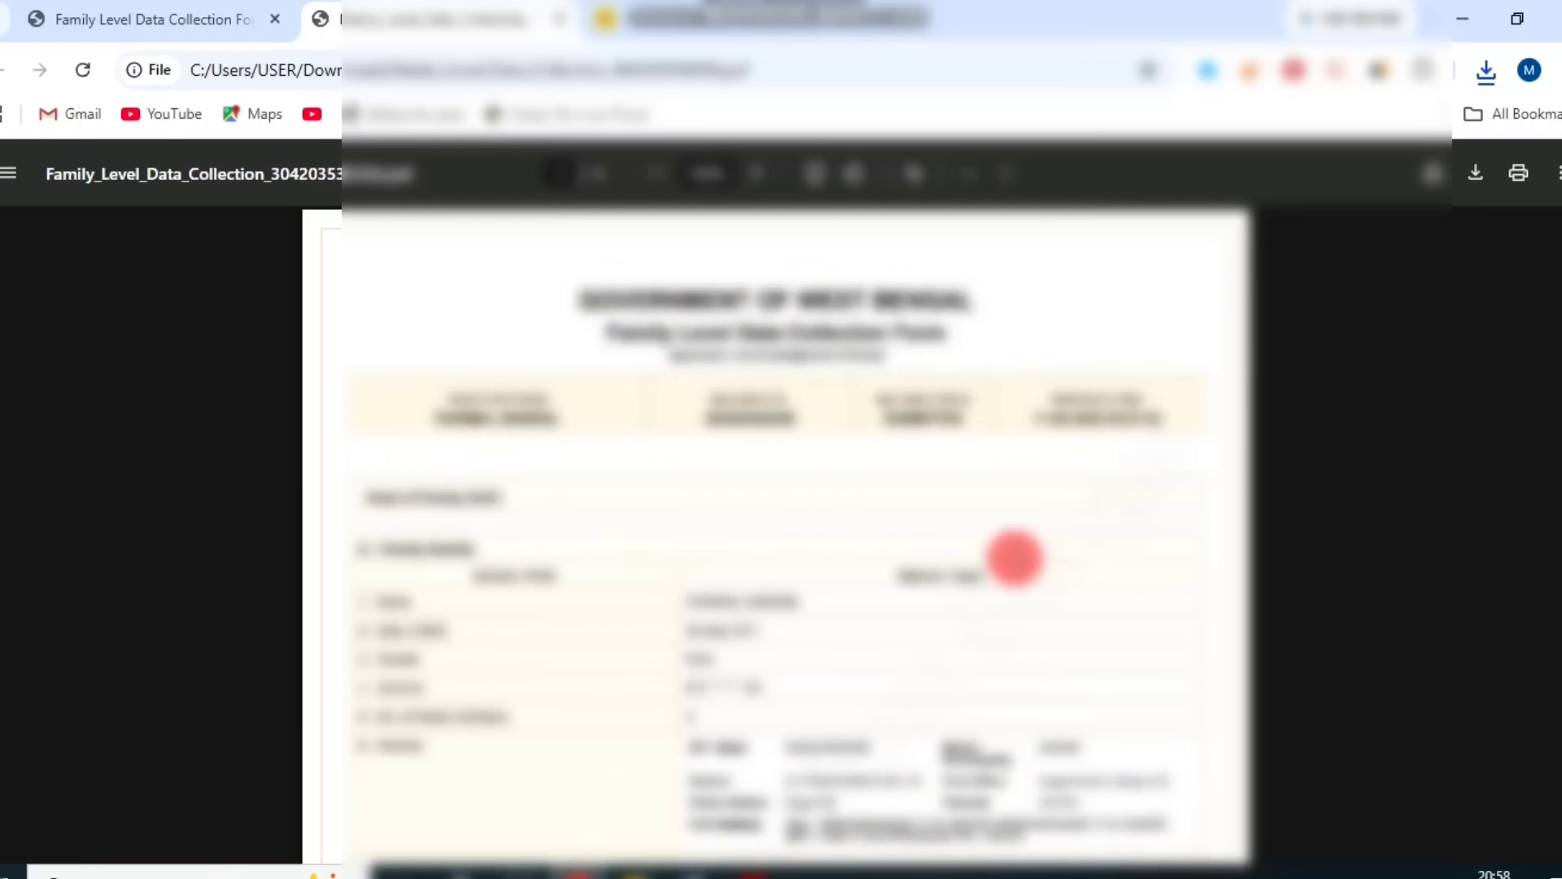
scroll(1014, 561, "down", 8)
scroll(976, 586, "up", 2)
scroll(976, 586, "down", 5)
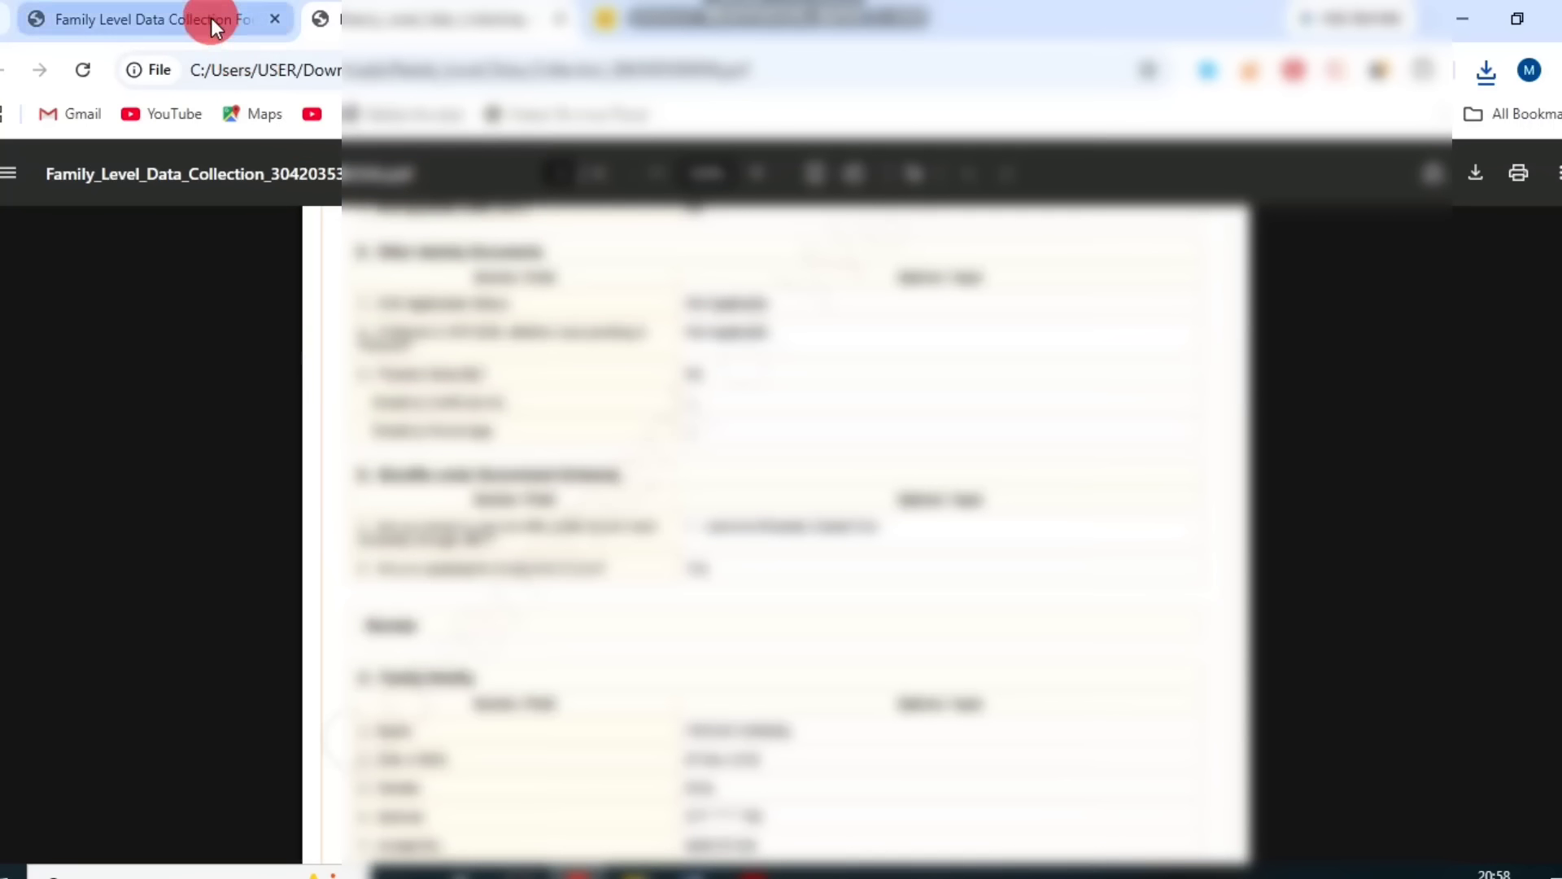
Return to the submission acknowledgement page and finish the application with OK, Done
left_click(209, 23)
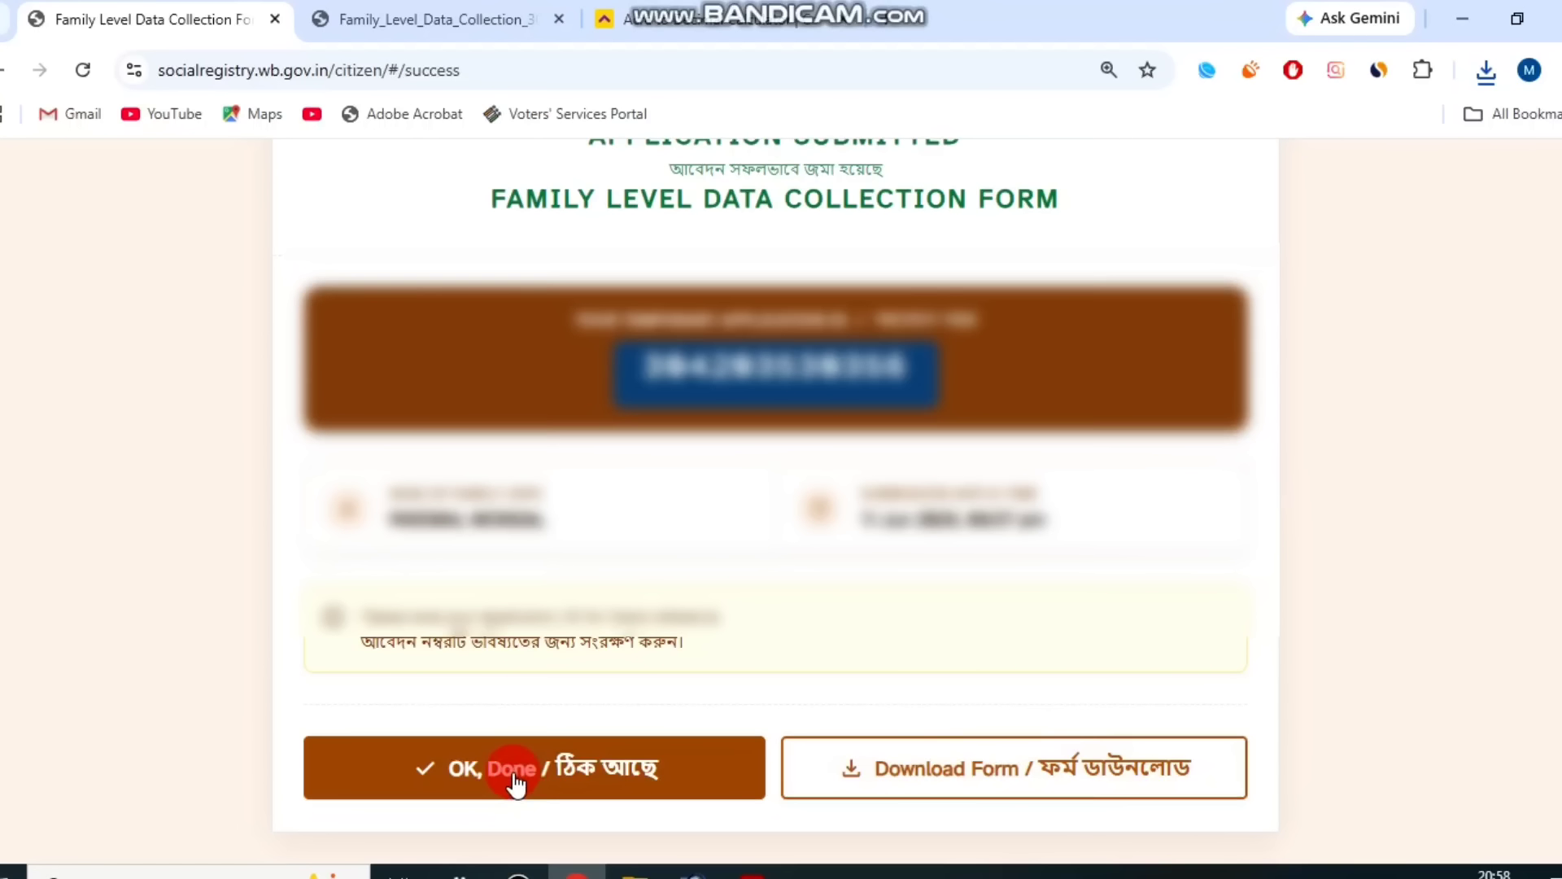
left_click(515, 772)
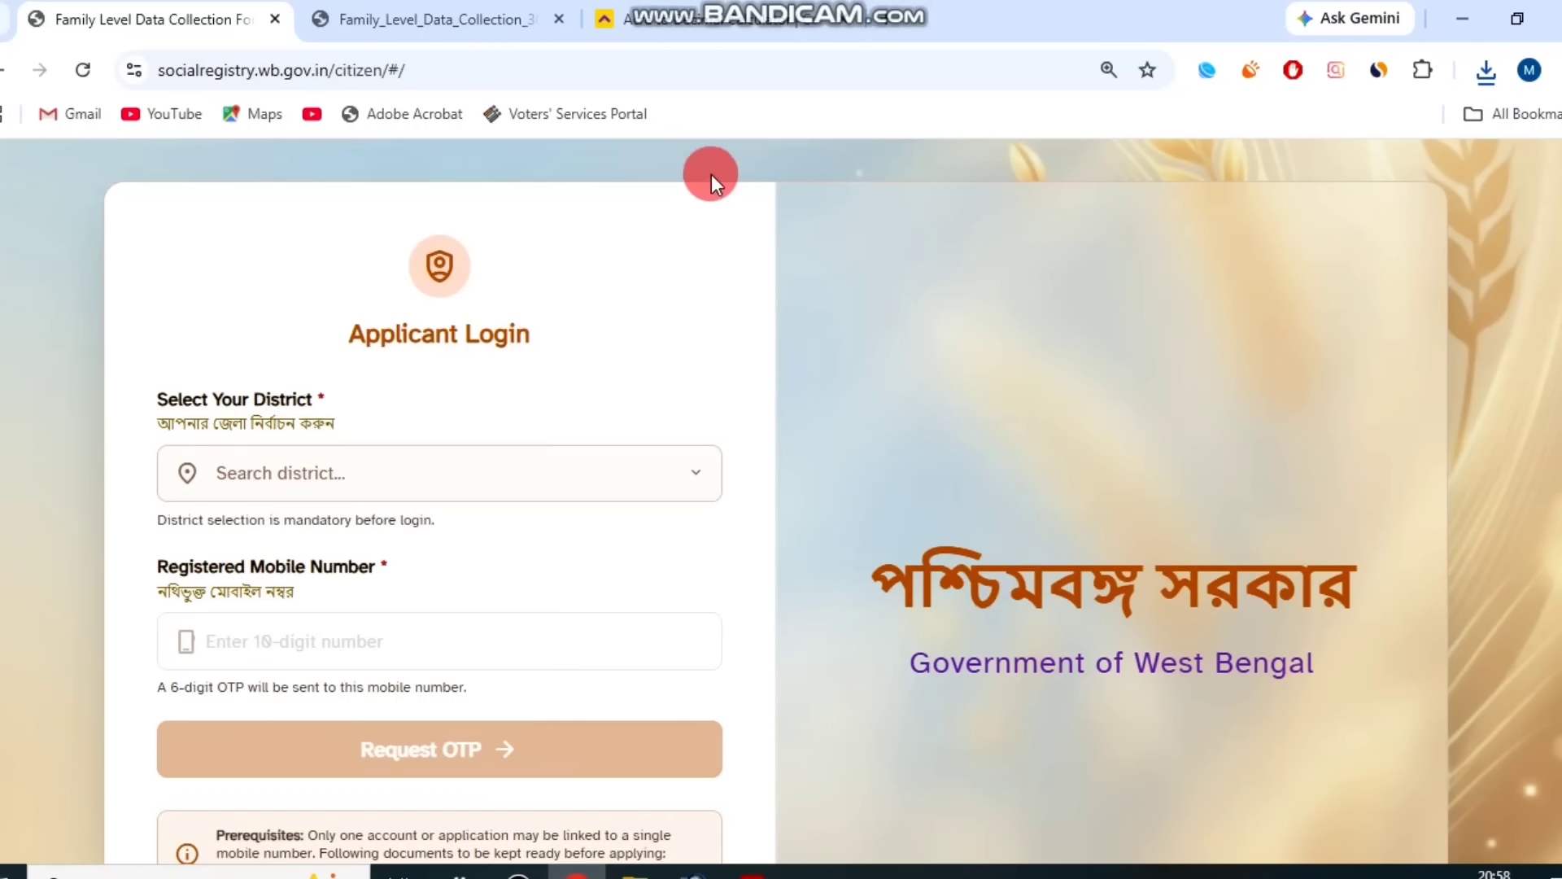
left_click(518, 874)
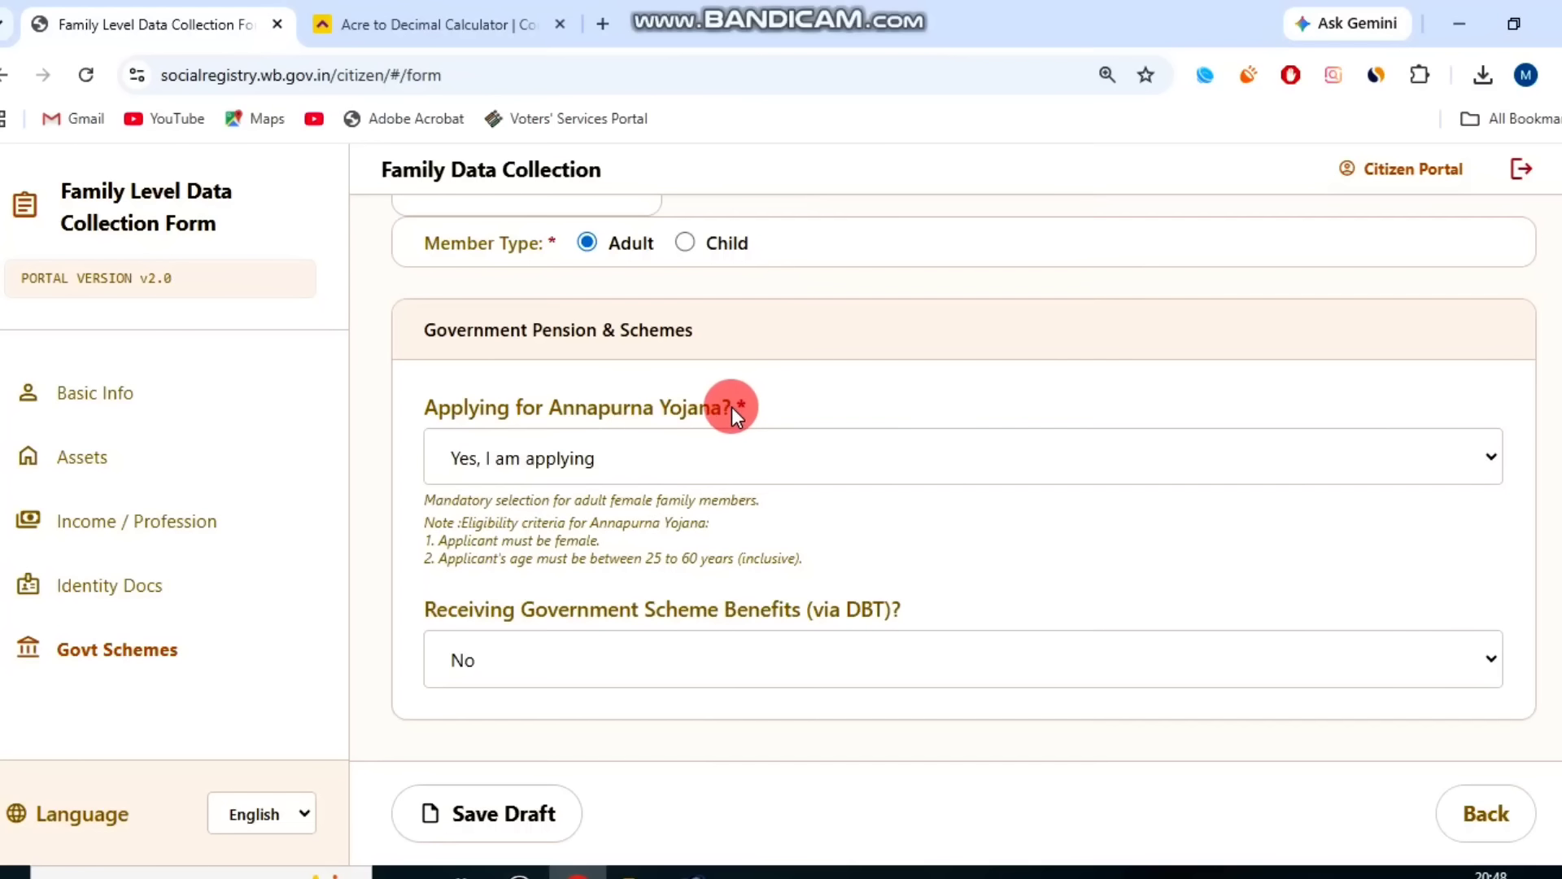
Keep "Yes, I am applying" for Member 2's Annapurna Yojana and set receiving government scheme benefits via DBT to Yes
left_click(548, 436)
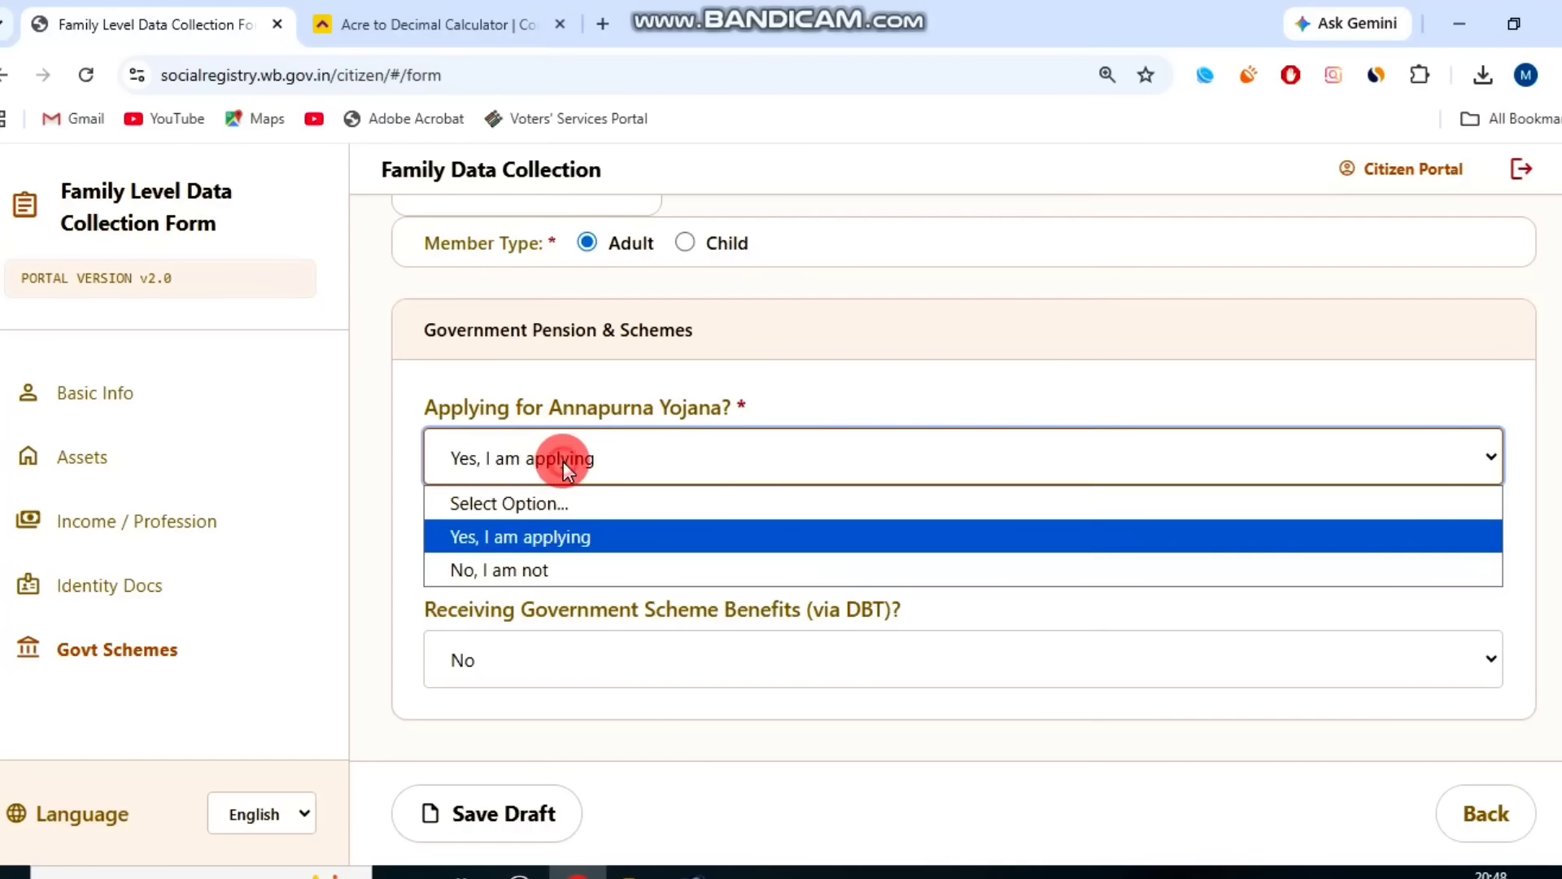
left_click(564, 529)
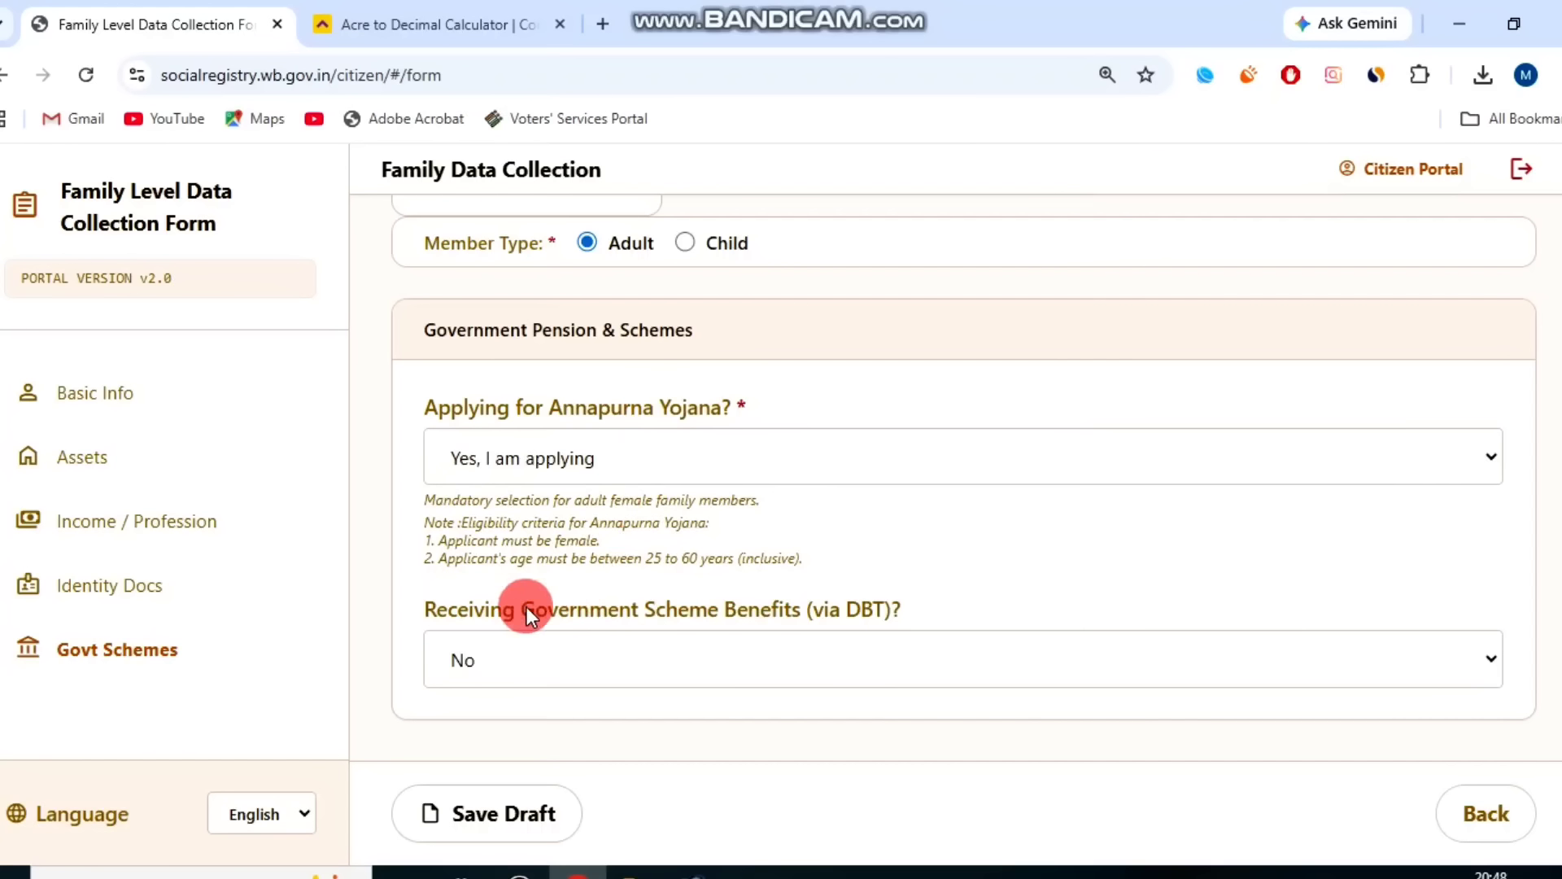
left_click_drag(457, 609, 992, 605)
left_click(993, 605)
left_click(841, 649)
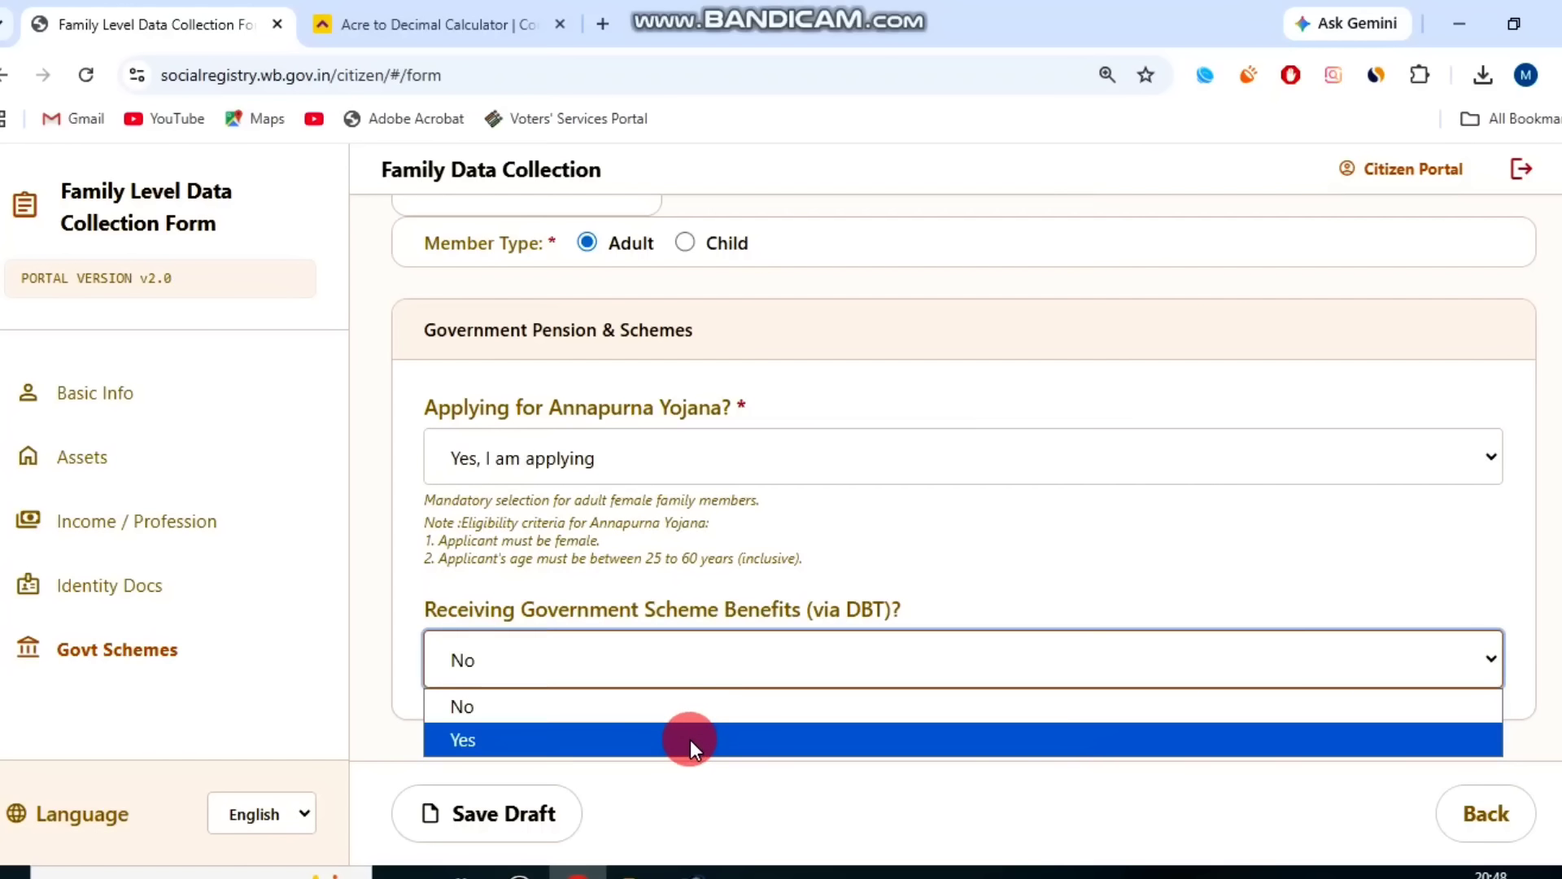
left_click(690, 740)
scroll(779, 587, "down", 3)
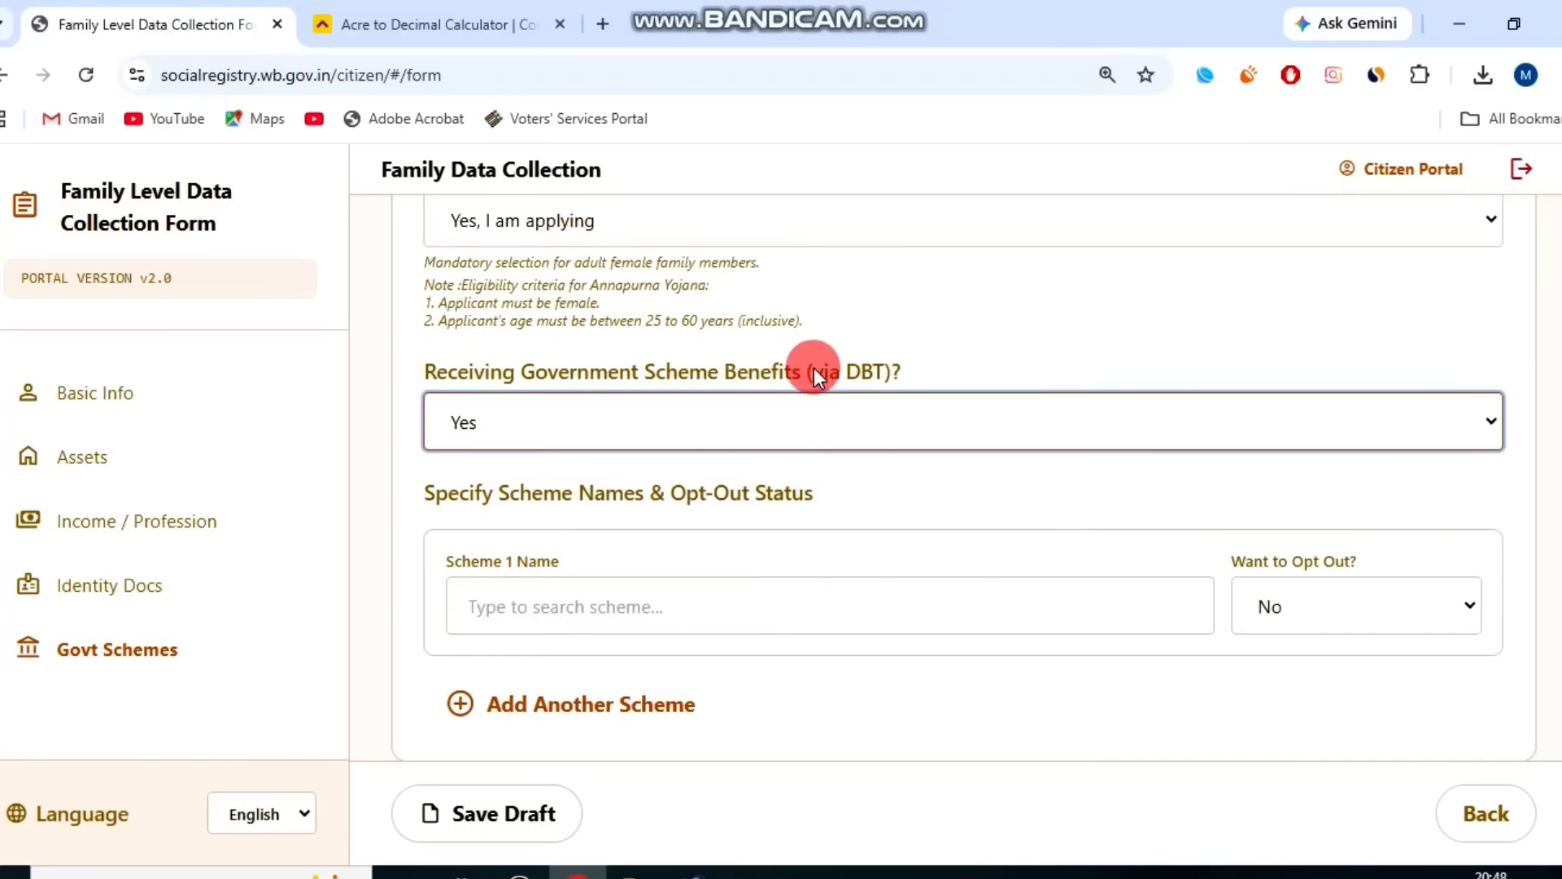
Choose Lakshmir Bhandar as the Scheme 1 name for Member 2
left_click(800, 492)
left_click(741, 596)
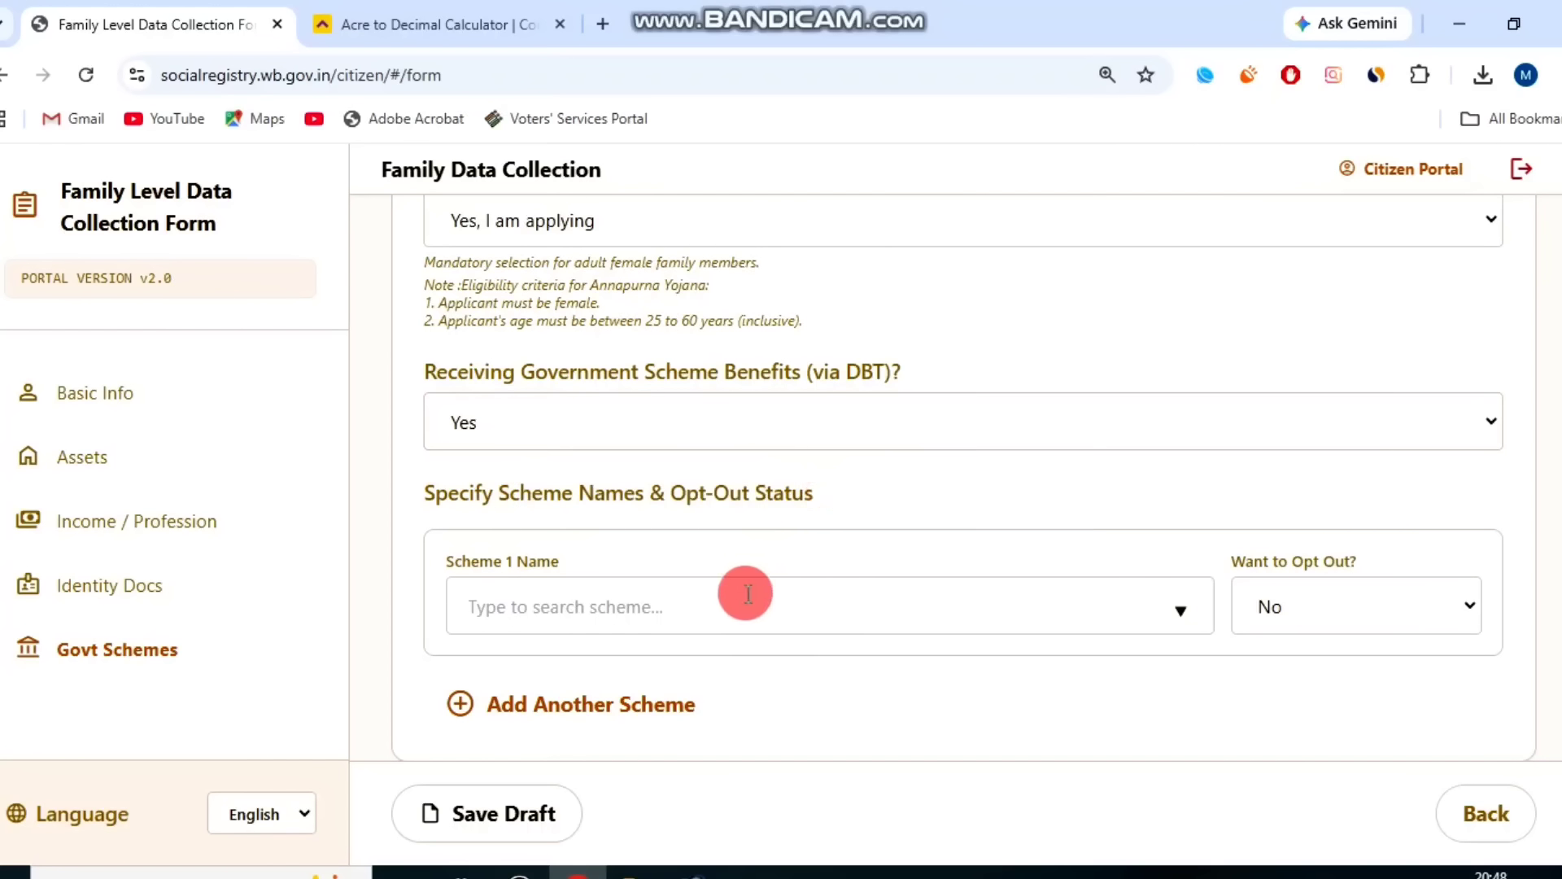
left_click_drag(1117, 182, 1119, 403)
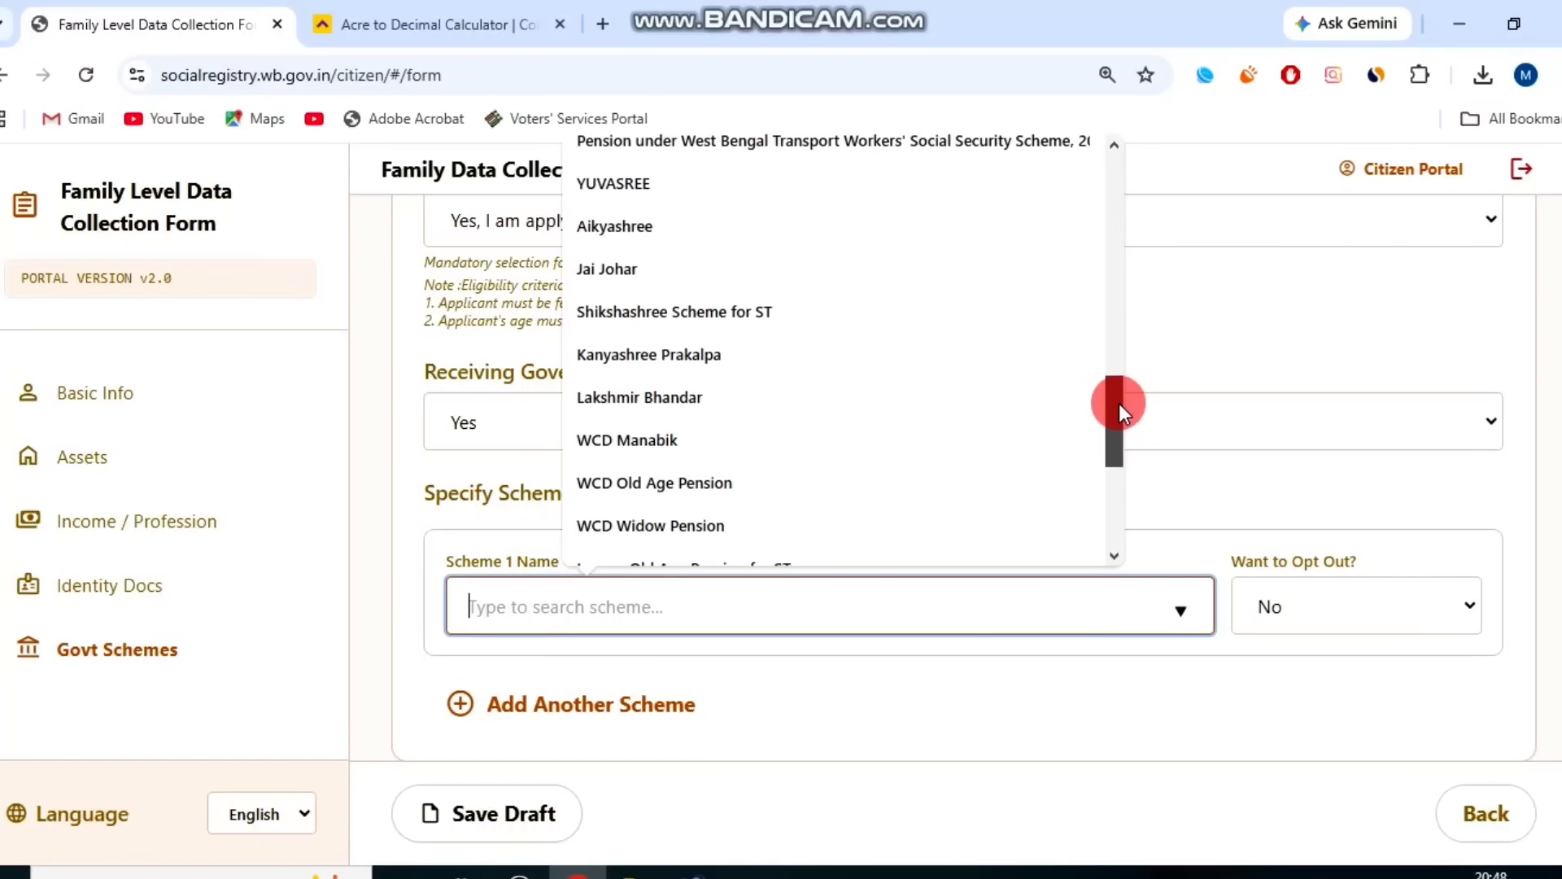
left_click(909, 390)
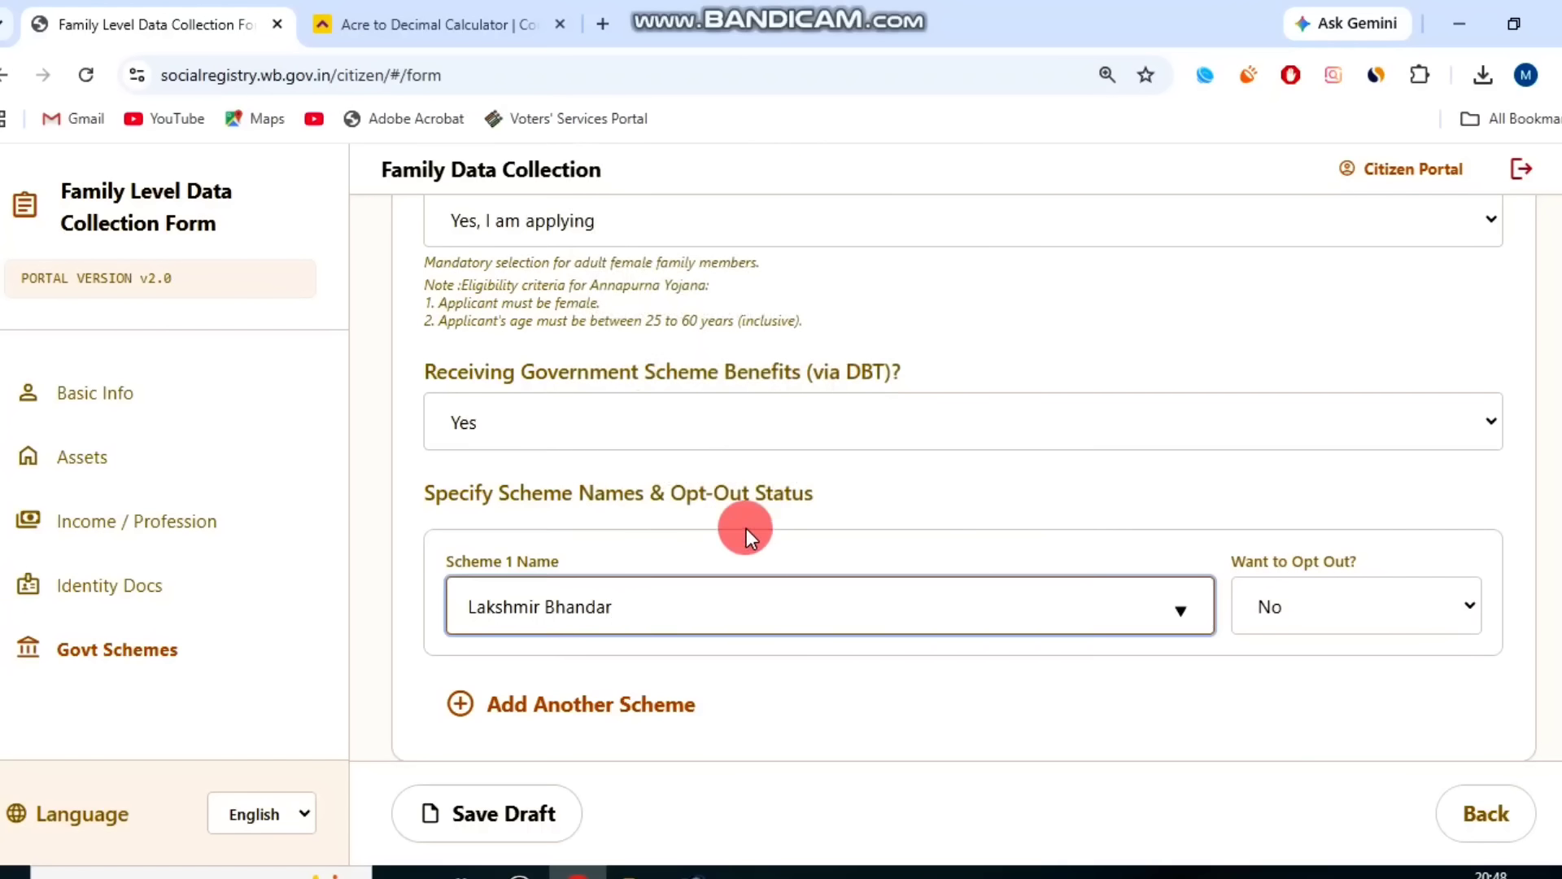
left_click(755, 499)
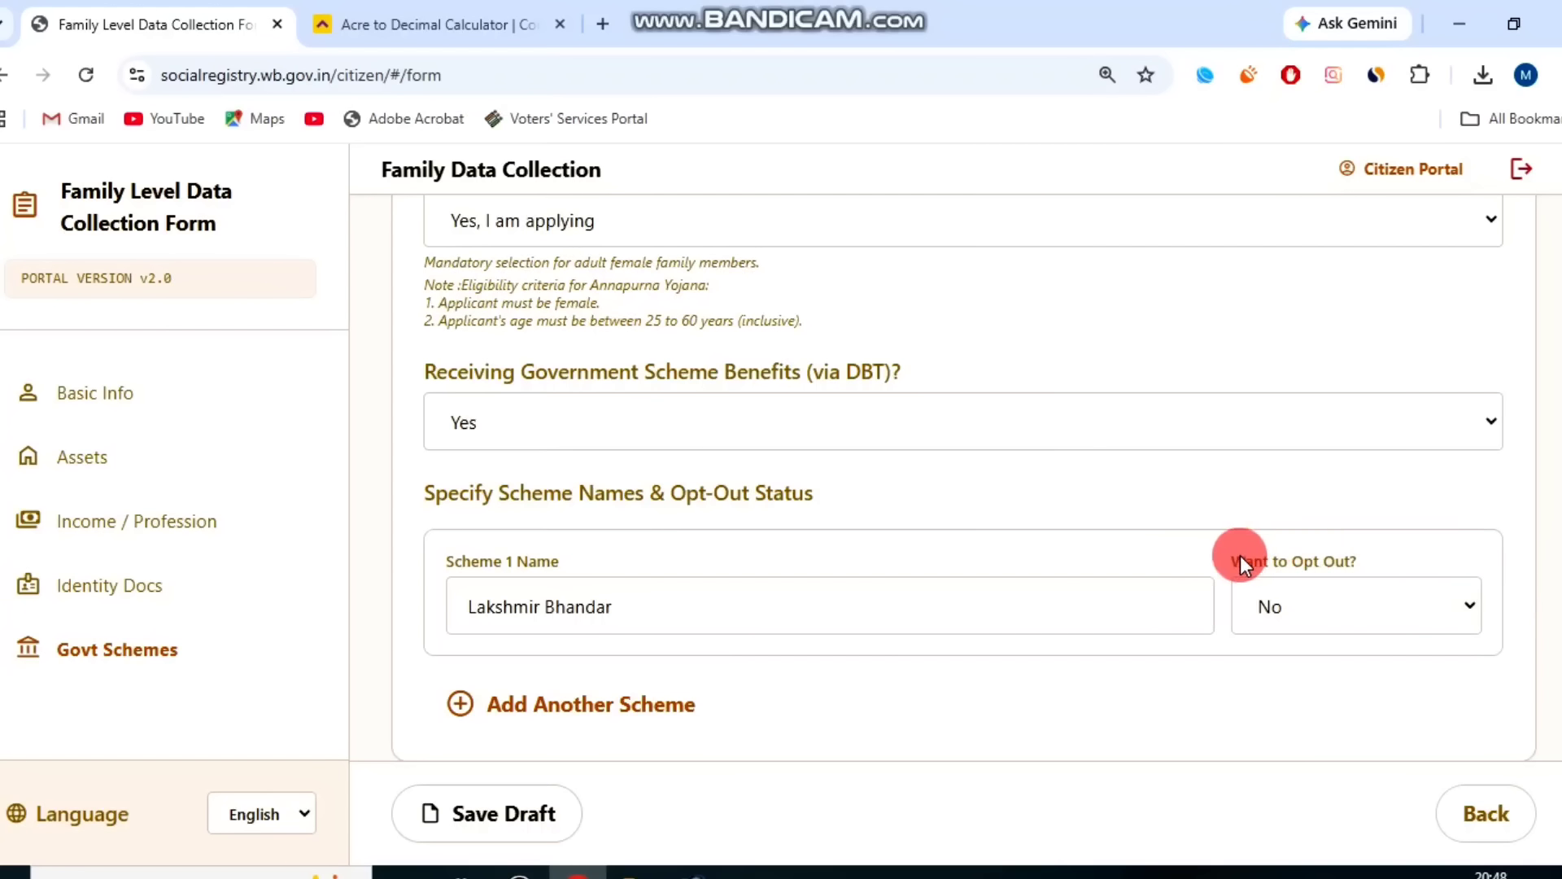
Set Want to Opt Out to Yes for Lakshmir Bhandar and save the form as a draft
left_click(1372, 593)
left_click(1352, 682)
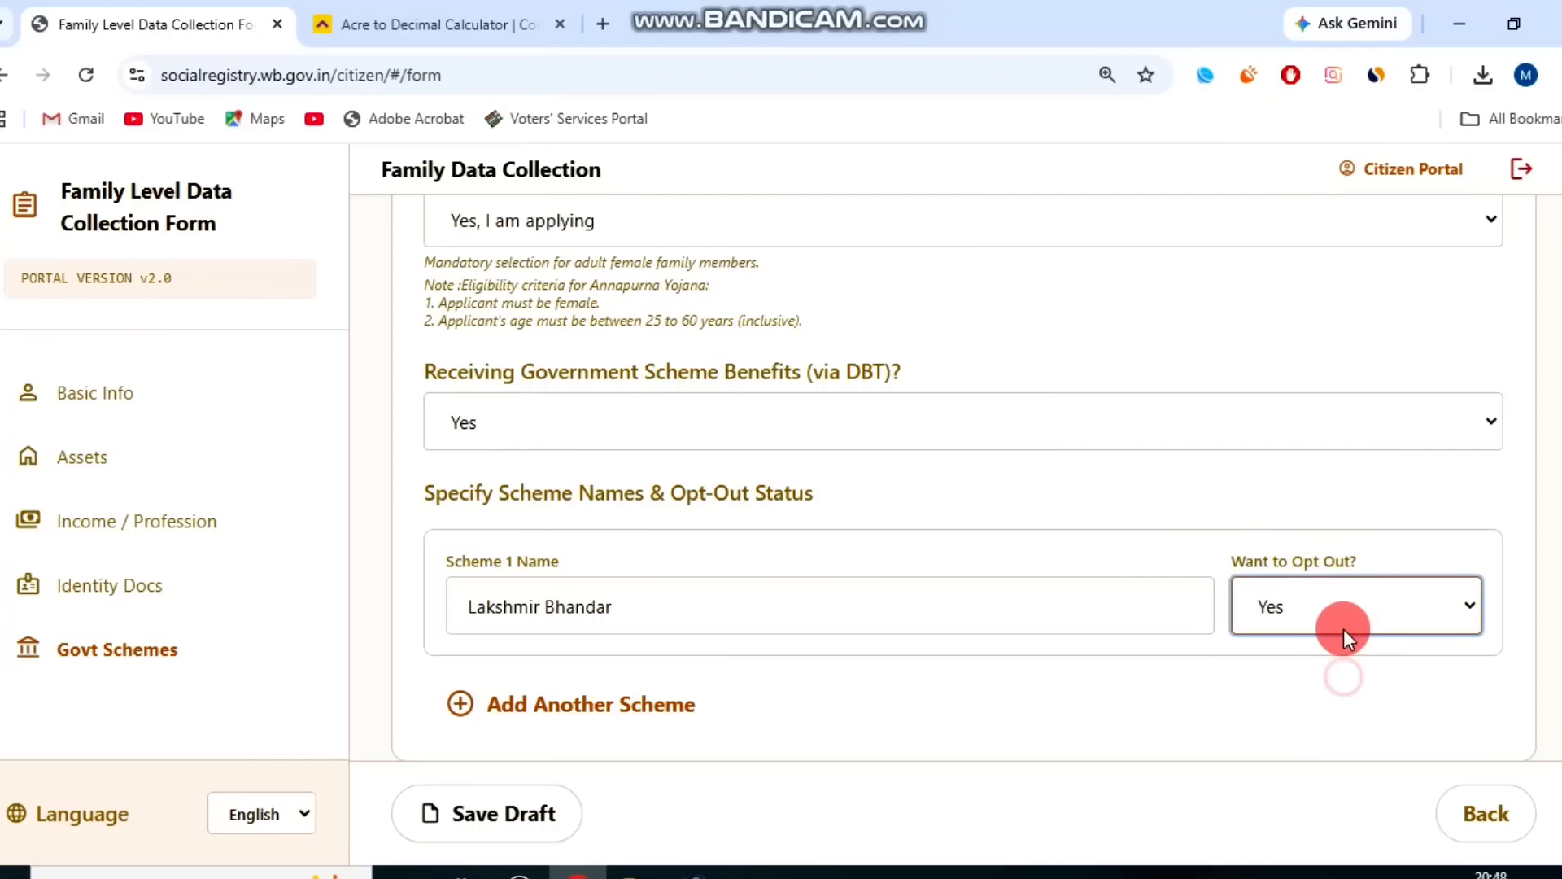
left_click(1316, 563)
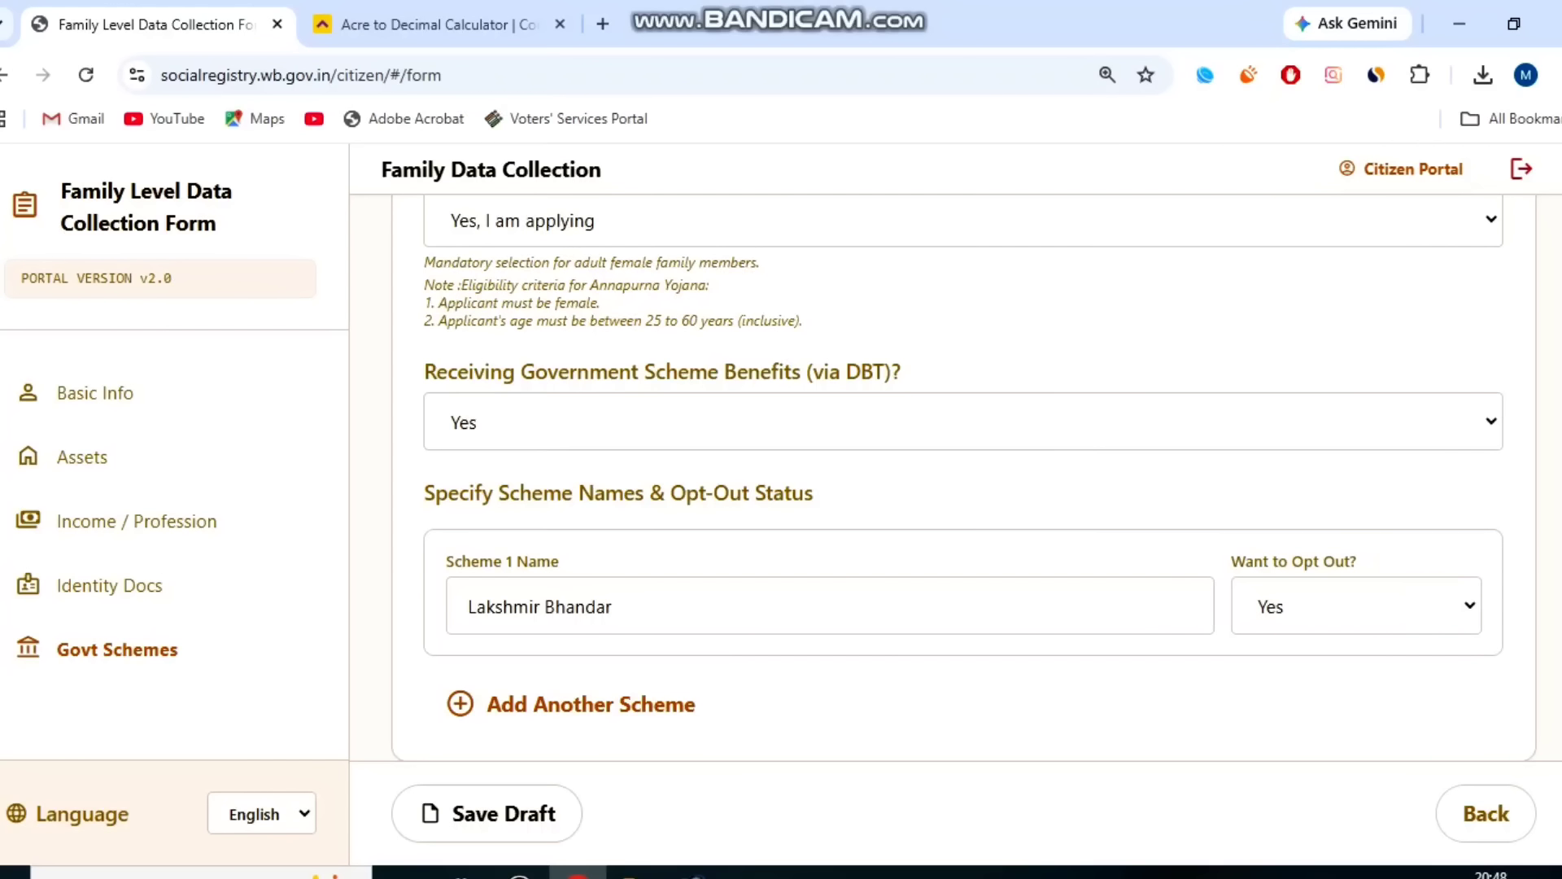
left_click(540, 811)
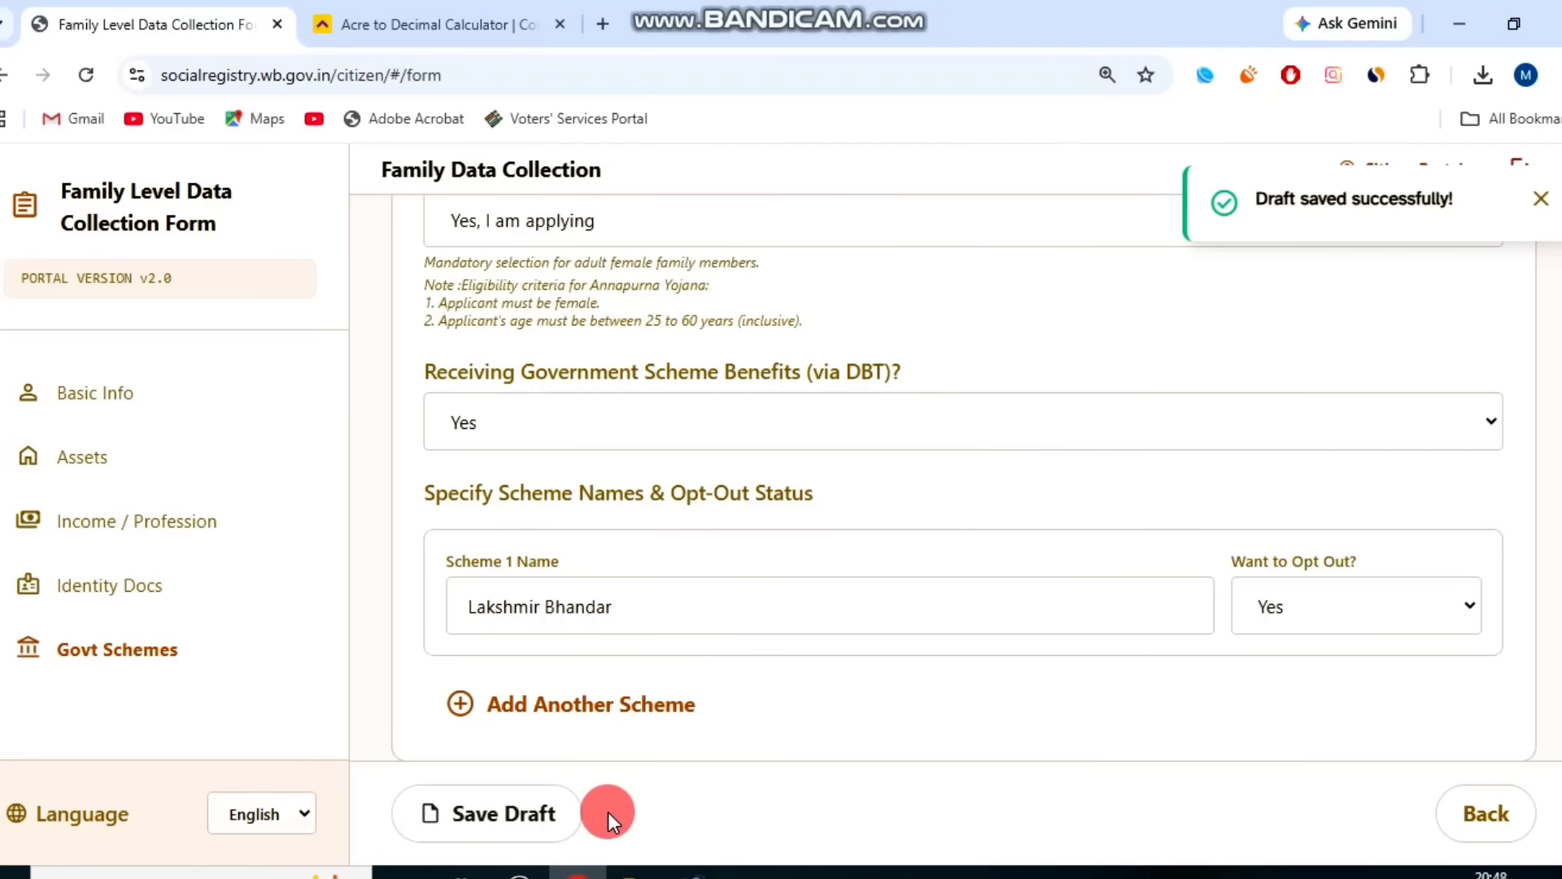
Open Member 3's Basic Info, keep the member type as Adult, and go to the basic information fields
scroll(1163, 565, "up", 7)
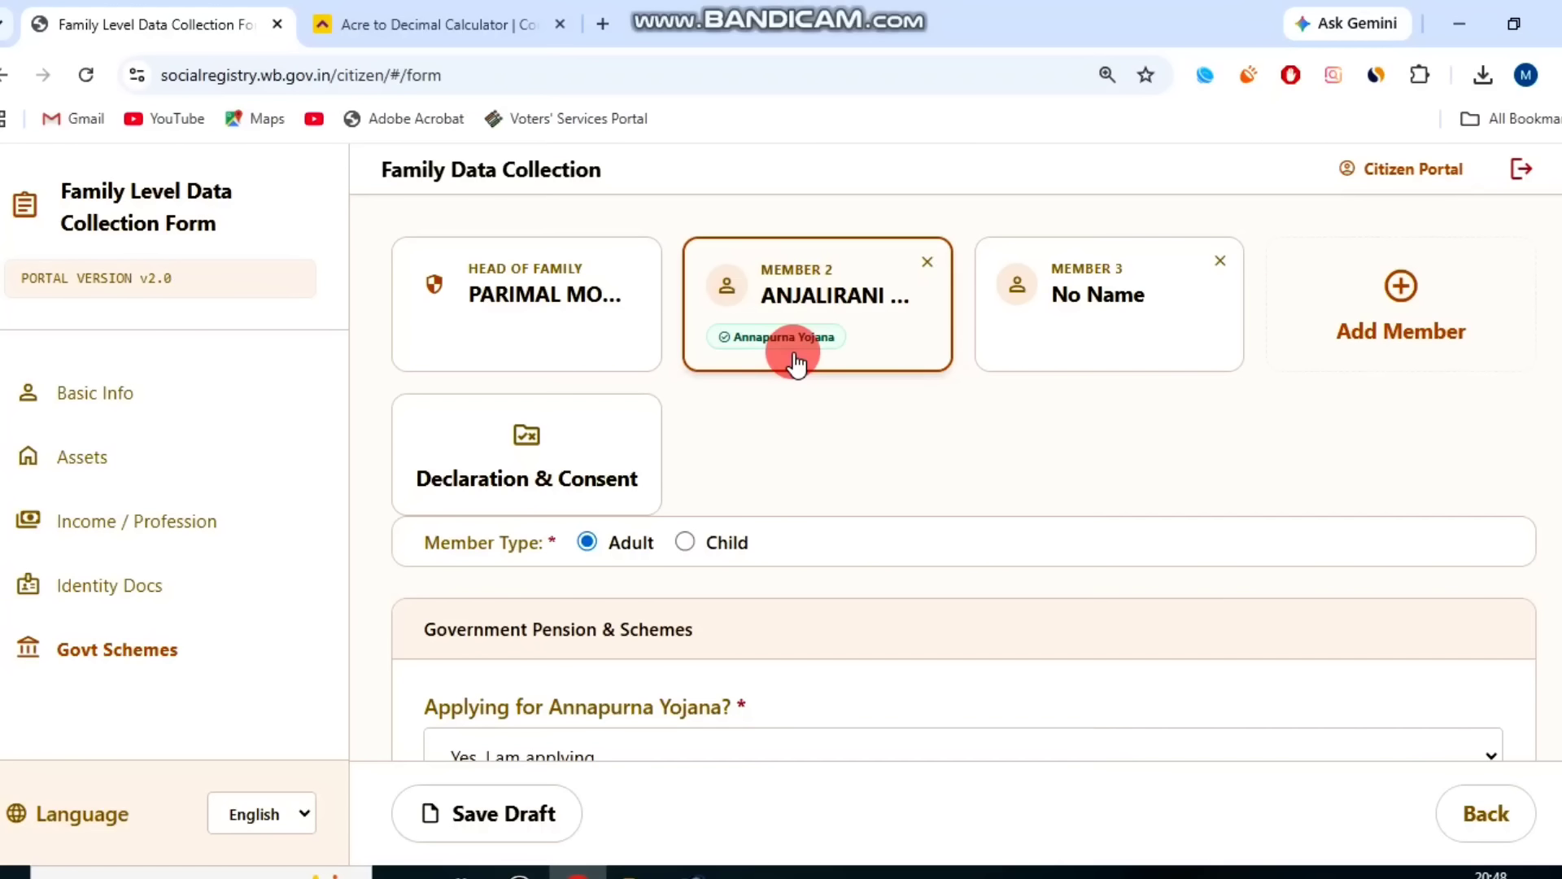
left_click(1129, 316)
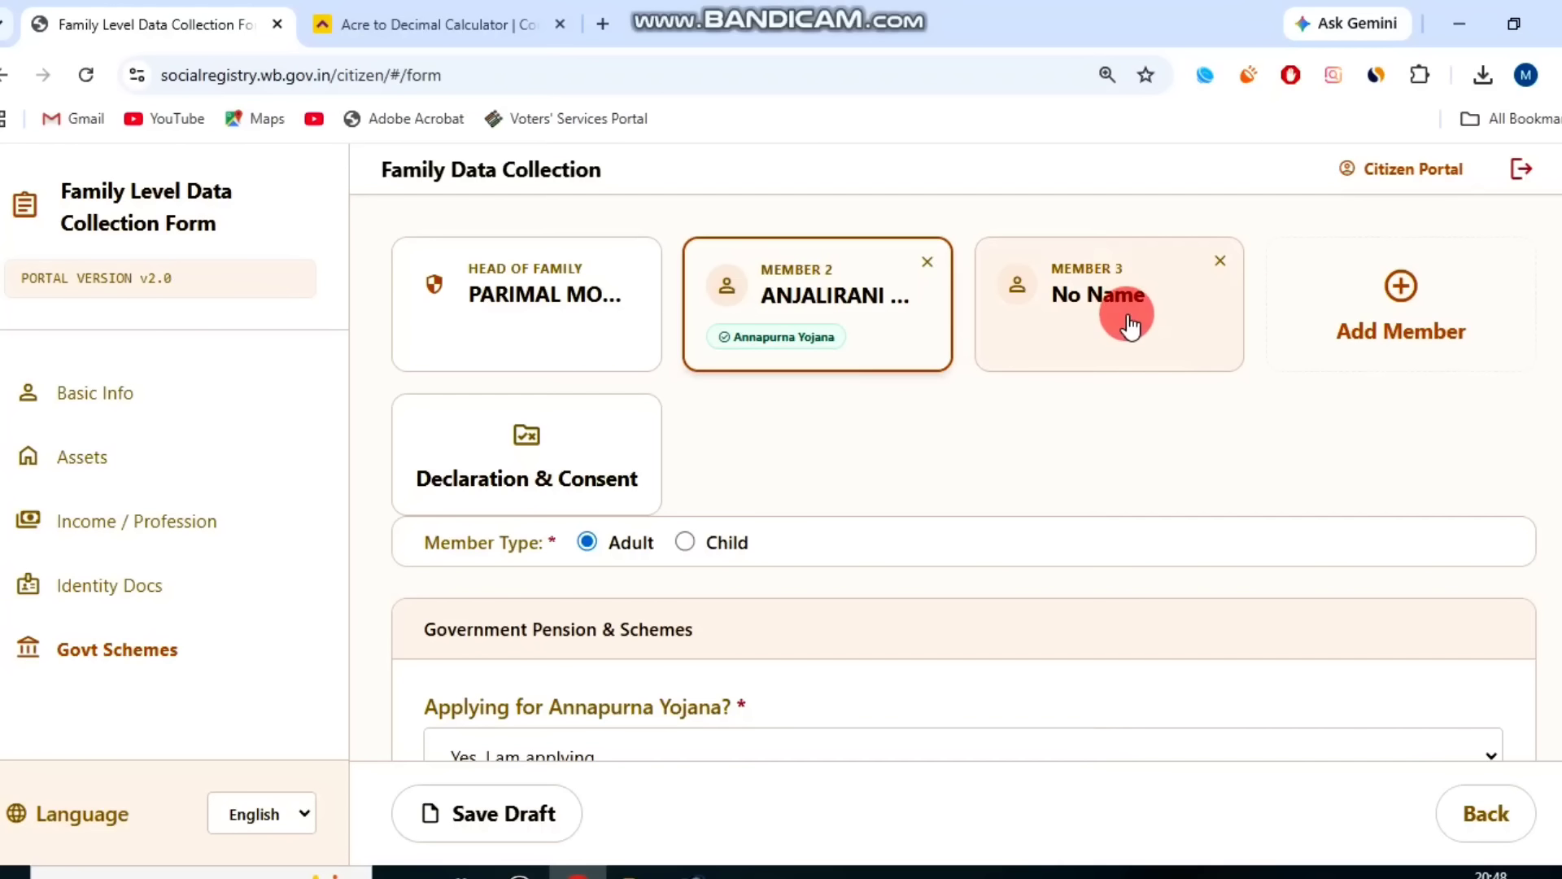
left_click(1026, 455)
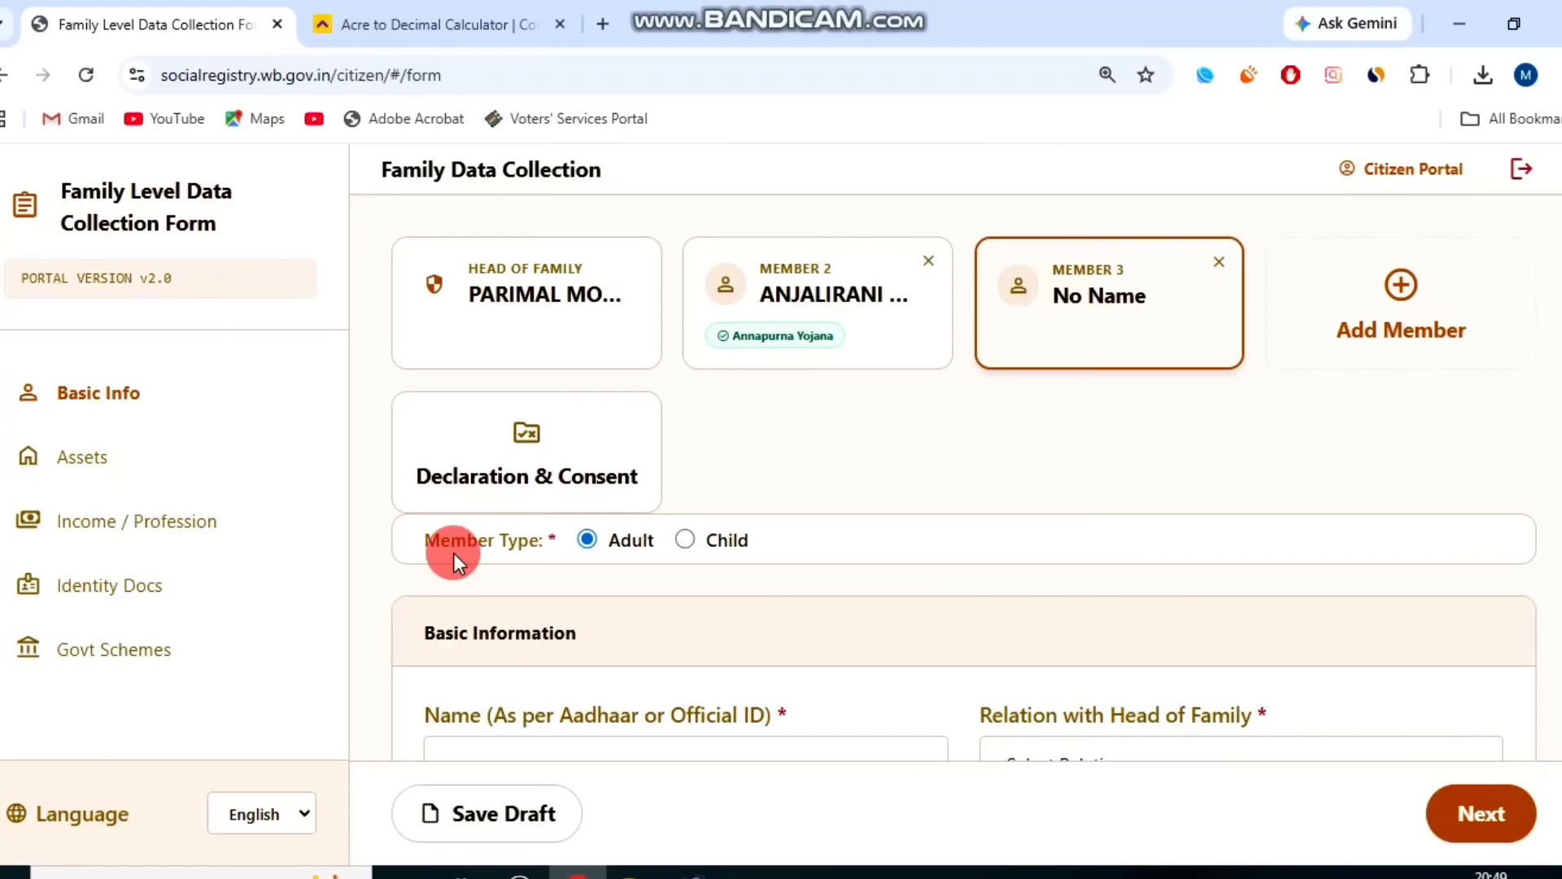
left_click_drag(452, 554, 541, 537)
left_click(809, 502)
scroll(808, 505, "down", 1)
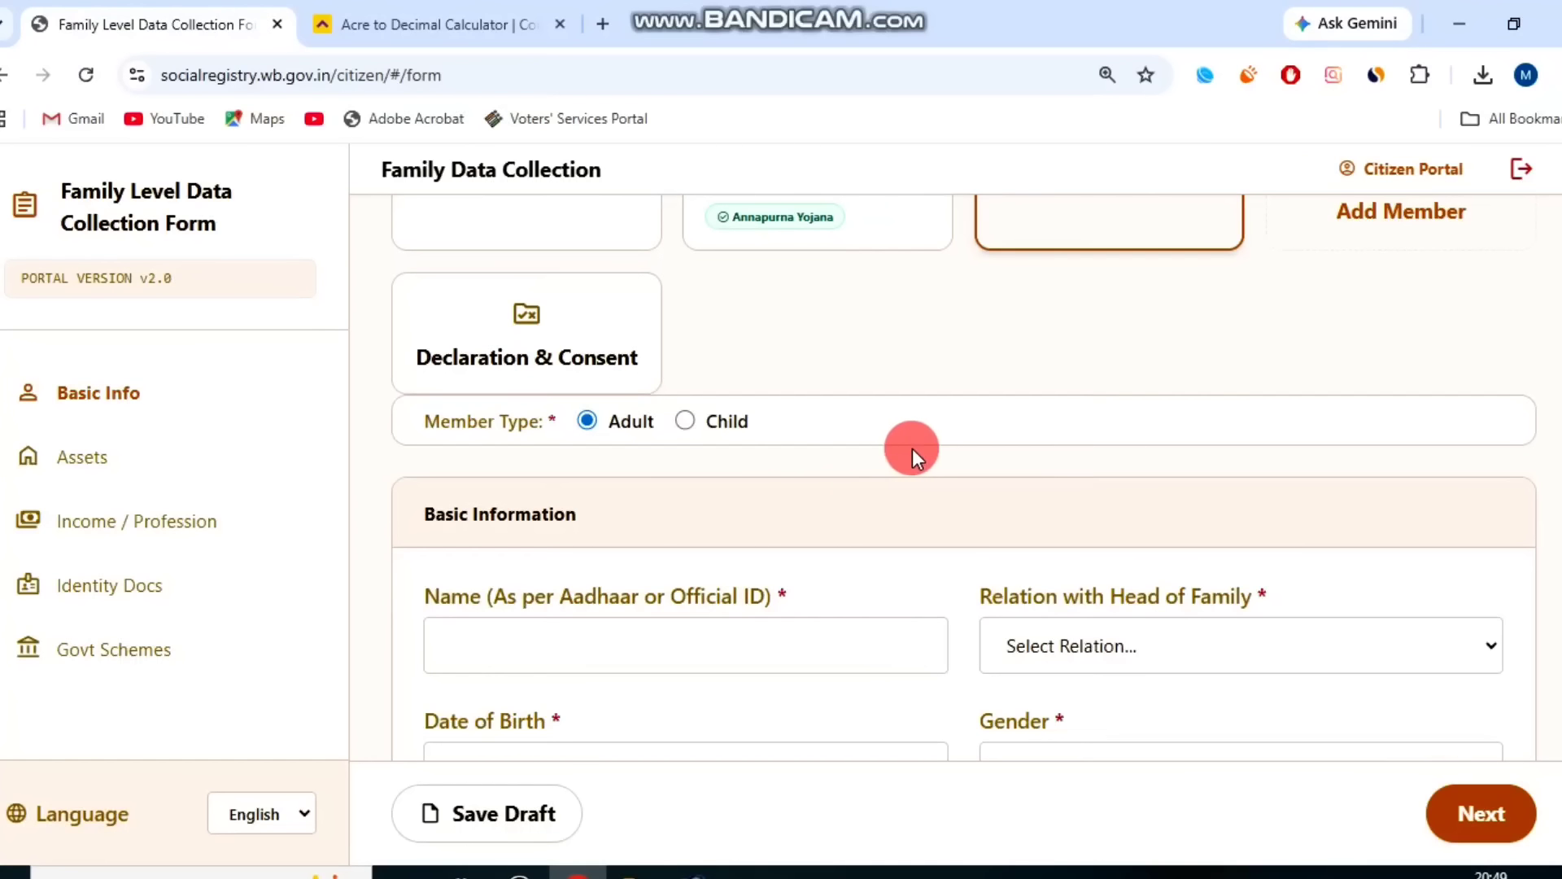
scroll(740, 548, "down", 1)
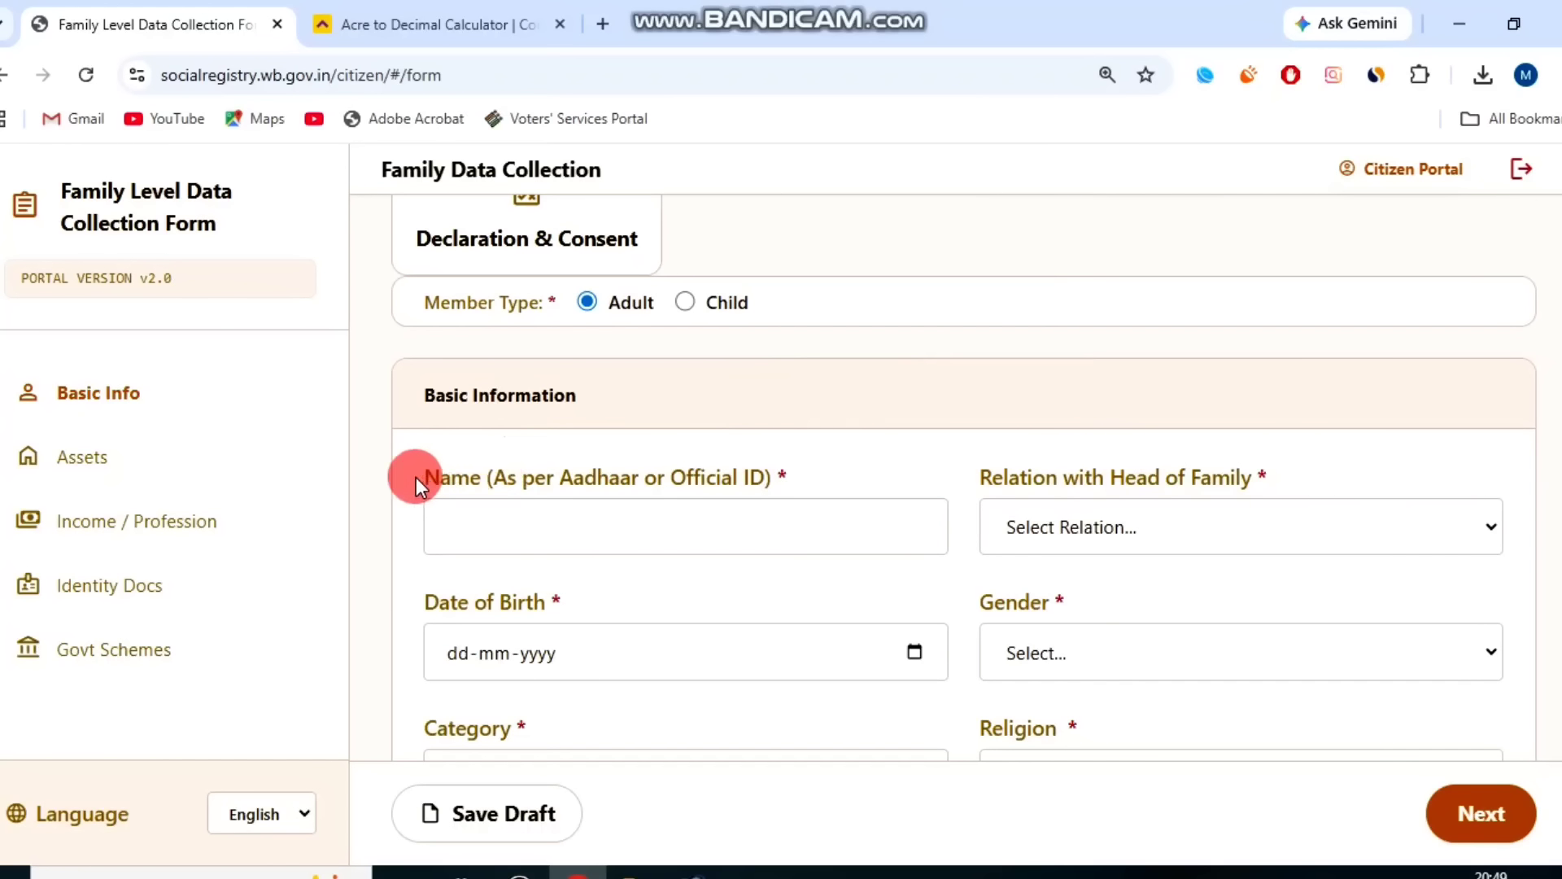
left_click(1204, 523)
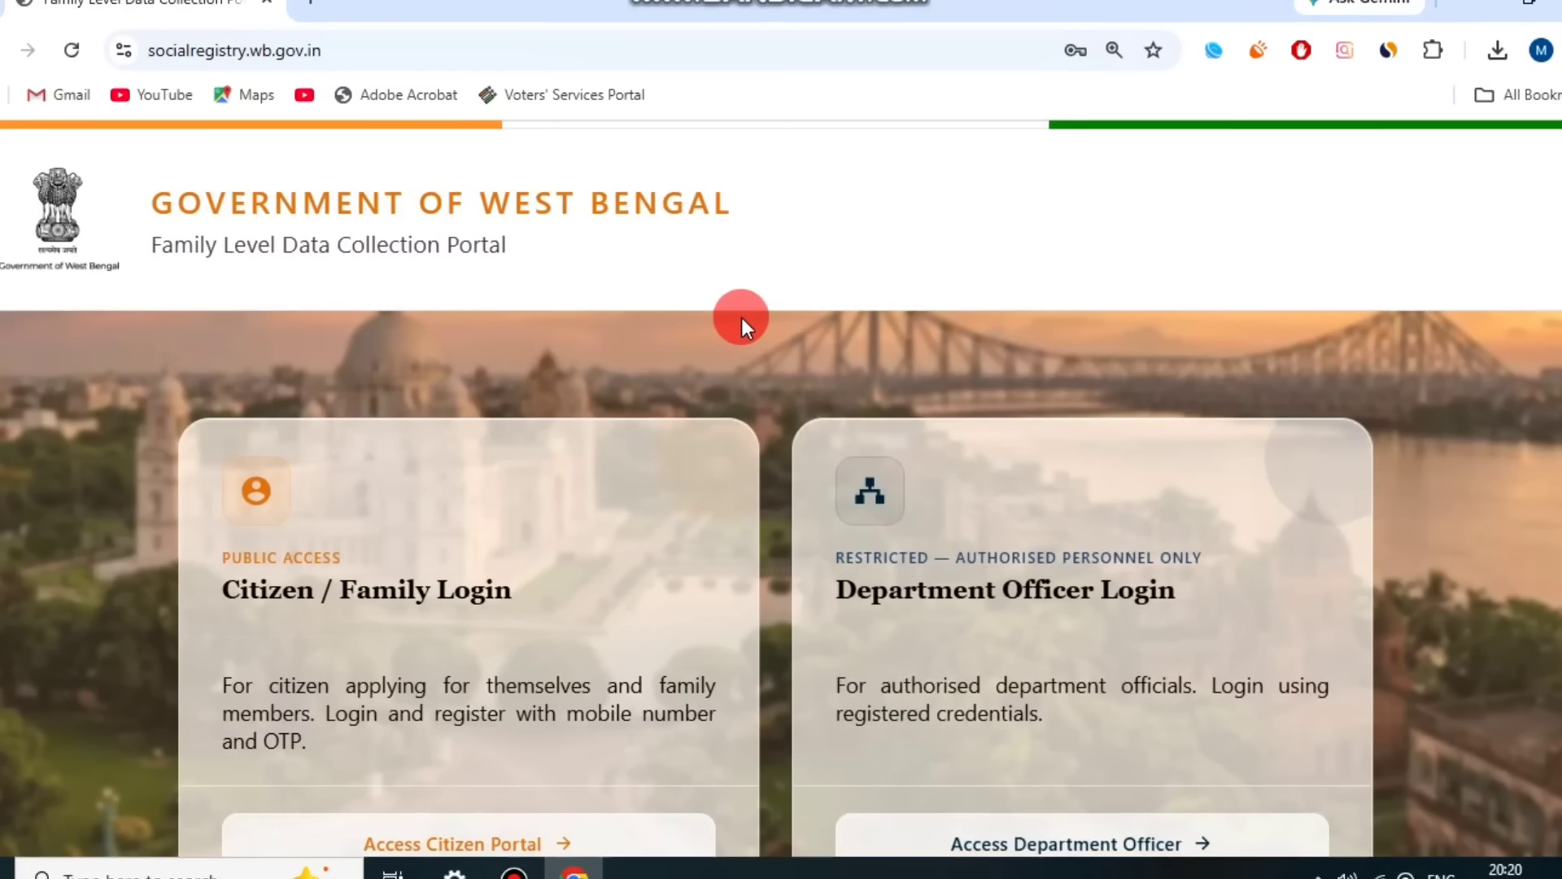
Open the citizen portal's applicant login from the Citizen / Family Login card
scroll(740, 317, "down", 3)
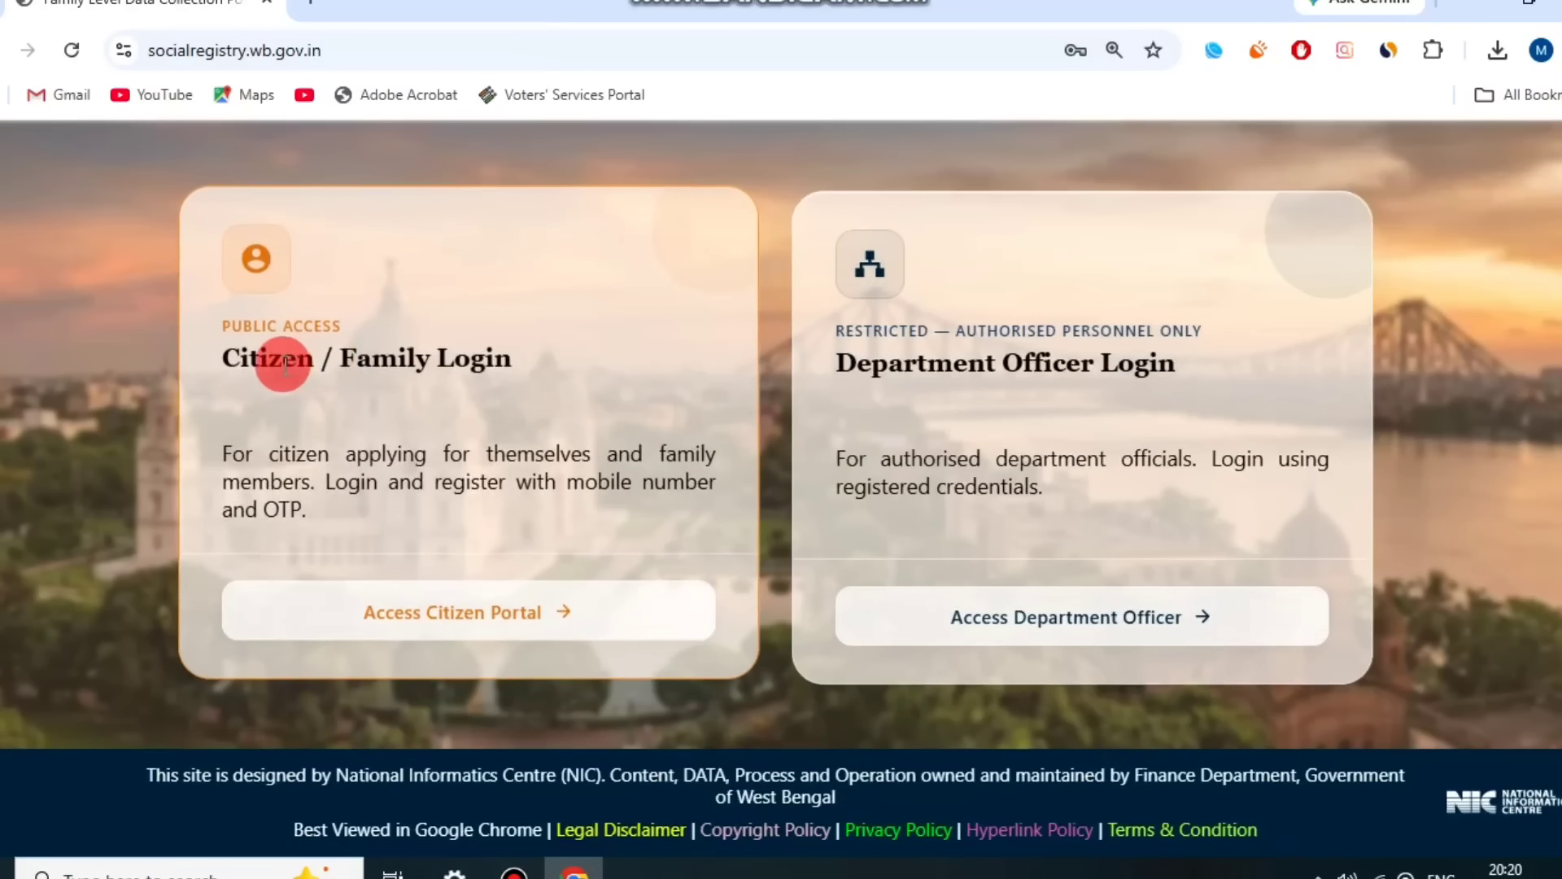
left_click_drag(240, 363, 553, 366)
left_click(553, 368)
left_click(476, 619)
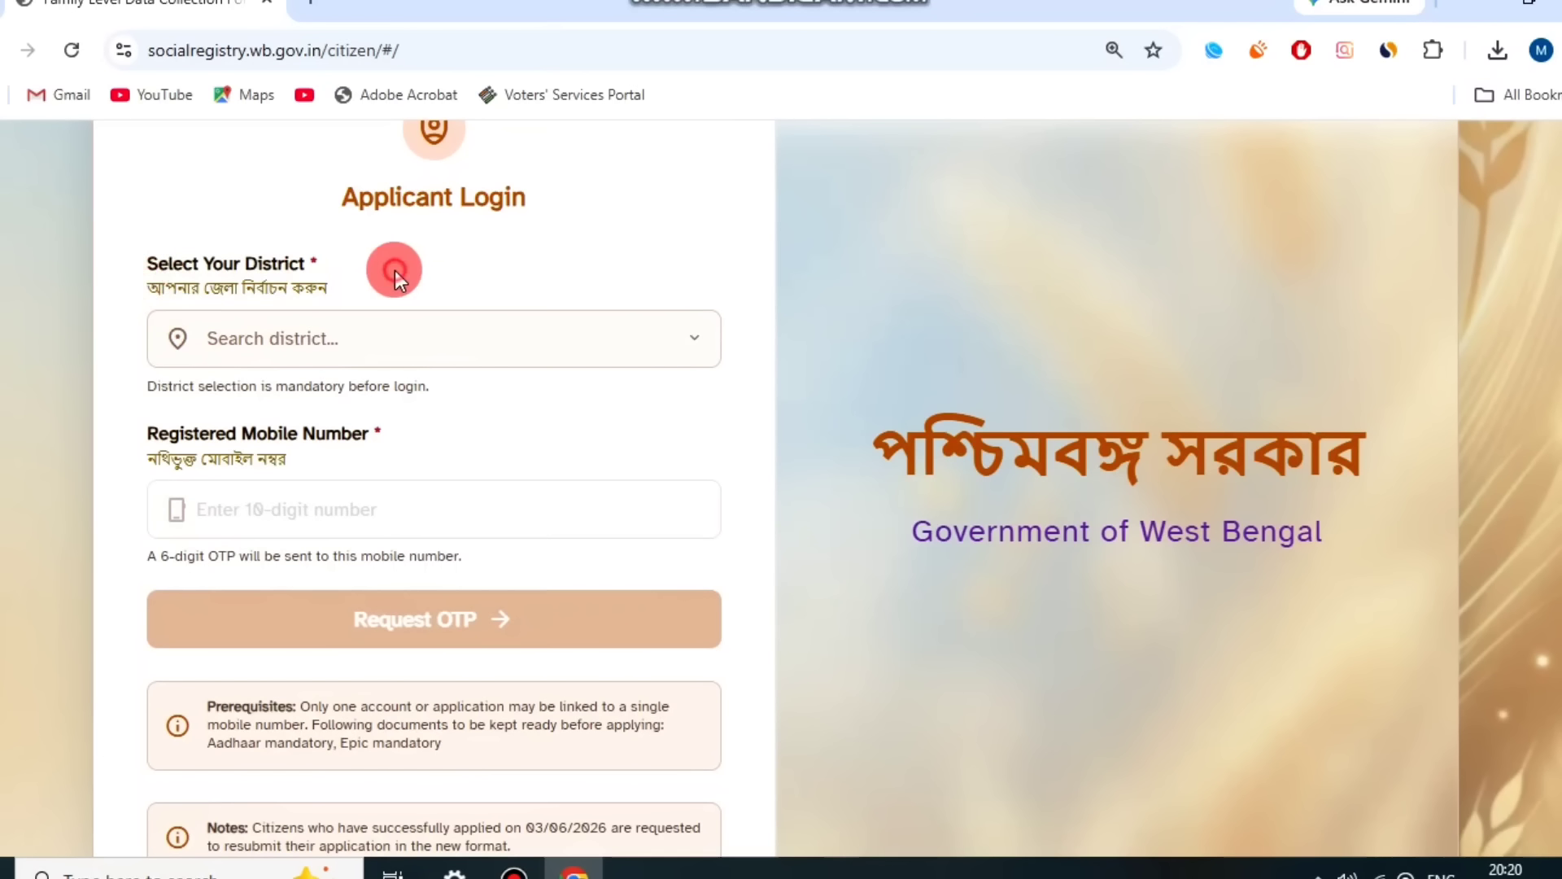
Choose 24 PARAGANAS SOUTH as the district for the applicant login
triple_click(394, 270)
left_click(401, 324)
left_click(387, 443)
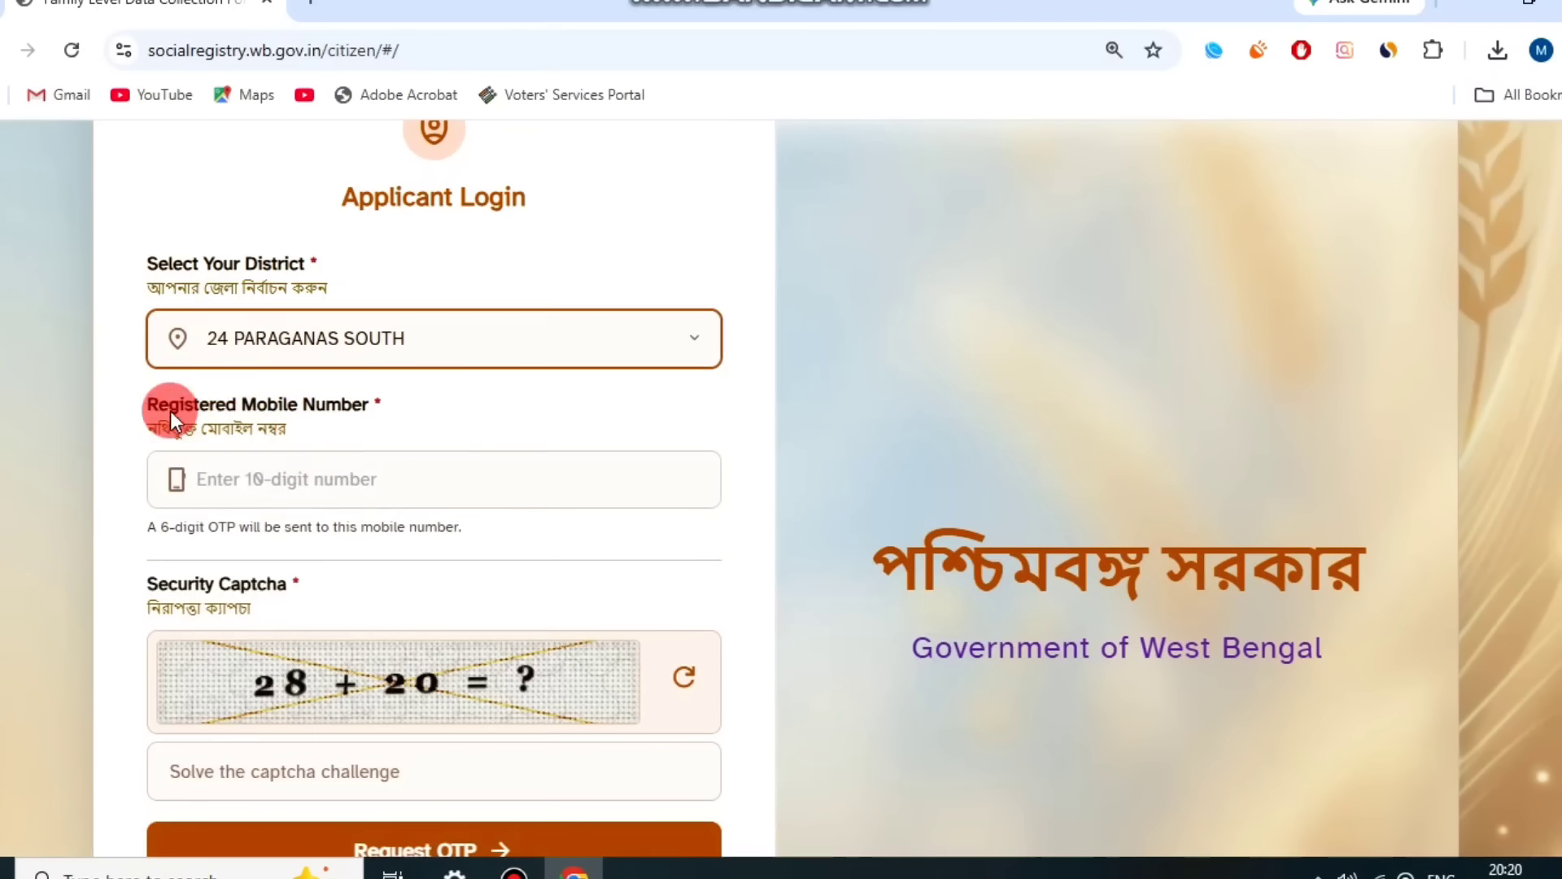
left_click_drag(169, 411, 498, 392)
left_click(498, 393)
Answer the applicant login's security captcha with 48 and review the prerequisites and resubmission notes
scroll(387, 584, "down", 2)
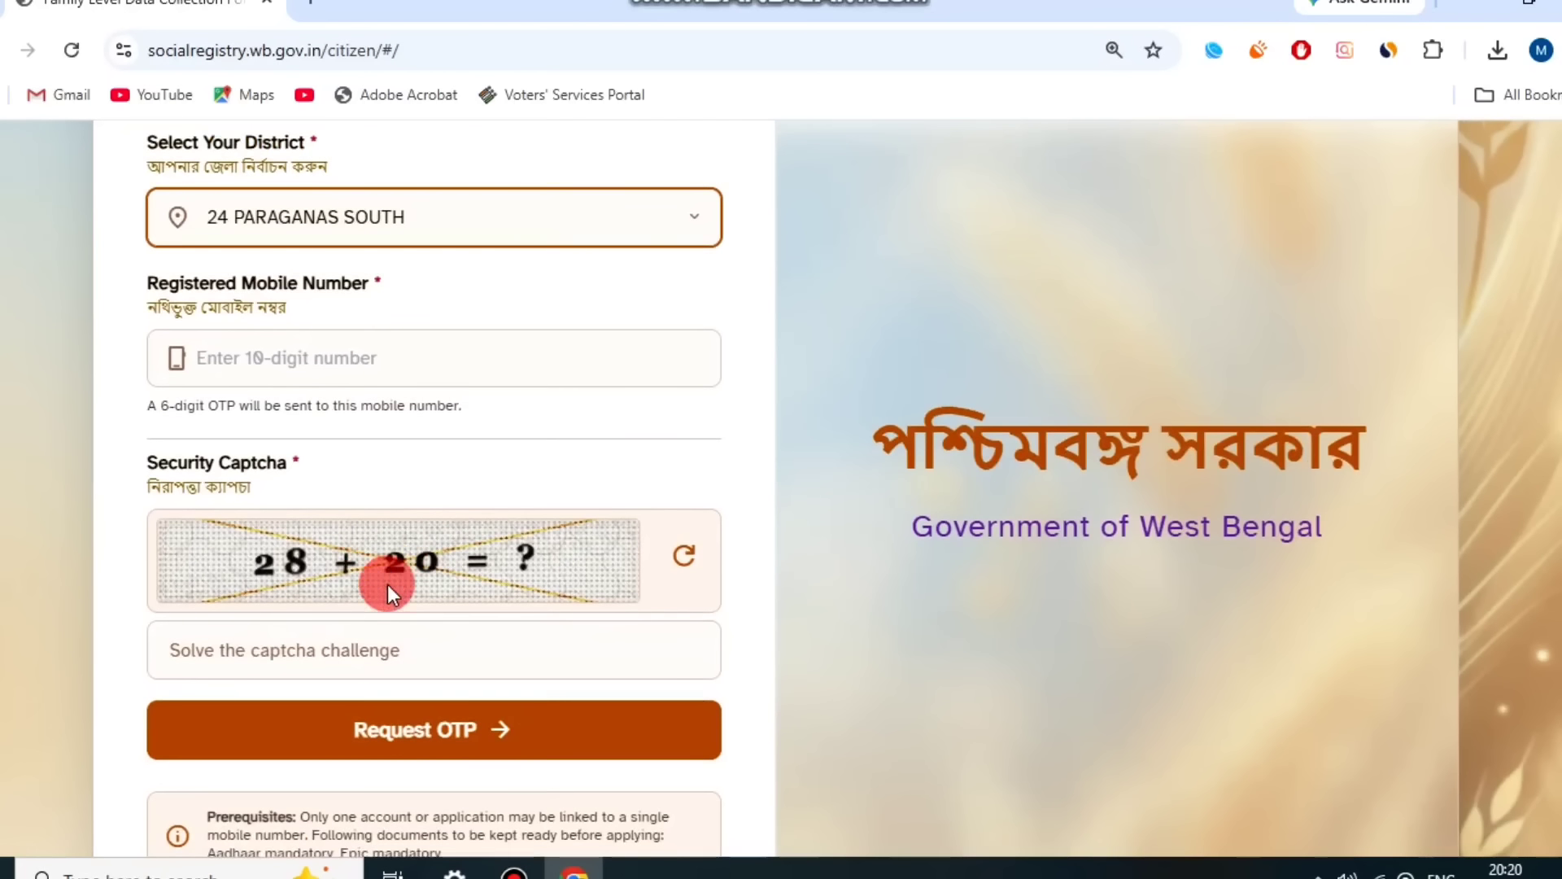
left_click(500, 651)
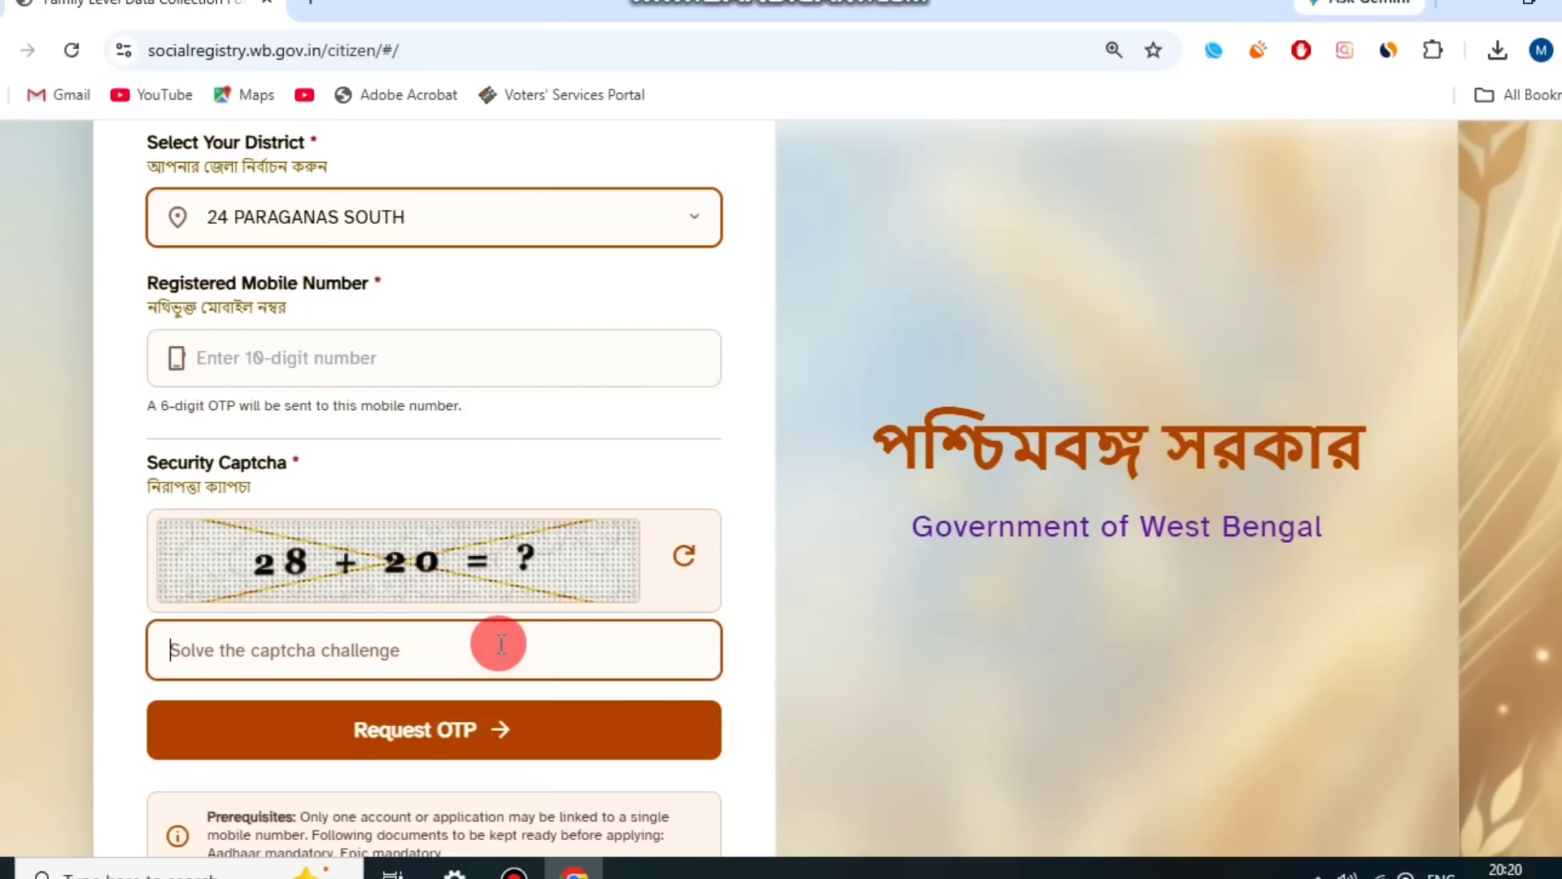
type("48")
scroll(499, 662, "down", 4)
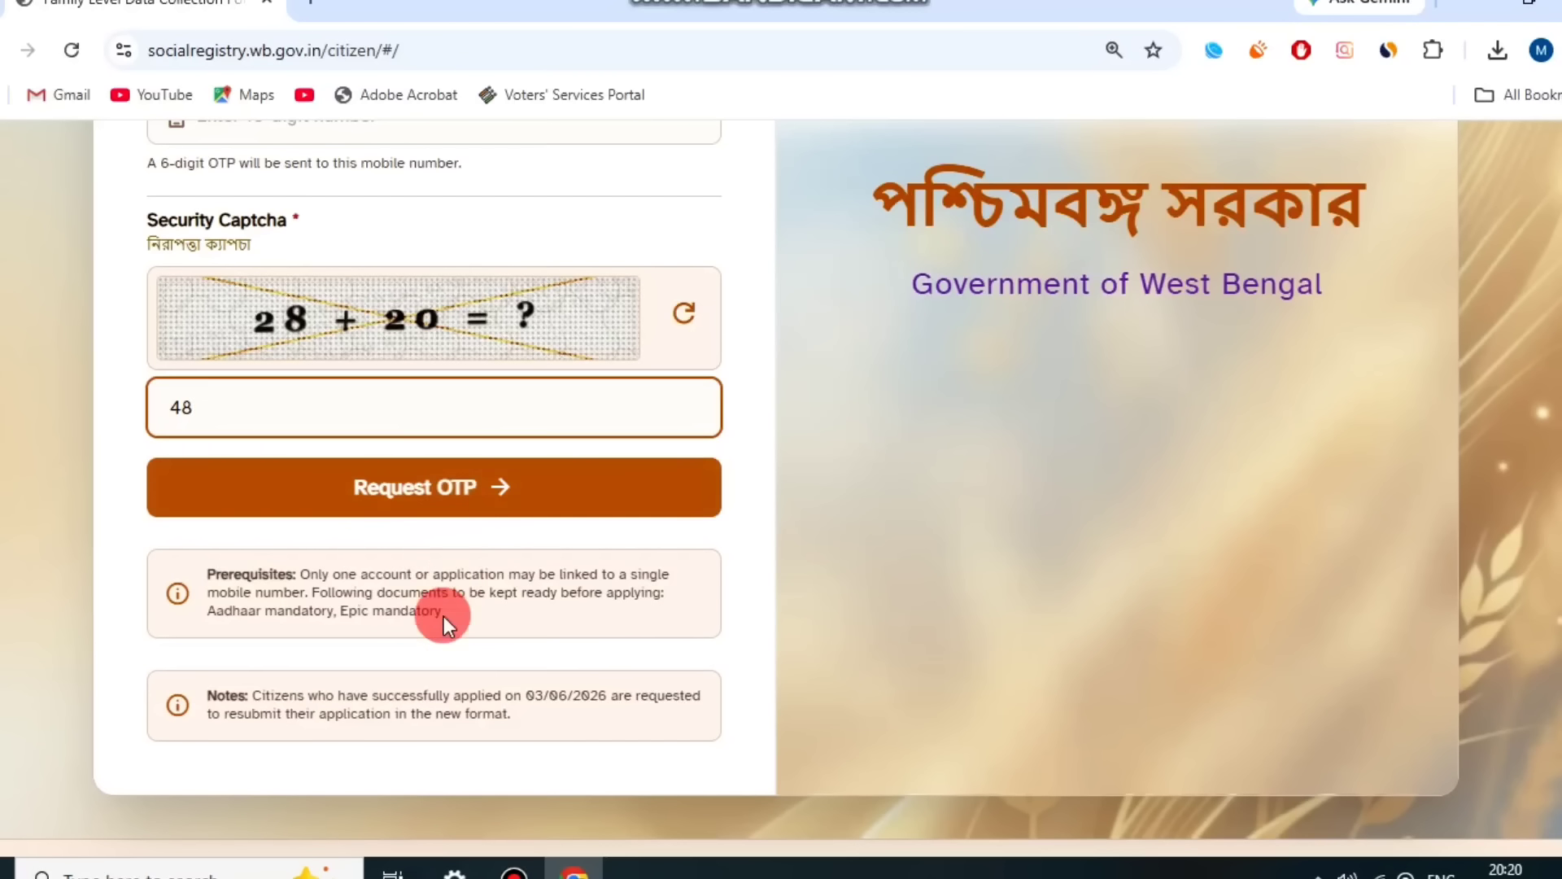
left_click_drag(216, 700, 529, 714)
left_click(534, 717)
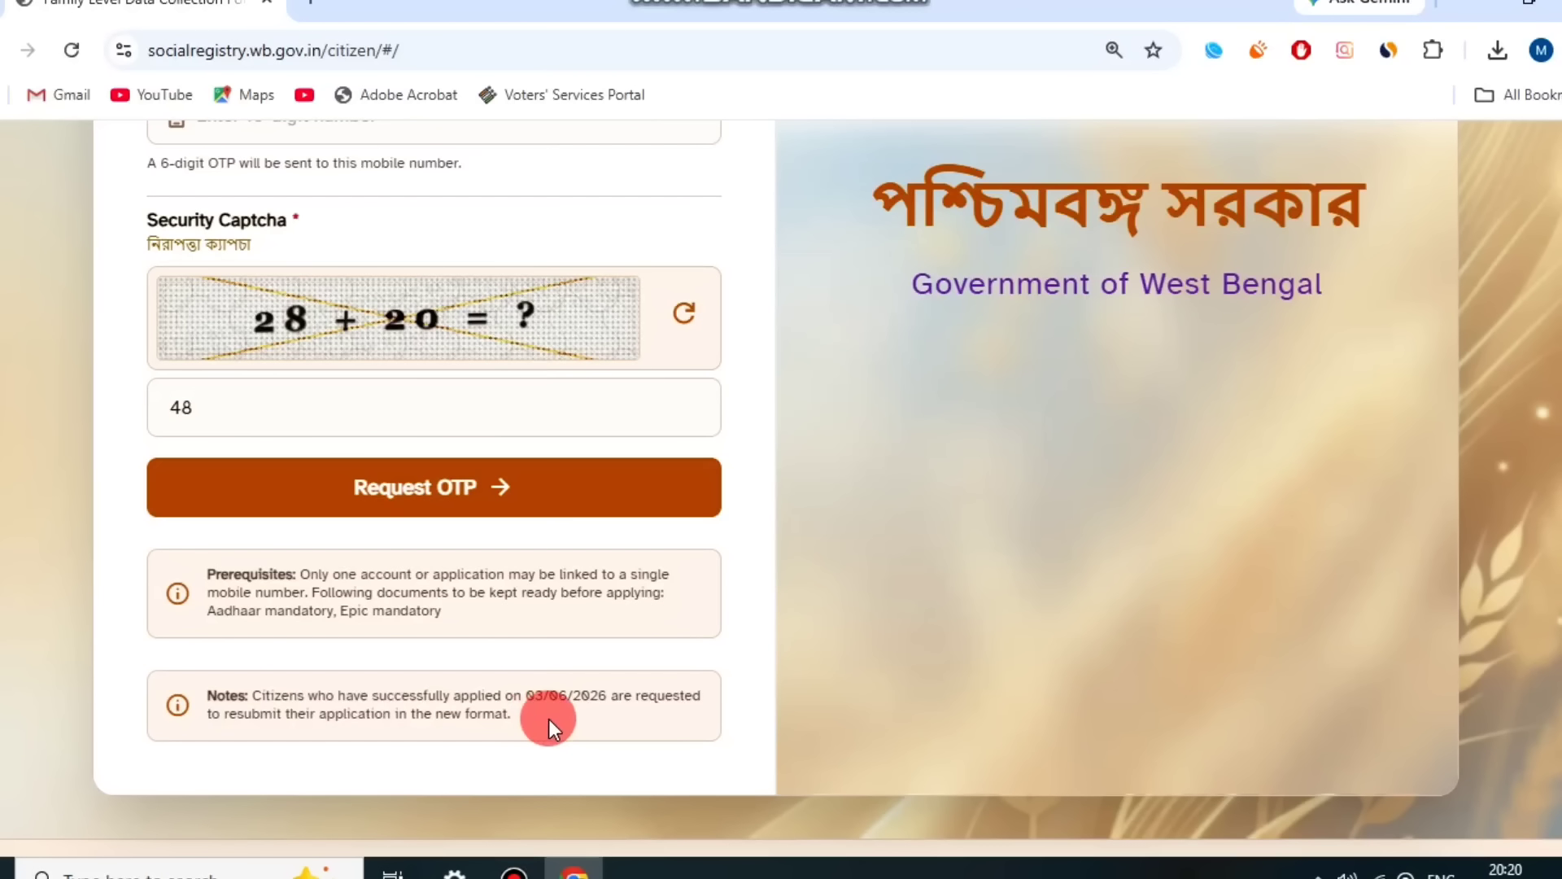
left_click_drag(336, 568, 551, 568)
left_click(586, 571)
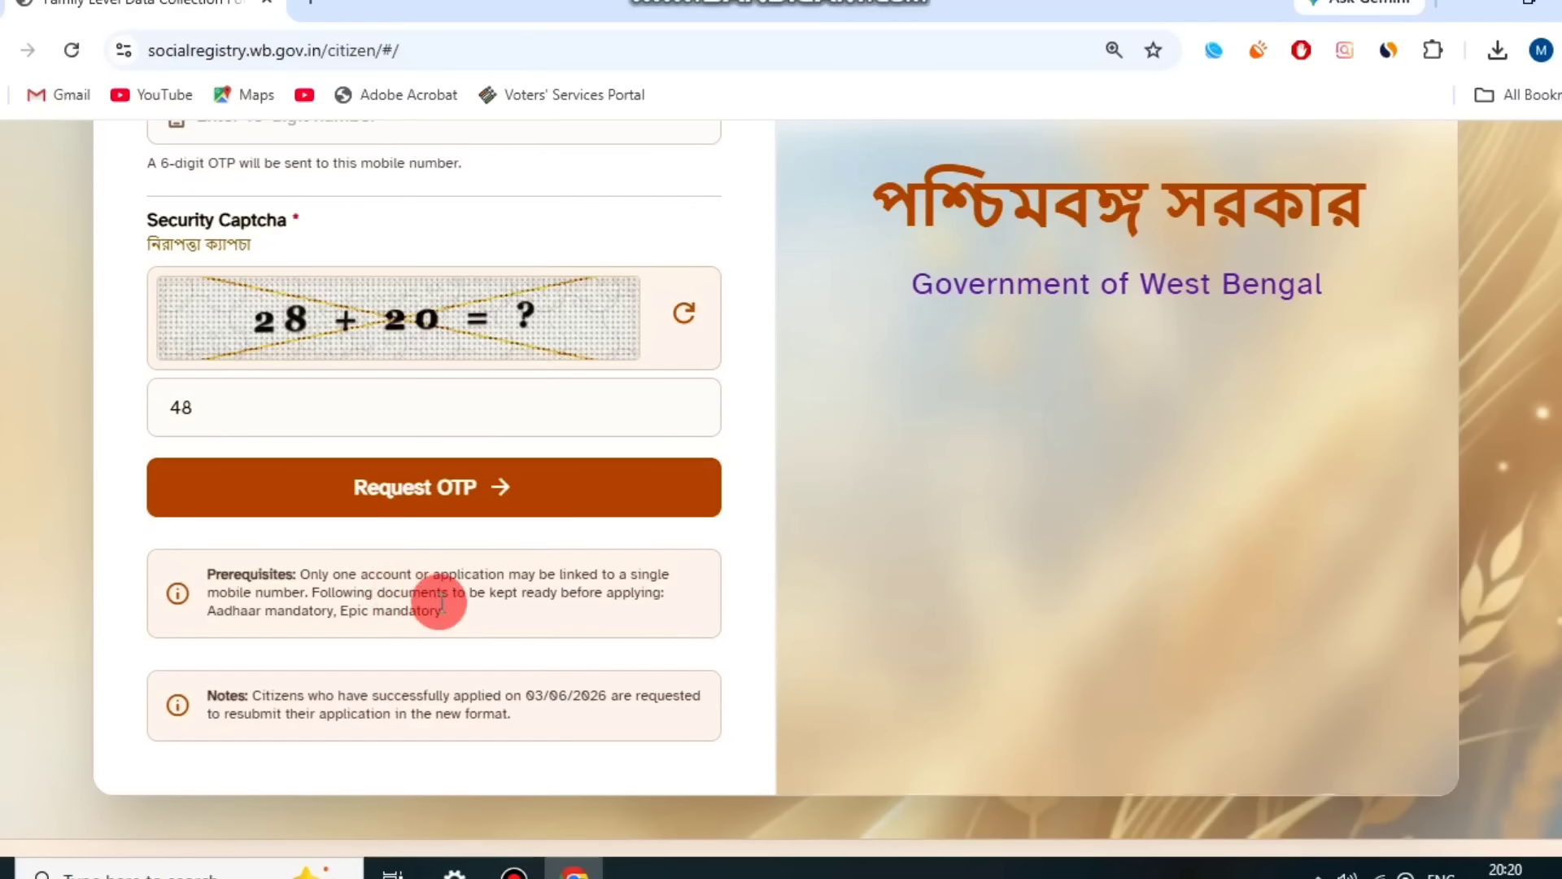
scroll(496, 617, "up", 3)
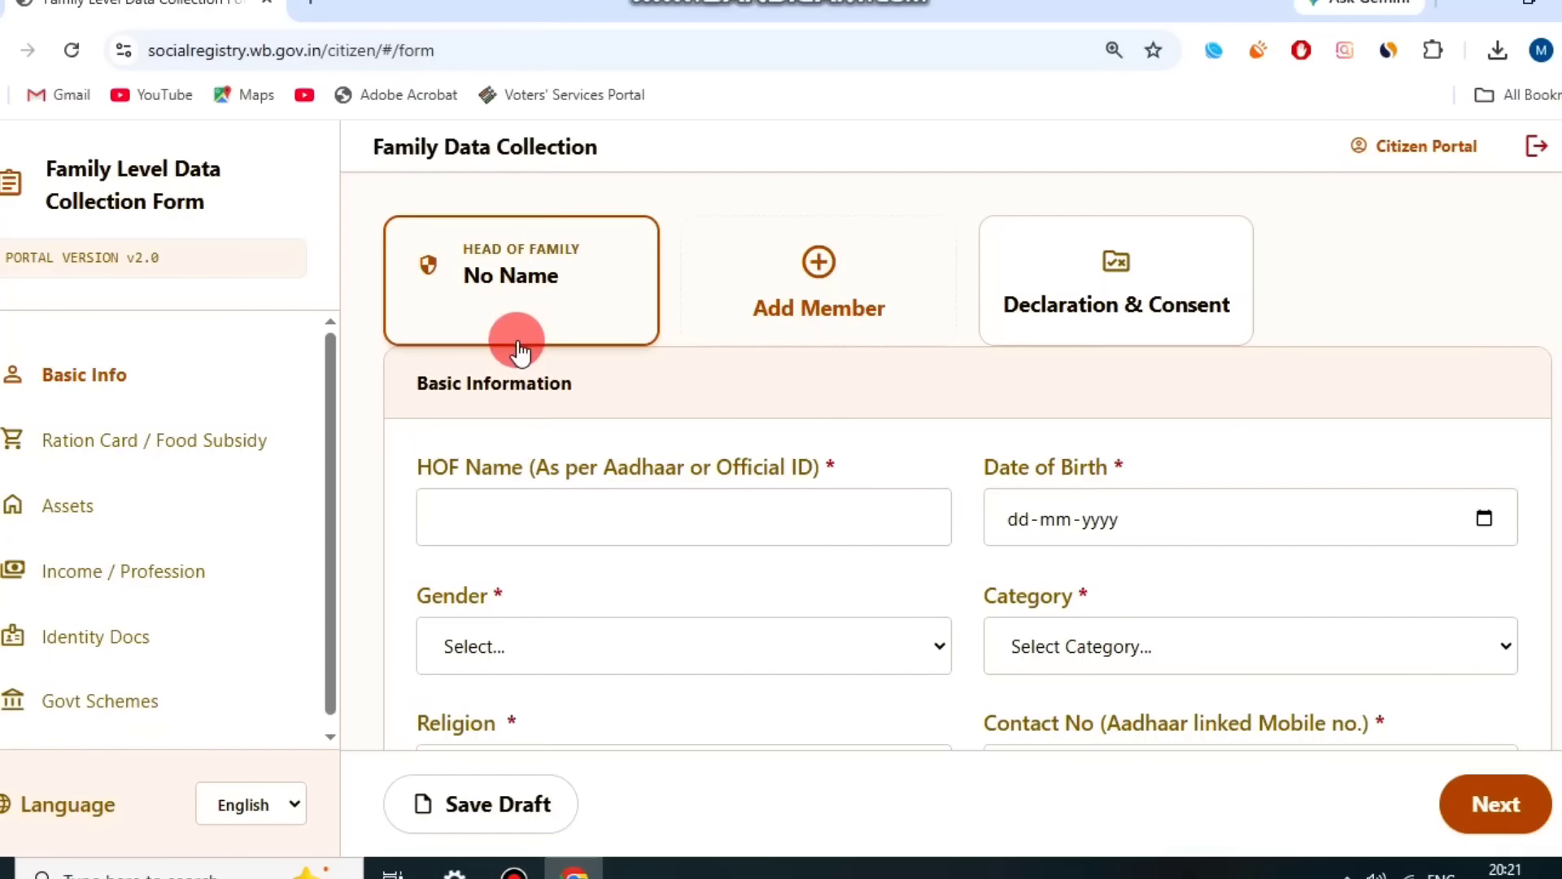
Set the Head of Family's gender to Male and category to OBC (Other Backward Classes)
left_click(565, 310)
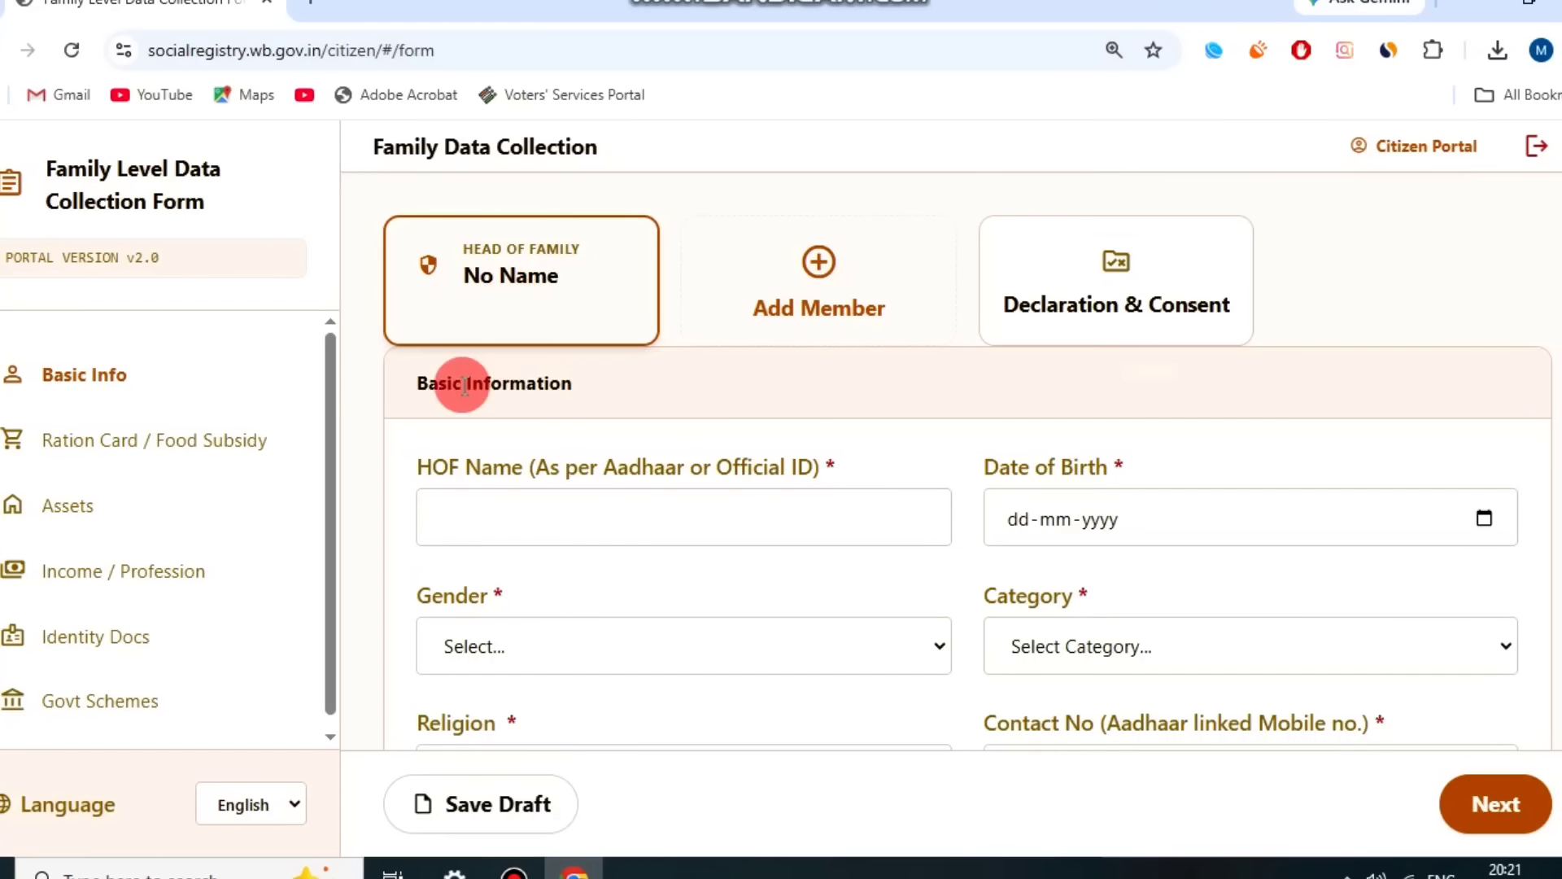
scroll(584, 381, "down", 1)
left_click_drag(407, 335, 1165, 342)
left_click_drag(445, 470, 572, 473)
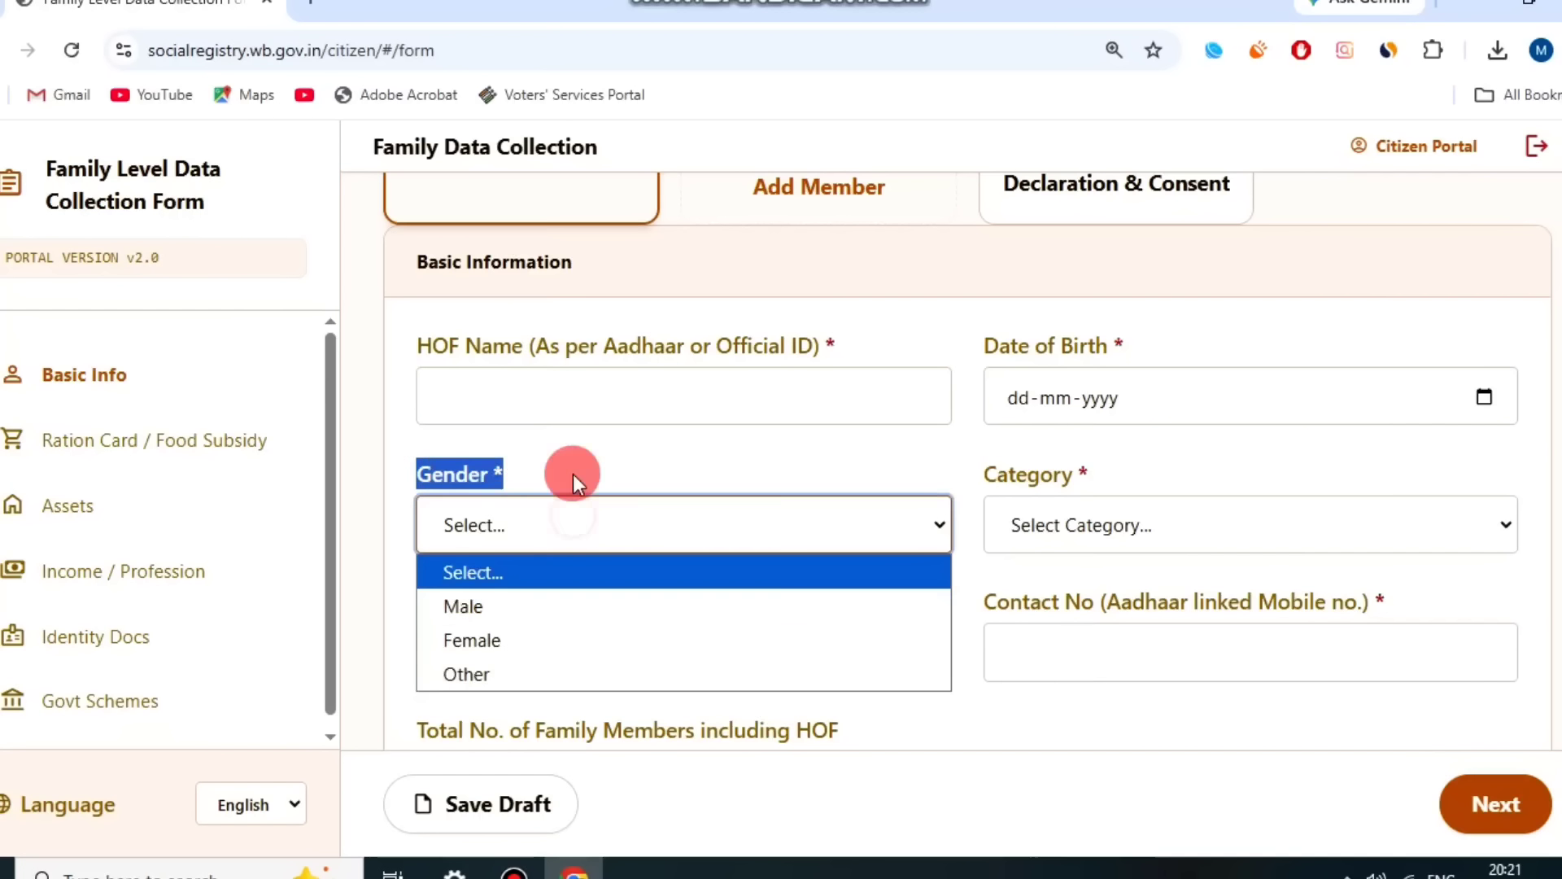
left_click(540, 606)
left_click_drag(994, 472, 1168, 498)
left_click(1163, 512)
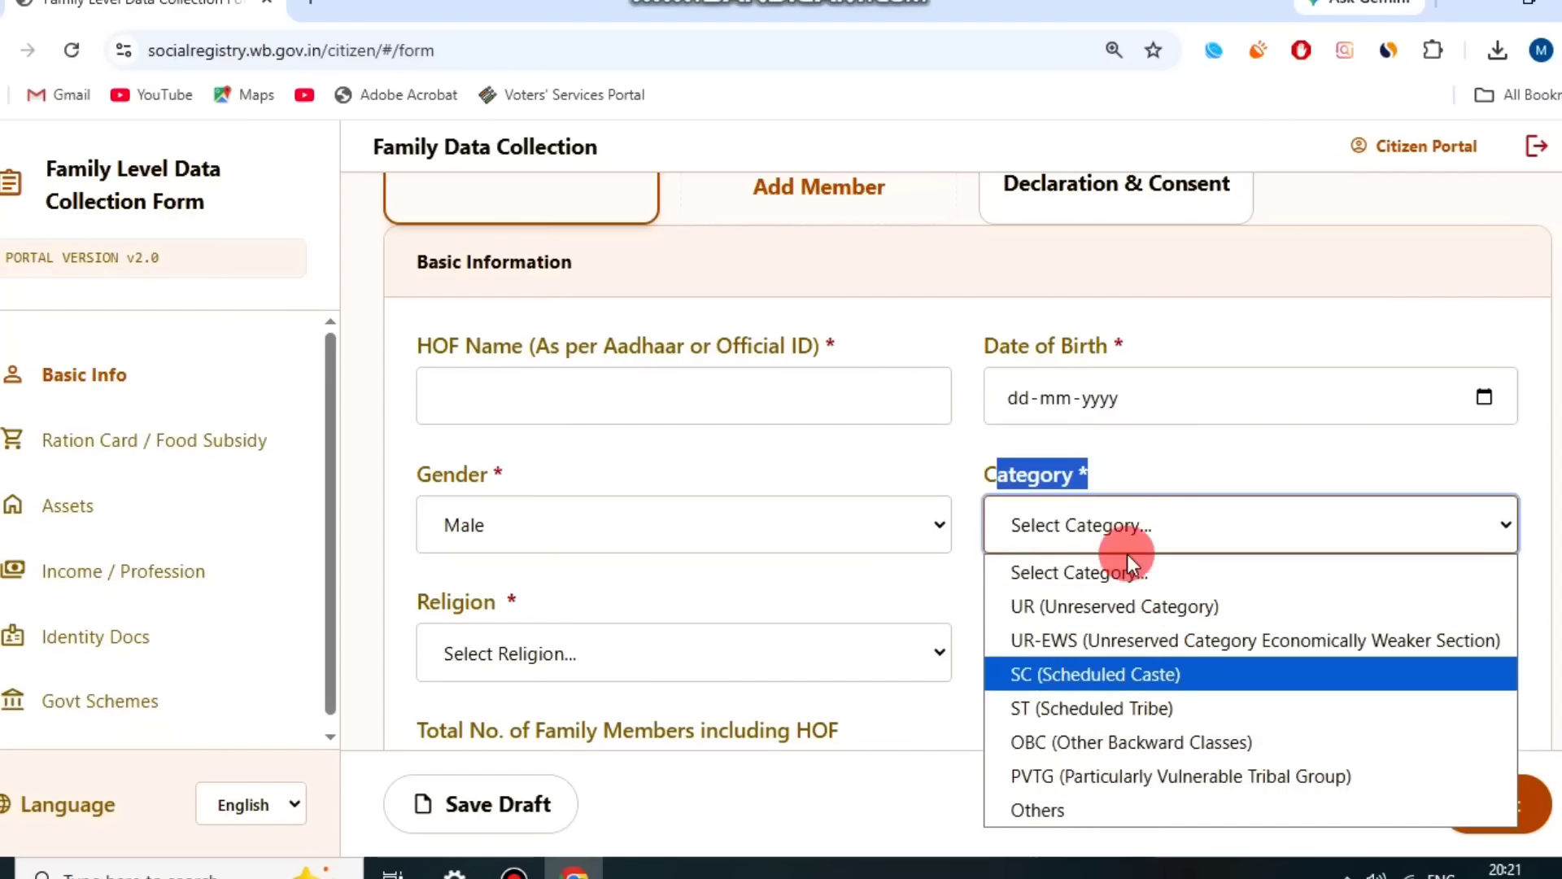
left_click(1134, 730)
Set the Head of Family's religion to Hinduism and go to the Aadhaar-linked contact number field
scroll(1012, 518, "down", 1)
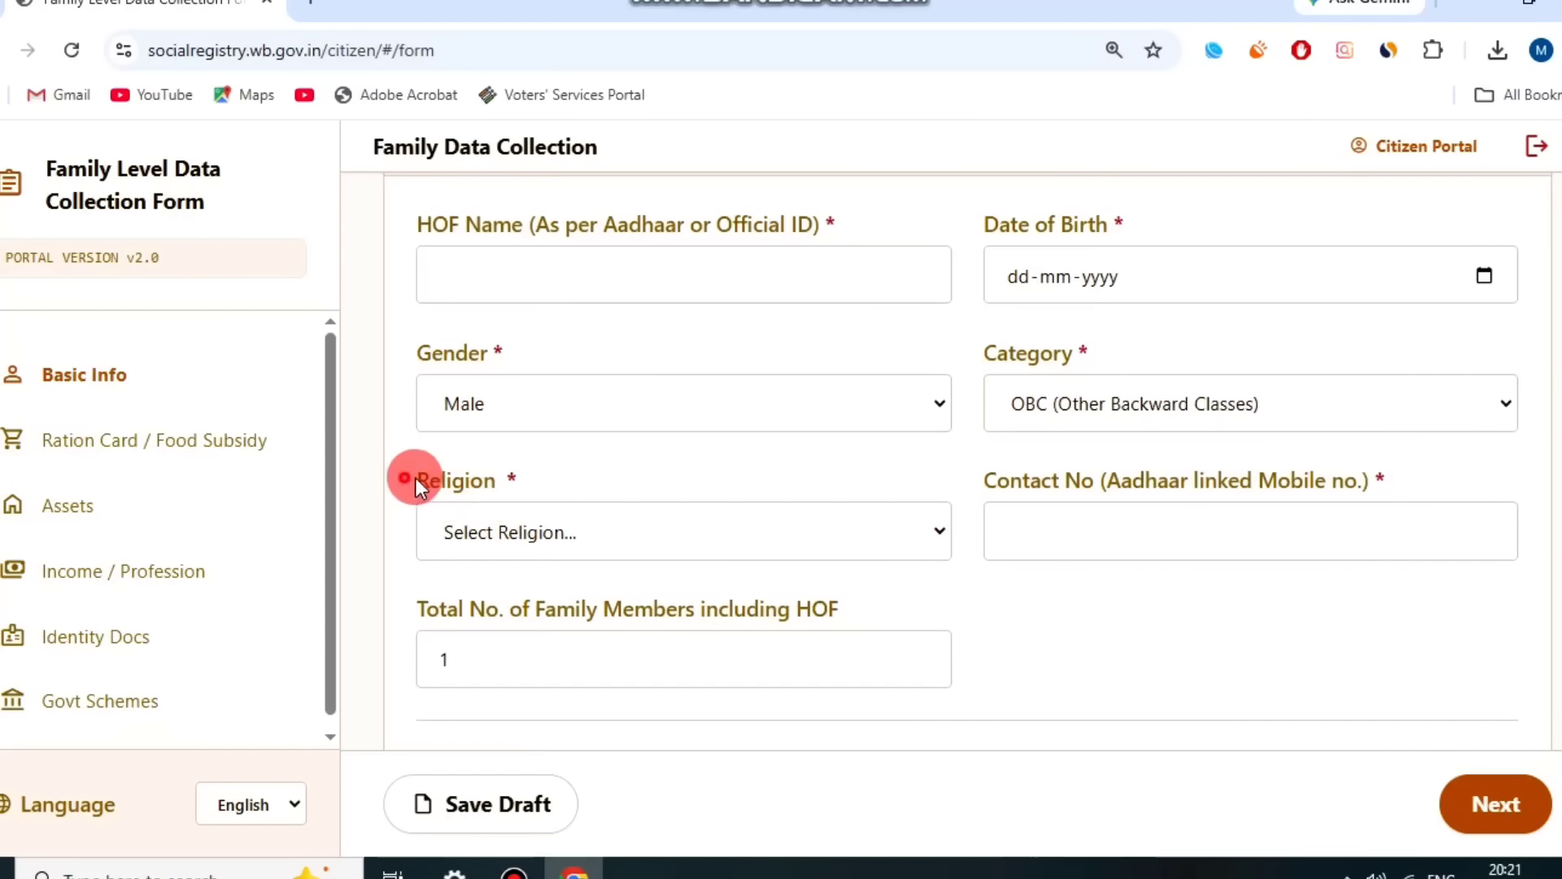
left_click_drag(411, 478, 517, 481)
left_click(570, 530)
left_click(607, 310)
left_click_drag(997, 498, 1294, 482)
left_click(1294, 482)
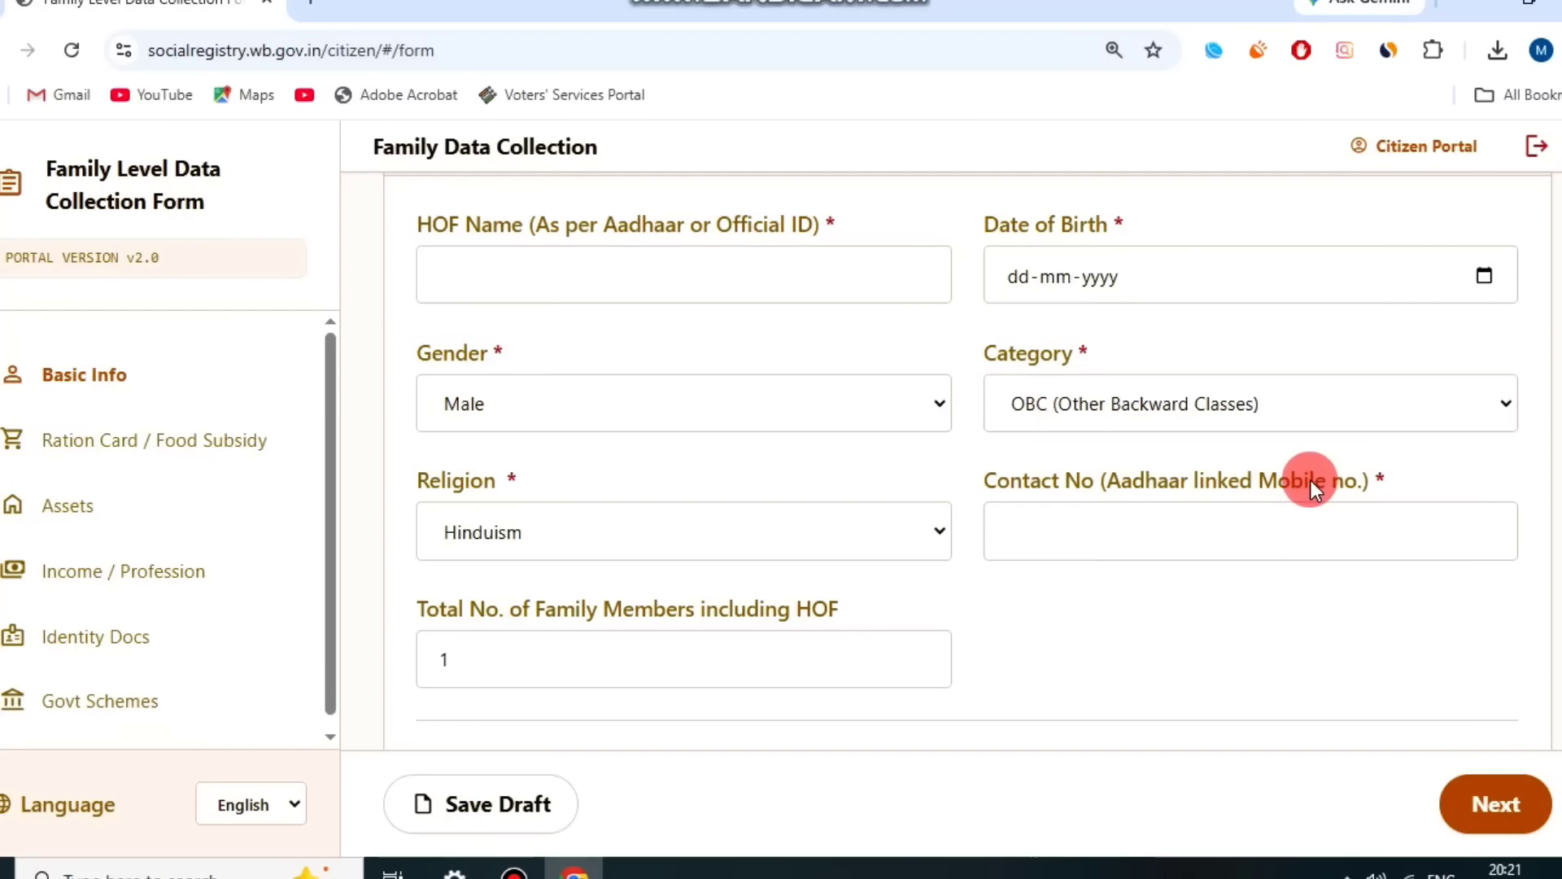
Try a total of 3 family members including HOF, review the member cards, and return the total to 1
scroll(541, 328, "down", 3)
scroll(582, 398, "up", 1)
left_click_drag(417, 366, 763, 373)
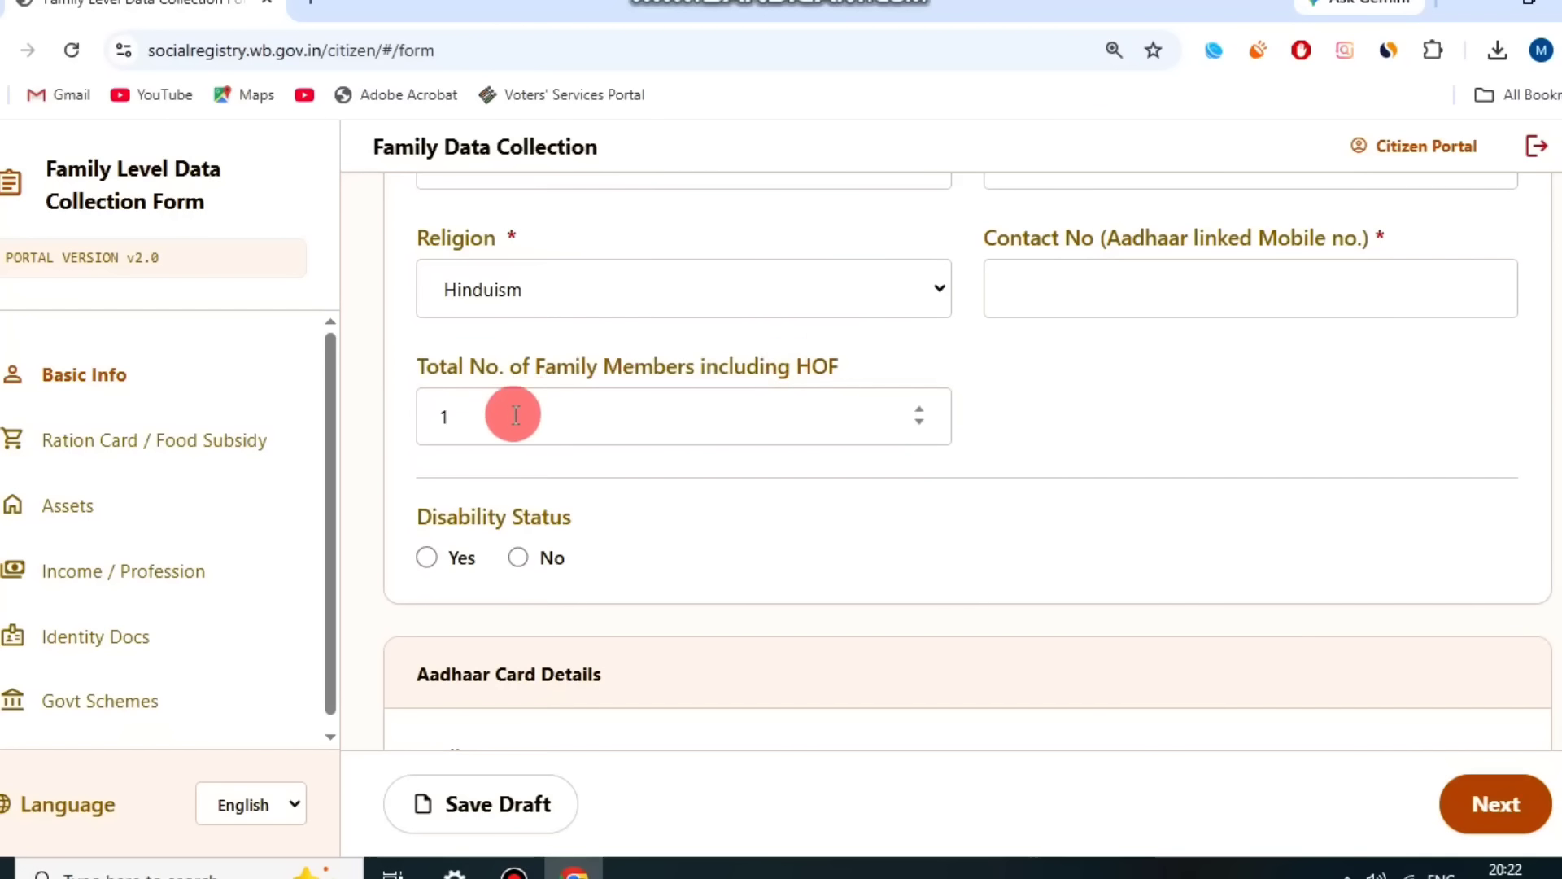
left_click_drag(512, 415, 389, 425)
type("3")
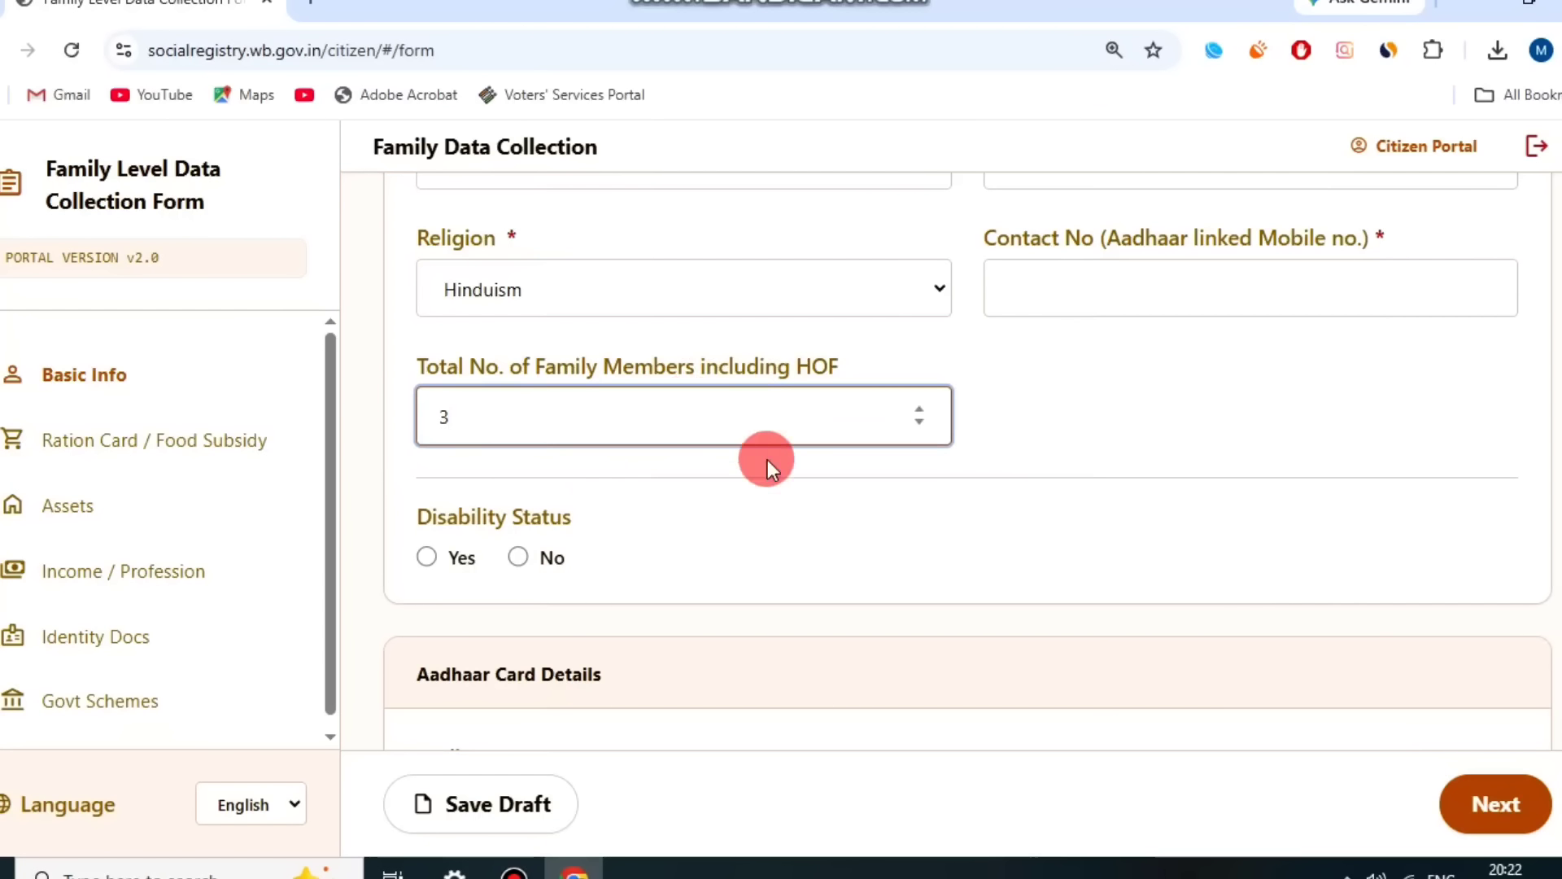
scroll(700, 526, "up", 10)
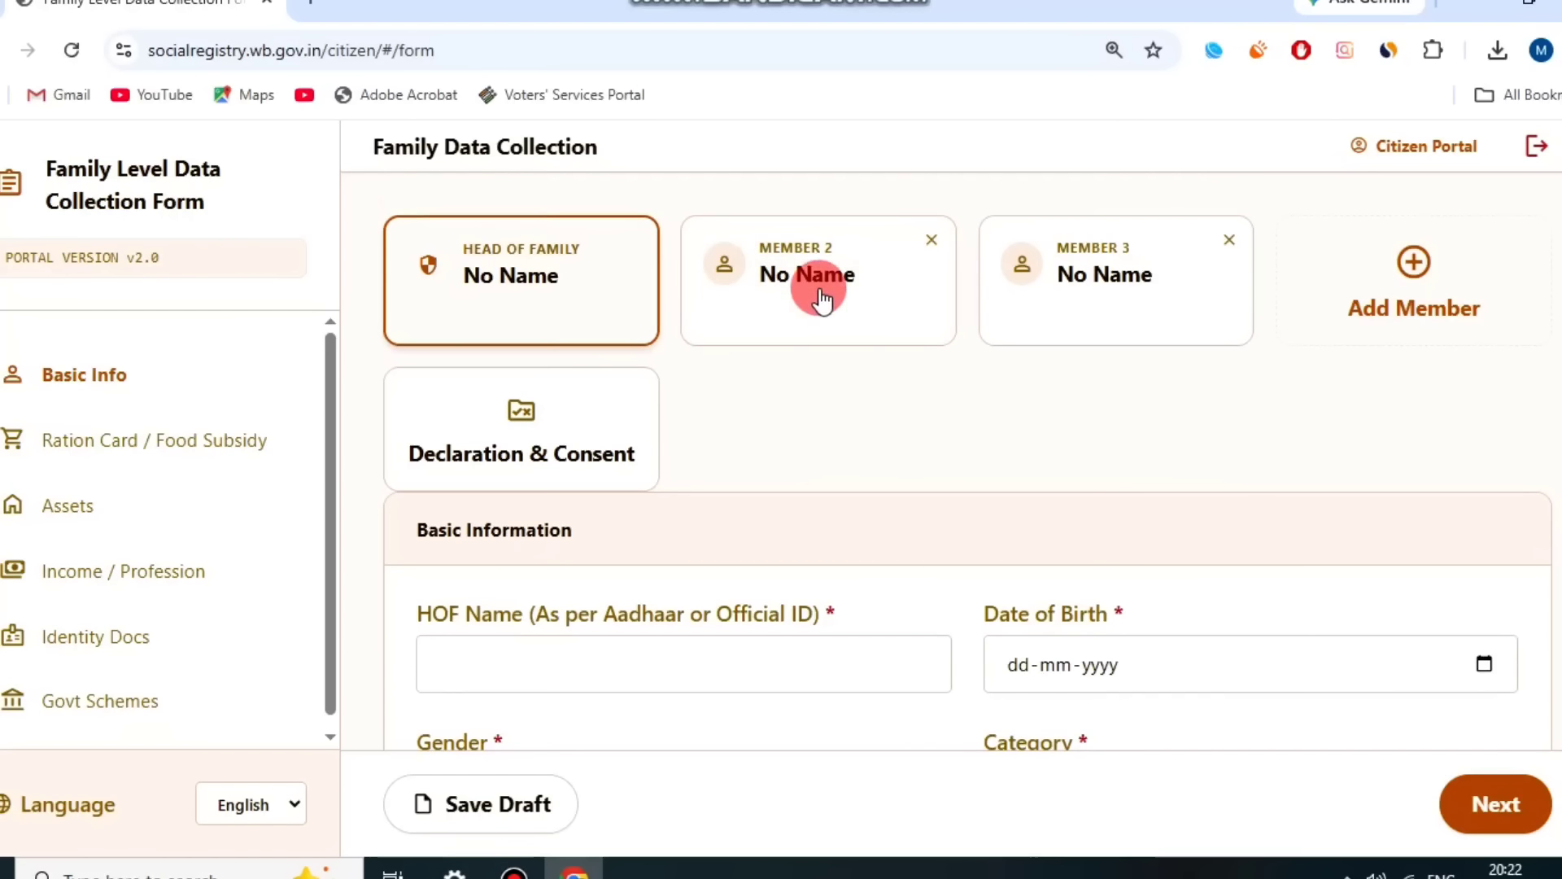
scroll(917, 516, "down", 8)
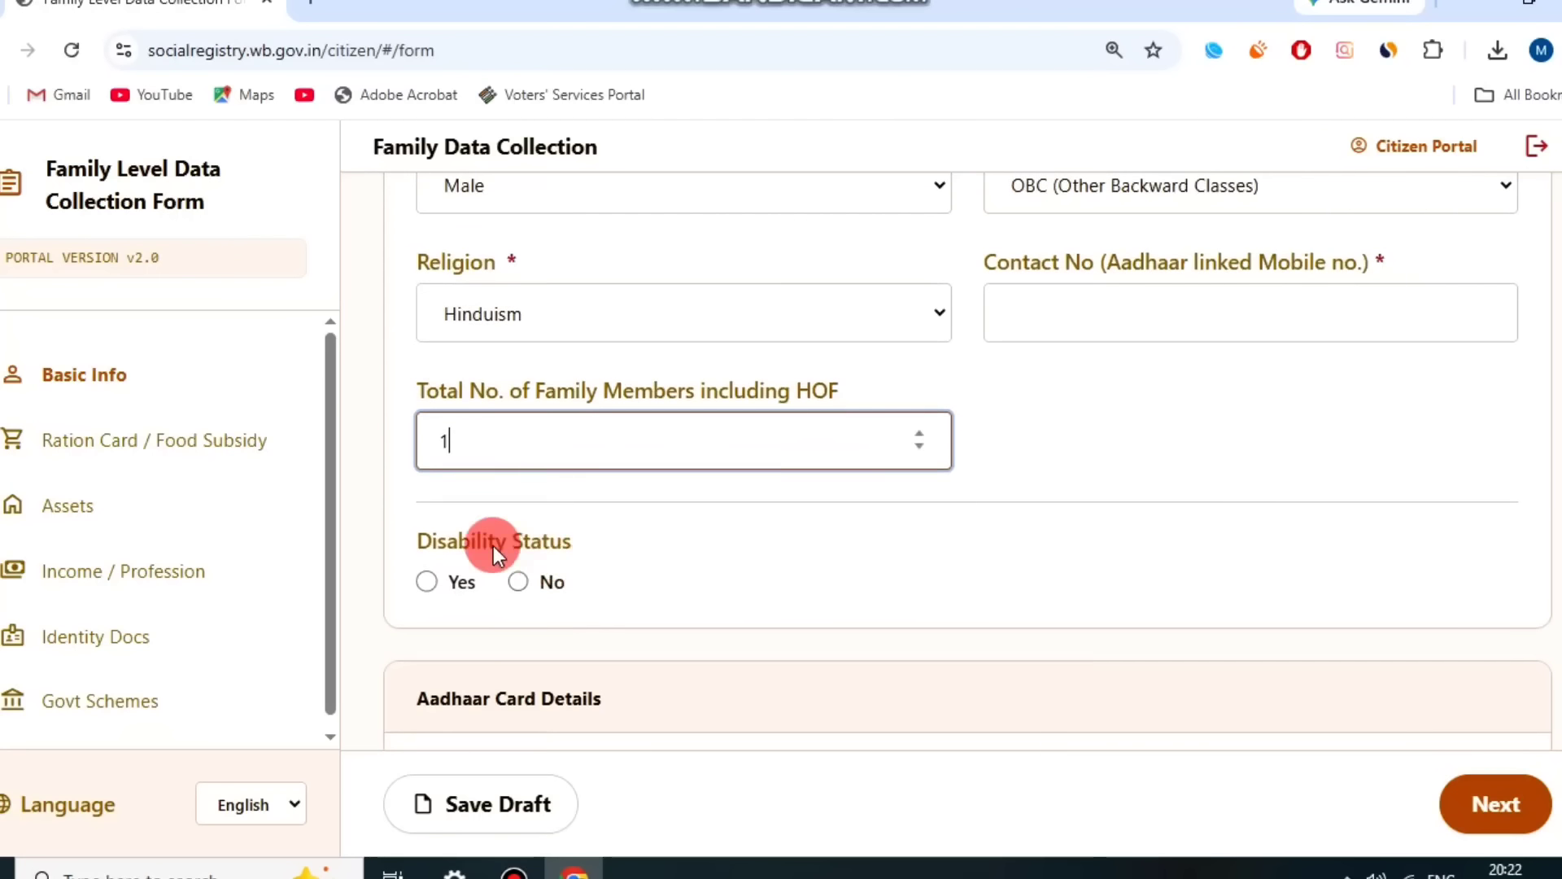
Check the disability certificate fields under Yes and set the Head of Family's Disability Status to No
left_click(426, 581)
scroll(545, 565, "down", 2)
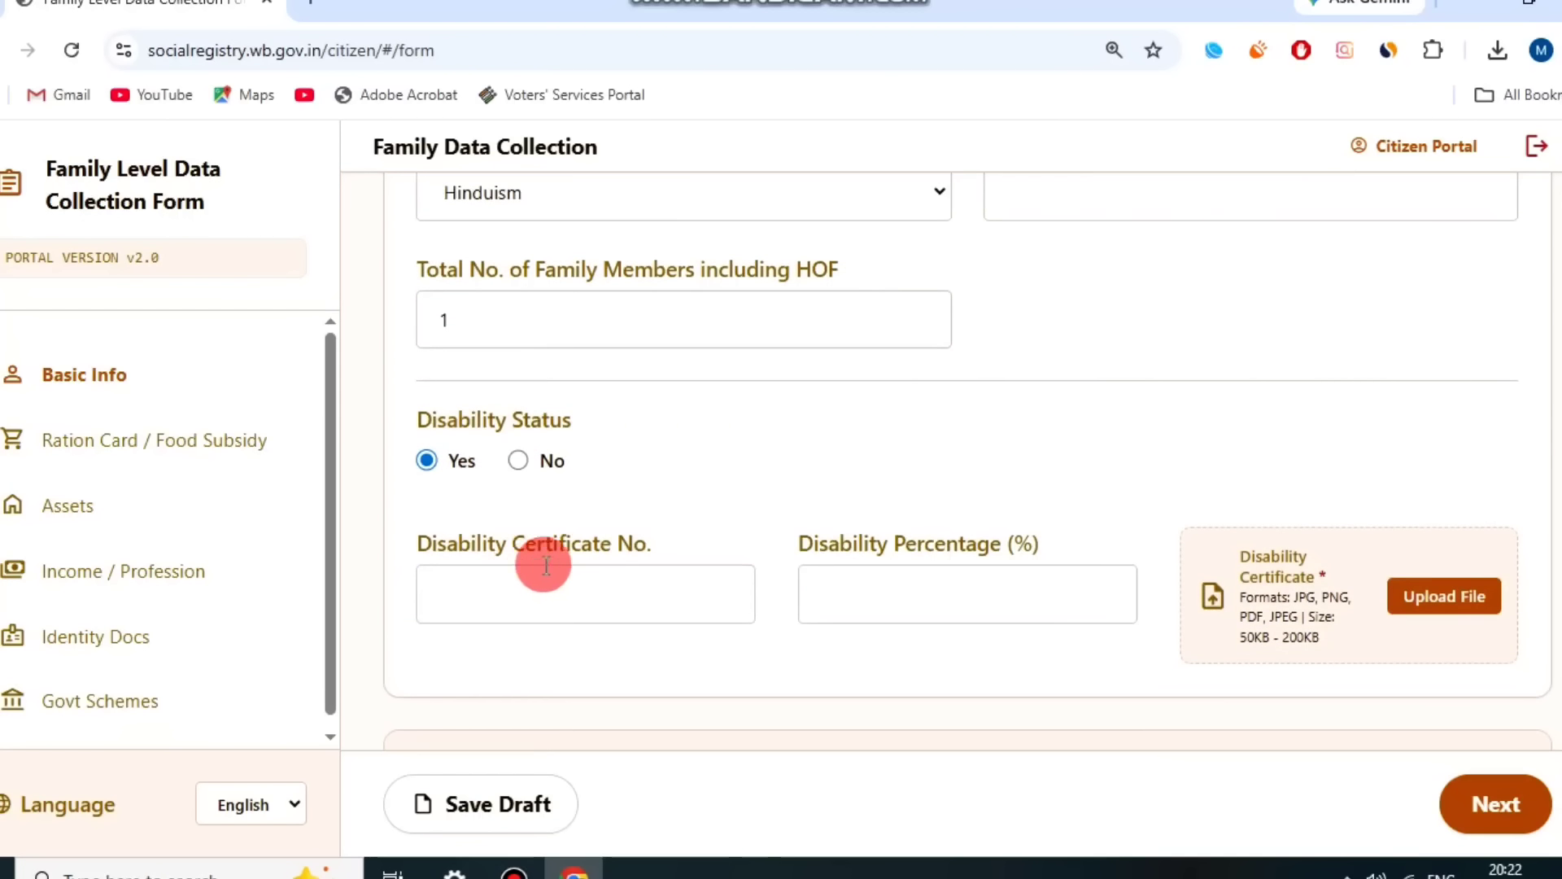
left_click(518, 460)
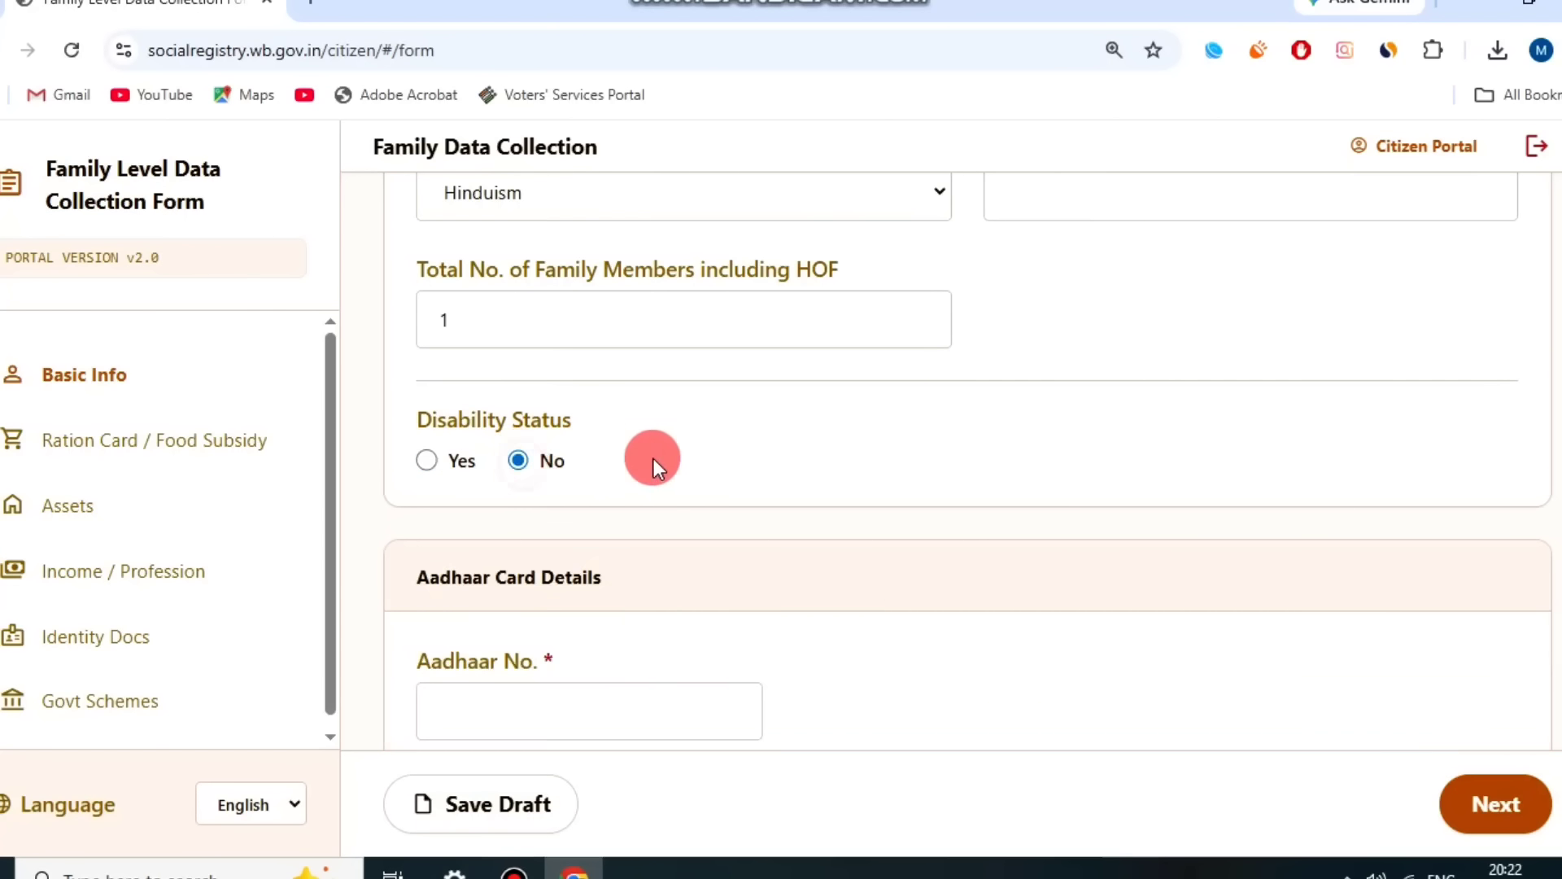
Set the family address's area type to Rural and select the family's pincode
scroll(452, 431, "down", 3)
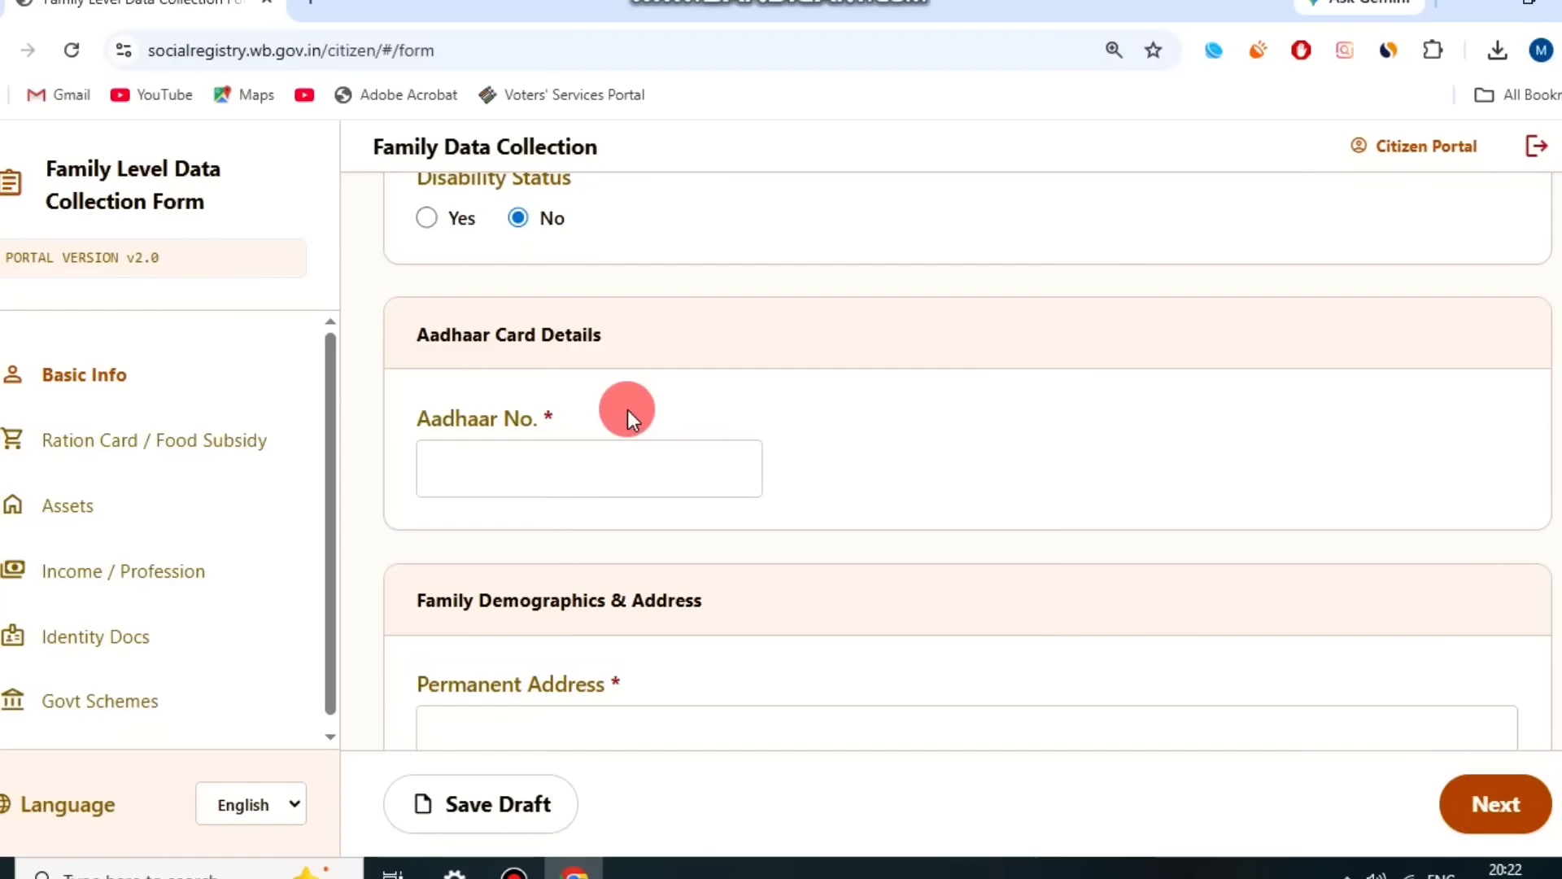
scroll(935, 345, "down", 4)
left_click_drag(797, 500, 979, 558)
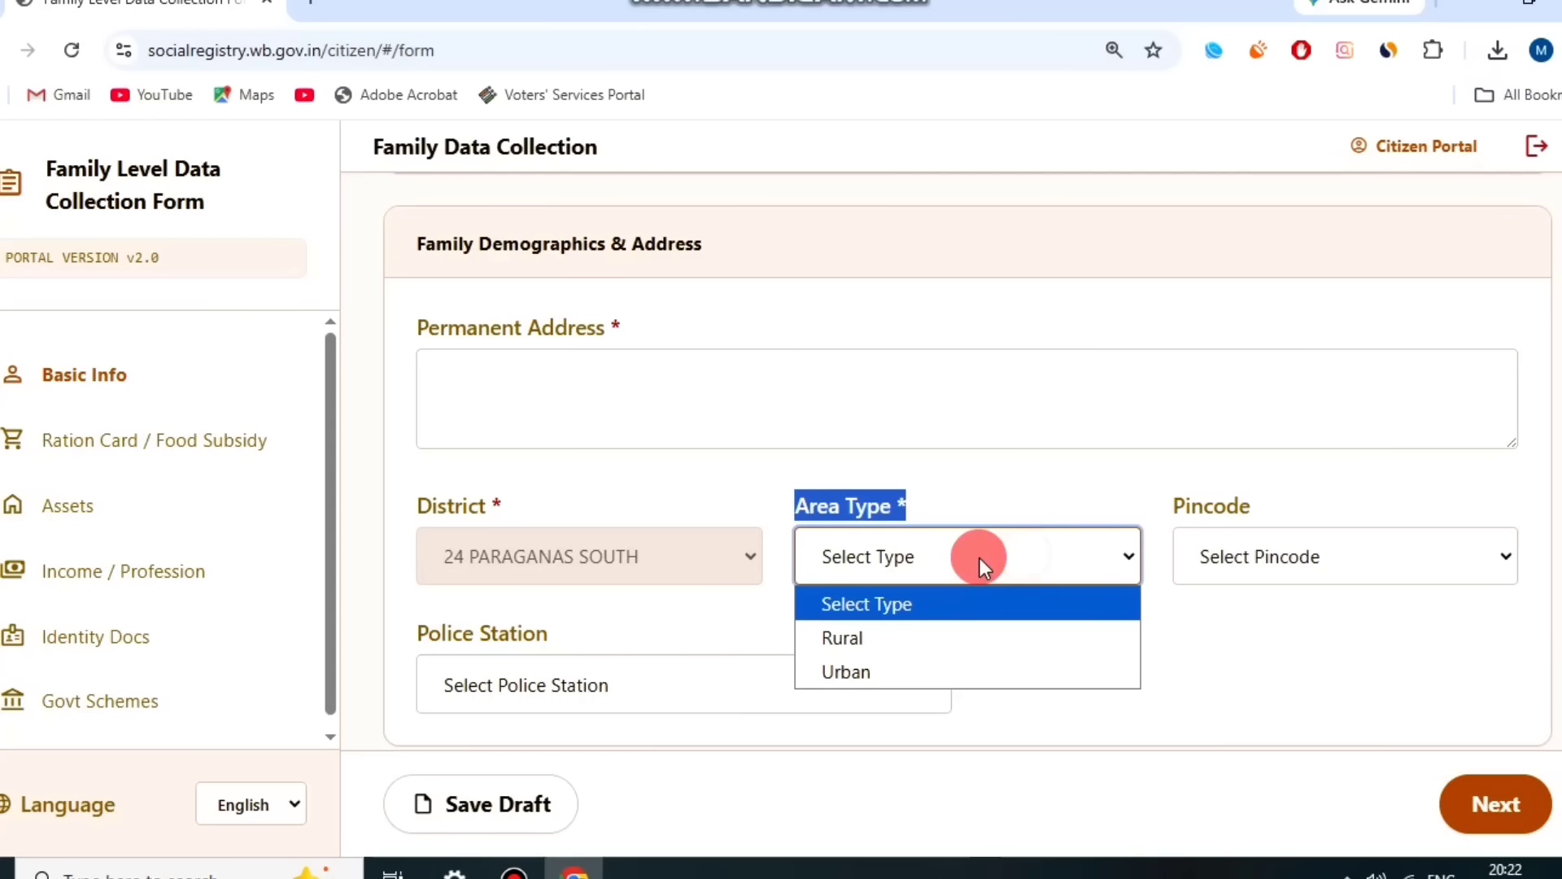
left_click(908, 634)
left_click_drag(1146, 482, 1316, 563)
left_click(1316, 563)
scroll(1303, 276, "down", 10)
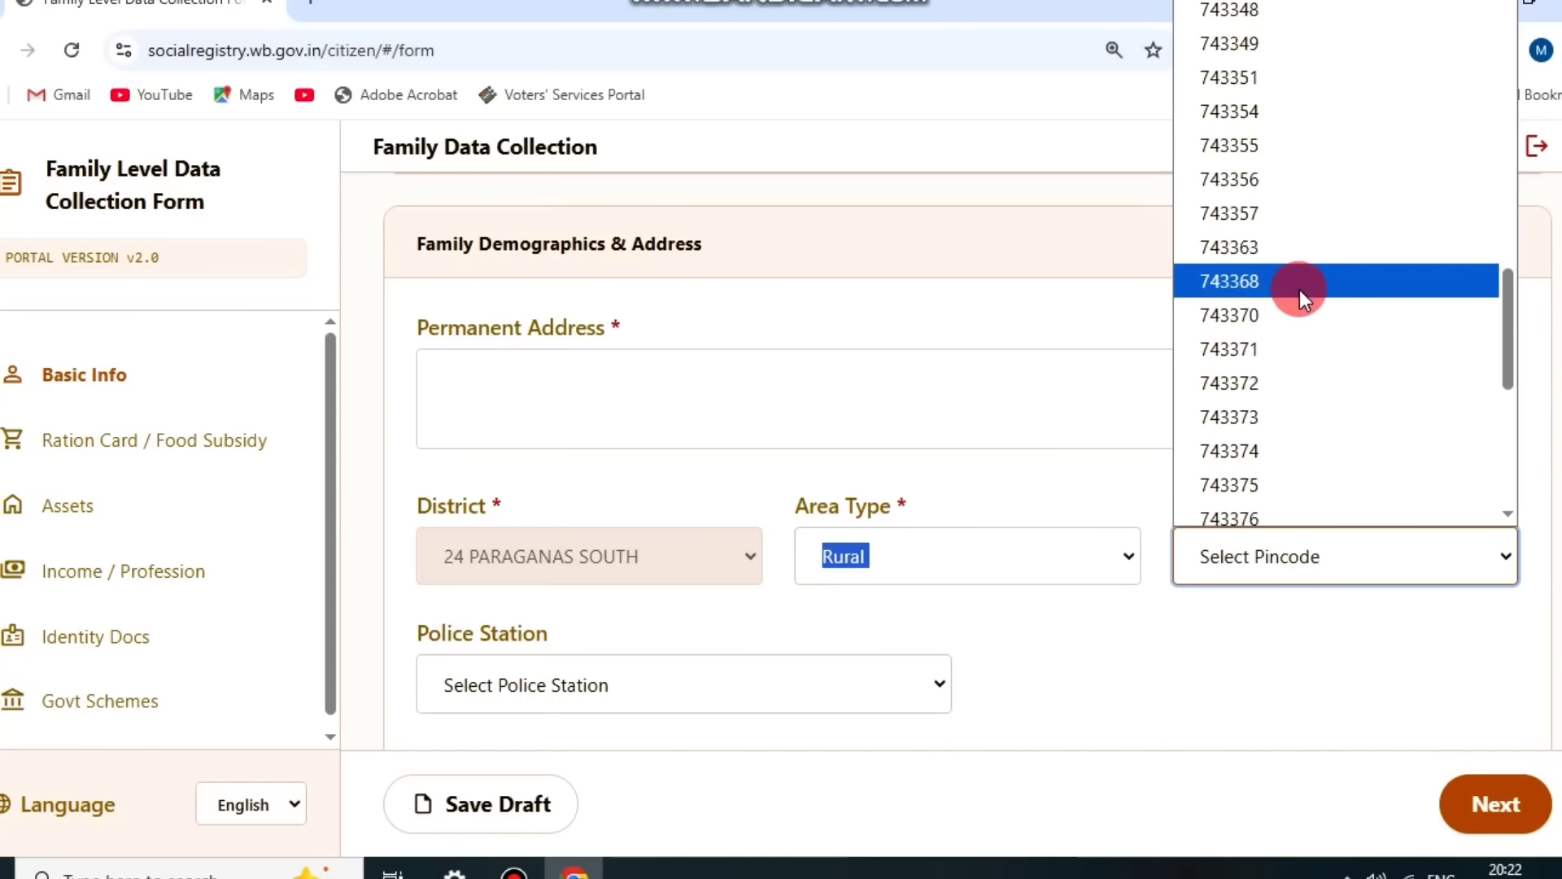
left_click(1301, 415)
scroll(1257, 529, "down", 2)
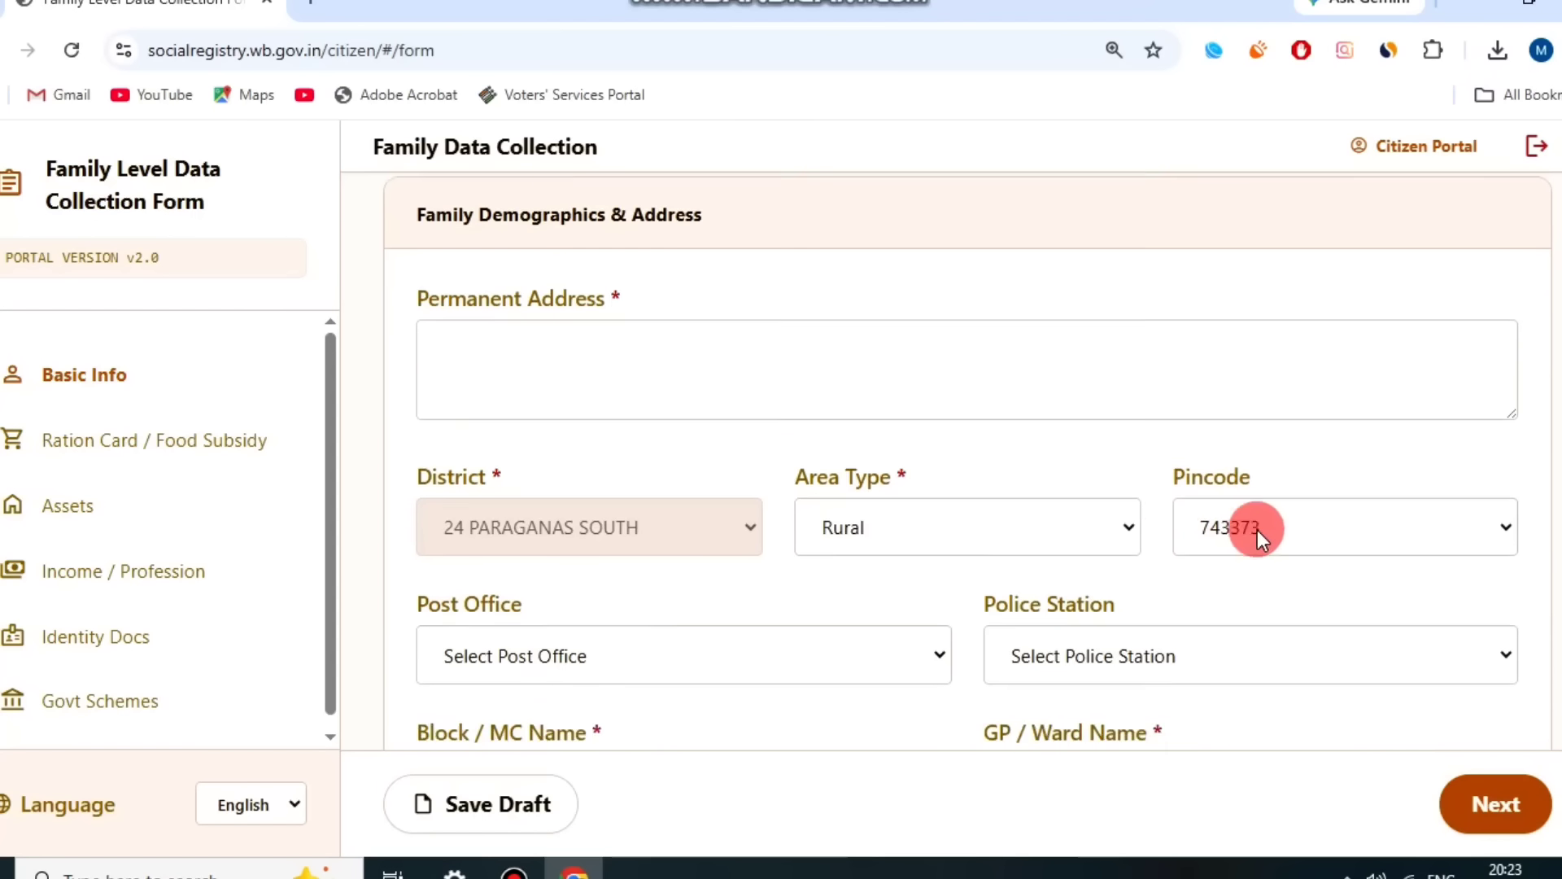
Select the family's post office and set the police station to Sagar PS
left_click(583, 559)
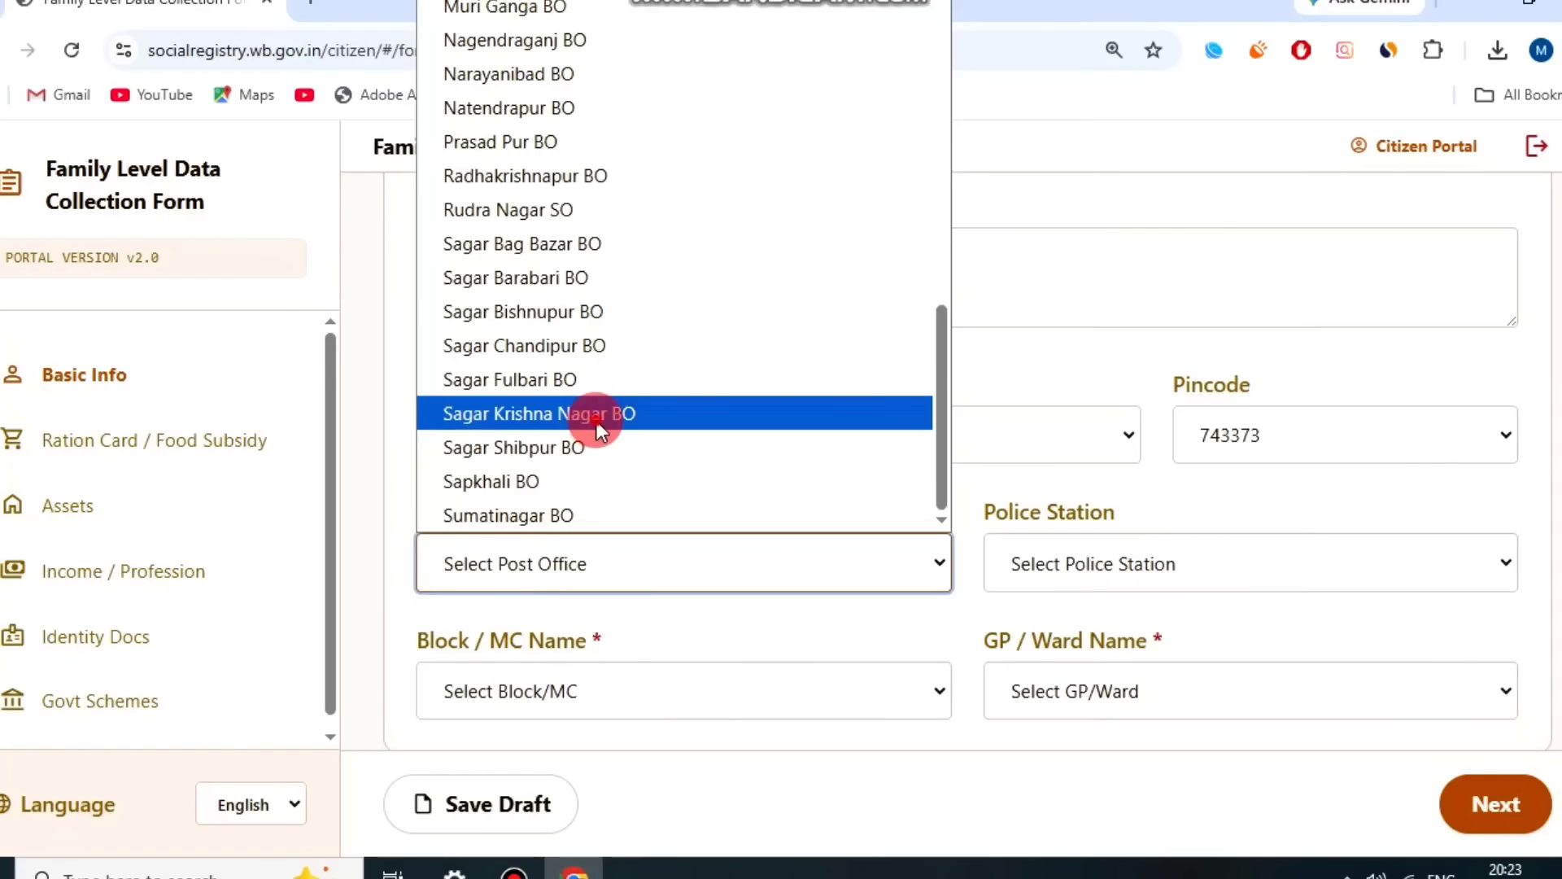
left_click(599, 423)
left_click(1170, 559)
scroll(1111, 189, "down", 8)
left_click(1098, 378)
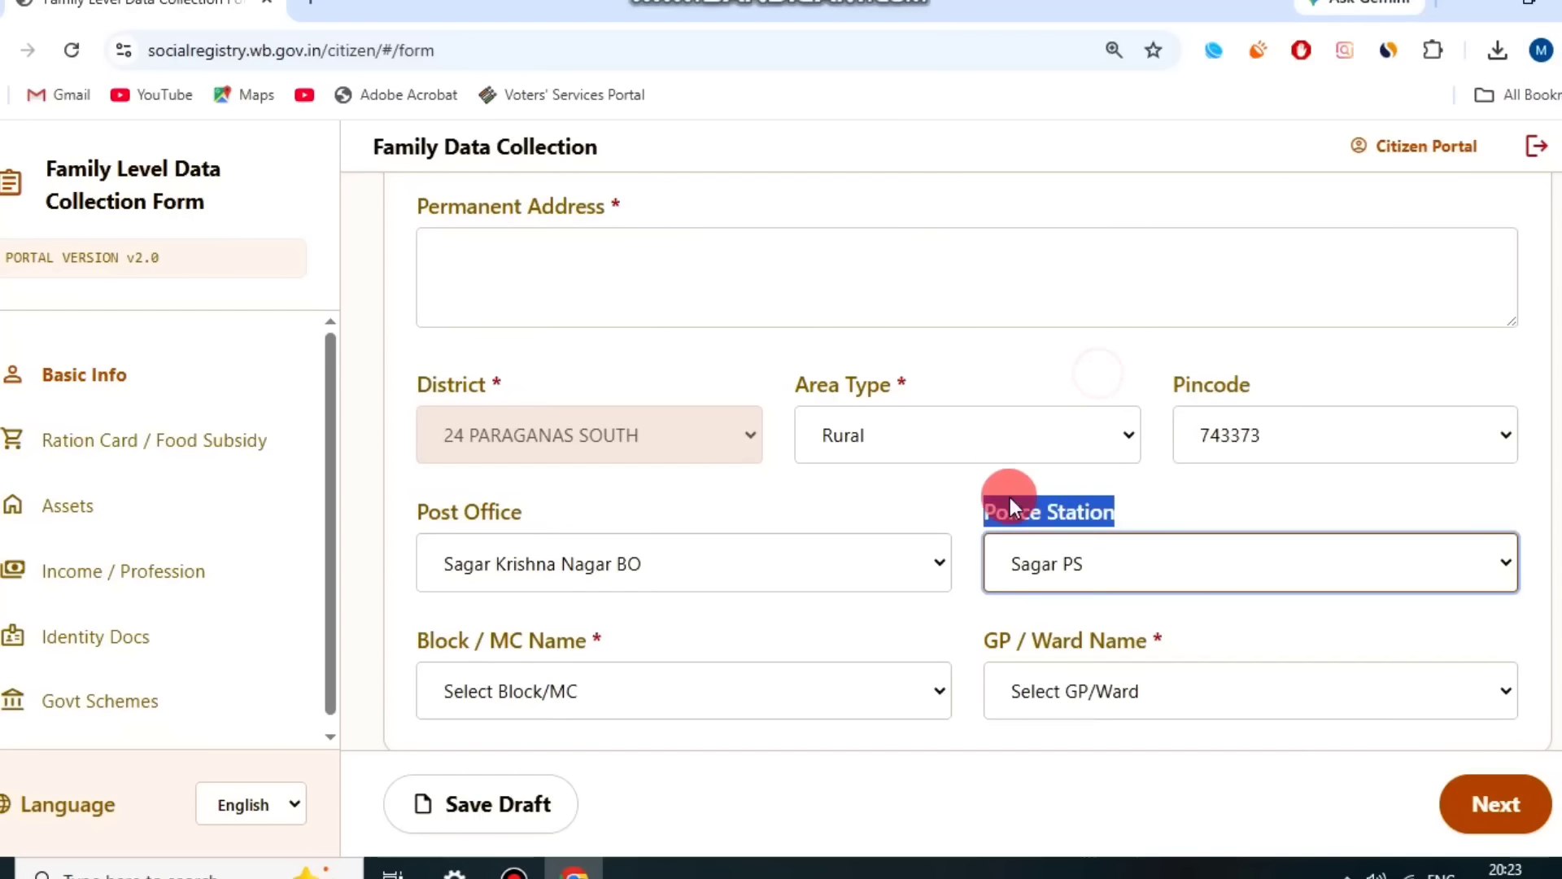
Set the Block / MC Name in the family address to SAGAR
scroll(814, 499, "down", 1)
left_click_drag(421, 594, 714, 597)
left_click(708, 643)
scroll(586, 374, "down", 3)
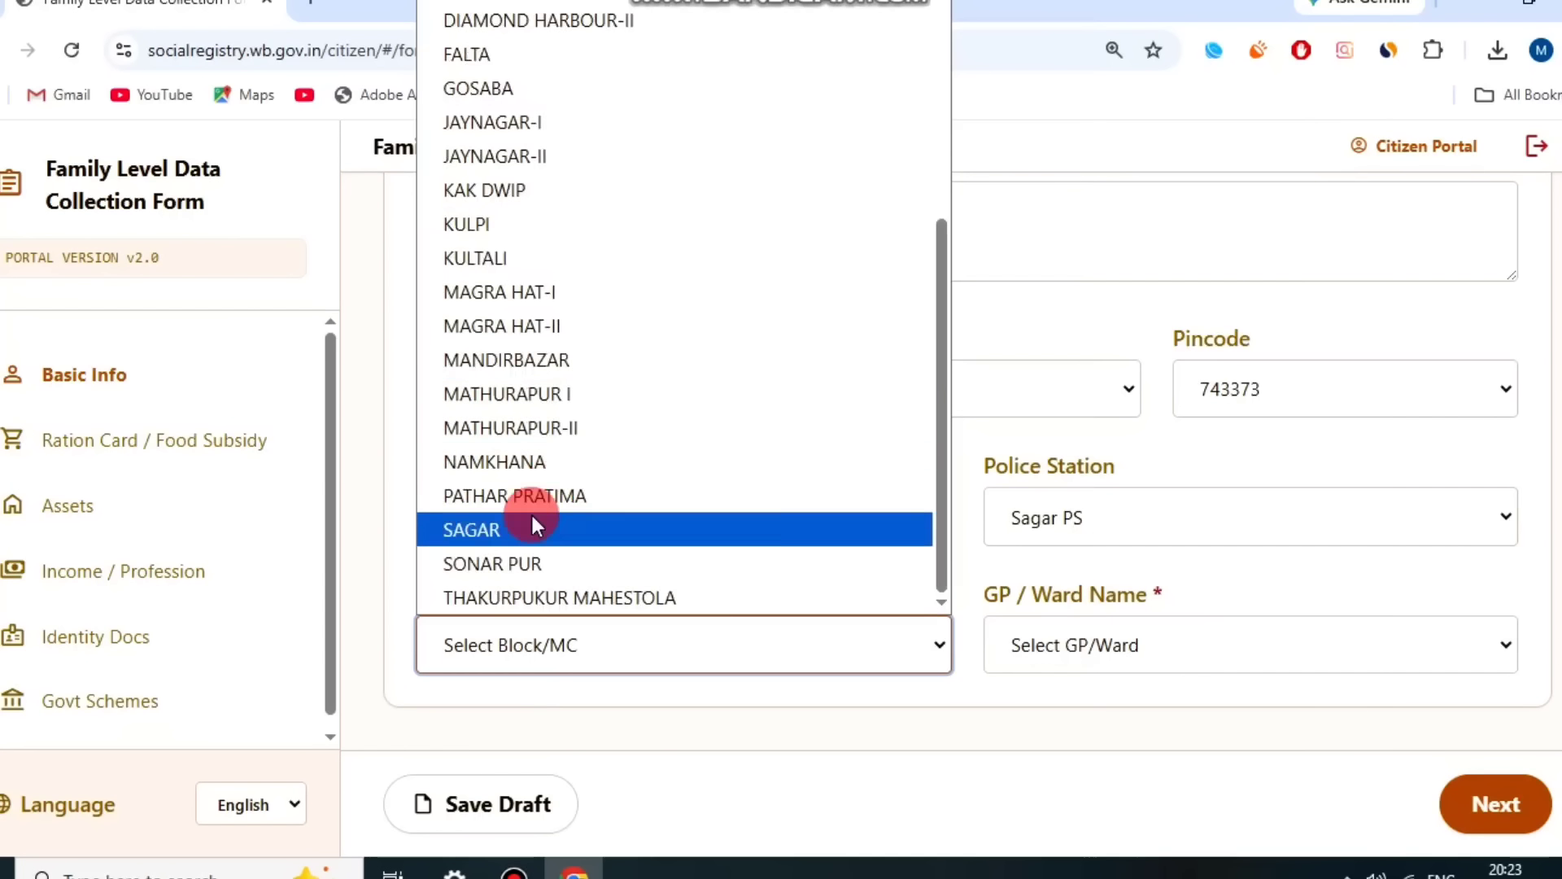
left_click(530, 514)
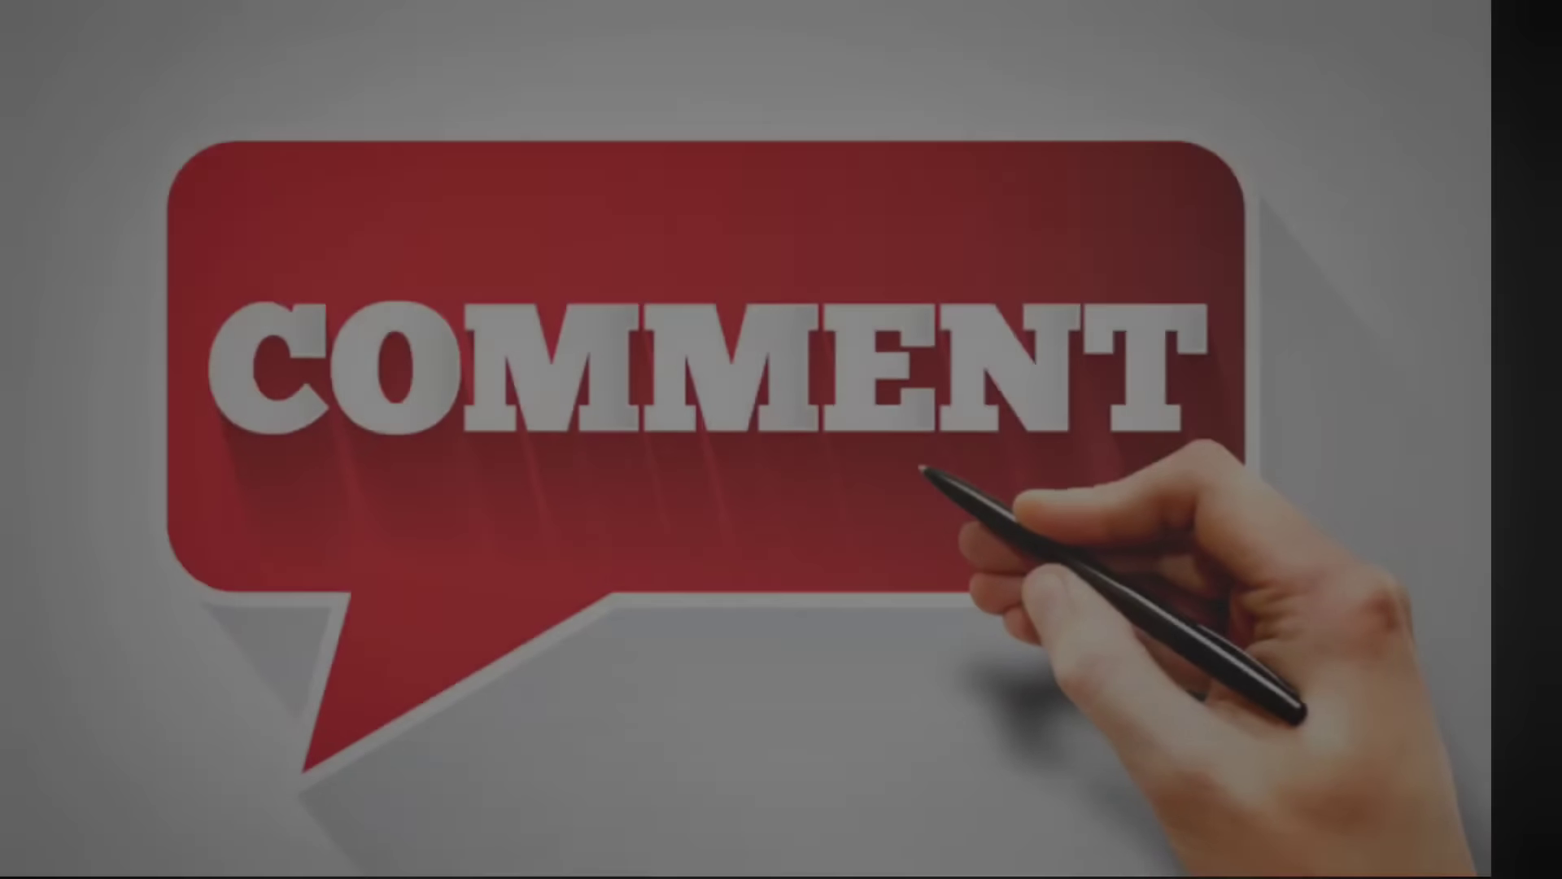